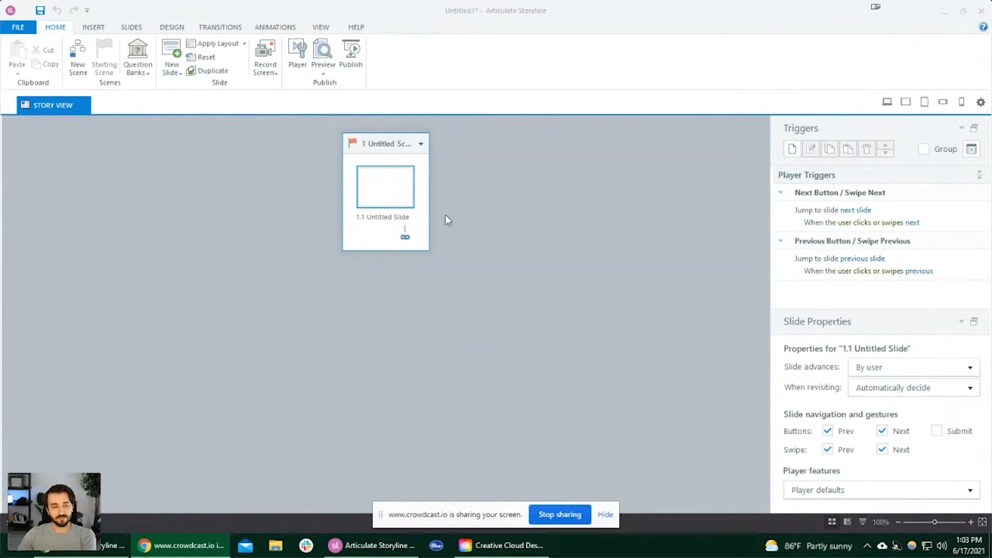
# Open slide 1.1 Untitled Slide for editing.
pyautogui.doubleClick(388, 194)
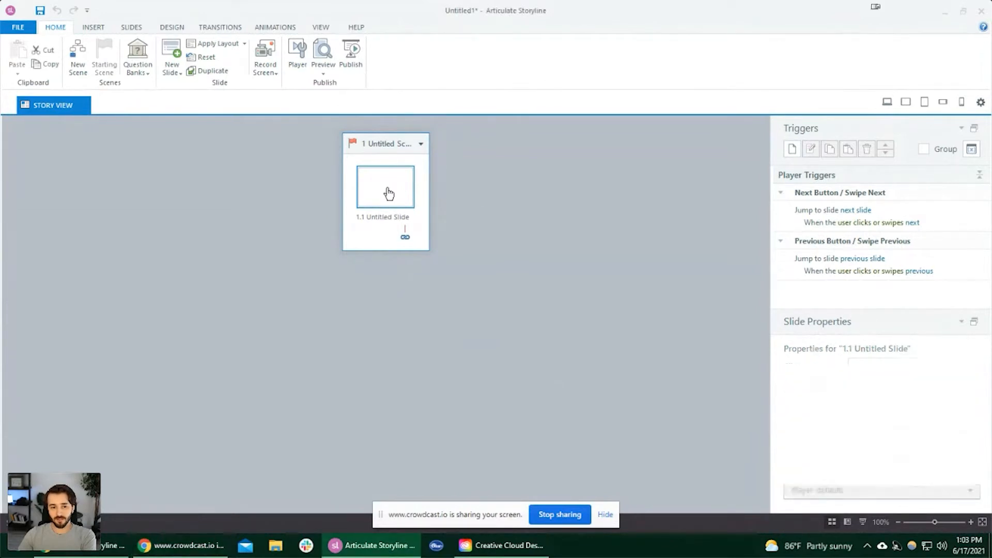
pyautogui.scroll(-1, 388, 185)
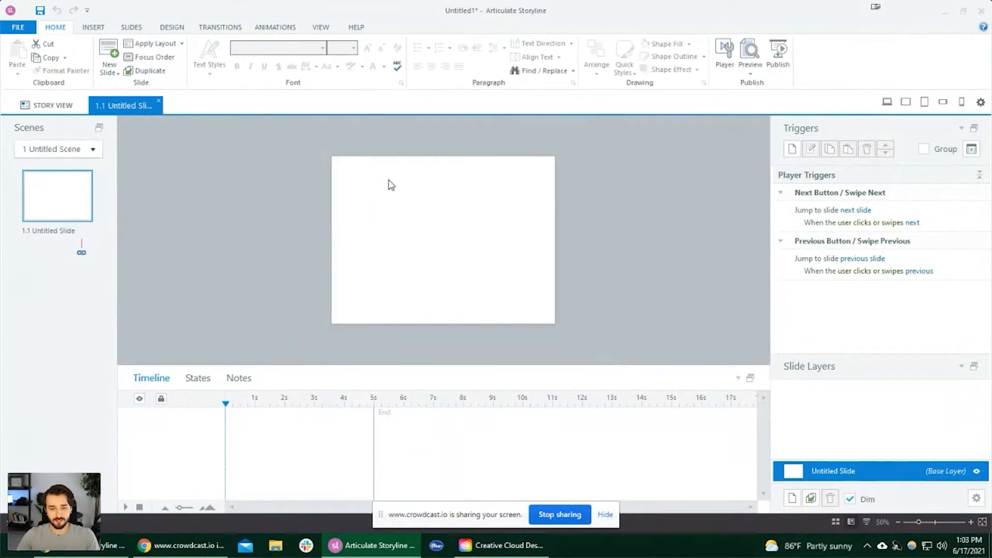
pyautogui.scroll(1, 388, 184)
pyautogui.scroll(-1, 382, 186)
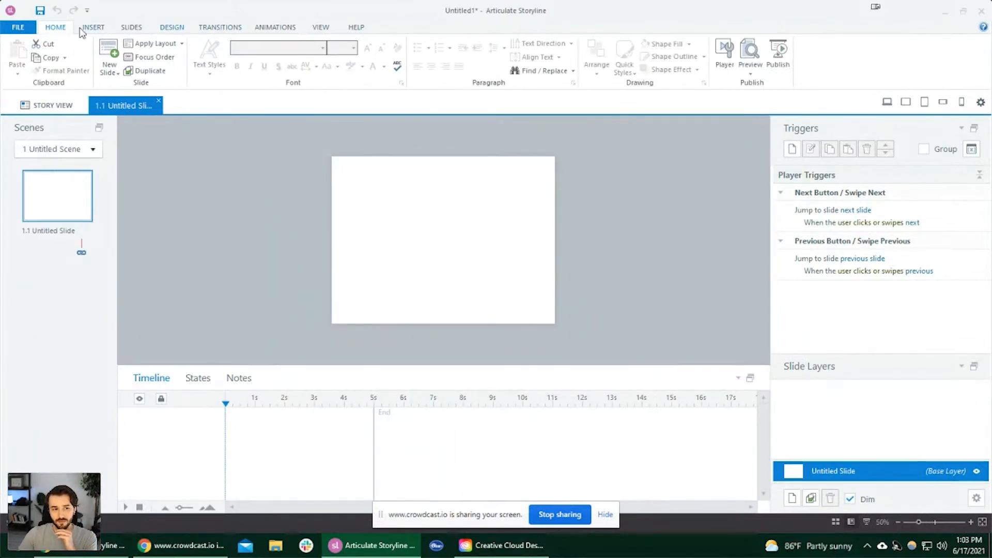
# Change the story size to a custom 1280 by 720 with the aspect ratio unlocked.
pyautogui.click(174, 30)
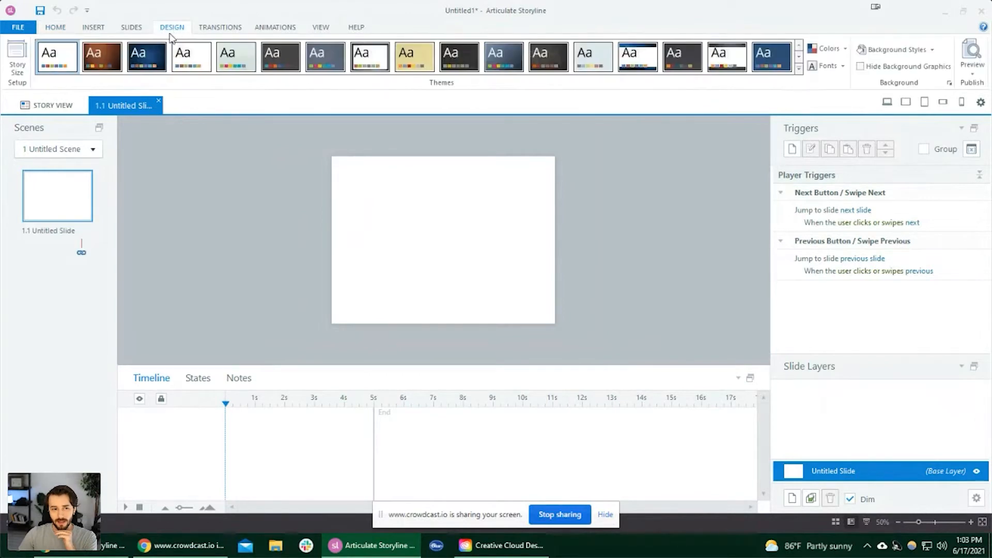
pyautogui.click(22, 74)
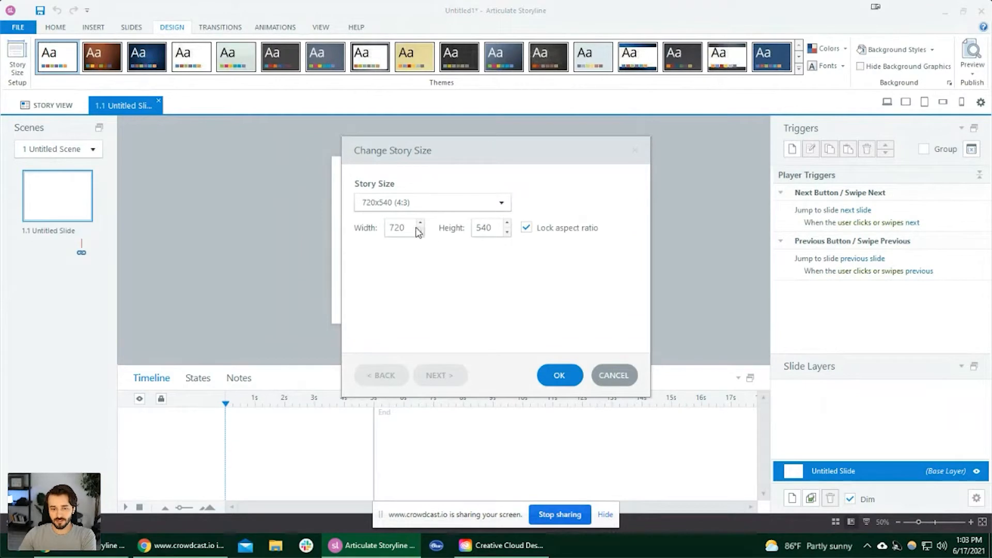
pyautogui.click(526, 228)
pyautogui.doubleClick(408, 231)
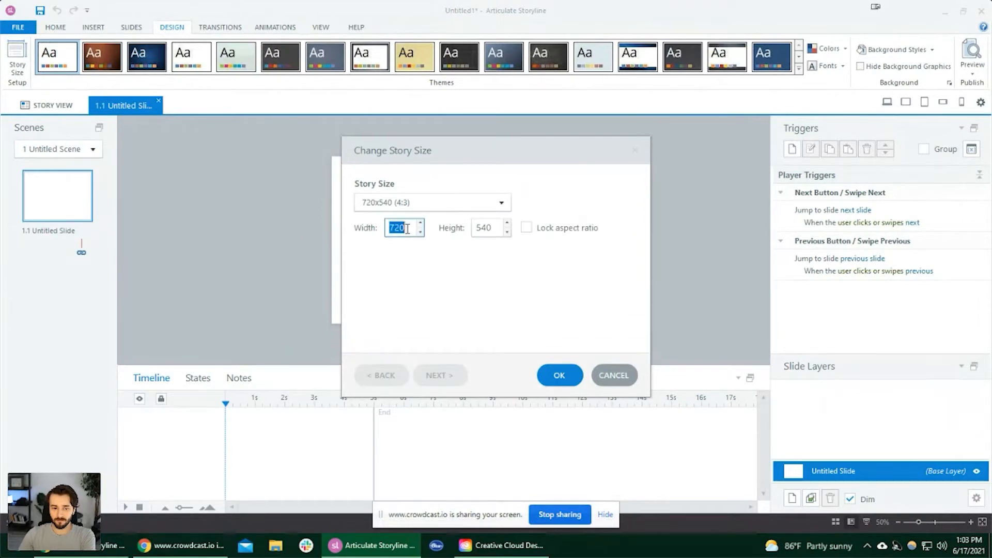
pyautogui.write('1280')
pyautogui.press('Tab')
pyautogui.write('72')
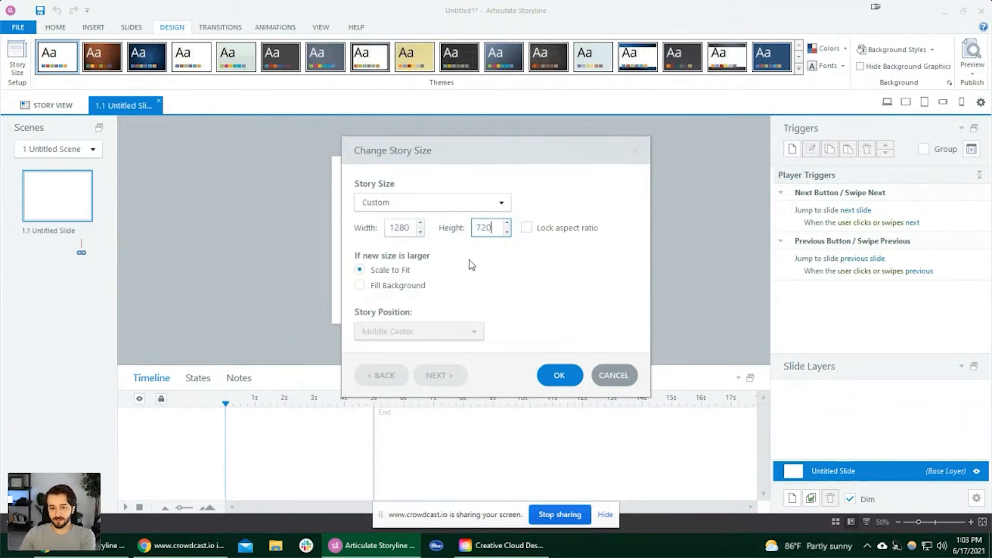
pyautogui.click(558, 376)
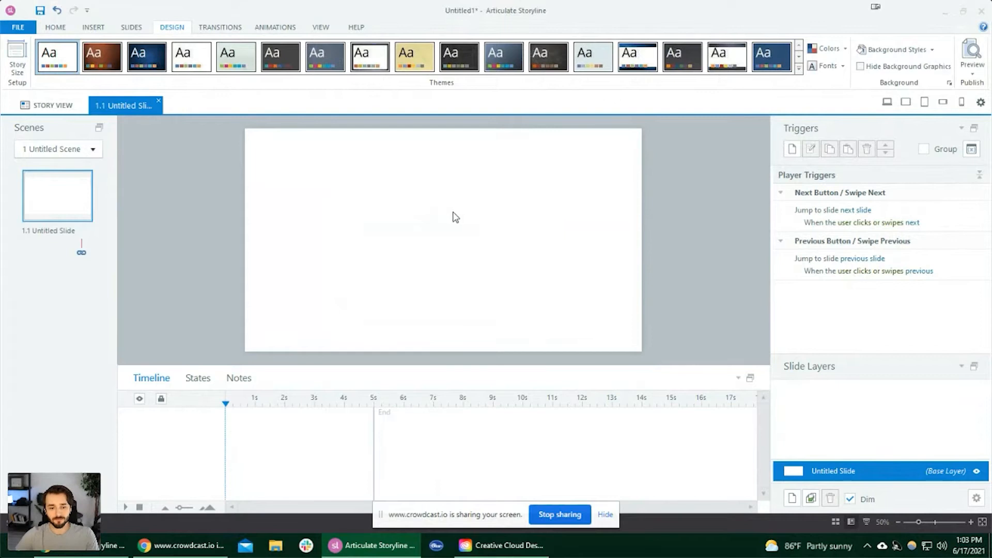
# Save the project to the Desktop as Matching Game.
pyautogui.click(19, 27)
pyautogui.click(51, 174)
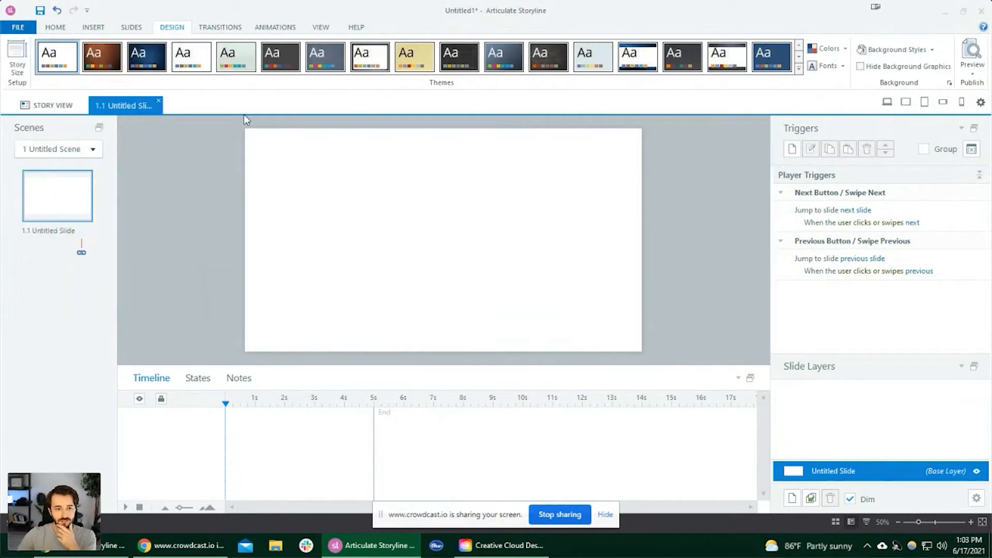
pyautogui.click(52, 77)
pyautogui.click(144, 383)
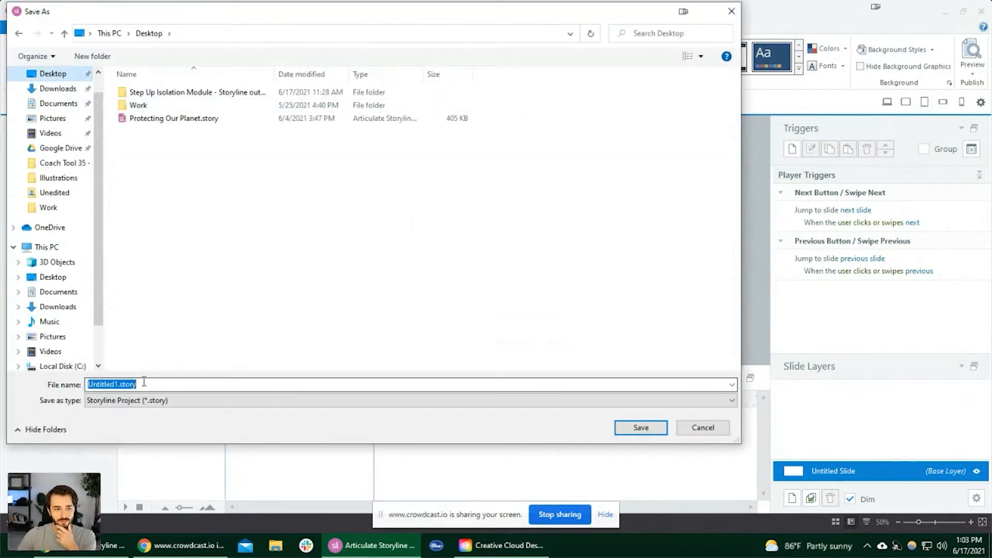
pyautogui.write('A')
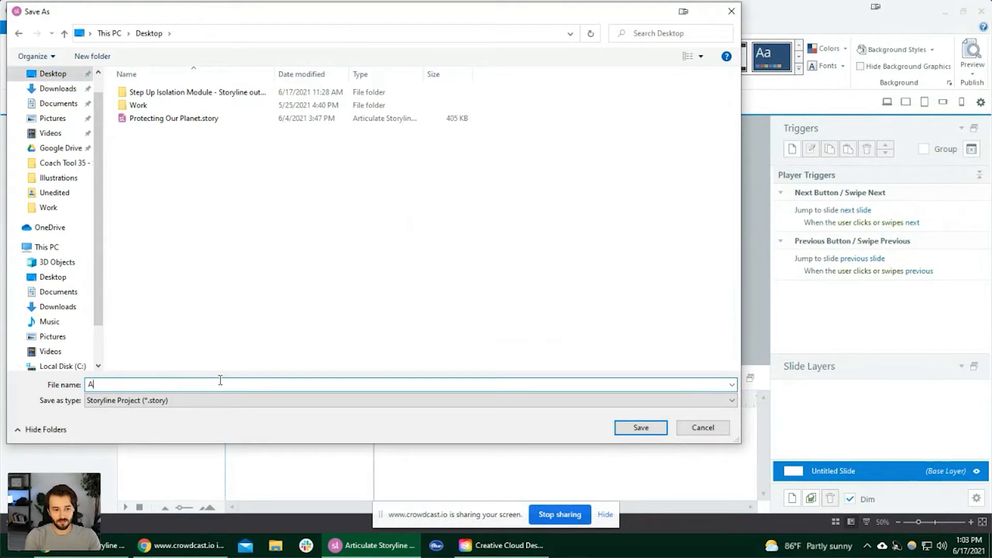
pyautogui.press('BackSpace')
pyautogui.press('BackSpace')
pyautogui.press('BackSpace')
pyautogui.press('BackSpace')
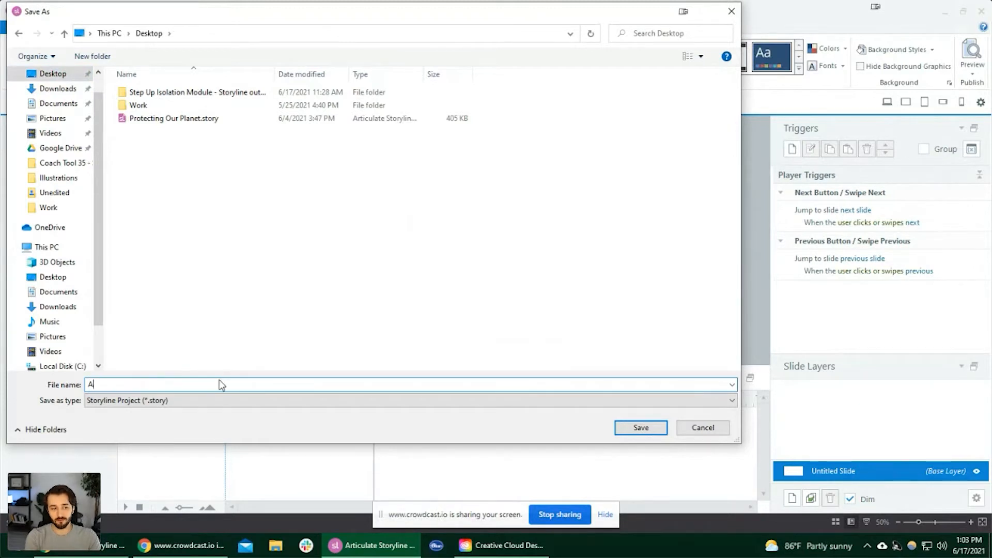
pyautogui.write('atching Game')
pyautogui.press('Return')
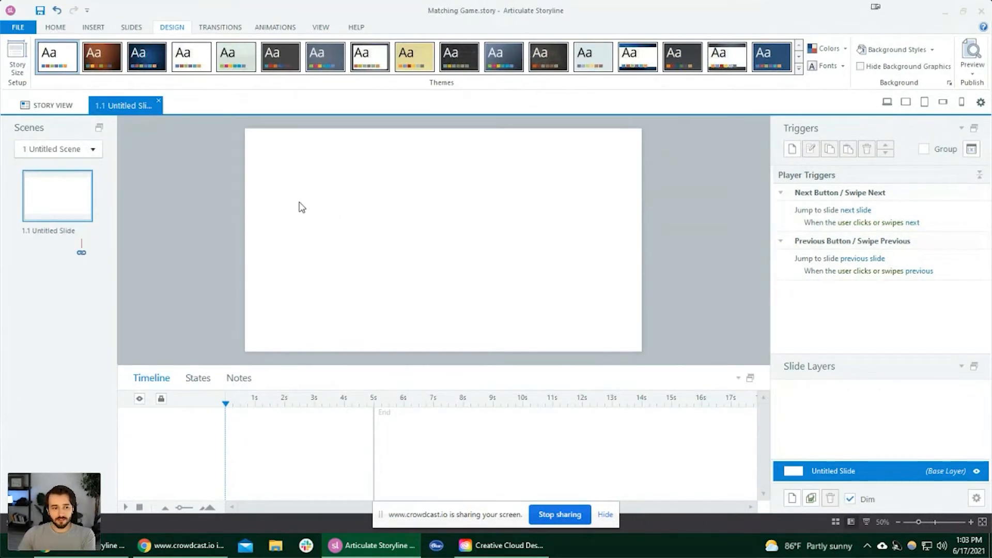
# Preview the slide, collapse and reopen the player's menu sidebar, and close the preview.
pyautogui.click(893, 102)
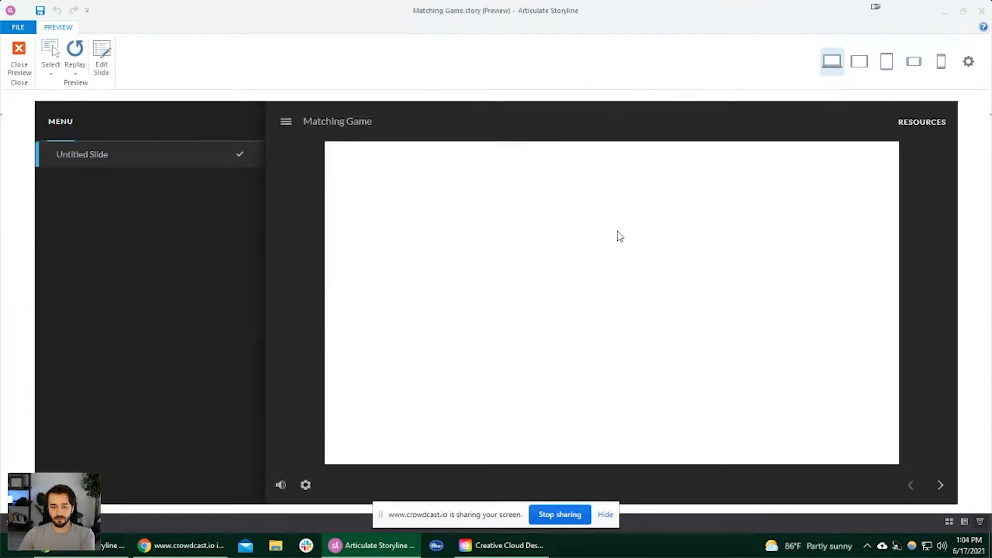
pyautogui.click(286, 122)
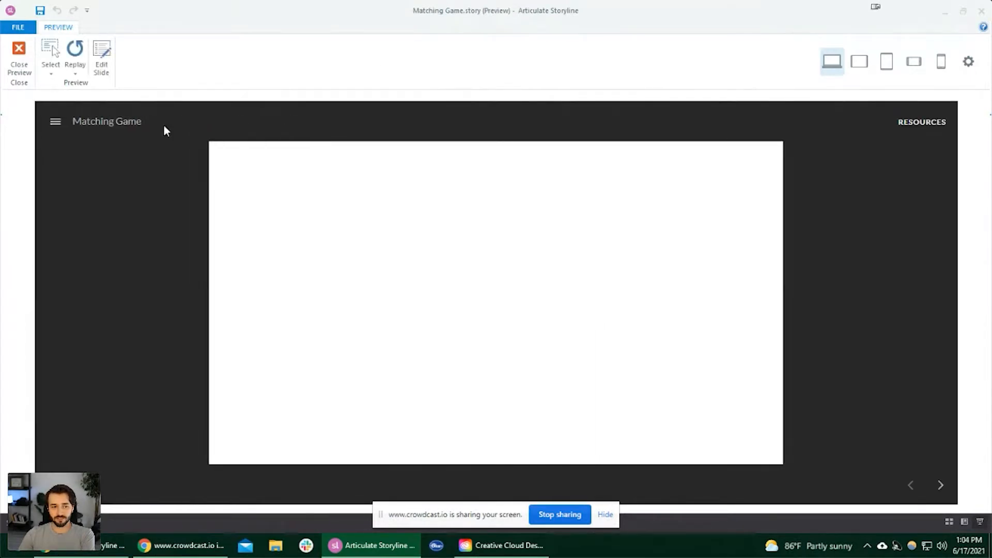
pyautogui.click(57, 124)
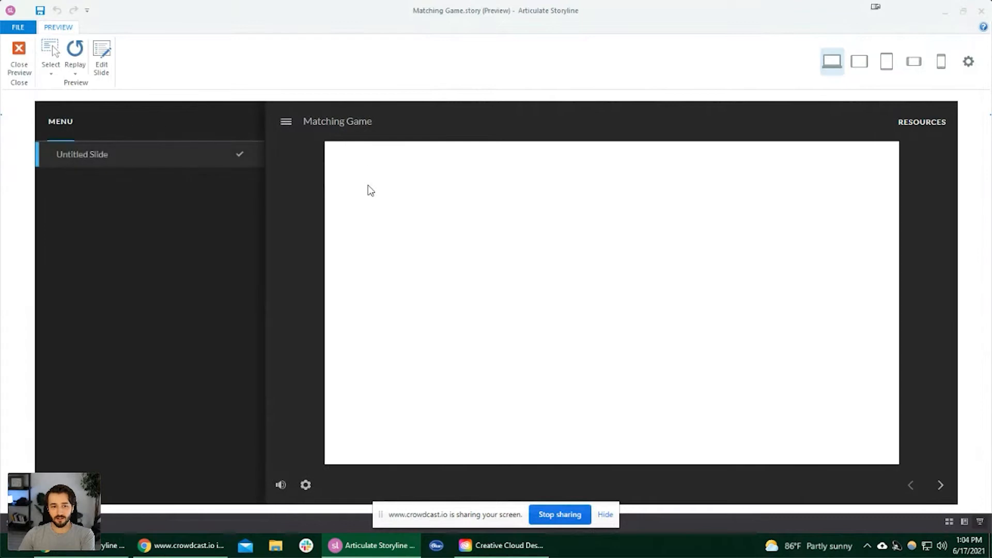
pyautogui.click(19, 64)
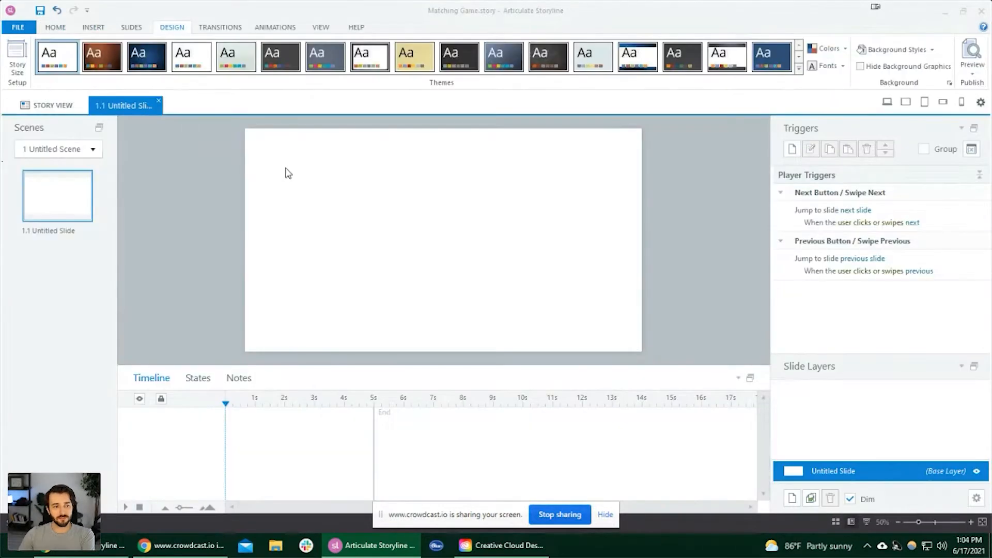
# Set the player's Menus & Controls to Off and its theme to Light.
pyautogui.click(56, 27)
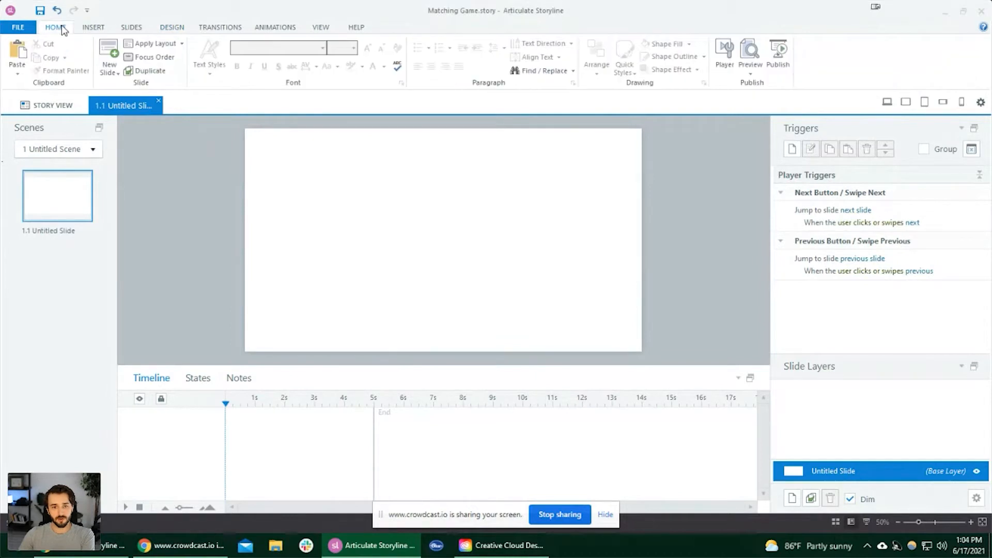
pyautogui.click(725, 65)
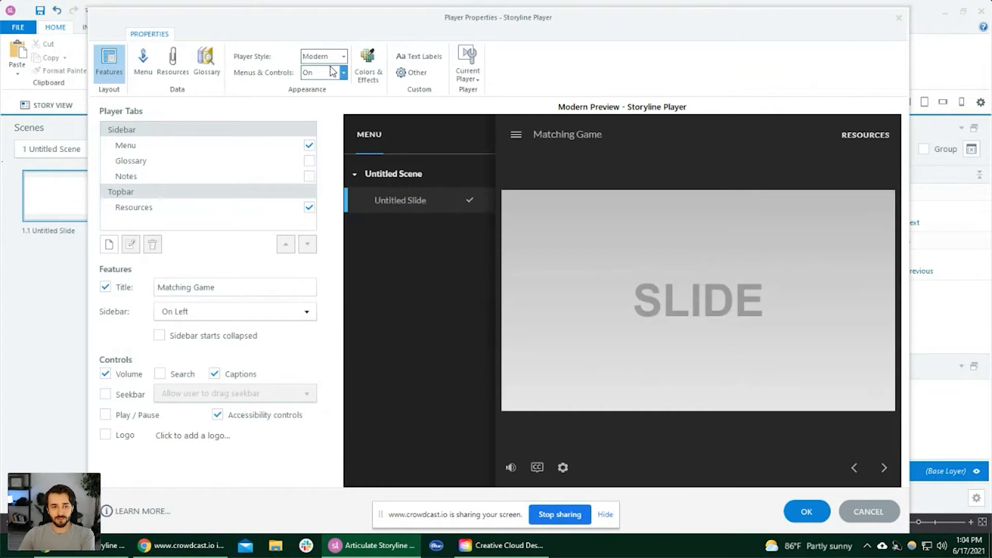
pyautogui.click(330, 73)
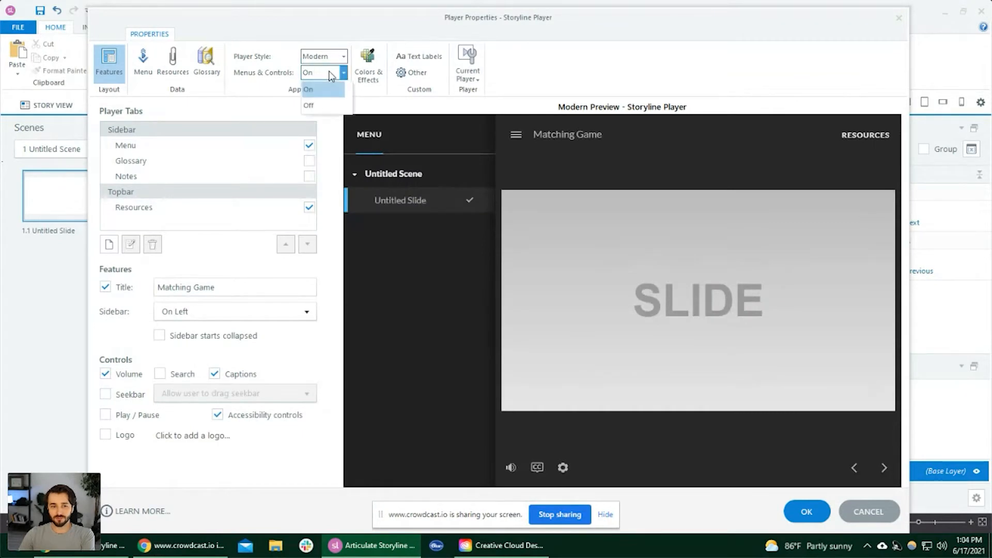
pyautogui.click(327, 104)
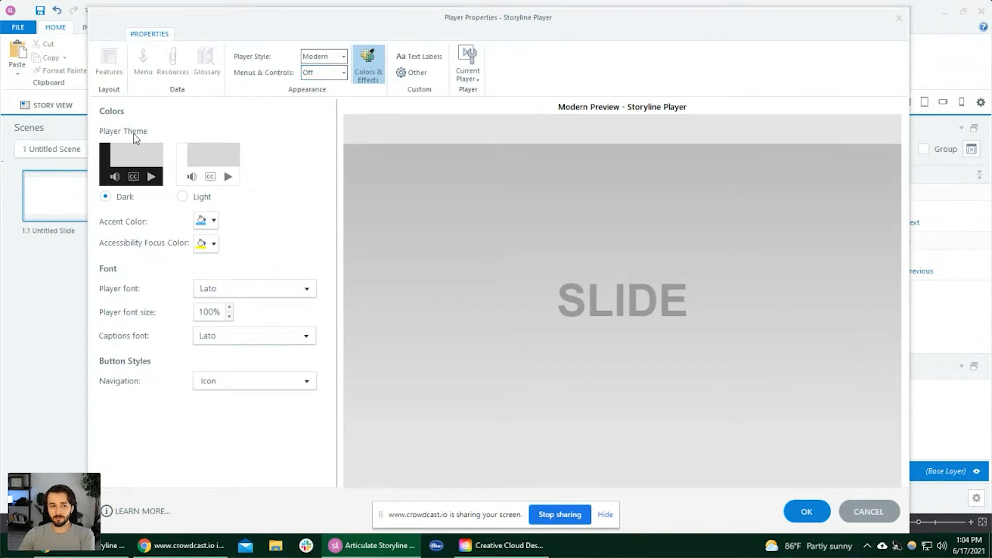
pyautogui.click(181, 196)
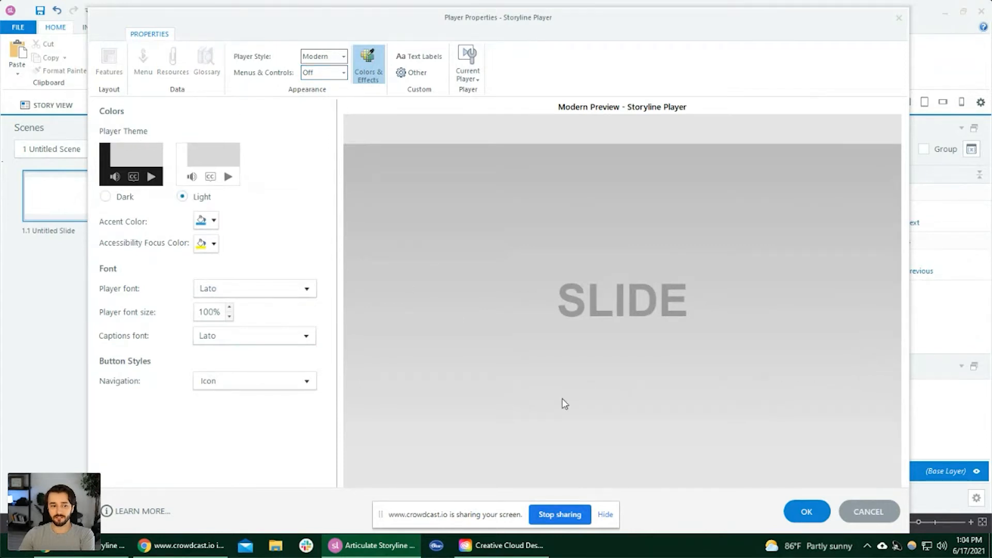
pyautogui.click(807, 510)
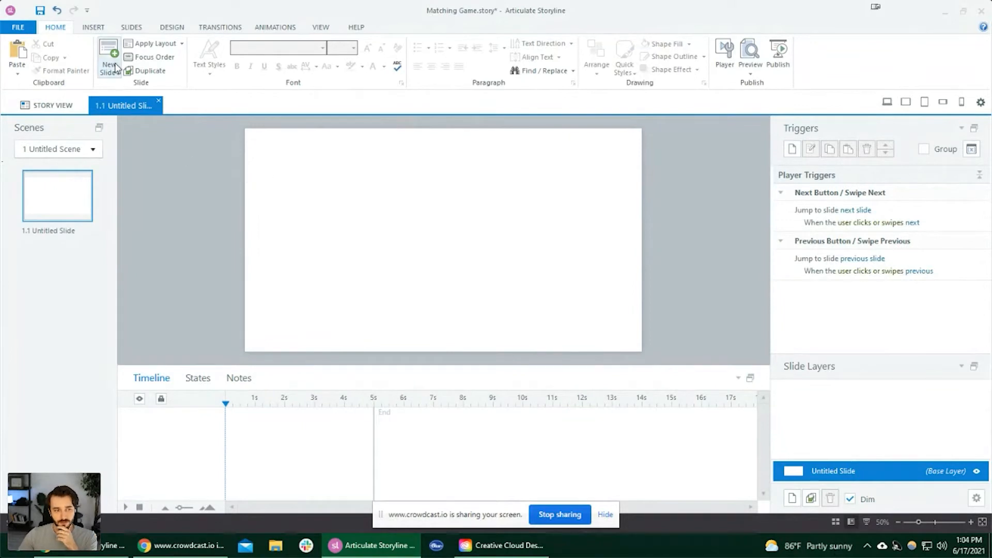
# Draw a nearly square rectangle about 232 by 224 px and move it toward the slide's upper left corner.
pyautogui.click(94, 30)
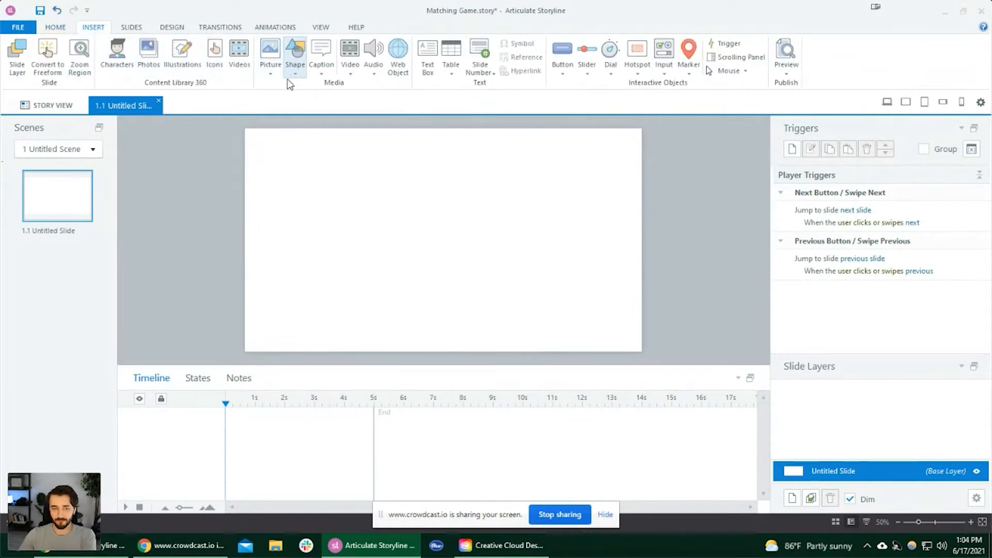
pyautogui.click(293, 76)
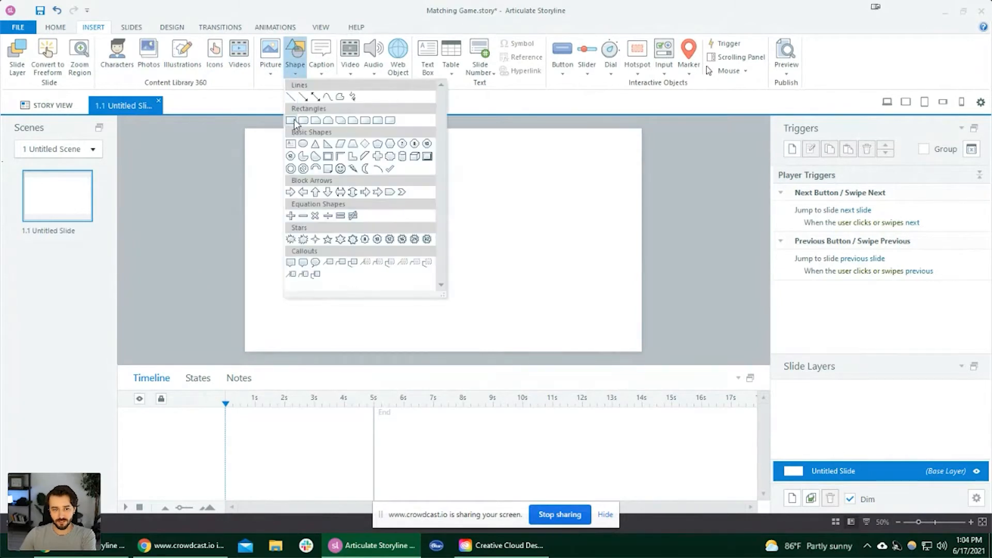
pyautogui.click(293, 123)
pyautogui.moveTo(266, 182)
pyautogui.mouseDown()
pyautogui.moveTo(339, 270)
pyautogui.moveTo(336, 253)
pyautogui.mouseUp()
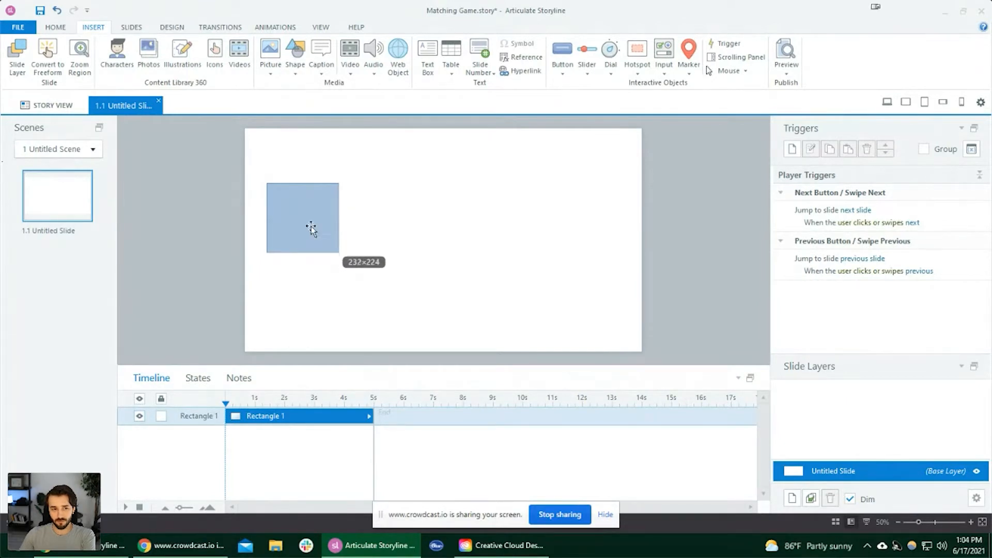
pyautogui.moveTo(308, 222); pyautogui.dragTo(289, 198)
pyautogui.click(93, 27)
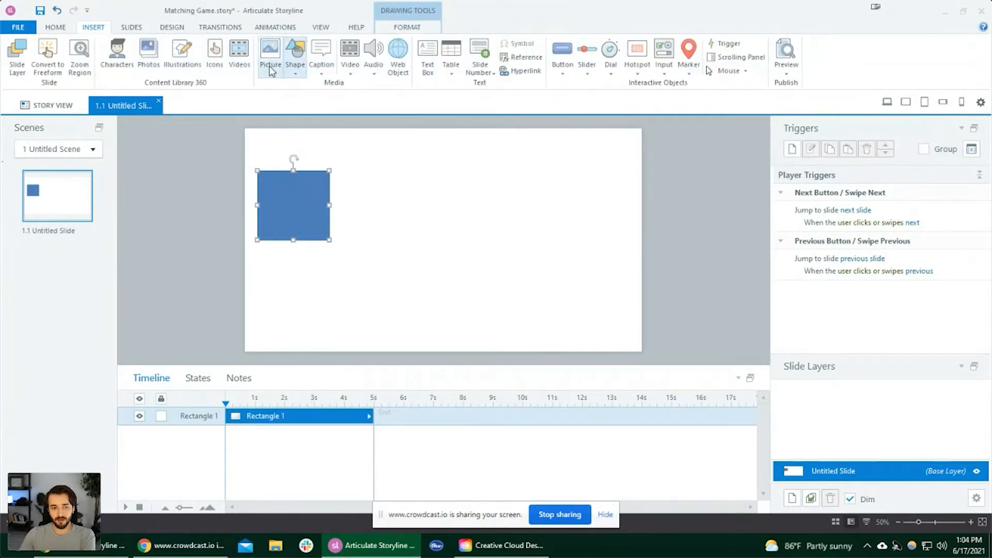
pyautogui.click(292, 74)
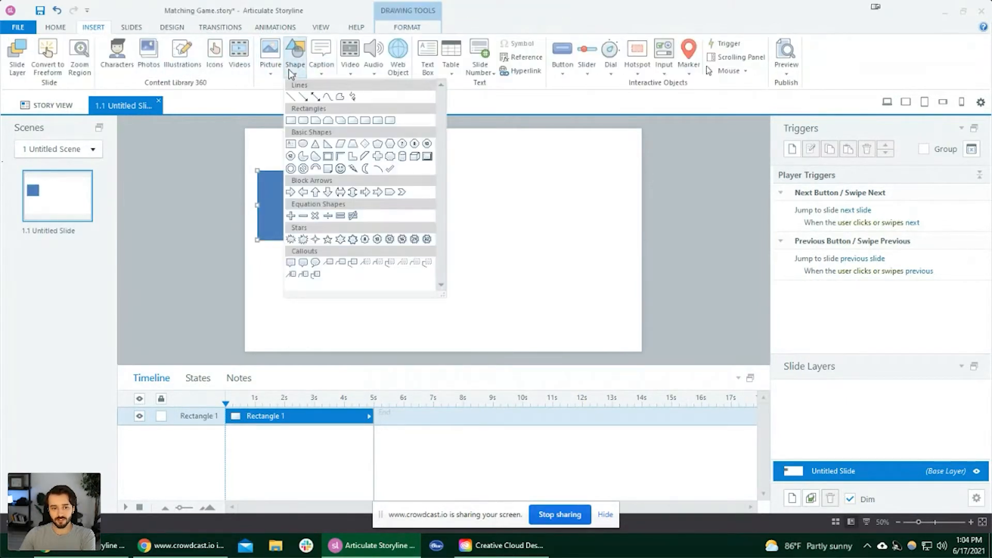
pyautogui.click(209, 150)
# Duplicate the blue rectangle to form a horizontal row of four across the slide.
pyautogui.moveTo(302, 212)
pyautogui.mouseDown()
pyautogui.moveTo(317, 223)
pyautogui.moveTo(412, 219)
pyautogui.moveTo(515, 236)
pyautogui.moveTo(512, 217)
pyautogui.moveTo(488, 221)
pyautogui.mouseUp()
pyautogui.click(504, 265)
pyautogui.click(418, 226)
pyautogui.moveTo(412, 221); pyautogui.dragTo(408, 222)
pyautogui.moveTo(491, 223); pyautogui.dragTo(582, 227)
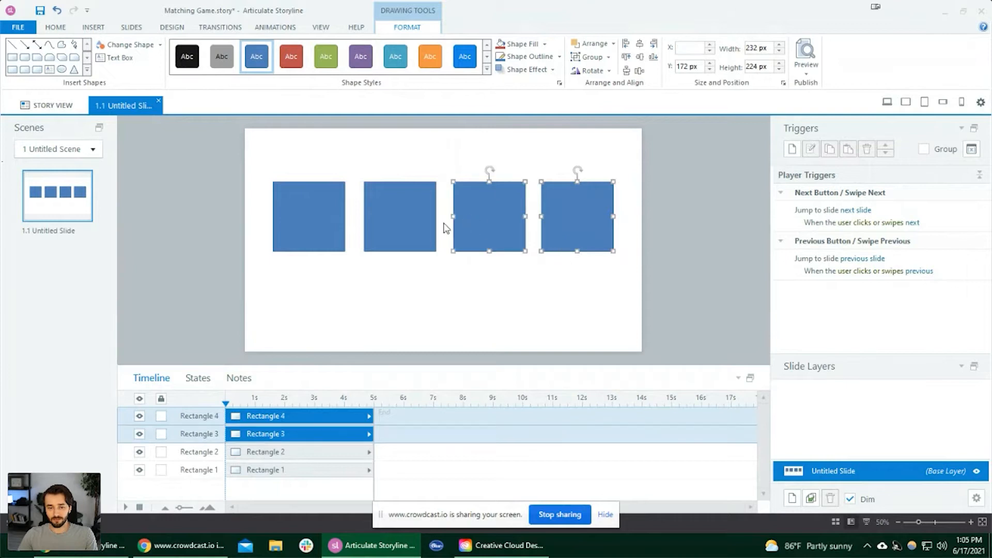
# Distribute the four rectangles in the row evenly in the horizontal direction.
pyautogui.keyDown('shift'); pyautogui.click(406, 227); pyautogui.keyUp('shift')
pyautogui.keyDown('shift'); pyautogui.click(314, 217); pyautogui.keyUp('shift')
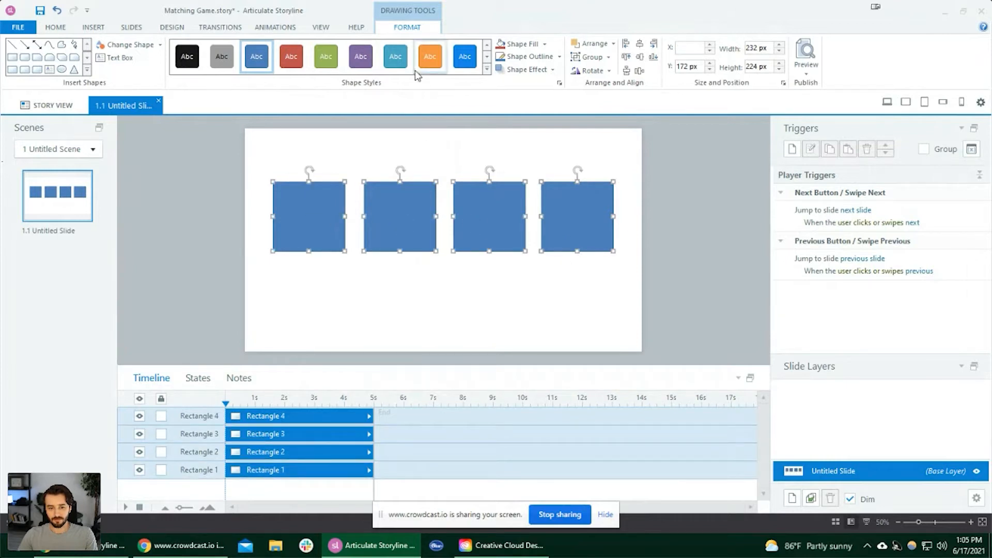
pyautogui.click(639, 73)
pyautogui.click(562, 260)
# Duplicate the whole row of four rectangles directly below to form a four-by-two grid.
pyautogui.click(574, 227)
pyautogui.keyDown('shift'); pyautogui.click(498, 228); pyautogui.keyUp('shift')
pyautogui.keyDown('shift'); pyautogui.click(377, 222); pyautogui.keyUp('shift')
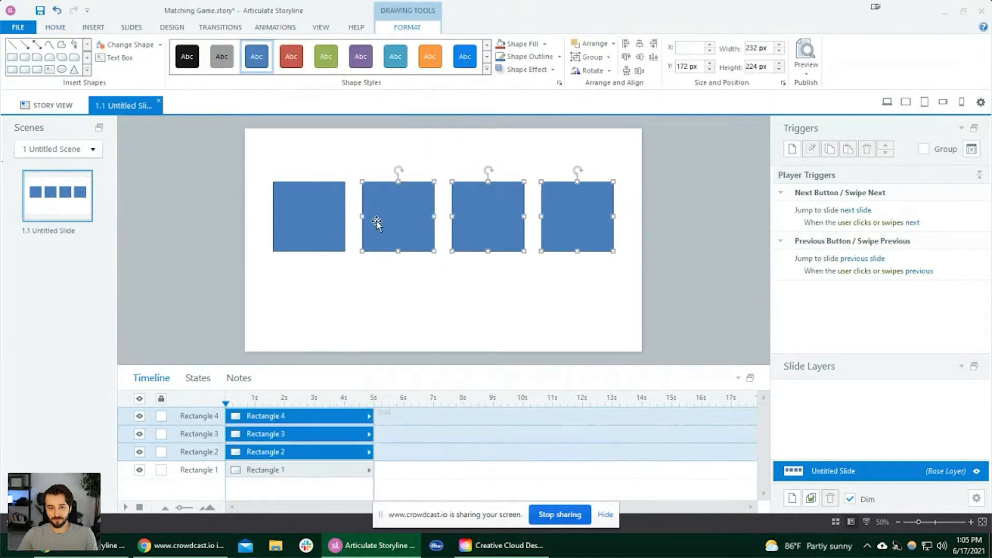
pyautogui.hotkey('ctrl', 'a')
pyautogui.moveTo(398, 236); pyautogui.dragTo(410, 312)
pyautogui.click(675, 305)
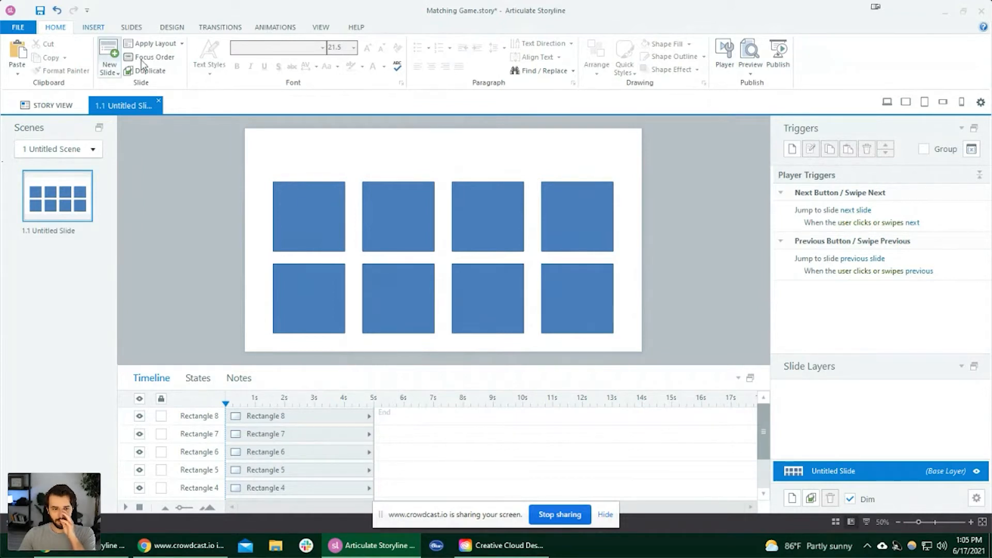
pyautogui.hotkey('ctrl', 't')
pyautogui.click(272, 150)
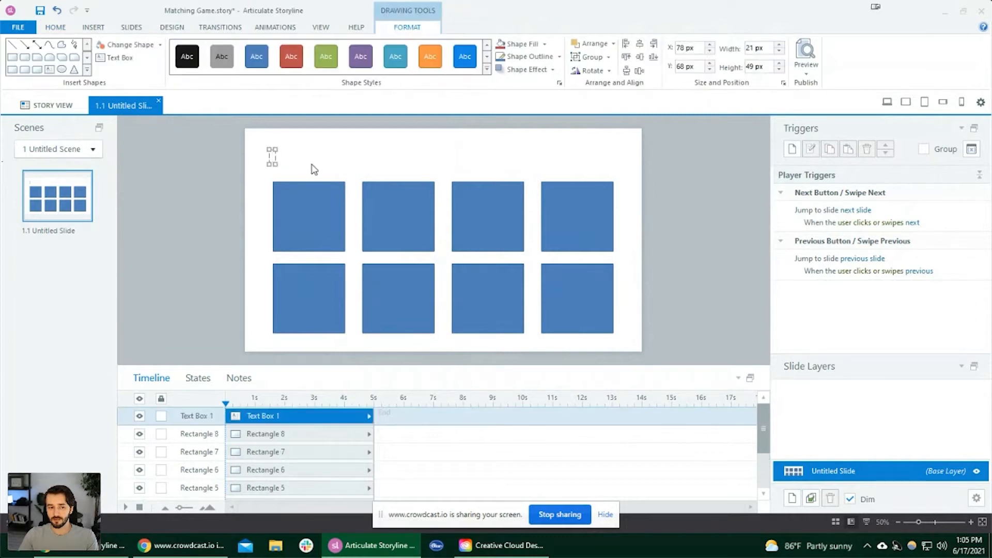
pyautogui.write('Text')
pyautogui.press('Escape')
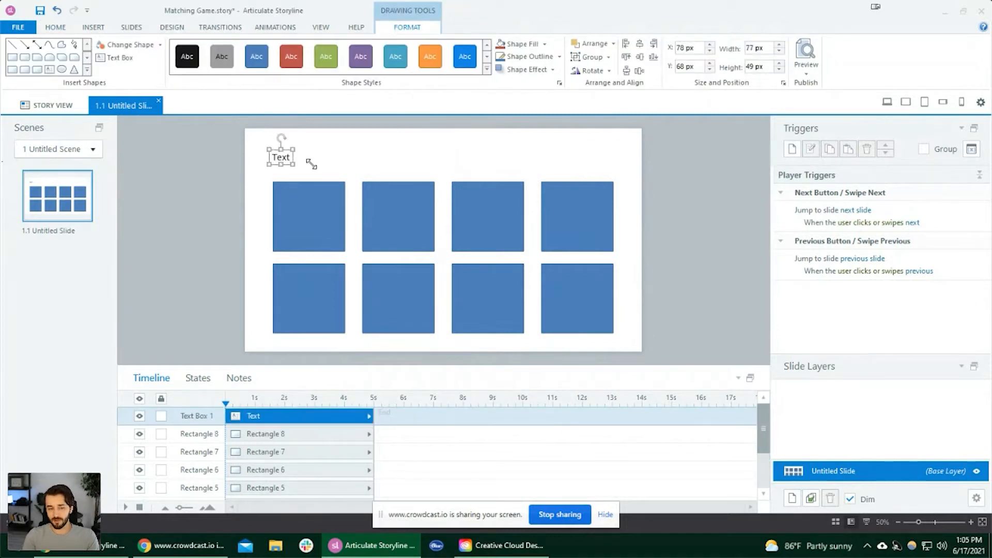
pyautogui.press('Delete')
# Add a text box reading "Matching Game" above the grid of rectangles.
pyautogui.click(92, 31)
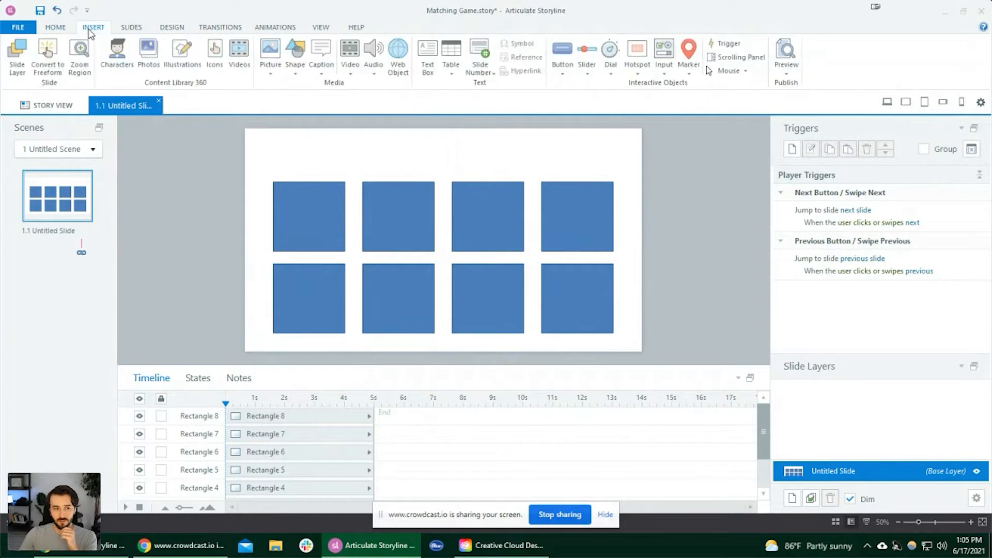
pyautogui.click(428, 57)
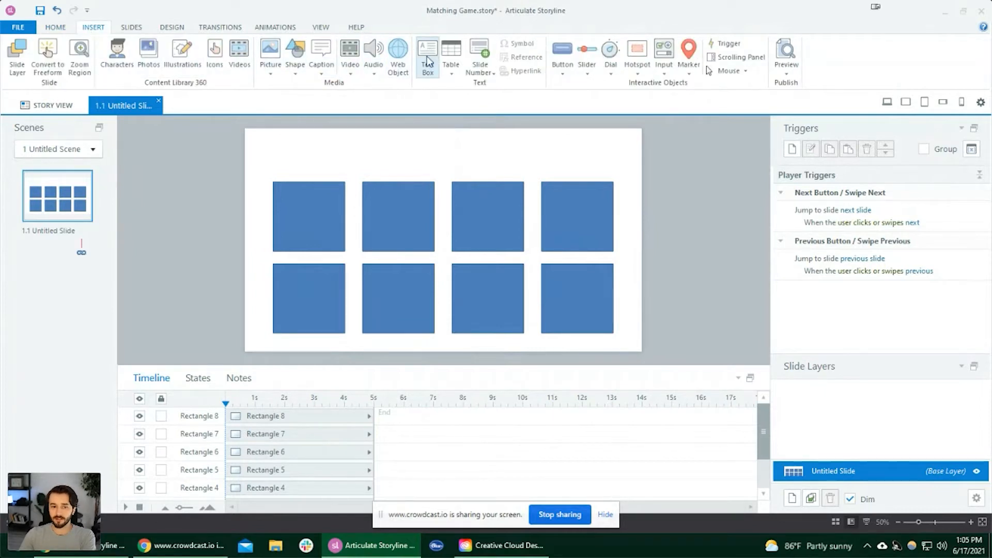
pyautogui.click(273, 147)
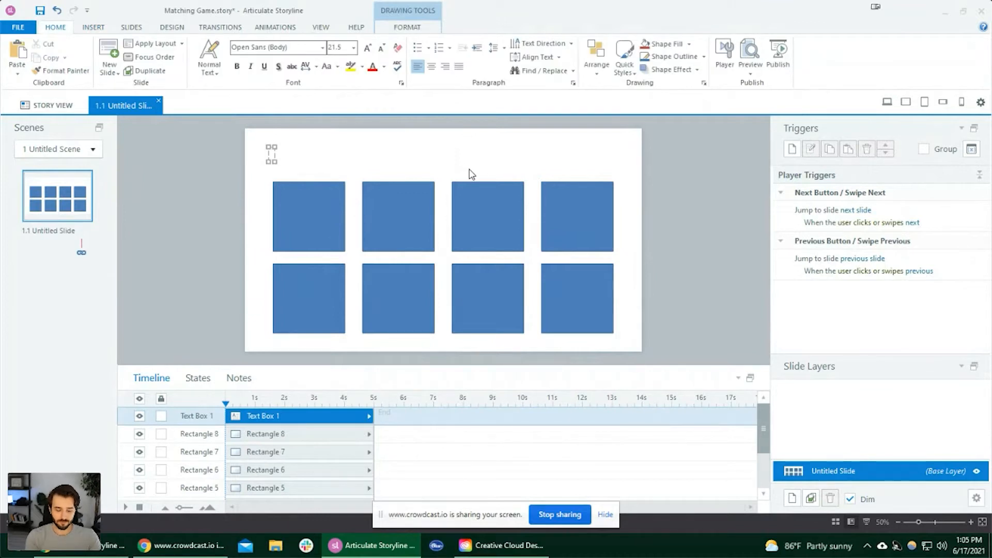
pyautogui.write('Matching Game')
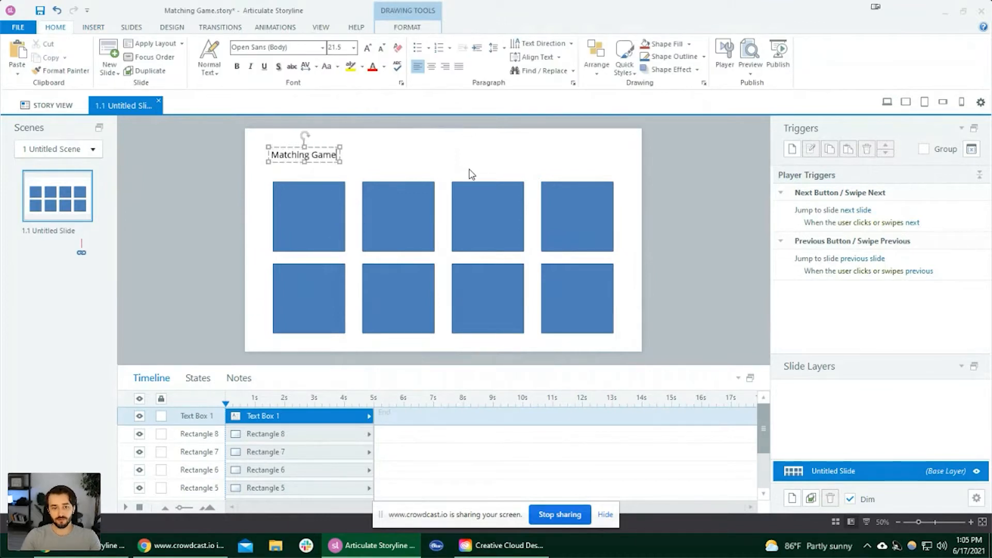
pyautogui.press('Escape')
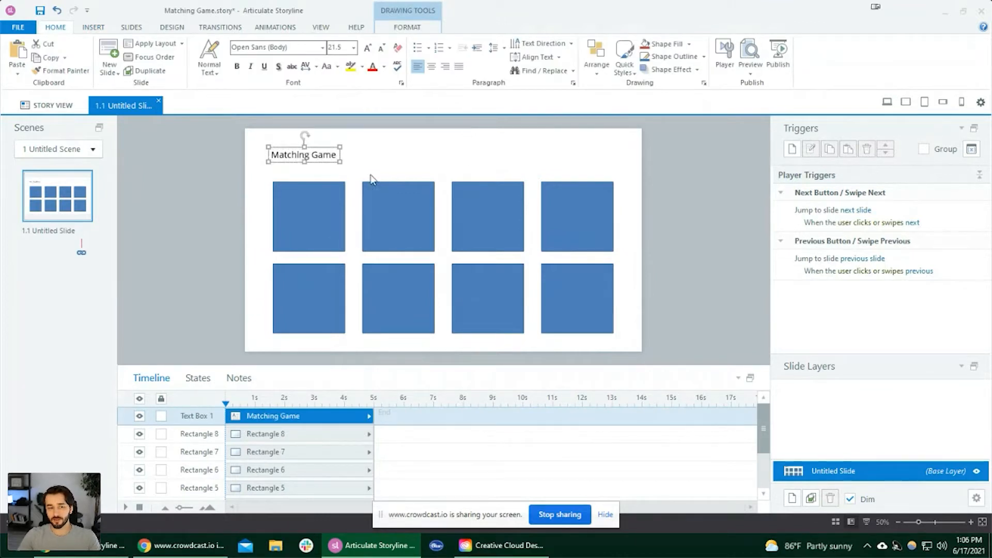
# Set the "Matching Game" title's font to Futura PT Bold at size 48.
pyautogui.click(295, 48)
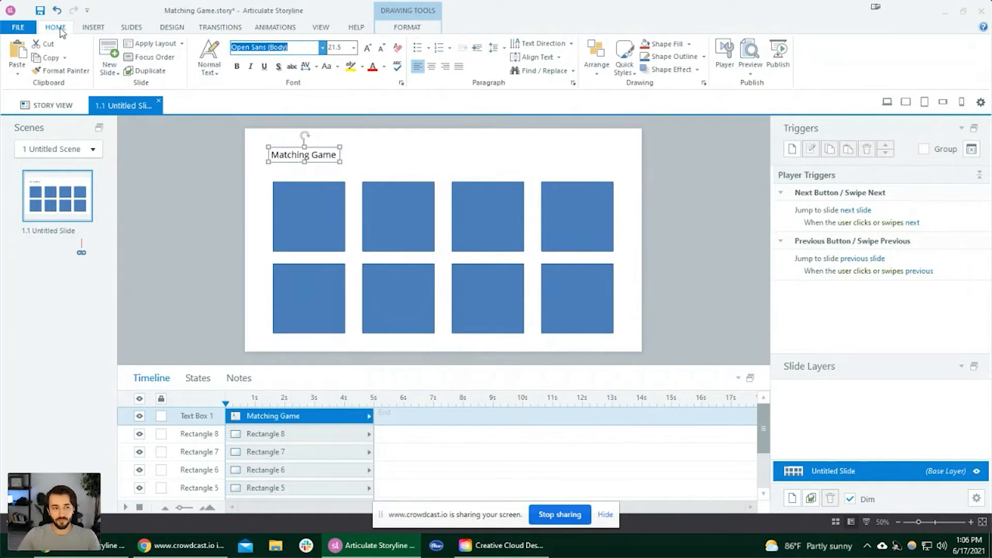
pyautogui.write('Fut')
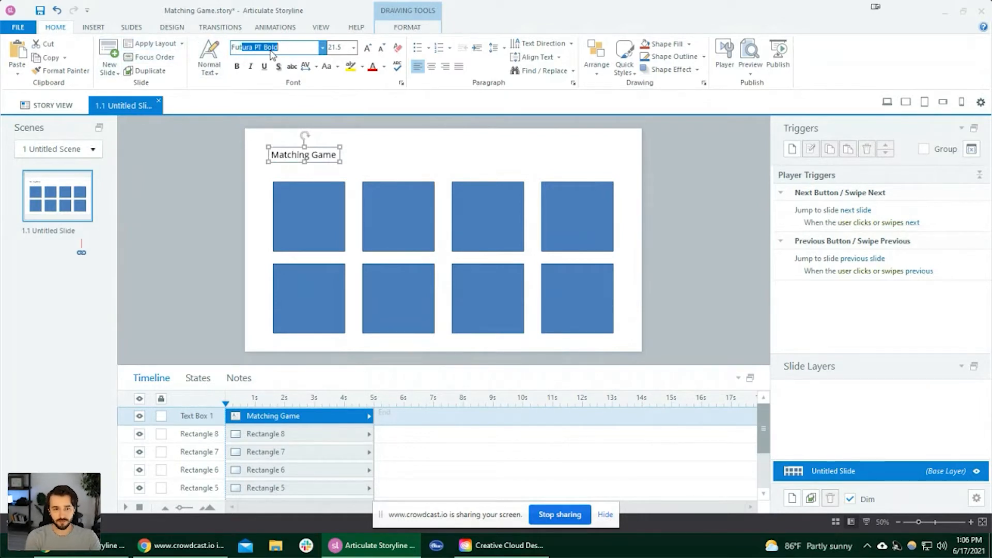
pyautogui.write('u')
pyautogui.press('Tab')
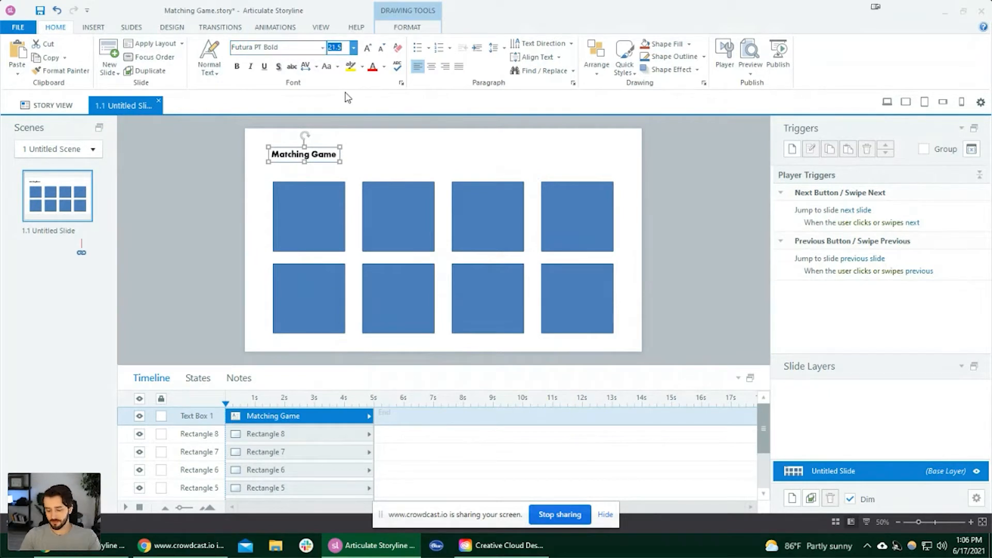
pyautogui.write('48')
pyautogui.press('Return')
# Center the title horizontally on the slide and move it up slightly to a Y position of about 42 px.
pyautogui.click(408, 27)
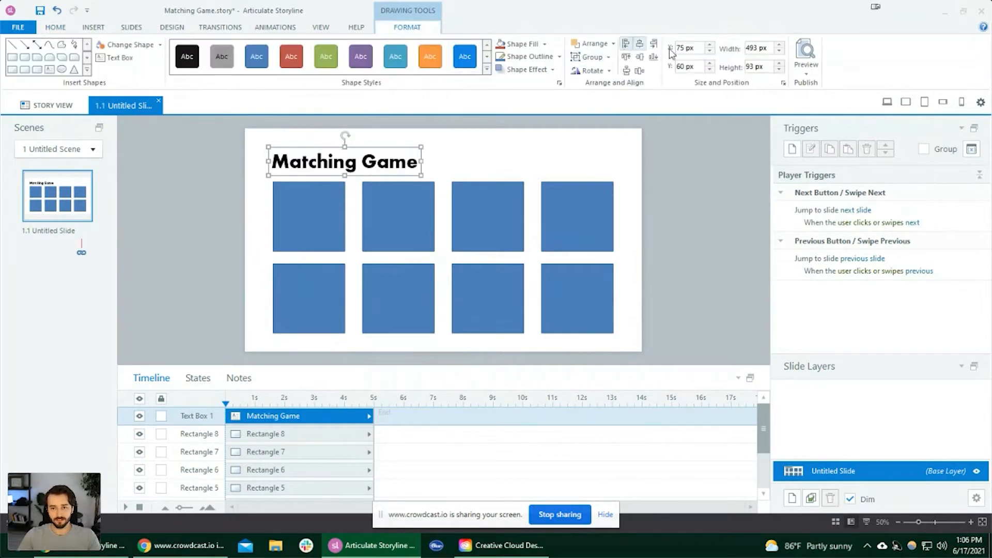
pyautogui.click(639, 45)
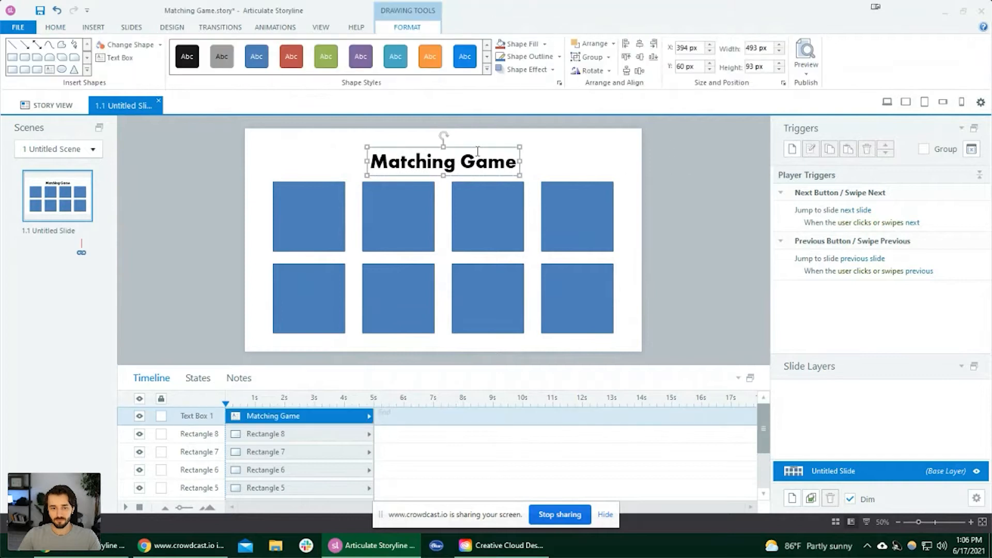
pyautogui.moveTo(477, 142); pyautogui.dragTo(477, 136)
pyautogui.click(329, 213)
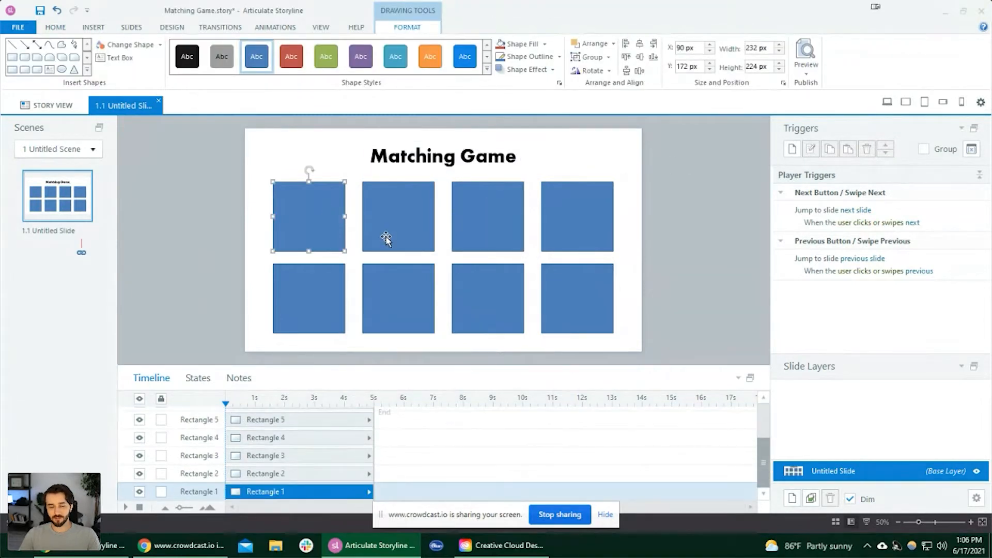
pyautogui.keyDown('shift'); pyautogui.click(395, 227); pyautogui.keyUp('shift')
pyautogui.keyDown('shift'); pyautogui.click(504, 228); pyautogui.keyUp('shift')
pyautogui.keyDown('shift'); pyautogui.click(561, 222); pyautogui.keyUp('shift')
pyautogui.keyDown('shift'); pyautogui.click(583, 301); pyautogui.keyUp('shift')
pyautogui.keyDown('shift'); pyautogui.click(491, 301); pyautogui.keyUp('shift')
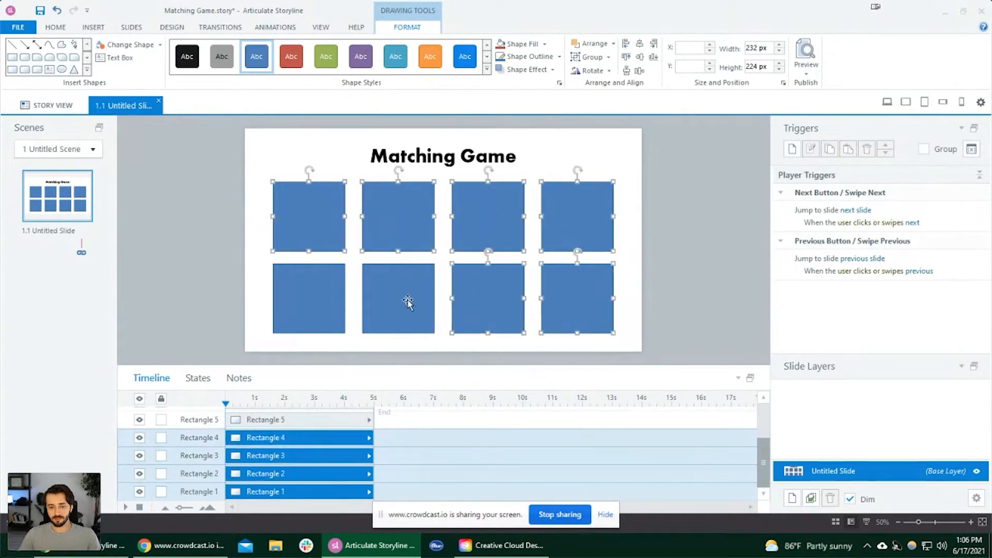
pyautogui.keyDown('shift'); pyautogui.click(330, 299); pyautogui.keyUp('shift')
pyautogui.keyDown('shift'); pyautogui.click(398, 300); pyautogui.keyUp('shift')
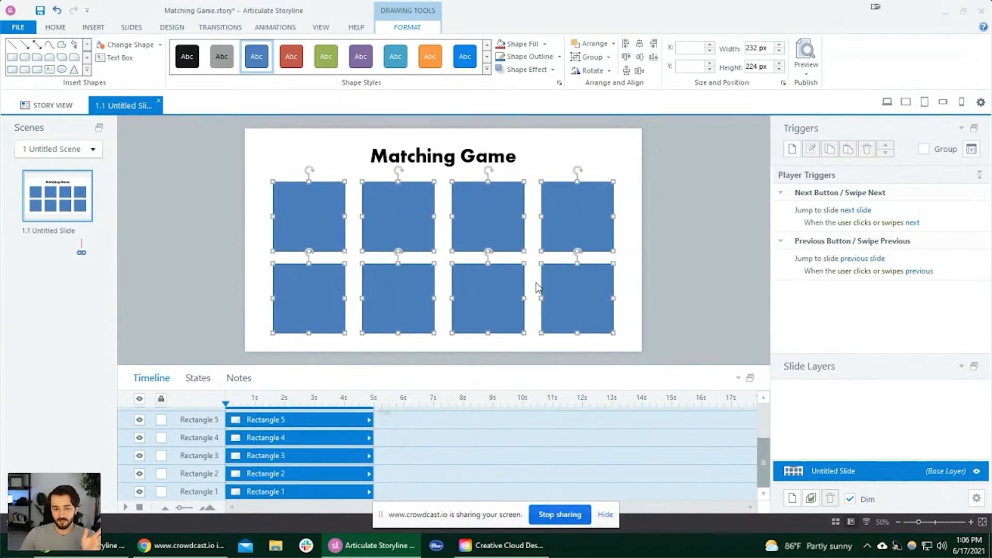
pyautogui.click(697, 250)
pyautogui.click(329, 226)
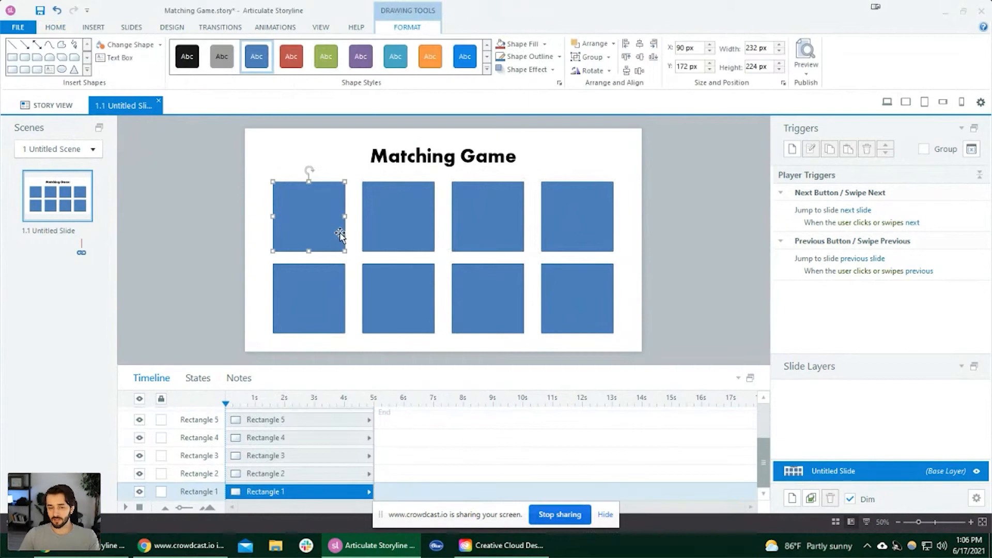
pyautogui.keyDown('shift'); pyautogui.click(394, 233); pyautogui.keyUp('shift')
pyautogui.keyDown('shift'); pyautogui.click(490, 228); pyautogui.keyUp('shift')
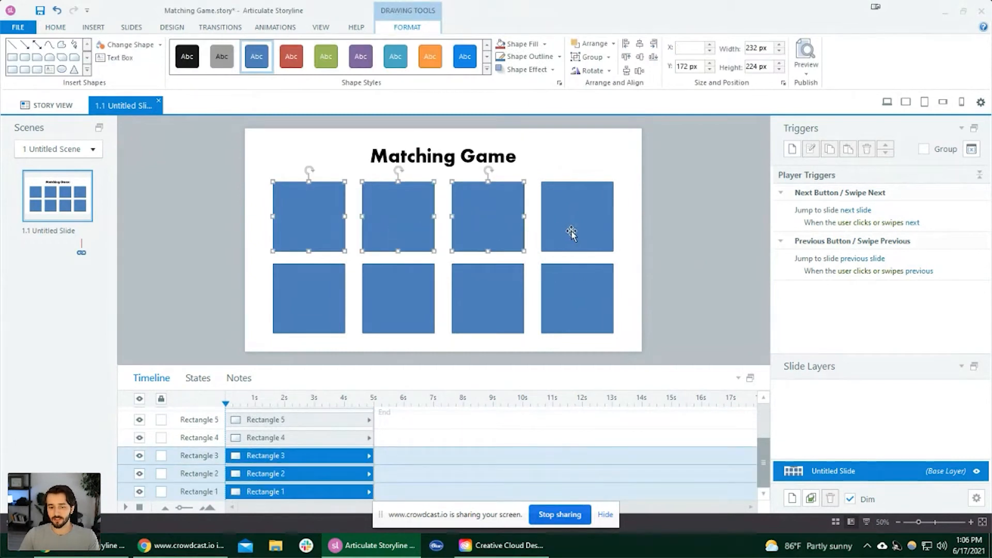
pyautogui.keyDown('shift'); pyautogui.click(572, 234); pyautogui.keyUp('shift')
pyautogui.click(721, 253)
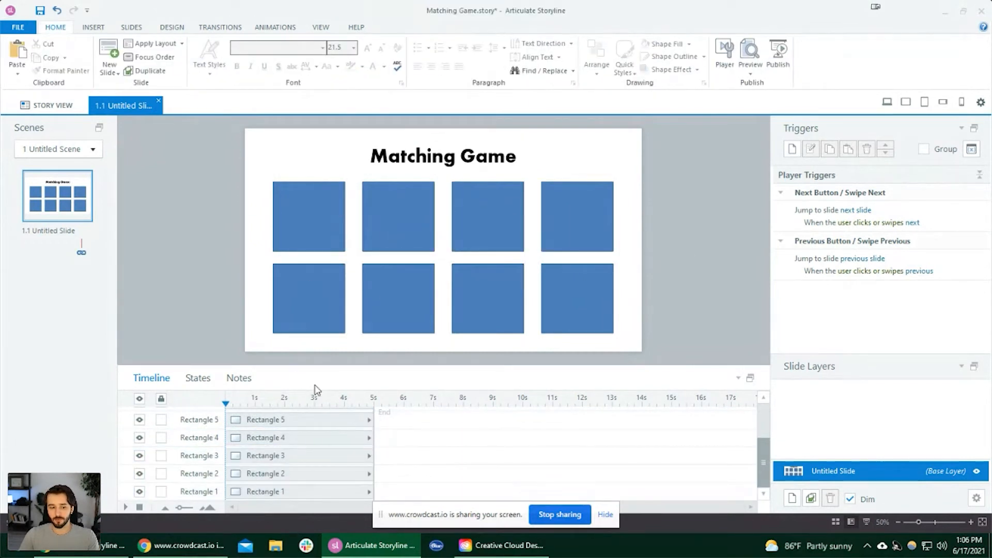
# Fill all eight rectangles with the dark gray color 1F1F1F.
pyautogui.moveTo(323, 367); pyautogui.dragTo(333, 263)
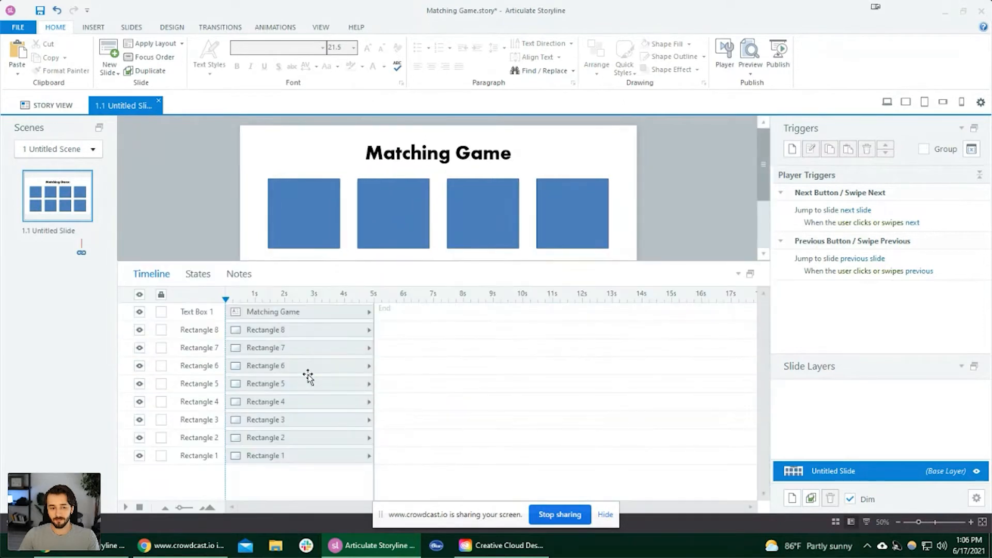
pyautogui.click(295, 330)
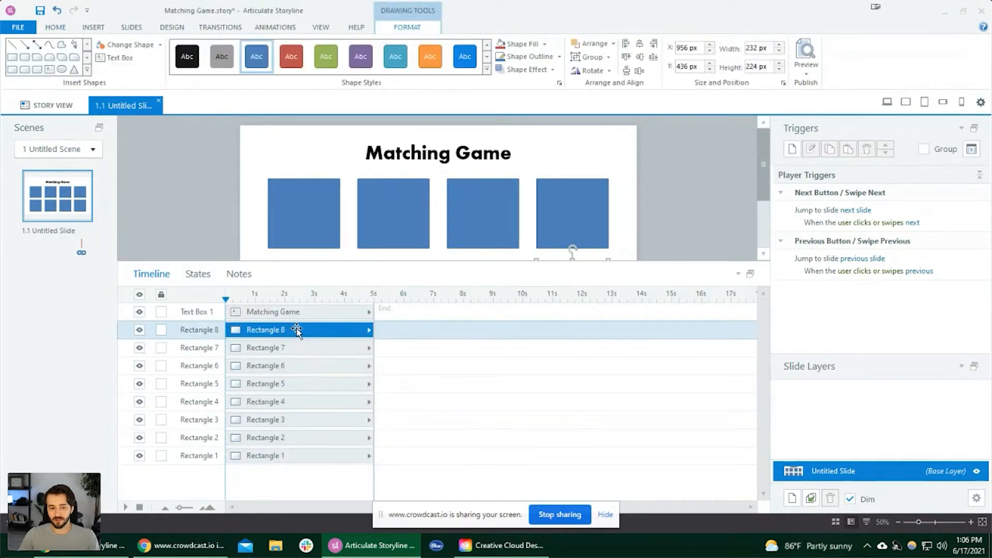
pyautogui.keyDown('shift'); pyautogui.click(305, 456); pyautogui.keyUp('shift')
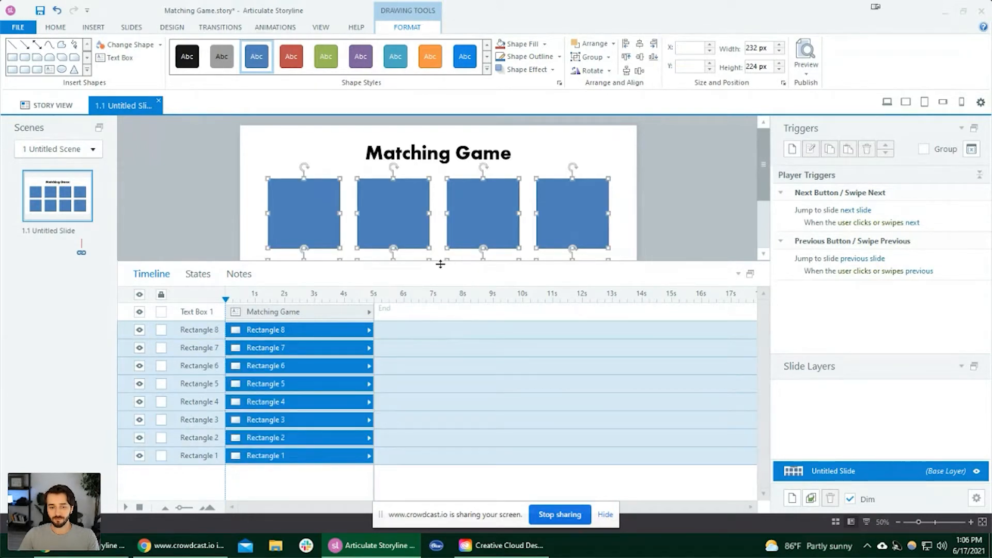
pyautogui.moveTo(441, 264); pyautogui.dragTo(454, 387)
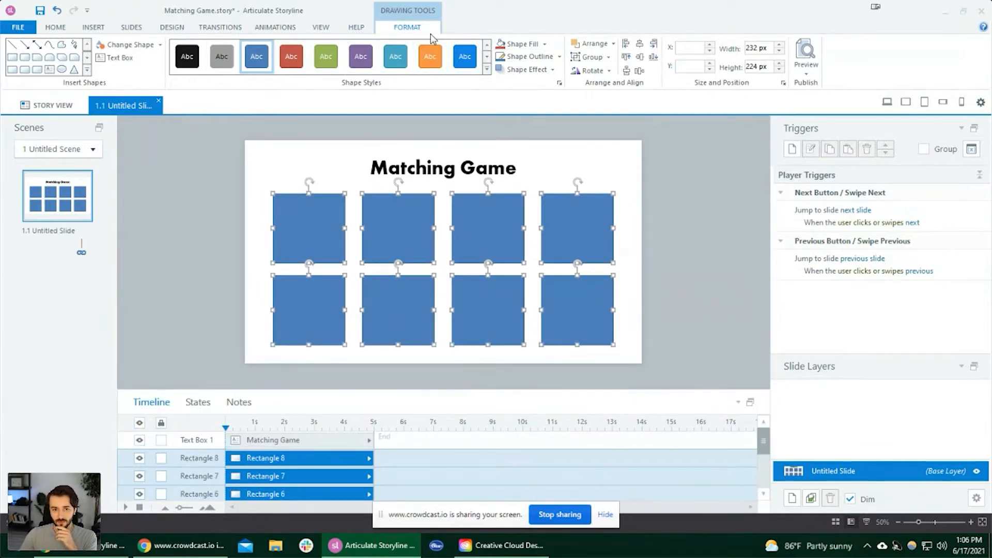
pyautogui.click(544, 48)
pyautogui.click(562, 164)
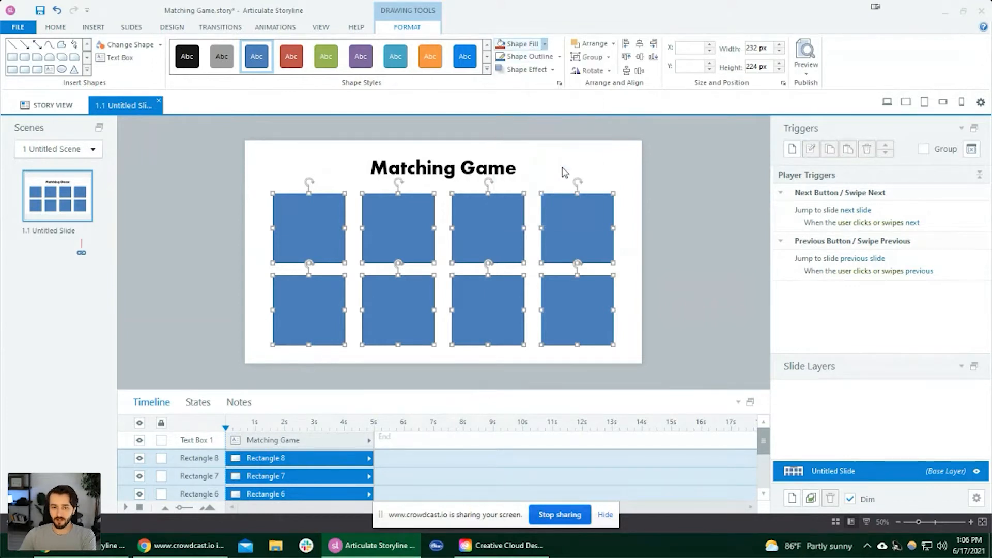
pyautogui.click(609, 349)
pyautogui.write('1F')
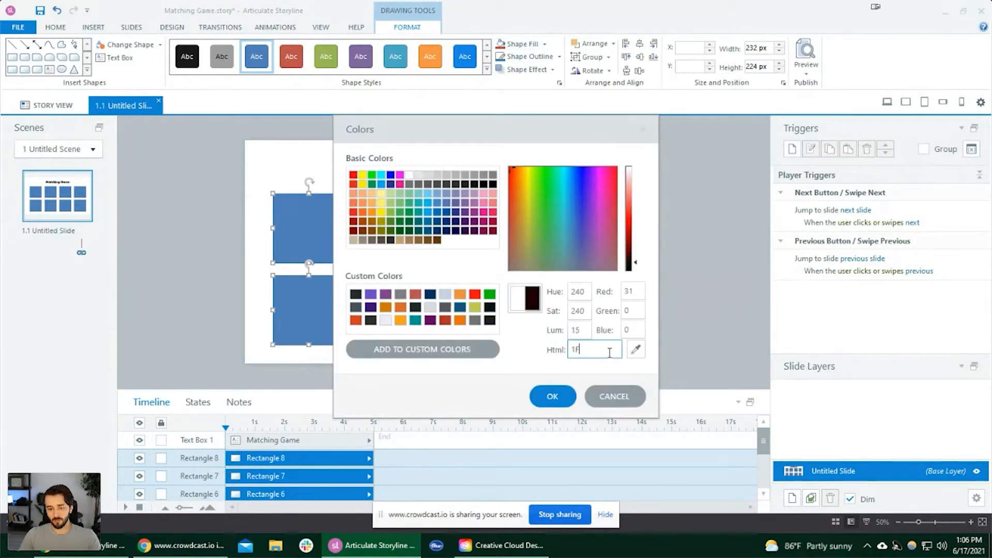
pyautogui.write('1F1F')
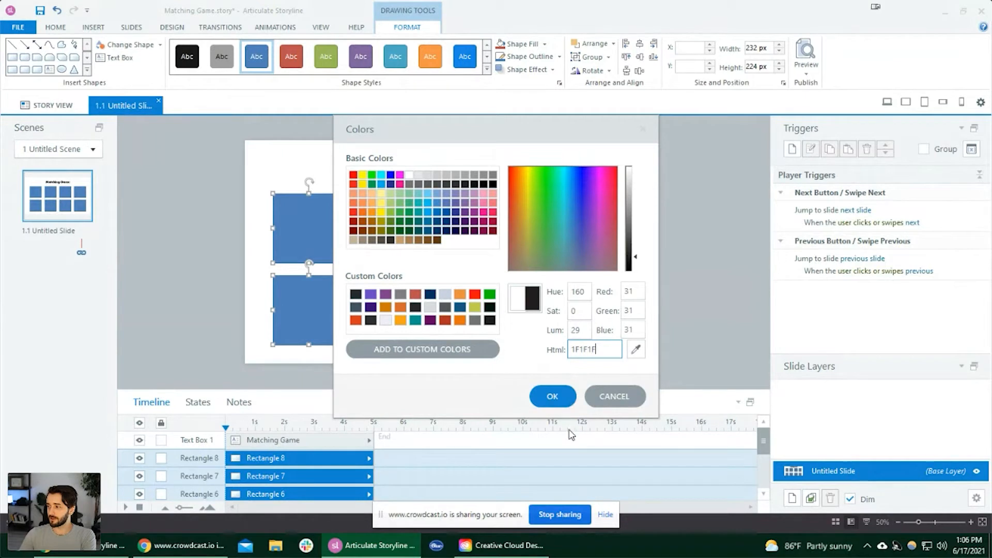
pyautogui.click(551, 398)
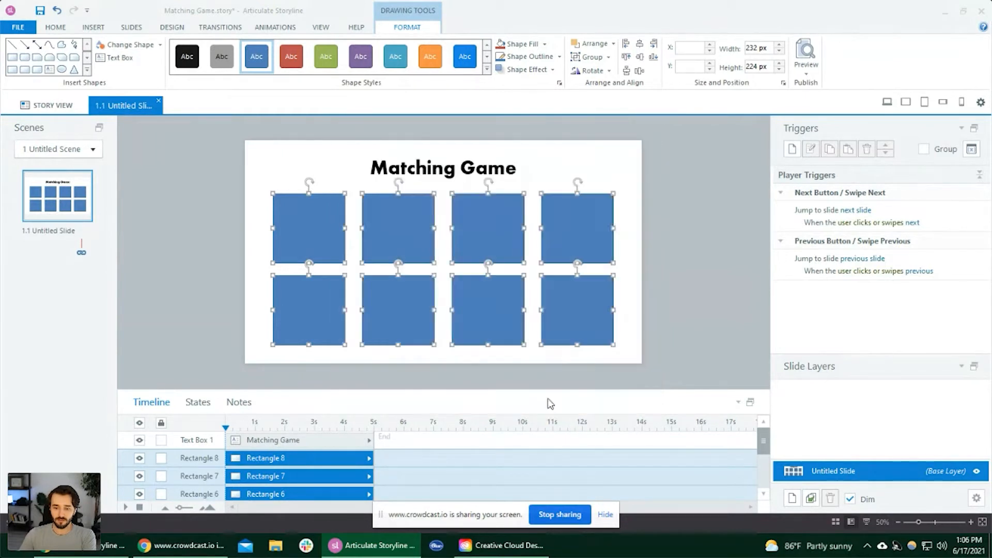
# Set the "Matching Game" title's text color to 1F1F1F.
pyautogui.click(445, 165)
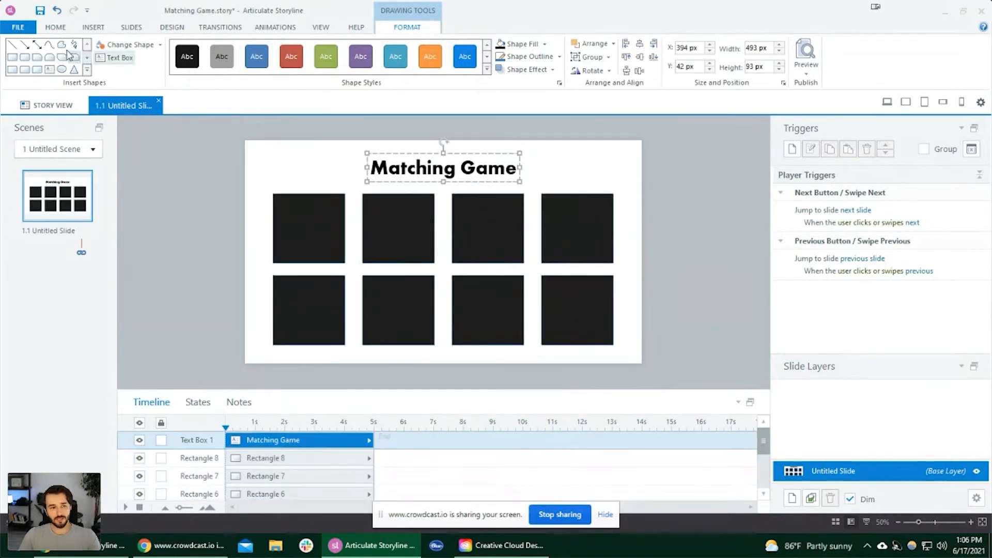
pyautogui.click(56, 27)
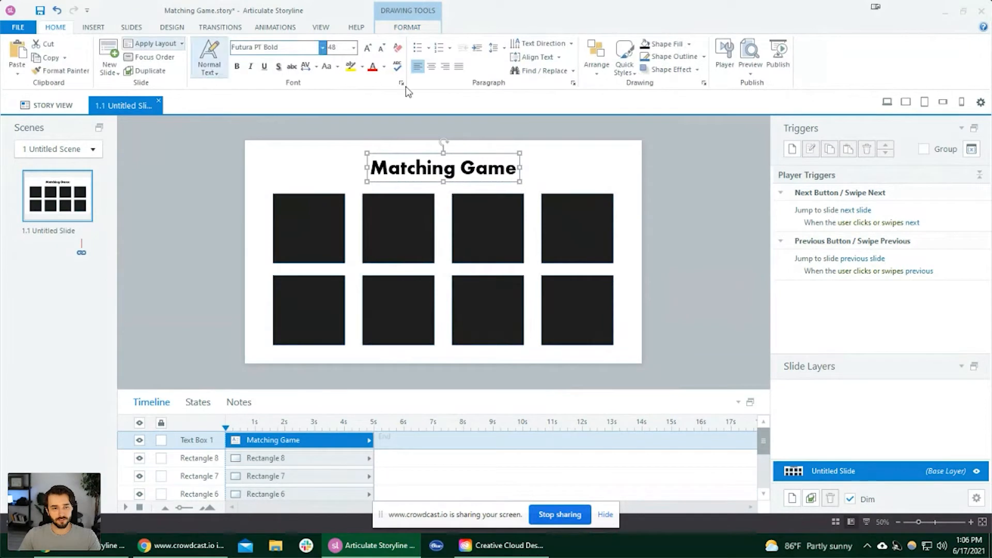
pyautogui.click(383, 66)
pyautogui.click(418, 171)
pyautogui.doubleClick(589, 349)
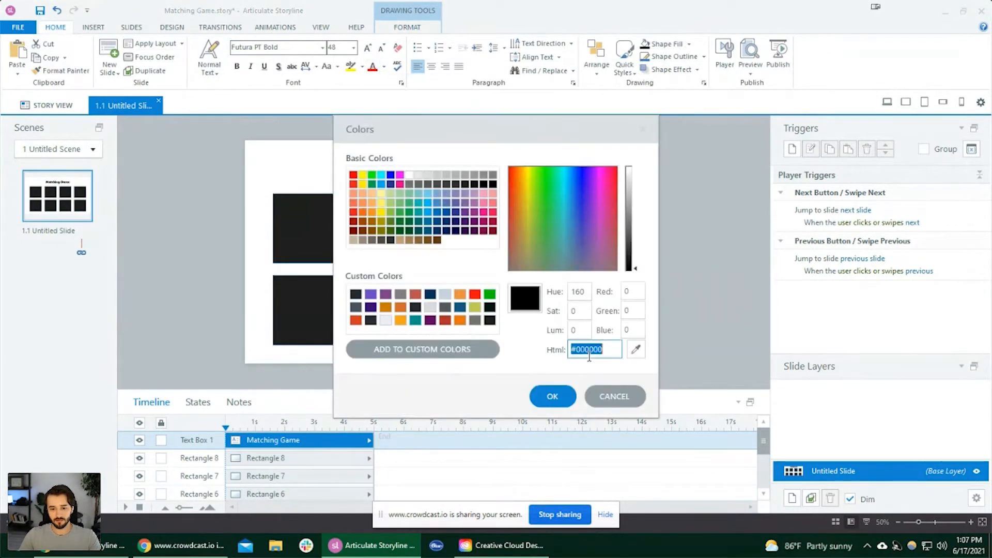
pyautogui.write('1F1F1F')
pyautogui.click(558, 395)
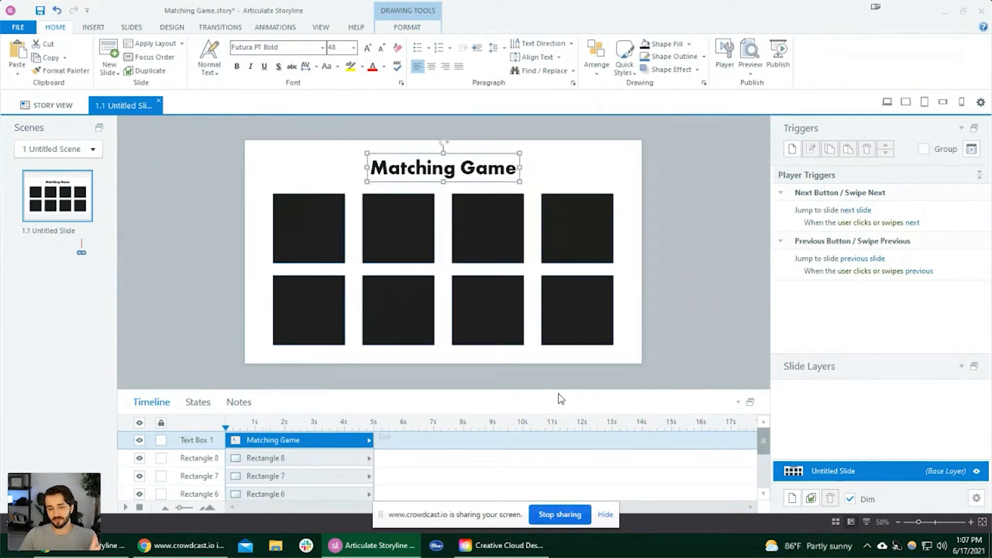
pyautogui.click(701, 163)
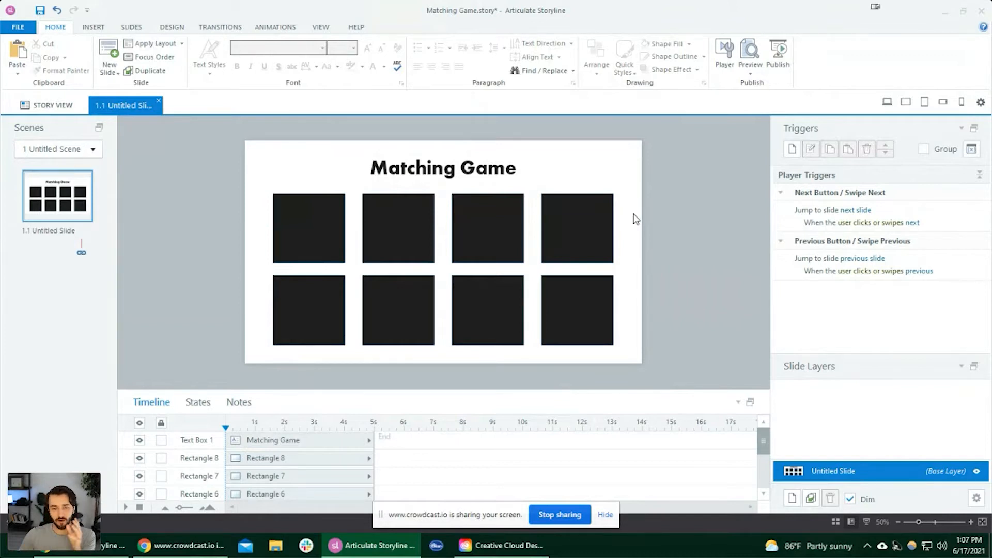
pyautogui.click(330, 245)
pyautogui.click(489, 230)
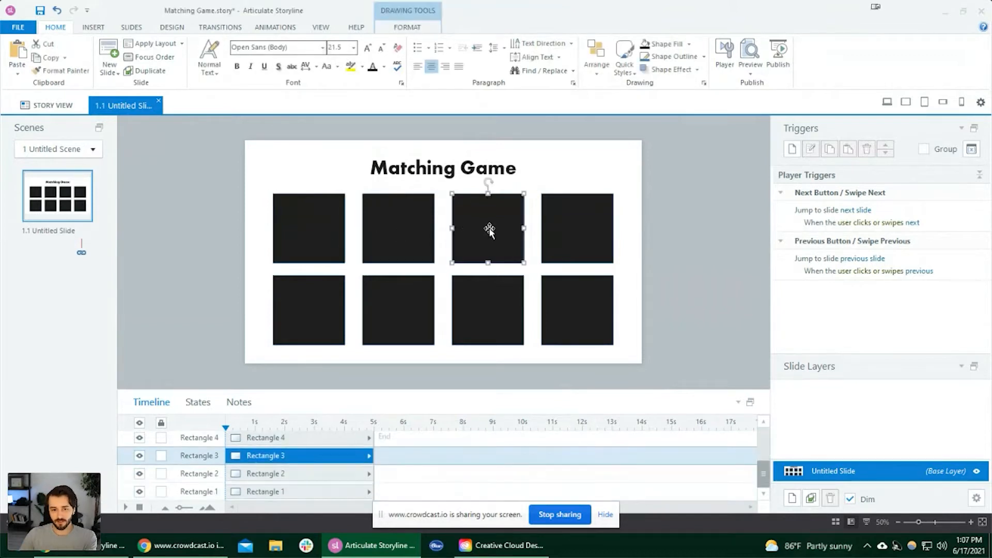
pyautogui.click(322, 231)
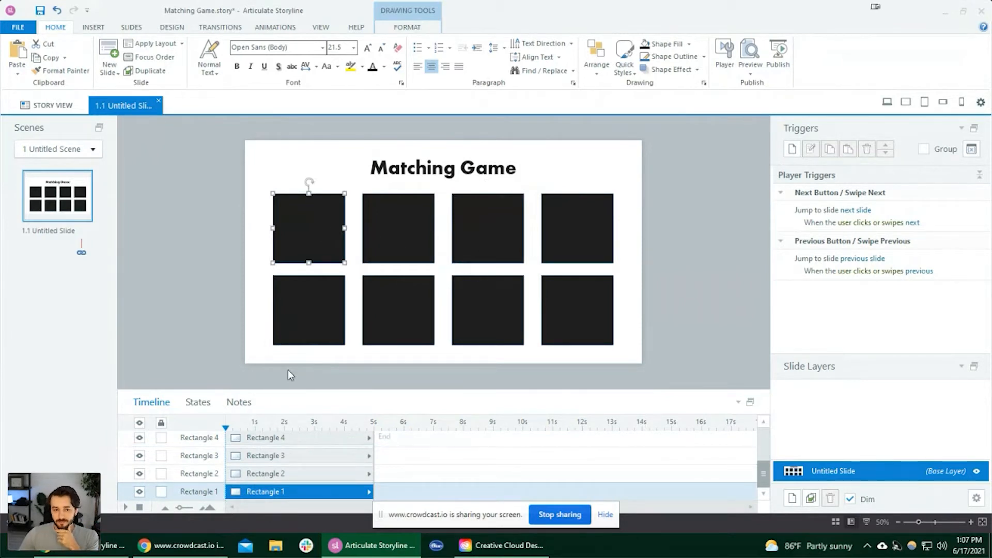
pyautogui.click(201, 405)
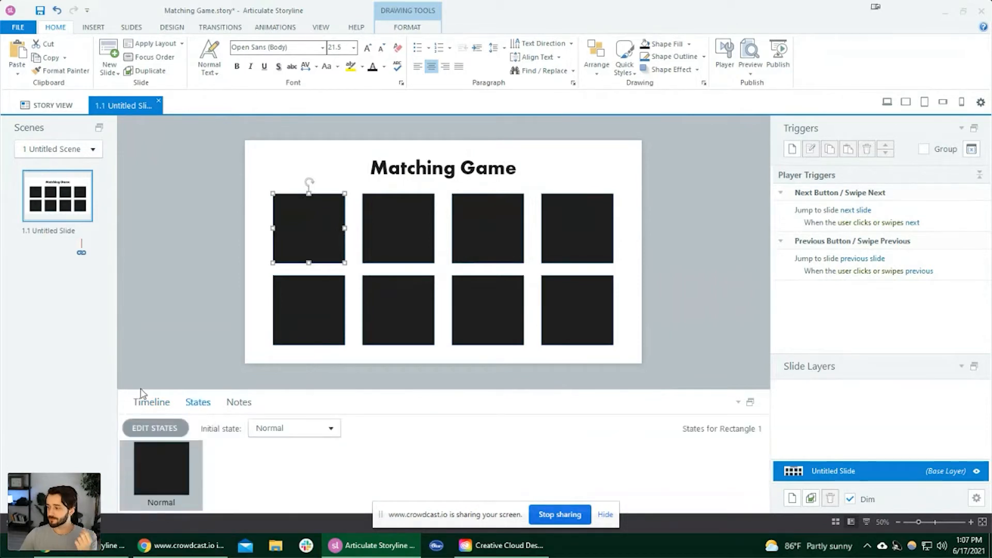
pyautogui.click(200, 231)
pyautogui.click(169, 406)
# Show the states of the first rectangle in the upper row and make the states area slightly taller.
pyautogui.click(307, 221)
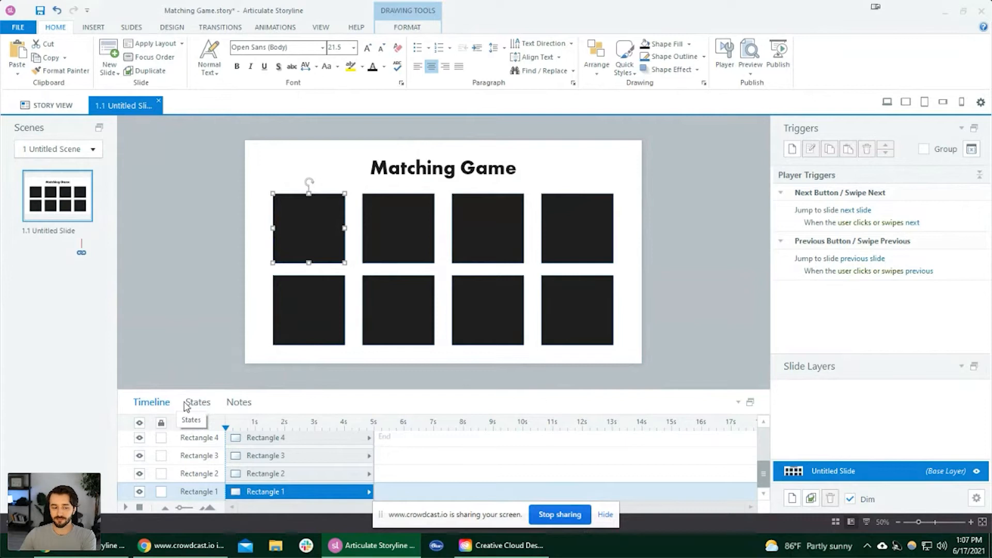
pyautogui.click(199, 403)
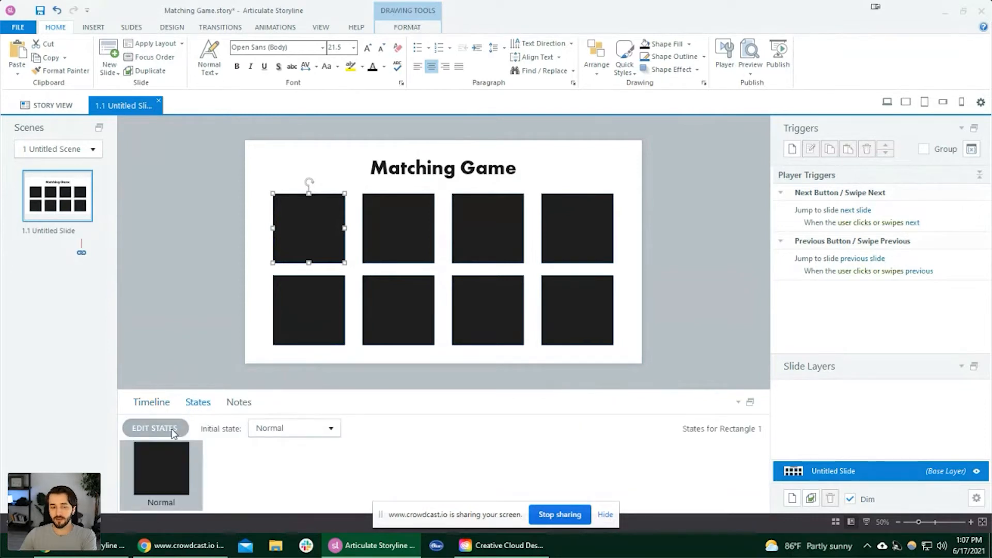
pyautogui.click(320, 388)
pyautogui.moveTo(323, 389); pyautogui.dragTo(323, 372)
pyautogui.click(309, 229)
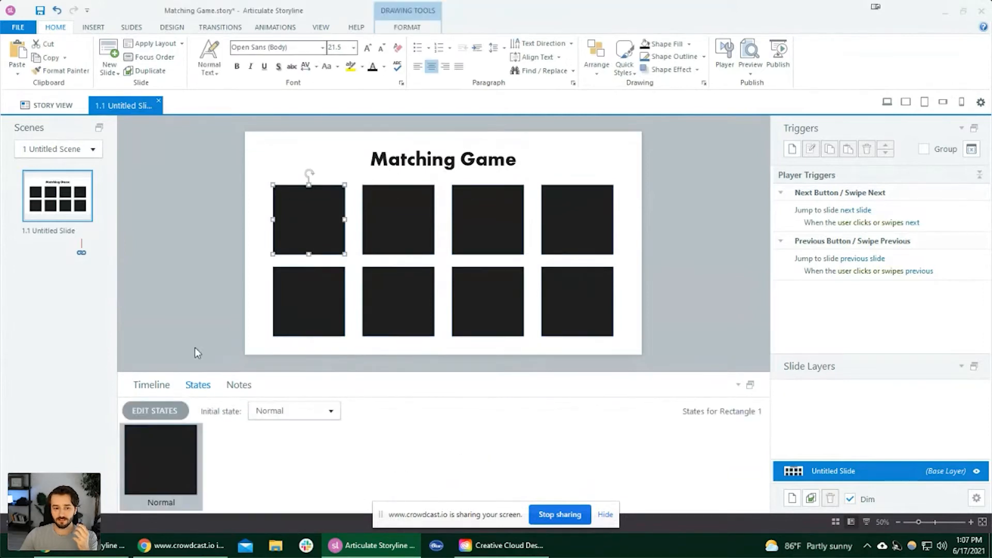
# Add a new state named "active" to the first rectangle in the upper row.
pyautogui.click(170, 413)
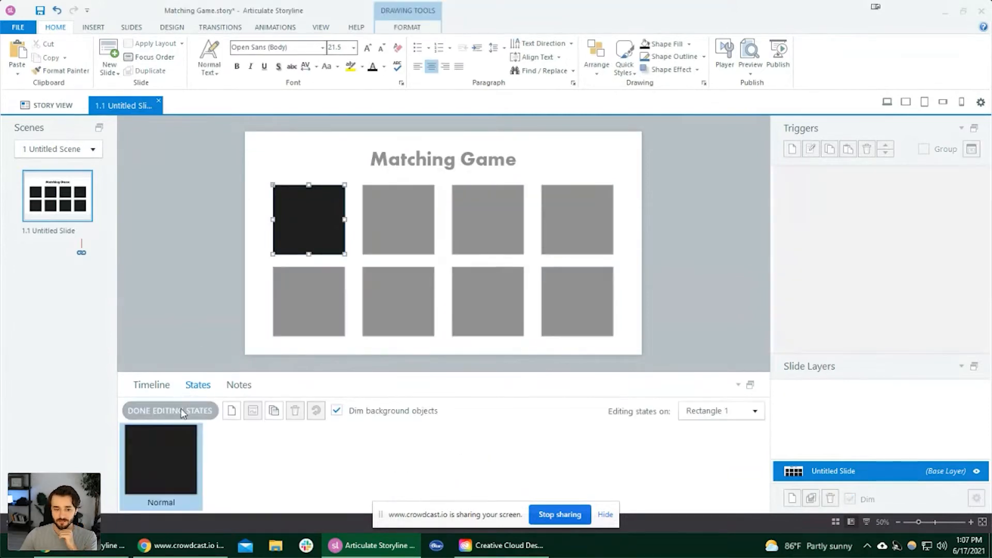
pyautogui.click(232, 411)
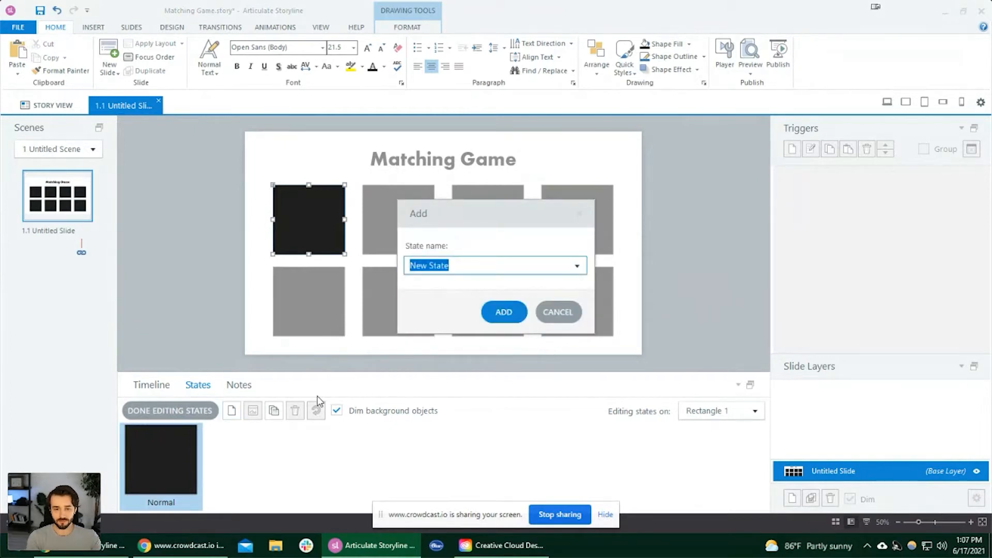
pyautogui.write('active')
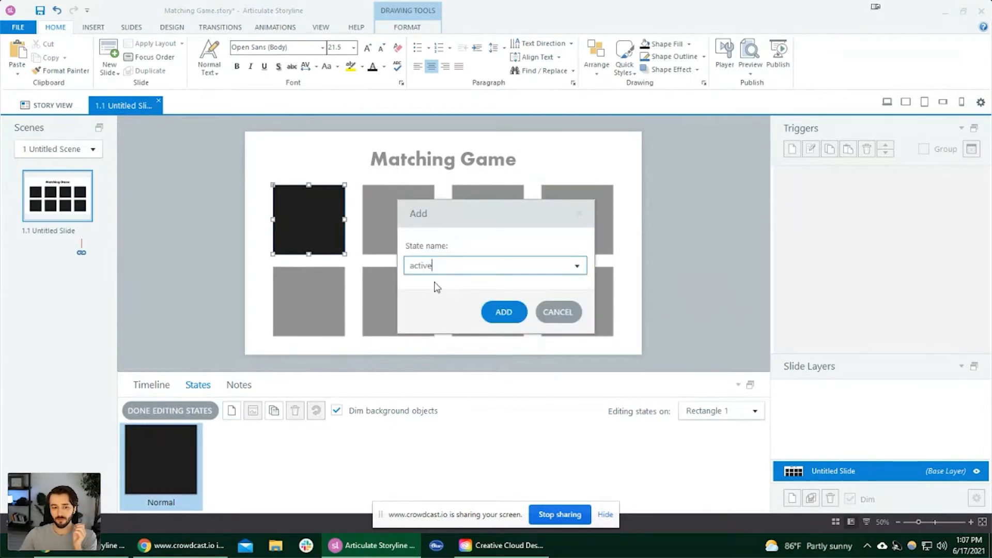
pyautogui.click(518, 313)
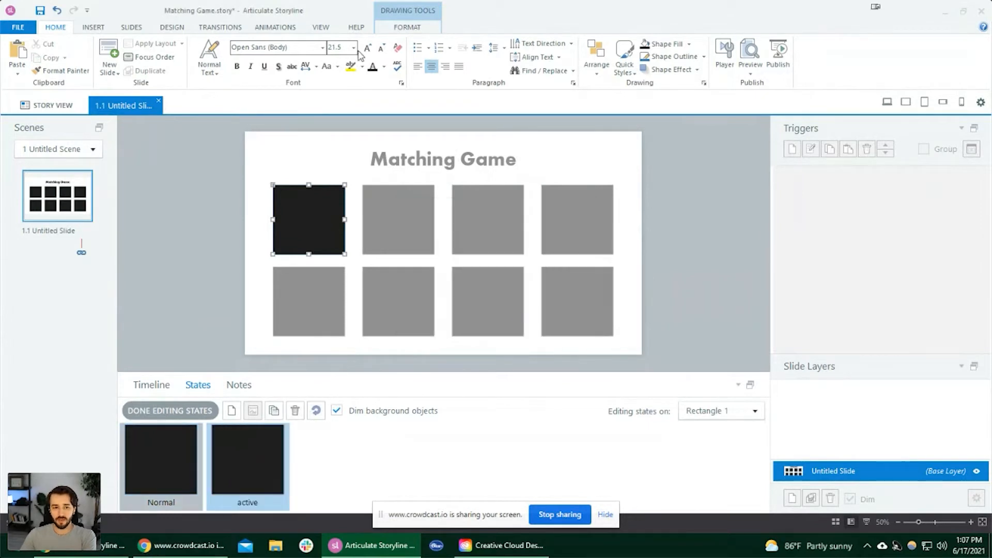
# Fill the first rectangle's active state with red, compare it with the Normal state, and finish editing the states.
pyautogui.click(406, 28)
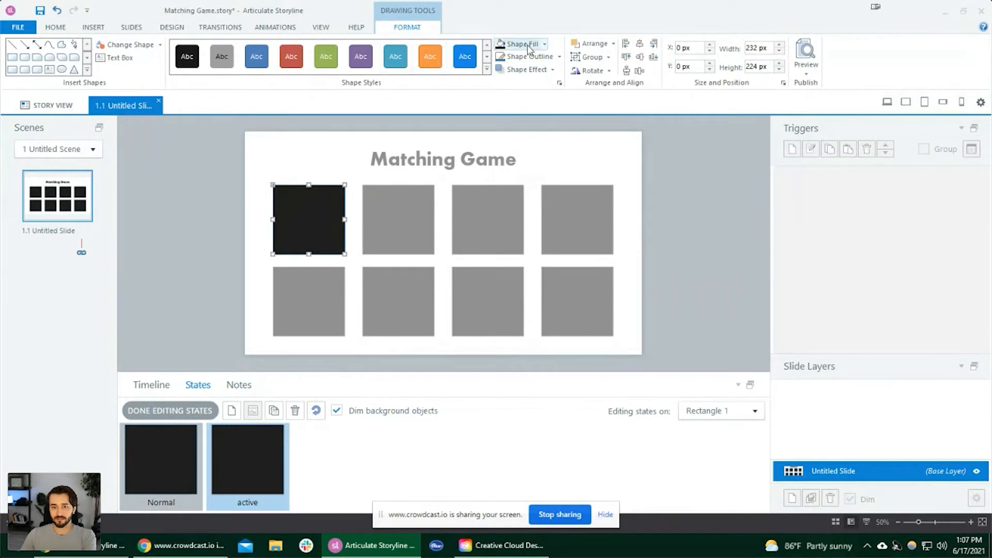
pyautogui.click(544, 44)
pyautogui.click(552, 68)
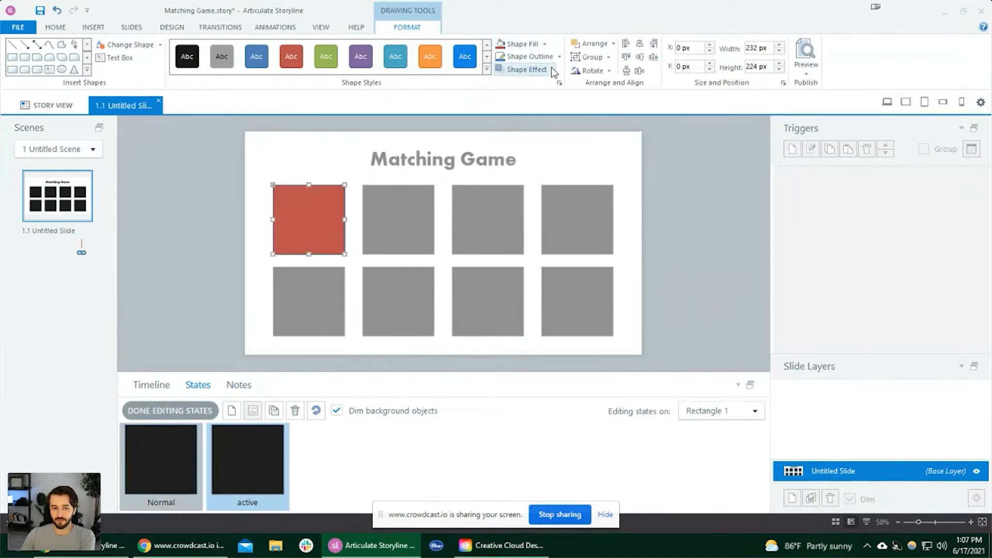
pyautogui.click(222, 278)
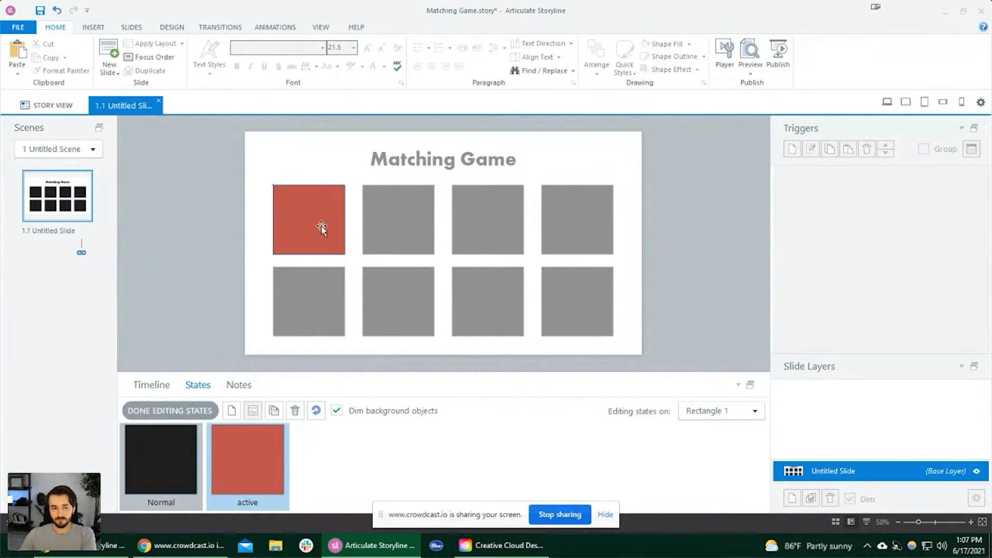
pyautogui.click(187, 459)
pyautogui.click(237, 454)
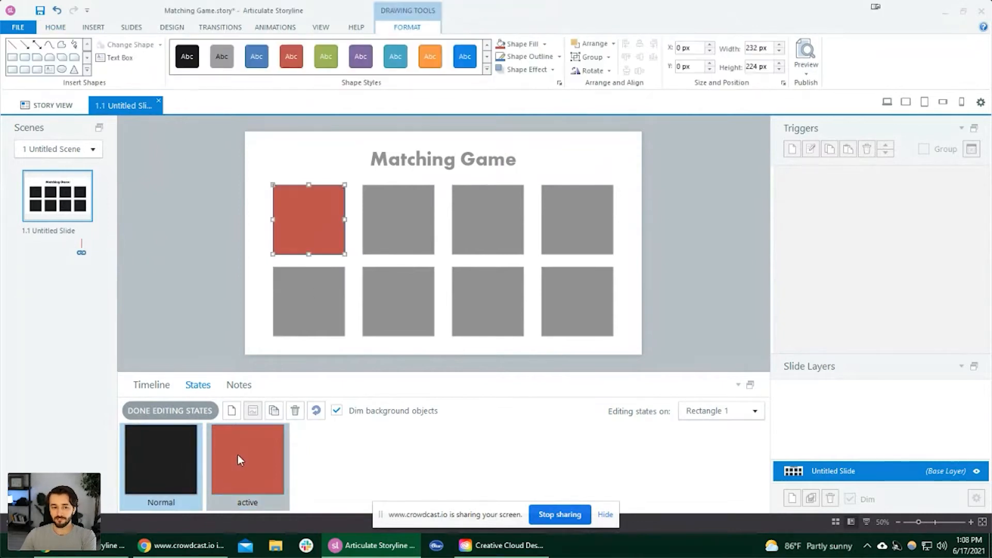
pyautogui.click(199, 449)
pyautogui.click(222, 454)
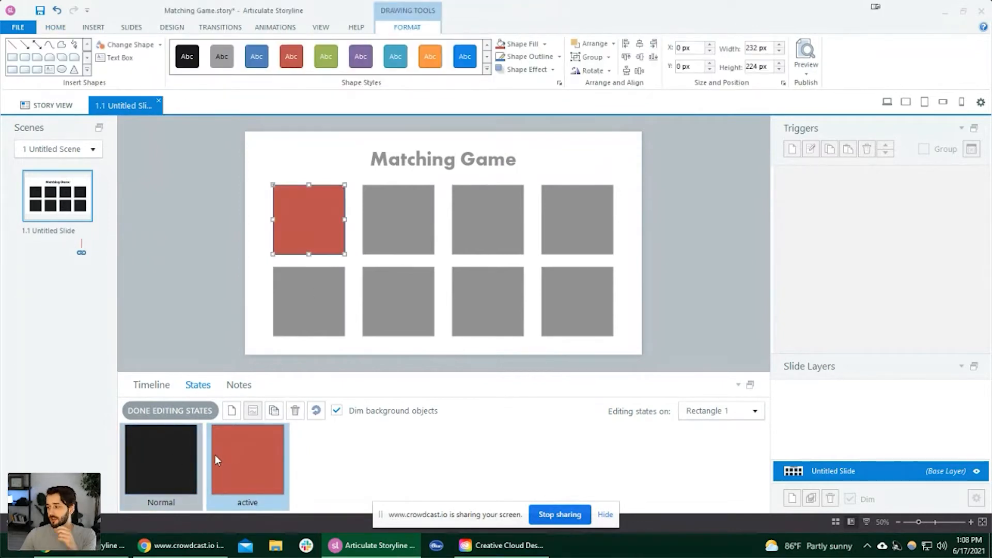
pyautogui.click(164, 411)
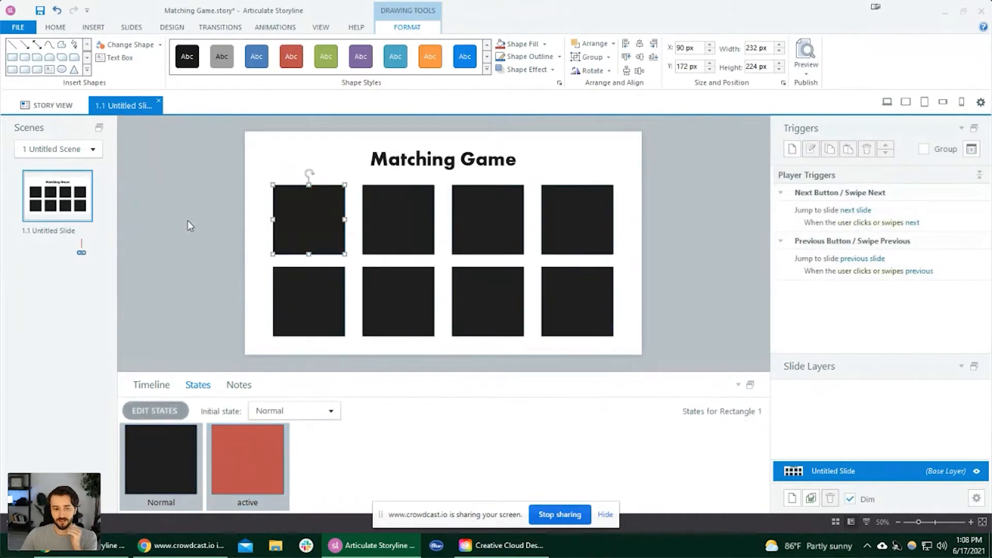
# Try active as the first rectangle's initial state and switch it back to Normal.
pyautogui.click(187, 220)
pyautogui.click(314, 216)
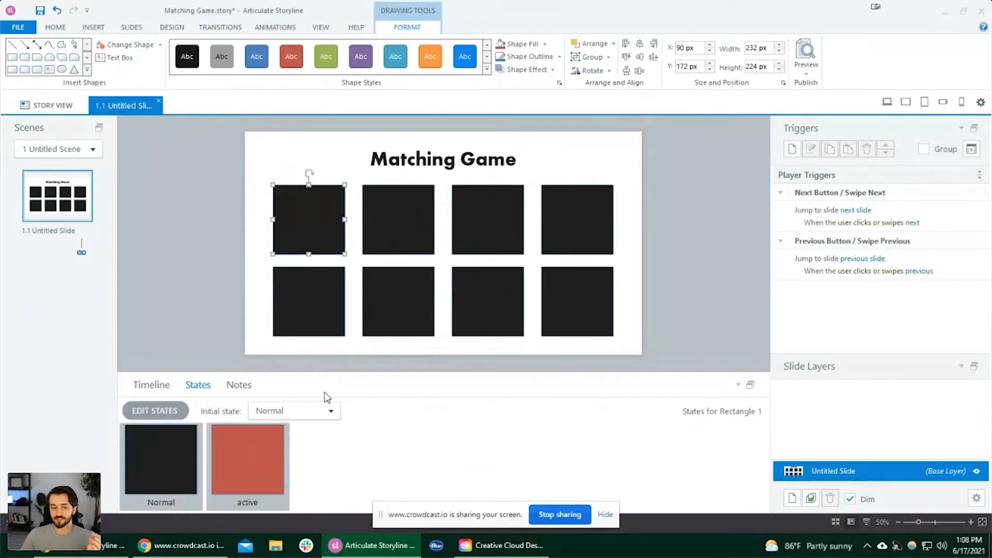
pyautogui.click(294, 410)
pyautogui.click(323, 440)
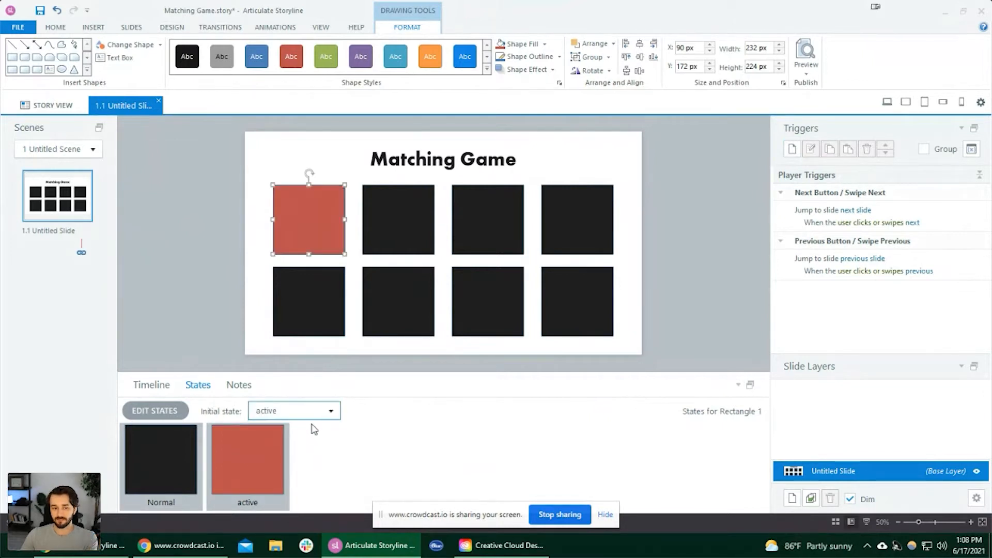
pyautogui.click(295, 412)
pyautogui.click(280, 430)
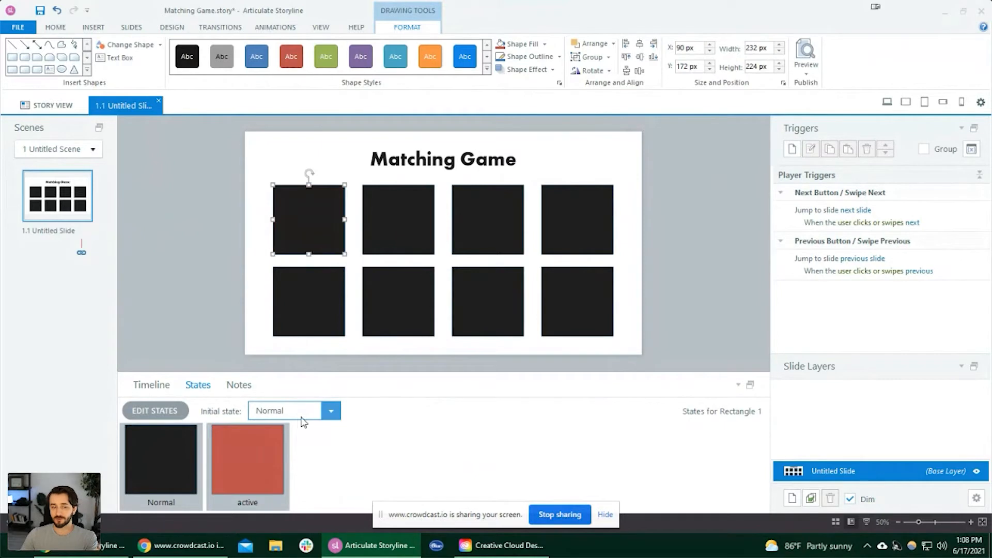
pyautogui.click(306, 412)
pyautogui.click(200, 298)
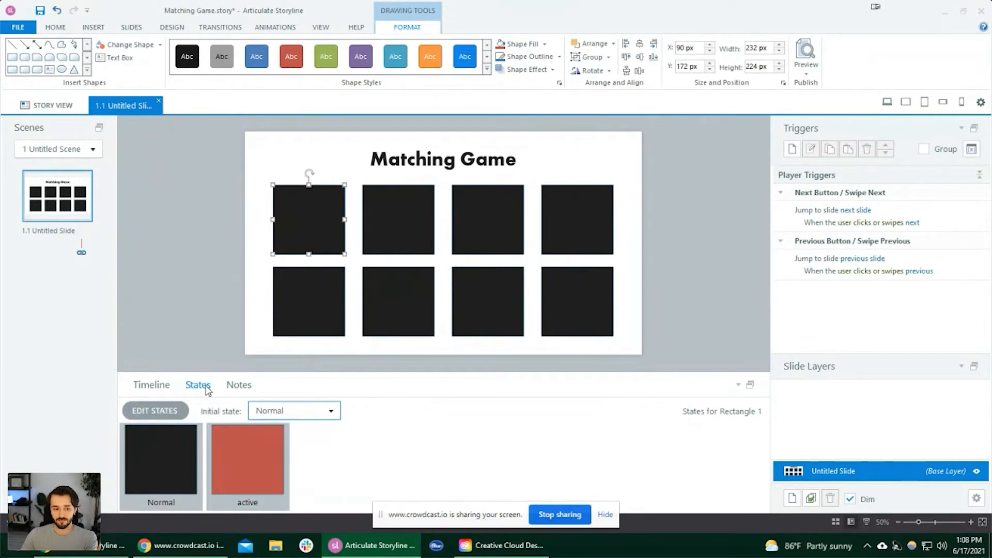
# Preview the first rectangle's active state on the slide without editing its states.
pyautogui.click(255, 469)
pyautogui.click(337, 235)
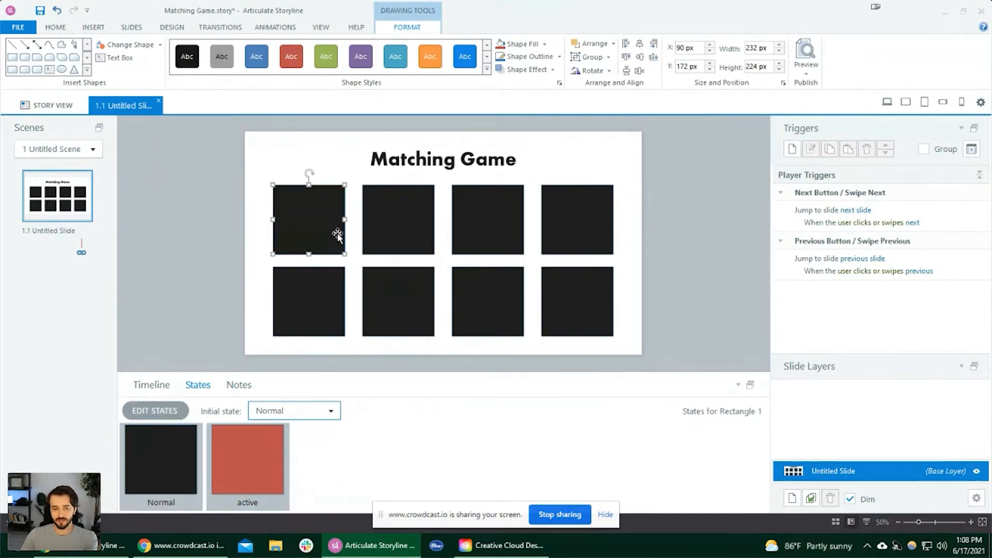
pyautogui.click(189, 309)
pyautogui.click(310, 221)
pyautogui.click(266, 454)
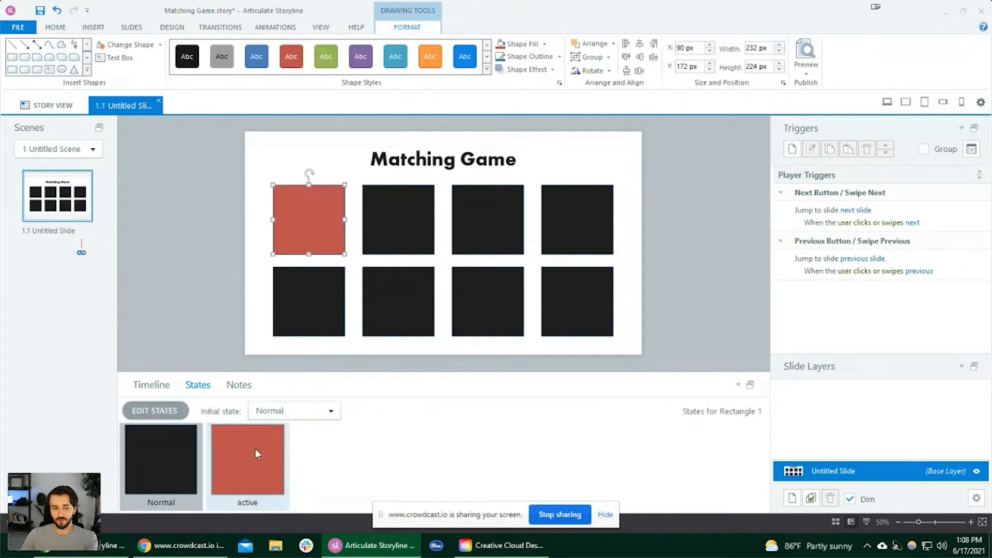
# Set the outline color of all eight rectangles to the dark gray 1F1F1F.
pyautogui.click(167, 385)
pyautogui.keyDown('ctrl'); pyautogui.click(374, 232); pyautogui.keyUp('ctrl')
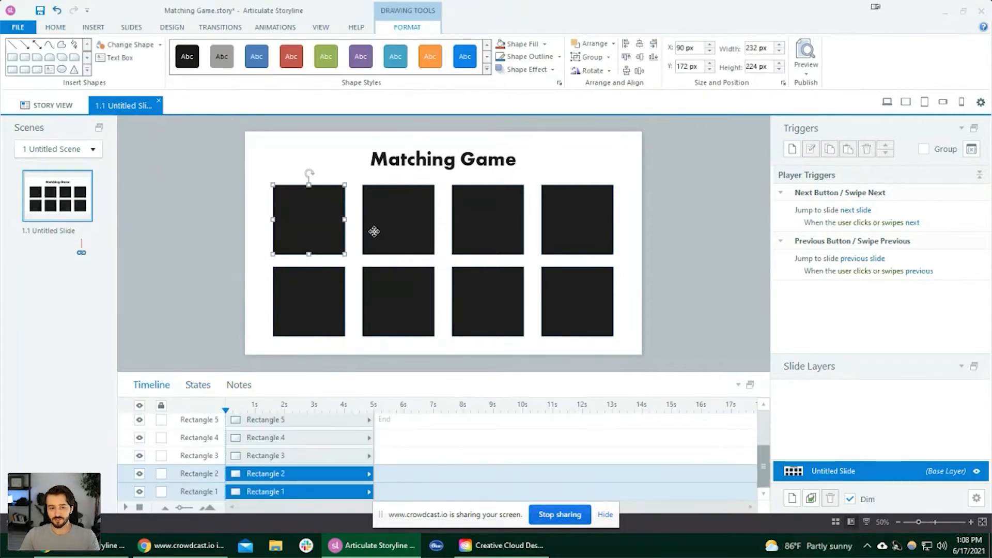
pyautogui.keyDown('ctrl'); pyautogui.click(493, 209); pyautogui.keyUp('ctrl')
pyautogui.keyDown('ctrl'); pyautogui.click(576, 212); pyautogui.keyUp('ctrl')
pyautogui.keyDown('ctrl'); pyautogui.click(570, 313); pyautogui.keyUp('ctrl')
pyautogui.keyDown('ctrl'); pyautogui.click(496, 315); pyautogui.keyUp('ctrl')
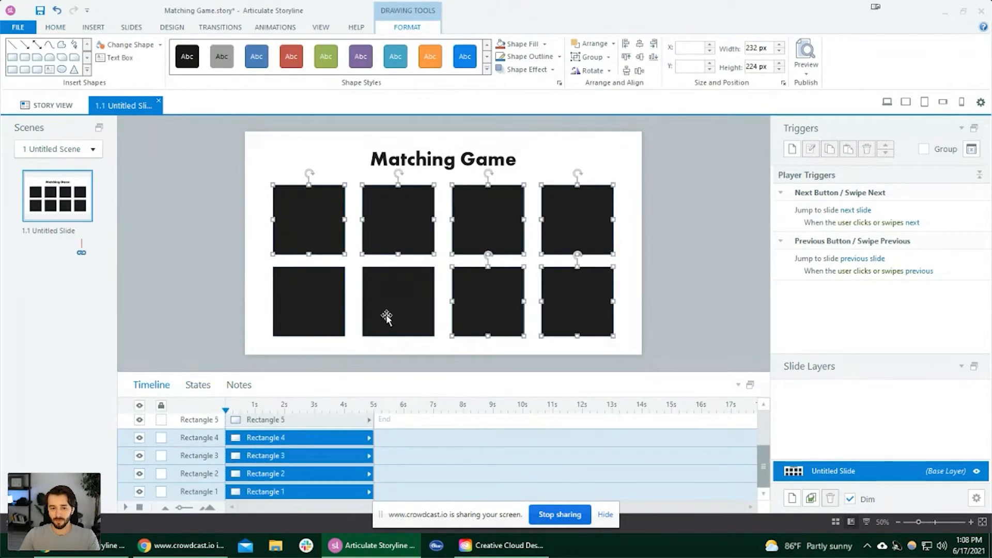
pyautogui.keyDown('ctrl'); pyautogui.click(386, 316); pyautogui.keyUp('ctrl')
pyautogui.keyDown('ctrl'); pyautogui.click(298, 316); pyautogui.keyUp('ctrl')
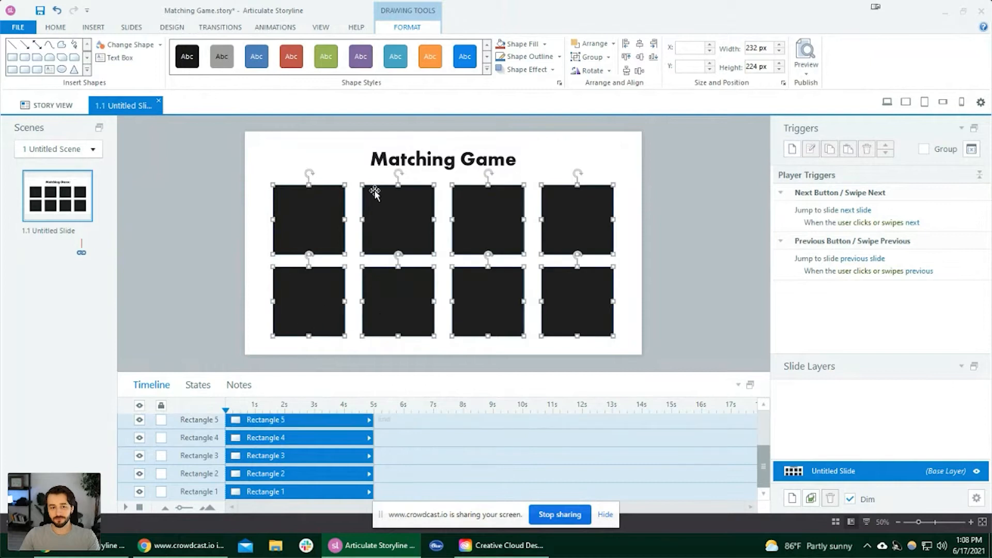
pyautogui.click(559, 57)
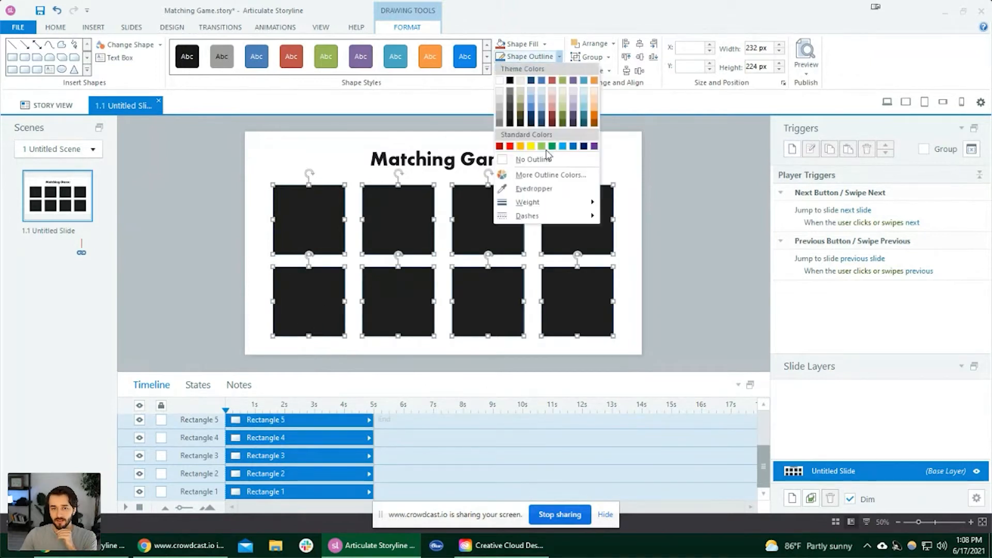
pyautogui.click(550, 176)
pyautogui.click(594, 350)
pyautogui.write('1F1')
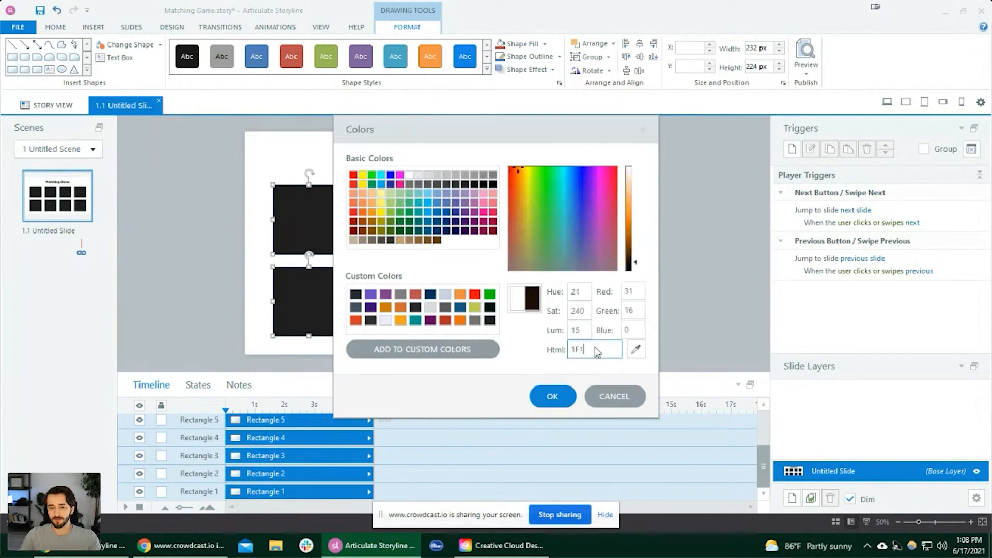
pyautogui.write('F1F')
pyautogui.click(553, 396)
pyautogui.click(680, 267)
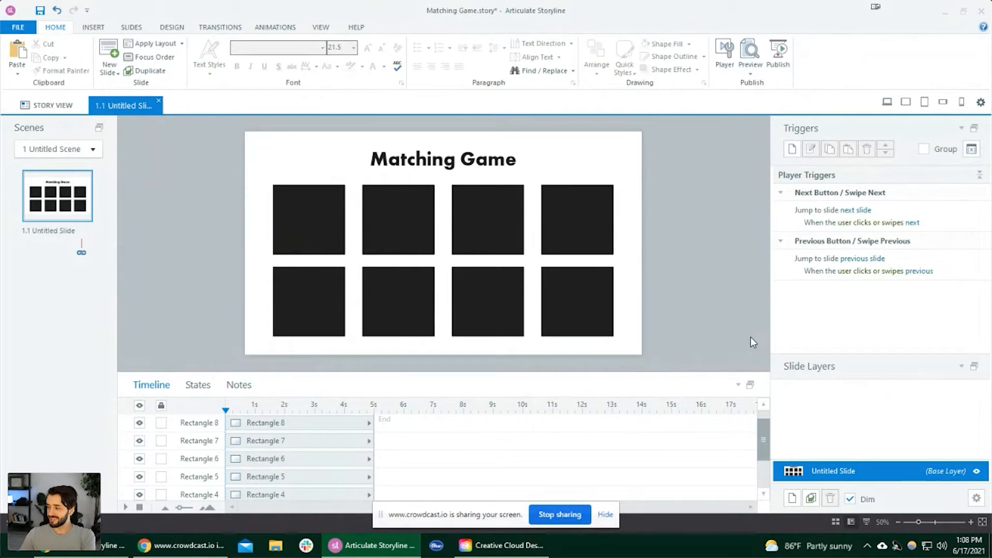
# Rename the untitled slide as "Matching Game".
pyautogui.click(325, 201)
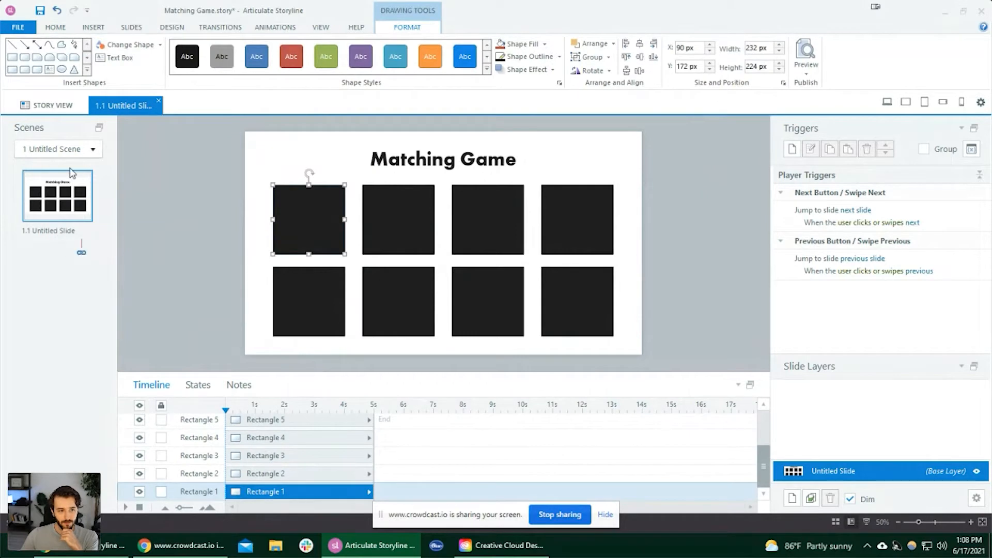
pyautogui.click(53, 233)
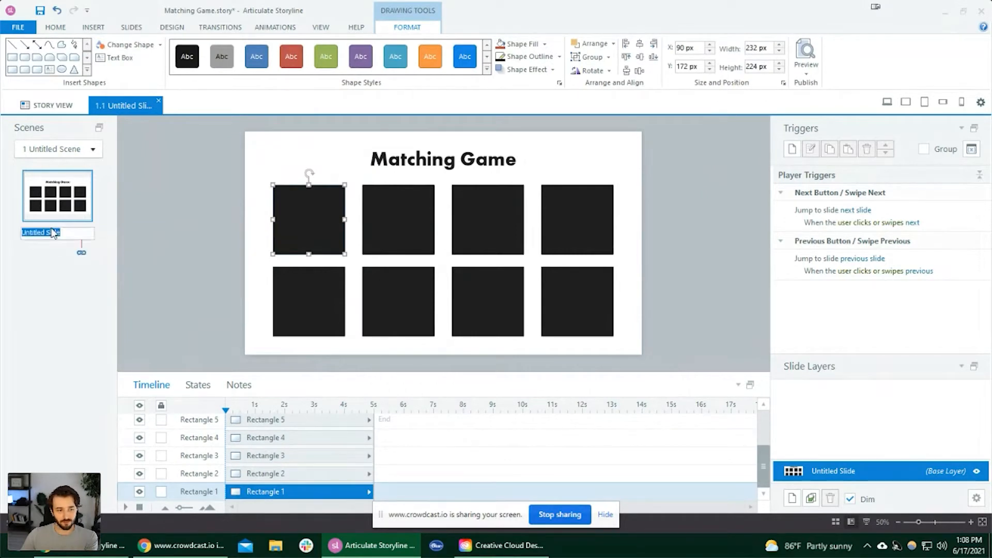
pyautogui.write('Matching G')
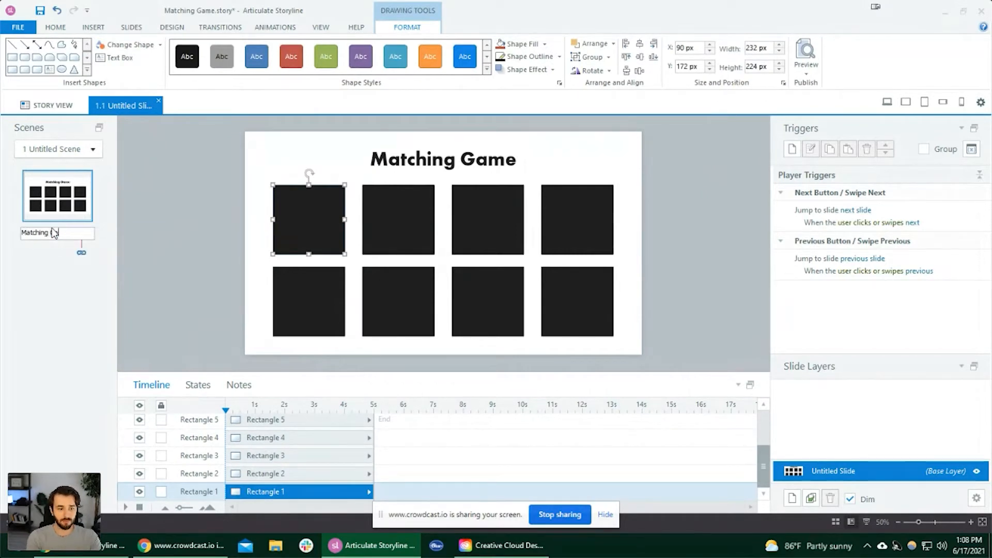
pyautogui.write('ame')
pyautogui.press('Return')
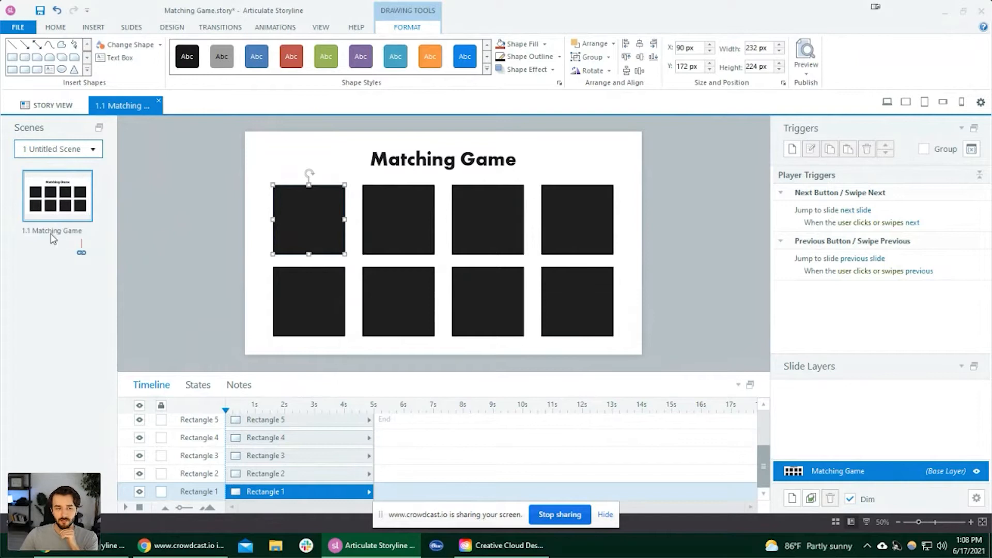
# In the story view, give the untitled scene a name beginning with "Matching Game S".
pyautogui.click(55, 106)
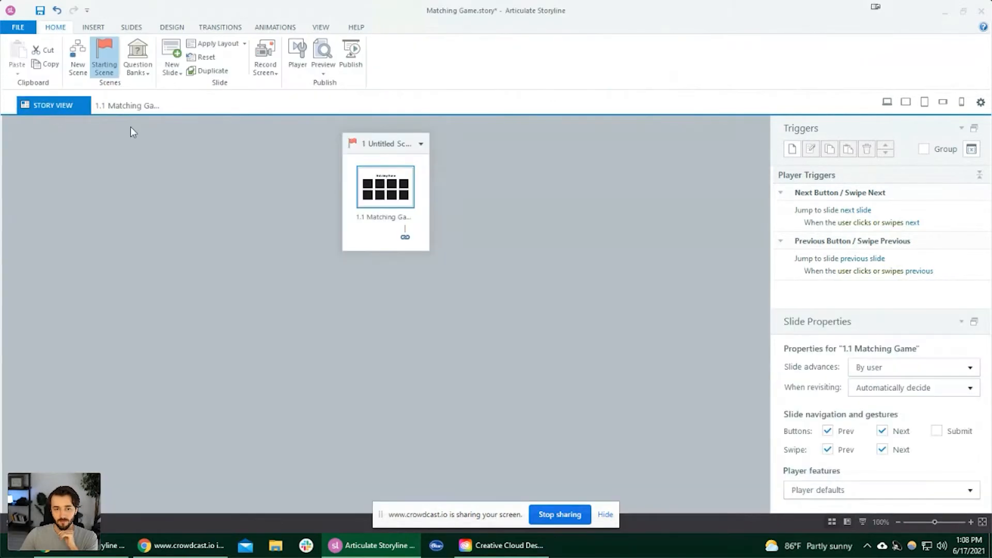
pyautogui.click(386, 149)
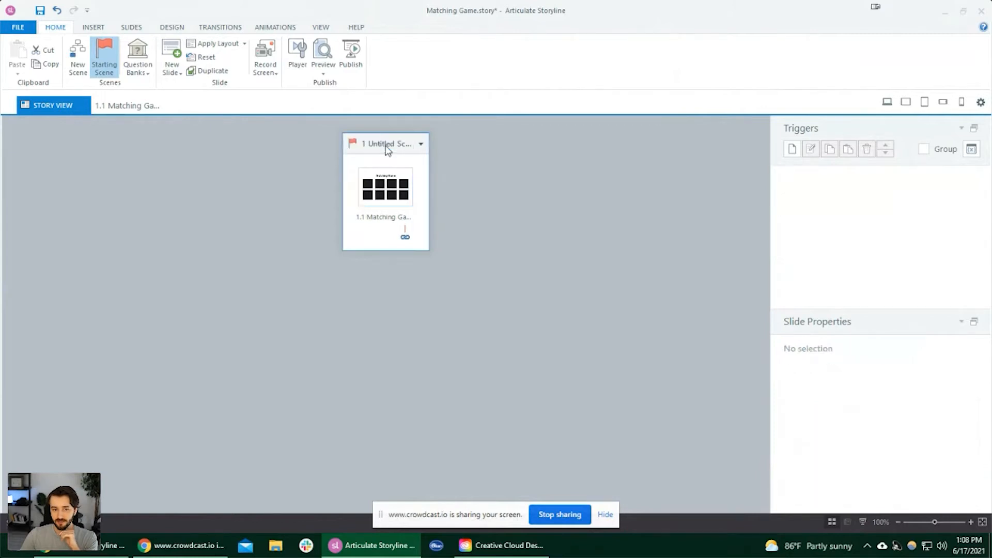
pyautogui.click(386, 147)
pyautogui.write('Mat')
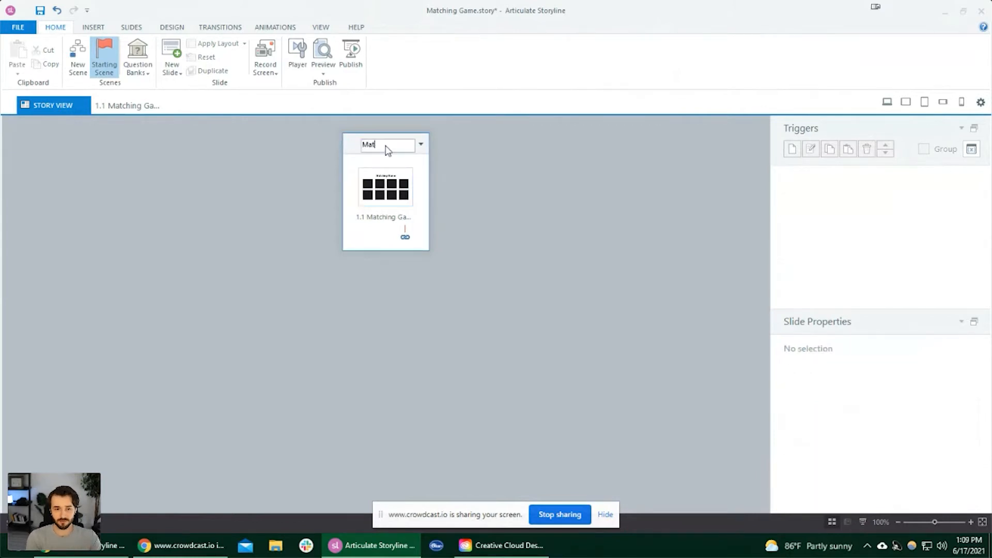
pyautogui.write('ching Game S')
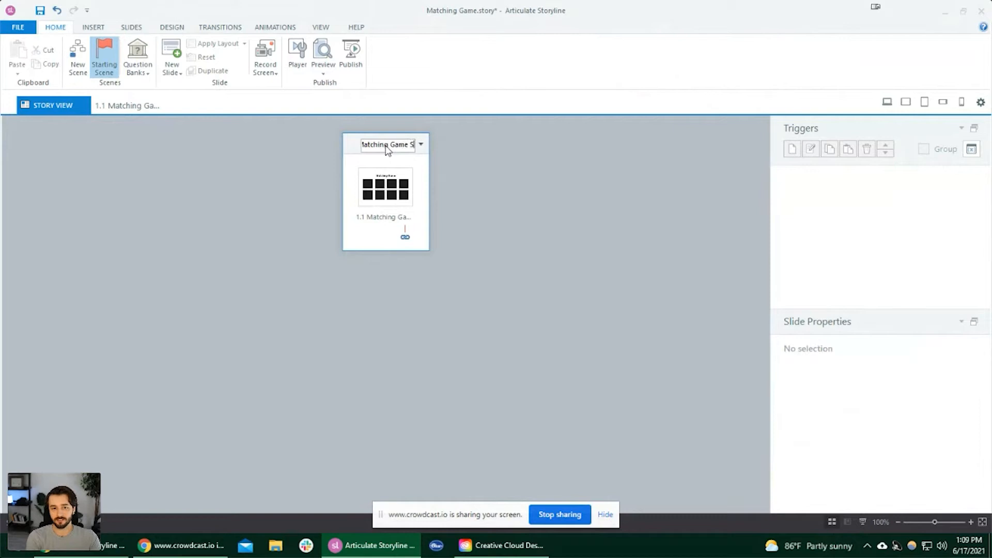
pyautogui.press('Return')
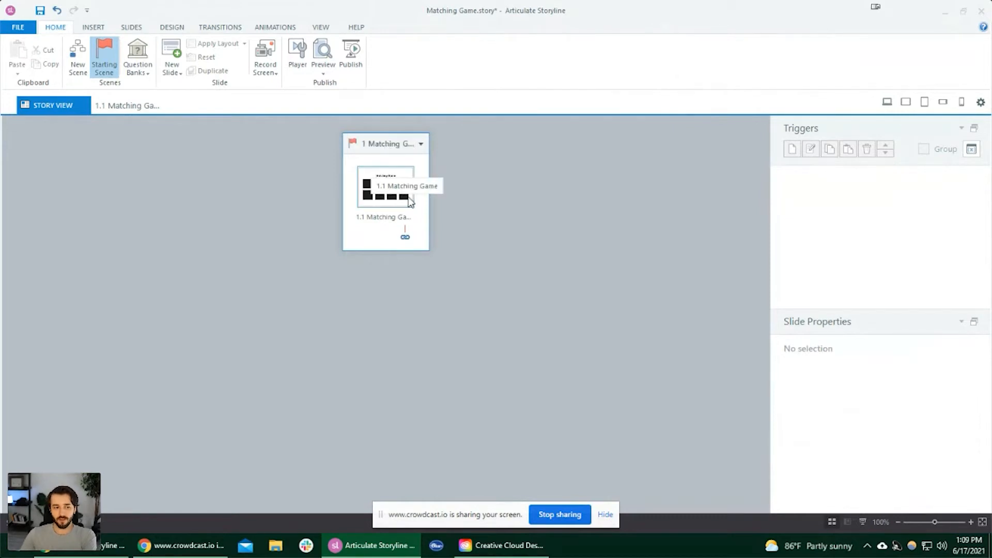
# Switch between the story view and the Matching Game slide, finishing with the slide open.
pyautogui.click(129, 106)
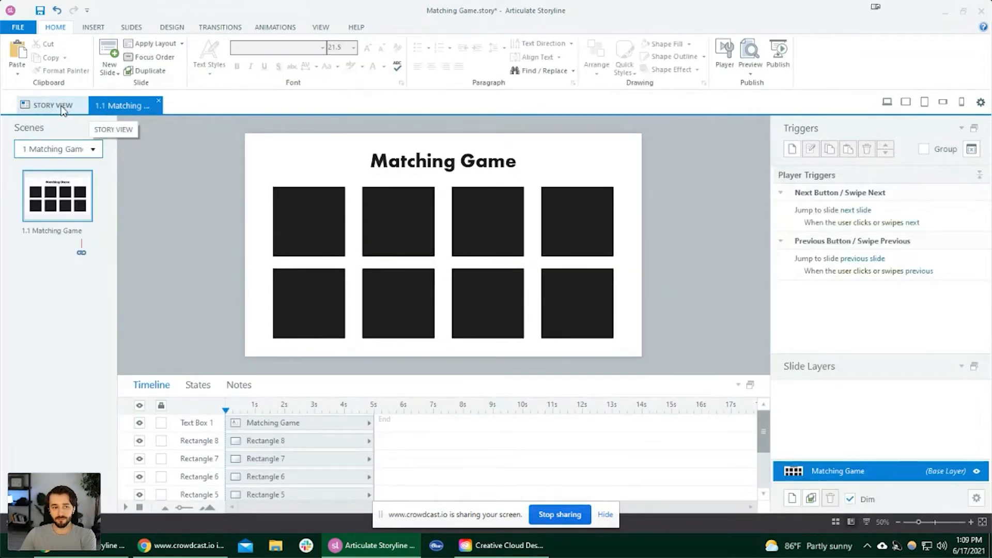
pyautogui.click(62, 108)
pyautogui.doubleClick(388, 193)
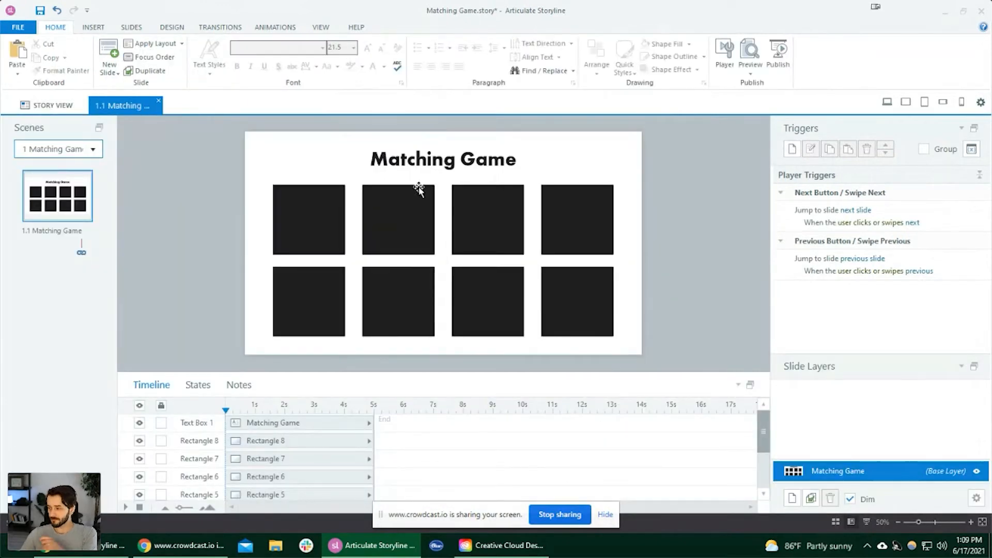
# Remove the fill from the active state of the first card in the top row, leaving only its outline.
pyautogui.click(292, 237)
pyautogui.click(193, 384)
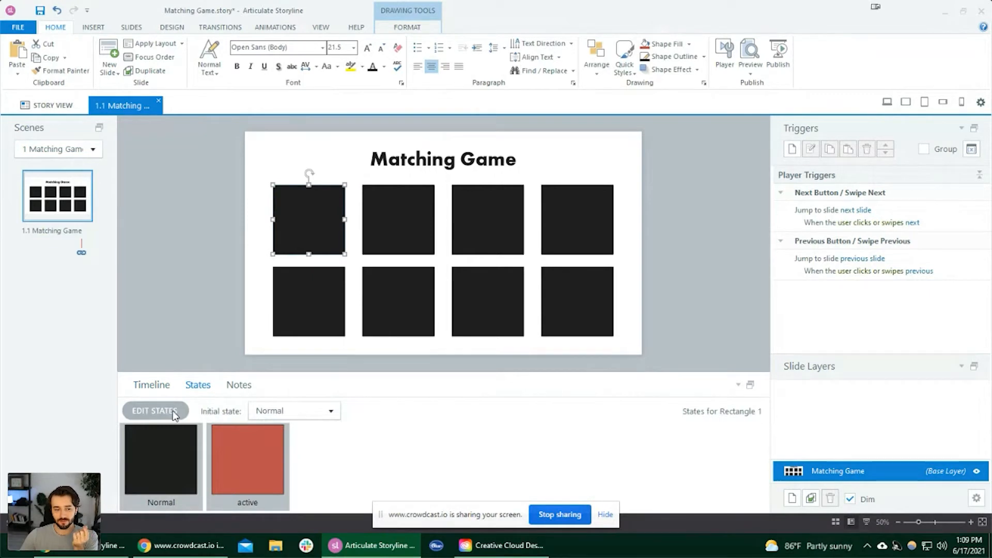
pyautogui.click(155, 411)
pyautogui.click(222, 475)
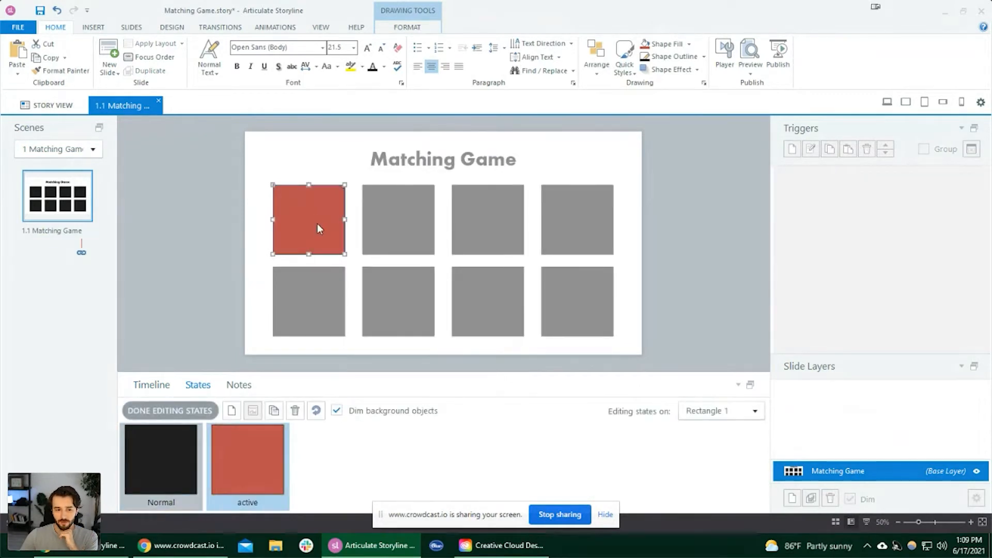
pyautogui.click(421, 30)
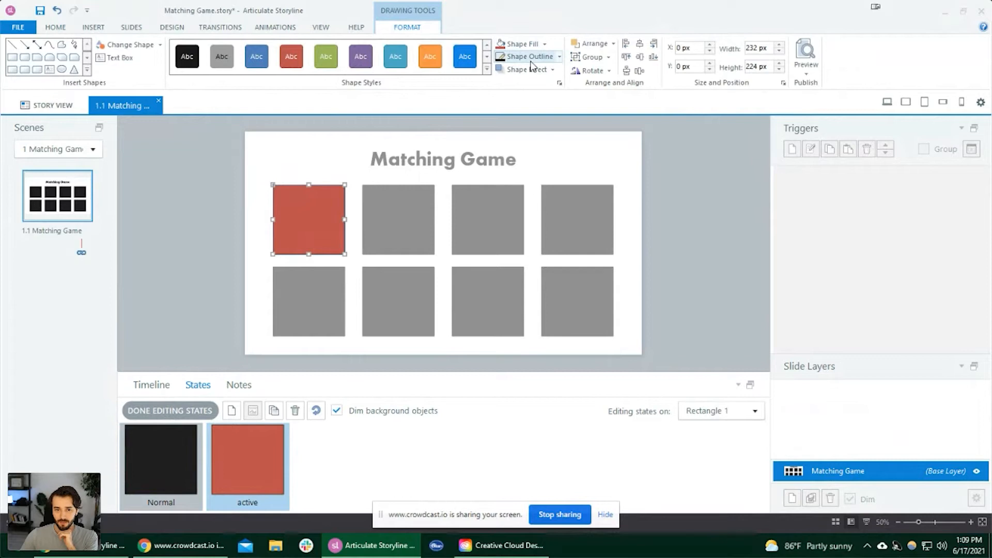
pyautogui.click(337, 155)
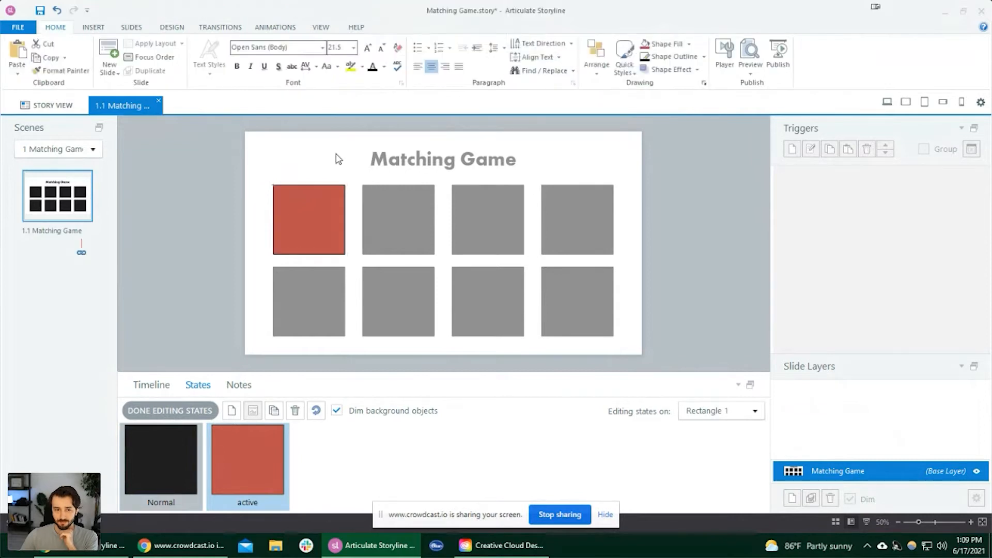
pyautogui.click(322, 209)
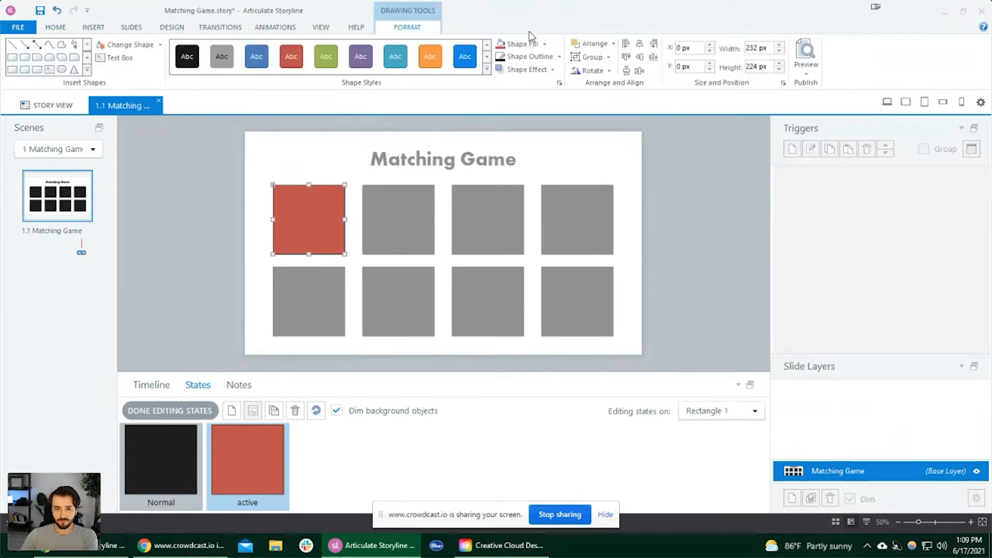
pyautogui.click(545, 44)
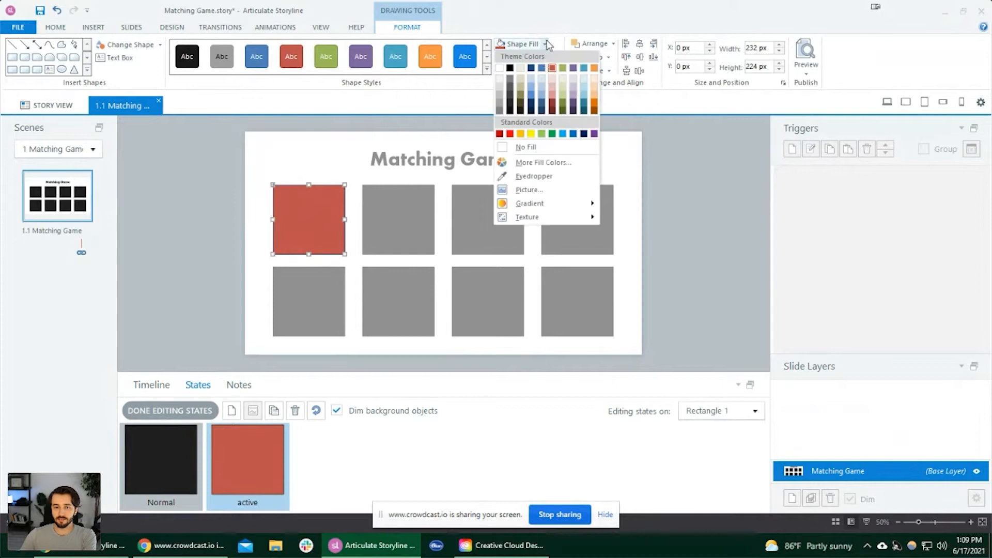
pyautogui.click(537, 151)
pyautogui.click(659, 210)
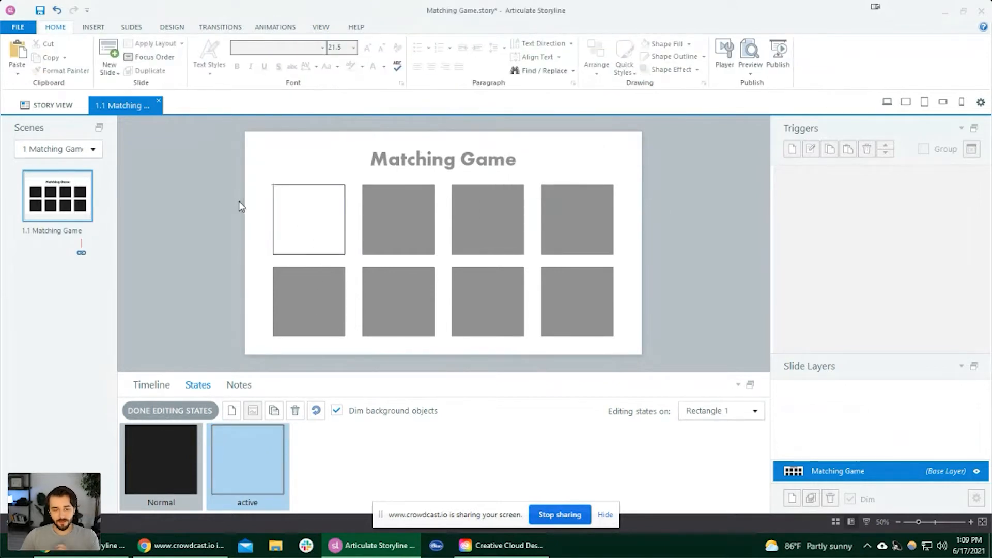
# Search the icon library for "smiley face" and insert the round face with the moustache into the active state.
pyautogui.scroll(3, 238, 202)
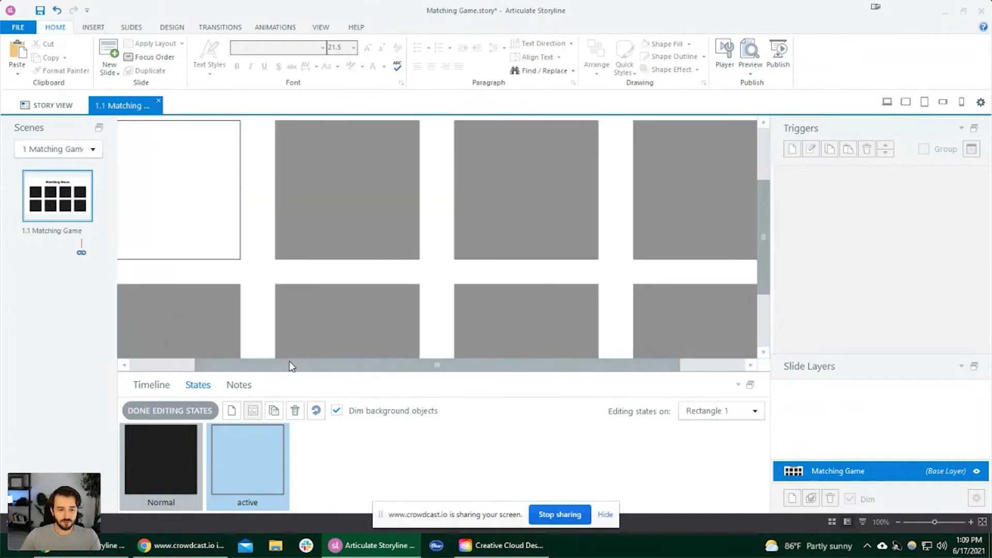
pyautogui.moveTo(292, 366); pyautogui.dragTo(225, 364)
pyautogui.scroll(3, 211, 227)
pyautogui.scroll(-4, 235, 250)
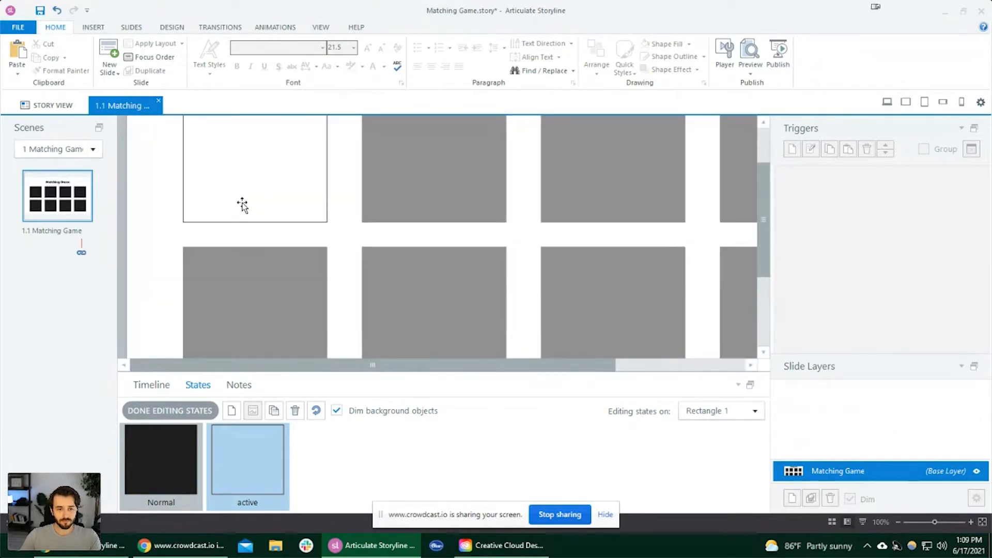
pyautogui.scroll(-1, 242, 204)
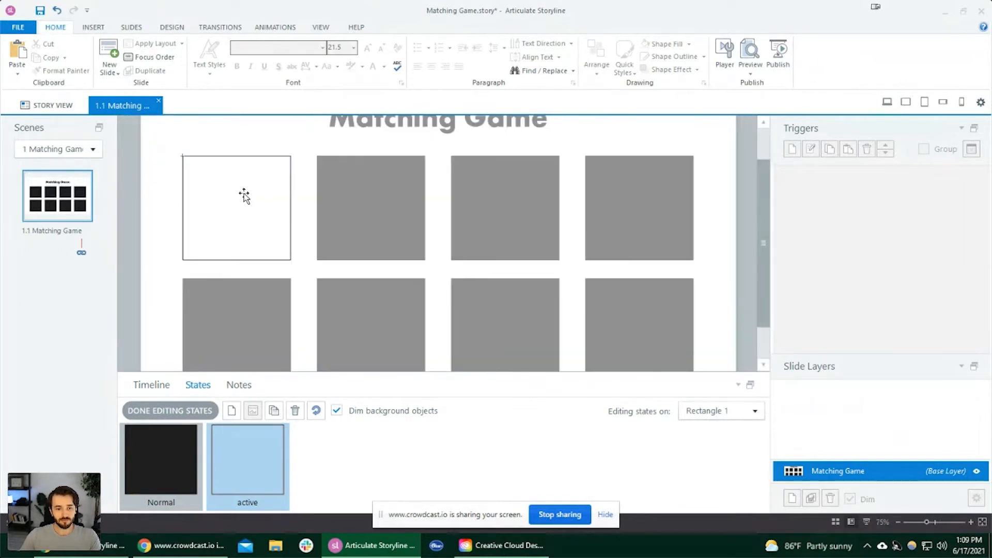
pyautogui.click(93, 27)
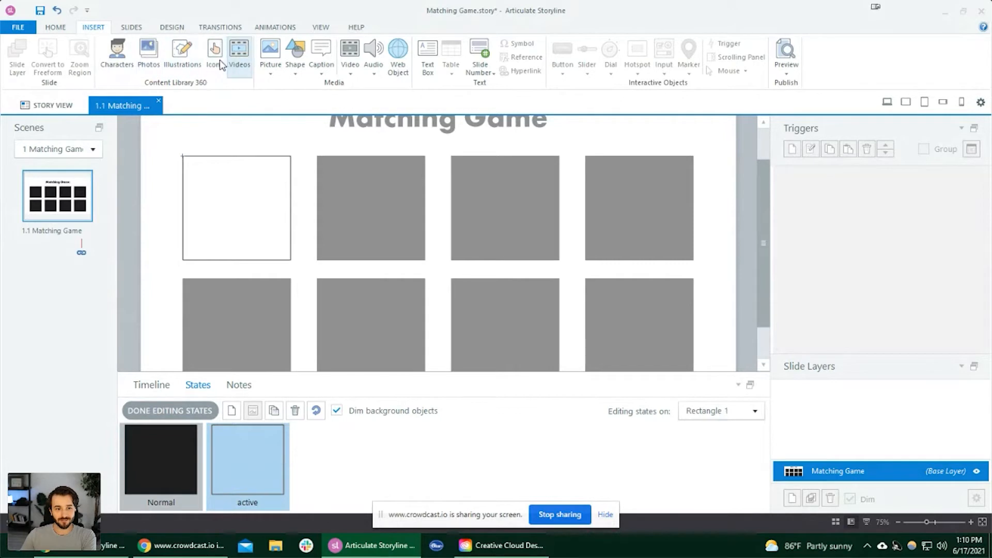
pyautogui.click(214, 51)
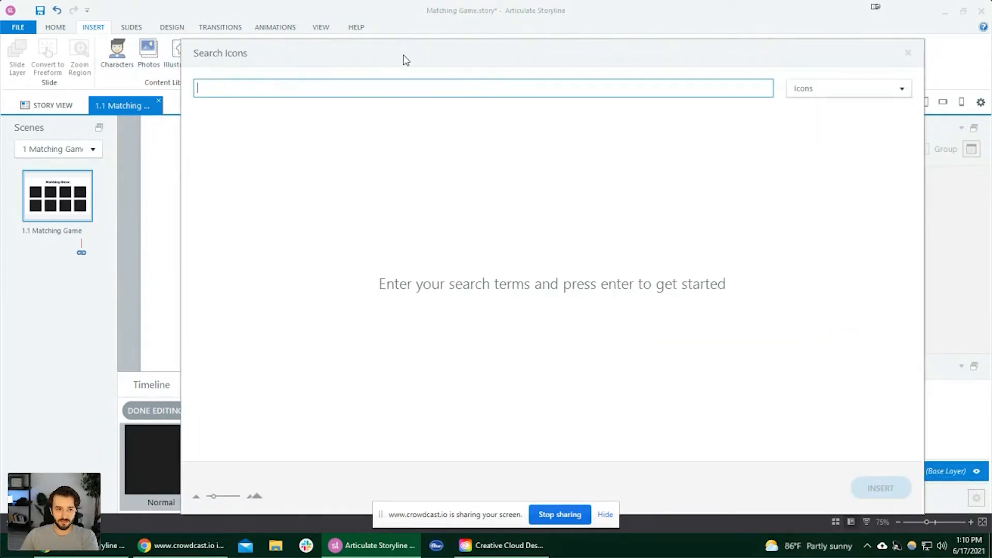
pyautogui.press('Return')
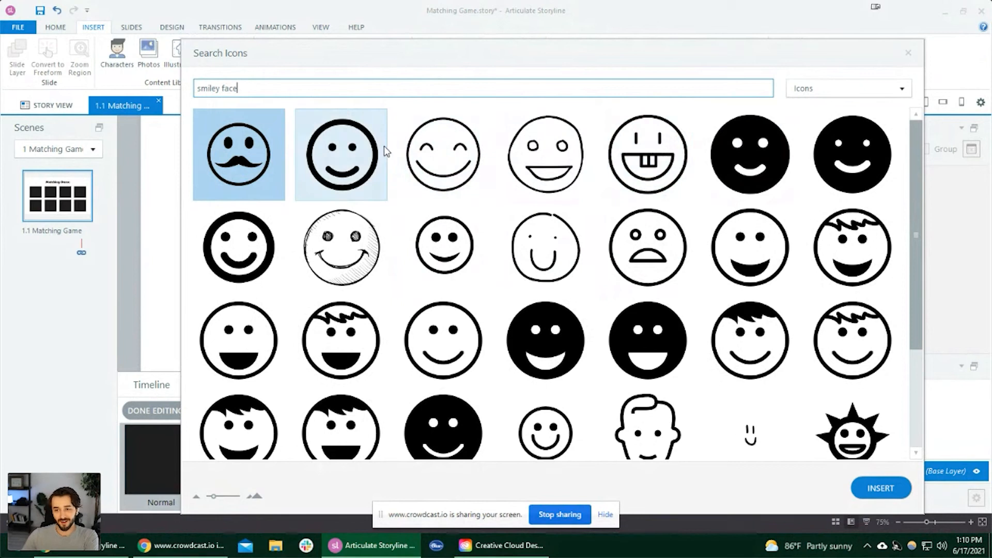
pyautogui.doubleClick(243, 164)
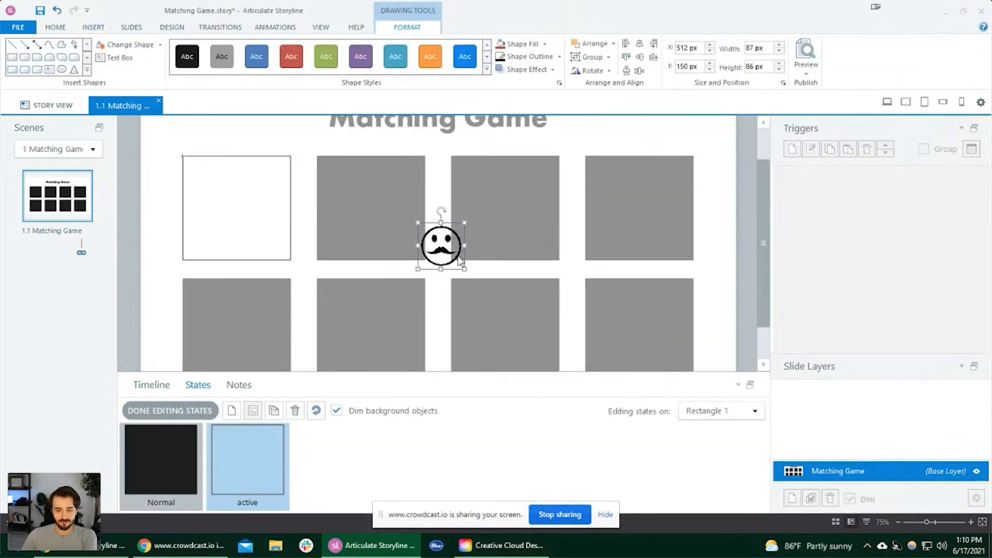
# Try to move the moustache face icon onto the first card, and undo the move.
pyautogui.moveTo(458, 258); pyautogui.dragTo(242, 218)
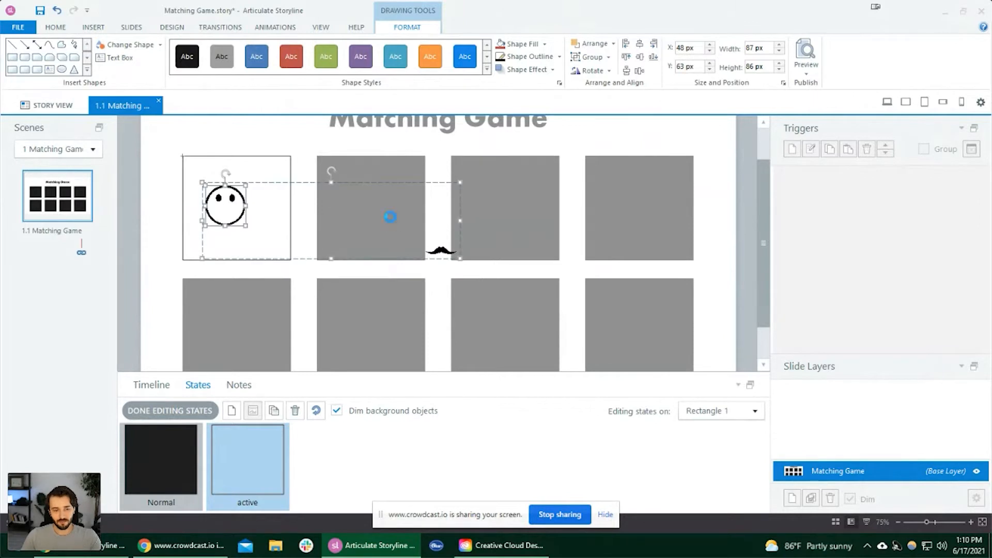
pyautogui.click(306, 137)
pyautogui.hotkey('ctrl', 'z')
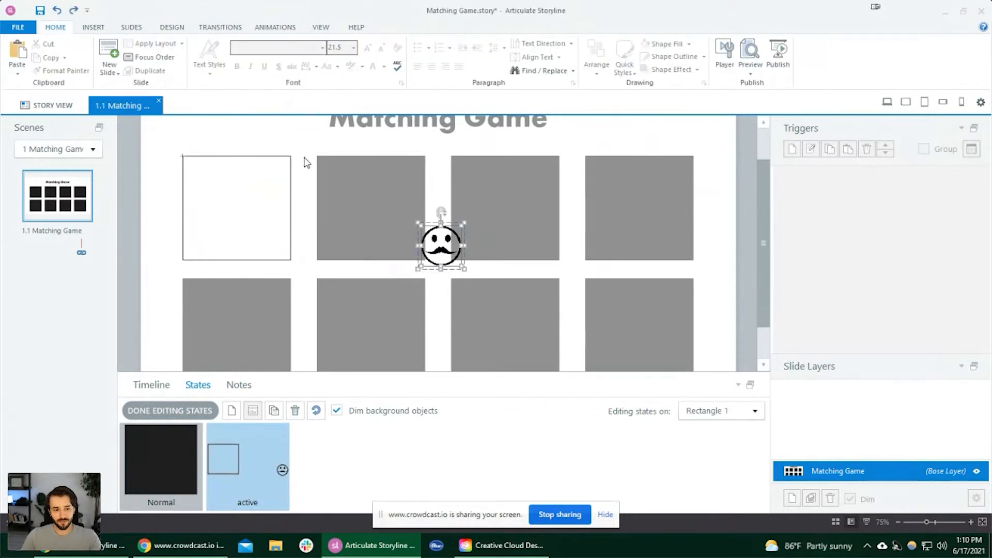
# Examine the separate parts of the inserted icon, selecting the moustache and the face outline in turn.
pyautogui.scroll(3, 427, 219)
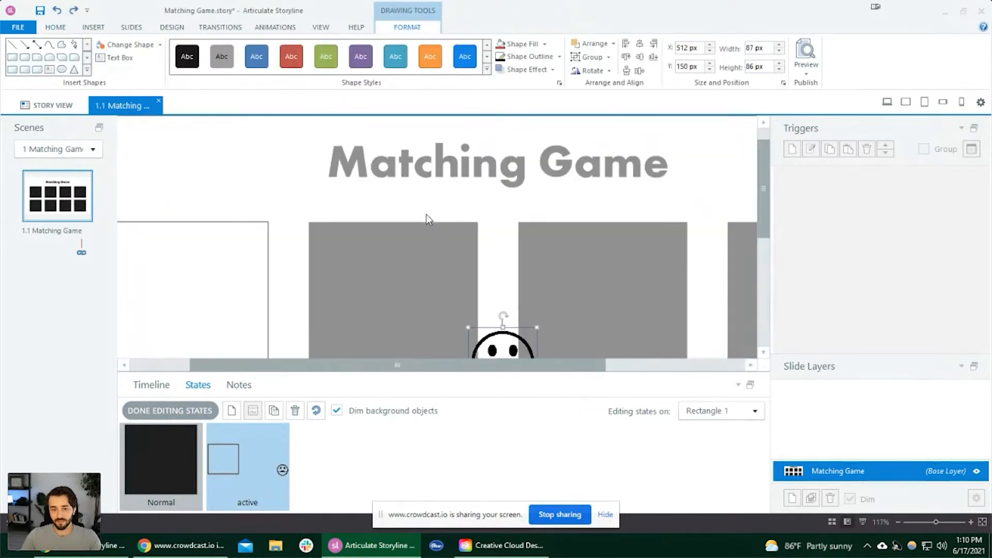
pyautogui.scroll(-3, 521, 171)
pyautogui.scroll(-1, 496, 241)
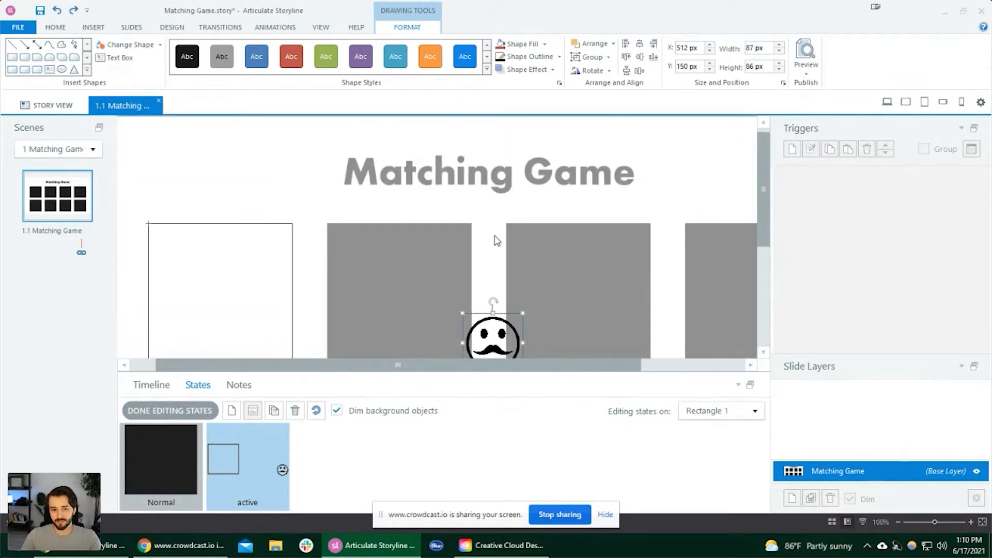
pyautogui.scroll(-3, 497, 240)
pyautogui.click(501, 212)
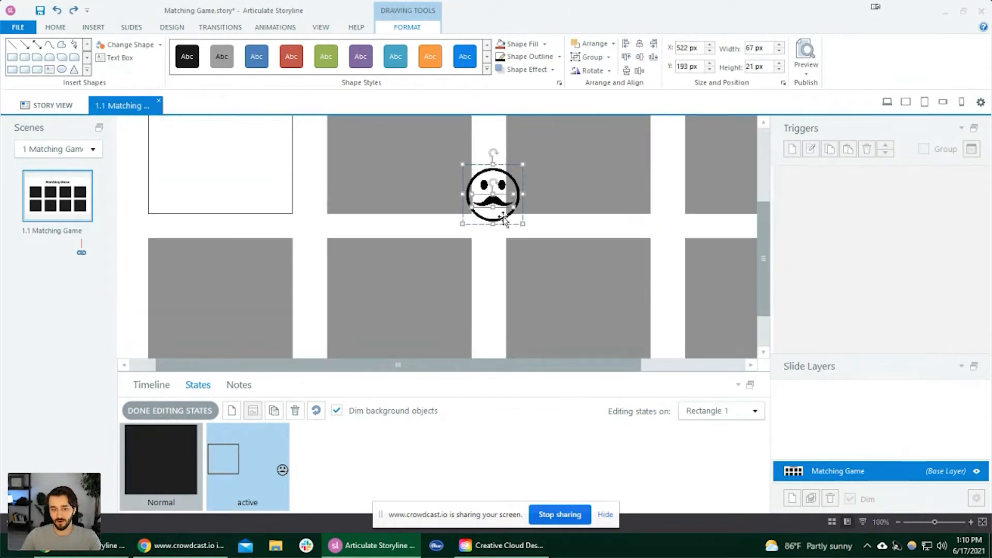
pyautogui.click(504, 216)
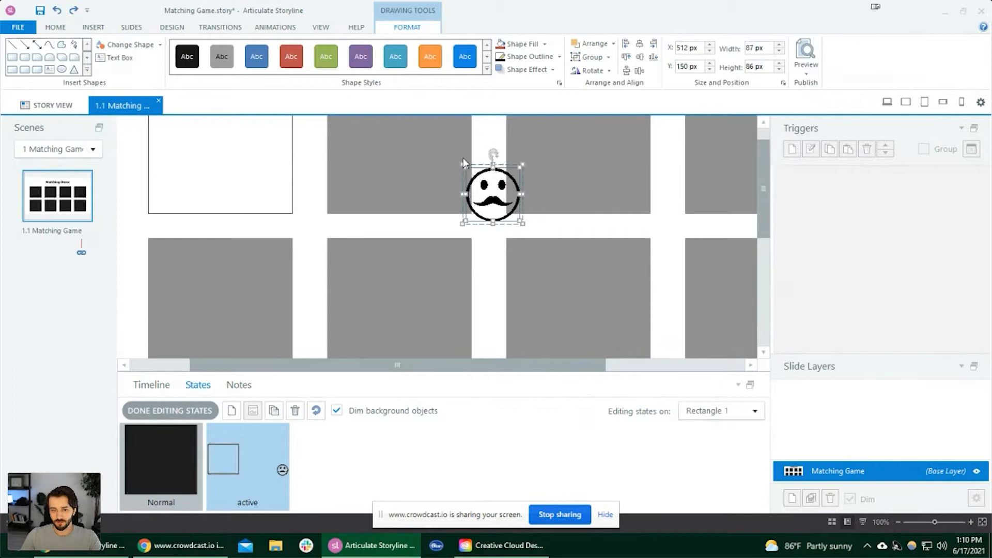
pyautogui.scroll(4, 463, 157)
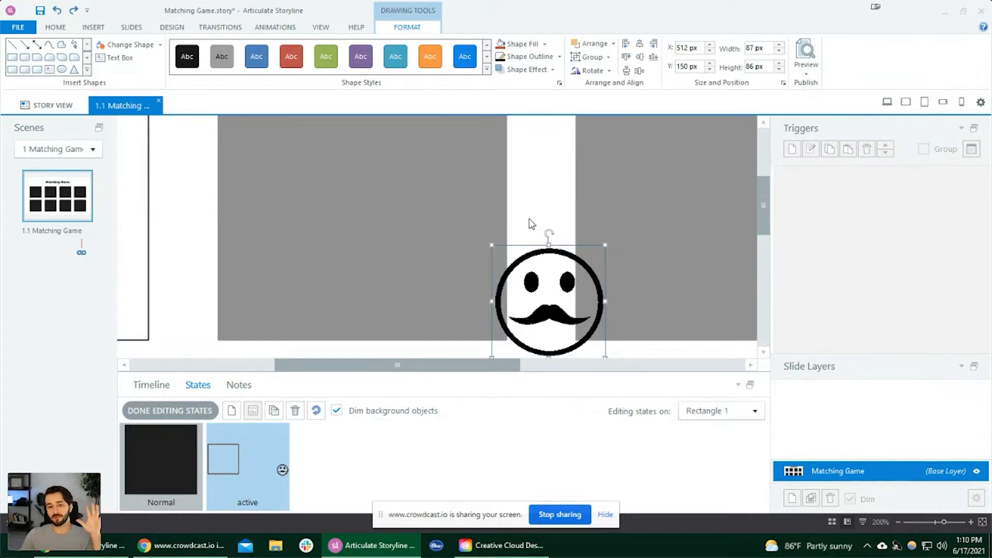
pyautogui.scroll(-3, 516, 215)
pyautogui.scroll(-2, 484, 240)
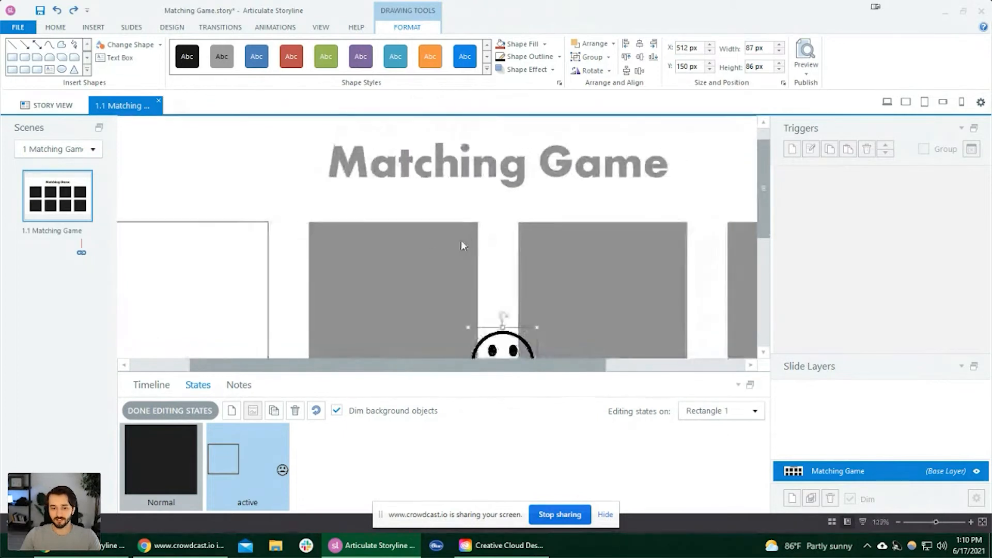
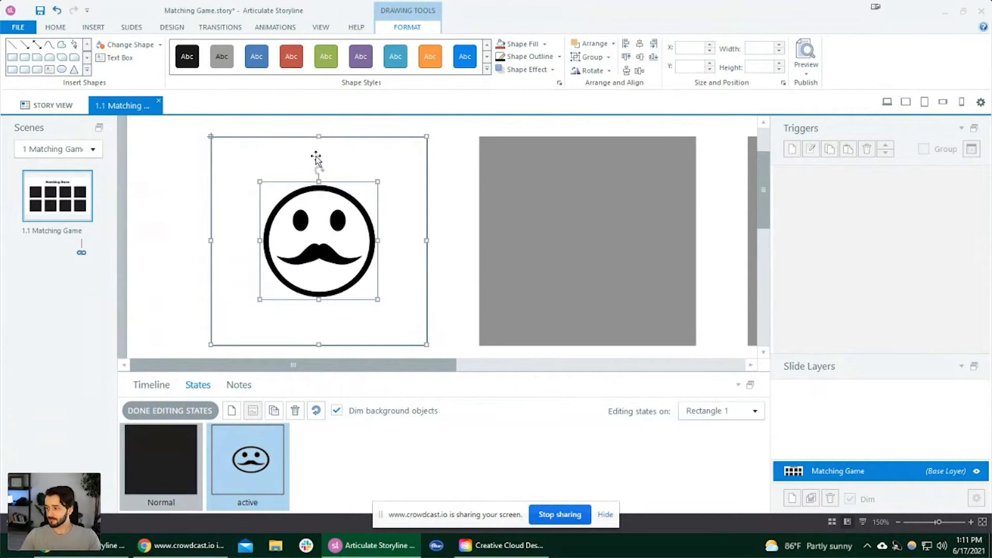
# Finish editing the states of the first card.
pyautogui.scroll(-2, 312, 212)
pyautogui.scroll(-2, 310, 217)
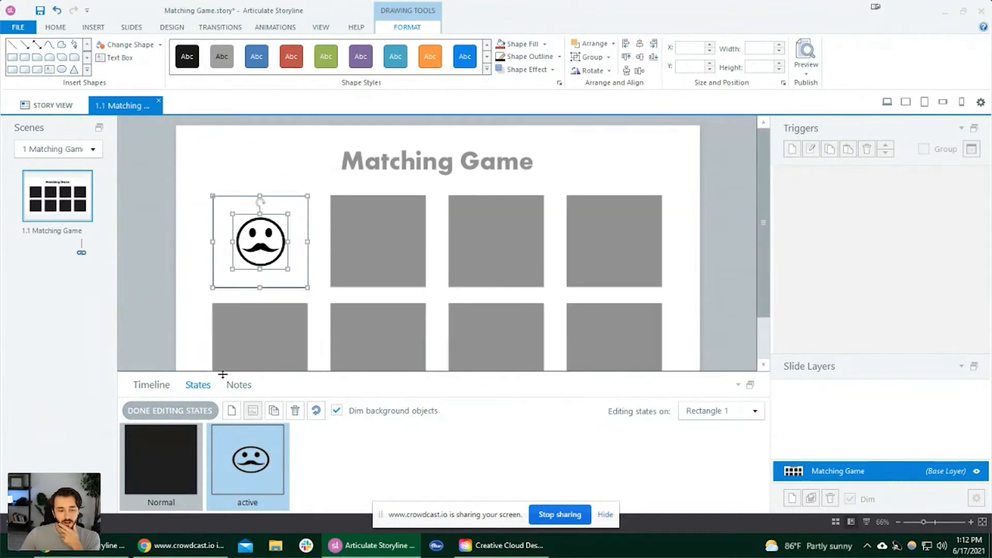
pyautogui.click(163, 412)
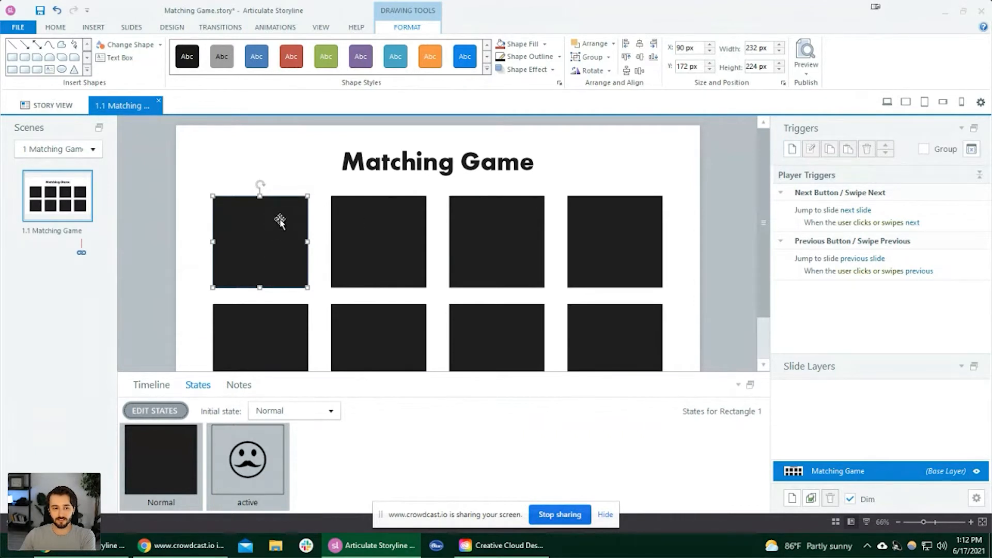
# Add a trigger that changes the state of Rectangle 1 to active when the user clicks Rectangle 1.
pyautogui.click(792, 150)
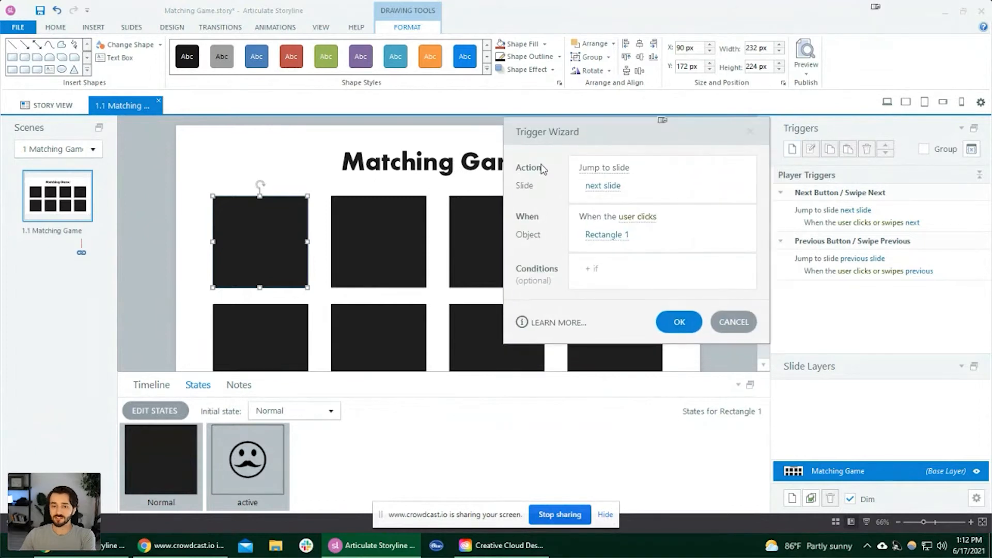
pyautogui.click(611, 168)
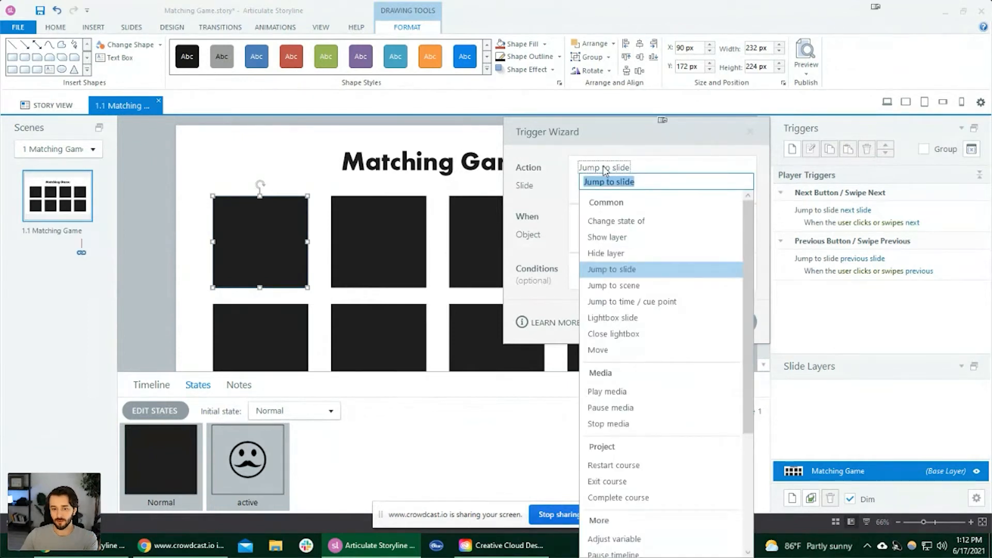
pyautogui.click(614, 221)
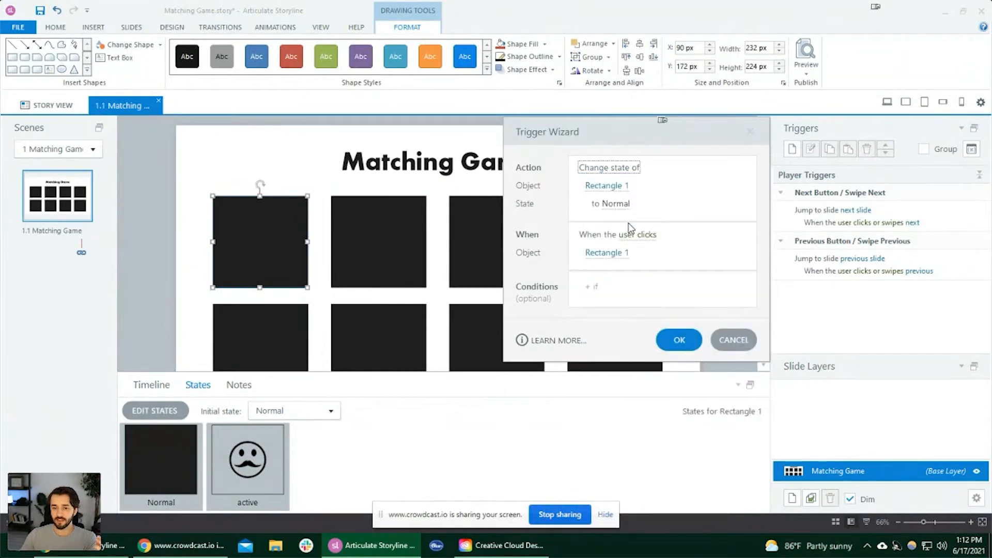
pyautogui.click(611, 186)
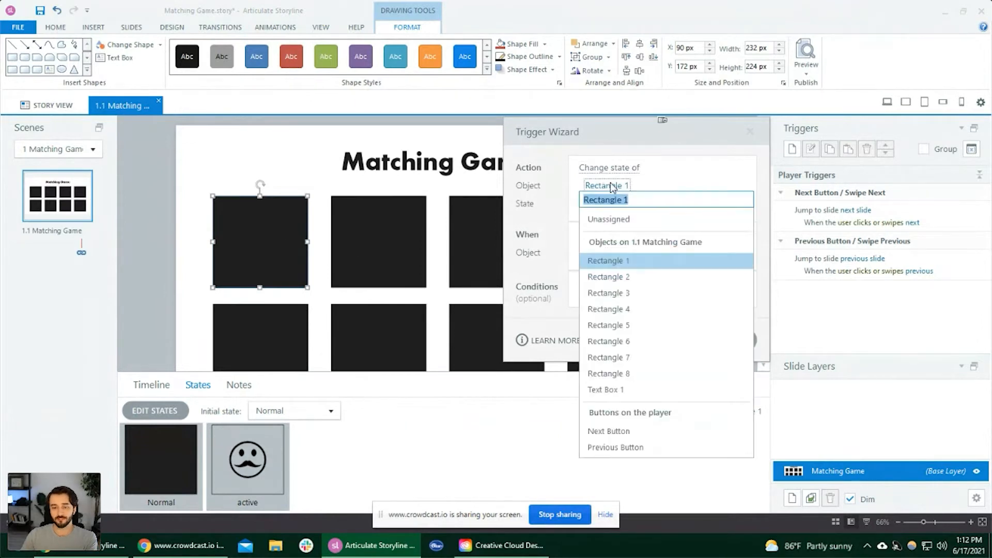
pyautogui.click(635, 261)
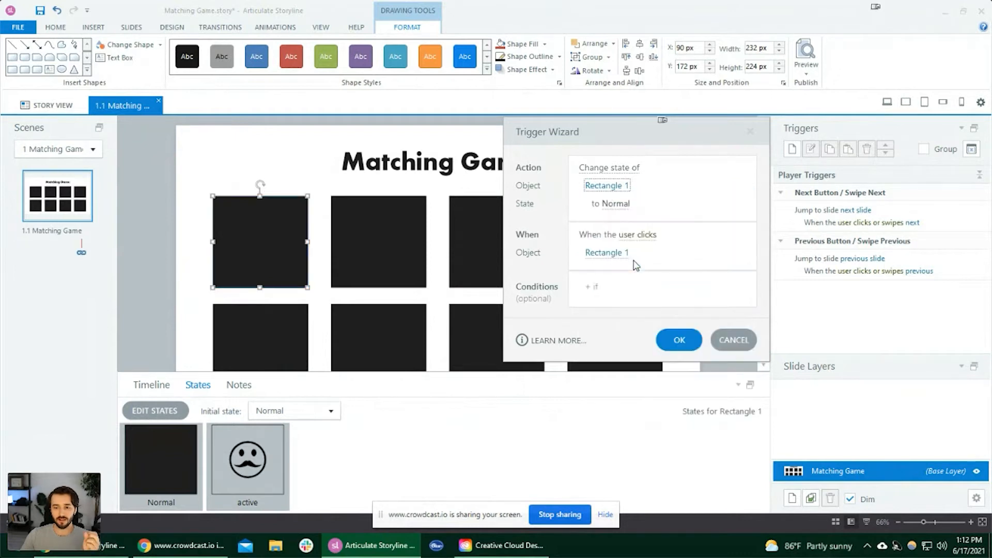
pyautogui.click(609, 206)
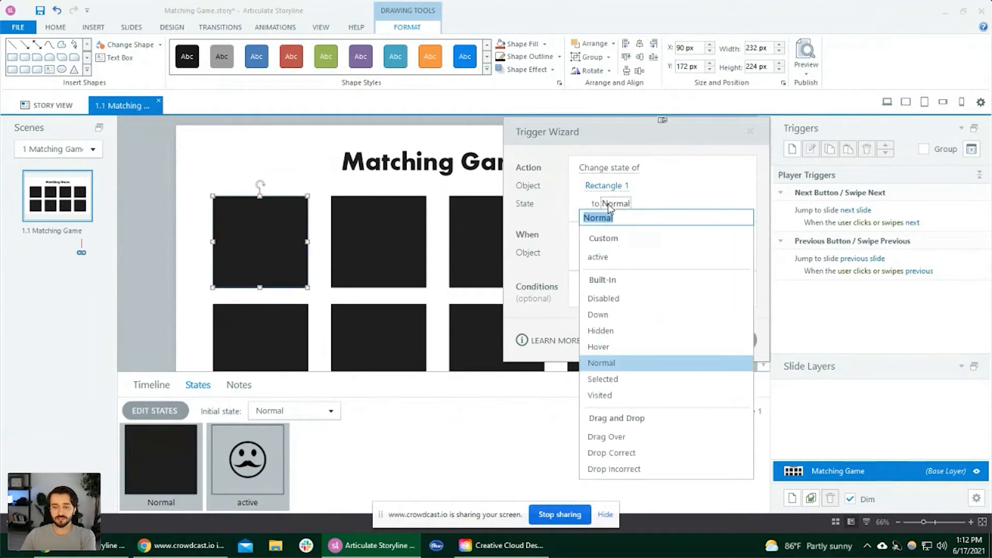
pyautogui.click(612, 259)
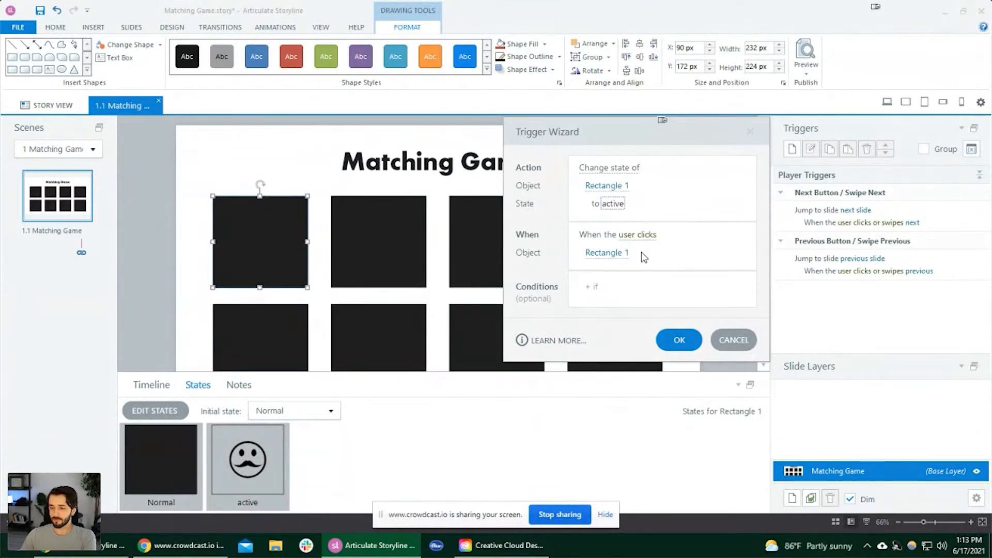
pyautogui.click(674, 340)
# Preview the slide, test the first card's trigger, and close the preview.
pyautogui.click(886, 101)
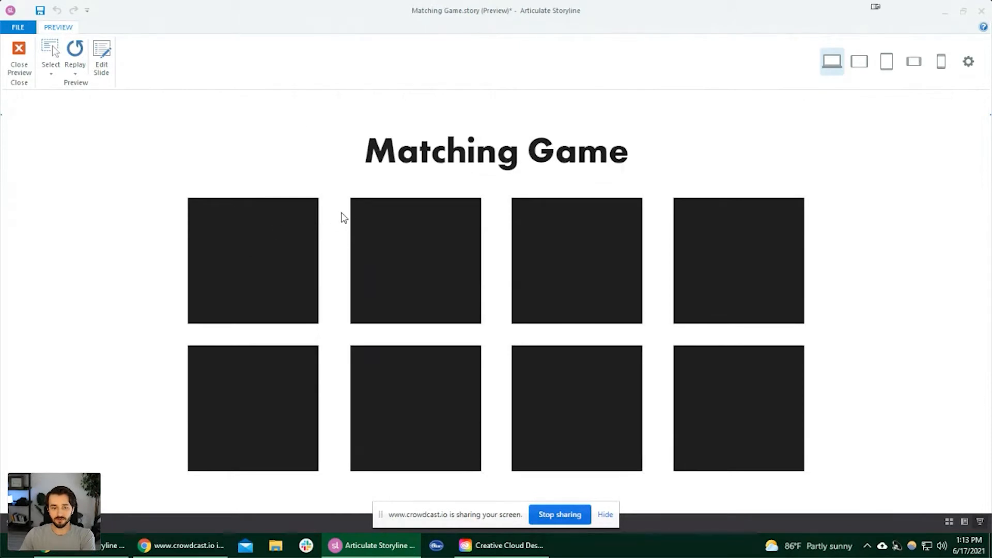
pyautogui.click(270, 249)
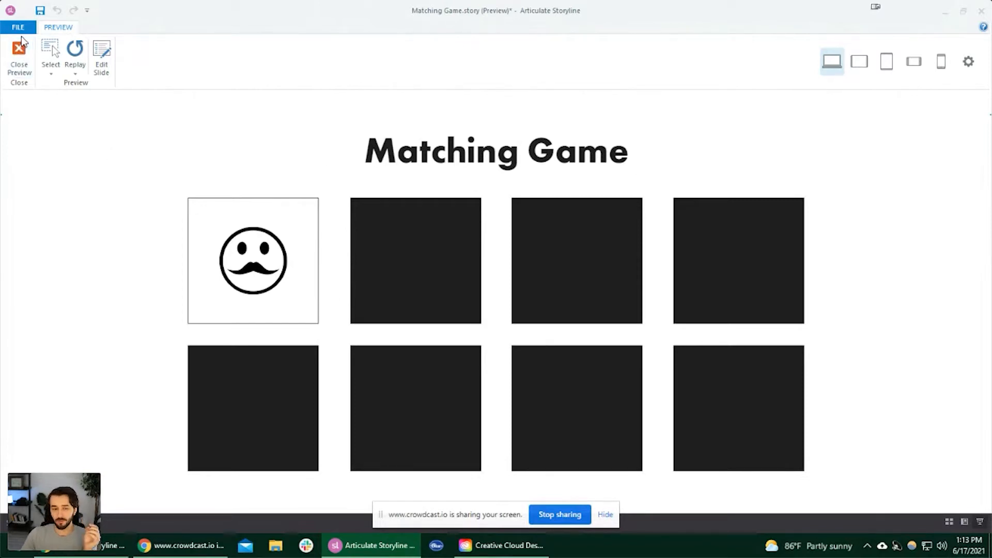
pyautogui.click(19, 54)
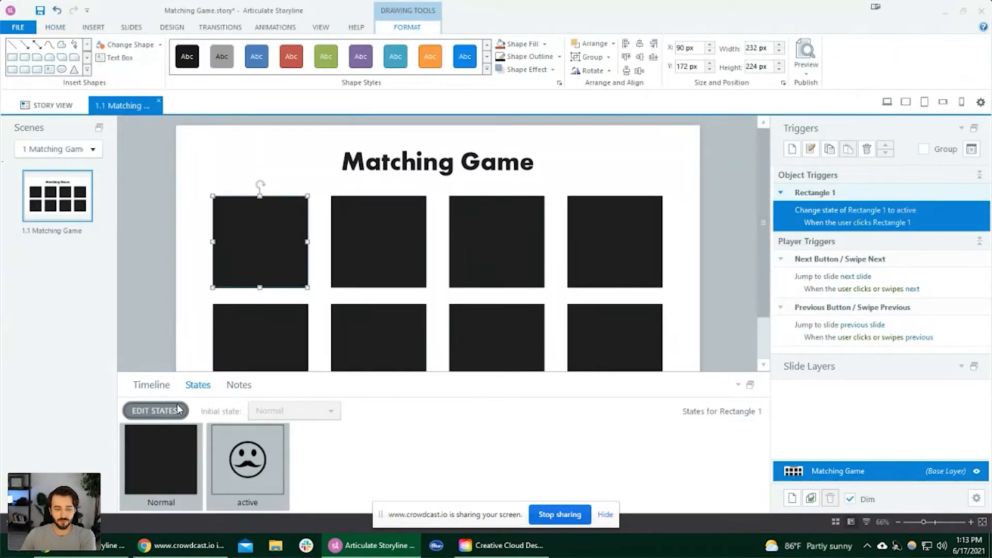
# Give the white card shape in the first card's active state a thicker outline and finish editing its states.
pyautogui.click(176, 410)
pyautogui.click(247, 459)
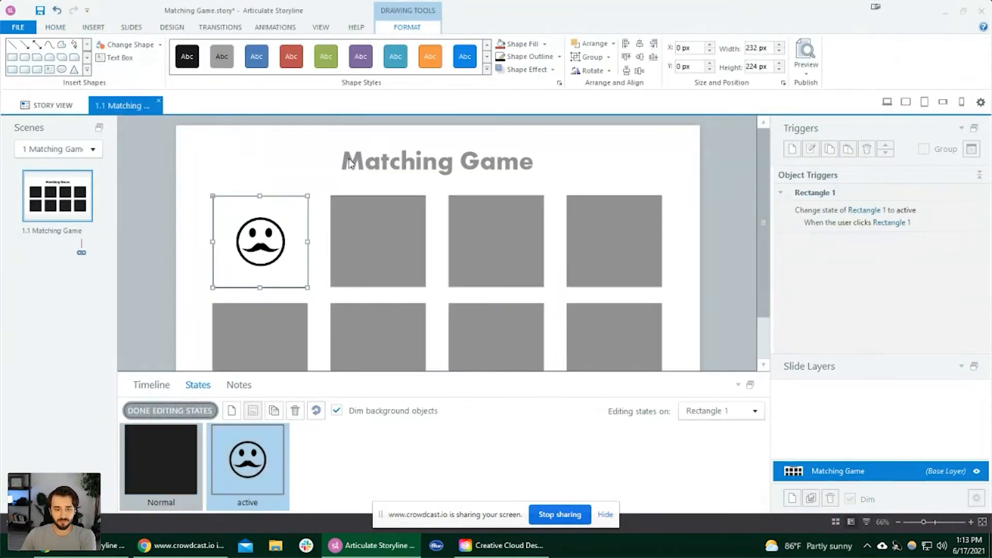
pyautogui.click(559, 56)
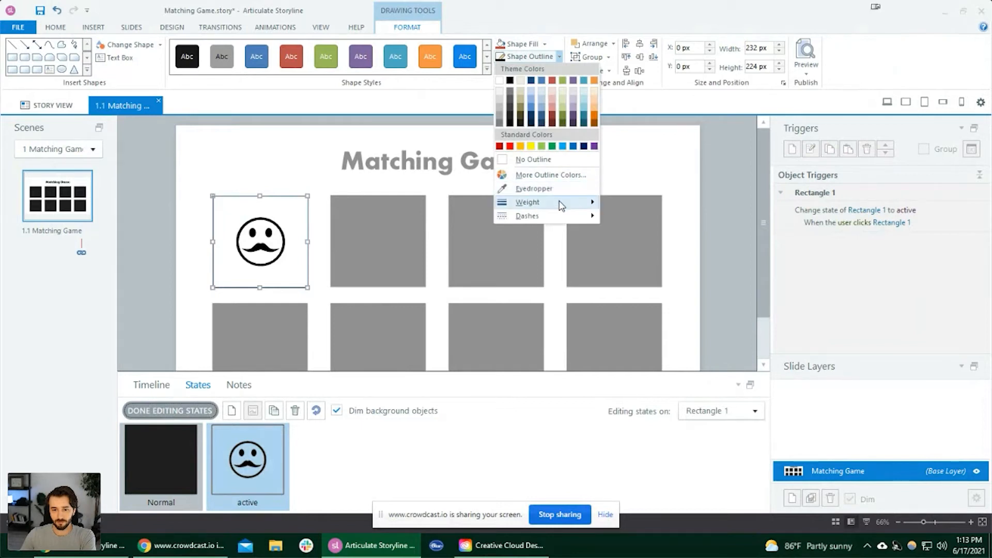
pyautogui.moveTo(561, 206)
pyautogui.click(637, 250)
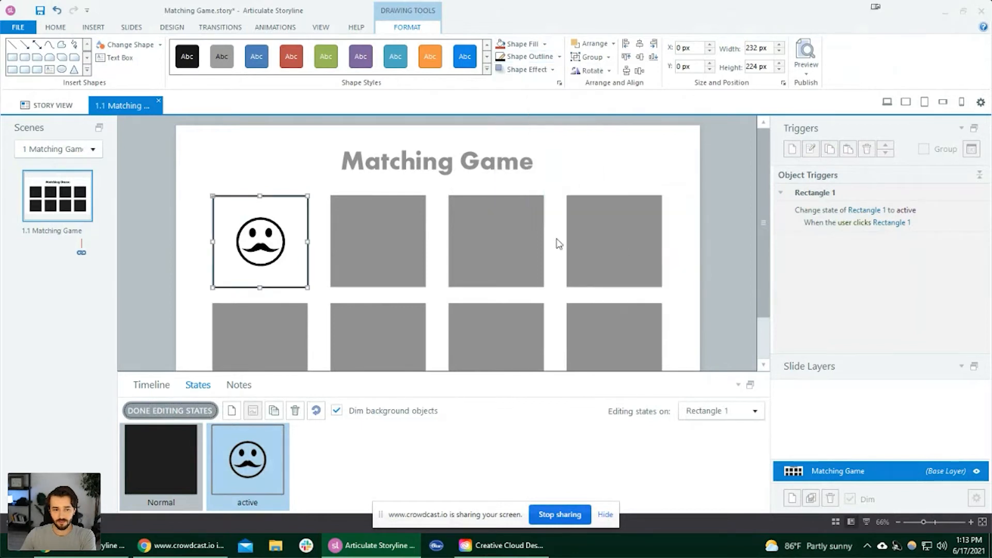
pyautogui.click(313, 207)
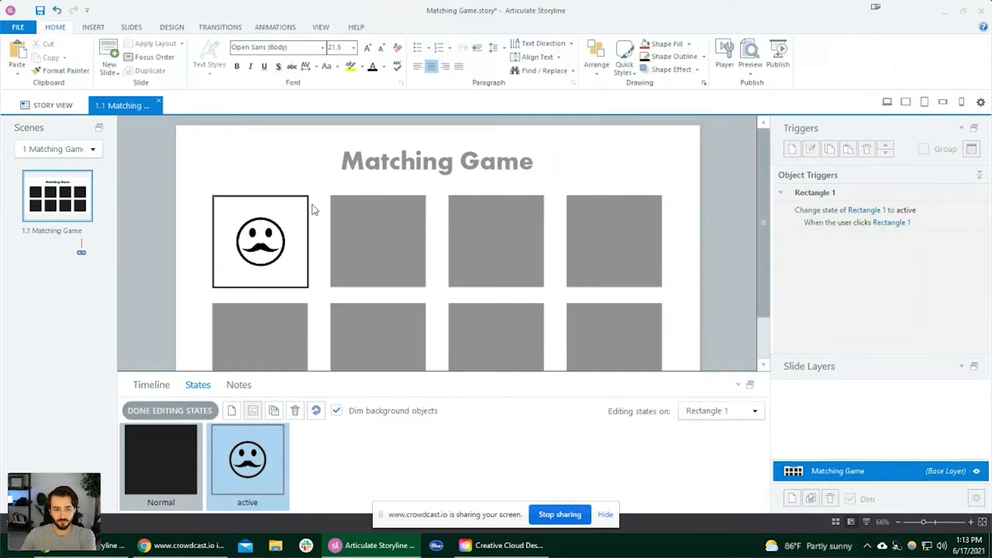
pyautogui.click(188, 410)
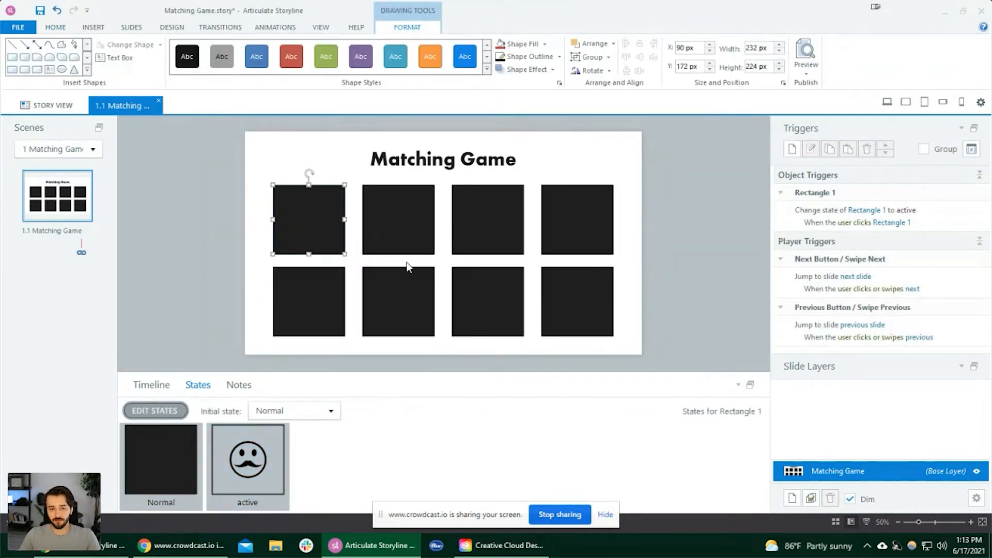
# Select all eight cards on the slide and set their shape outline weight to 5 px.
pyautogui.keyDown('shift'); pyautogui.click(406, 223); pyautogui.keyUp('shift')
pyautogui.keyDown('shift'); pyautogui.click(483, 216); pyautogui.keyUp('shift')
pyautogui.keyDown('shift'); pyautogui.click(589, 226); pyautogui.keyUp('shift')
pyautogui.keyDown('shift'); pyautogui.click(572, 299); pyautogui.keyUp('shift')
pyautogui.keyDown('shift'); pyautogui.click(496, 305); pyautogui.keyUp('shift')
pyautogui.keyDown('shift'); pyautogui.click(387, 304); pyautogui.keyUp('shift')
pyautogui.keyDown('shift'); pyautogui.click(305, 305); pyautogui.keyUp('shift')
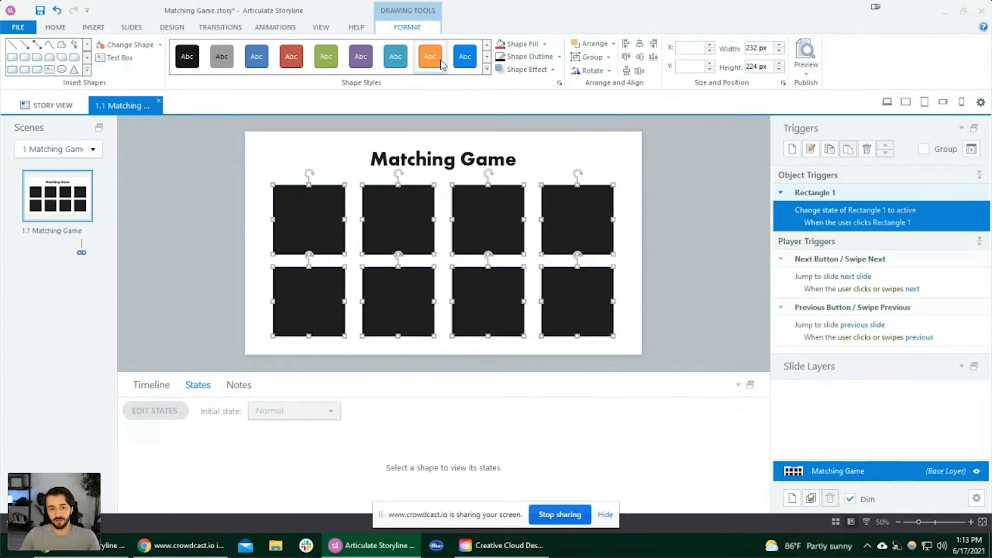
pyautogui.click(555, 56)
pyautogui.moveTo(553, 203)
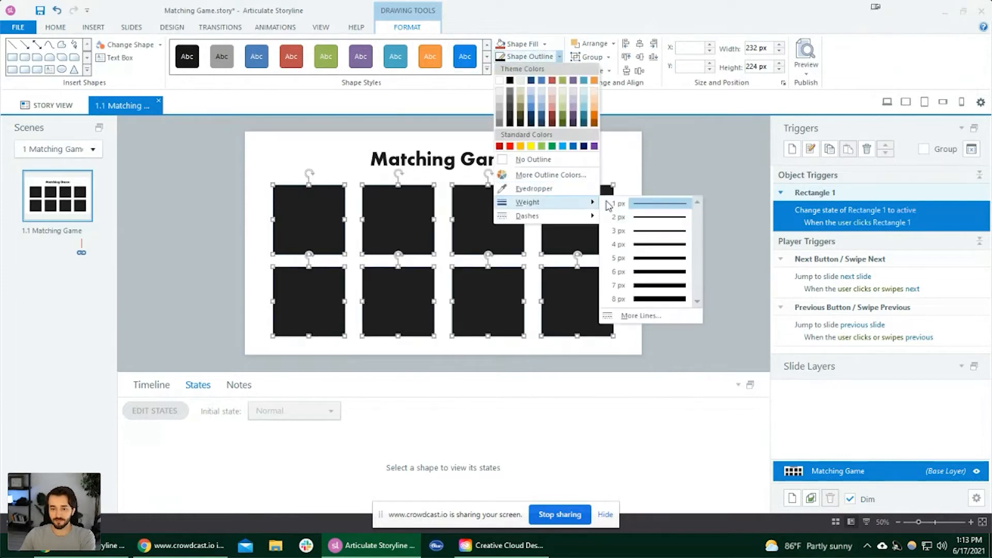
pyautogui.click(654, 257)
pyautogui.click(699, 268)
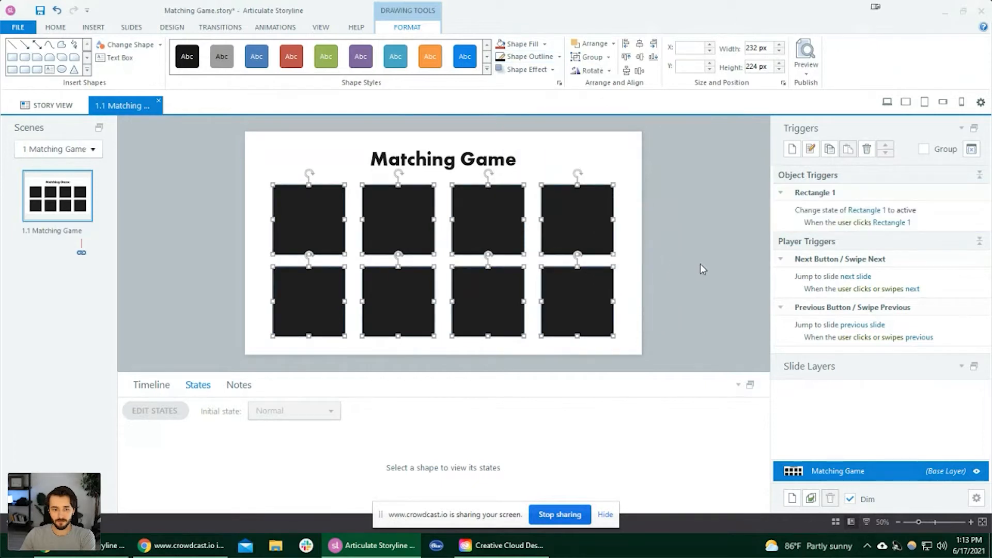
# Duplicate the first card, with its states and trigger, exactly onto the second card of the lower row.
pyautogui.click(150, 385)
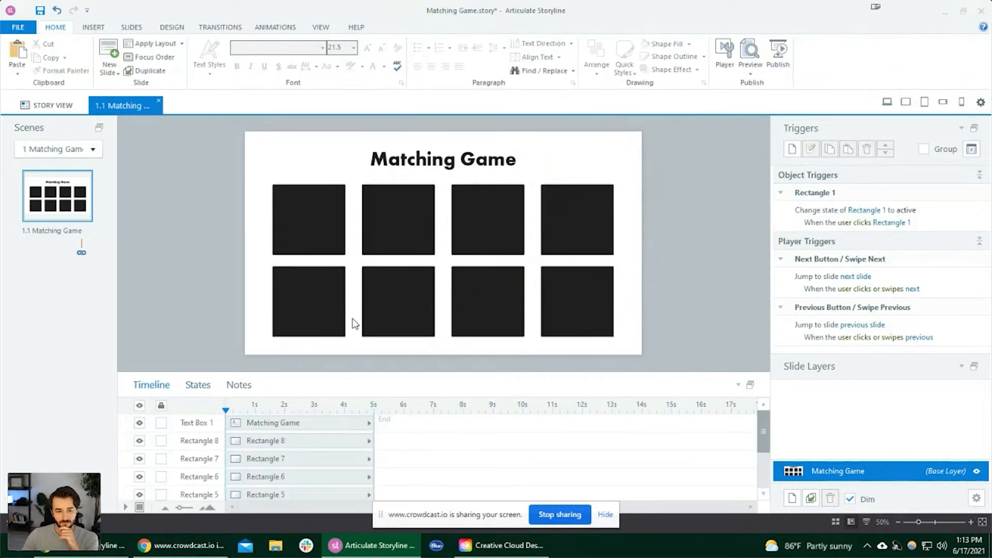
pyautogui.click(332, 239)
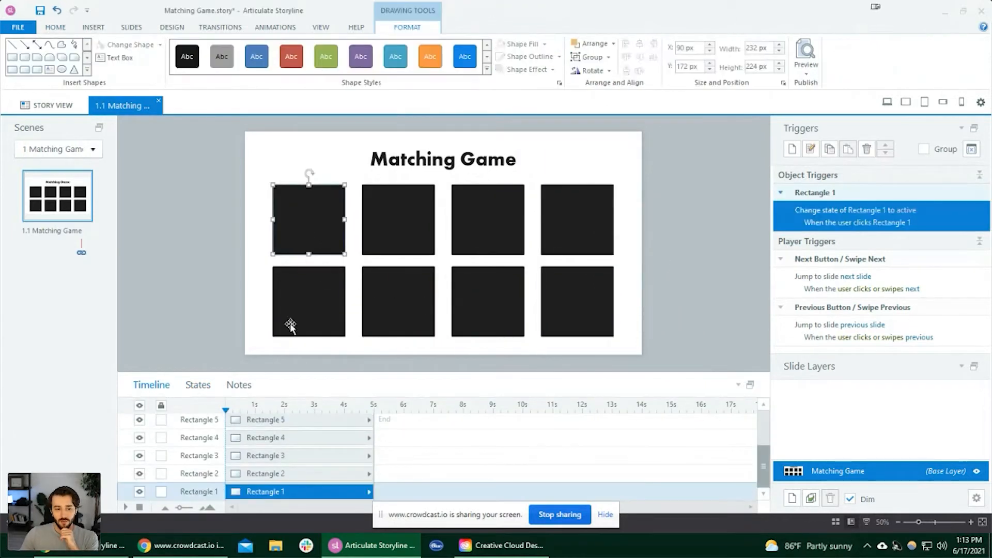
pyautogui.click(188, 389)
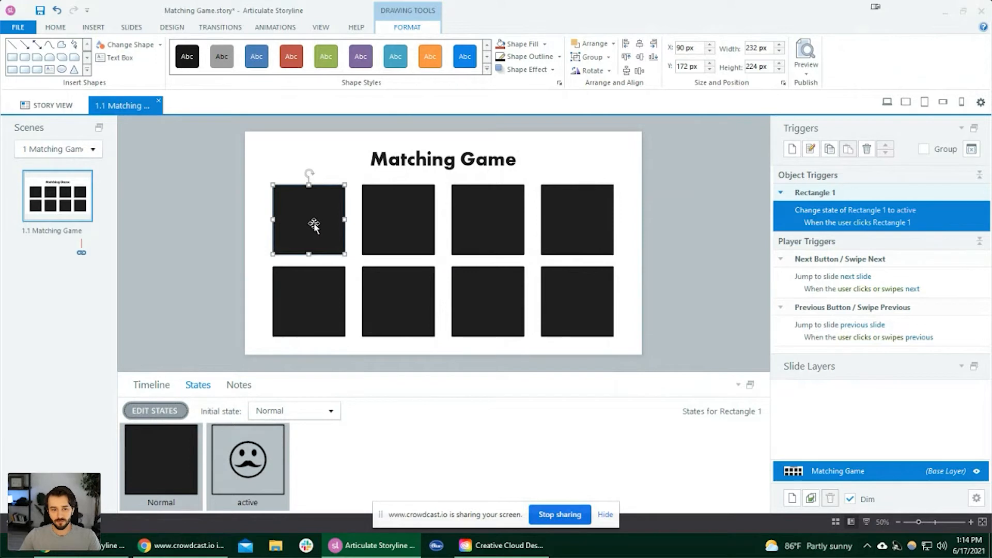
pyautogui.moveTo(314, 224); pyautogui.dragTo(401, 304)
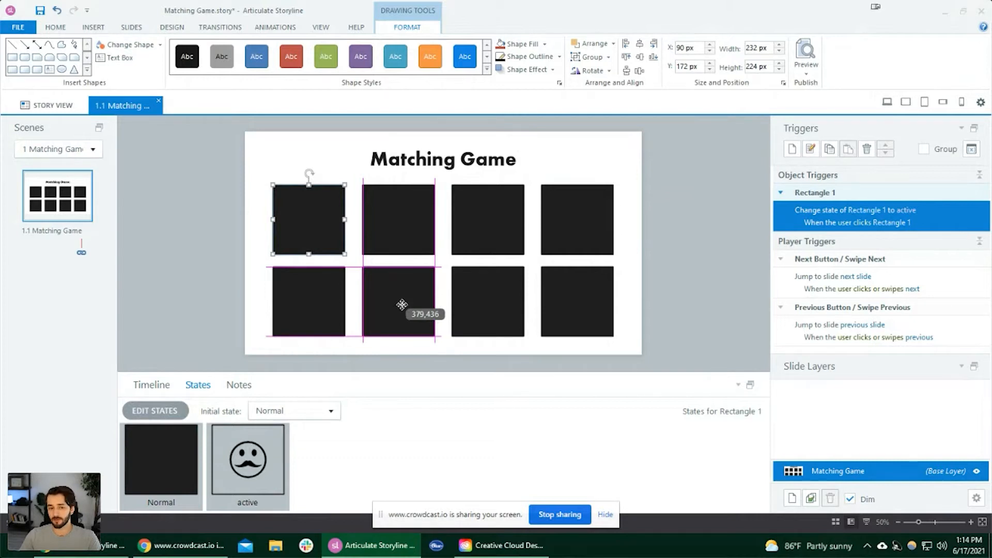
pyautogui.moveTo(402, 304); pyautogui.dragTo(402, 304)
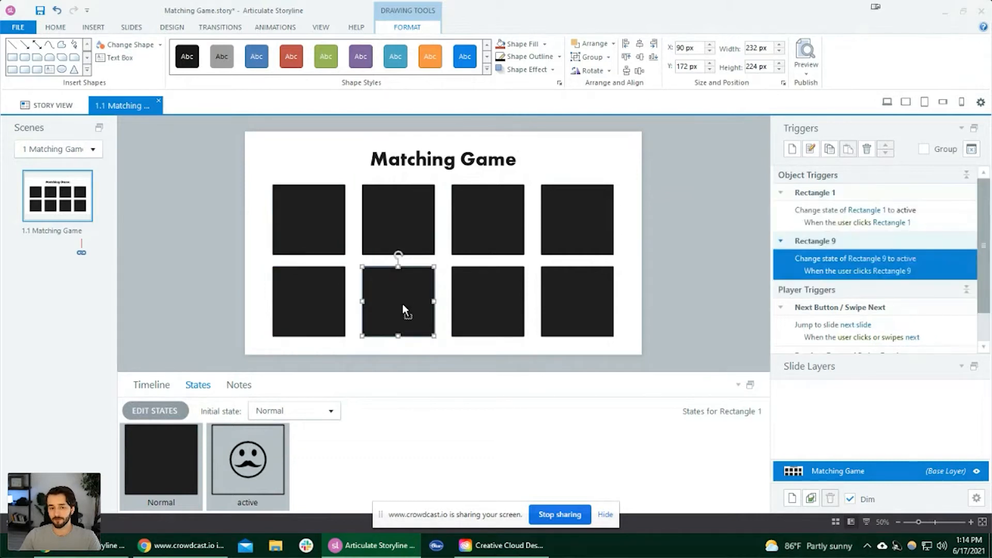
# Try moving the duplicate card down to uncover the original beneath it, and undo the move.
pyautogui.click(153, 386)
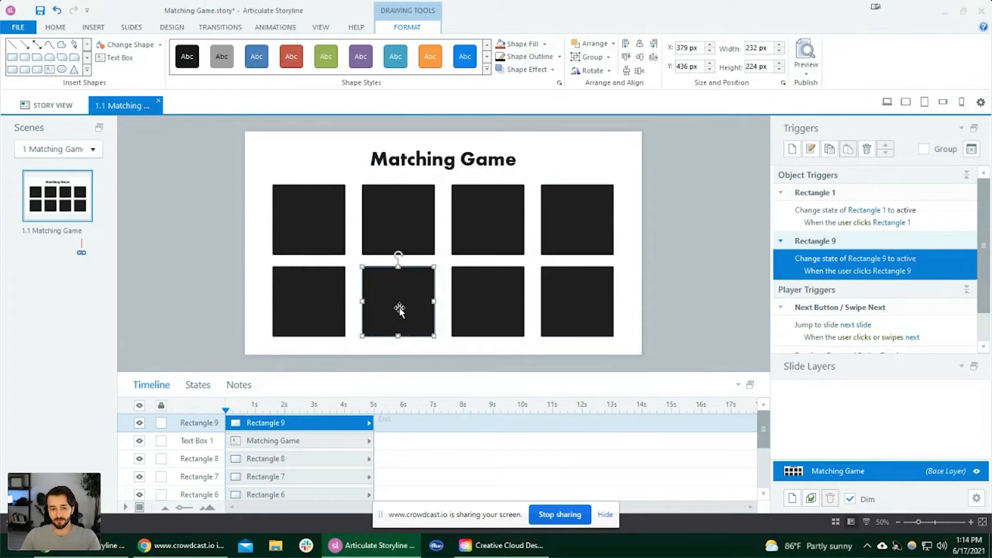
pyautogui.moveTo(400, 307); pyautogui.dragTo(395, 348)
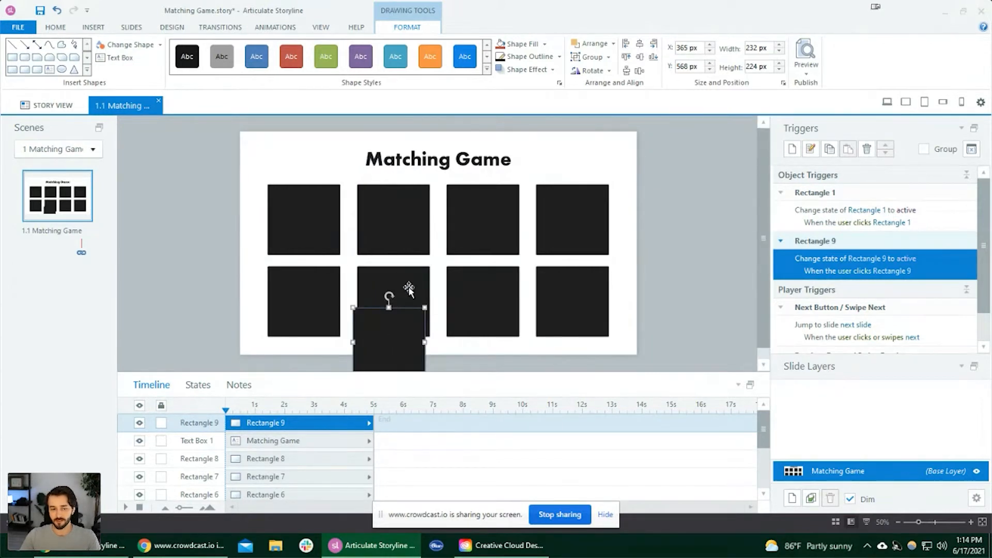
pyautogui.hotkey('ctrl', 'z')
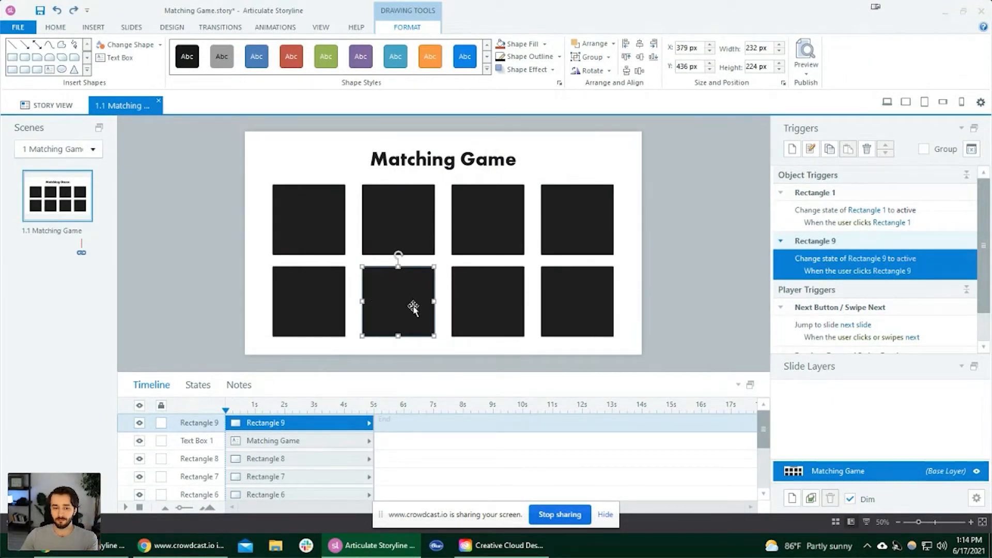
# With the duplicate card temporarily hidden, delete the original card beneath it and restore the visibility of all slide objects.
pyautogui.click(142, 425)
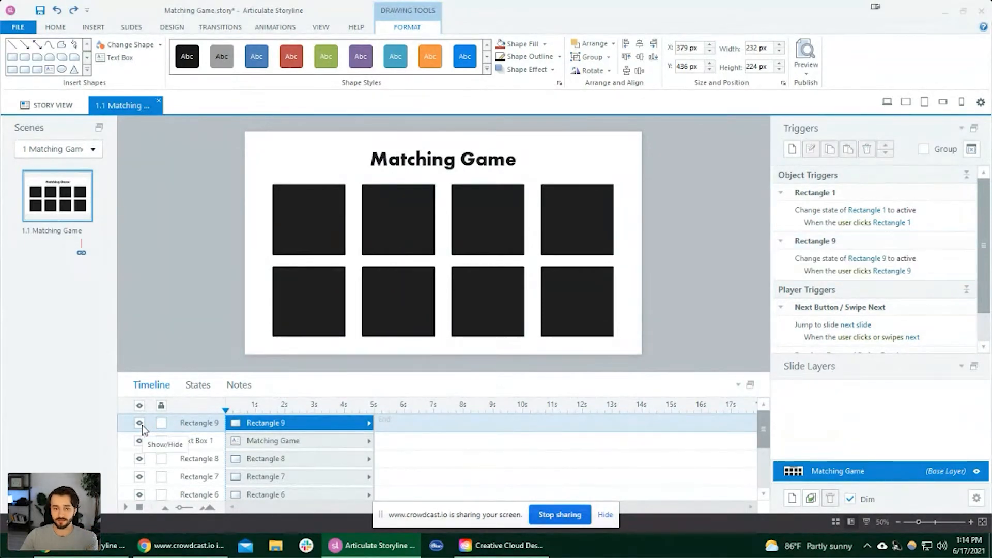
pyautogui.click(394, 305)
pyautogui.moveTo(393, 304)
pyautogui.mouseDown()
pyautogui.moveTo(405, 335)
pyautogui.moveTo(398, 303)
pyautogui.moveTo(416, 332)
pyautogui.moveTo(404, 300)
pyautogui.moveTo(400, 317)
pyautogui.mouseUp()
pyautogui.press('Delete')
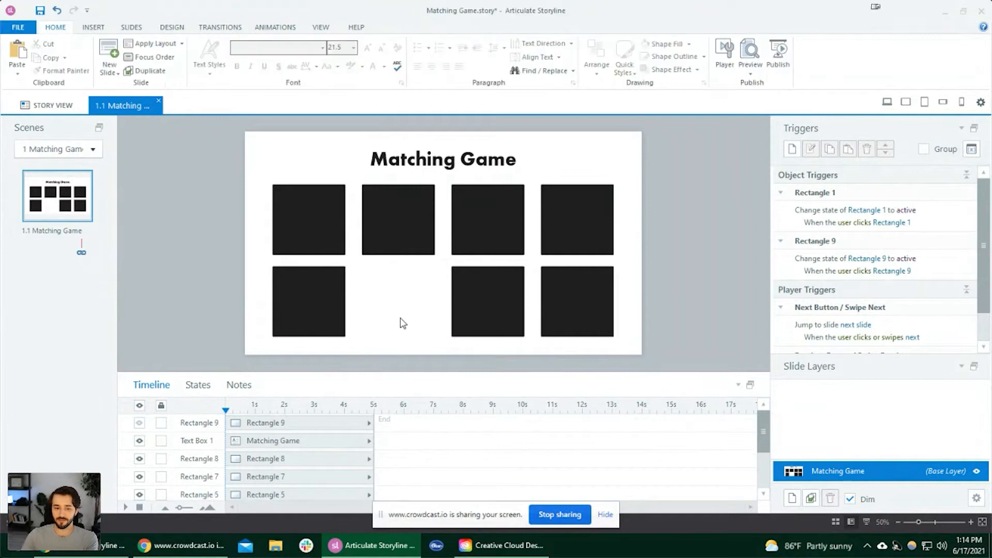
pyautogui.click(140, 406)
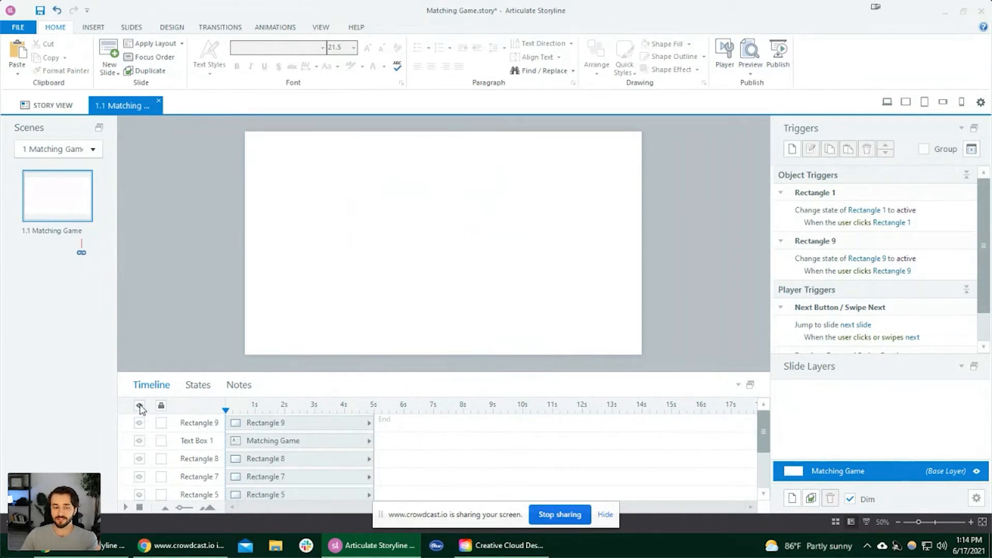
pyautogui.click(140, 406)
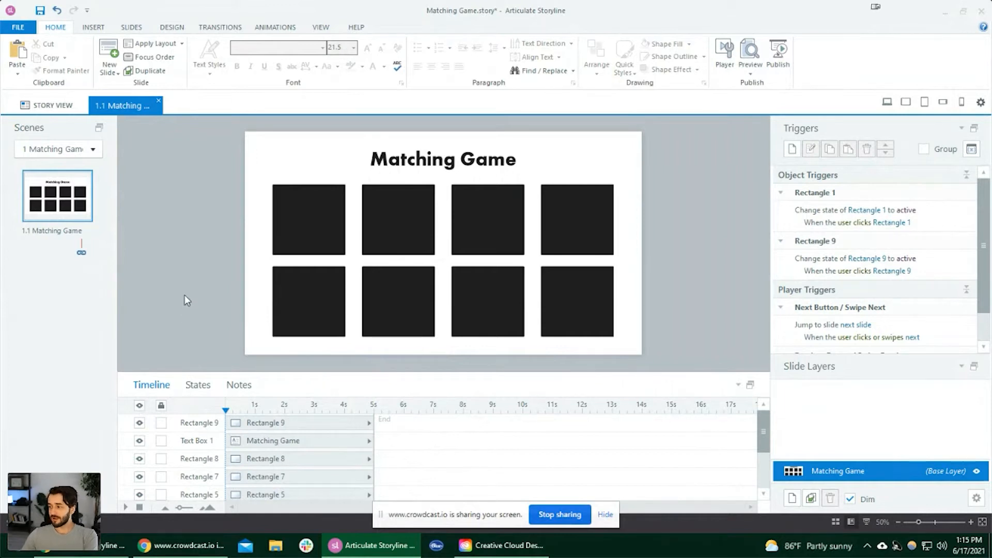
# In the active state of the first card, group the moustache-face icon with the white card shape.
pyautogui.click(324, 227)
pyautogui.click(199, 384)
pyautogui.click(155, 410)
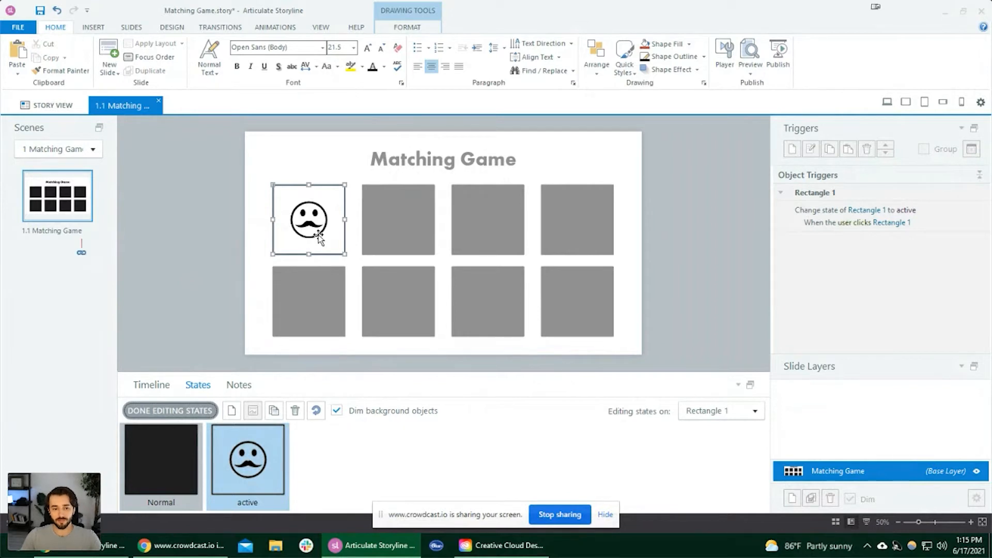
pyautogui.press('Escape')
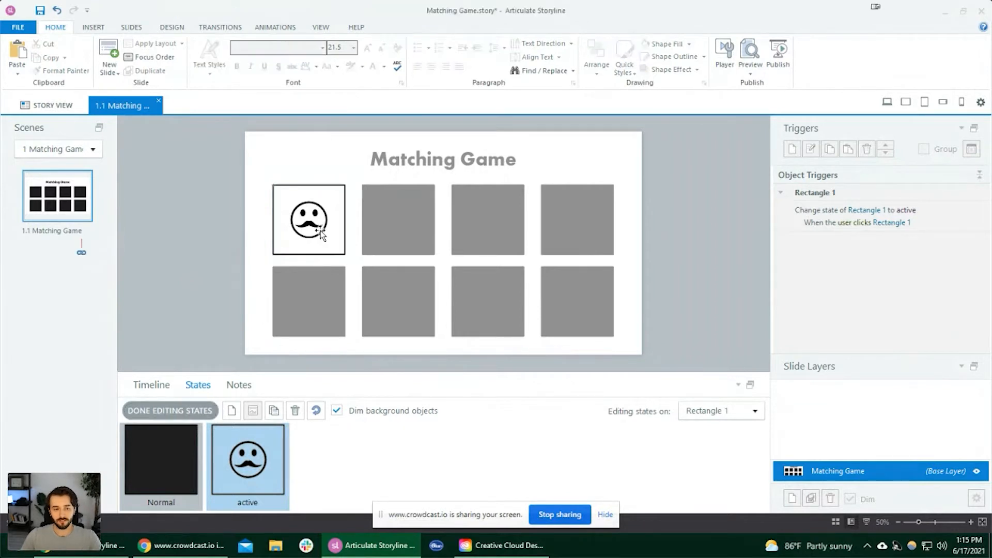
pyautogui.click(323, 223)
pyautogui.click(324, 223)
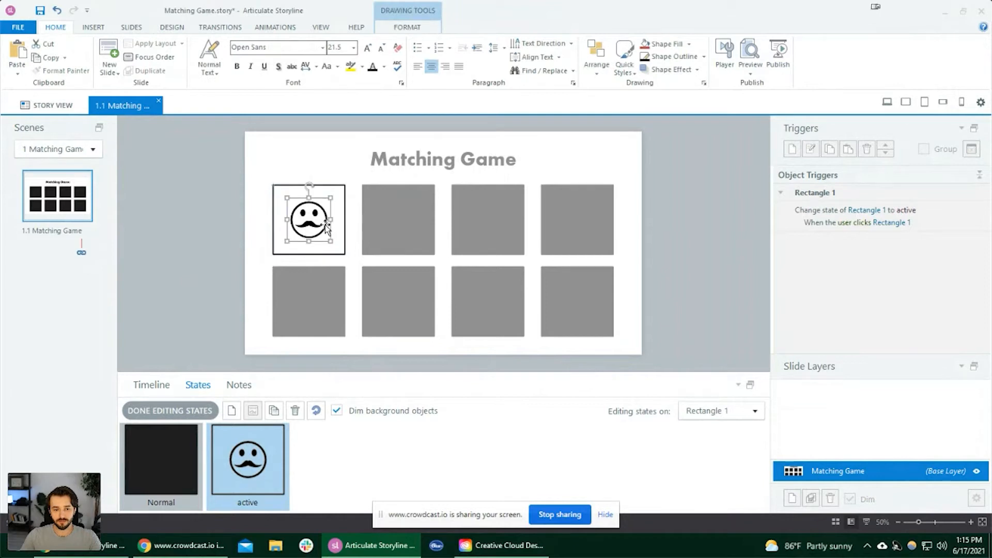
pyautogui.keyDown('shift'); pyautogui.click(345, 229); pyautogui.keyUp('shift')
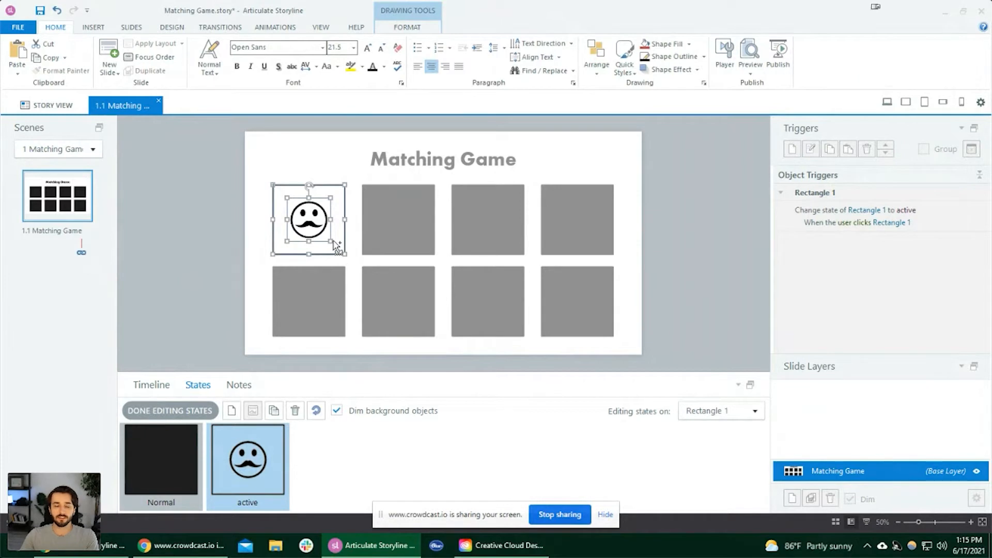
pyautogui.hotkey('ctrl', 'g')
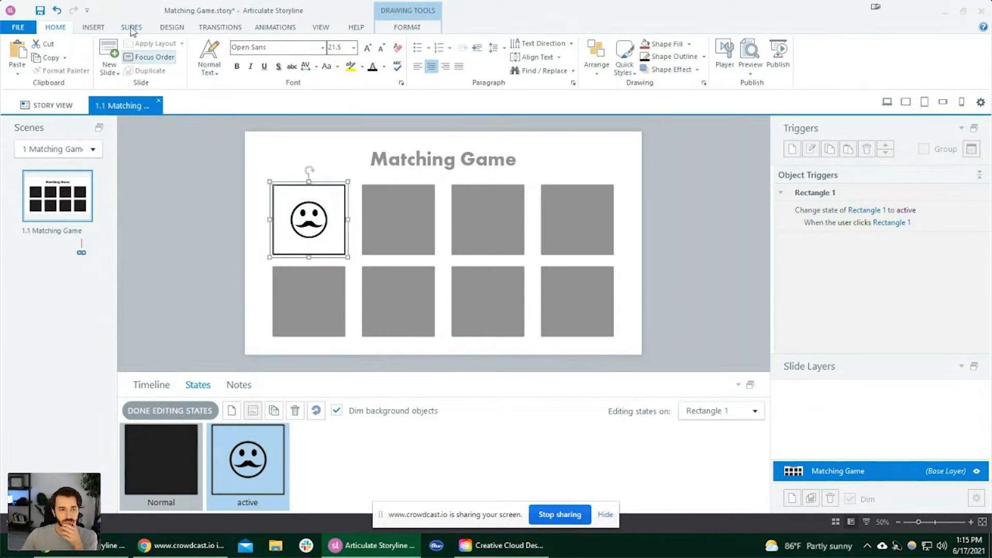
# Apply a Swivel entrance animation to the icon-and-card group in the active state and finish editing states.
pyautogui.click(278, 27)
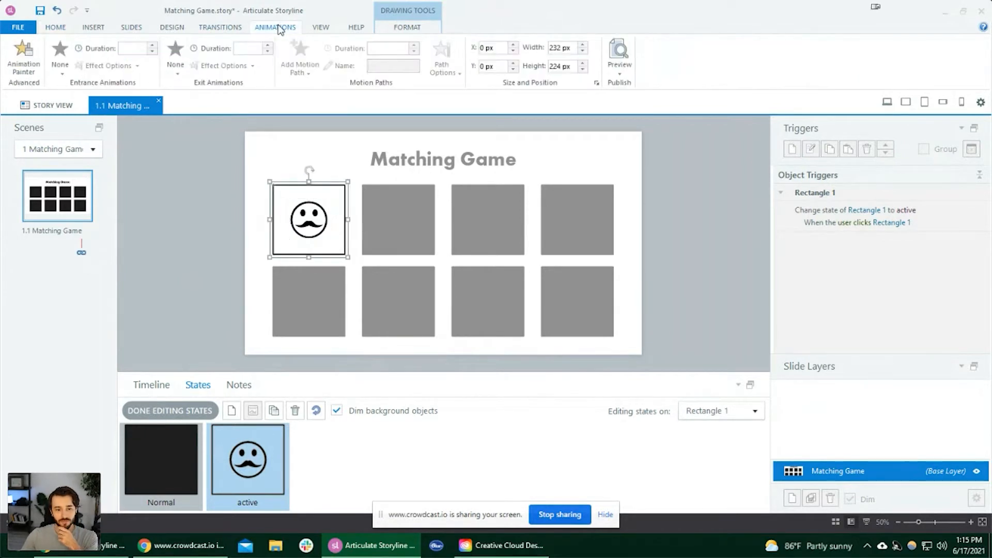
pyautogui.click(60, 55)
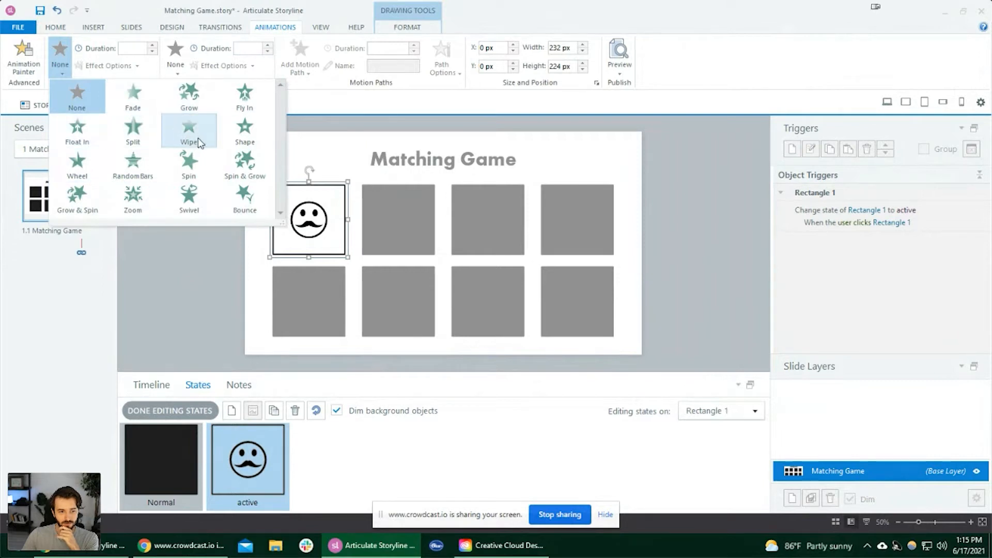
pyautogui.click(196, 204)
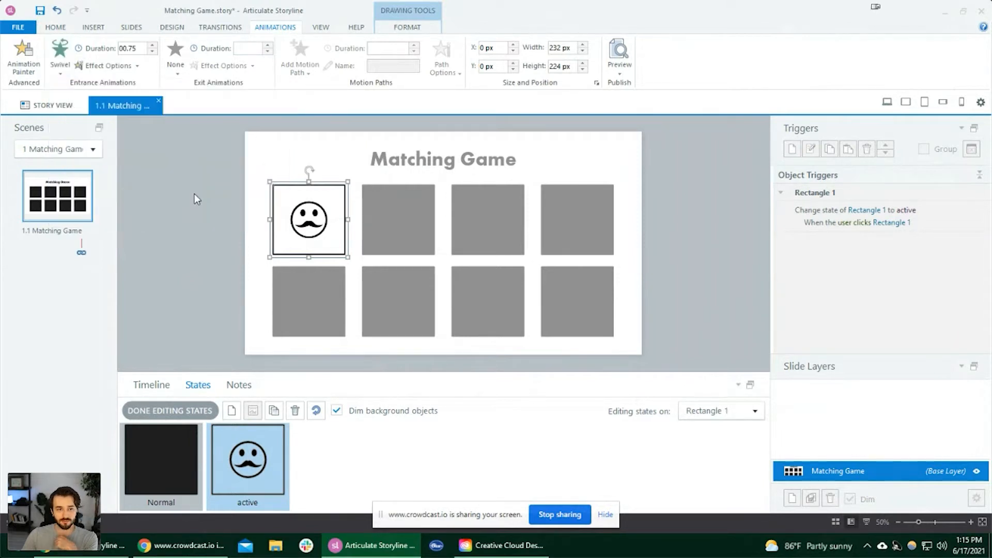
pyautogui.click(129, 66)
pyautogui.click(128, 67)
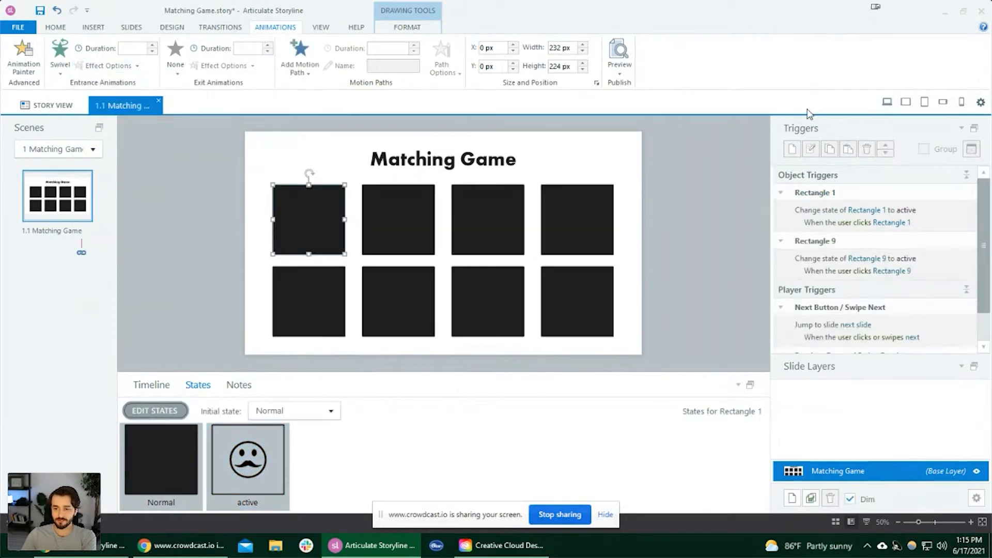
# Preview the slide, test the first card's reveal animation twice with a replay in between, and close the preview.
pyautogui.click(885, 101)
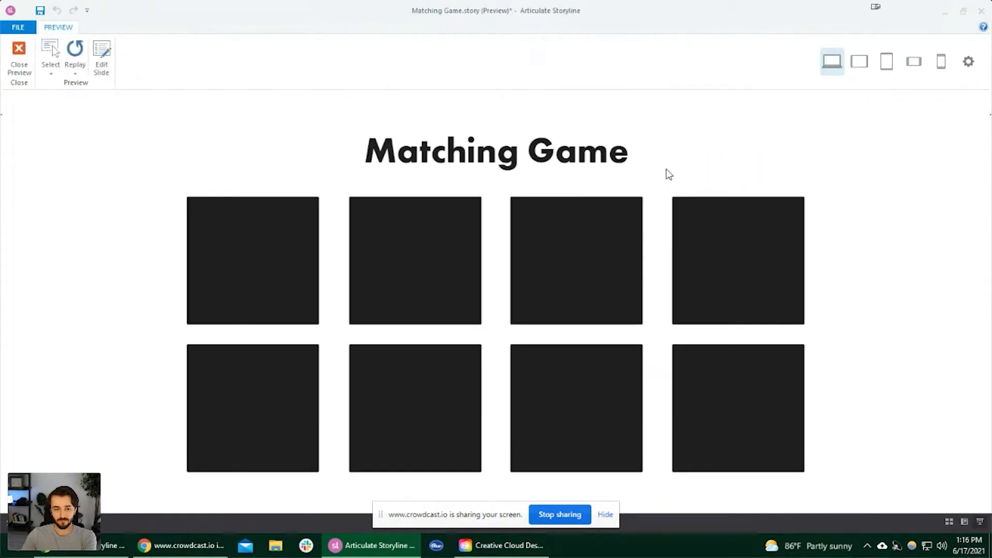
pyautogui.click(260, 278)
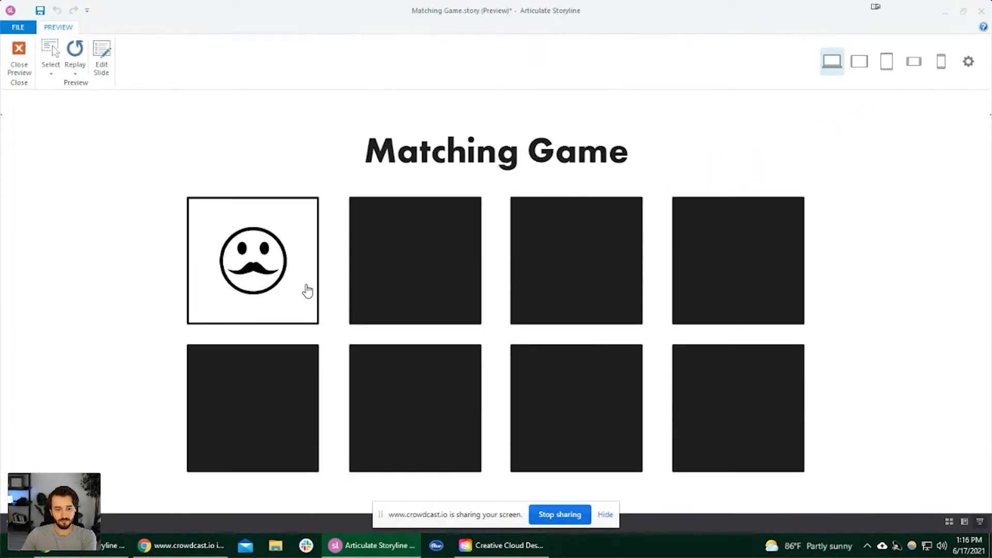
pyautogui.click(75, 52)
pyautogui.click(287, 279)
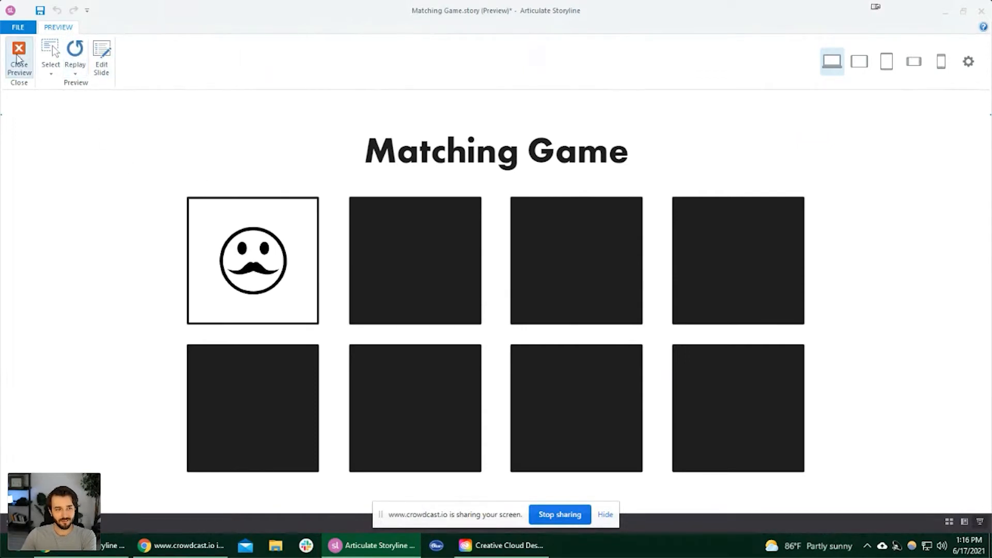
pyautogui.click(18, 54)
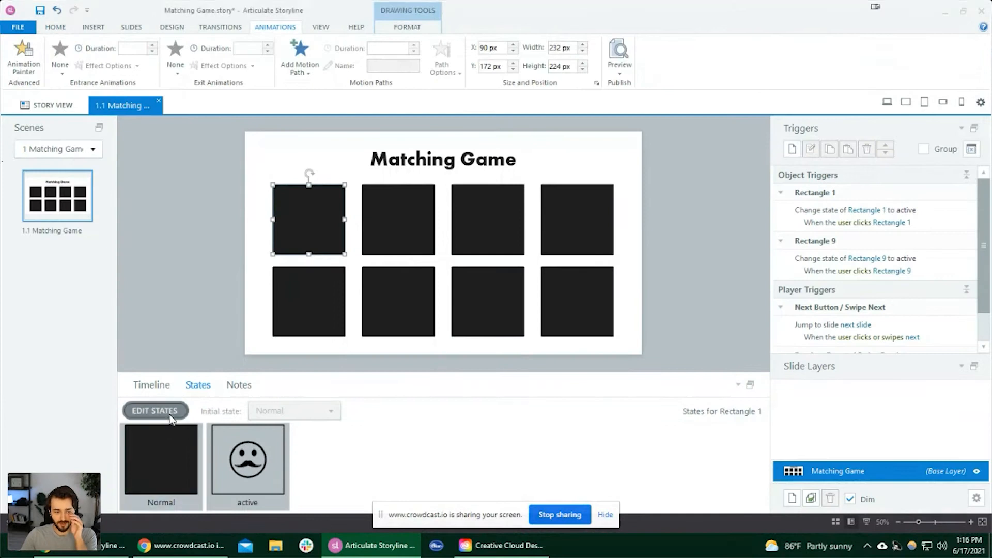
# Reopen the first card's active state and check the entrance animation settings of the icon and the whole group.
pyautogui.click(155, 411)
pyautogui.click(247, 460)
pyautogui.click(326, 224)
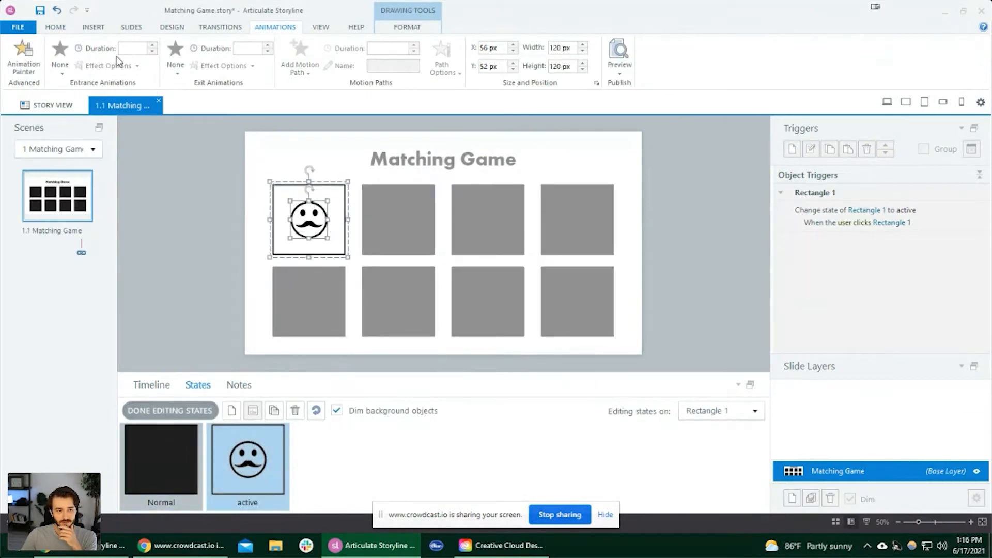
pyautogui.click(339, 211)
pyautogui.click(340, 227)
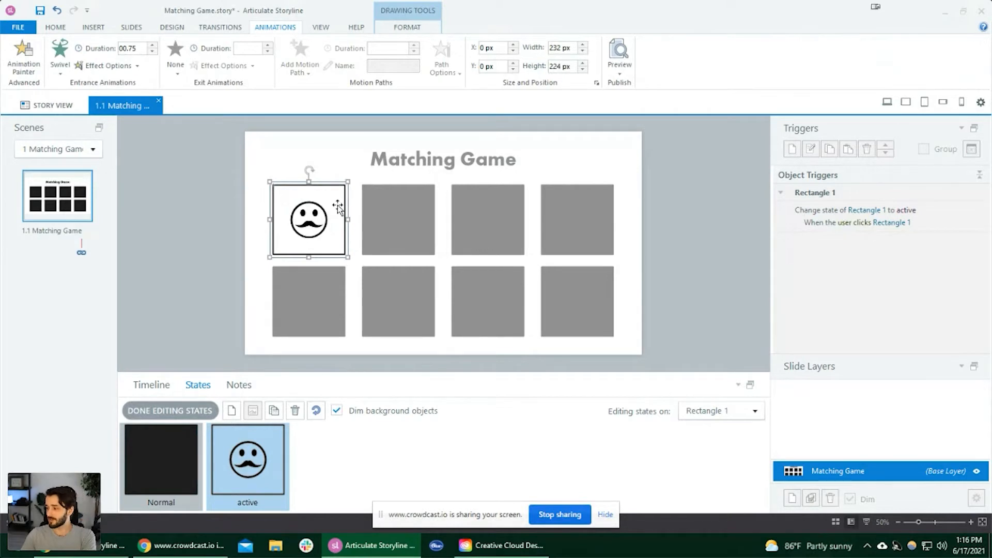
# Set the entrance animation duration of the first card's active-state group to 0.40 seconds.
pyautogui.press('BackSpace')
pyautogui.press('BackSpace')
pyautogui.write('4')
pyautogui.press('Tab')
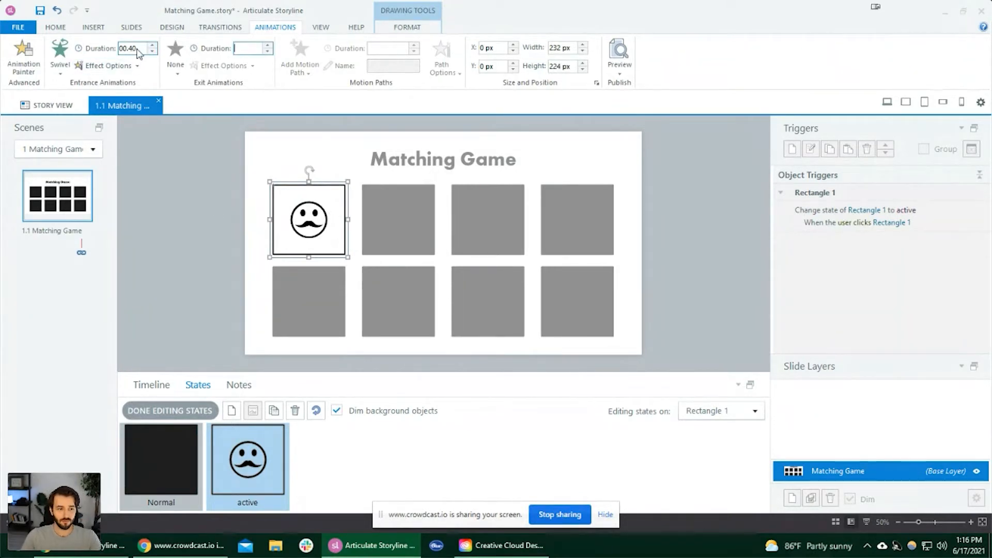
# Preview the slide, reveal the first card twice with a replay in between, and close the preview.
pyautogui.click(888, 101)
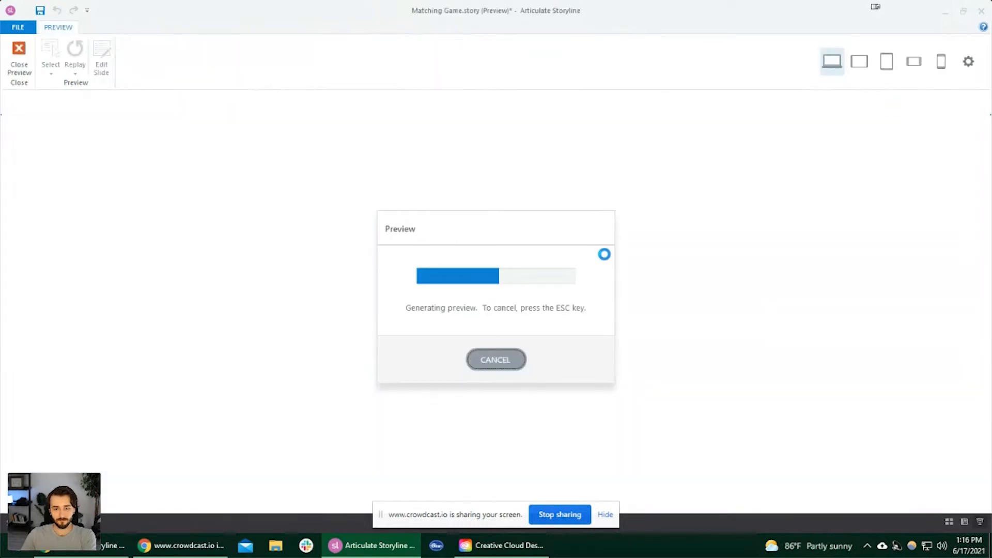
pyautogui.click(297, 292)
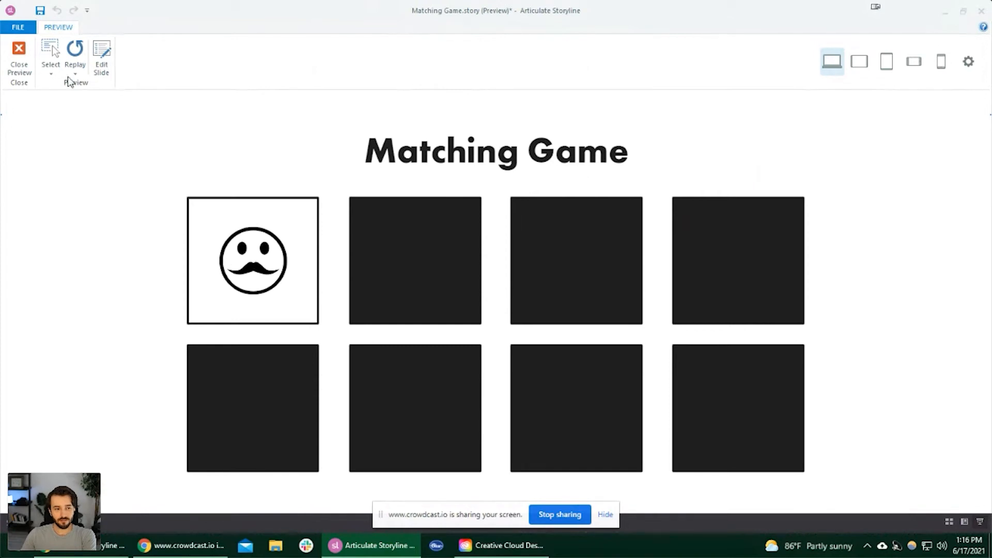
pyautogui.click(75, 52)
pyautogui.click(225, 256)
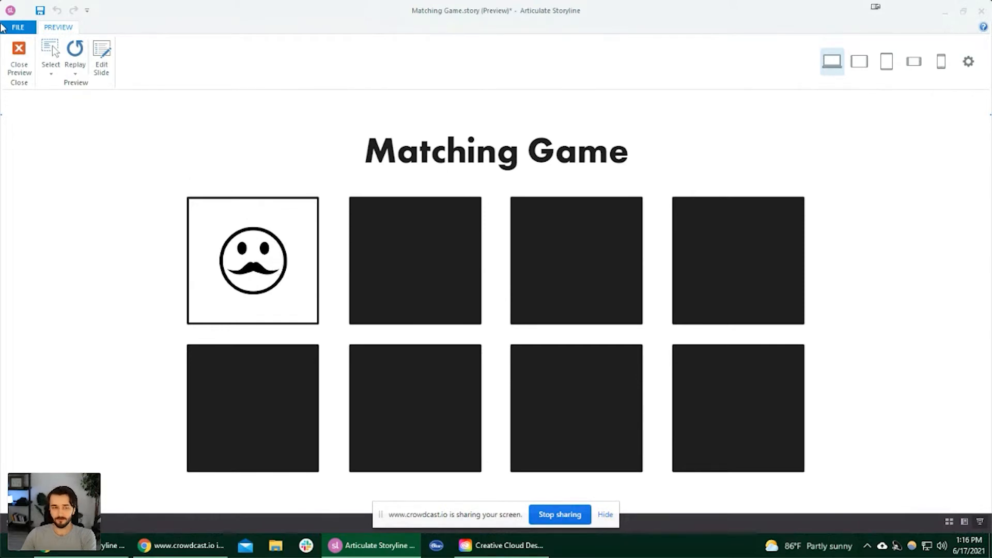
pyautogui.click(20, 57)
# Reopen the first card's active state, check the group's entrance animation settings, and finish editing states.
pyautogui.click(155, 411)
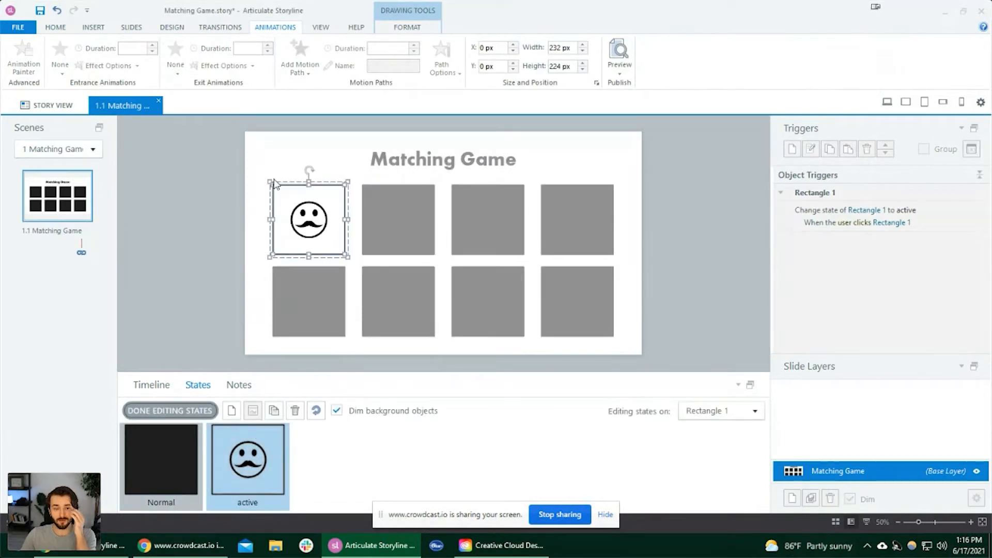
pyautogui.click(333, 154)
pyautogui.click(341, 203)
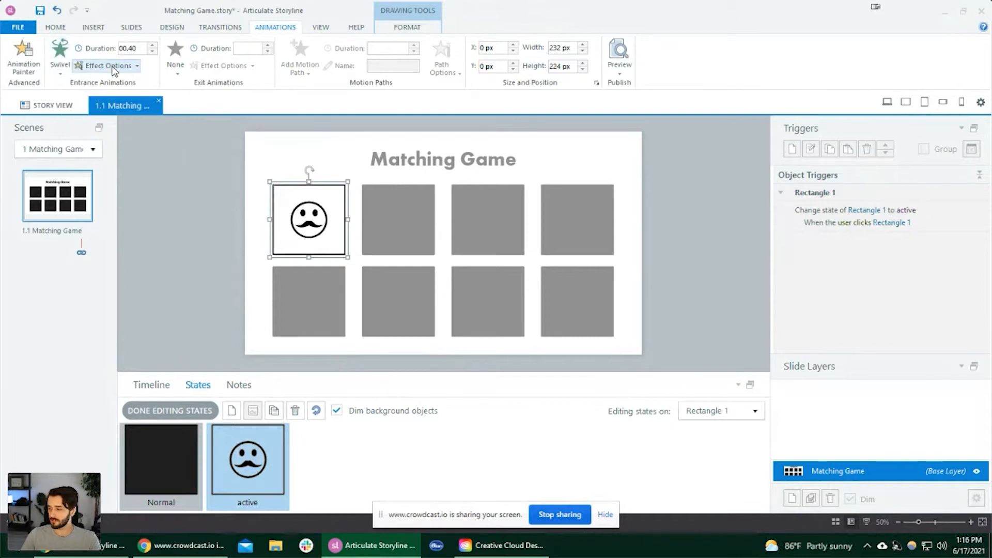
pyautogui.click(194, 419)
# In the active state of the second card in the bottom row, group the moustache-face icon with the white card shape.
pyautogui.click(396, 308)
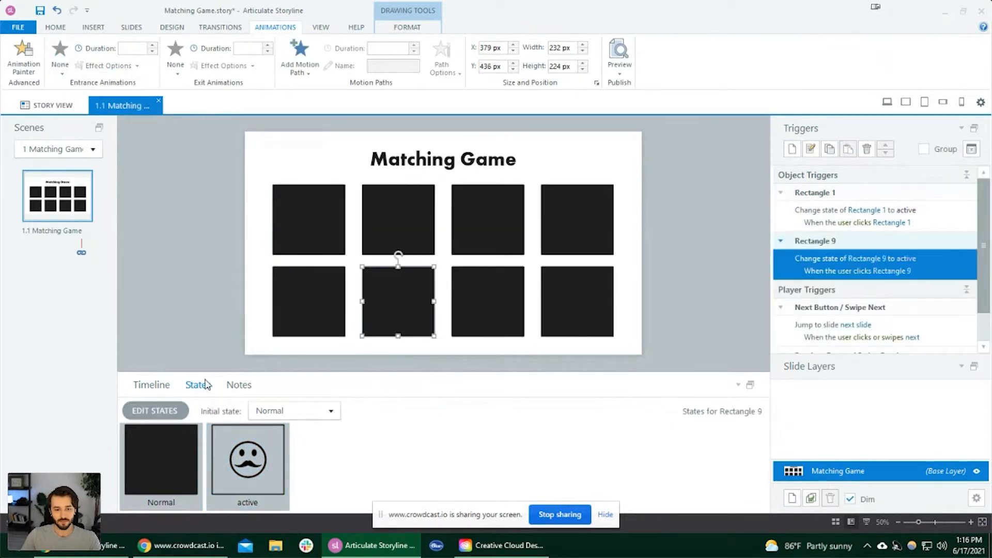
pyautogui.click(161, 412)
pyautogui.click(248, 459)
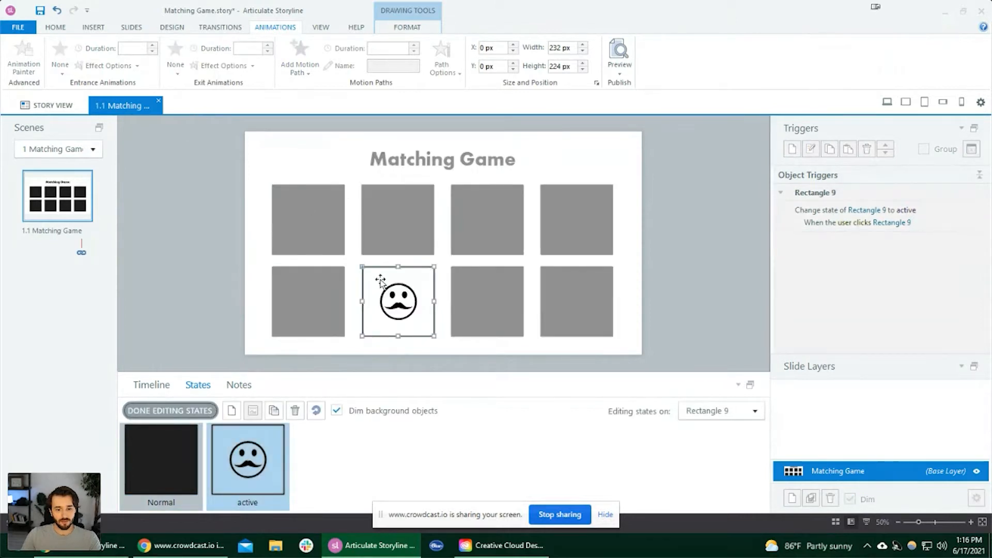
pyautogui.click(395, 285)
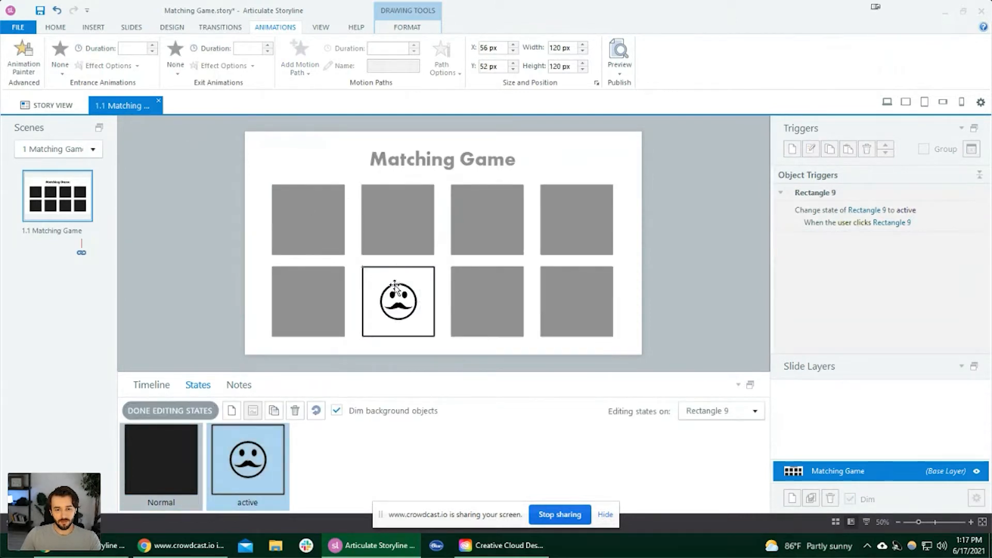
pyautogui.press('Escape')
pyautogui.click(411, 266)
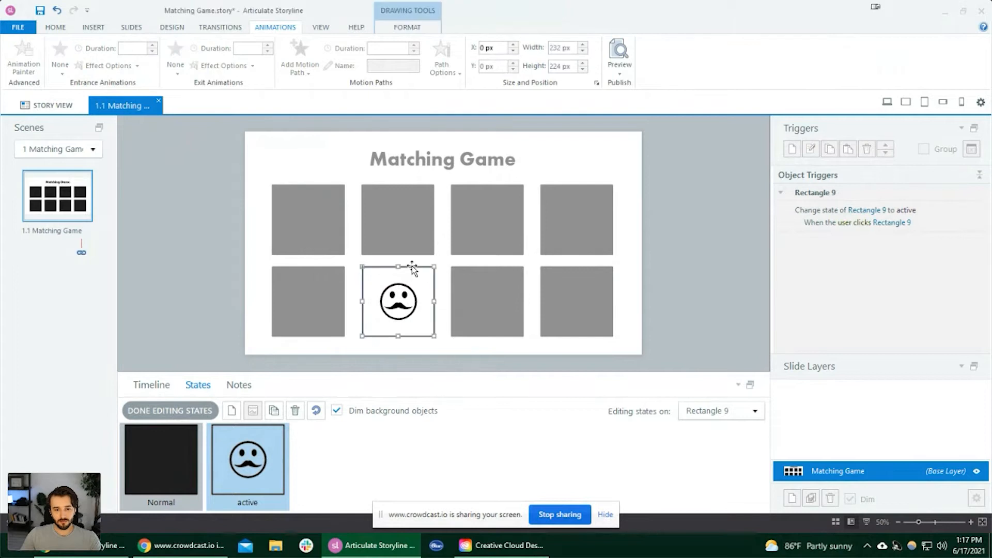
pyautogui.press('Escape')
pyautogui.click(412, 299)
pyautogui.press('Escape')
pyautogui.click(434, 316)
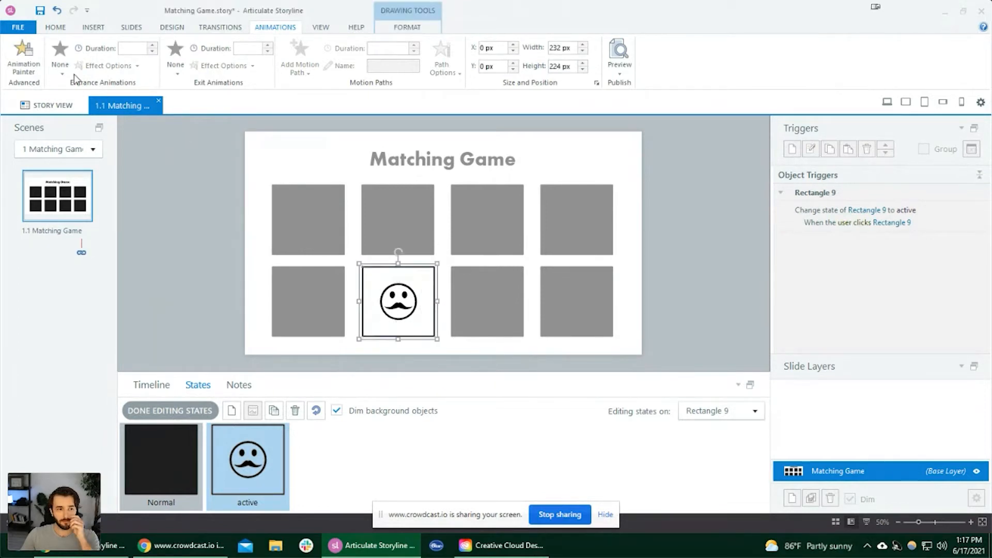
# Apply a Swivel entrance animation lasting 0.40 seconds to the bottom-row card's active-state group and finish editing states.
pyautogui.click(60, 58)
pyautogui.click(192, 196)
pyautogui.click(139, 49)
pyautogui.press('BackSpace')
pyautogui.press('BackSpace')
pyautogui.press('BackSpace')
pyautogui.press('BackSpace')
pyautogui.write('.4')
pyautogui.press('Tab')
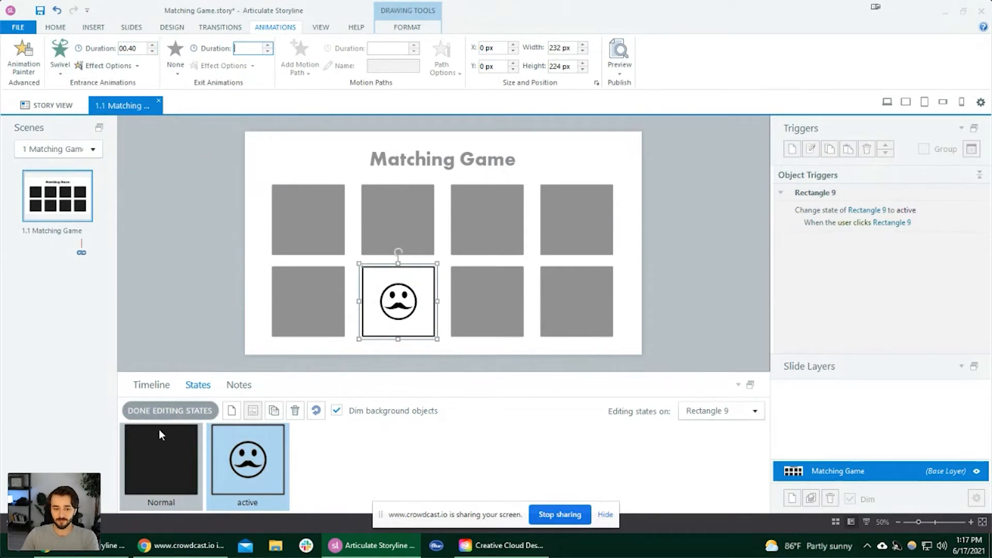
pyautogui.click(178, 410)
pyautogui.click(611, 155)
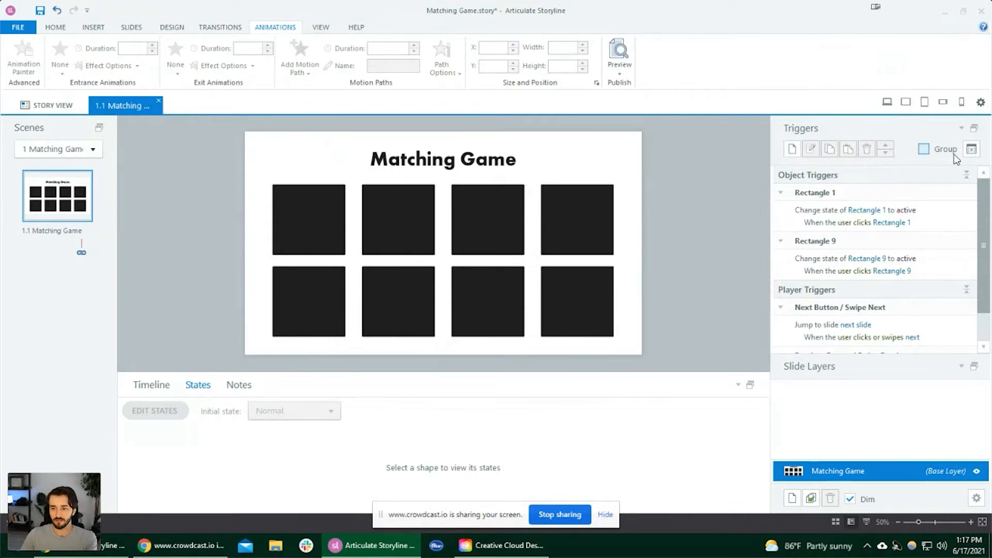
pyautogui.click(972, 151)
pyautogui.click(628, 159)
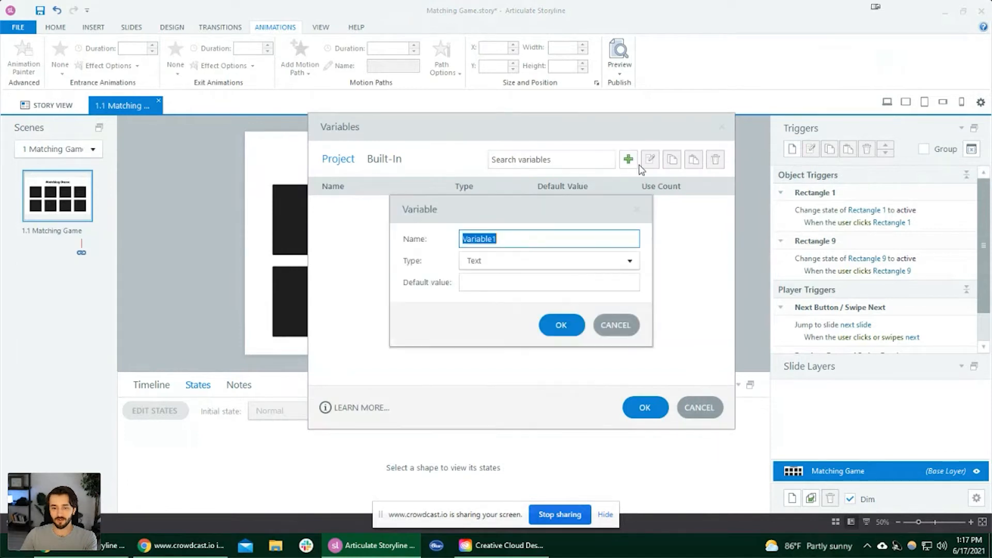
pyautogui.write('flips')
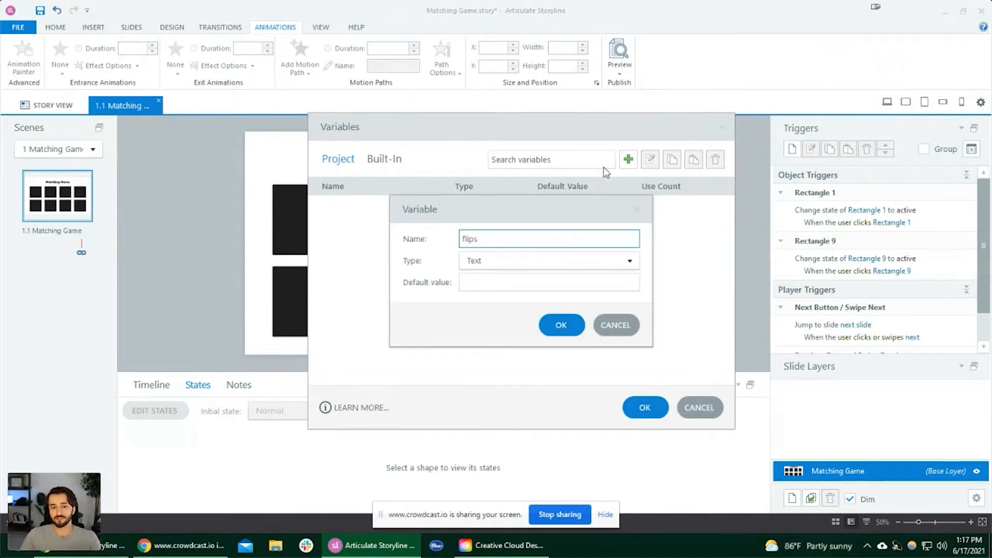
pyautogui.press('Return')
pyautogui.press('Return')
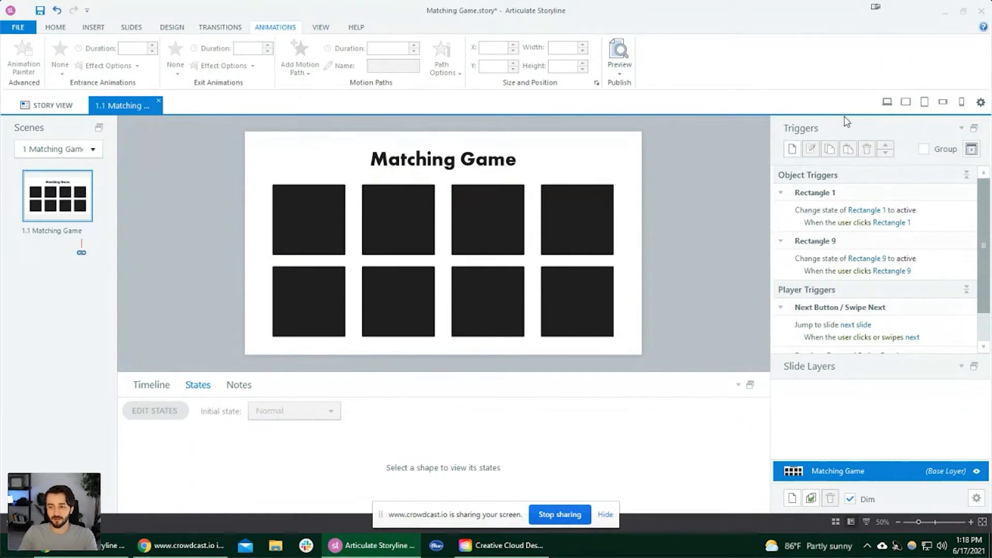
pyautogui.click(971, 150)
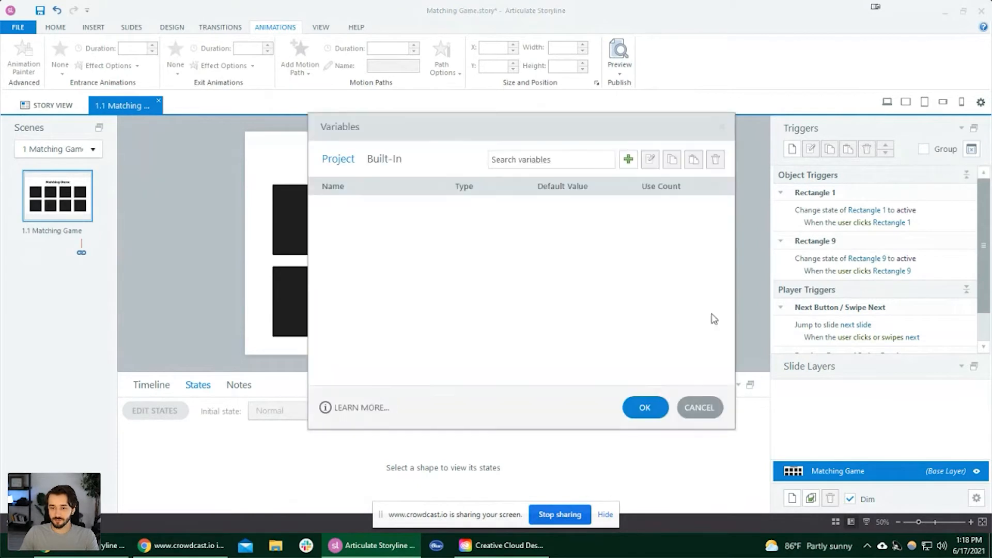
pyautogui.press('Escape')
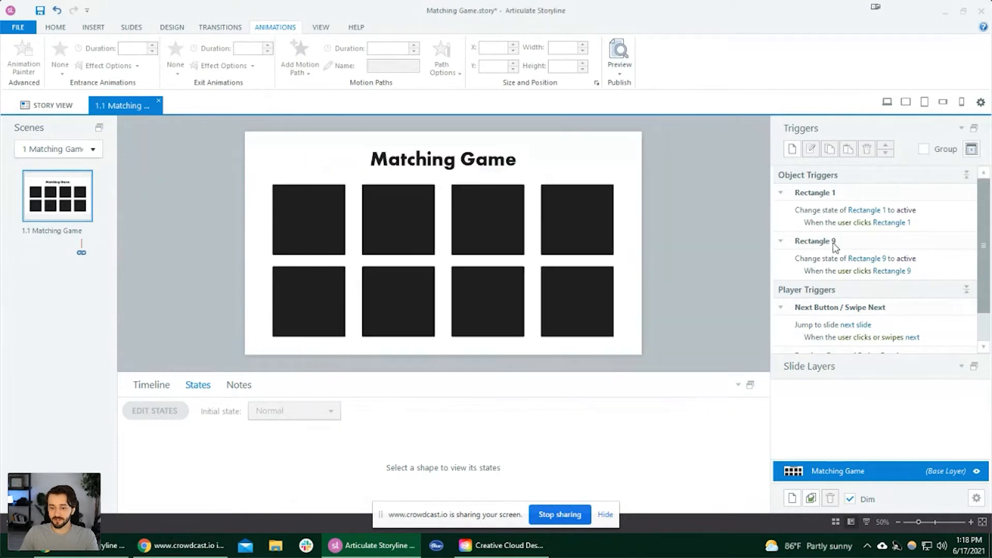
# Create a project variable named flips of type Number with a default value of 0.
pyautogui.click(971, 150)
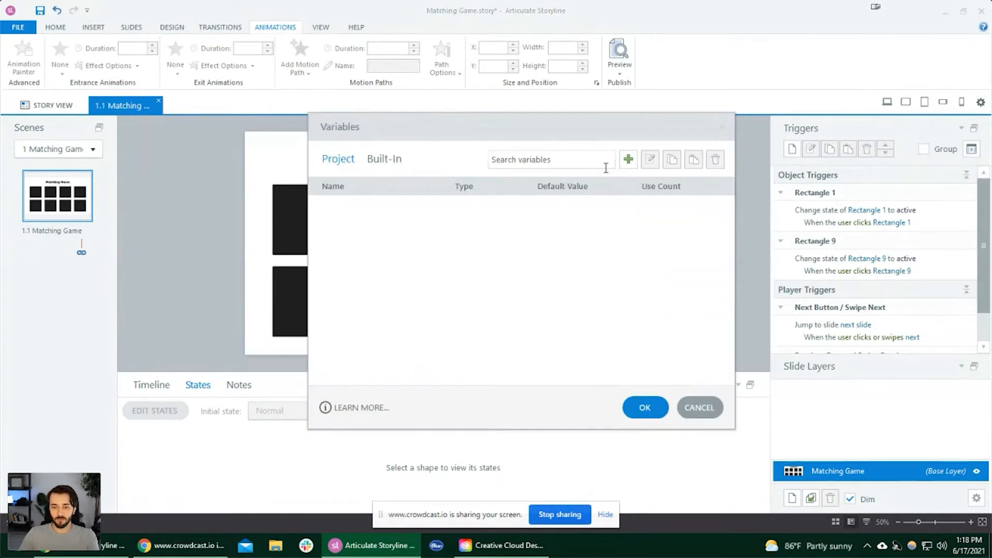
pyautogui.click(628, 159)
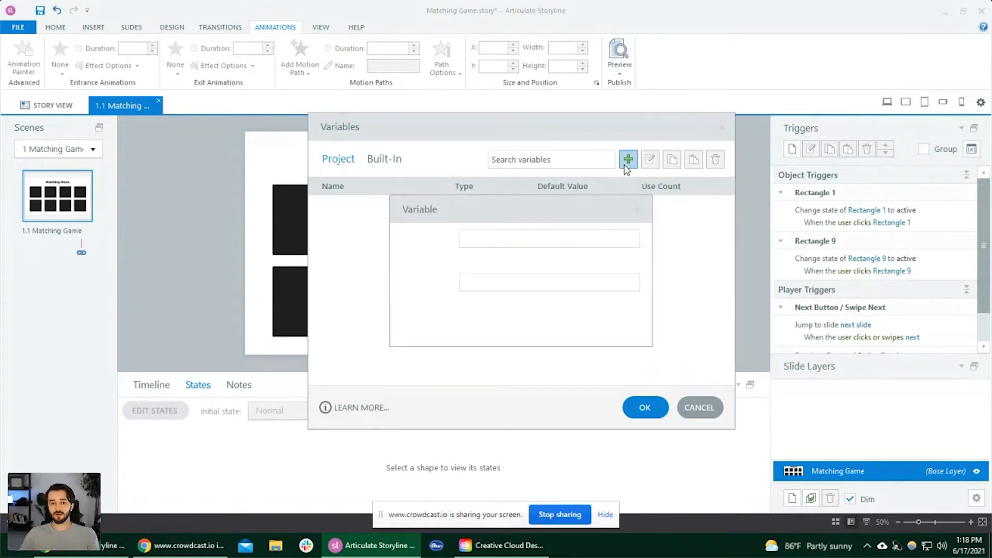
pyautogui.write('flips')
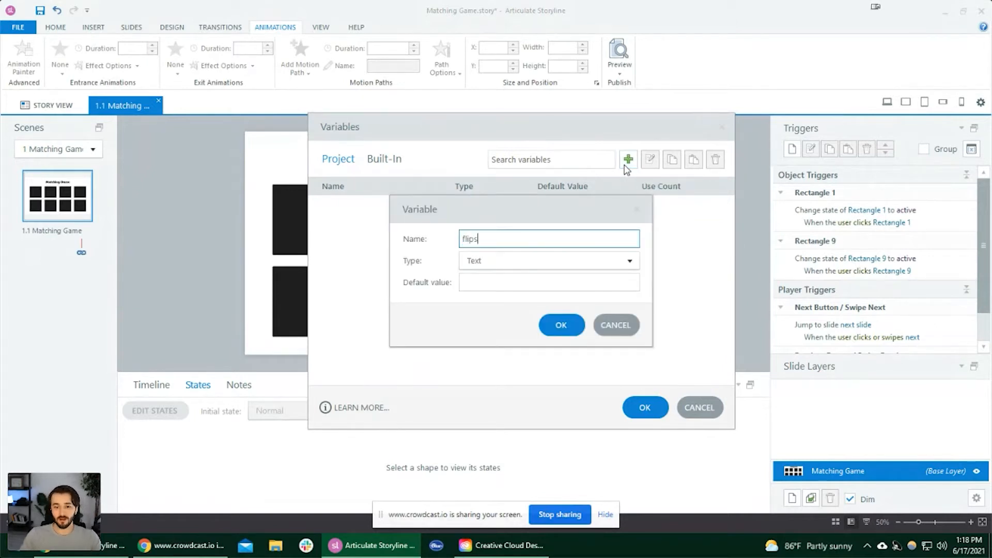
pyautogui.click(543, 263)
pyautogui.click(511, 306)
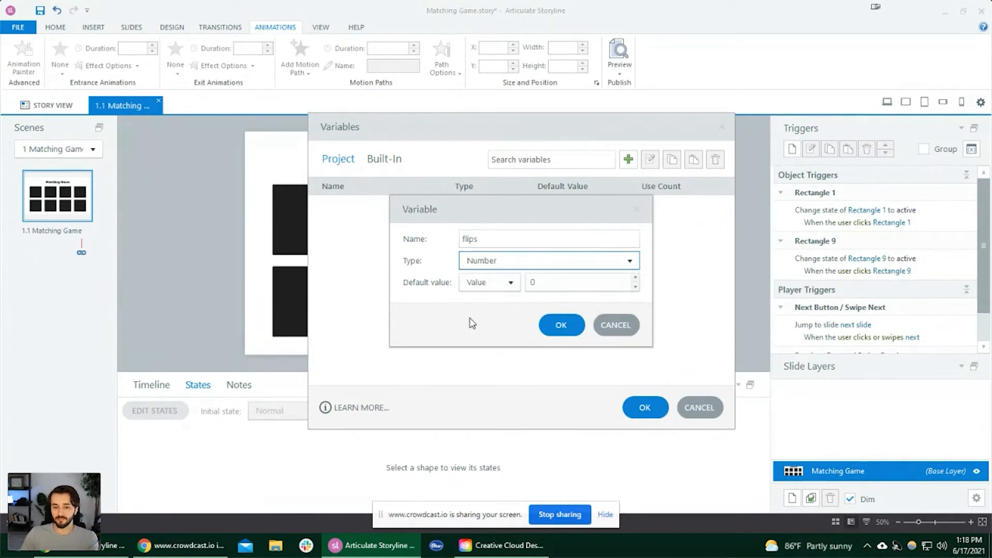
pyautogui.click(563, 322)
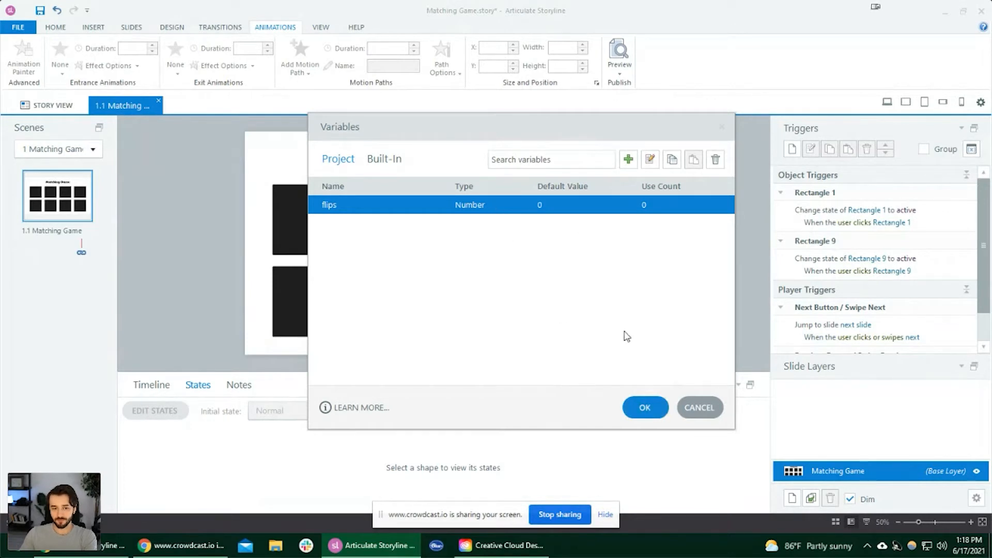
pyautogui.click(643, 406)
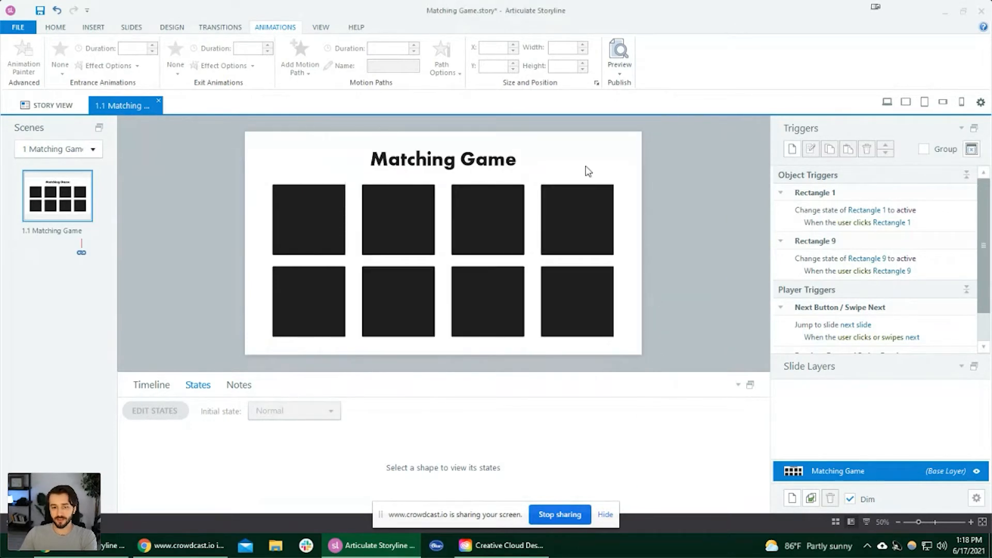
# Add a text box reading "Flips: %flips%" beside the slide title, above the last card of the top row.
pyautogui.hotkey('ctrl', 't')
pyautogui.click(560, 157)
pyautogui.write('Flips')
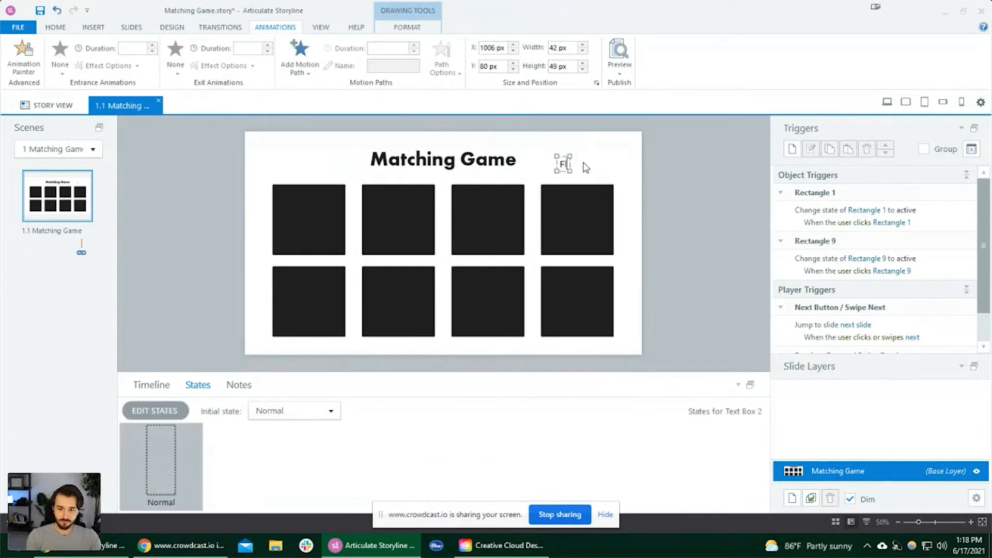
pyautogui.write(':')
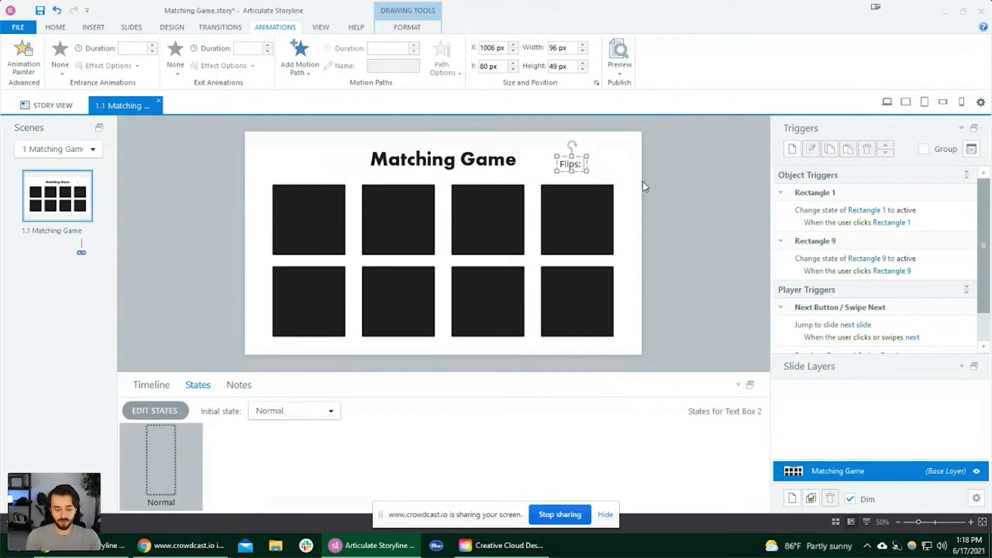
pyautogui.write(' %flips%')
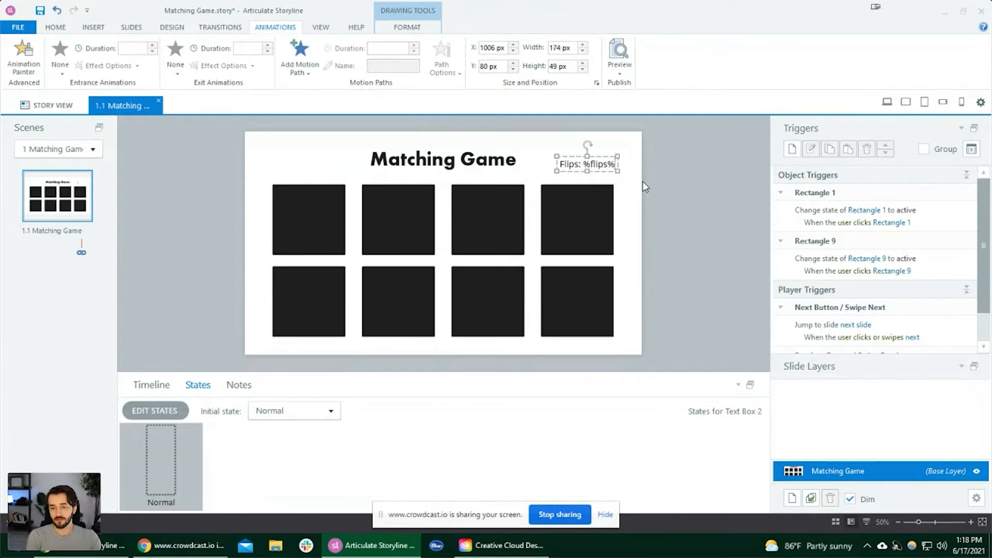
pyautogui.click(673, 185)
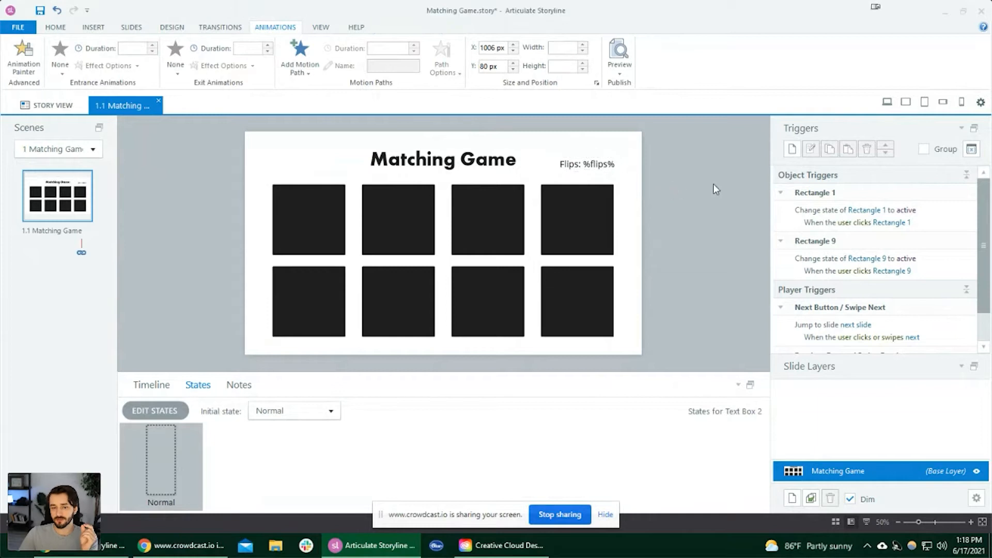
# Check the flips variable's name in the project variables against the text box reference, and close the list without changes.
pyautogui.click(971, 149)
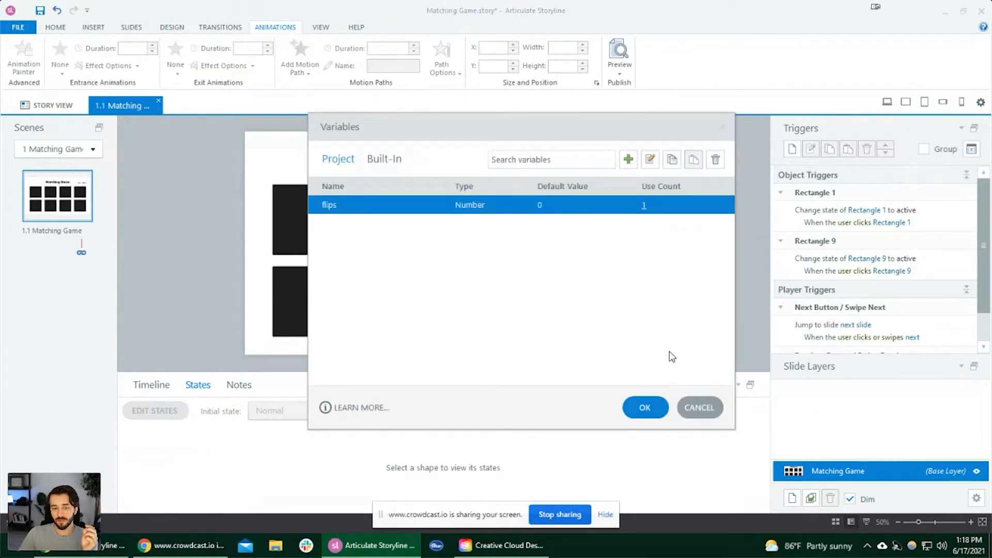
pyautogui.moveTo(513, 140); pyautogui.dragTo(455, 235)
pyautogui.click(283, 301)
pyautogui.click(280, 303)
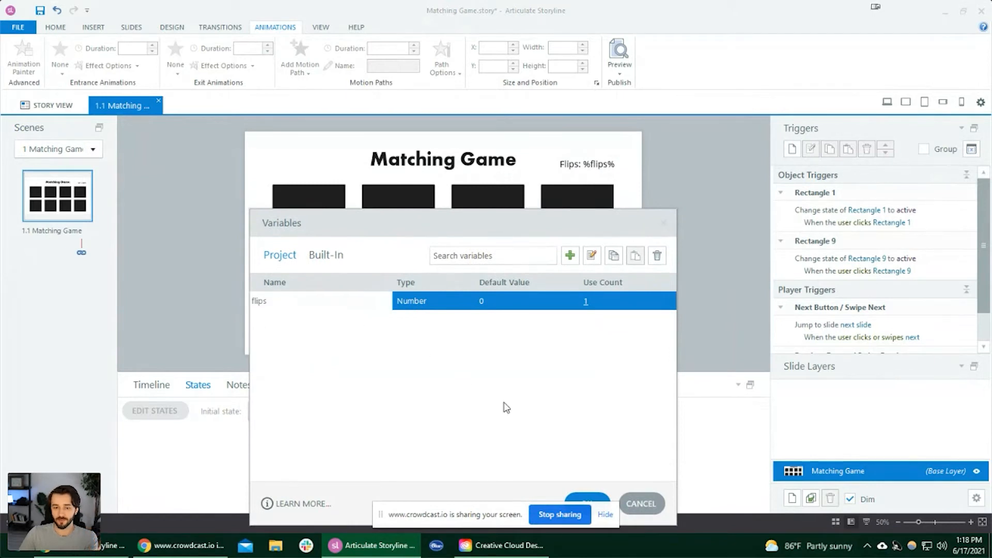
pyautogui.click(639, 503)
# Move the flips counter text box up to a Y position of 64 px, level with the slide title.
pyautogui.scroll(1, 558, 155)
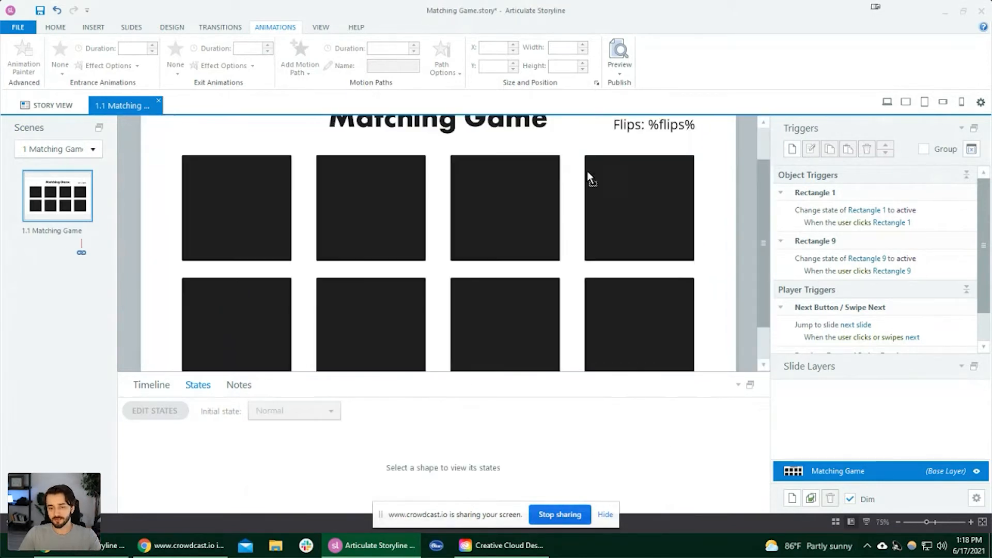
pyautogui.scroll(1, 578, 173)
pyautogui.click(671, 172)
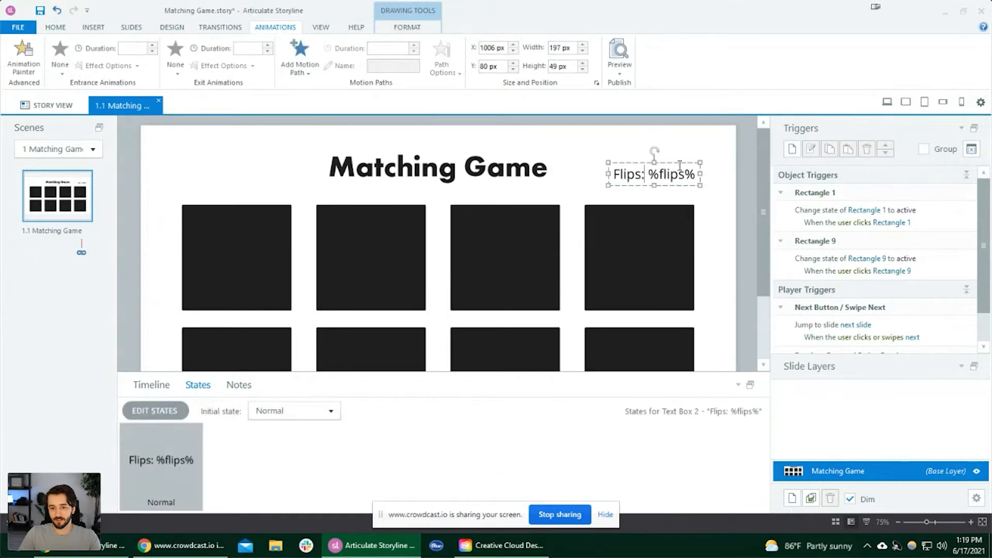
pyautogui.moveTo(680, 166); pyautogui.dragTo(678, 159)
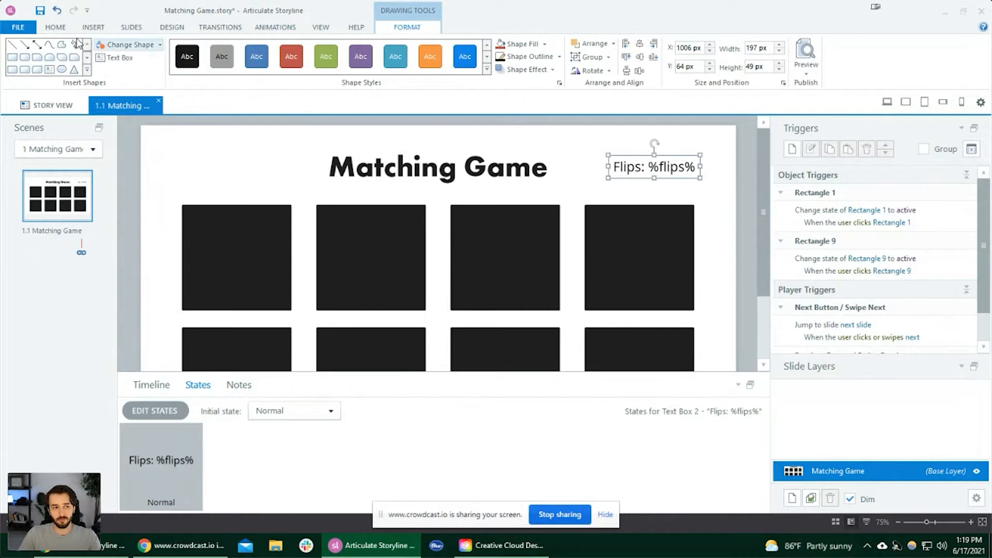
# Format the flips counter text in Futura PT Book at size 24.
pyautogui.click(55, 27)
pyautogui.click(270, 48)
pyautogui.write('Futur')
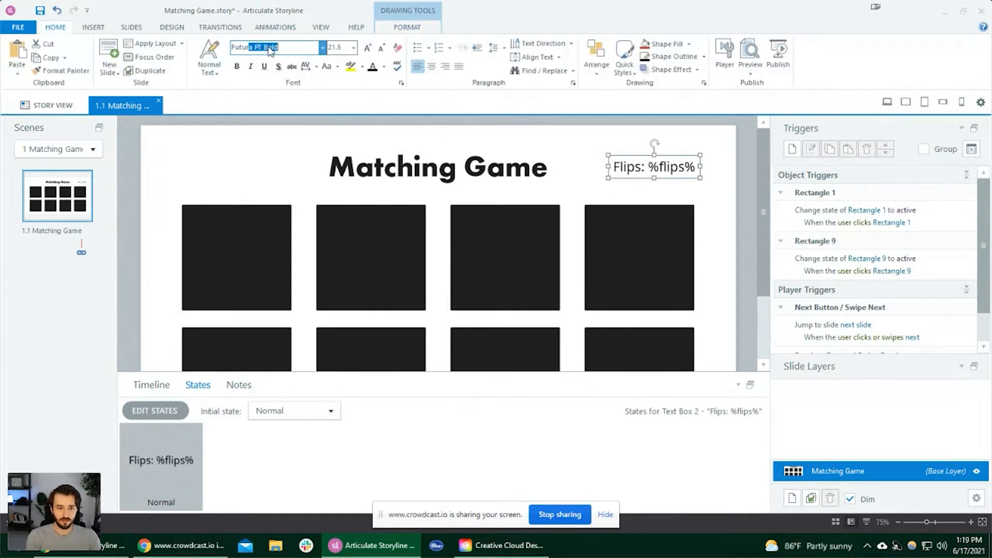
pyautogui.write('a pt book')
pyautogui.press('Return')
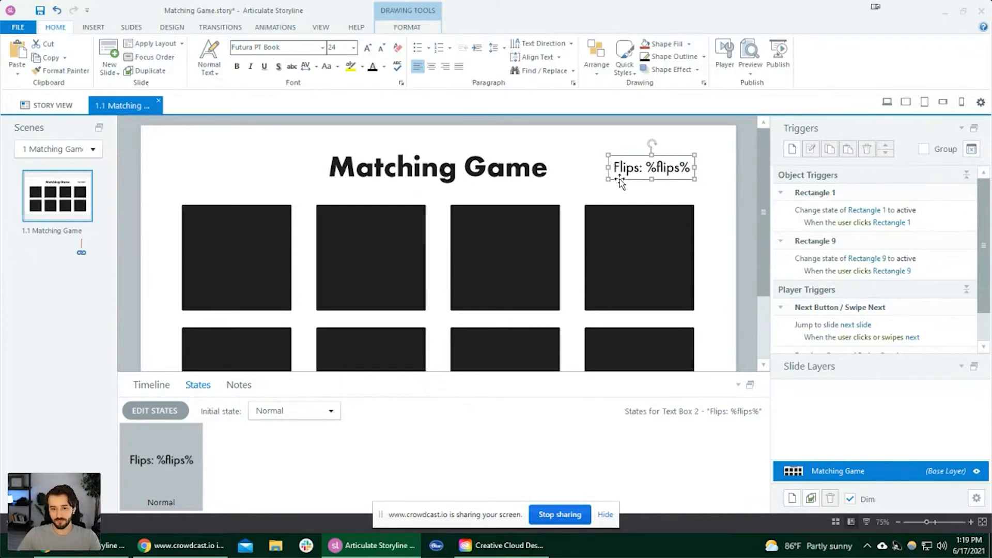
# Set the flips counter text to size 18.
pyautogui.click(333, 47)
pyautogui.write('18')
pyautogui.press('Return')
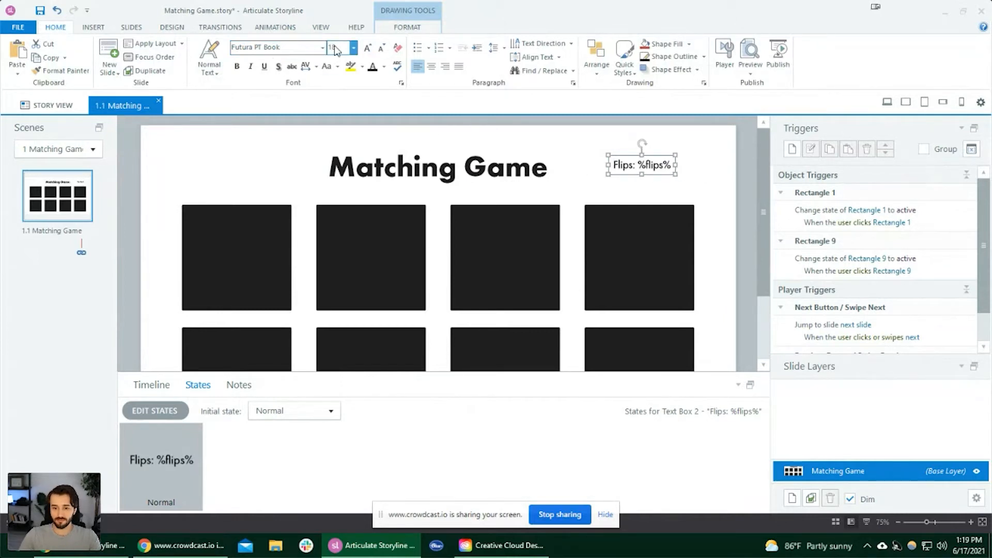
# Nudge the flips counter text box down slightly, and align it with the slide title by their vertical middles.
pyautogui.click(665, 186)
pyautogui.click(646, 165)
pyautogui.moveTo(627, 175); pyautogui.dragTo(627, 180)
pyautogui.keyDown('shift'); pyautogui.click(532, 170); pyautogui.keyUp('shift')
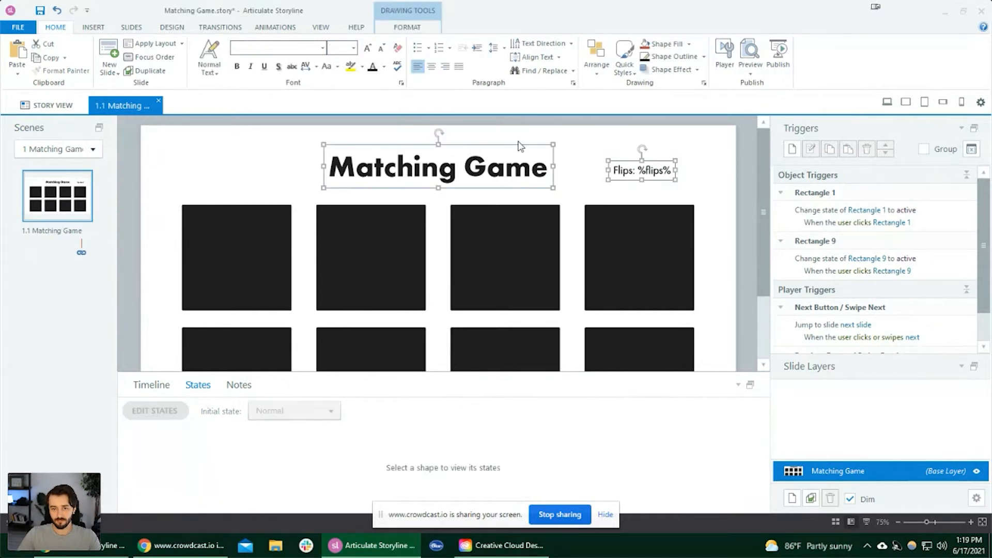
pyautogui.click(424, 27)
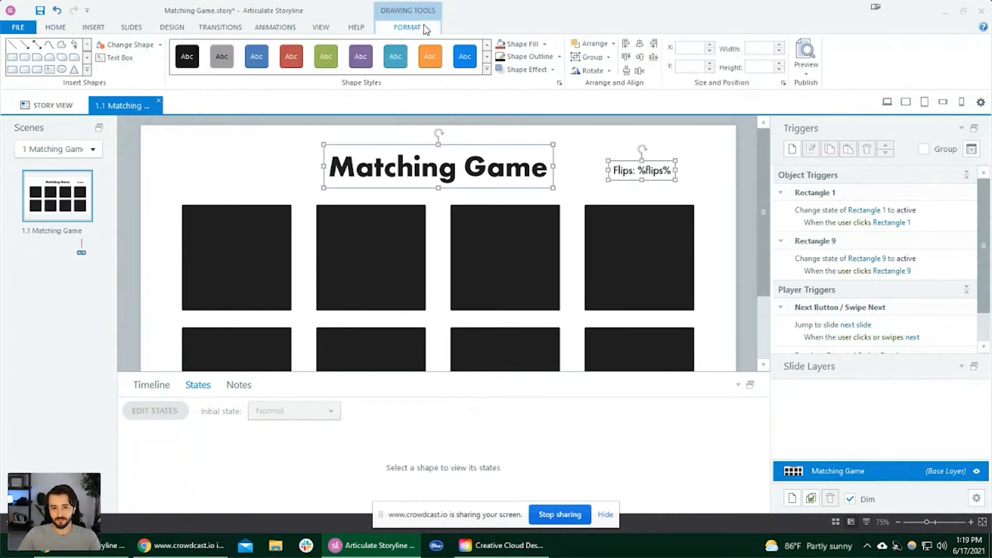
pyautogui.click(639, 57)
pyautogui.click(702, 186)
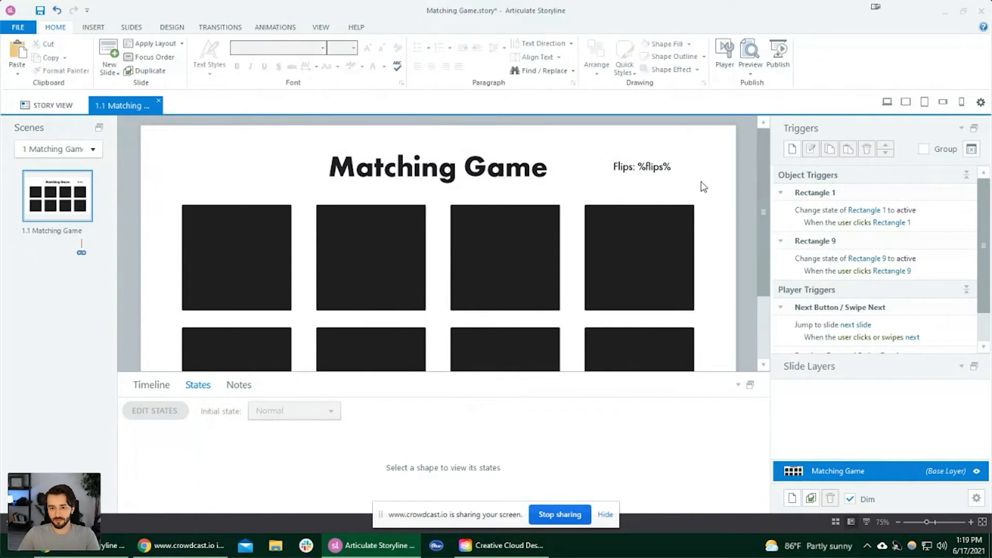
# Try aligning the flips counter text box to the bottom edge of the slide title.
pyautogui.click(632, 167)
pyautogui.click(635, 189)
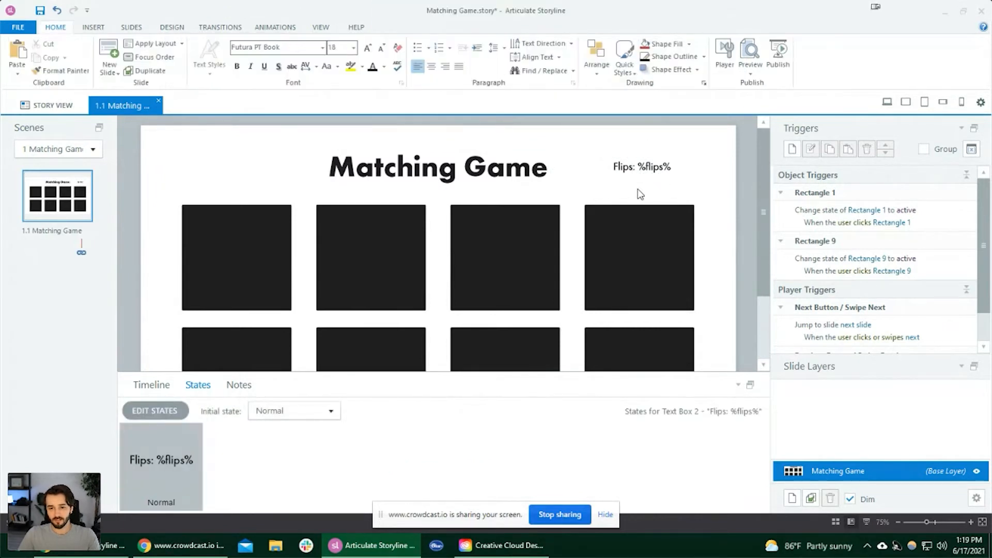
pyautogui.click(634, 168)
pyautogui.keyDown('shift'); pyautogui.click(537, 166); pyautogui.keyUp('shift')
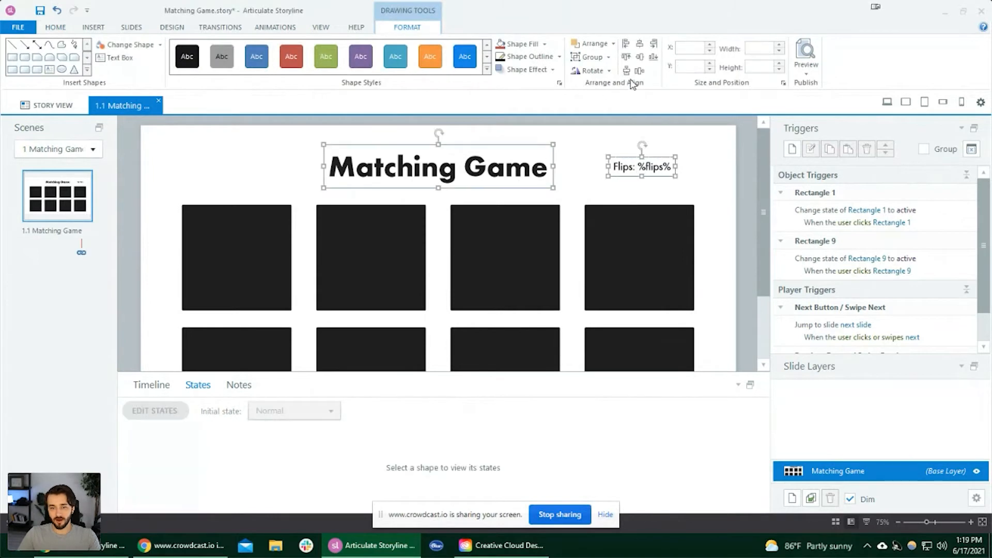
pyautogui.click(654, 57)
pyautogui.click(720, 192)
pyautogui.scroll(-2, 644, 213)
pyautogui.scroll(1, 629, 199)
pyautogui.scroll(1, 632, 161)
pyautogui.click(636, 186)
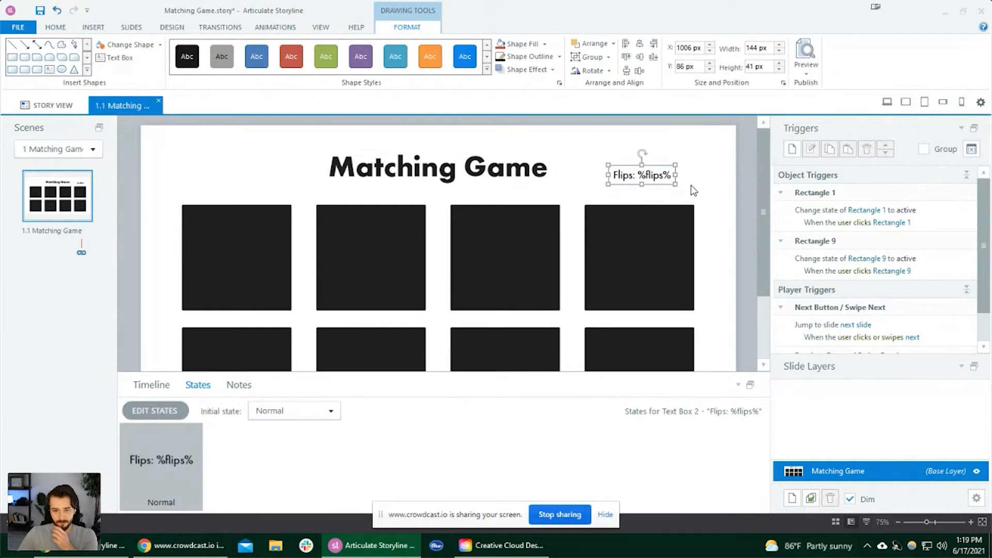
pyautogui.click(690, 185)
# Align the flips counter text box to the vertical middle of the Matching Game title.
pyautogui.click(641, 175)
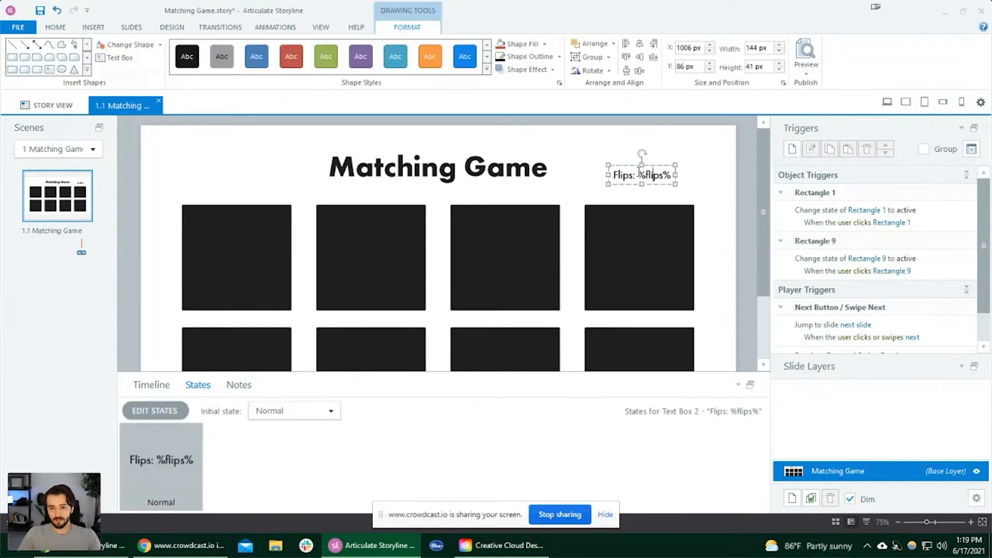
pyautogui.keyDown('shift'); pyautogui.click(483, 178); pyautogui.keyUp('shift')
pyautogui.click(640, 58)
pyautogui.click(693, 188)
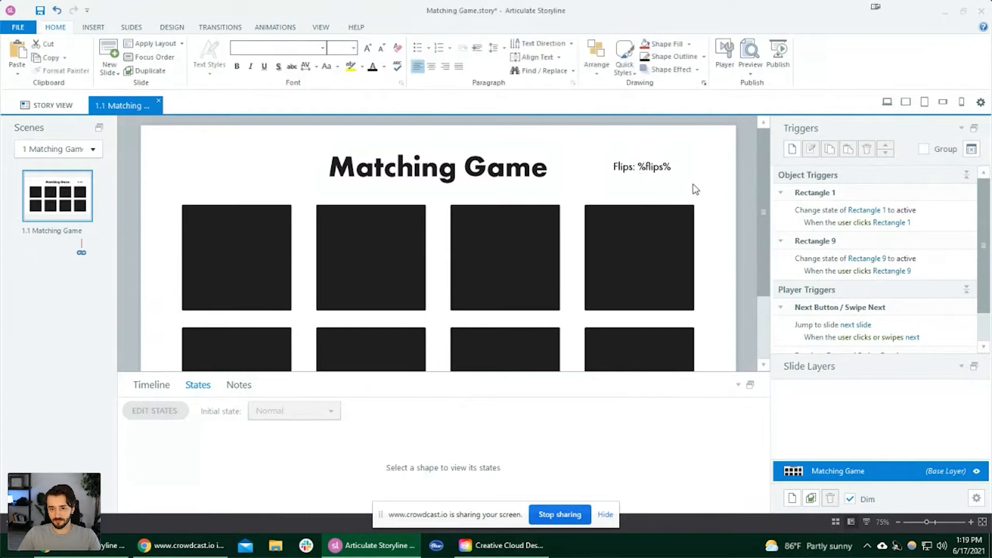
pyautogui.click(644, 171)
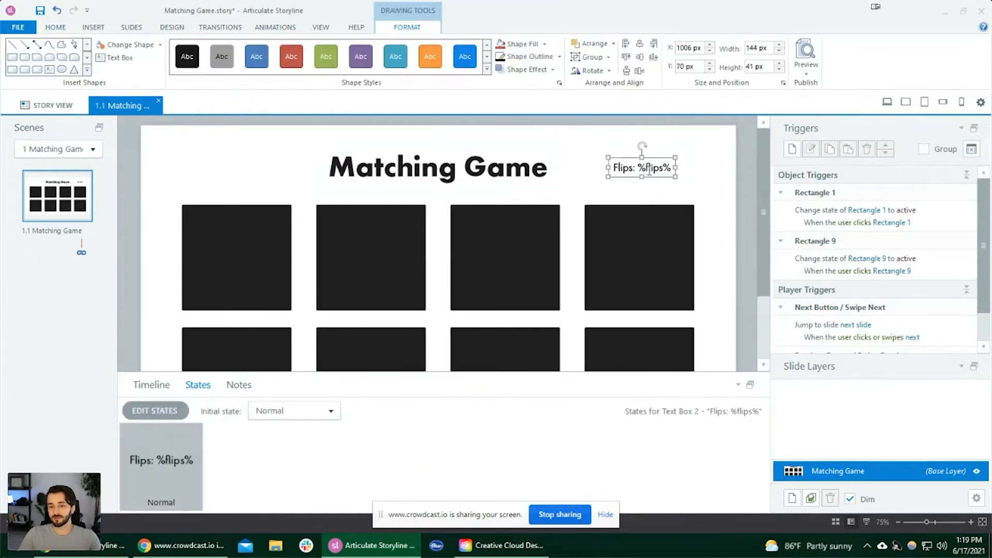
# Preview the slide to check how the flips counter displays, and close the preview.
pyautogui.click(684, 181)
pyautogui.scroll(-2, 684, 180)
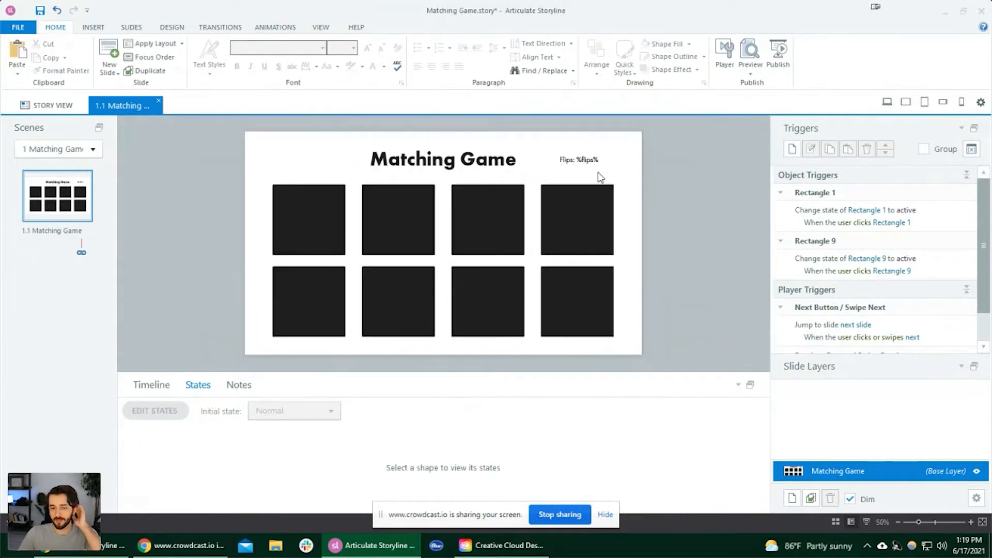
pyautogui.click(886, 102)
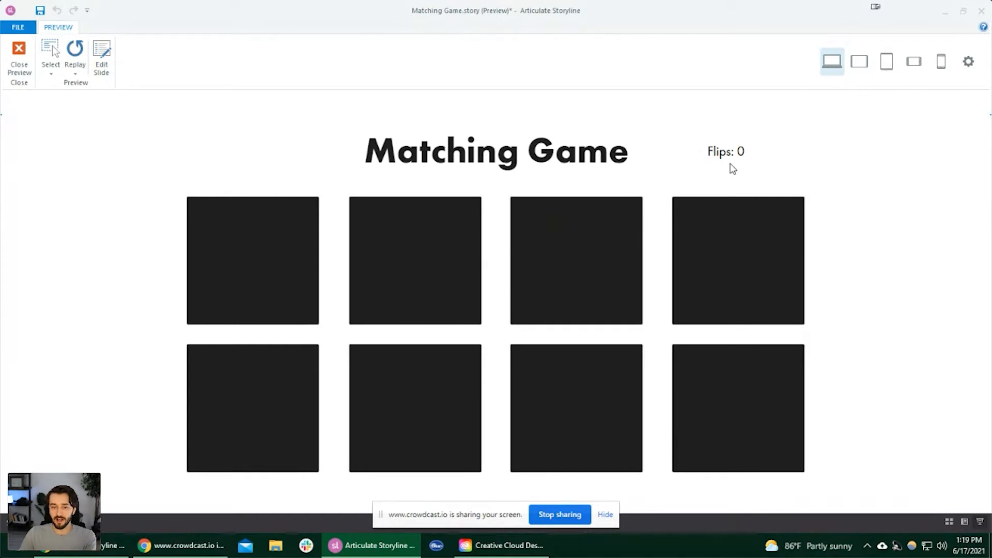
pyautogui.click(19, 56)
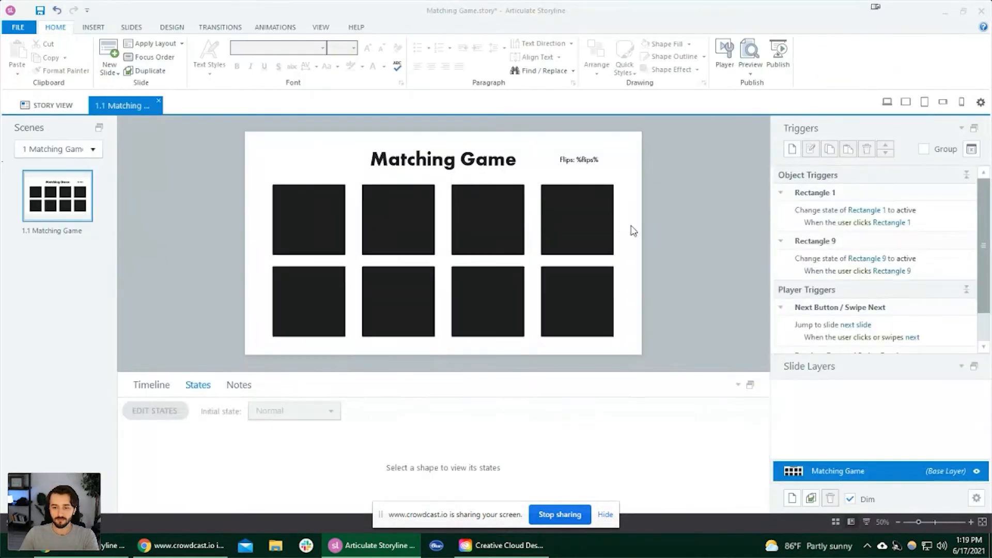
# Start a new trigger on the first card of the top row with Adjust variable as its action.
pyautogui.click(791, 149)
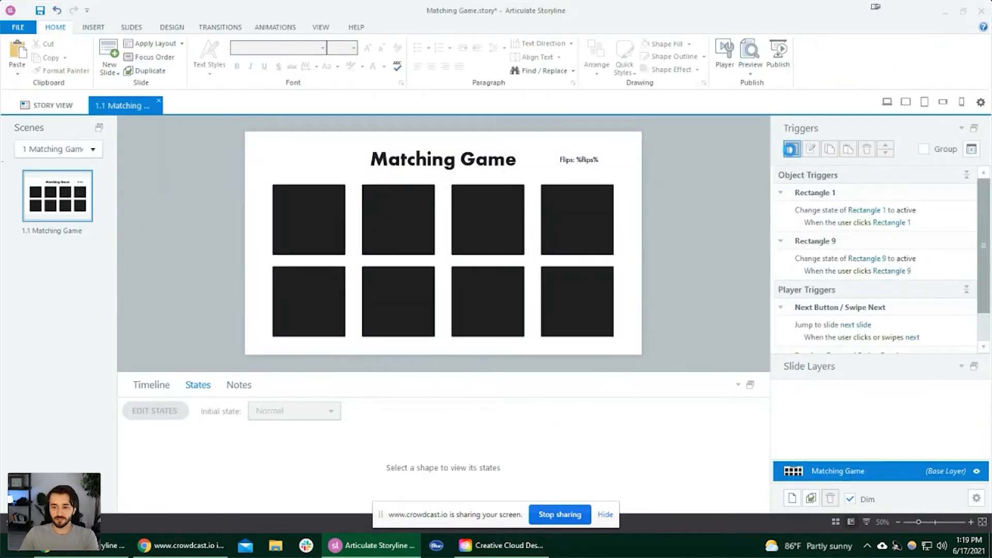
pyautogui.click(723, 352)
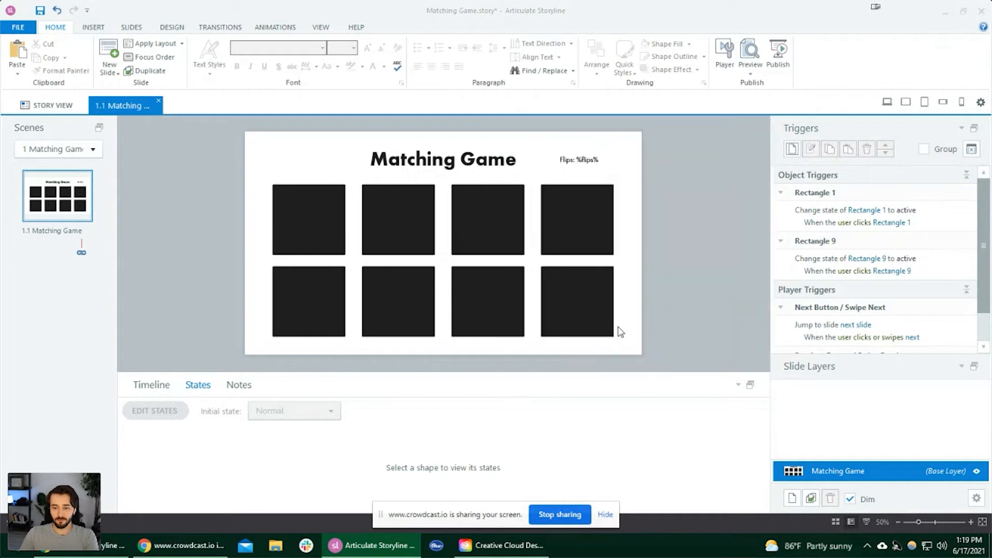
pyautogui.click(326, 218)
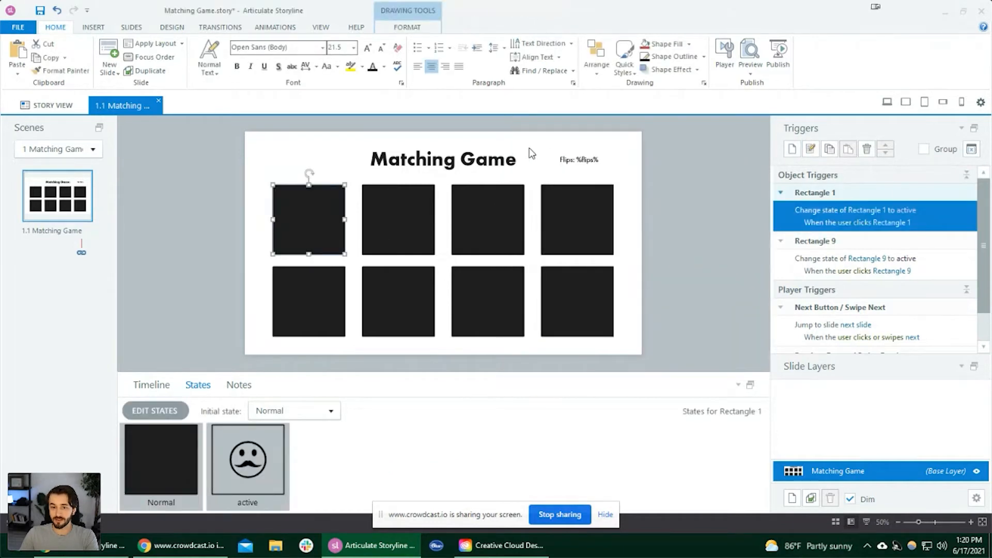
pyautogui.click(792, 149)
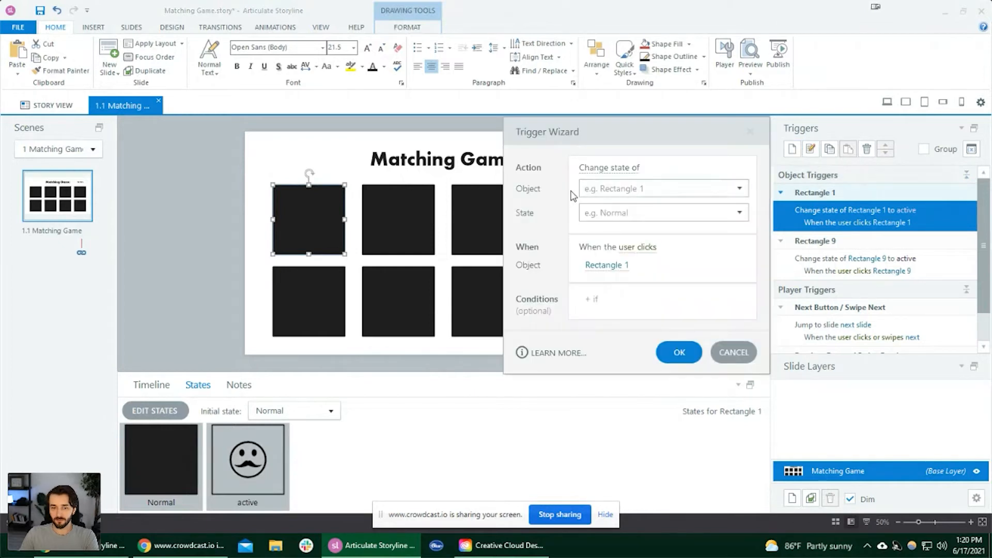
pyautogui.click(625, 169)
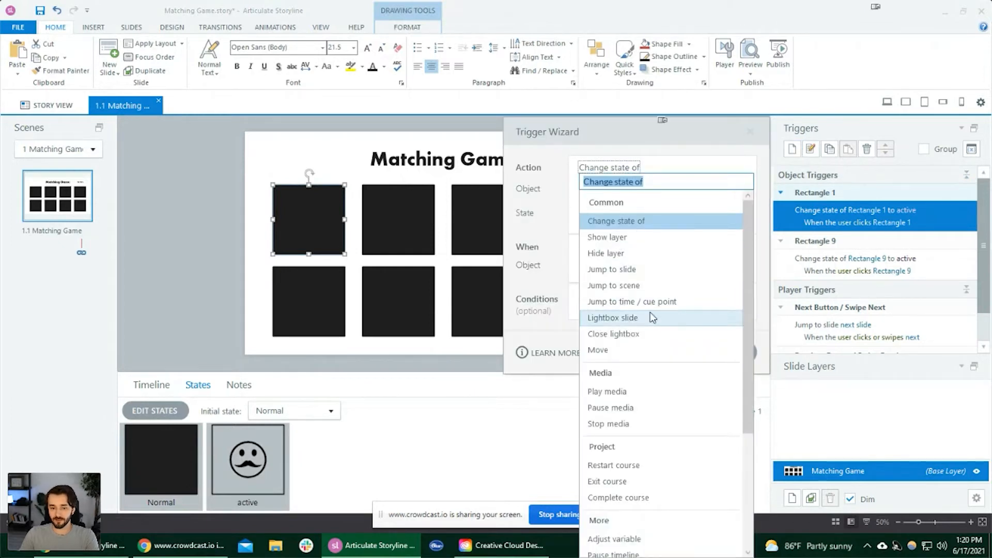
pyautogui.scroll(-3, 637, 450)
pyautogui.scroll(-3, 637, 449)
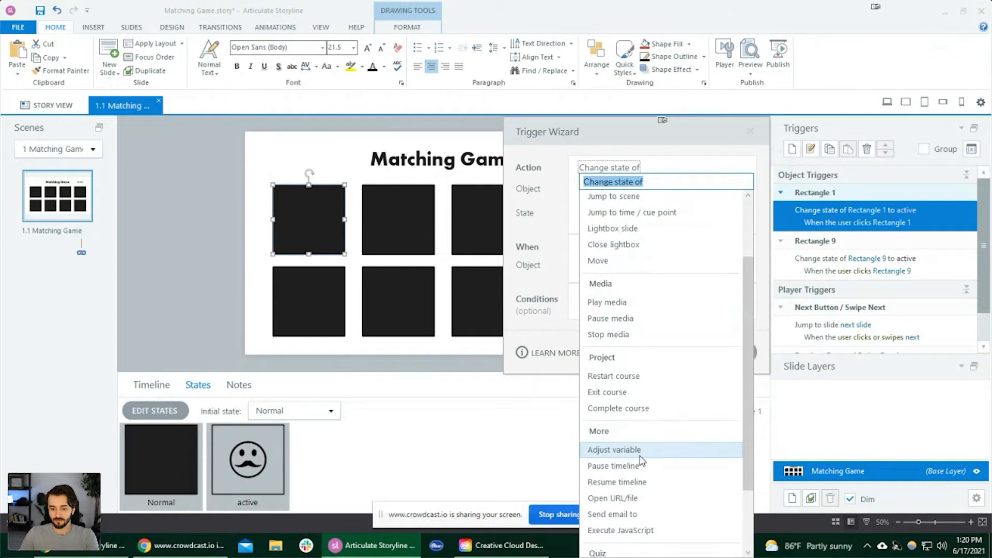
pyautogui.click(637, 453)
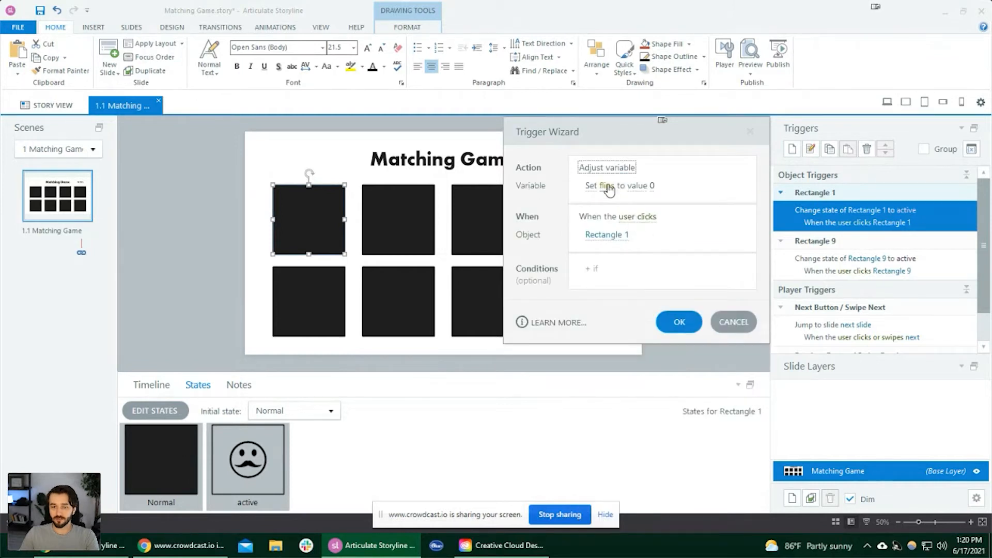
# Make the trigger add 1 to the flips variable when Rectangle 1 is clicked, and save it.
pyautogui.click(590, 186)
pyautogui.click(616, 267)
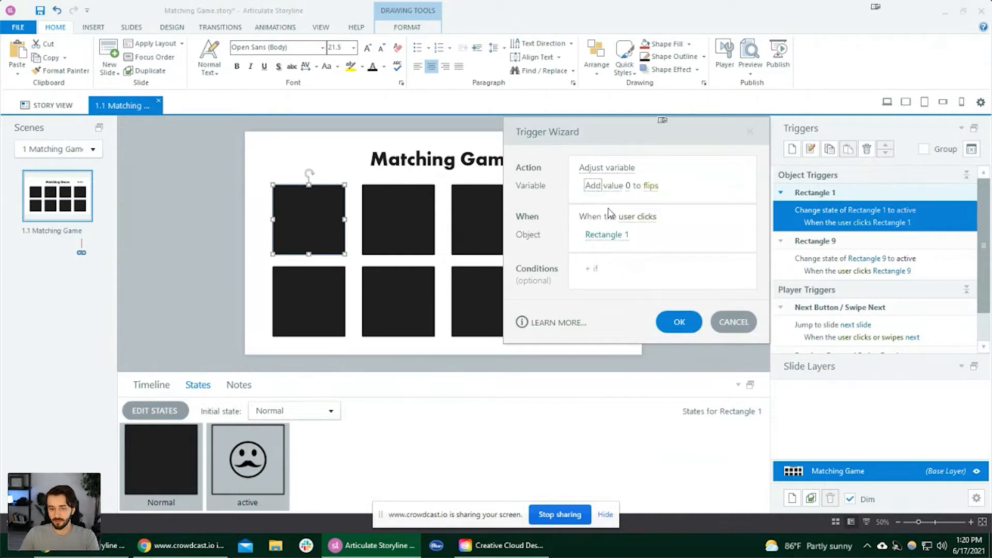
pyautogui.click(629, 186)
pyautogui.write('1')
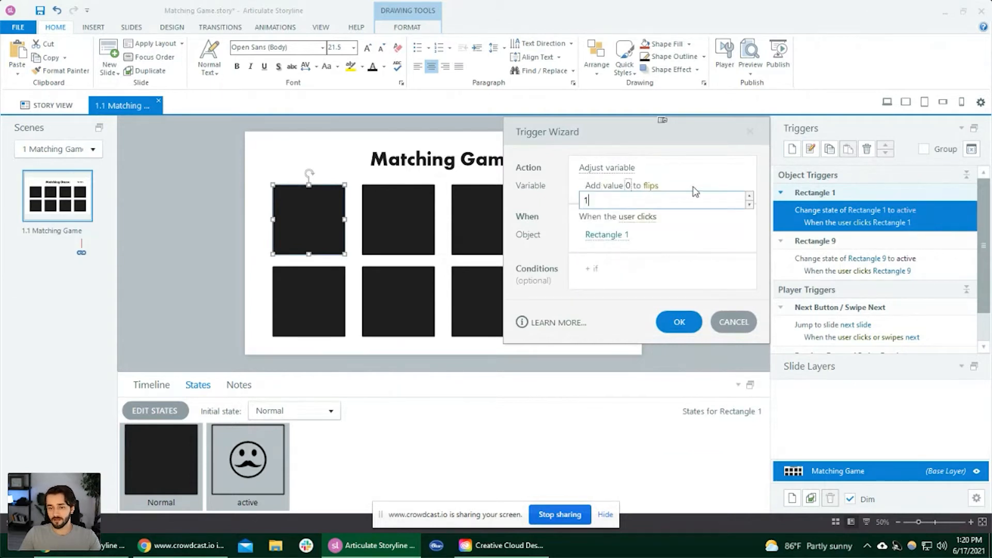
pyautogui.press('Return')
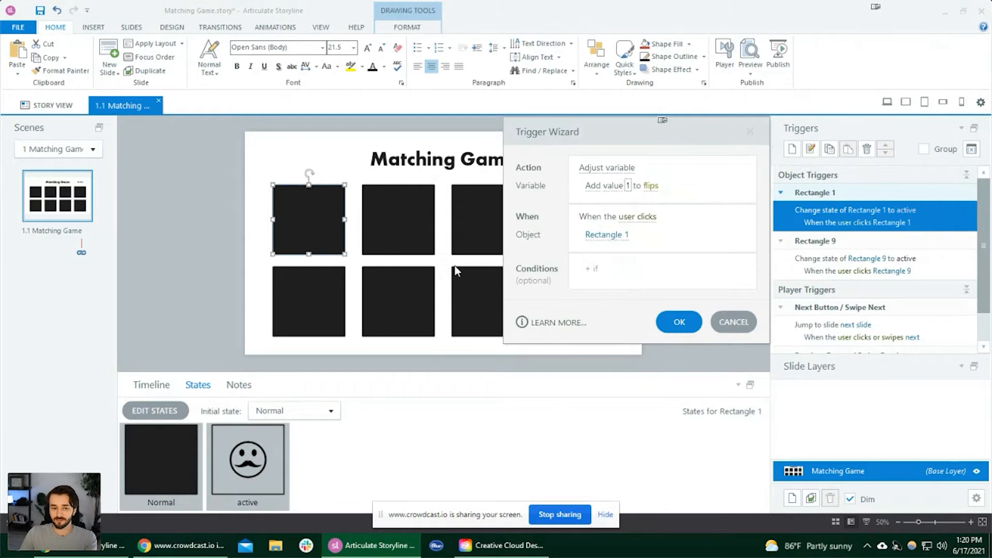
pyautogui.click(678, 323)
# Preview the slide and test the flips counter by flipping the first card and selecting it repeatedly.
pyautogui.click(888, 103)
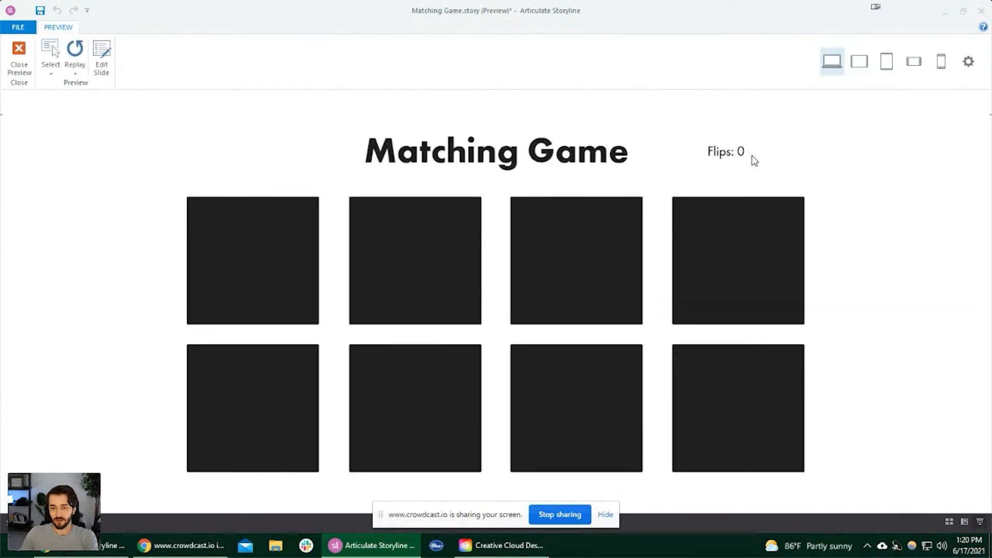
pyautogui.click(242, 255)
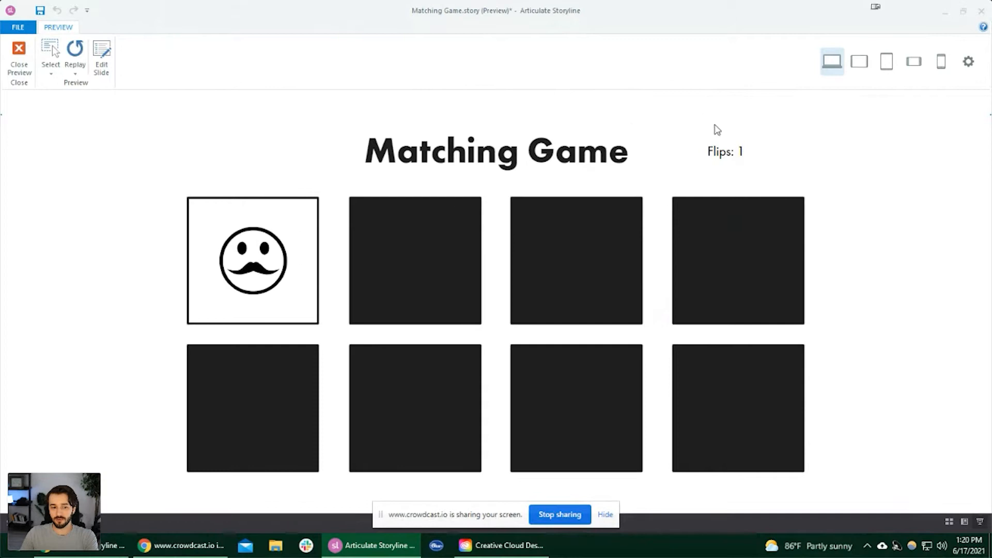
pyautogui.click(281, 254)
pyautogui.click(279, 253)
pyautogui.click(279, 253)
pyautogui.click(279, 253)
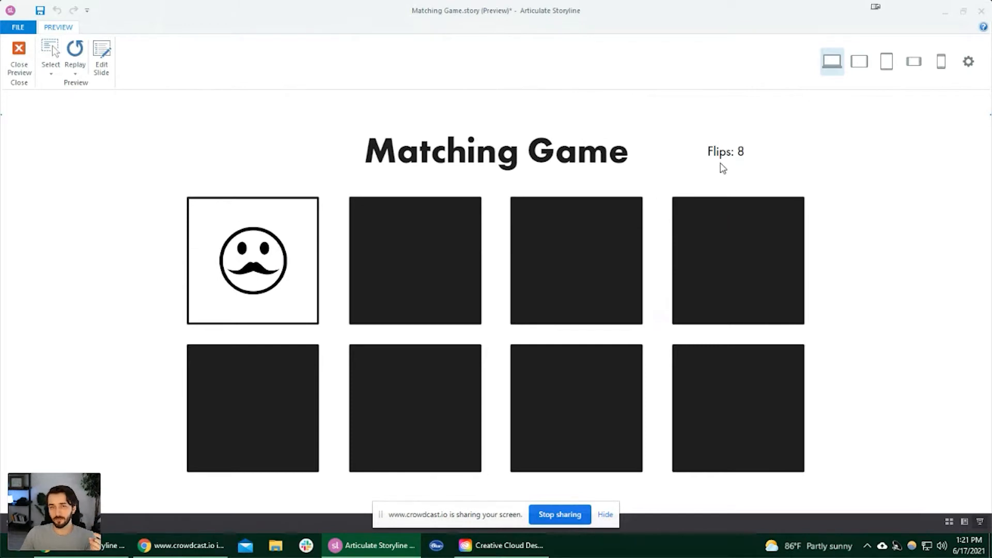
pyautogui.click(286, 274)
pyautogui.click(287, 273)
pyautogui.click(287, 273)
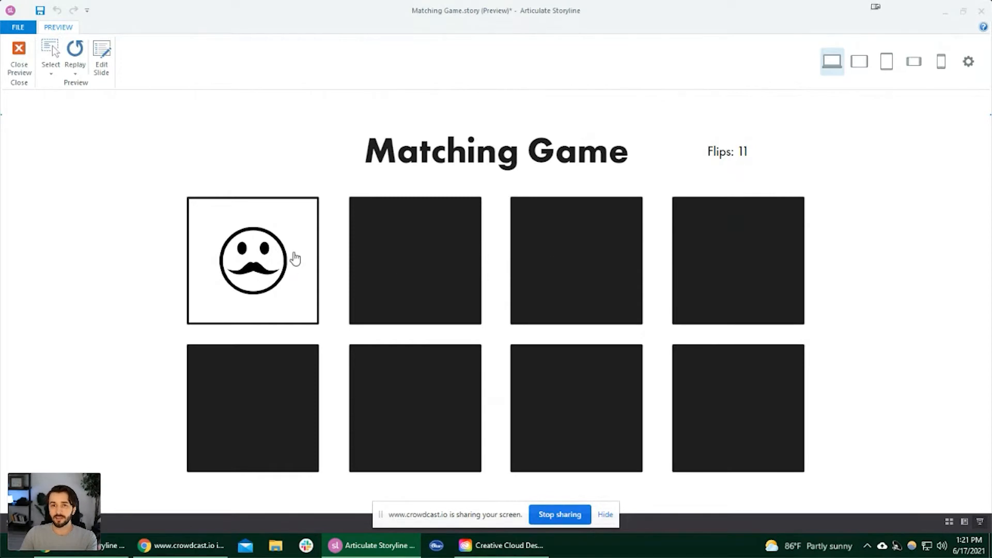
pyautogui.click(289, 253)
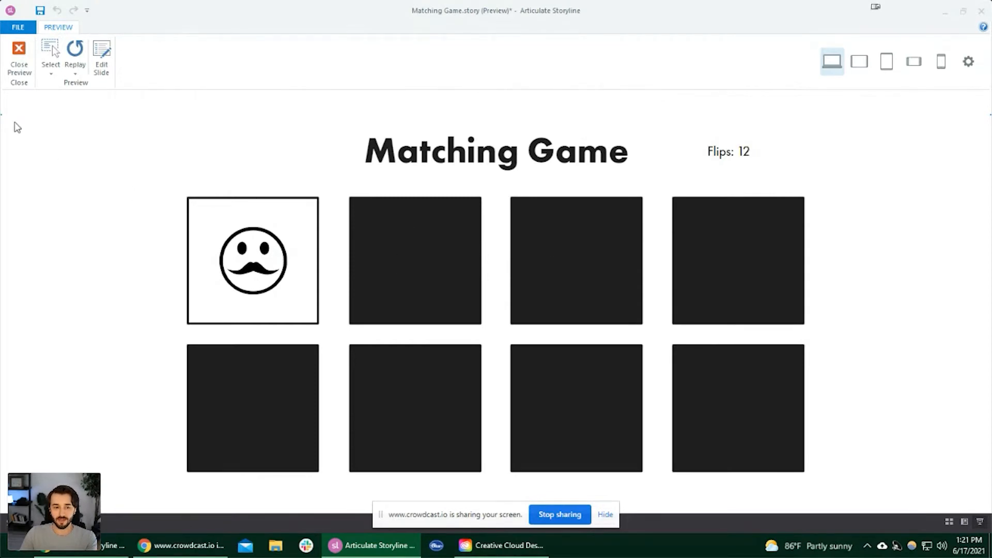
pyautogui.click(19, 57)
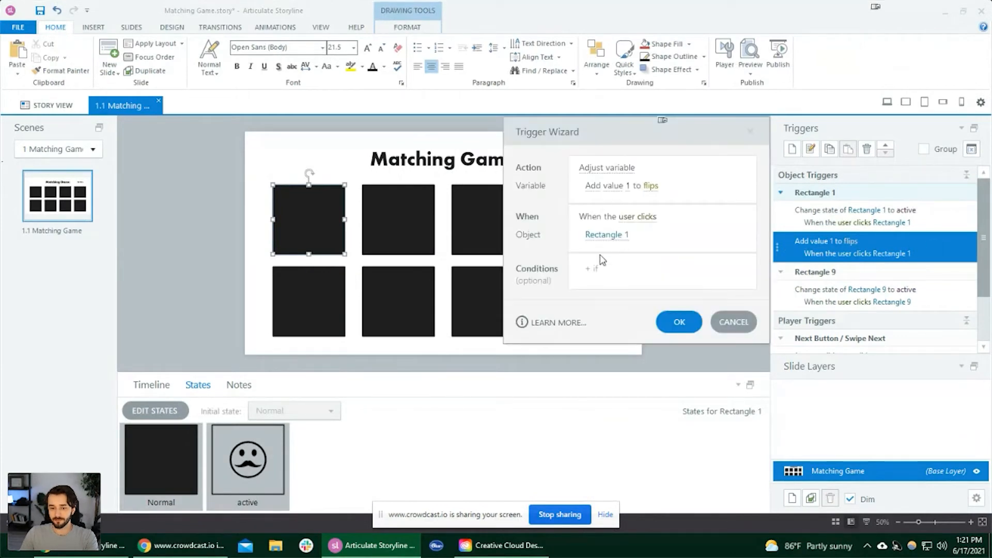
# Add a condition to the flips trigger so it runs only if the state of Rectangle 1 is Normal.
pyautogui.click(612, 269)
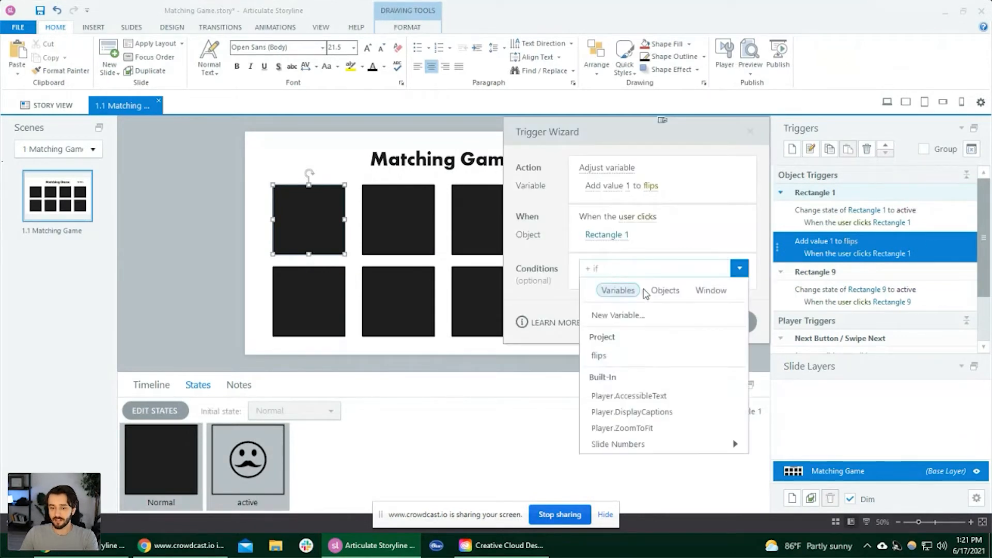
pyautogui.click(665, 291)
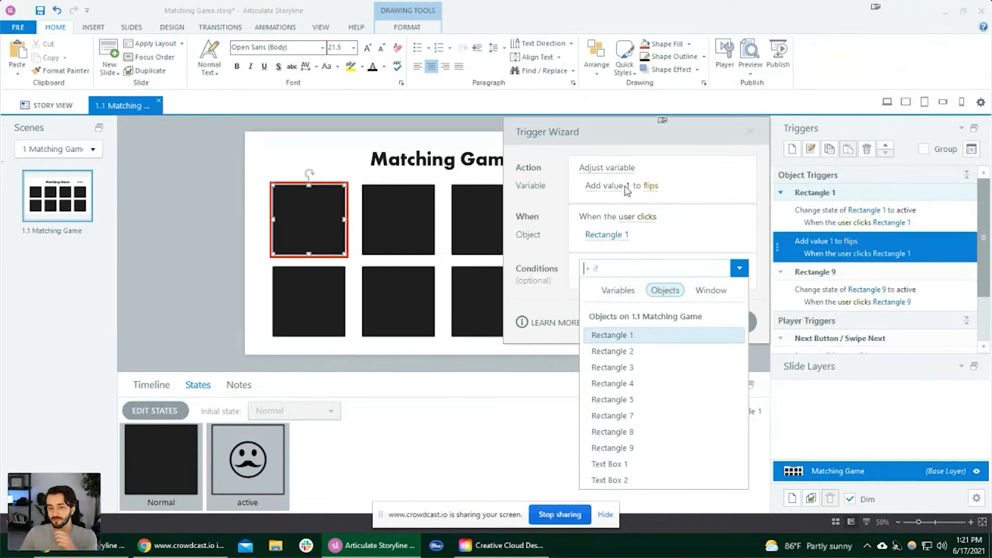
pyautogui.click(654, 334)
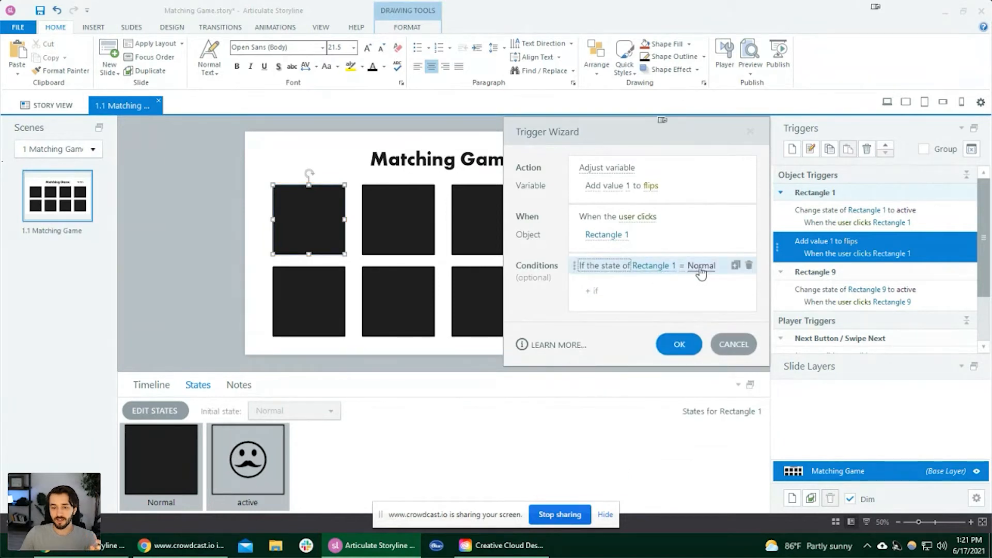
pyautogui.click(680, 340)
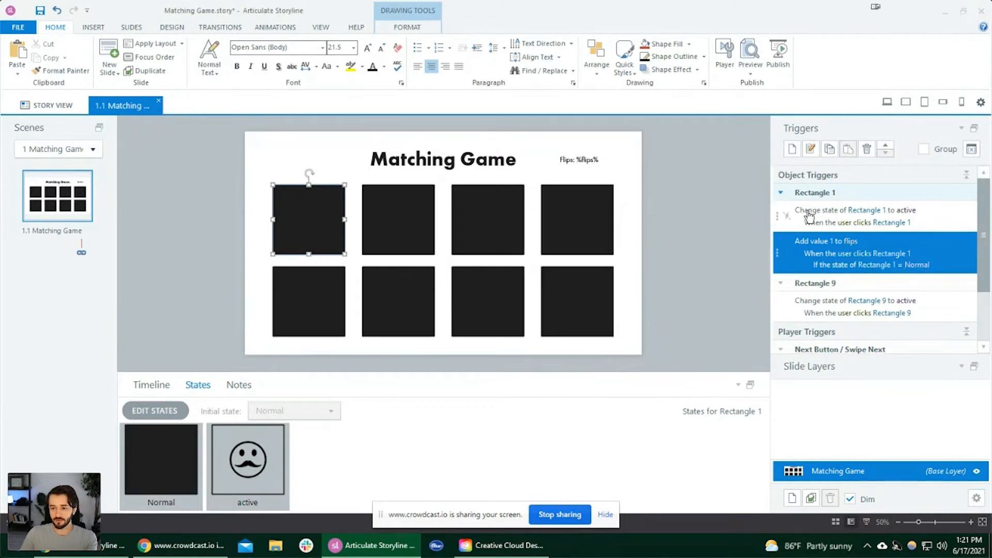
# Review the order of Rectangle 1's state-change trigger and its conditional flips trigger.
pyautogui.click(948, 221)
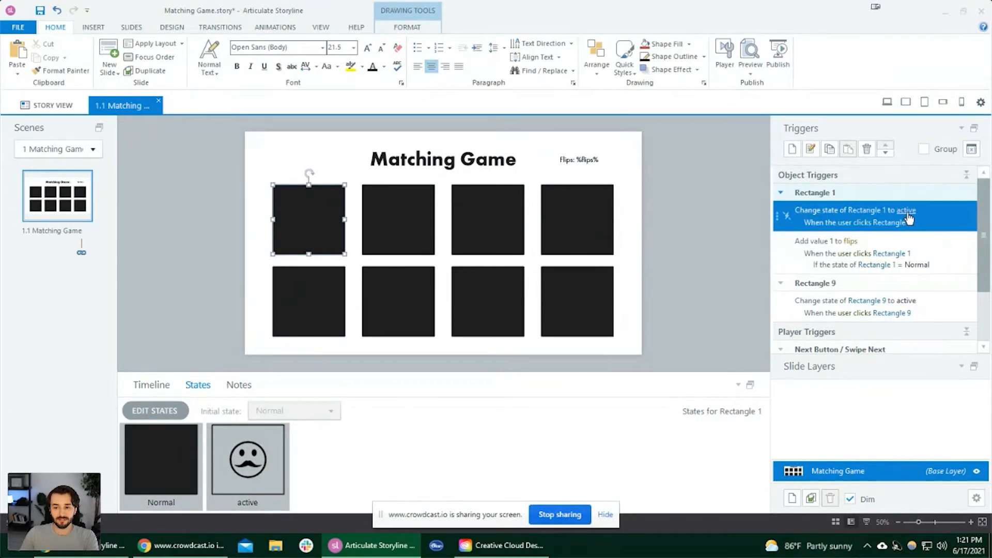
pyautogui.click(937, 254)
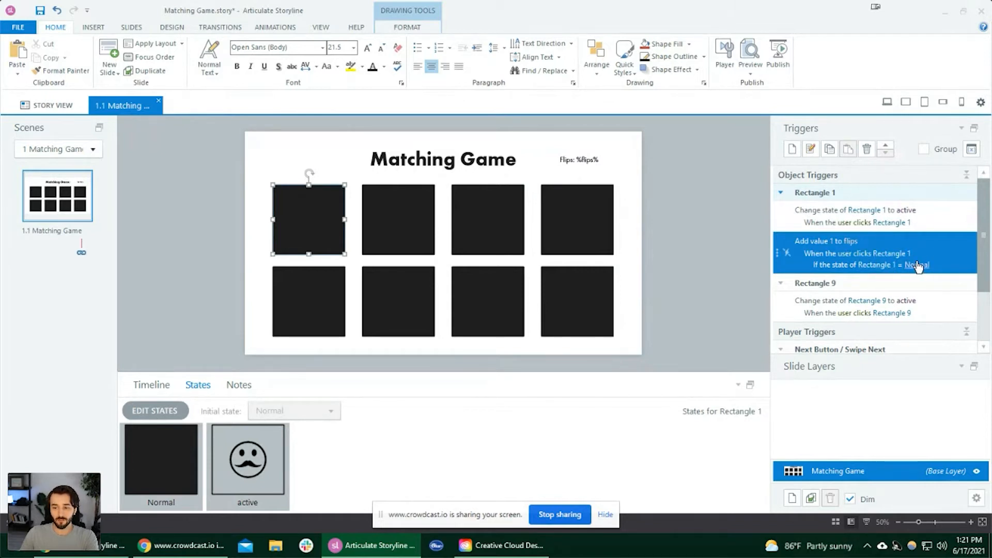
# Preview the slide and flip the first card to test the flips counter with the state-change trigger running first.
pyautogui.click(935, 211)
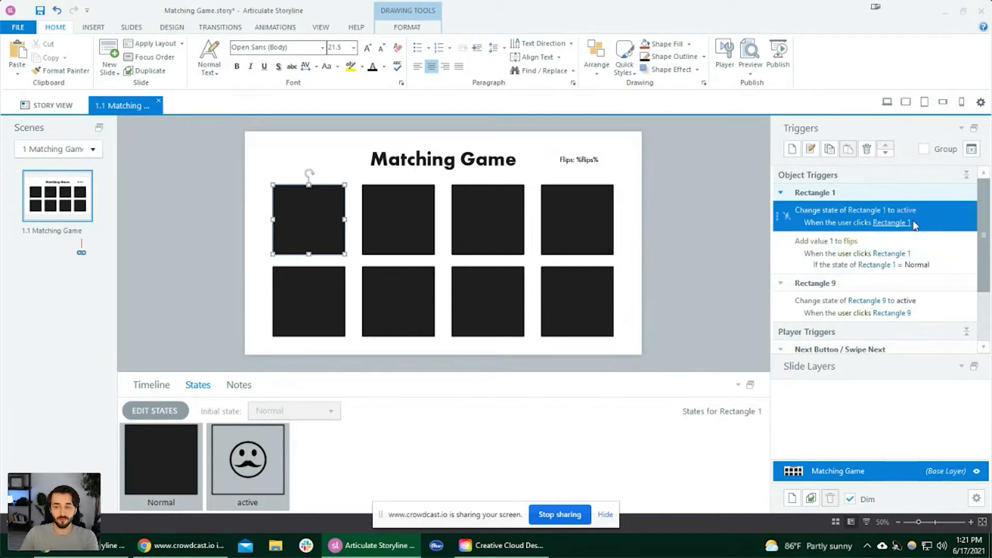
pyautogui.click(886, 102)
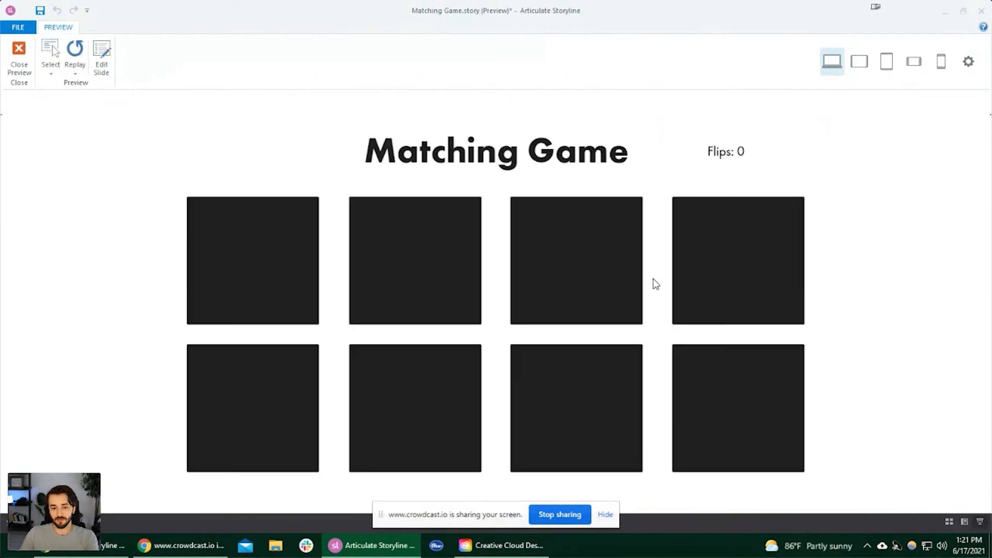
pyautogui.click(279, 274)
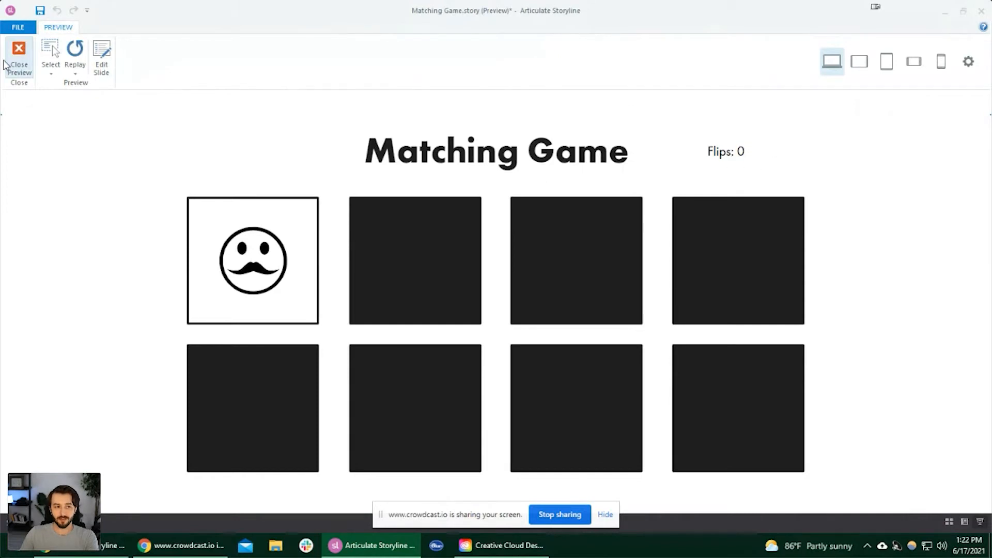
pyautogui.click(31, 66)
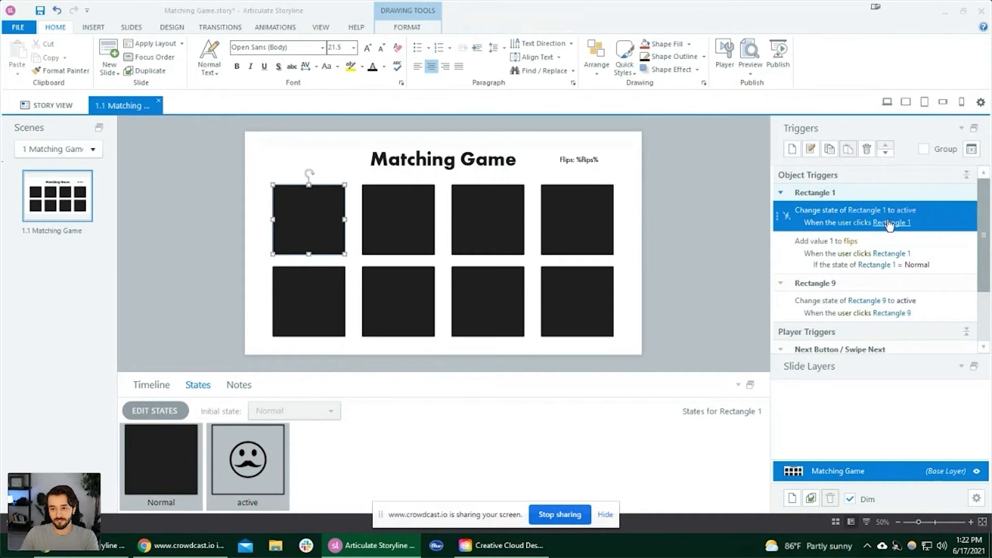
# Move the conditional flips trigger above Rectangle 1's state-change trigger, and test the first card's flip in a preview.
pyautogui.click(956, 252)
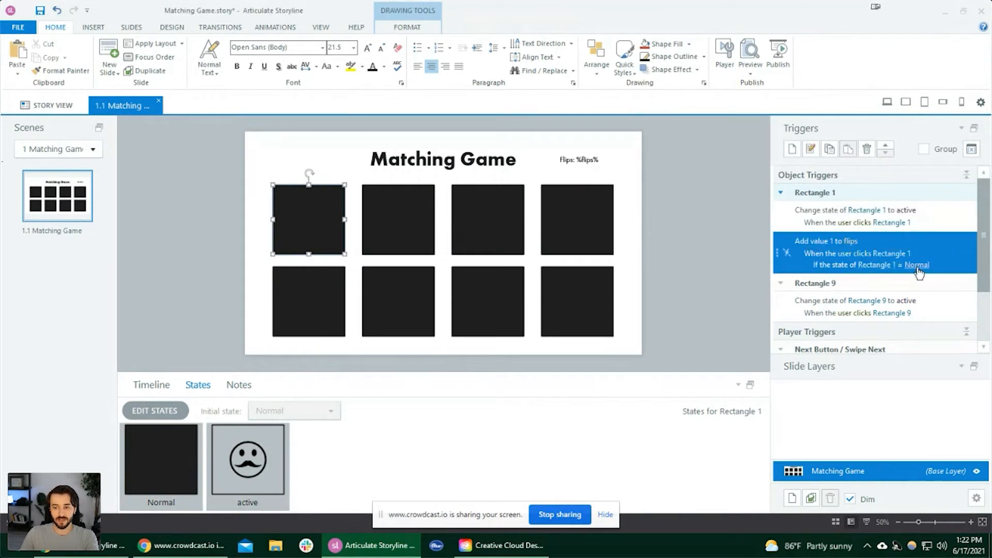
pyautogui.click(884, 145)
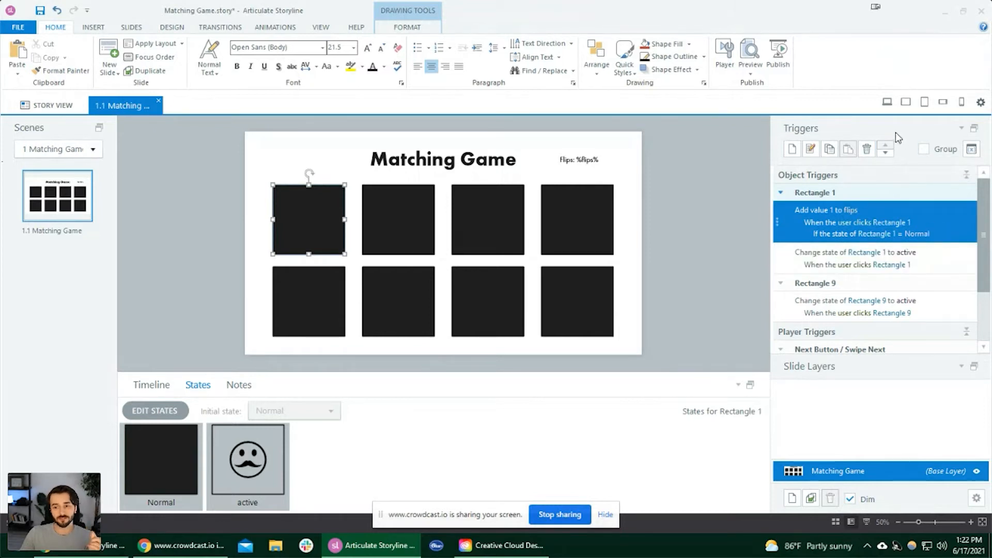
pyautogui.click(886, 102)
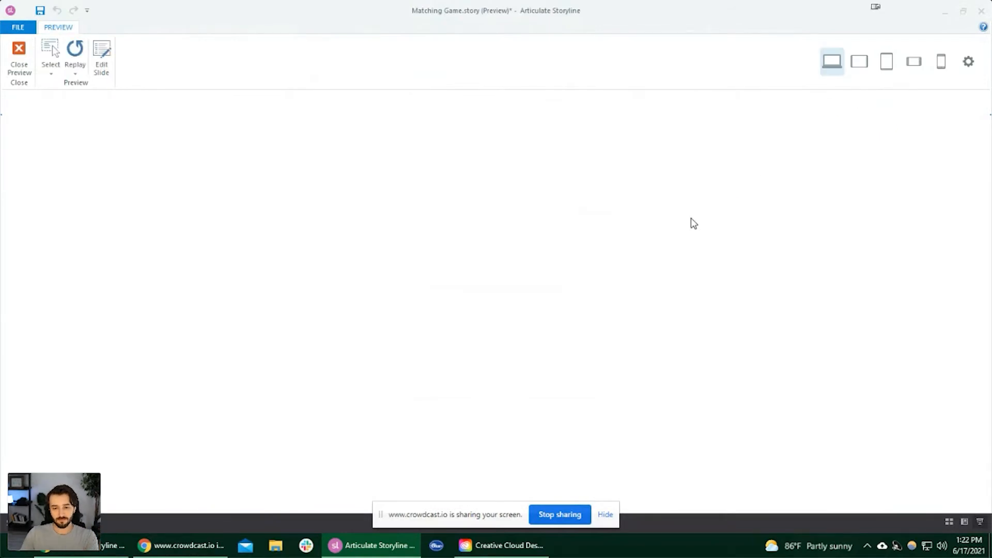
pyautogui.click(284, 224)
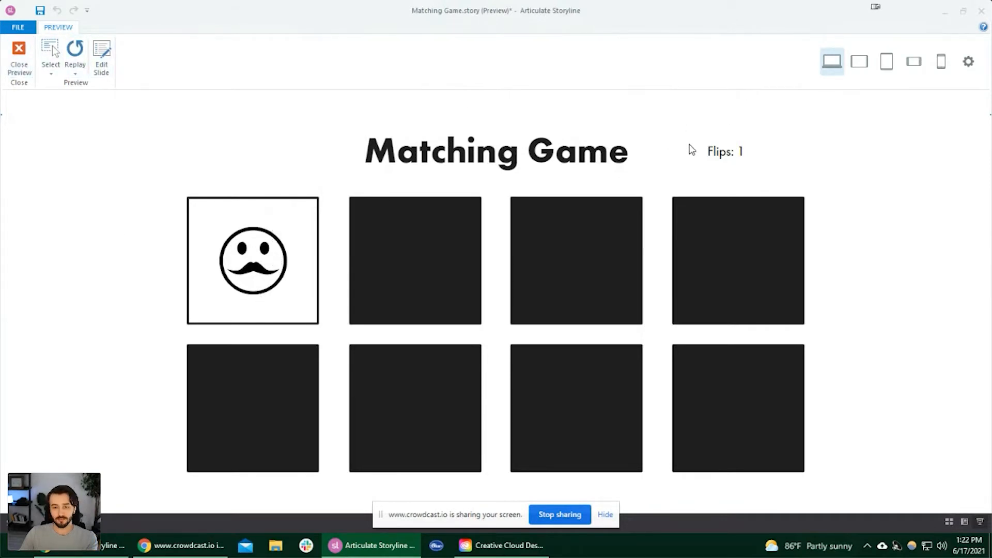
pyautogui.click(18, 67)
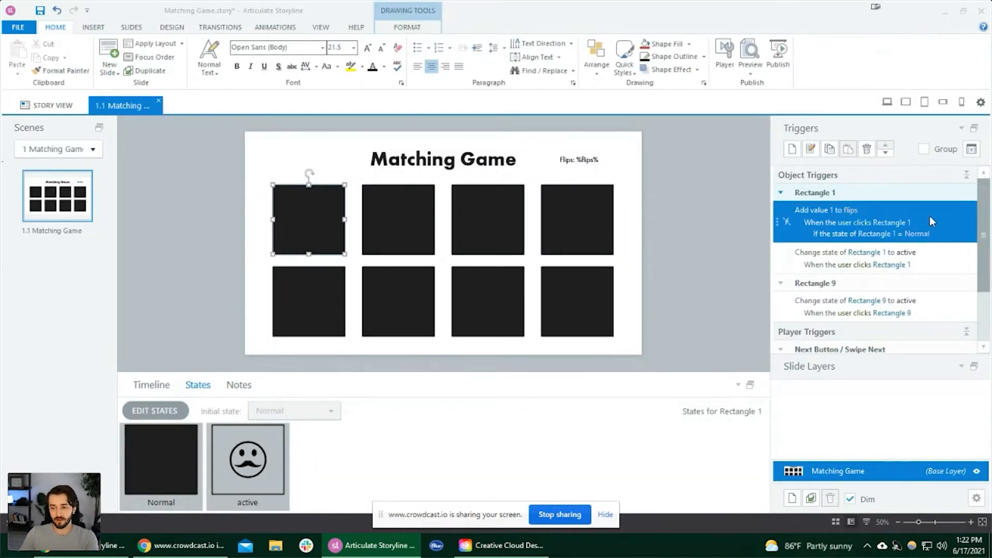
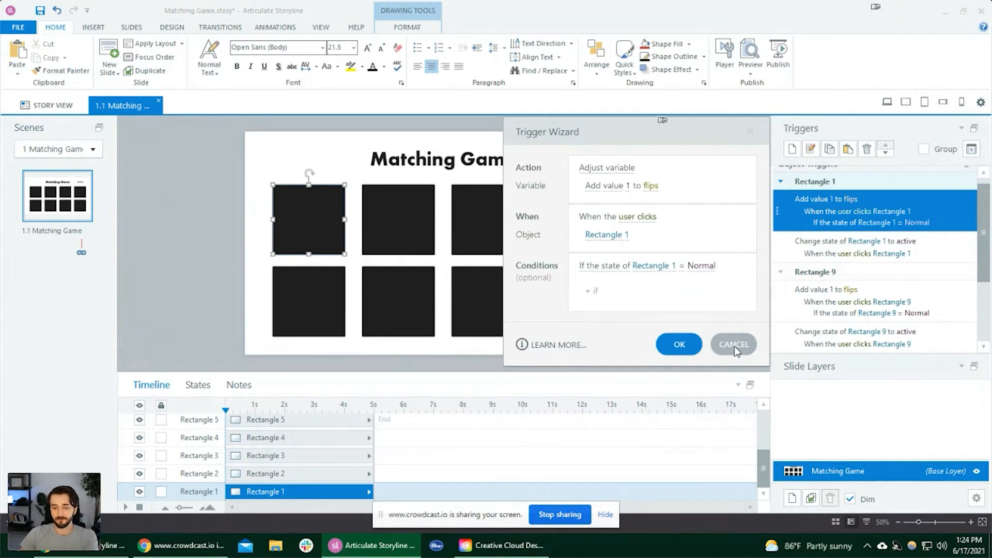
# Create a trigger that changes the state of Rectangle 9 to Hidden when Rectangle 9 is clicked.
pyautogui.click(735, 349)
pyautogui.click(398, 310)
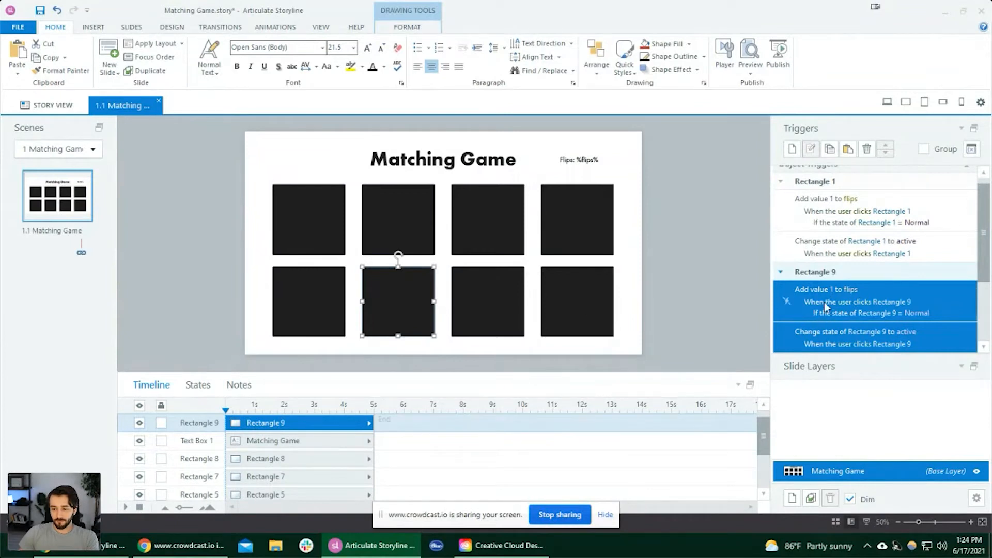
pyautogui.click(791, 151)
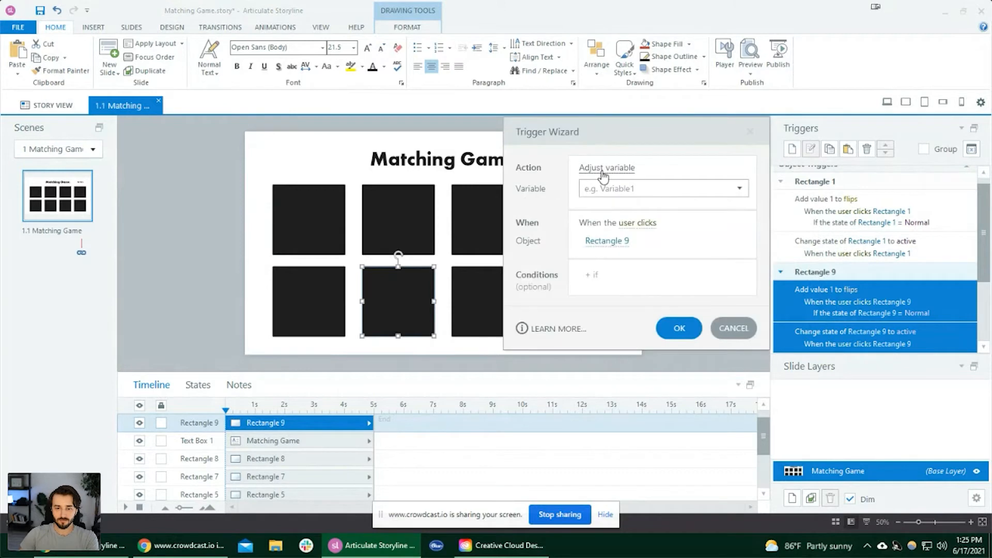
pyautogui.click(607, 173)
pyautogui.click(622, 221)
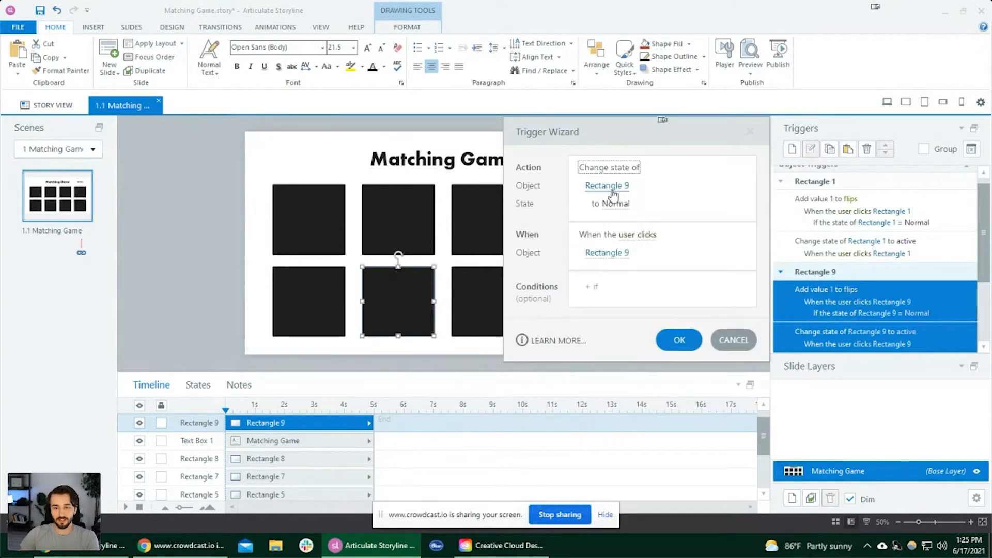
pyautogui.click(622, 204)
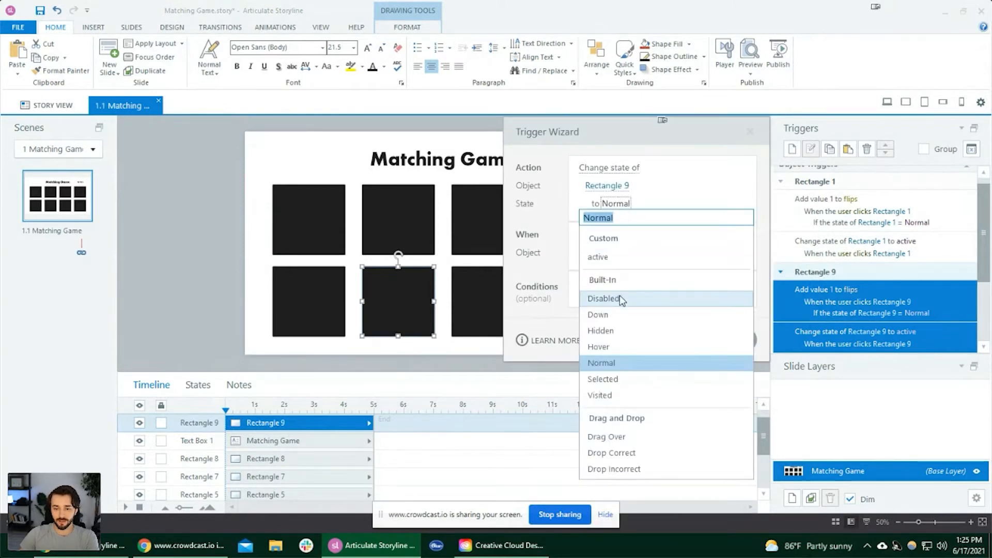
pyautogui.click(613, 332)
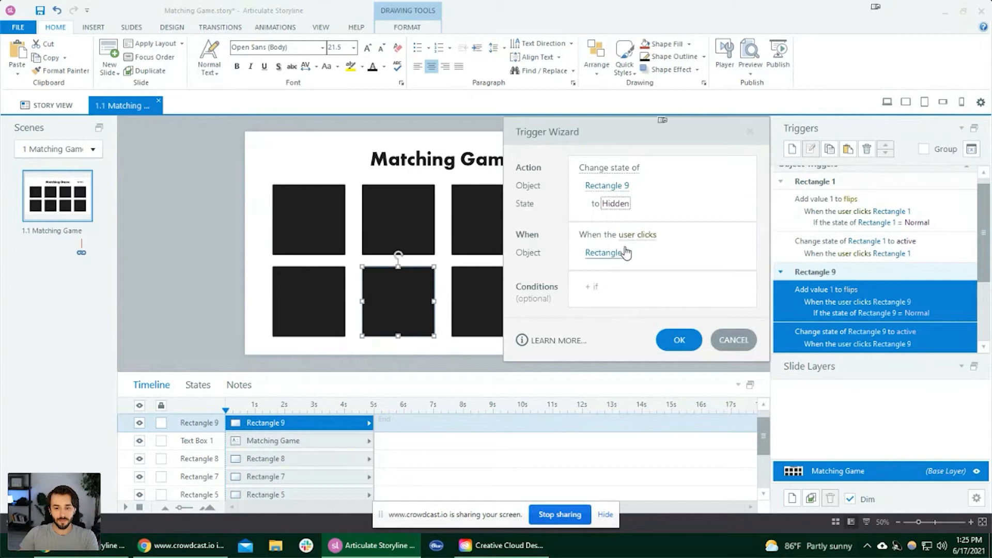
# Add the condition that the state of Rectangle 1 is active to the hiding trigger, and save it.
pyautogui.click(609, 288)
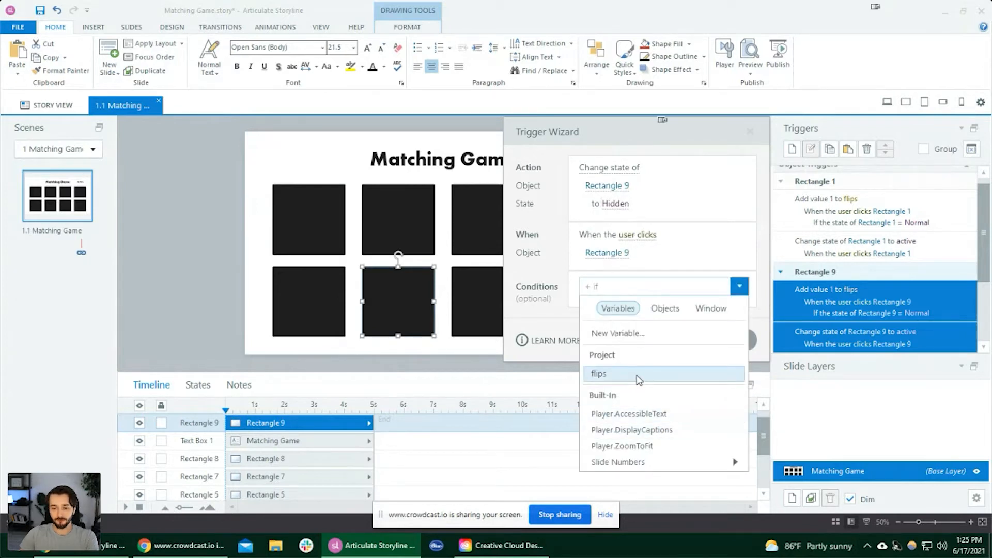
pyautogui.click(666, 308)
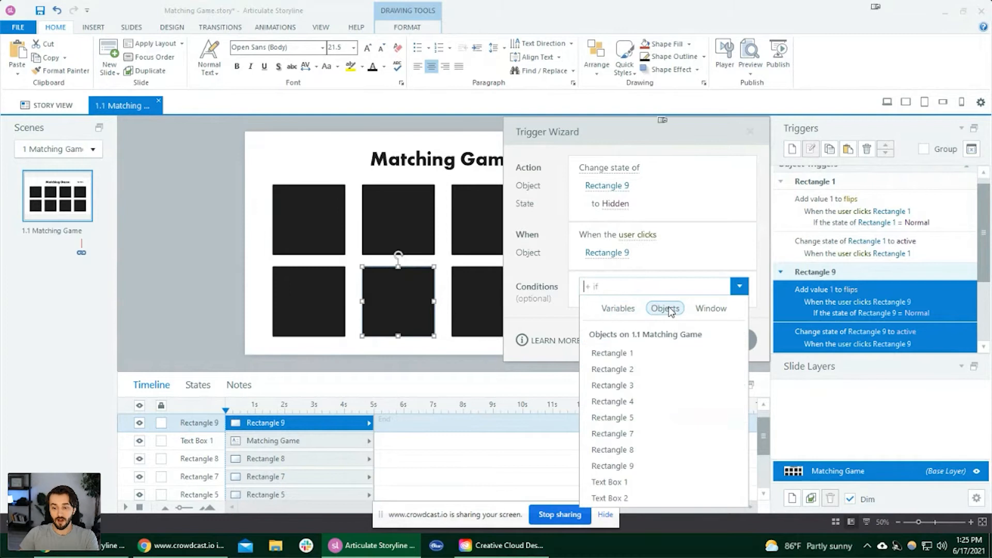
pyautogui.click(648, 353)
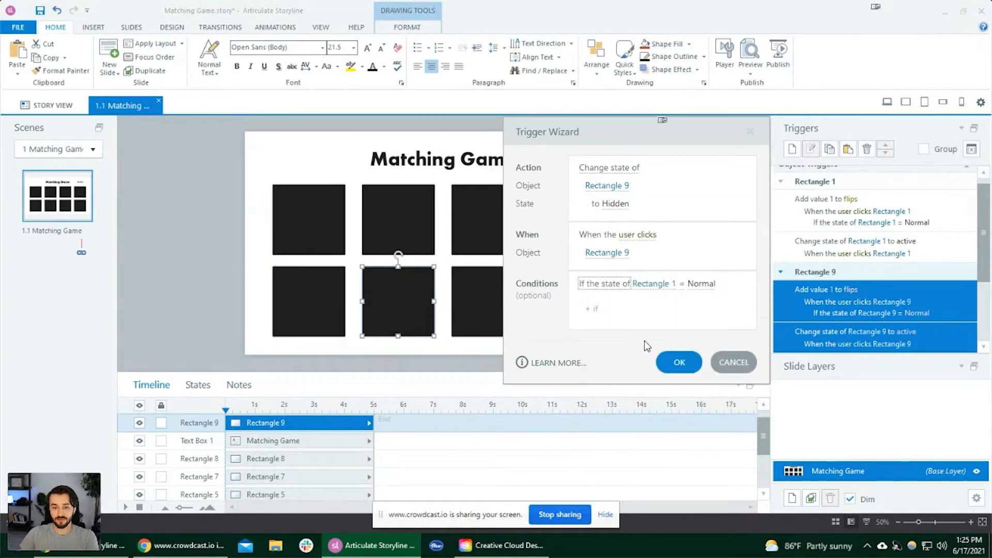
pyautogui.click(699, 289)
pyautogui.click(644, 335)
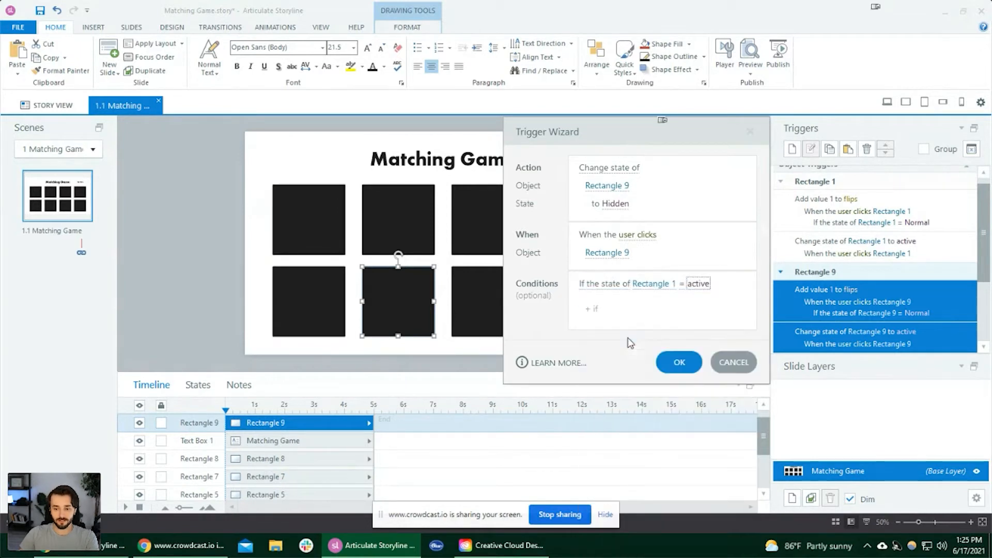
pyautogui.click(678, 362)
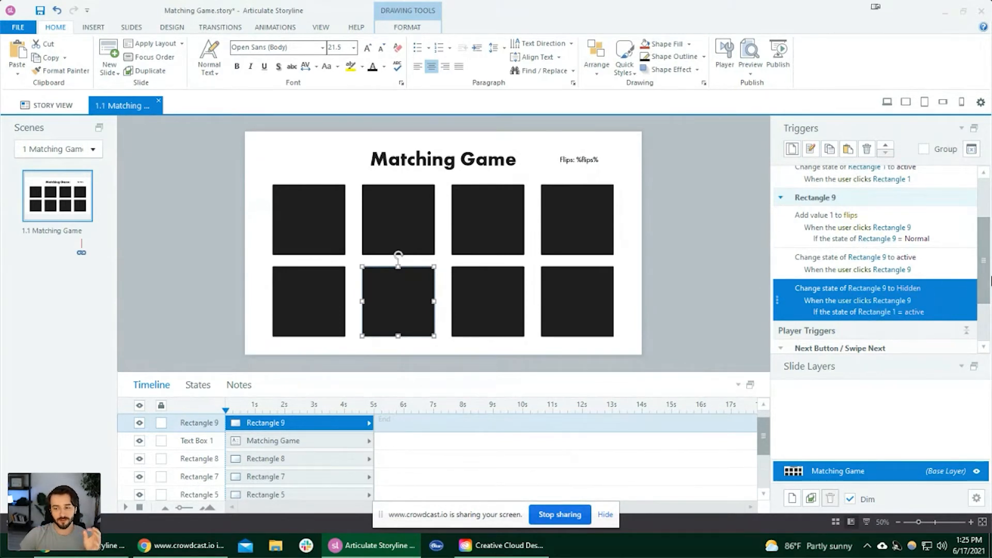
# Duplicate Rectangle 9's conditional hiding trigger and make the copy change the state of Rectangle 1 to Hidden.
pyautogui.click(327, 221)
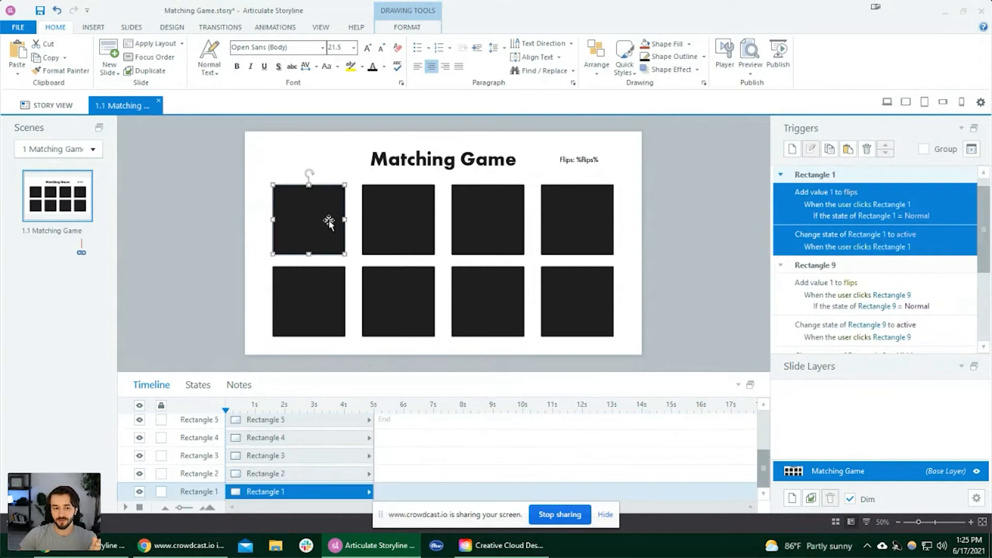
pyautogui.click(411, 297)
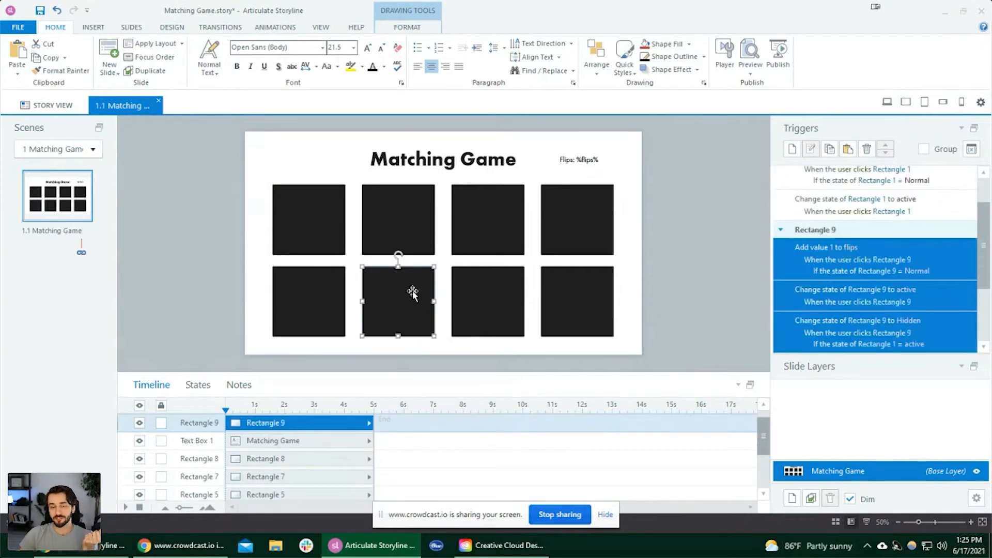
pyautogui.click(913, 332)
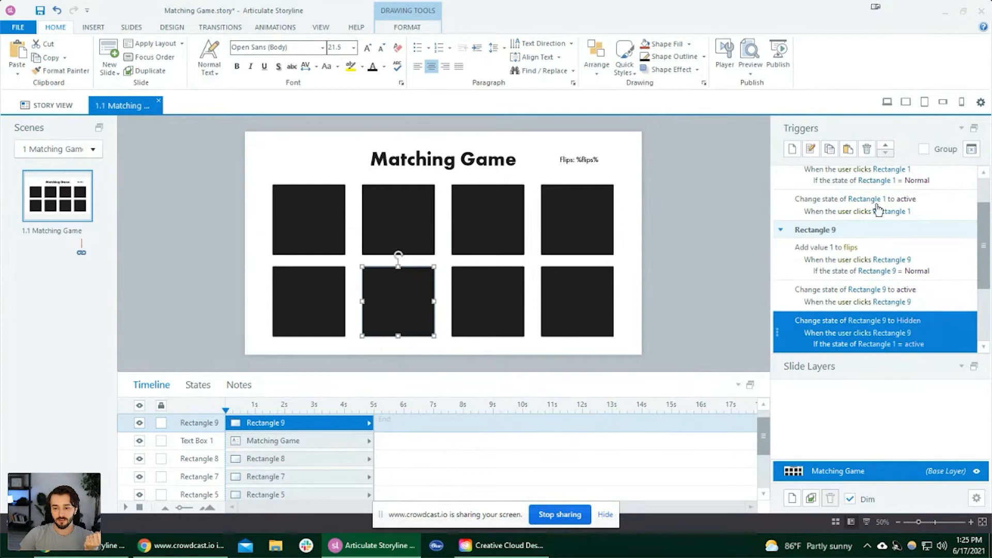
pyautogui.click(829, 150)
pyautogui.click(848, 149)
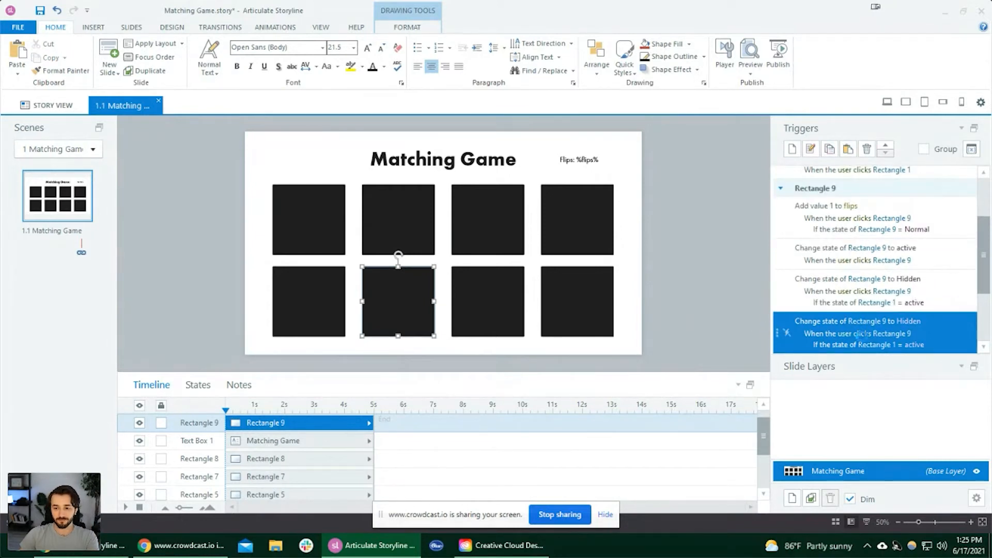
pyautogui.doubleClick(862, 335)
pyautogui.click(621, 187)
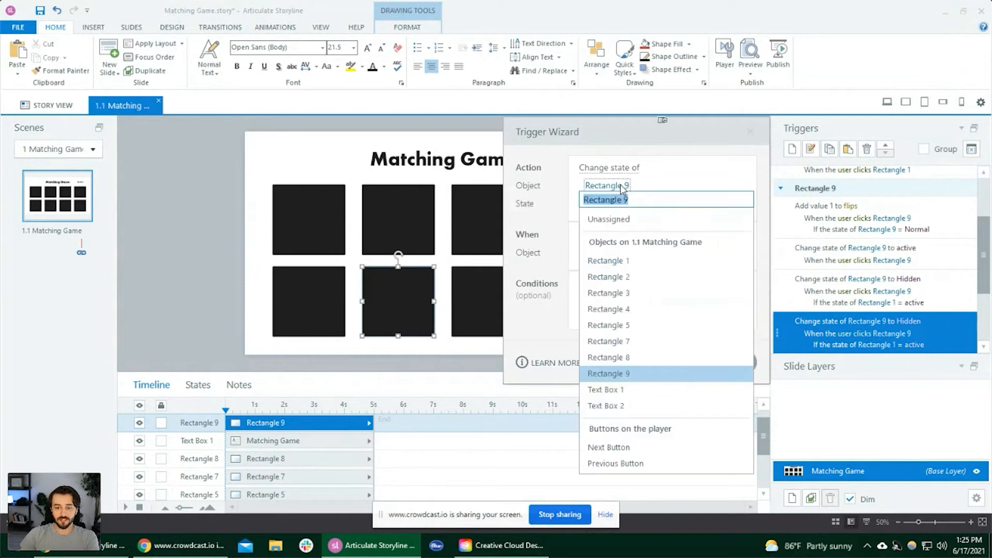
pyautogui.click(632, 262)
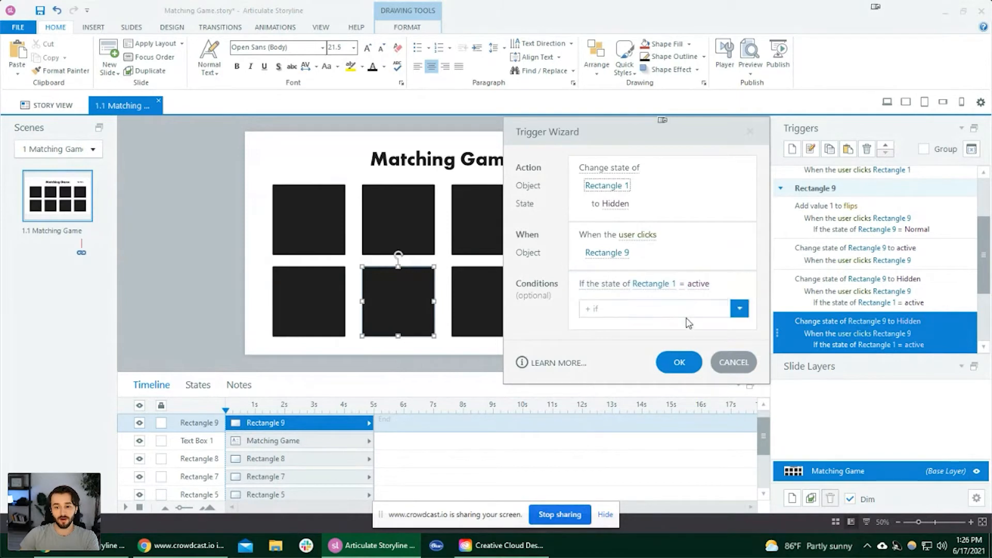
pyautogui.click(681, 363)
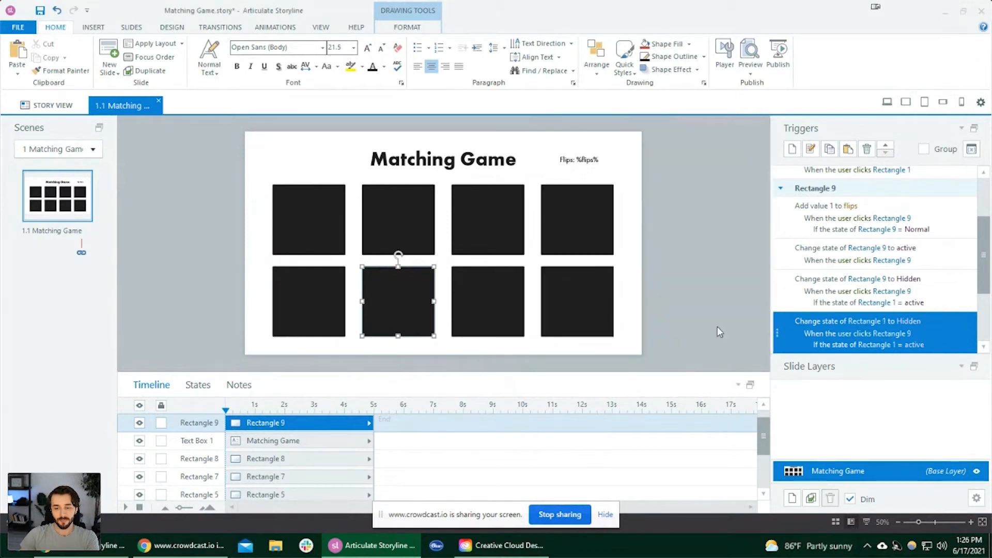
# Preview the slide and flip Rectangle 1 and its match Rectangle 9 to test hiding the matched pair.
pyautogui.click(888, 101)
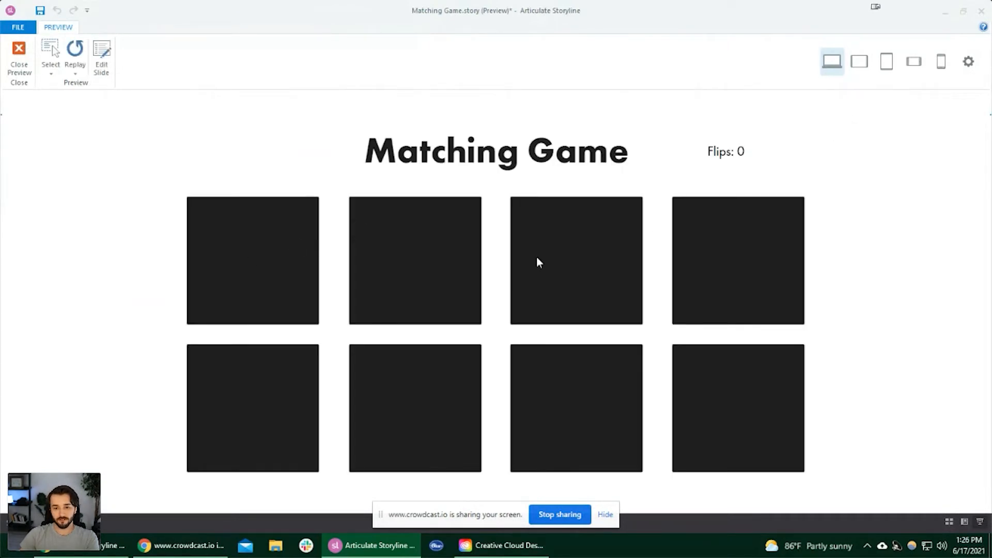
pyautogui.click(254, 255)
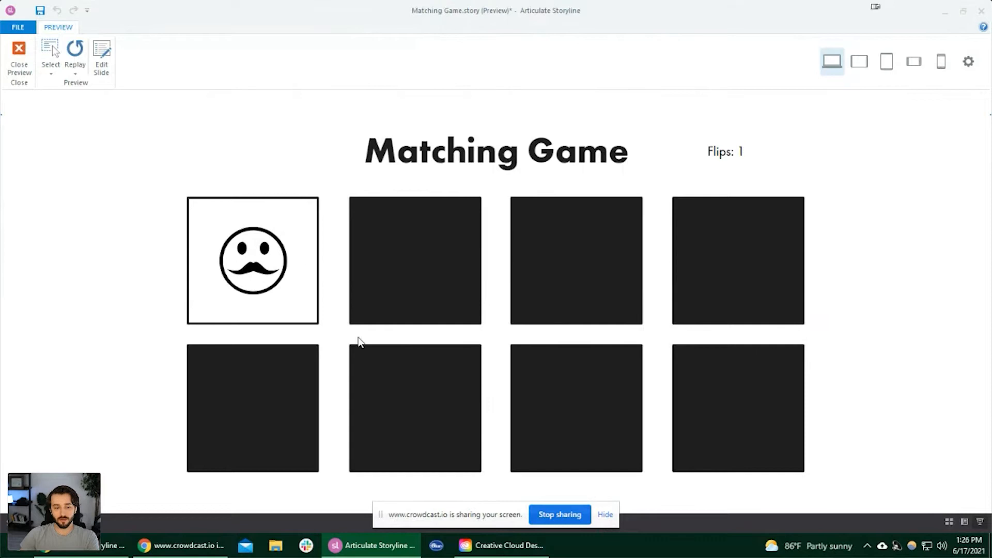
pyautogui.click(413, 407)
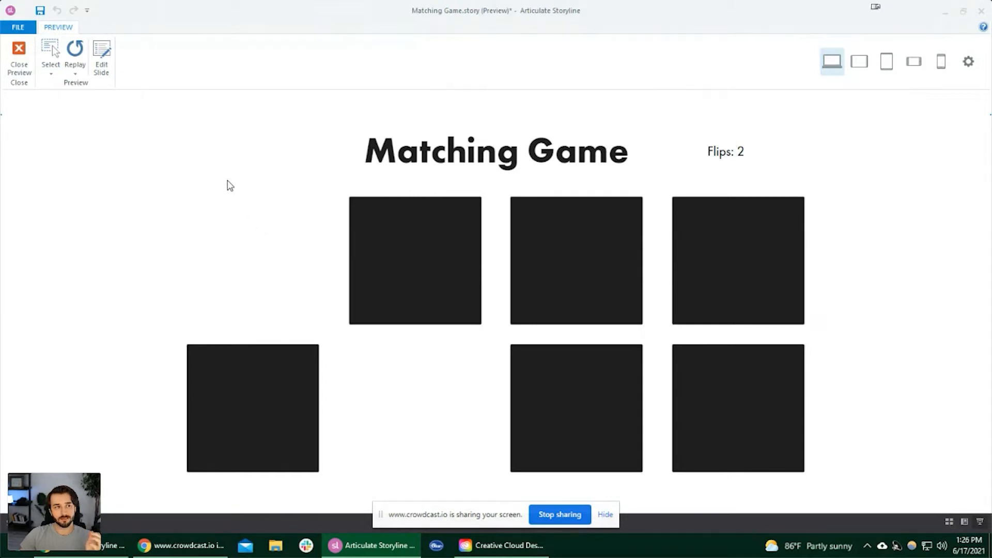
pyautogui.click(19, 60)
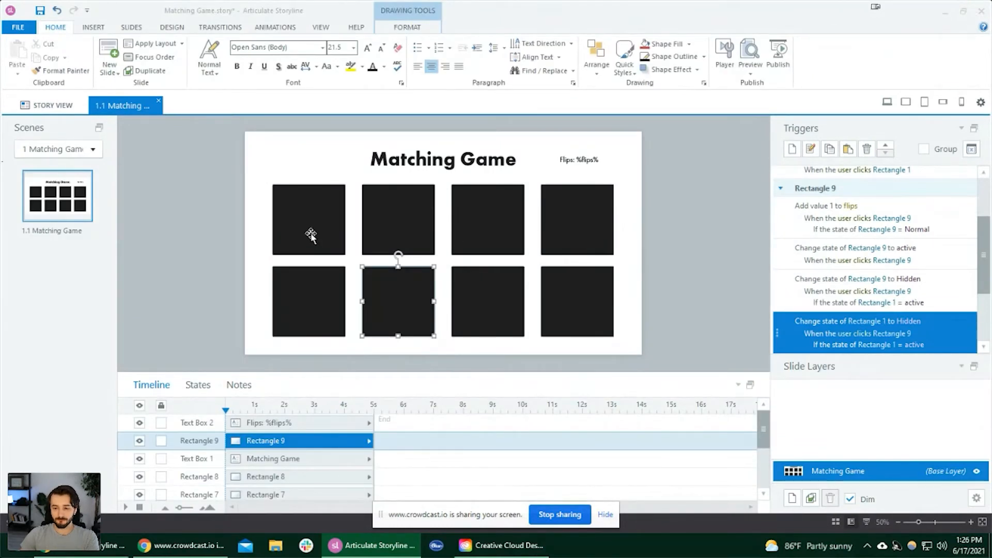
# Review the states of Rectangle 1 and the triggers assigned to Rectangle 1 and Rectangle 9.
pyautogui.click(310, 235)
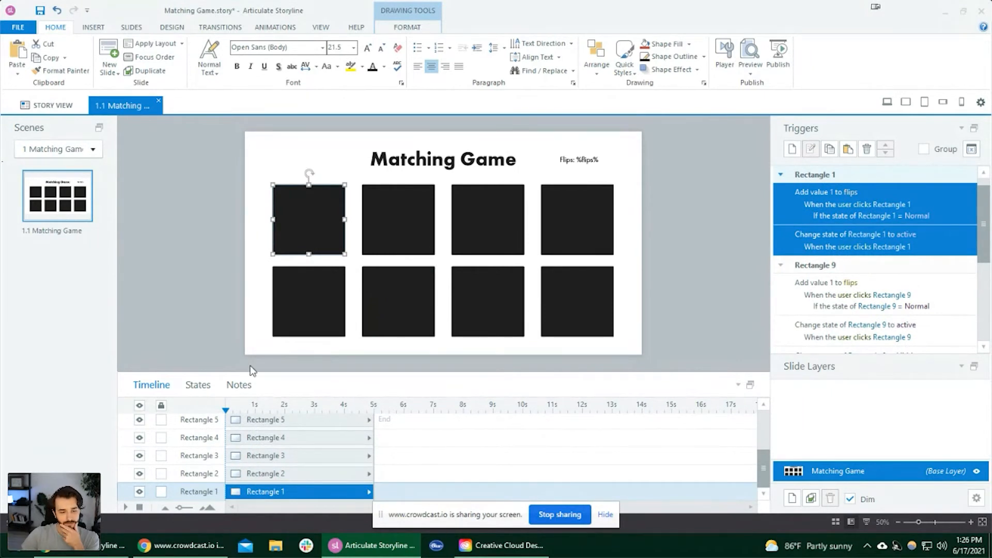
pyautogui.click(206, 385)
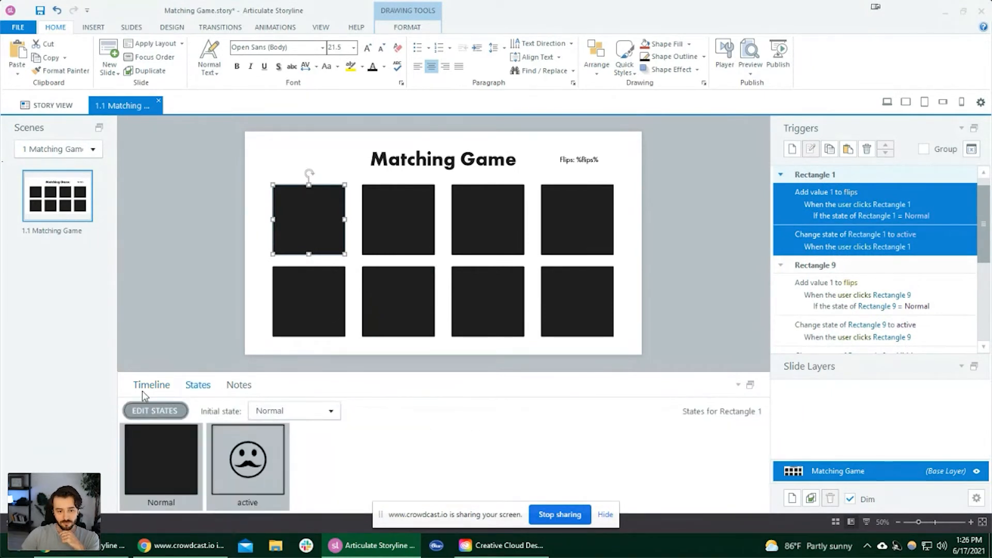
pyautogui.click(146, 388)
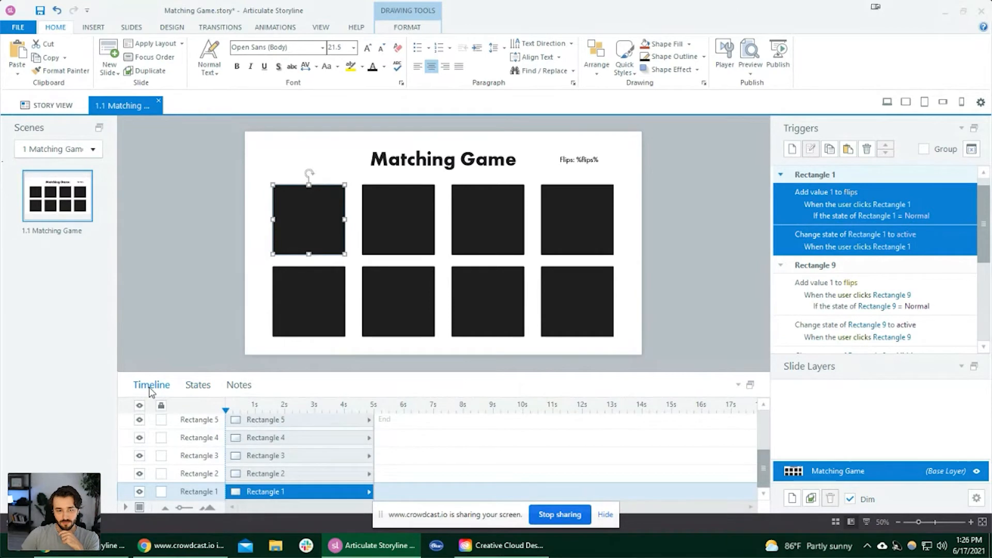
pyautogui.click(392, 305)
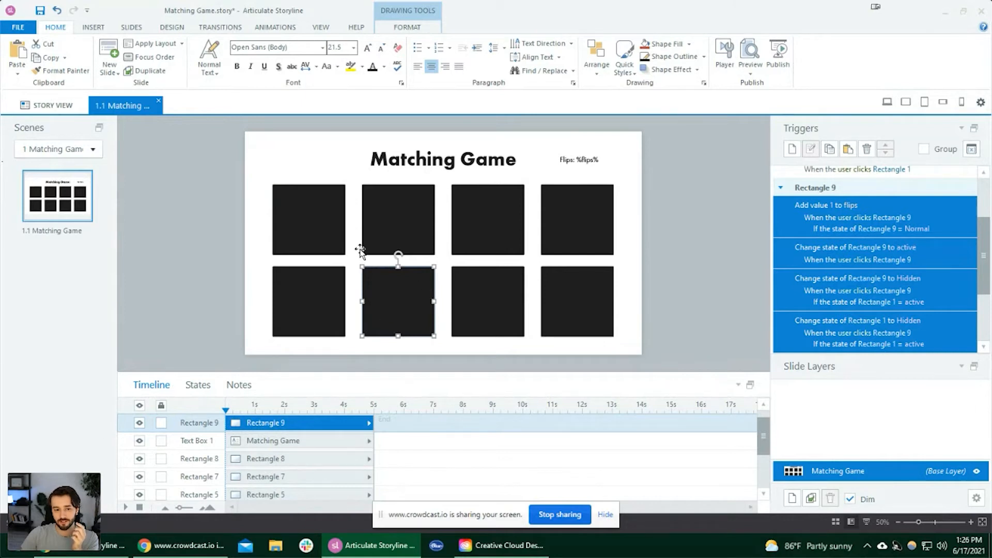
# Add a state named delete to Rectangle 1.
pyautogui.click(312, 235)
pyautogui.click(382, 277)
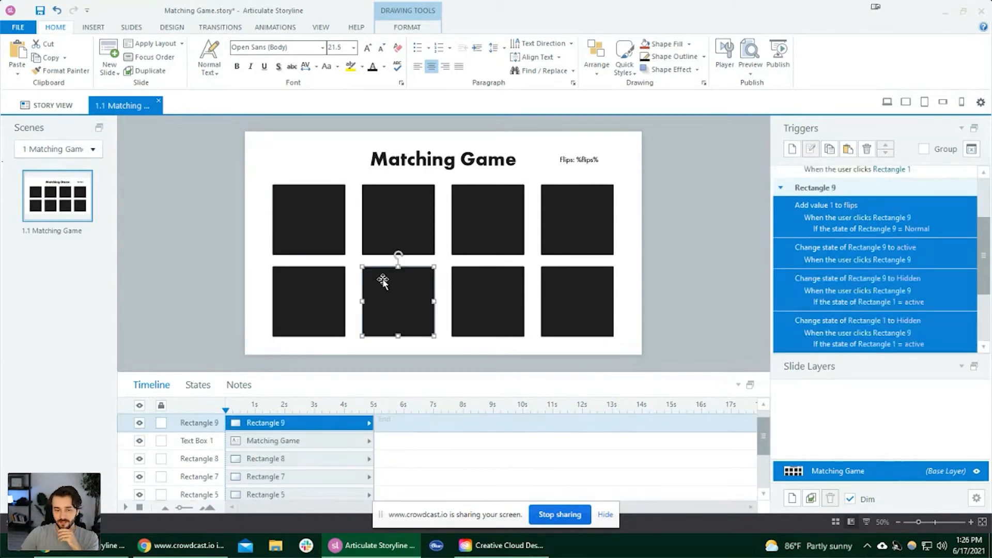
pyautogui.click(312, 233)
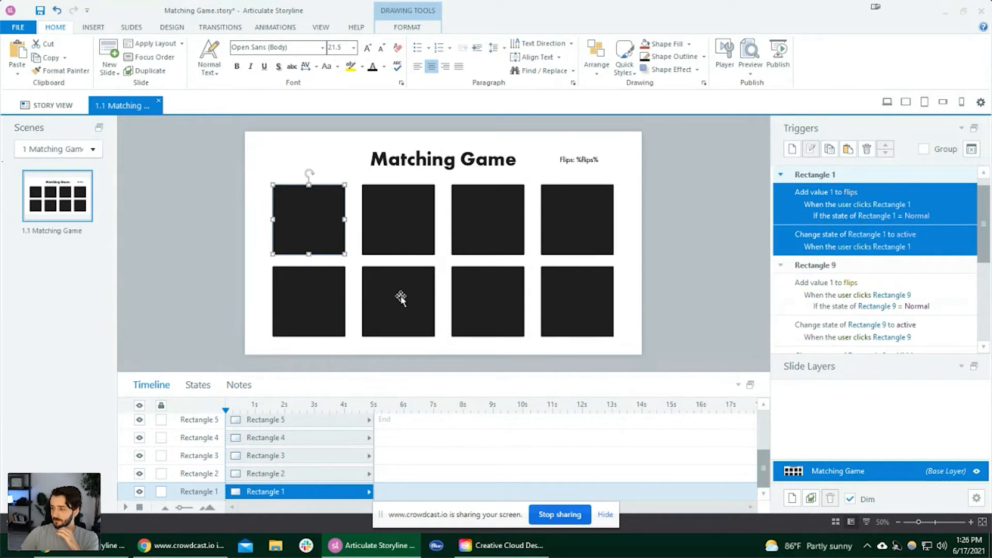
pyautogui.click(194, 385)
pyautogui.click(178, 410)
pyautogui.click(232, 410)
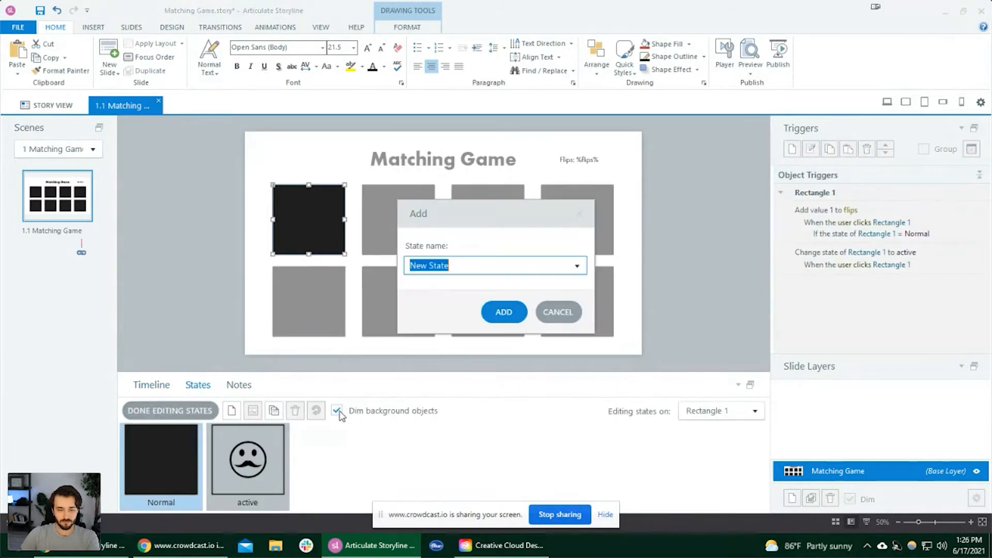
pyautogui.write('delete')
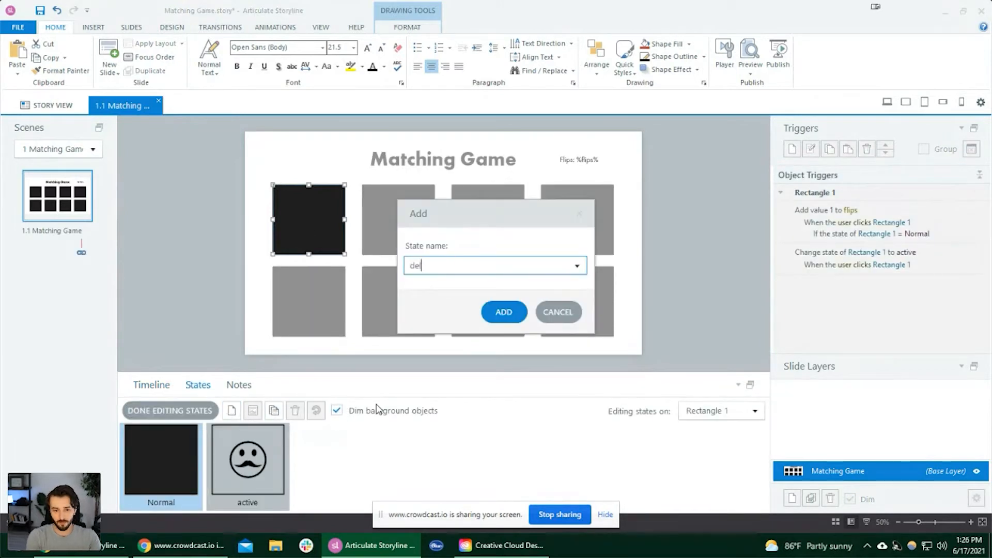
pyautogui.press('Return')
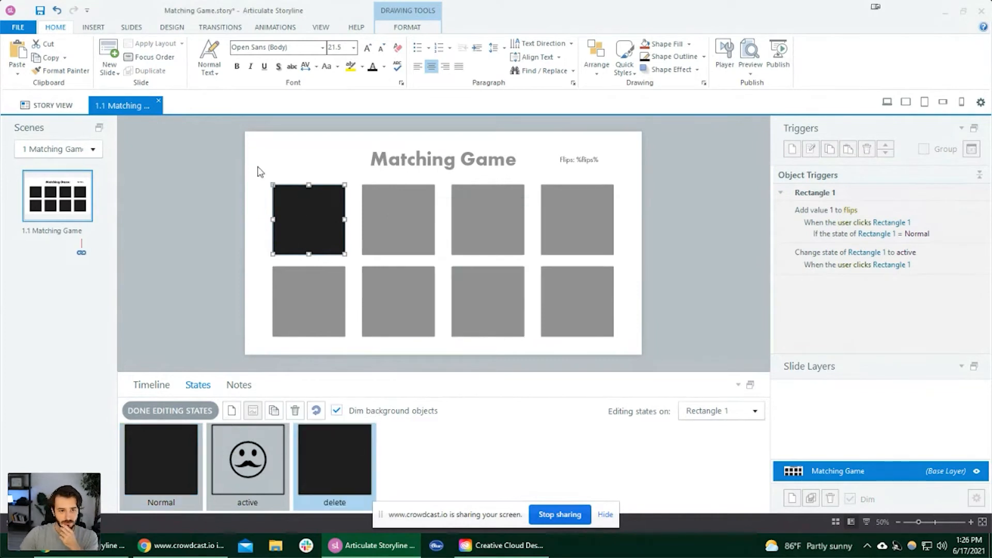
# Check the animation options for Rectangle 1's delete state, remove that state and finish editing states.
pyautogui.click(271, 29)
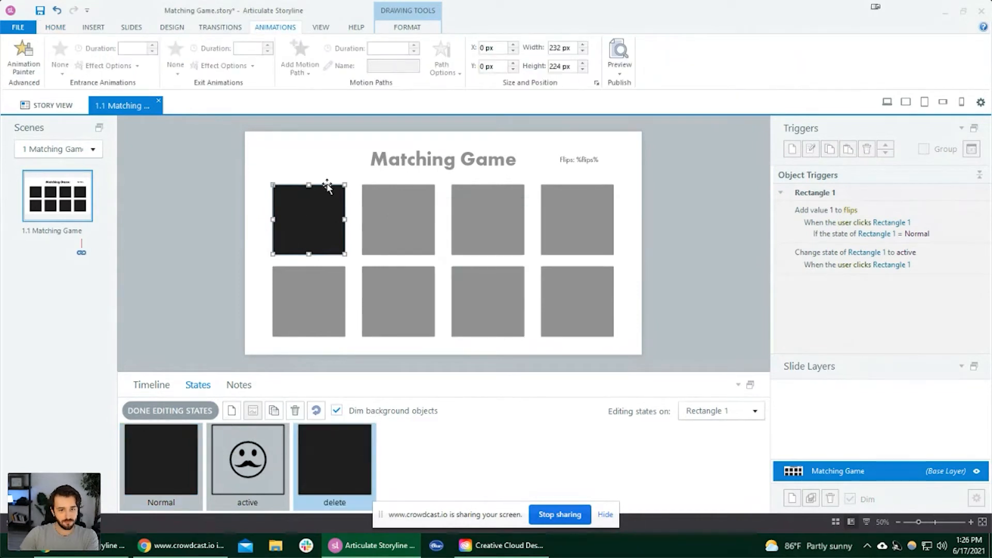
pyautogui.click(400, 29)
pyautogui.click(66, 29)
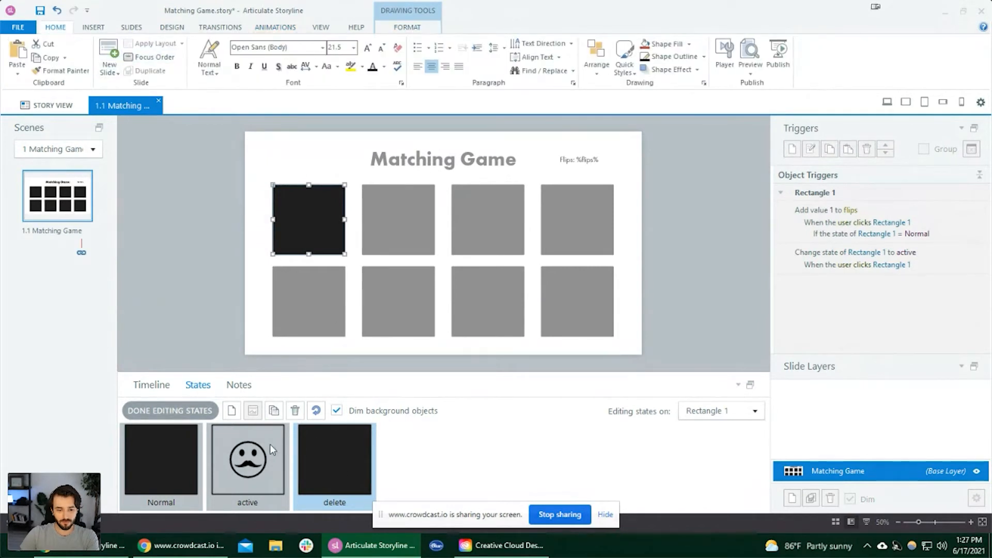
pyautogui.click(295, 410)
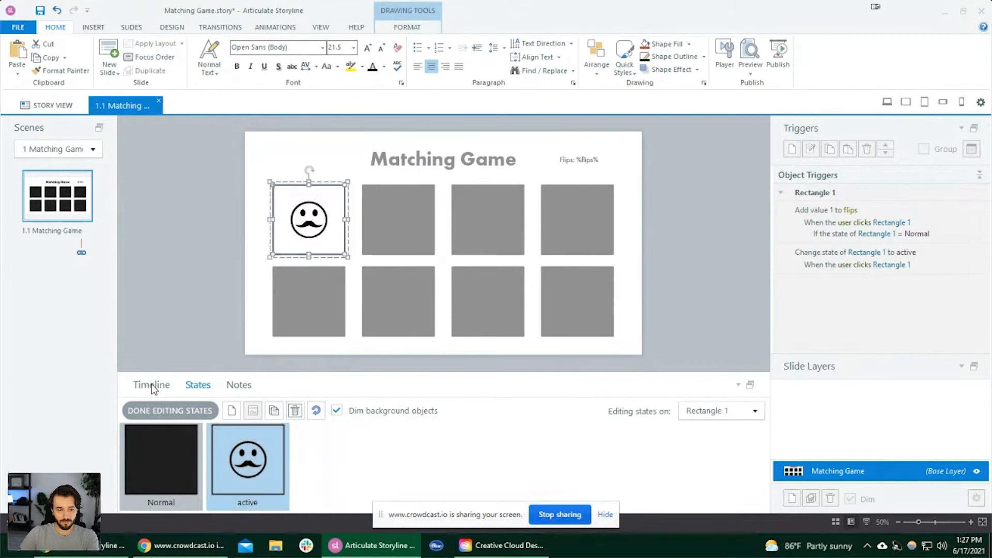
pyautogui.click(152, 386)
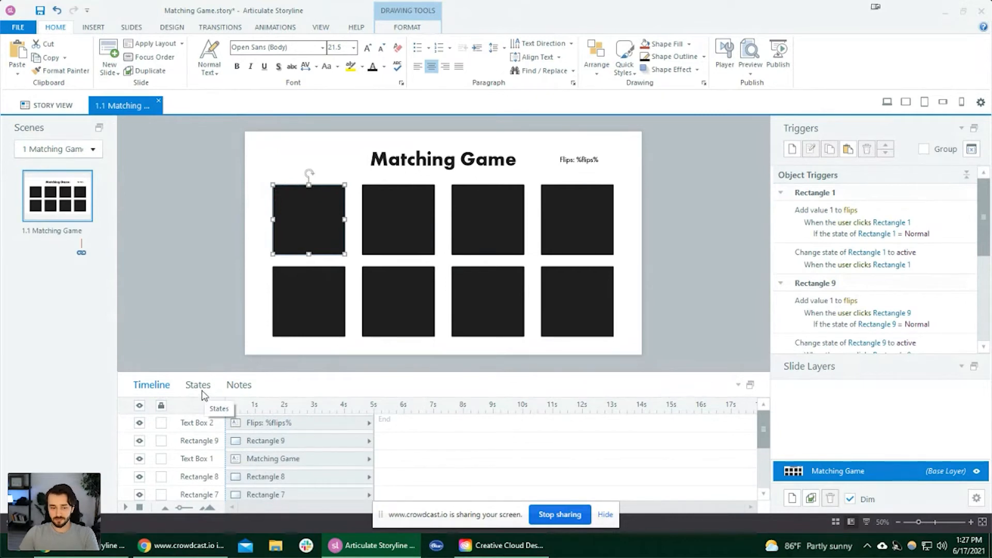
# Inspect the active state of Rectangle 1 in state editing, leaving its content as it is.
pyautogui.click(198, 388)
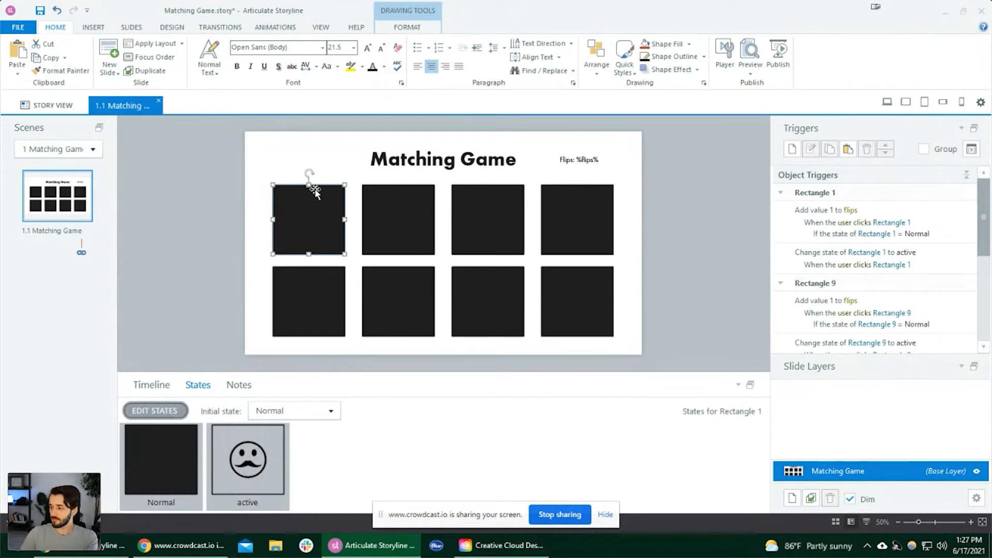
pyautogui.click(166, 414)
pyautogui.click(268, 463)
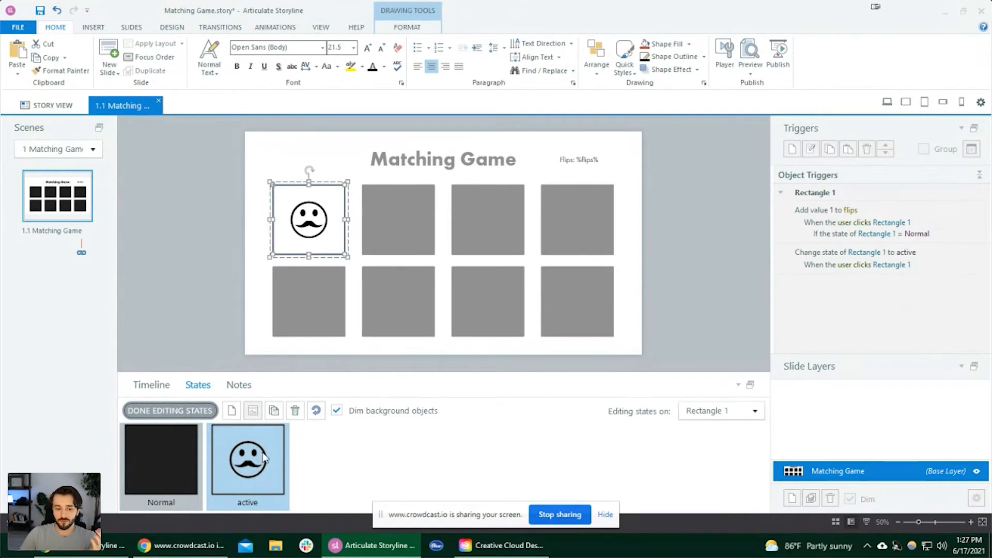
pyautogui.click(183, 291)
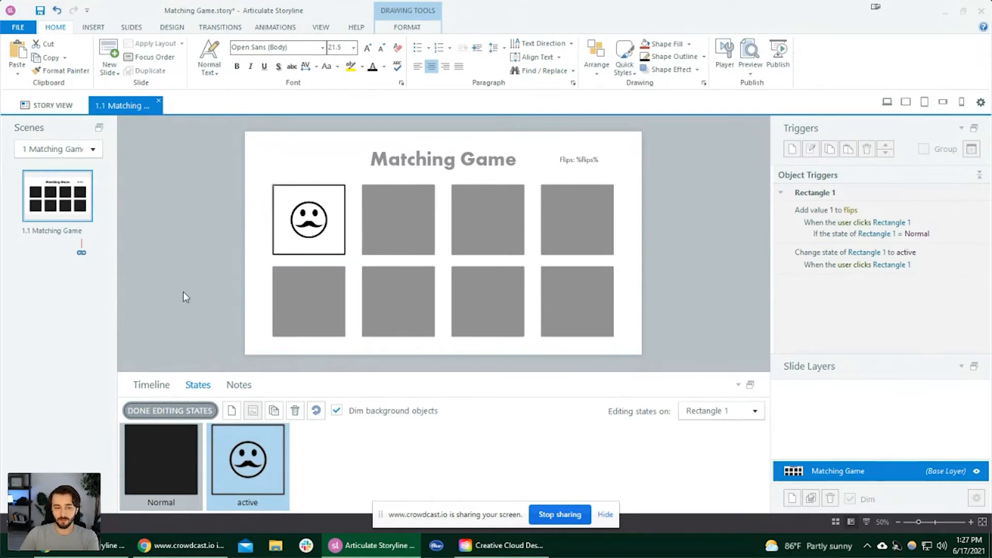
pyautogui.click(186, 413)
# Duplicate Rectangle 1's active state as a new state named success.
pyautogui.click(309, 217)
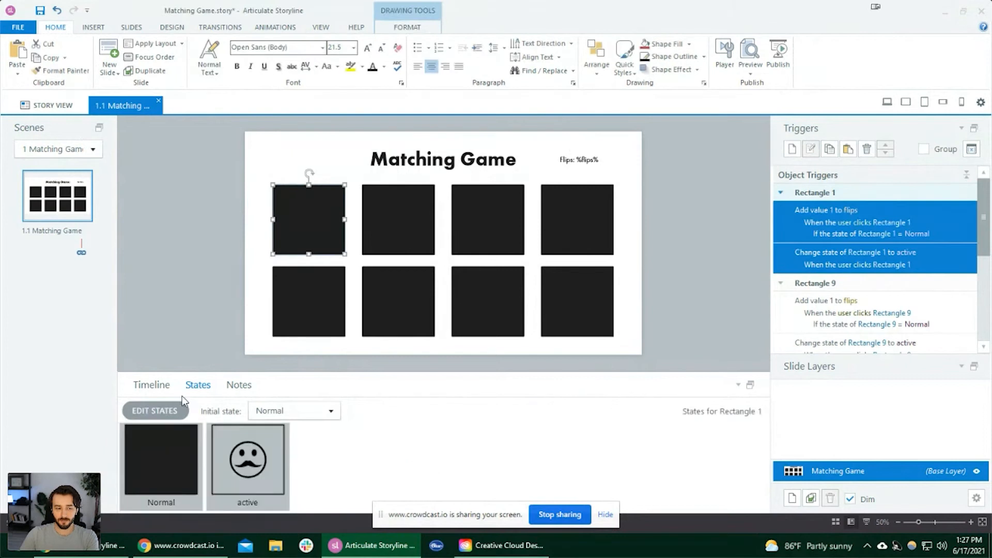
pyautogui.click(176, 412)
pyautogui.click(268, 456)
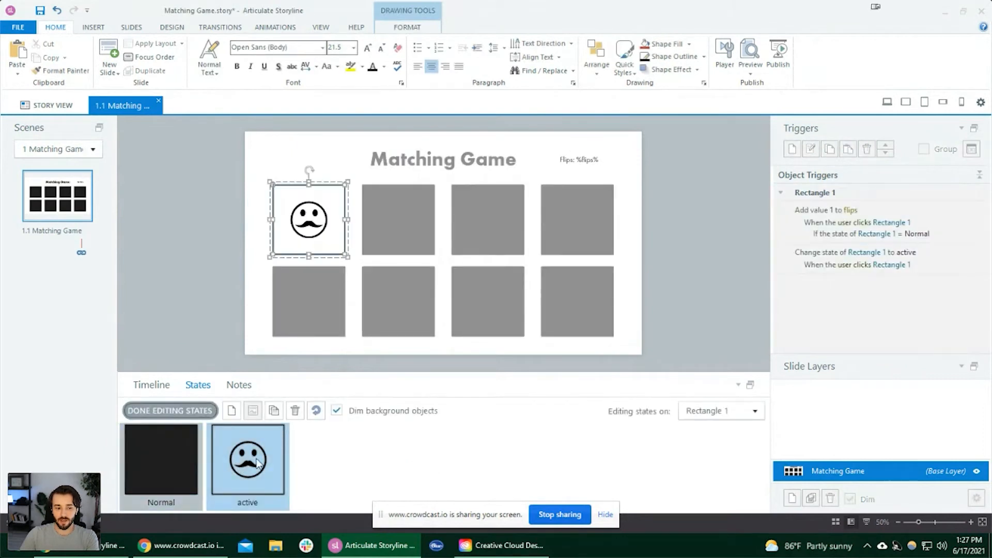
pyautogui.click(274, 411)
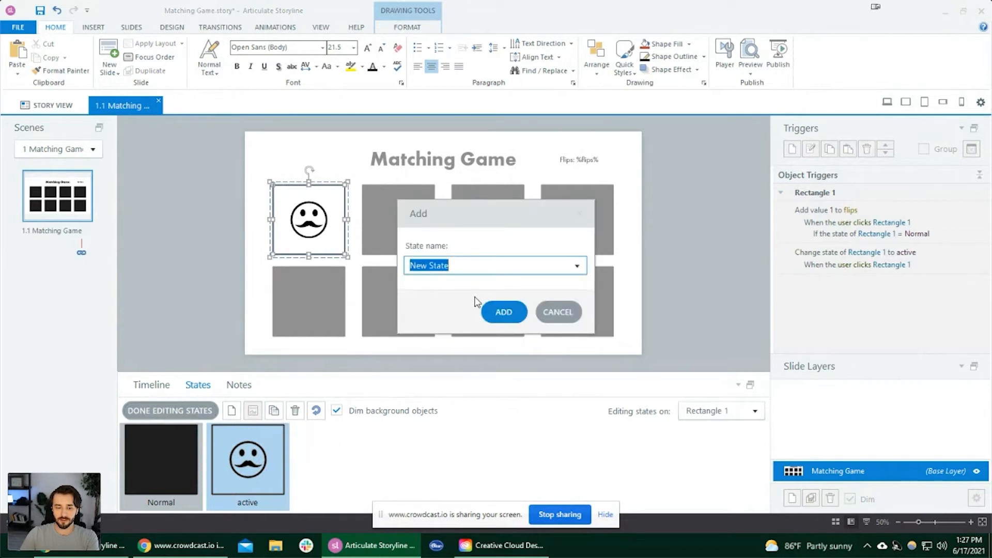
pyautogui.write('success')
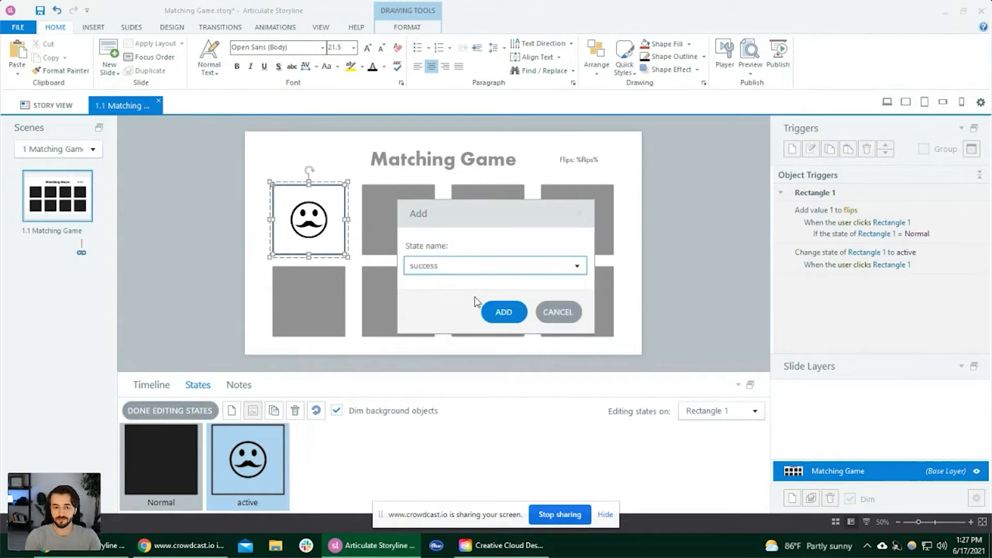
pyautogui.press('Return')
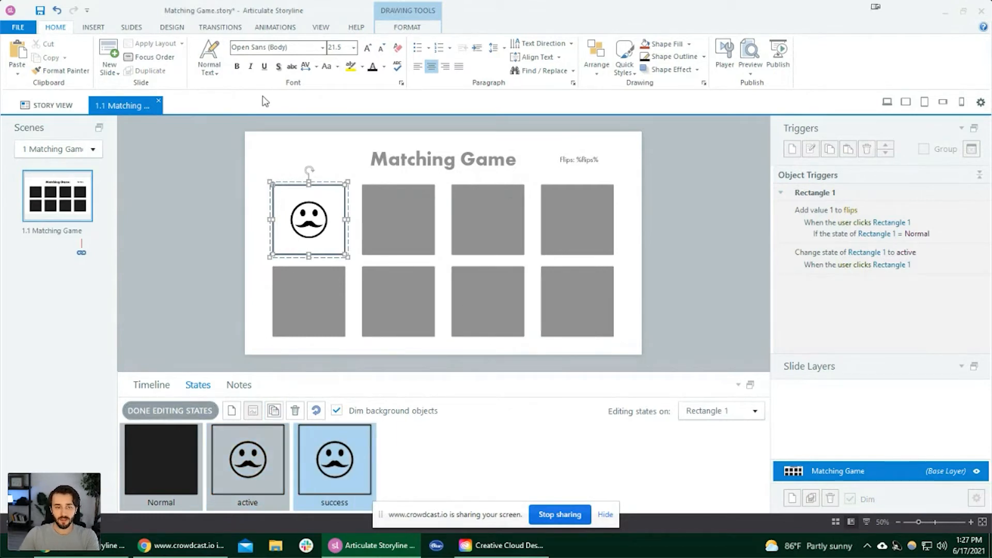
# Try a solid round checkmark icon on the lower-right corner of the card's success state, and delete it again.
pyautogui.click(93, 27)
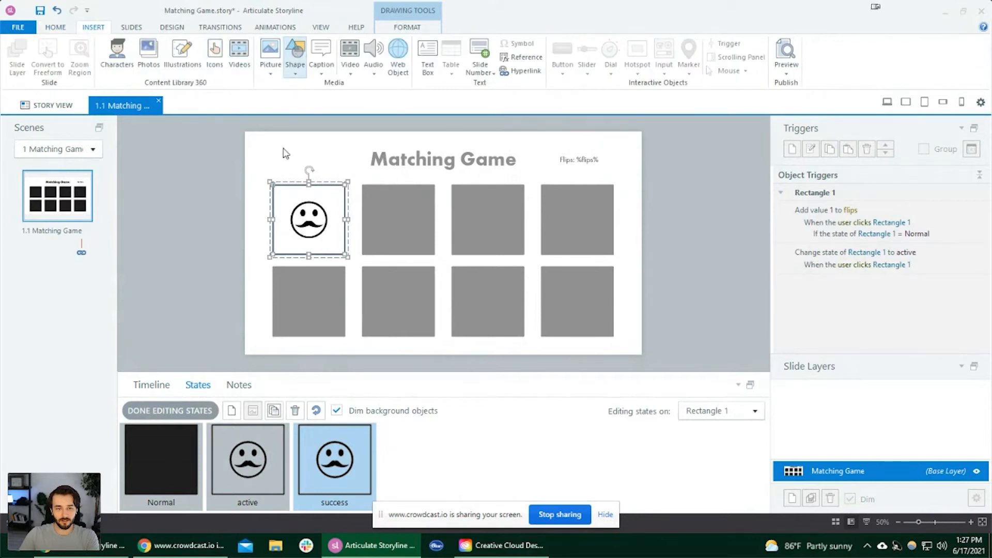
pyautogui.click(417, 23)
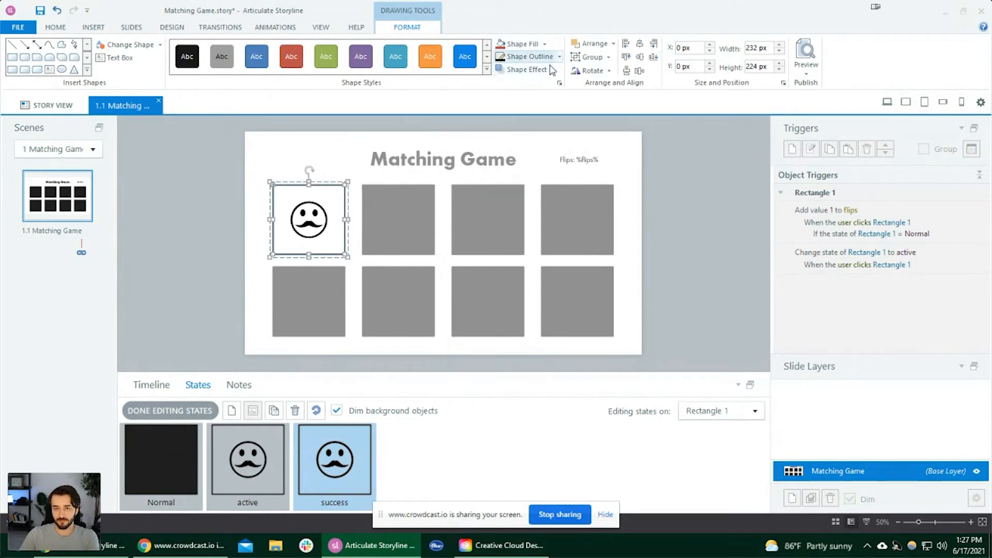
pyautogui.click(93, 27)
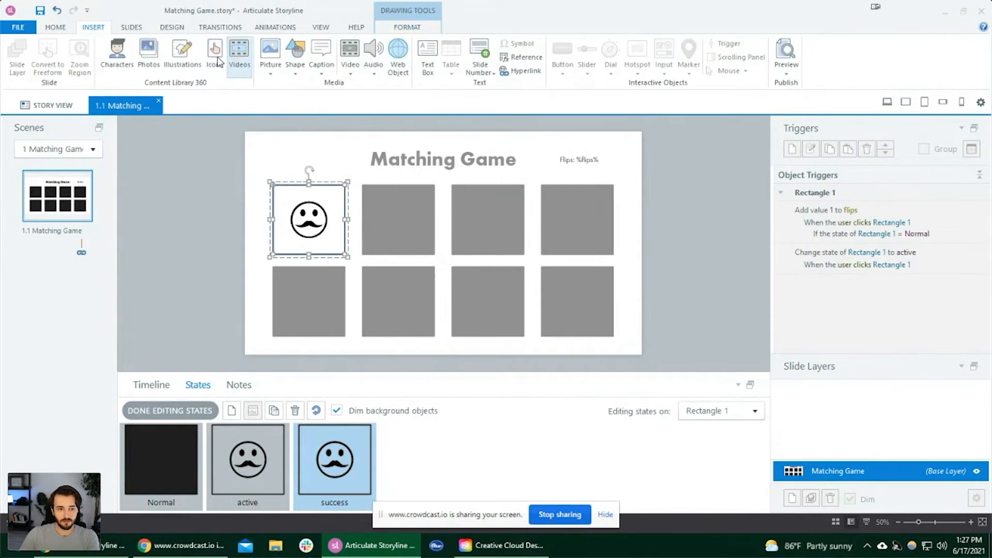
pyautogui.click(240, 55)
pyautogui.write('checkmark')
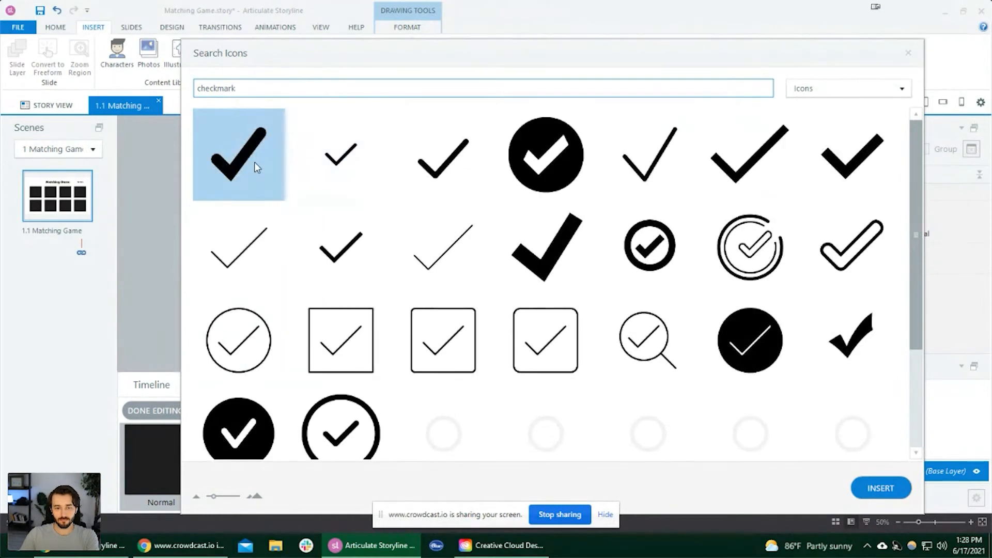
pyautogui.click(566, 180)
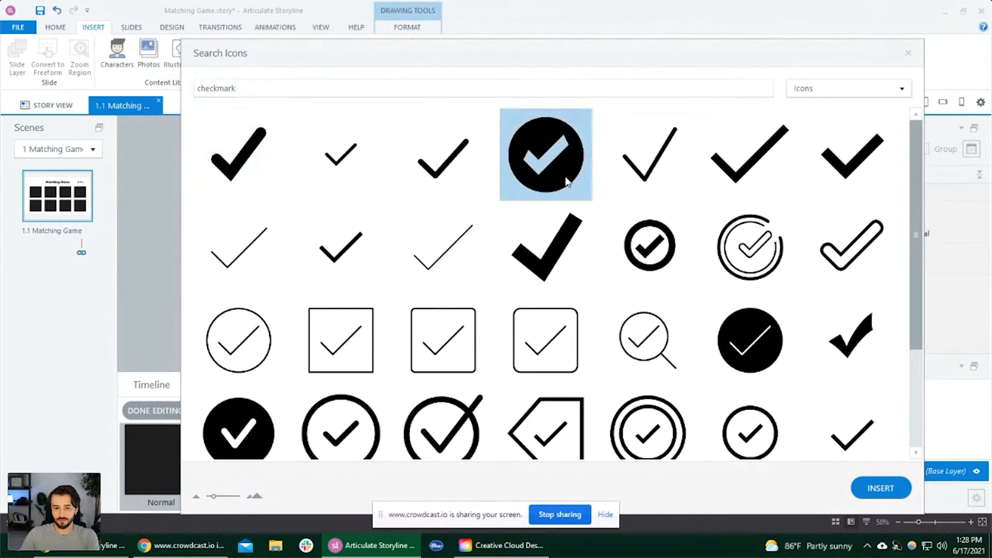
pyautogui.doubleClick(566, 180)
pyautogui.scroll(3, 379, 216)
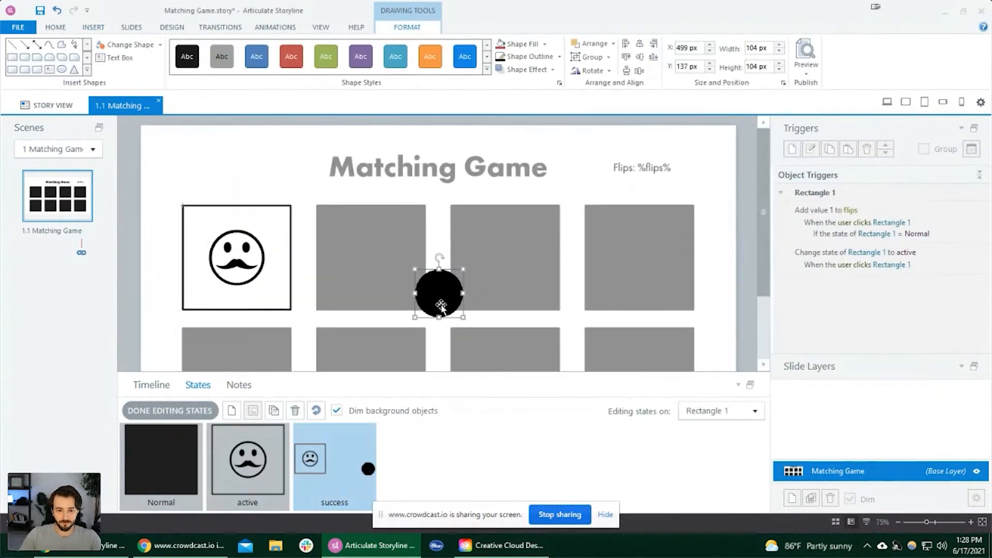
pyautogui.moveTo(440, 305); pyautogui.dragTo(288, 305)
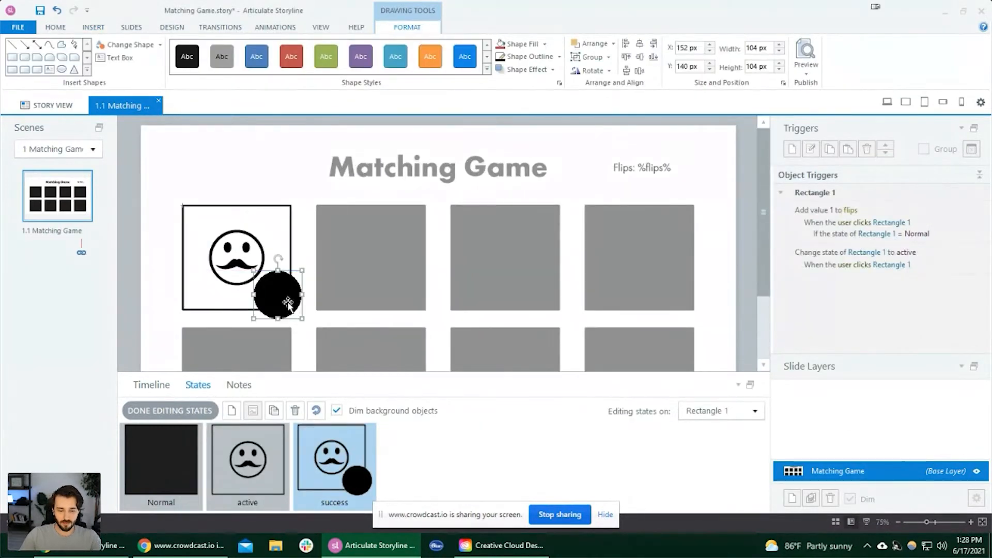
pyautogui.press('Delete')
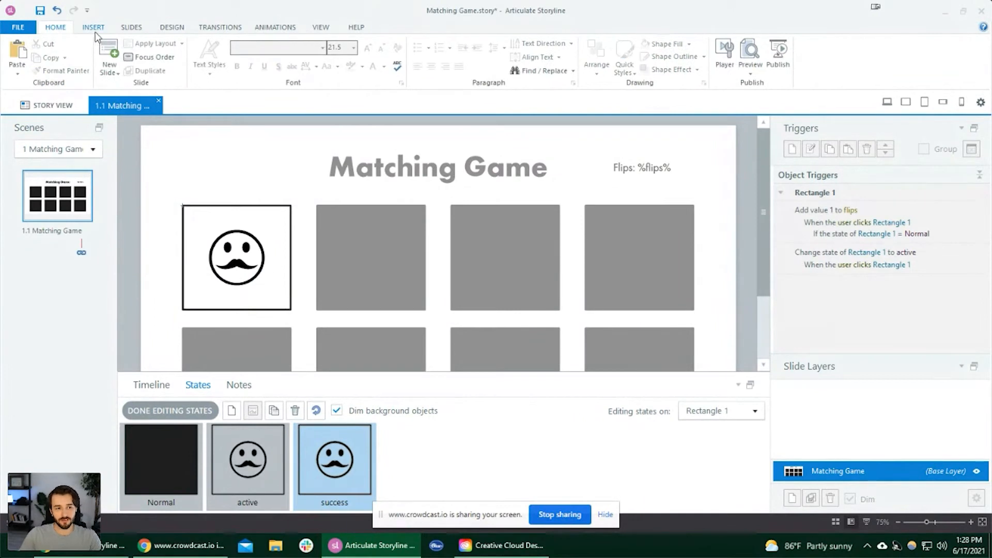
# Insert the plain bold checkmark icon into the success state and place it over the lower-right part of the card.
pyautogui.click(94, 28)
pyautogui.click(214, 57)
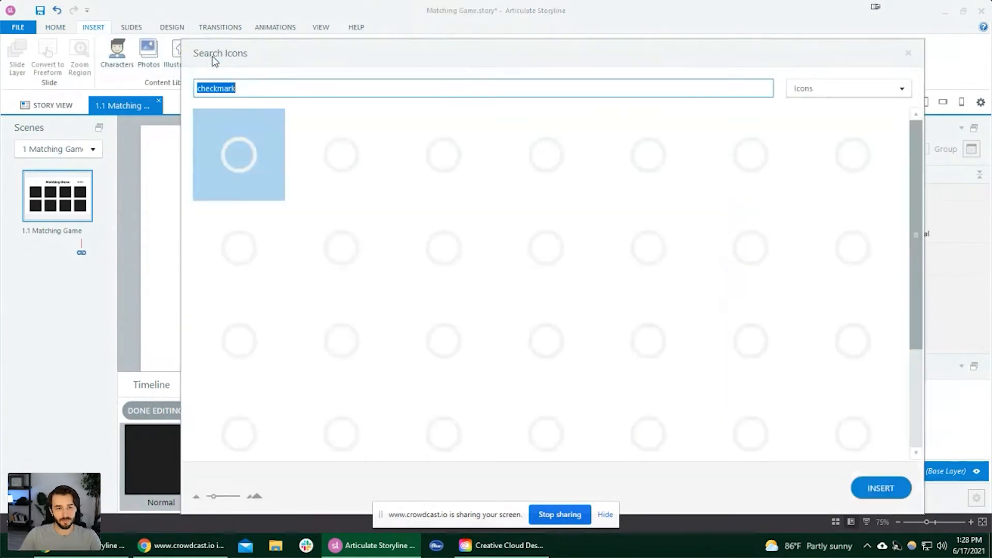
pyautogui.doubleClick(238, 170)
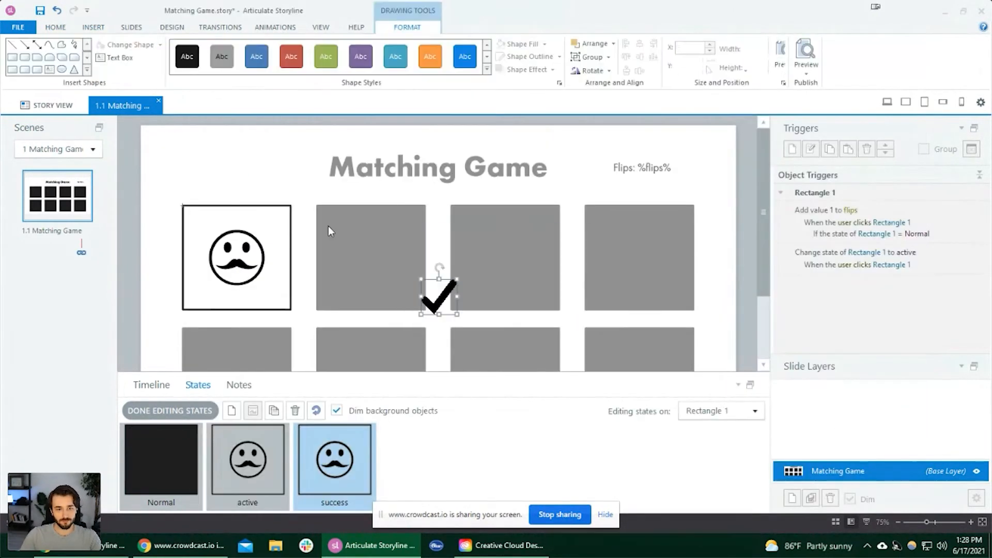
pyautogui.moveTo(443, 297); pyautogui.dragTo(256, 292)
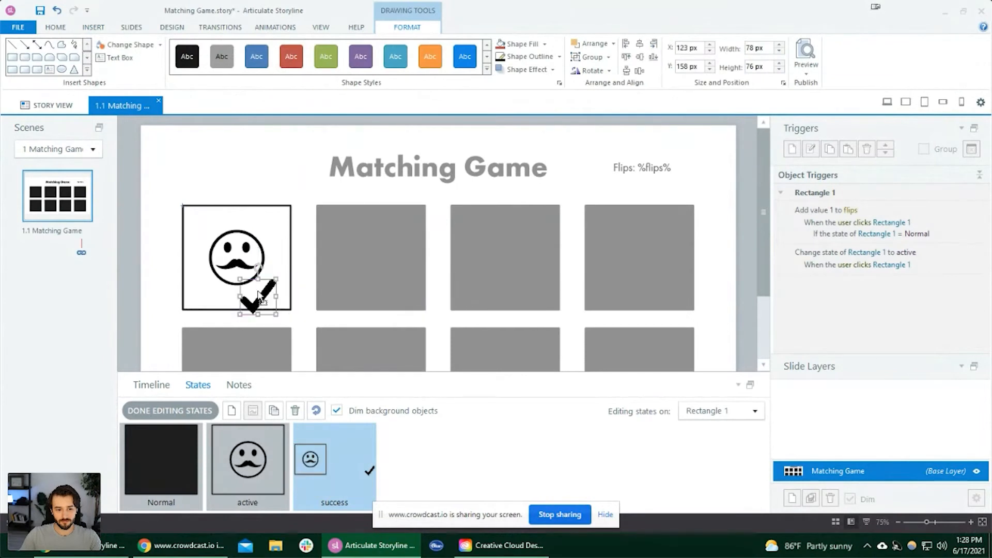
# Shrink the checkmark to about 33 × 32 px and move it into the card's lower-right corner.
pyautogui.scroll(5, 264, 269)
pyautogui.scroll(2, 272, 244)
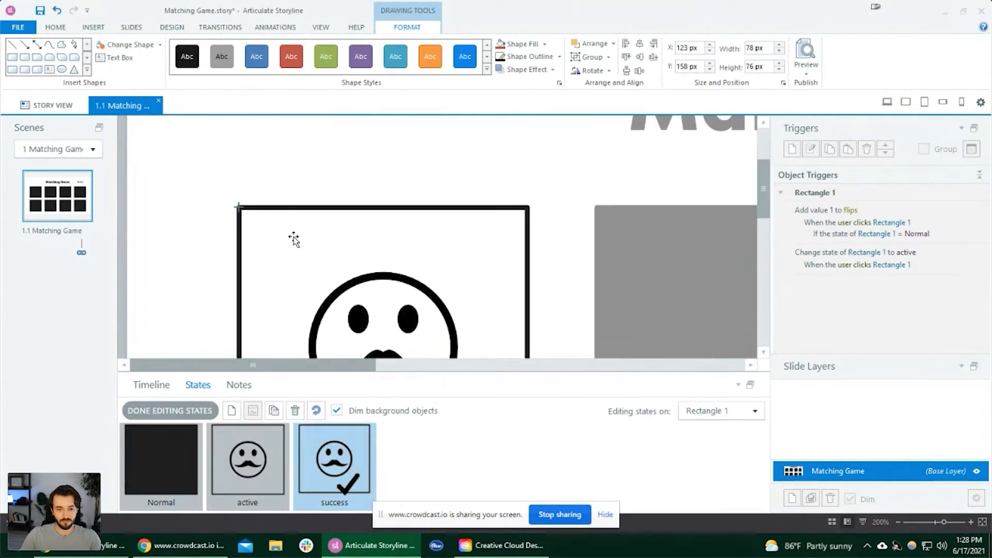
pyautogui.scroll(-3, 388, 270)
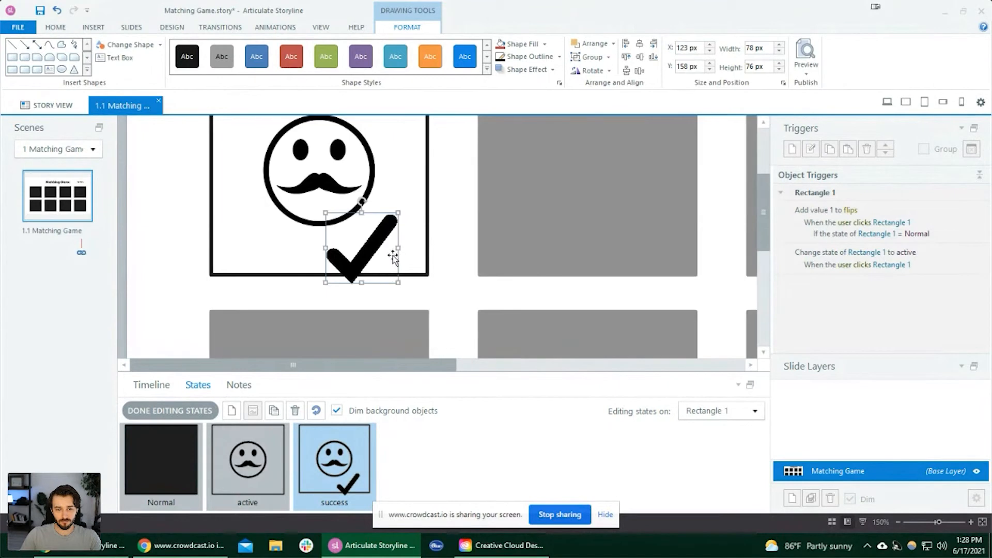
pyautogui.moveTo(399, 213); pyautogui.dragTo(416, 247)
pyautogui.scroll(-2, 382, 285)
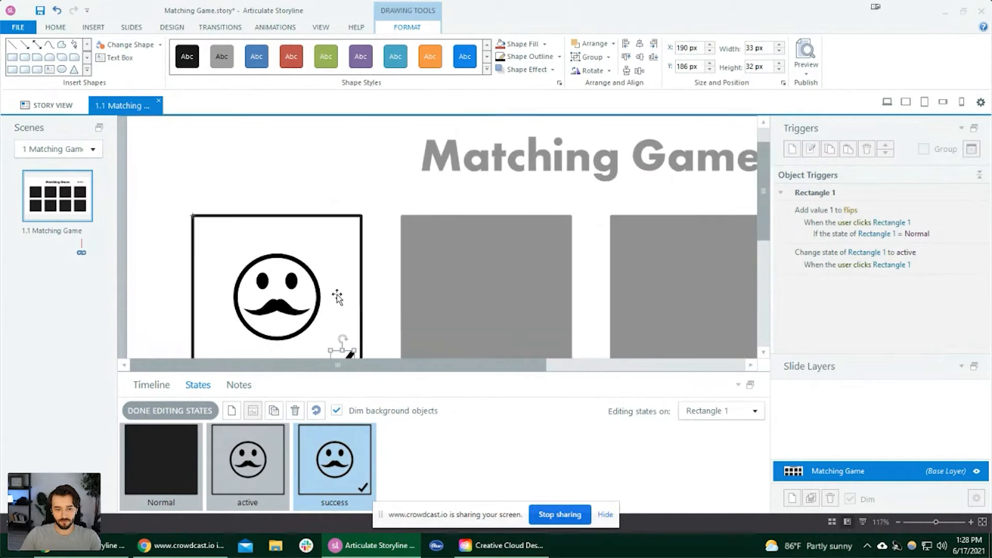
# Undo the last move of the checkmark in the success state, keeping its reduced size.
pyautogui.scroll(-3, 350, 239)
pyautogui.click(305, 220)
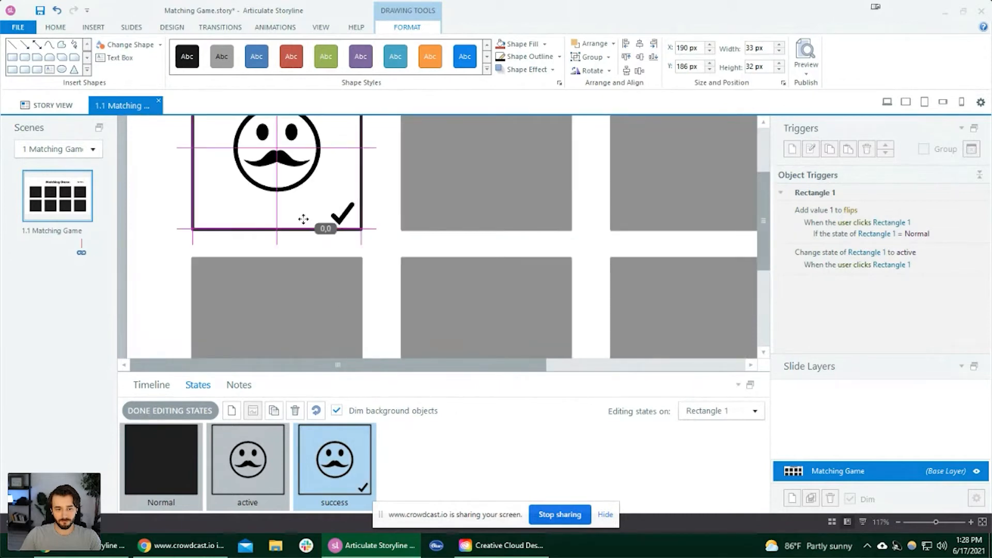
pyautogui.hotkey('ctrl', 'z')
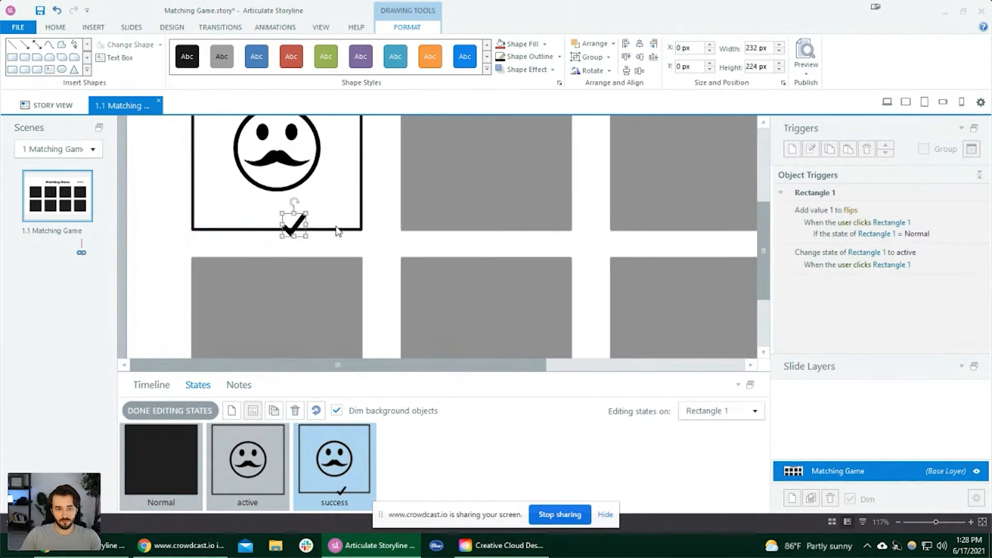
pyautogui.scroll(-1, 221, 251)
pyautogui.scroll(2, 233, 253)
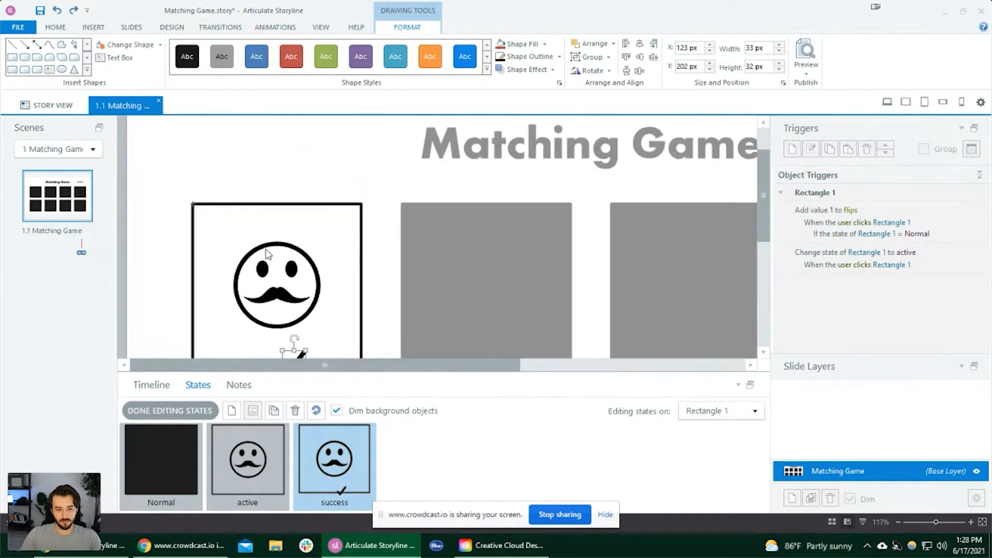
pyautogui.scroll(-5, 293, 245)
pyautogui.scroll(3, 303, 206)
pyautogui.scroll(3, 303, 206)
pyautogui.scroll(-3, 310, 228)
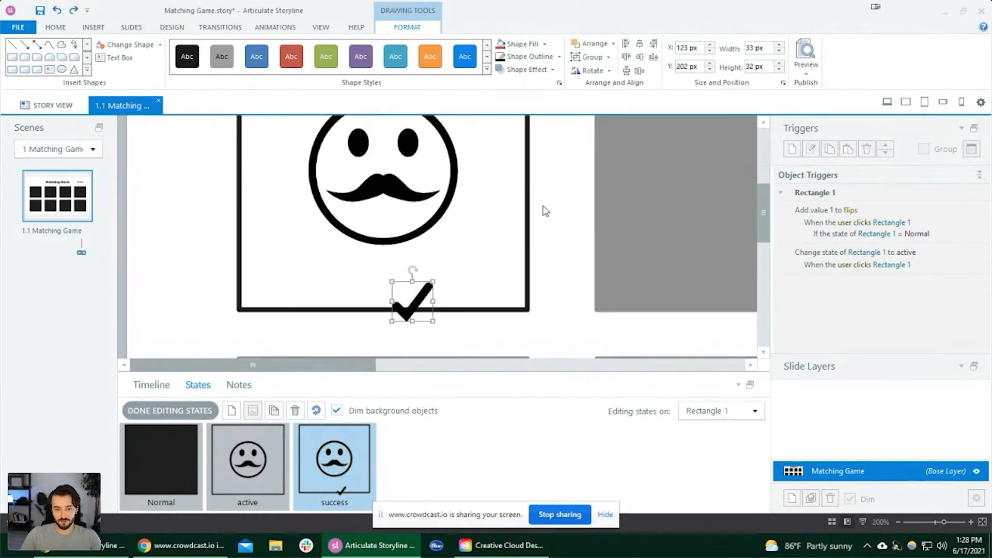
# Move the checkmark in the success state fully inside the card, just below the face, to X 107 px and Y 185 px.
pyautogui.moveTo(421, 299); pyautogui.dragTo(403, 282)
pyautogui.scroll(-5, 416, 277)
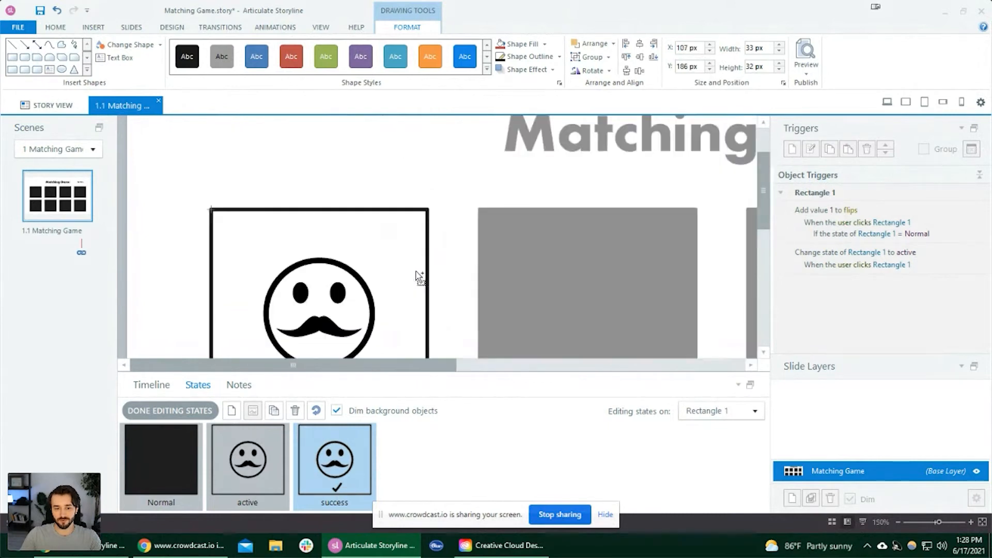
pyautogui.scroll(-2, 329, 273)
pyautogui.scroll(-2, 305, 237)
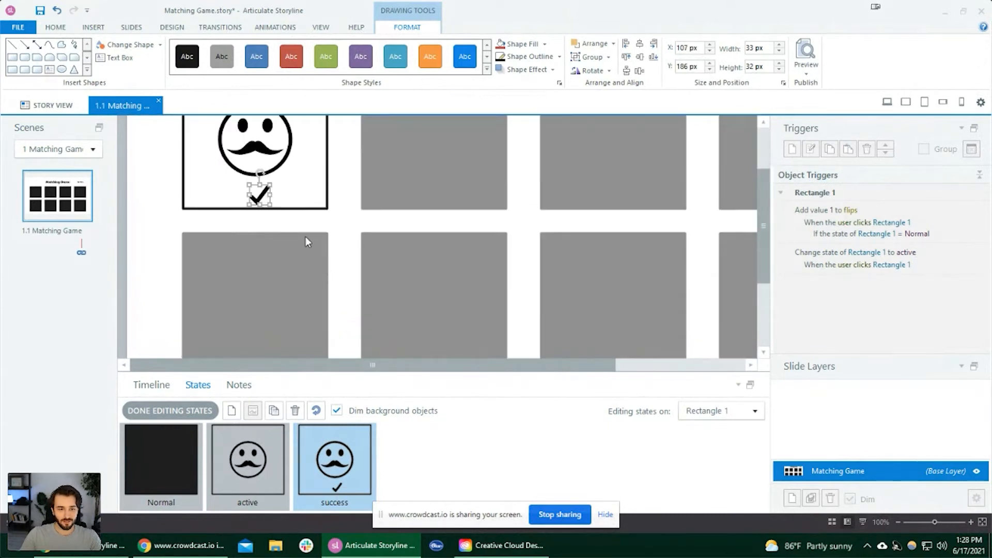
pyautogui.click(345, 228)
pyautogui.click(254, 197)
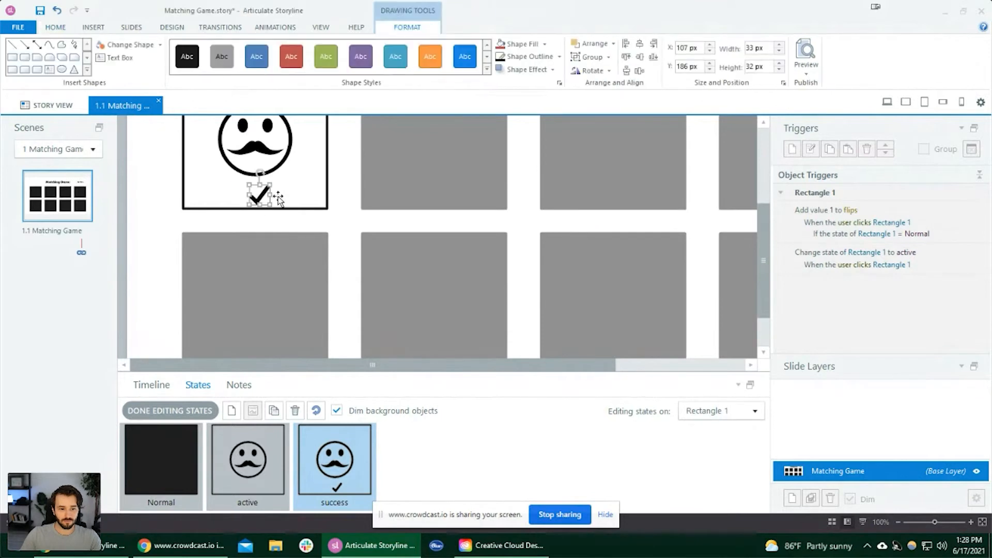
pyautogui.moveTo(278, 198); pyautogui.dragTo(278, 197)
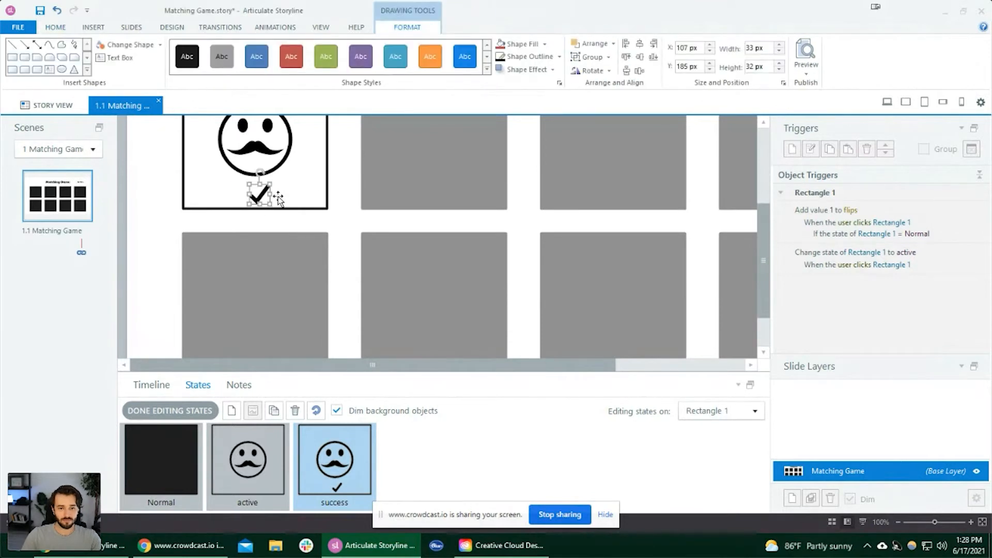
# Fill the checkmark in the success state with the standard green colour.
pyautogui.click(546, 44)
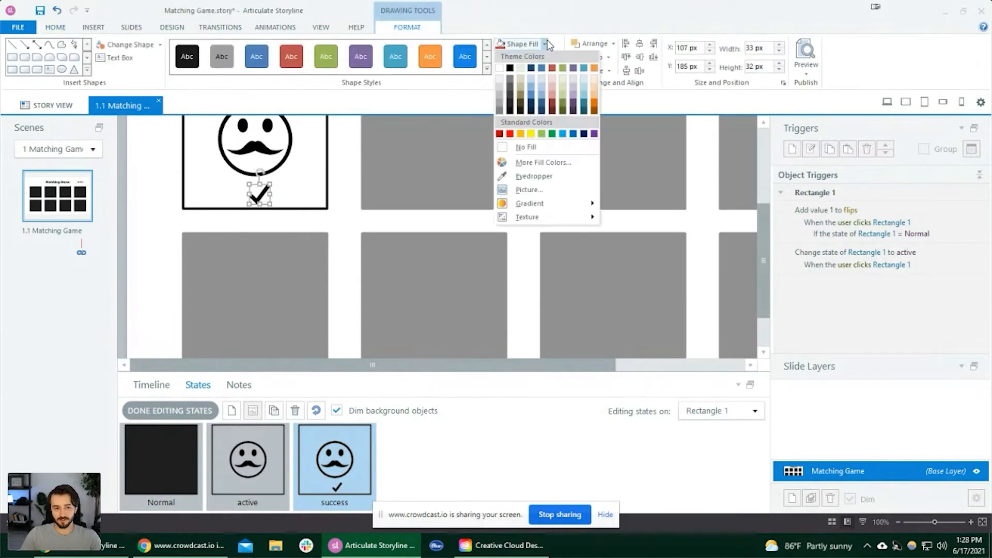
pyautogui.click(551, 134)
pyautogui.click(343, 225)
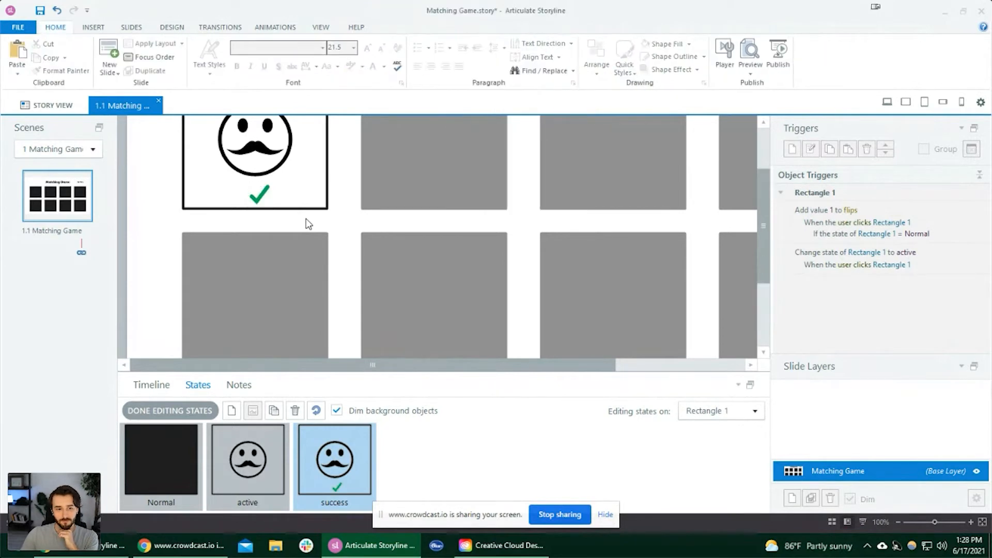
pyautogui.scroll(3, 308, 223)
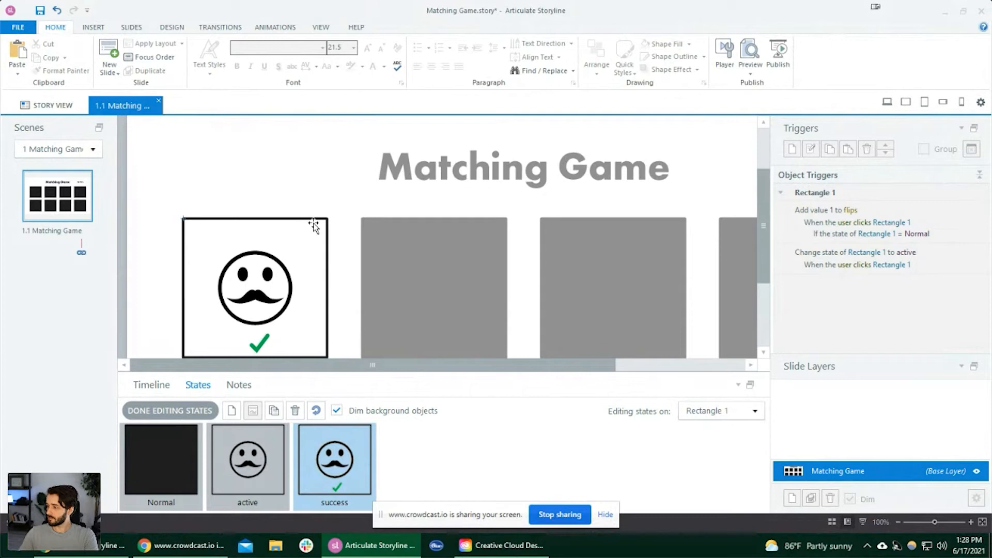
pyautogui.scroll(-3, 301, 270)
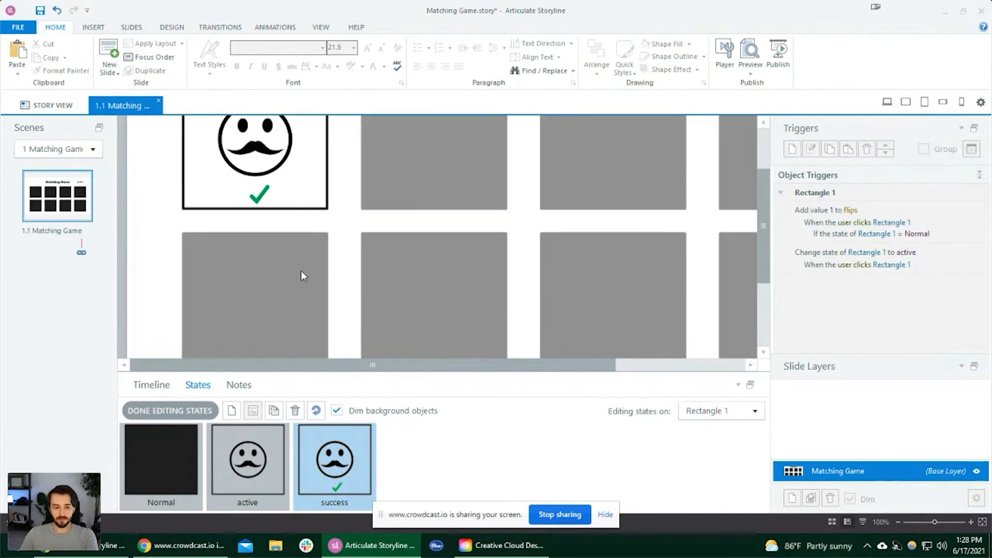
# Nudge the green checkmark up to Y 181 px, away from the card's lower border, and finish editing the card's states.
pyautogui.click(275, 191)
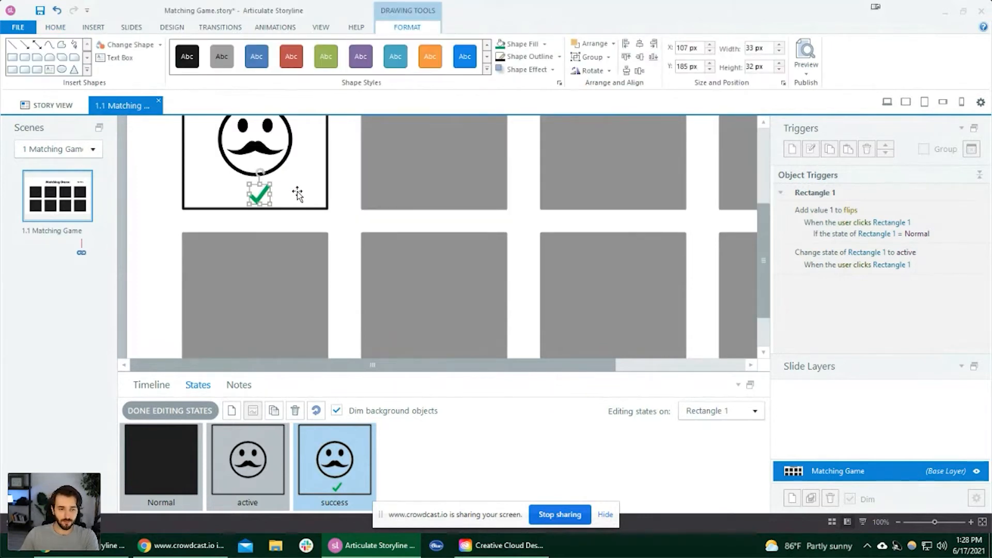
pyautogui.press('Up')
pyautogui.press('Up')
pyautogui.press('Up')
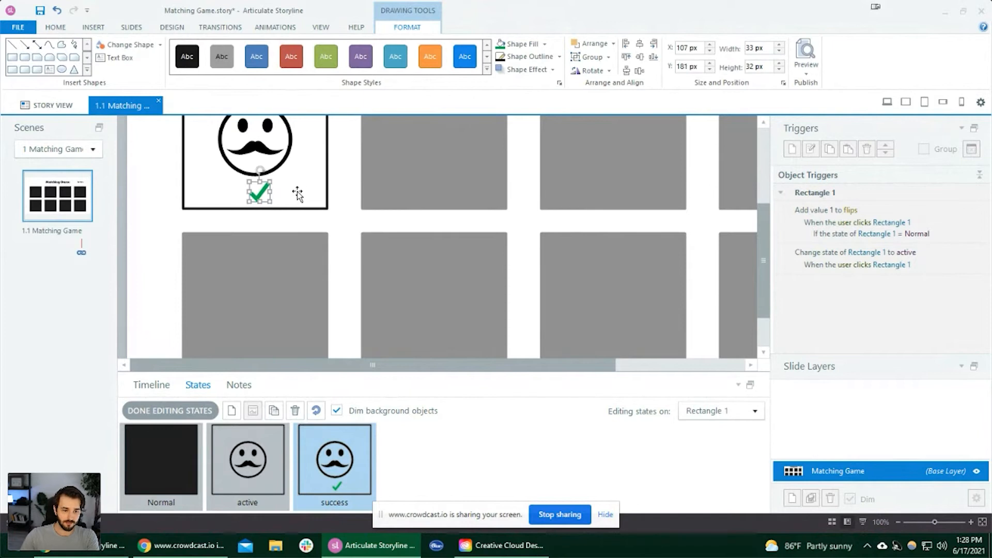
pyautogui.click(343, 230)
pyautogui.scroll(3, 345, 230)
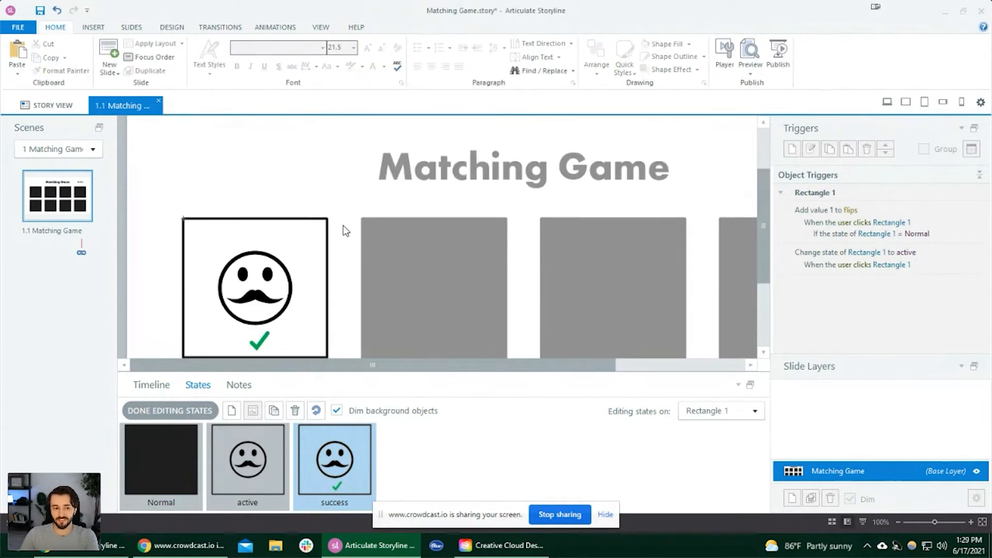
pyautogui.scroll(-3, 345, 230)
pyautogui.click(262, 198)
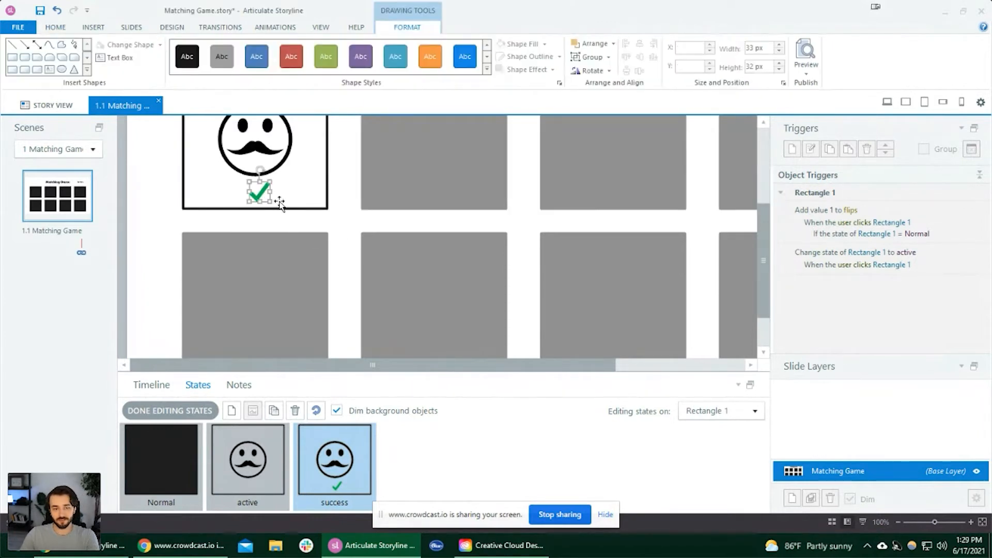
pyautogui.click(185, 404)
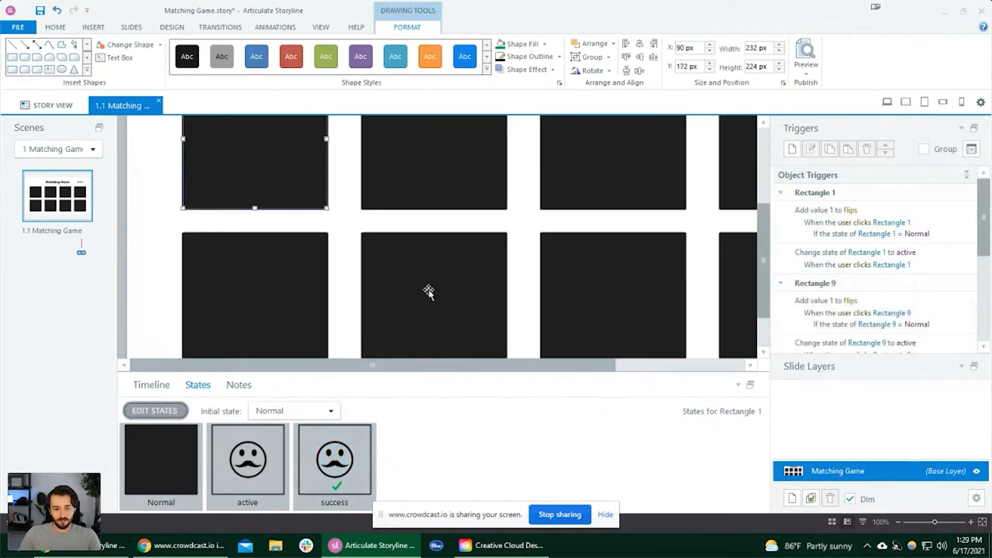
pyautogui.click(427, 289)
pyautogui.click(155, 410)
pyautogui.click(262, 444)
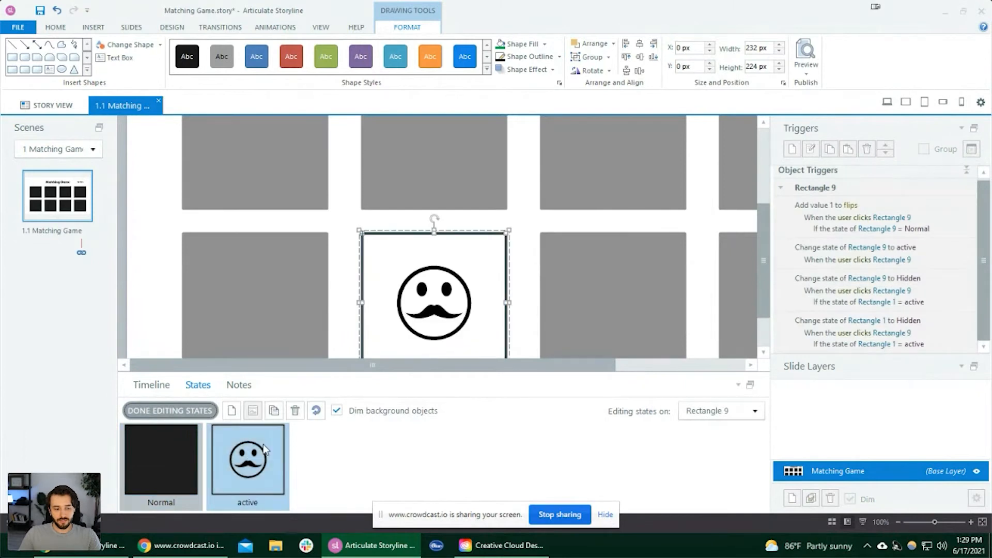
pyautogui.click(179, 409)
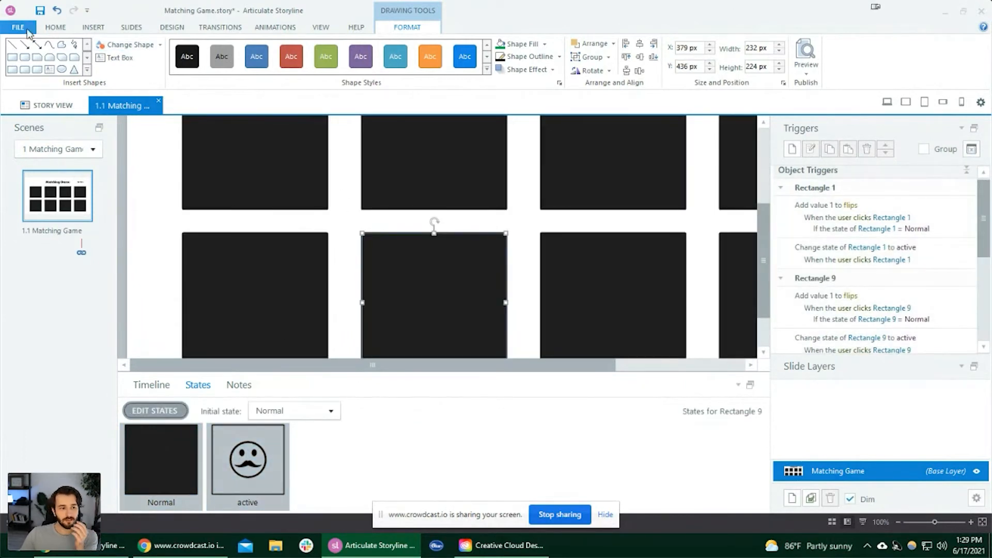
# Try to copy the states of Rectangle 1 onto Rectangle 9 with the Format Painter, and send the error report.
pyautogui.click(56, 27)
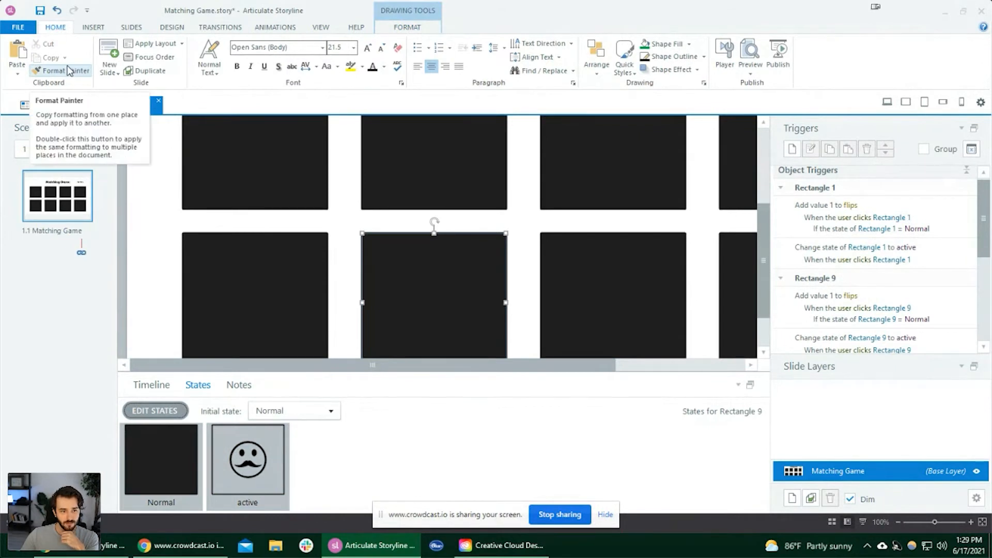
pyautogui.click(67, 71)
pyautogui.click(255, 173)
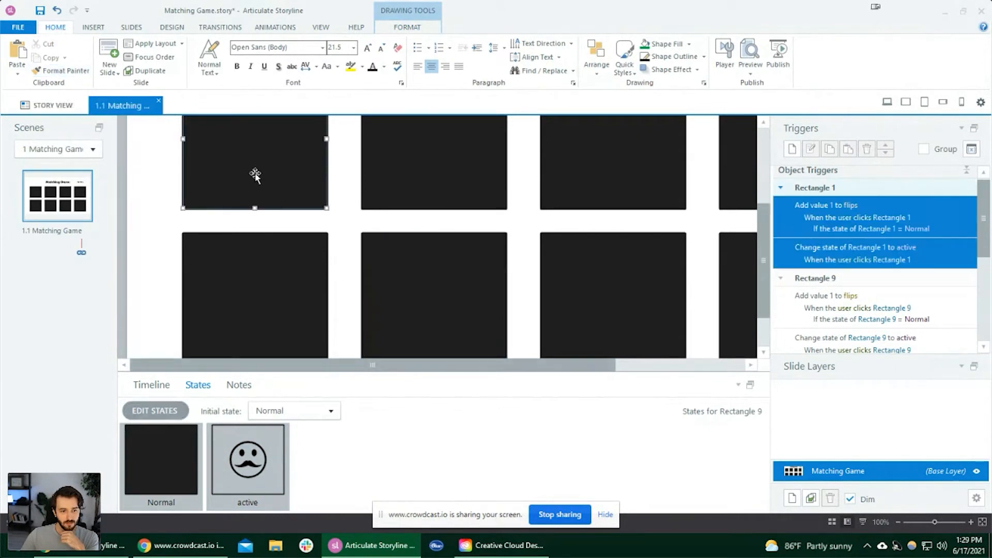
pyautogui.click(80, 70)
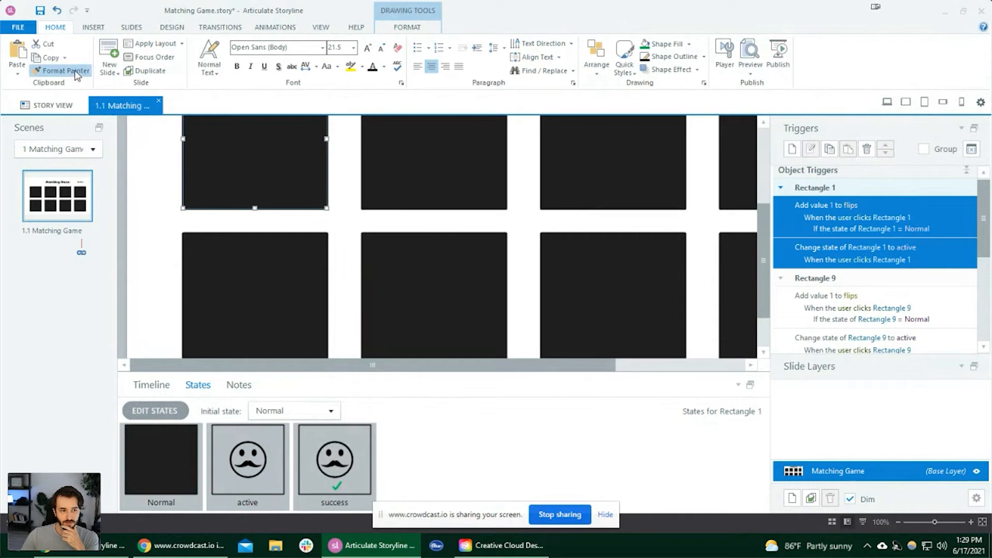
pyautogui.click(433, 282)
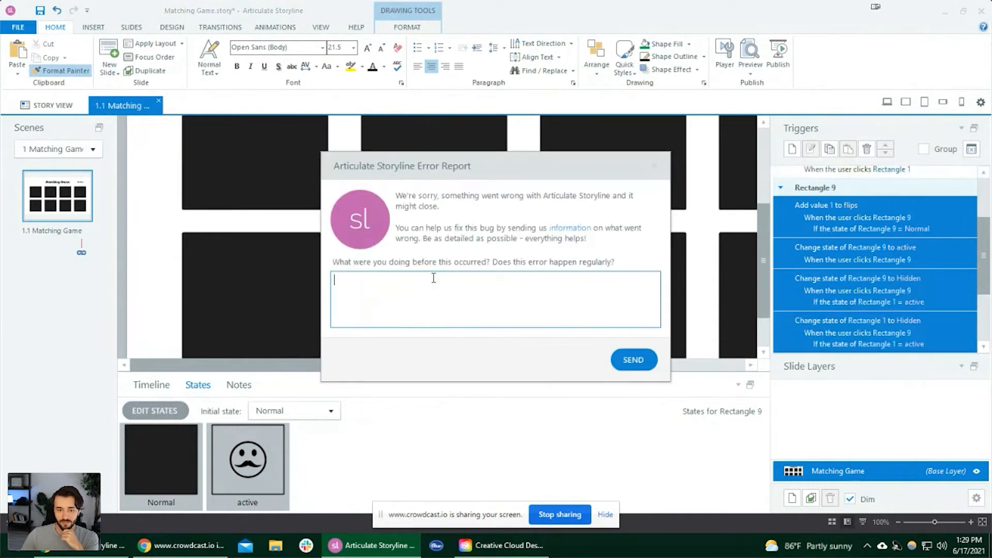
pyautogui.click(632, 358)
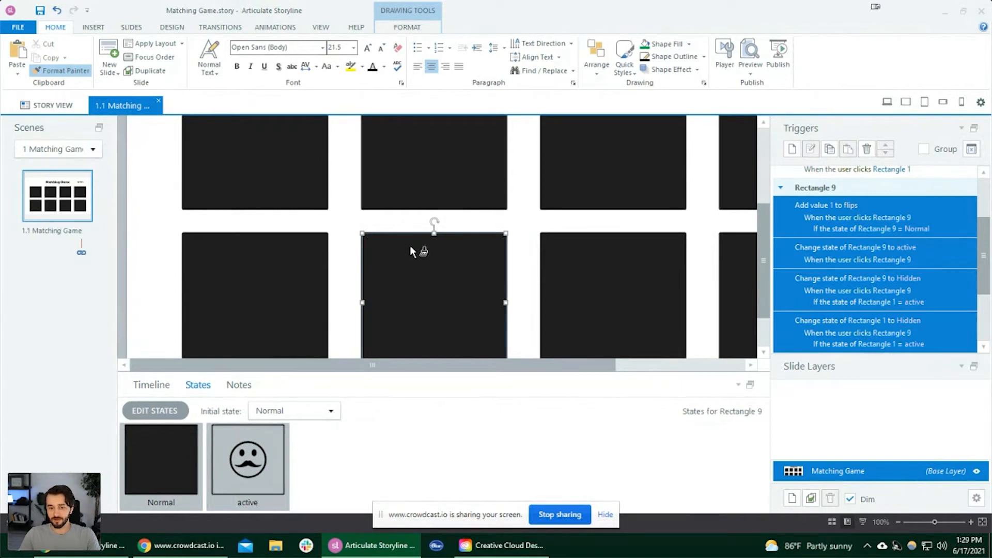
# Copy the states of Rectangle 1, including success, onto its matching card Rectangle 9 with the Format Painter, and turn the painter off.
pyautogui.scroll(-2, 407, 245)
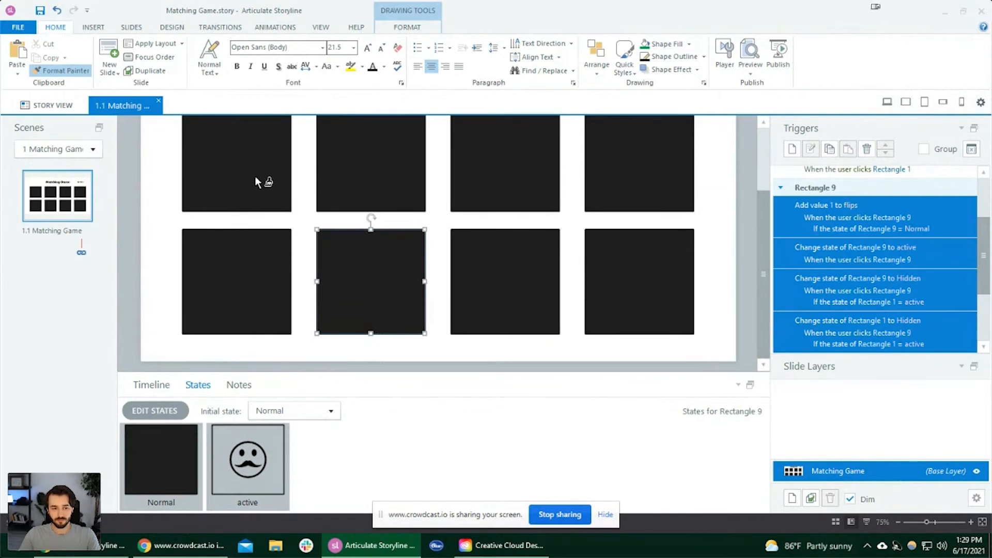
pyautogui.click(331, 236)
pyautogui.click(240, 172)
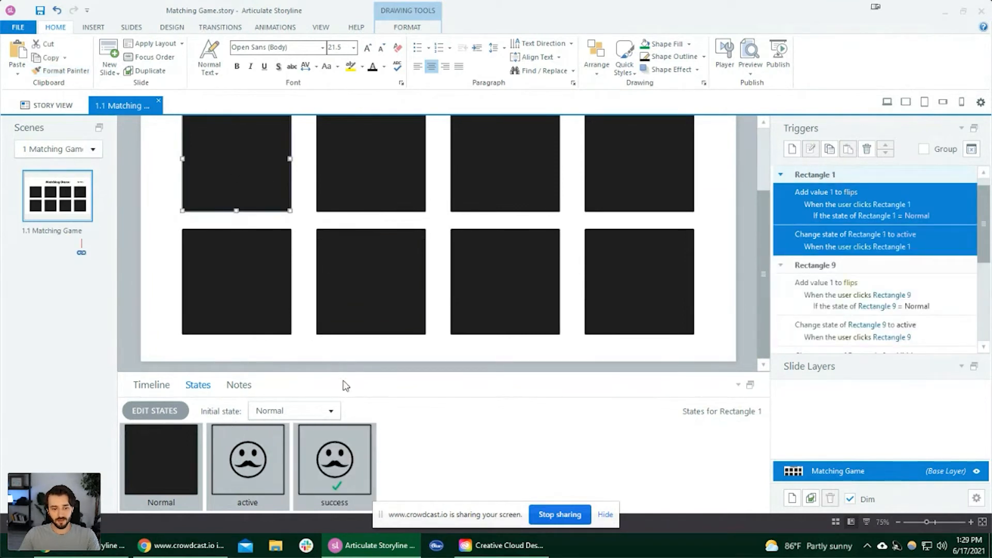
pyautogui.click(350, 283)
pyautogui.click(251, 172)
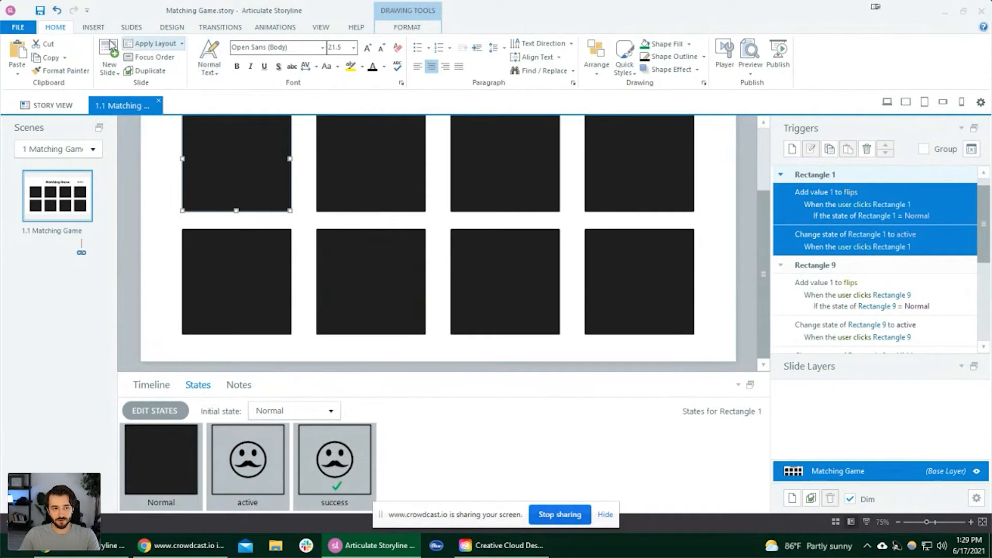
pyautogui.click(77, 71)
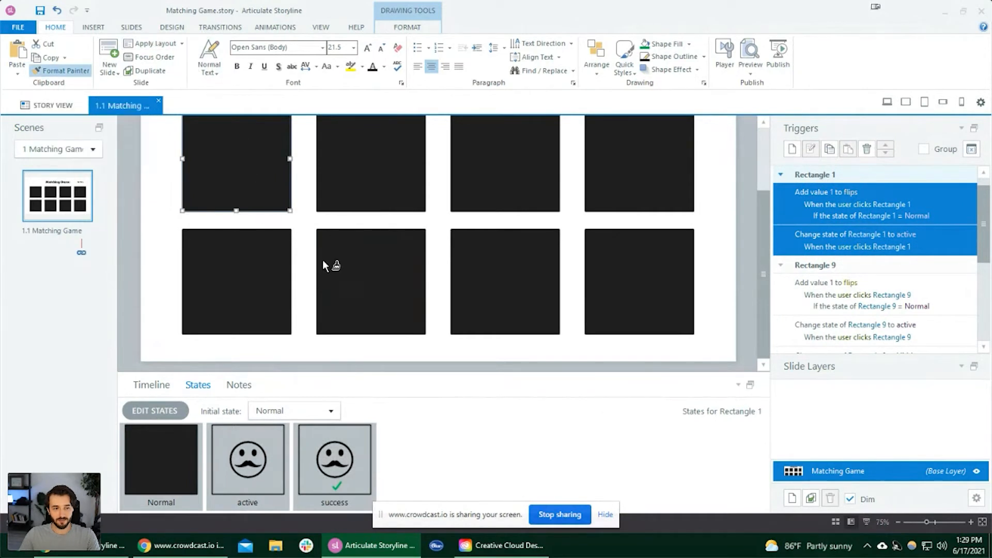
pyautogui.click(362, 265)
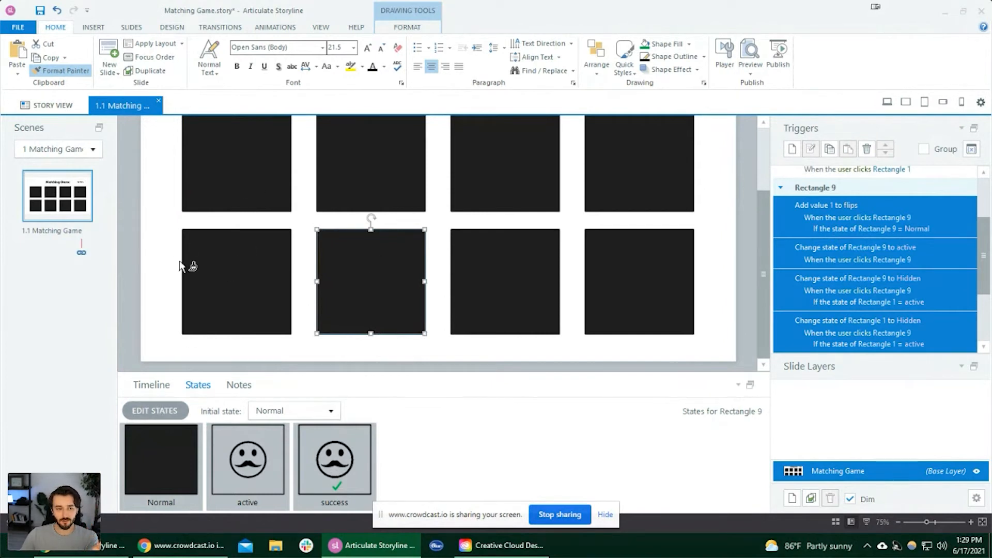
pyautogui.click(163, 385)
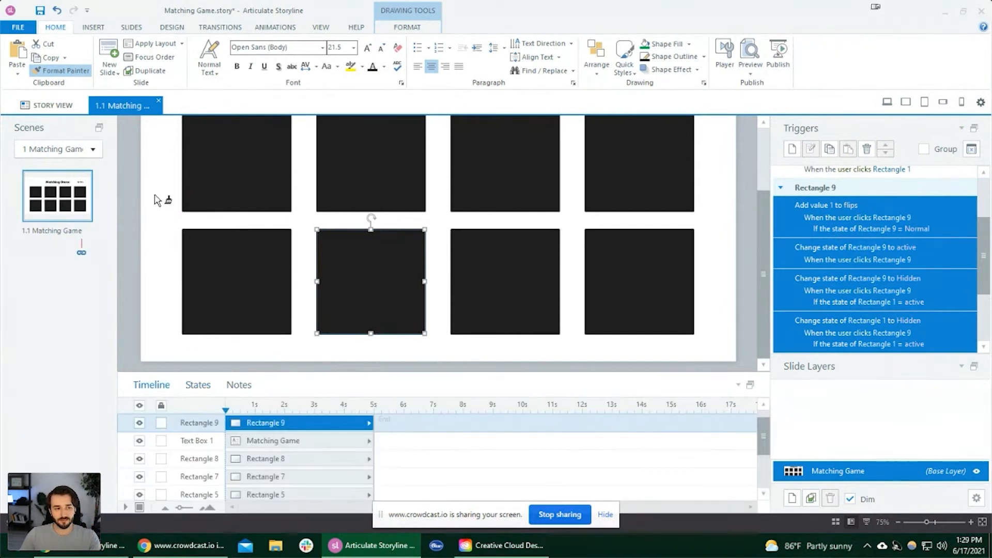
pyautogui.click(72, 68)
# Compare the states of Rectangle 1 and Rectangle 9, previewing the active and success states on Rectangle 9.
pyautogui.click(231, 192)
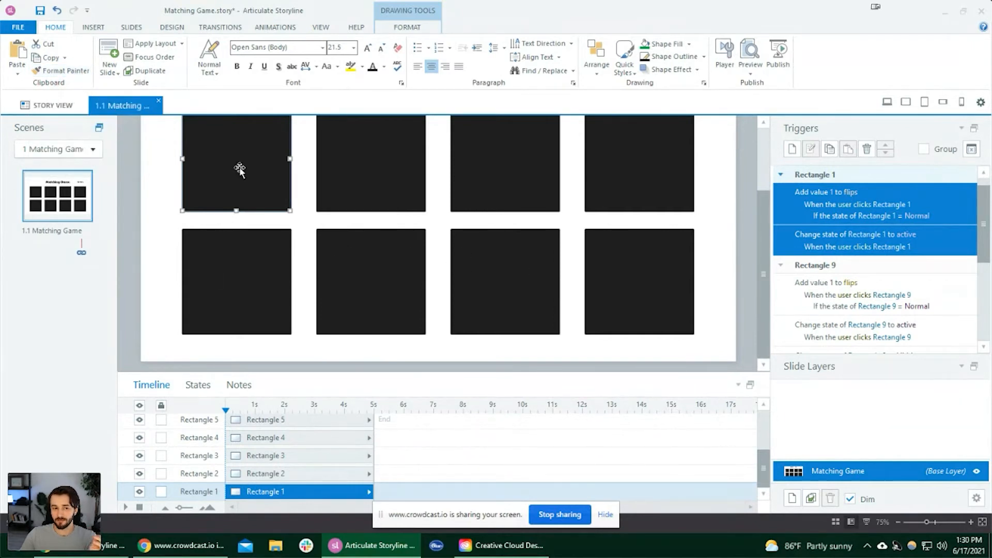
pyautogui.click(199, 384)
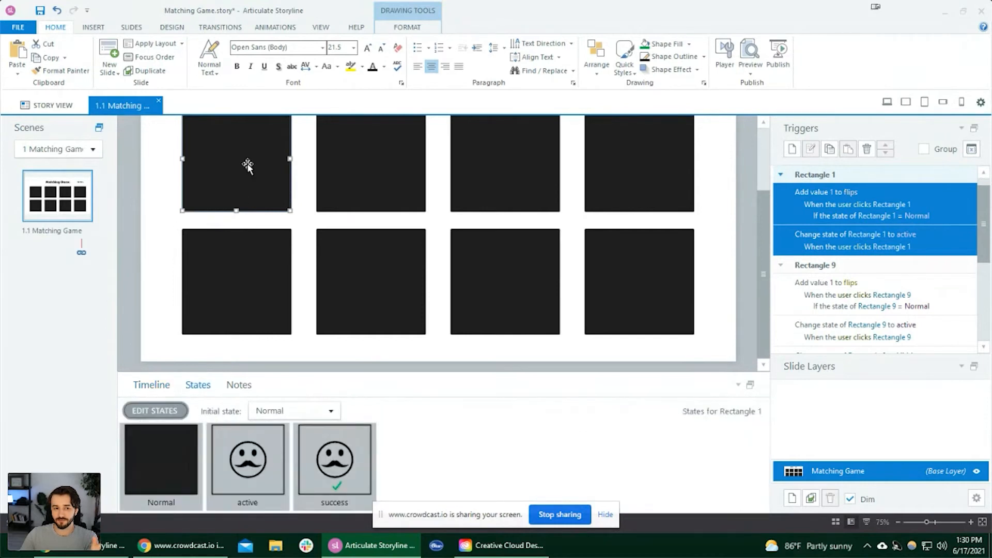
pyautogui.click(374, 264)
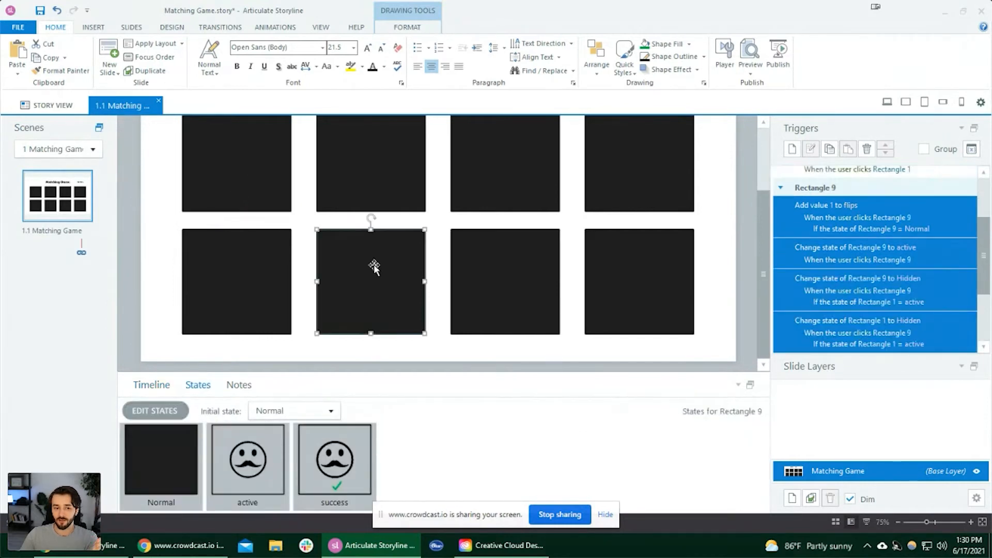
pyautogui.click(341, 456)
pyautogui.click(268, 463)
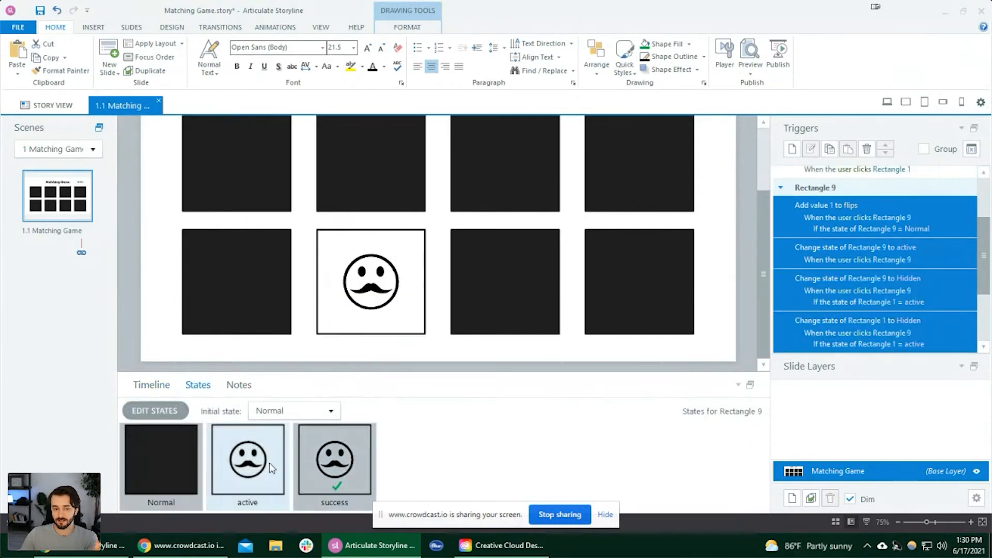
pyautogui.click(338, 464)
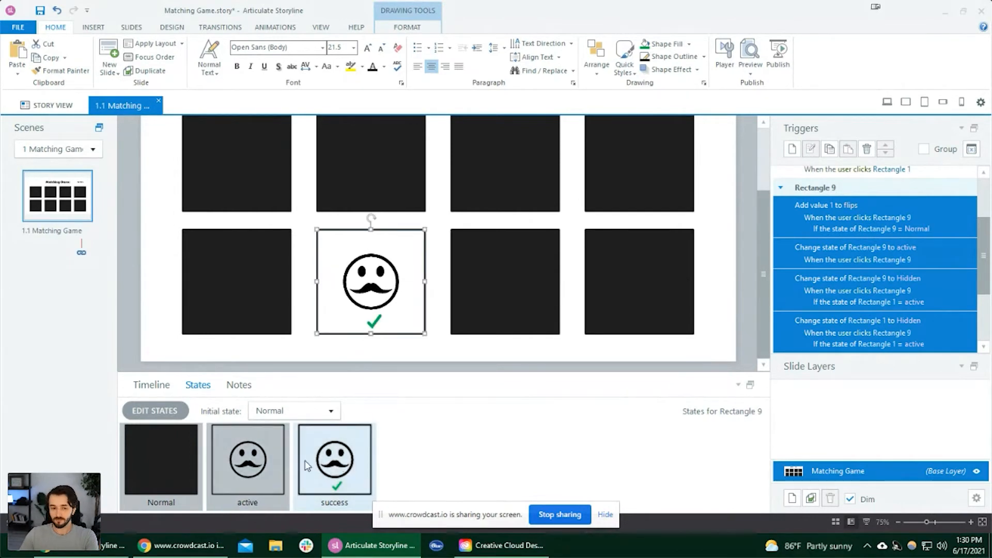
pyautogui.click(266, 458)
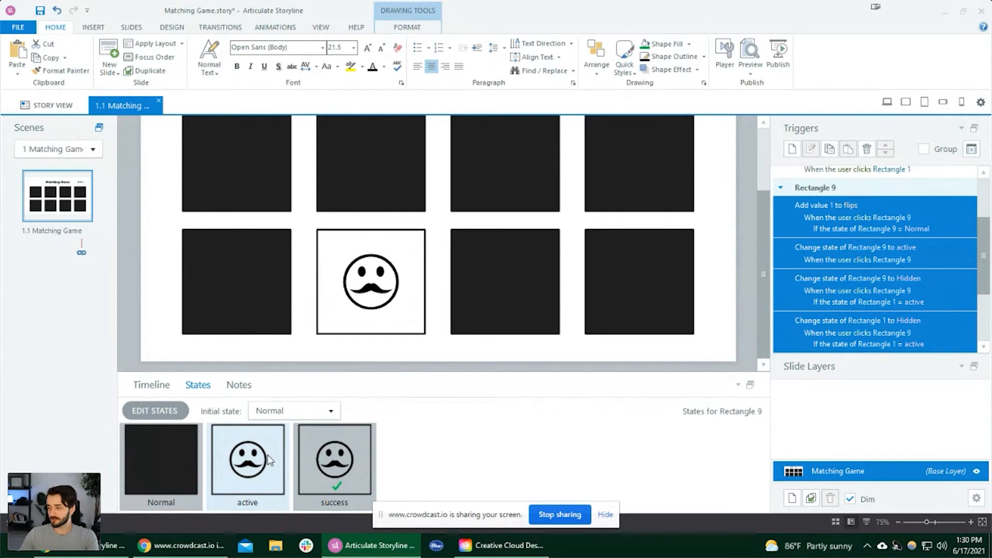
pyautogui.click(243, 176)
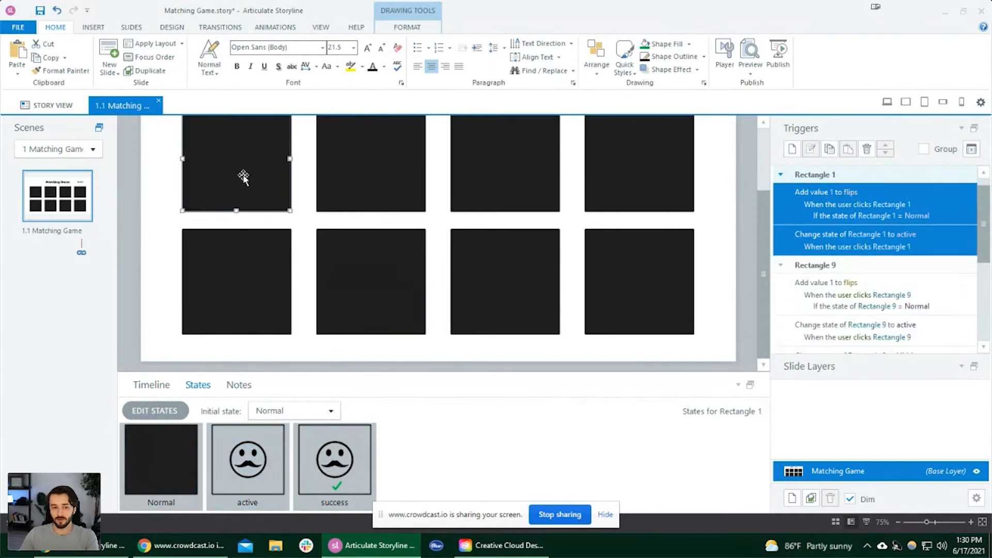
# Change both hiding triggers on Rectangle 9 so that Rectangle 9 and Rectangle 1 switch to the success state instead.
pyautogui.click(369, 294)
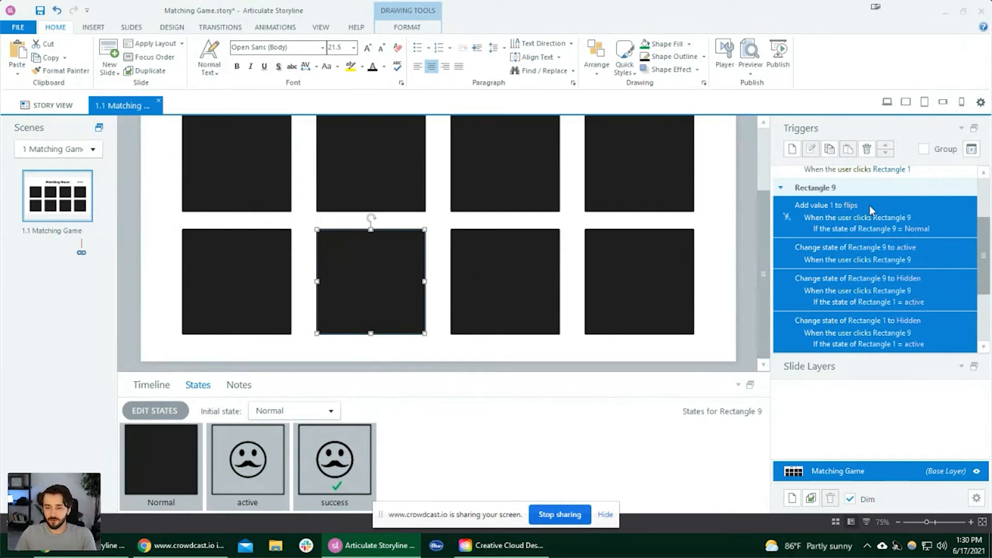
pyautogui.click(946, 293)
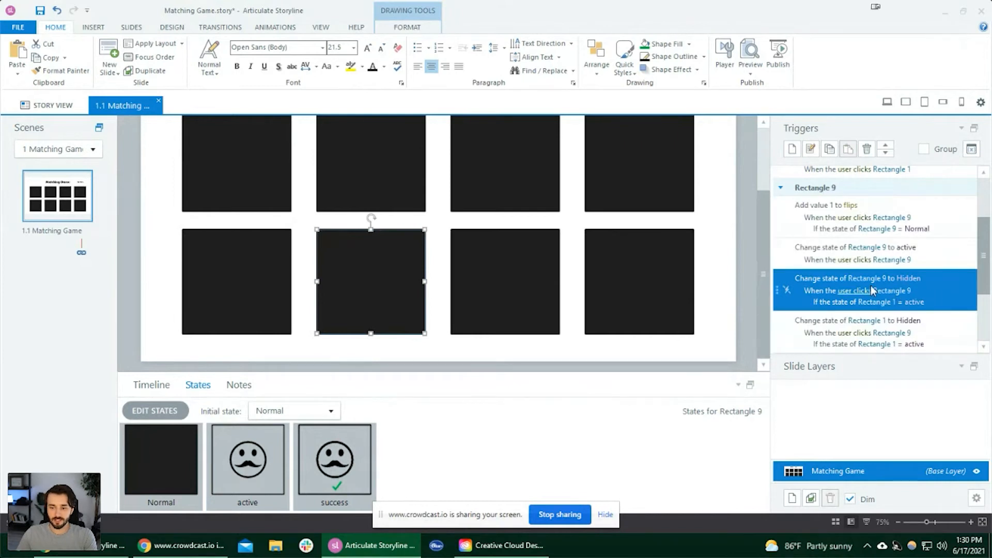
pyautogui.click(910, 280)
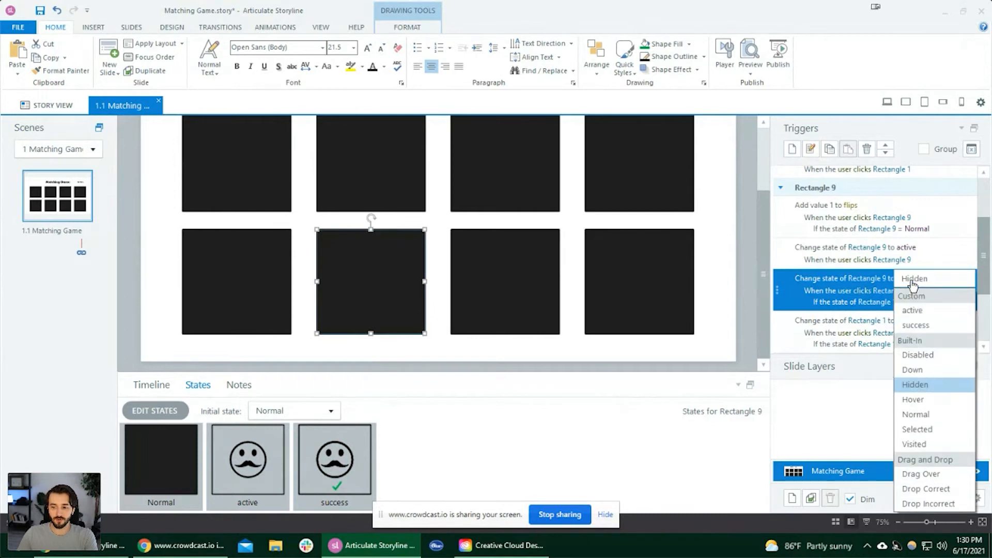
pyautogui.click(929, 326)
pyautogui.click(909, 325)
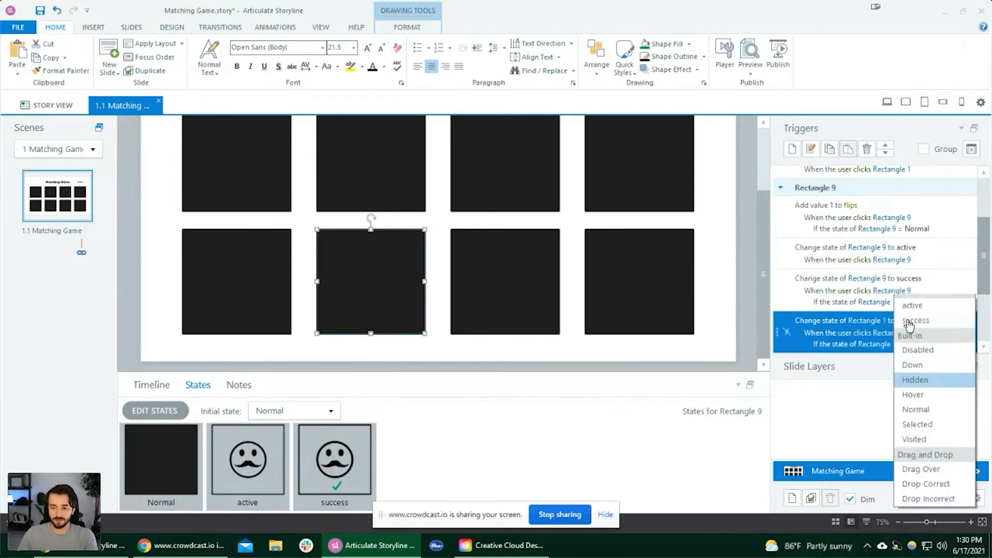
pyautogui.click(935, 336)
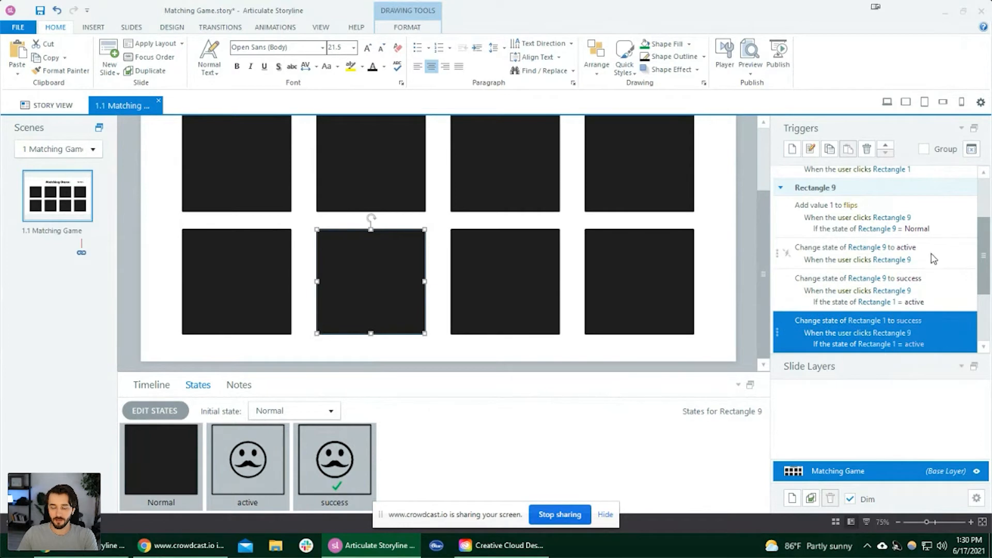
# Preview the slide, flip Rectangle 1 followed by its match Rectangle 9 to test the success state, and close the preview.
pyautogui.click(888, 102)
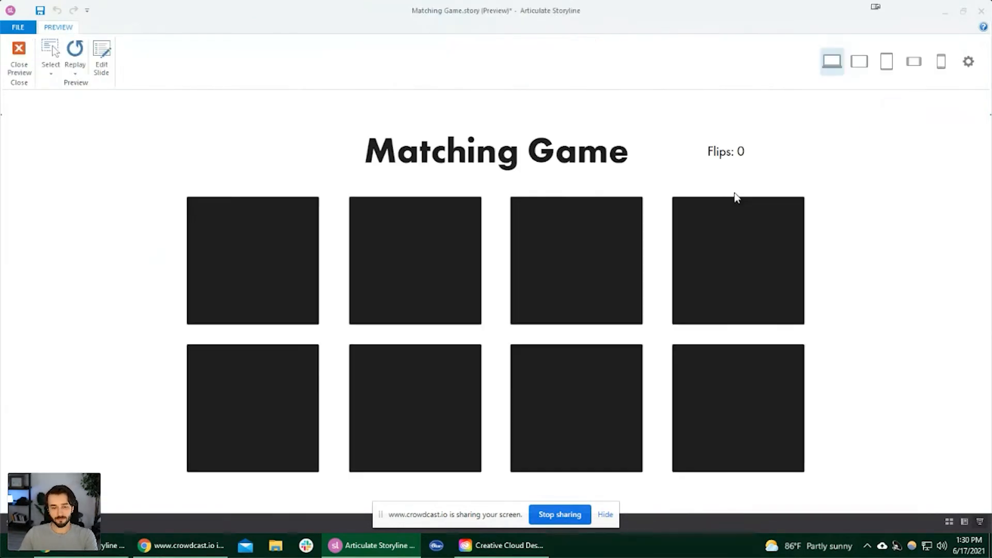
pyautogui.click(257, 237)
pyautogui.click(418, 400)
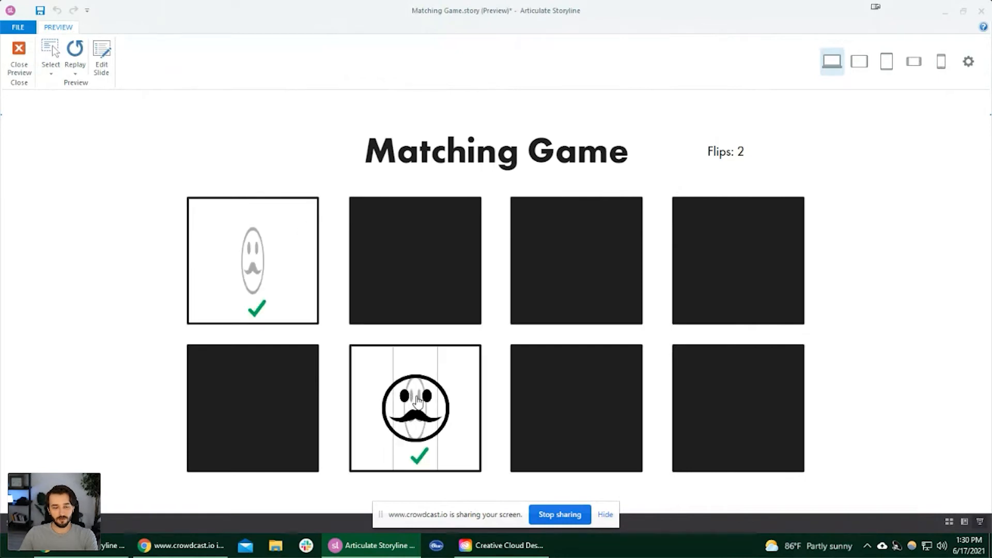
pyautogui.click(19, 61)
# Inspect the success state of Rectangle 1 and its available animation options, and finish editing the states.
pyautogui.click(232, 178)
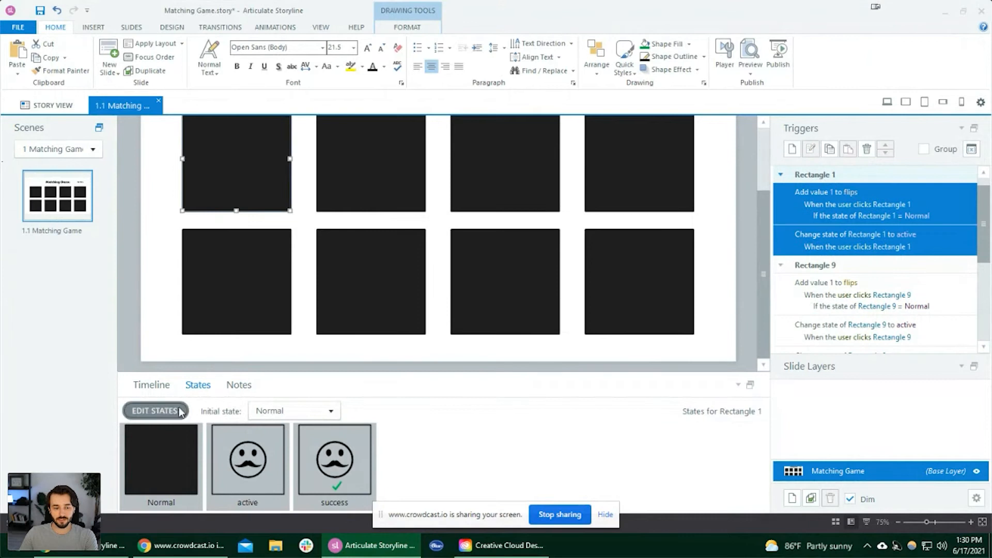
pyautogui.click(155, 411)
pyautogui.click(323, 480)
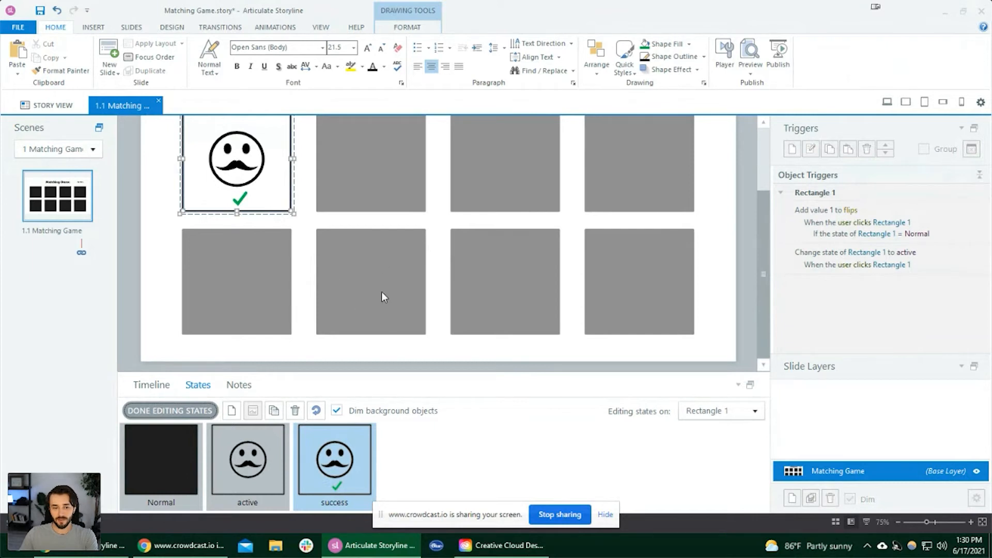
pyautogui.click(265, 29)
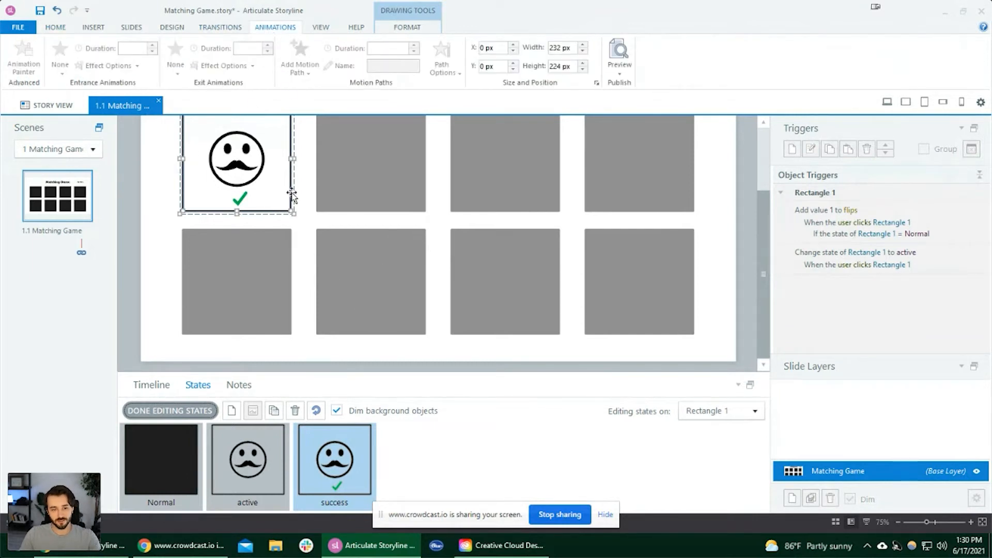
pyautogui.click(207, 411)
# Preview the slide with the matching pair flipped in reverse order, Rectangle 9 before Rectangle 1, and close the preview.
pyautogui.press('F12')
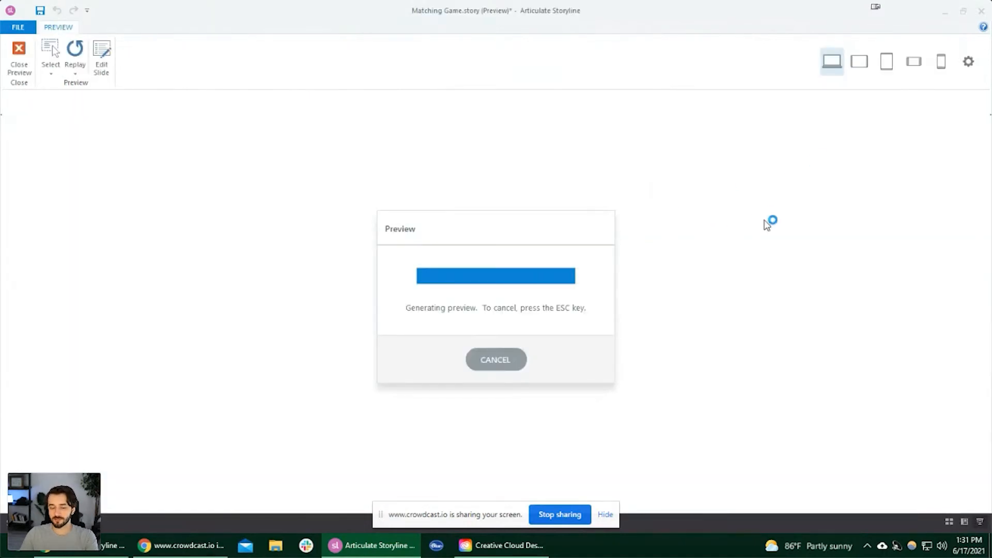
pyautogui.click(432, 400)
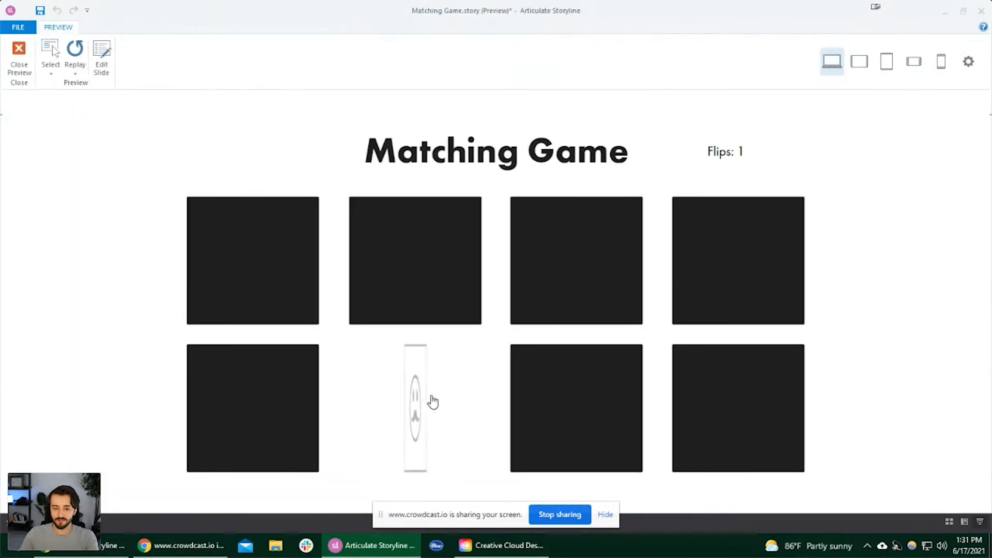
pyautogui.click(246, 264)
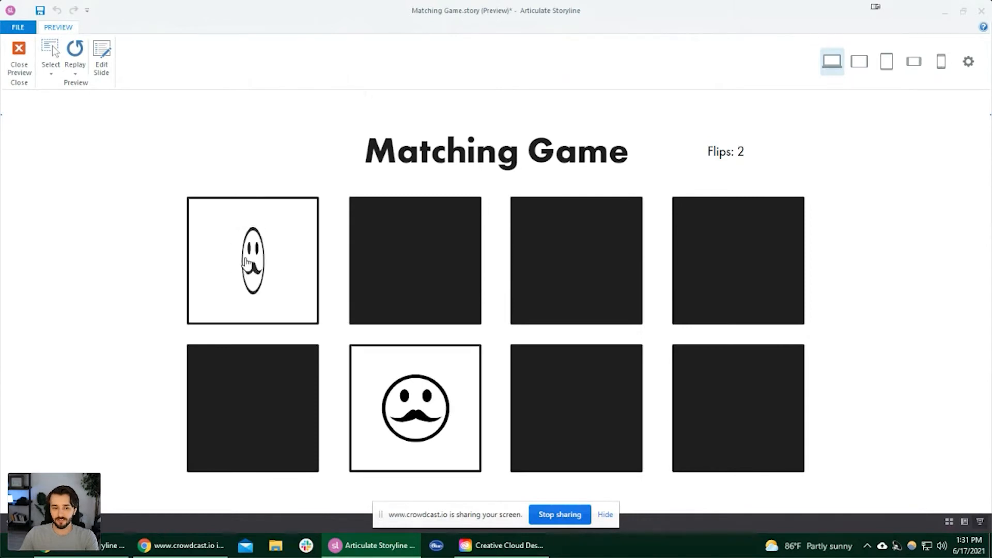
pyautogui.click(19, 58)
# Copy the two success-state triggers of Rectangle 9 and paste them onto Rectangle 1.
pyautogui.click(398, 235)
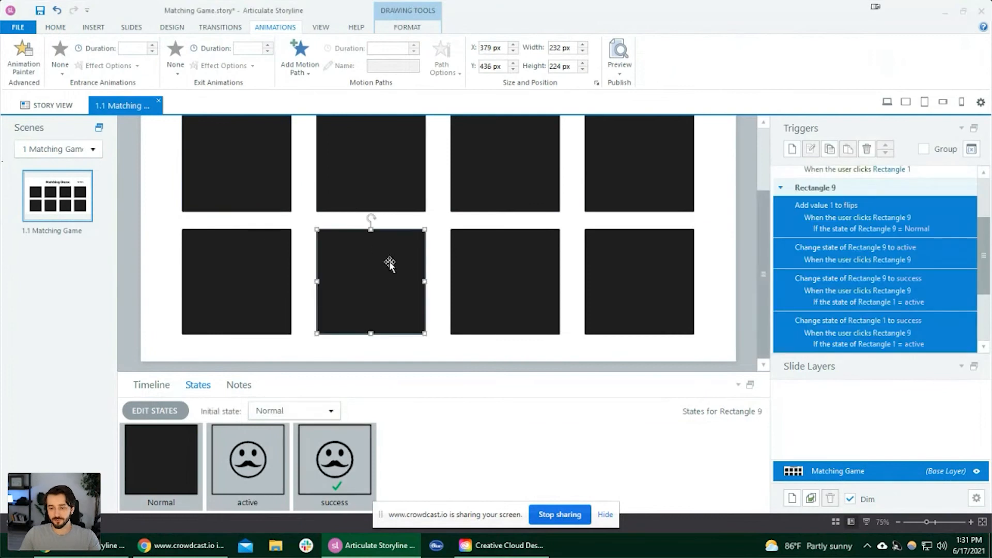
pyautogui.click(950, 290)
pyautogui.keyDown('shift'); pyautogui.click(950, 330); pyautogui.keyUp('shift')
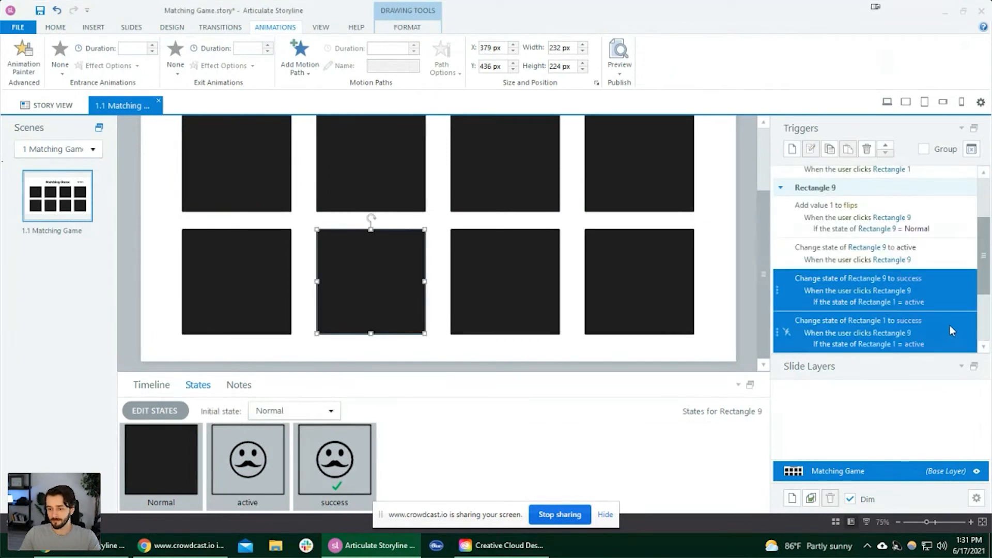
pyautogui.click(829, 150)
pyautogui.click(268, 183)
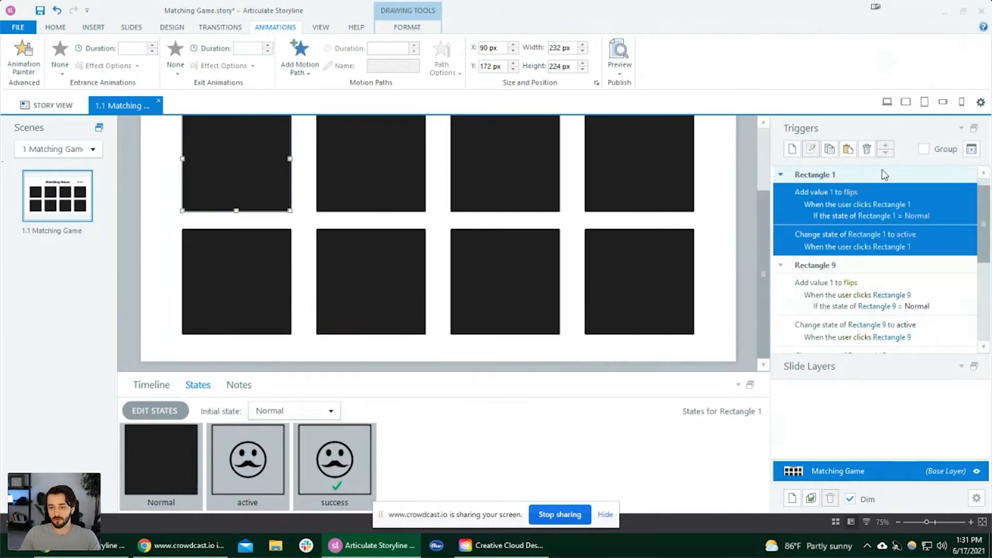
pyautogui.click(848, 150)
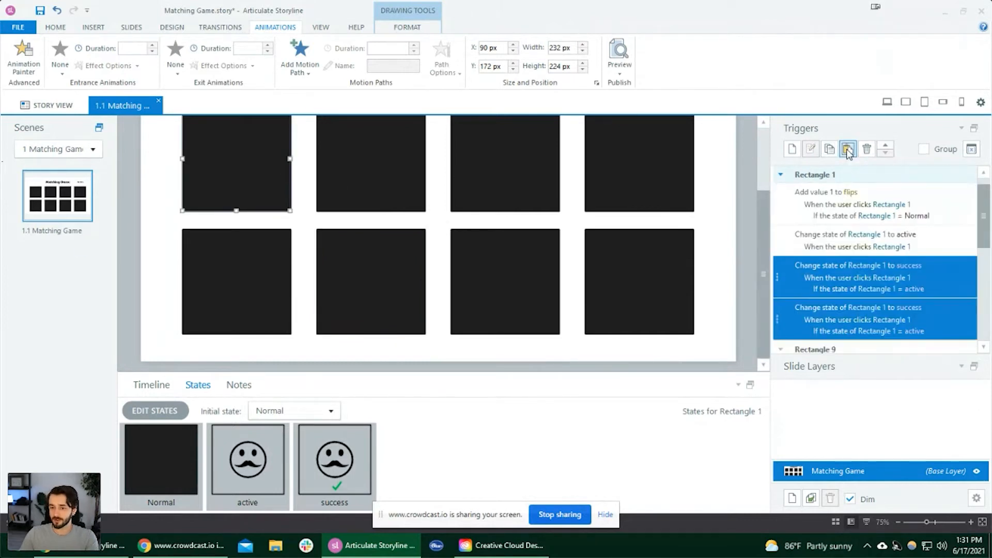
# Retarget the first pasted success trigger on Rectangle 1 to Rectangle 9, and make both pasted triggers conditional on Rectangle 9 = active.
pyautogui.click(873, 273)
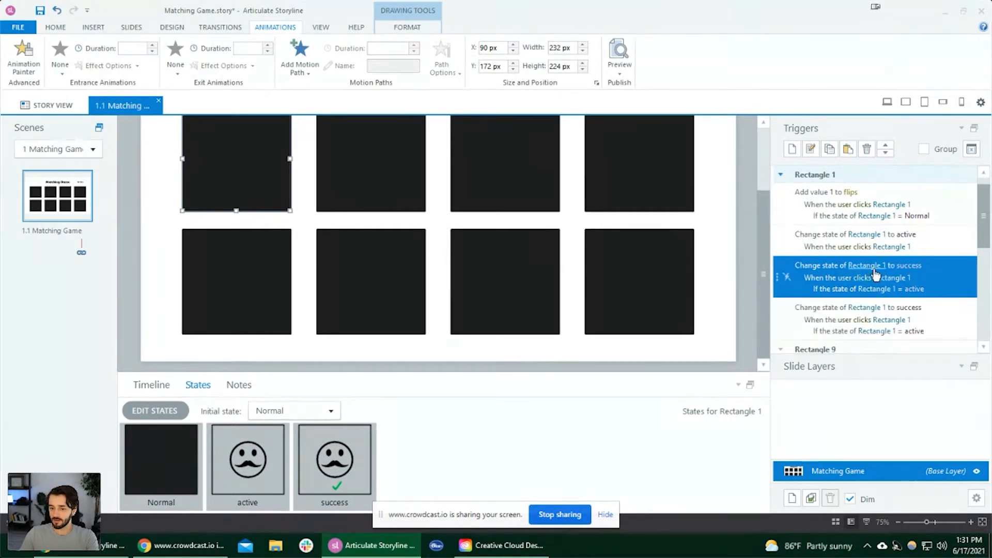
pyautogui.click(874, 267)
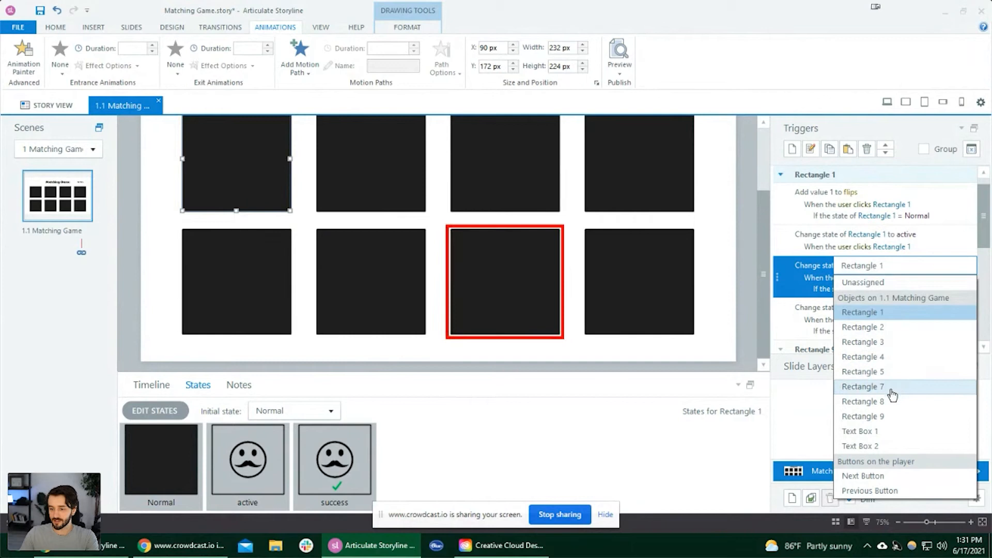
pyautogui.click(884, 416)
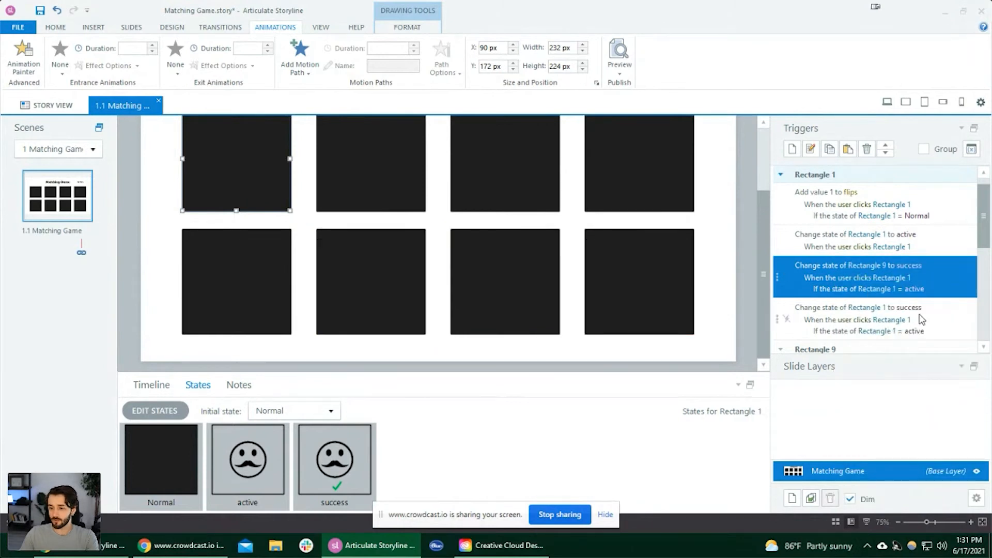
pyautogui.click(878, 290)
pyautogui.click(880, 411)
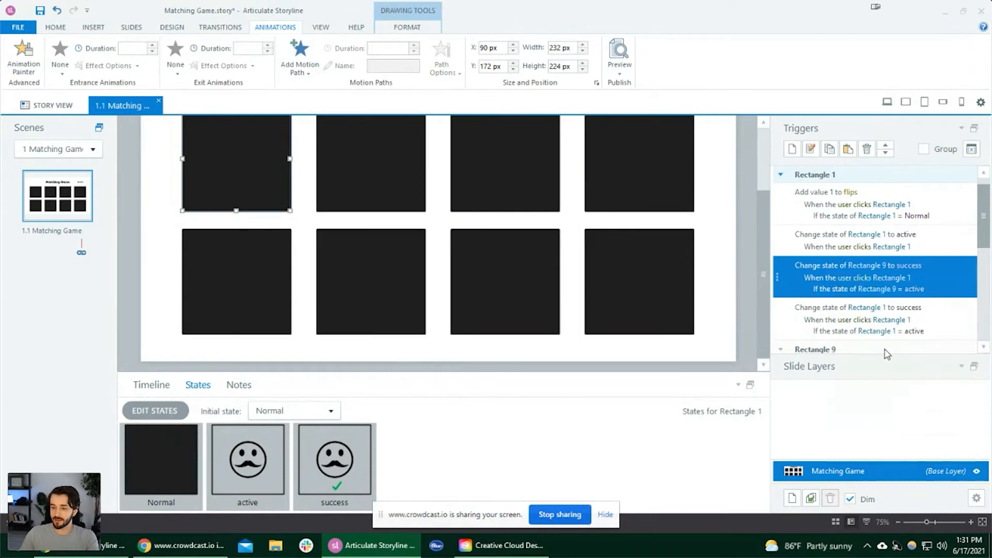
pyautogui.click(878, 336)
pyautogui.click(884, 467)
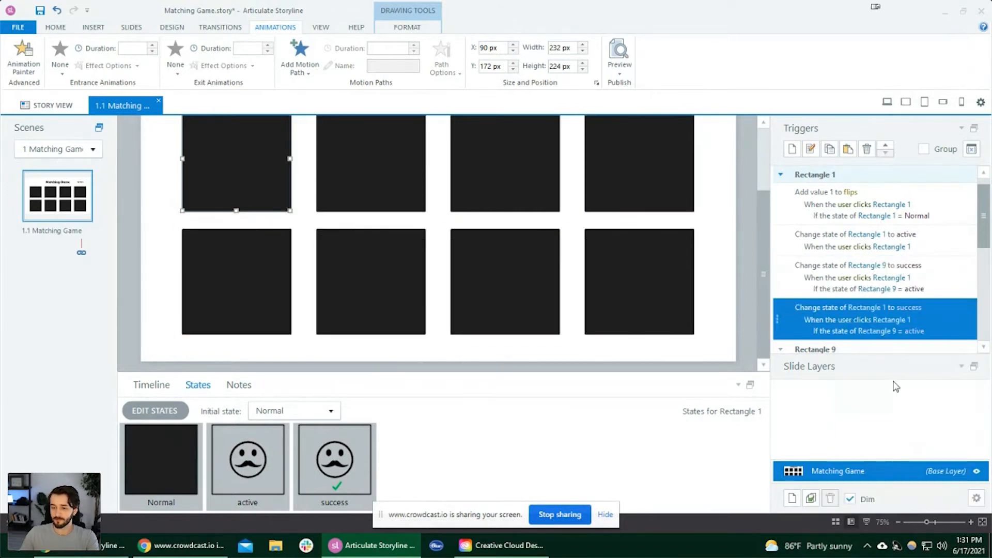
# Compare the triggers of Rectangle 9 and Rectangle 1, and test the new success triggers in a preview by flipping Rectangle 9 before Rectangle 1.
pyautogui.scroll(-1, 961, 248)
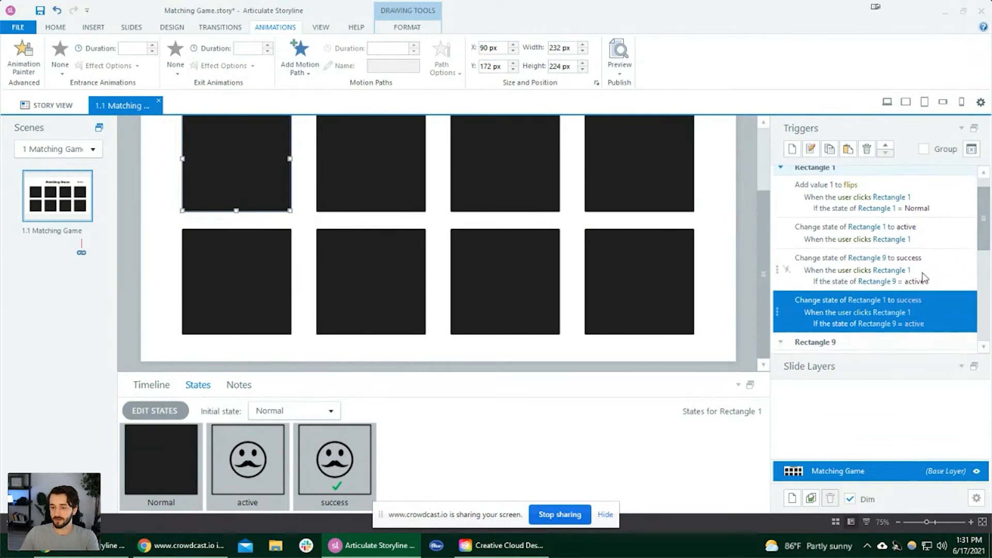
pyautogui.click(387, 275)
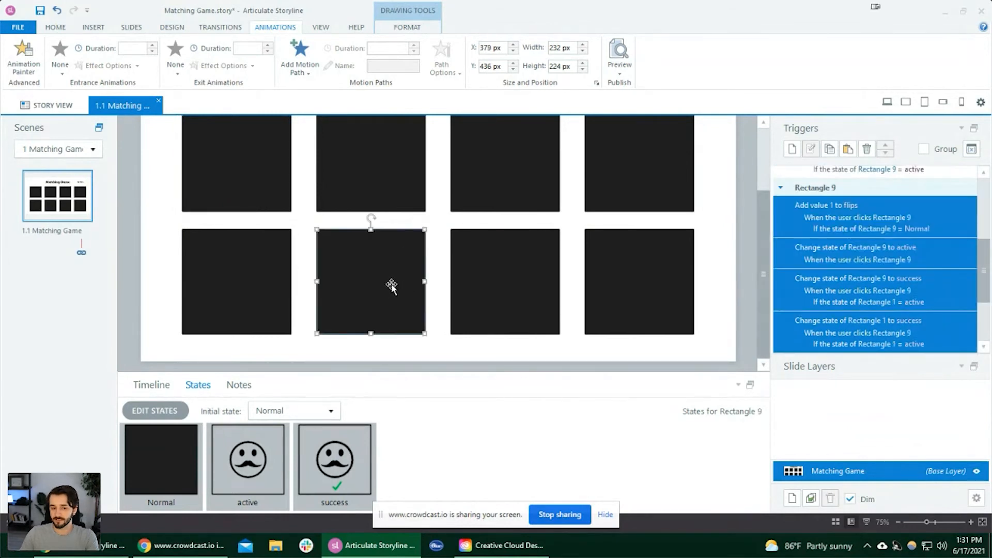
pyautogui.click(251, 170)
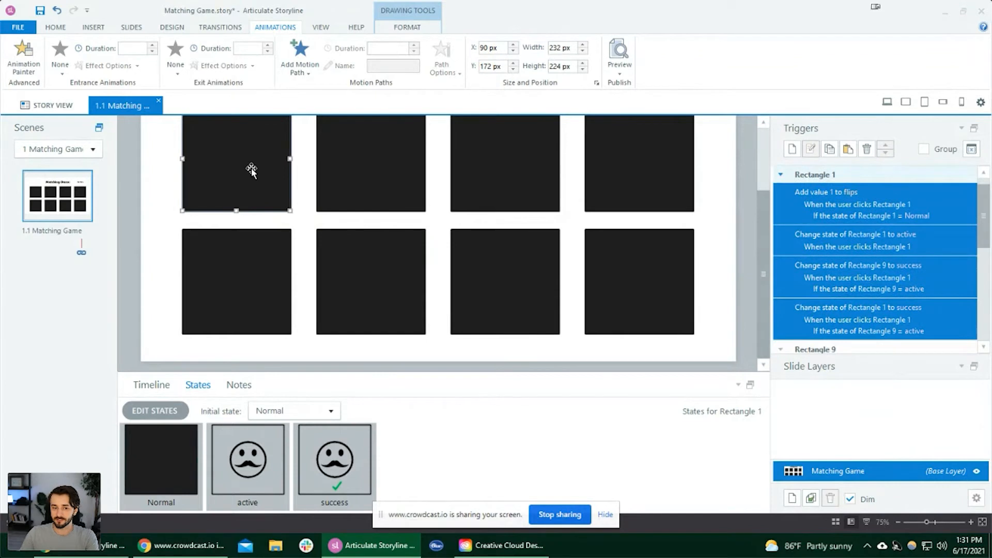
pyautogui.click(886, 103)
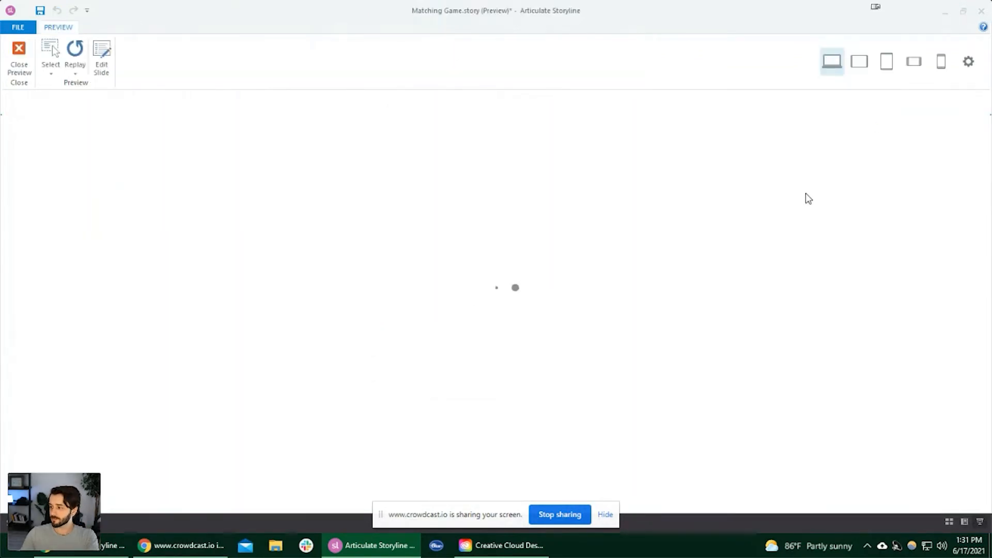
pyautogui.click(442, 416)
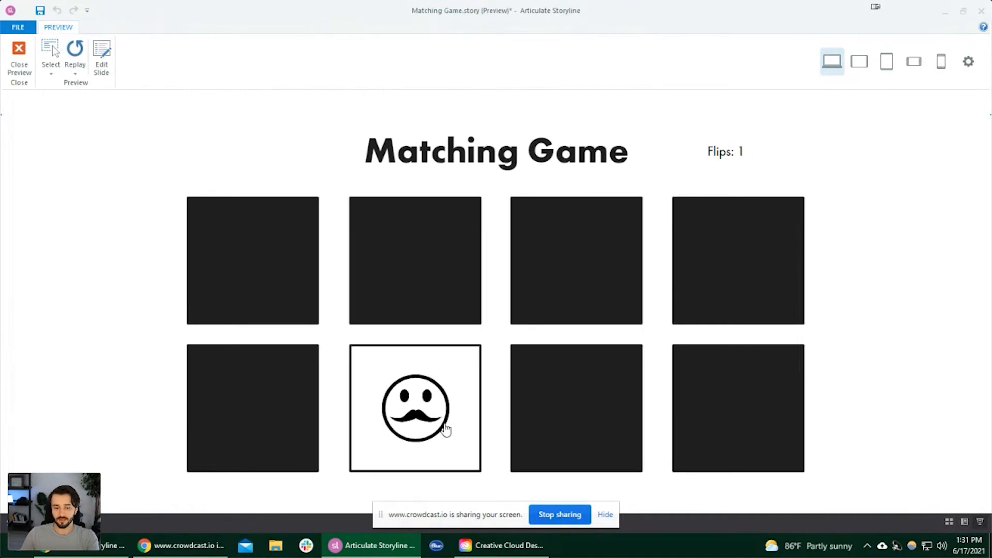
pyautogui.click(243, 252)
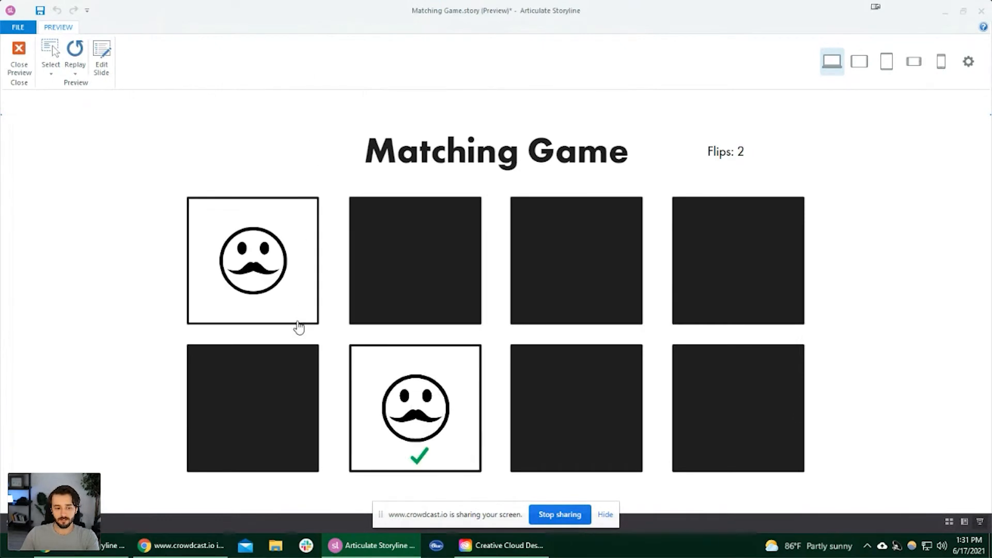
pyautogui.click(19, 58)
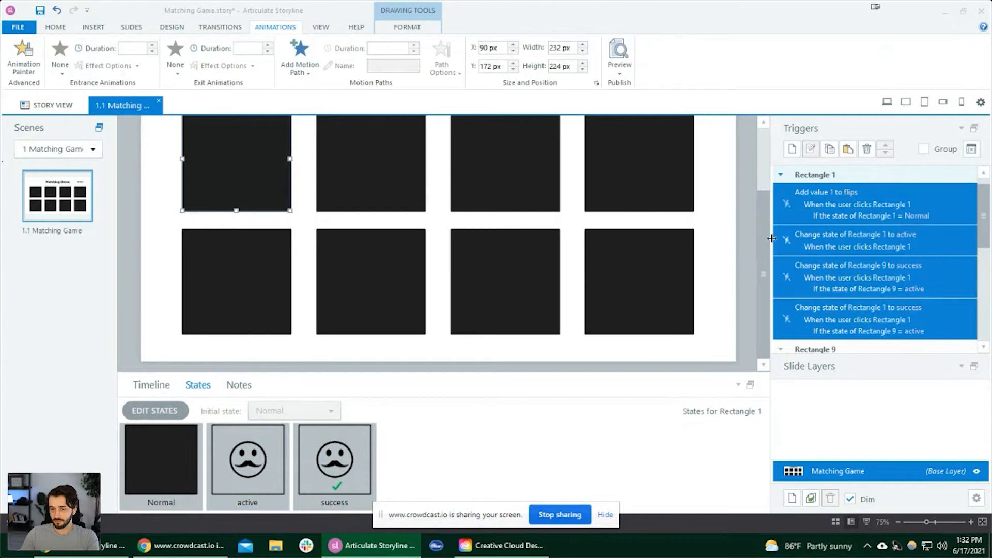
# Preview the slide and flip the Rectangle 1 and Rectangle 9 cards in both orders to test the match.
pyautogui.click(951, 244)
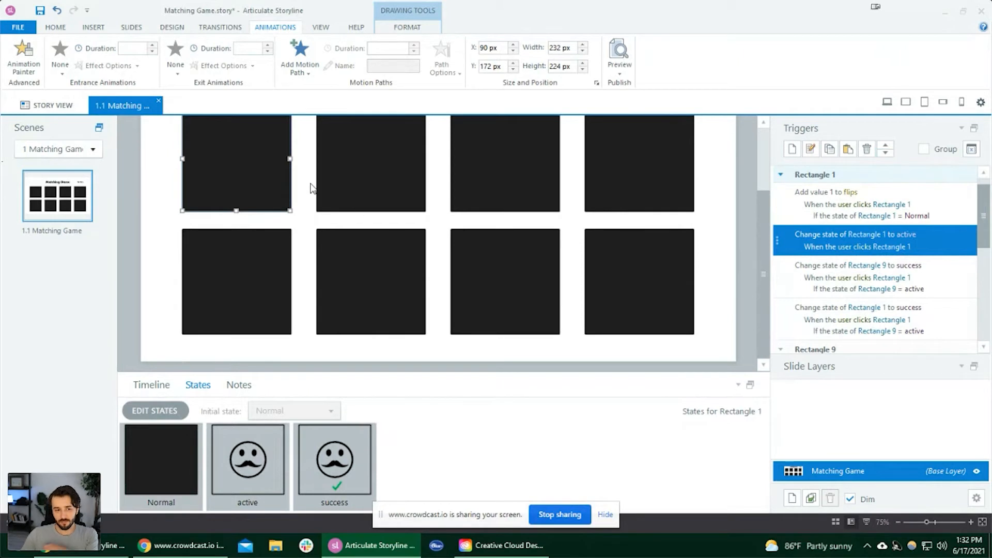
pyautogui.scroll(-2, 921, 276)
pyautogui.scroll(-2, 920, 277)
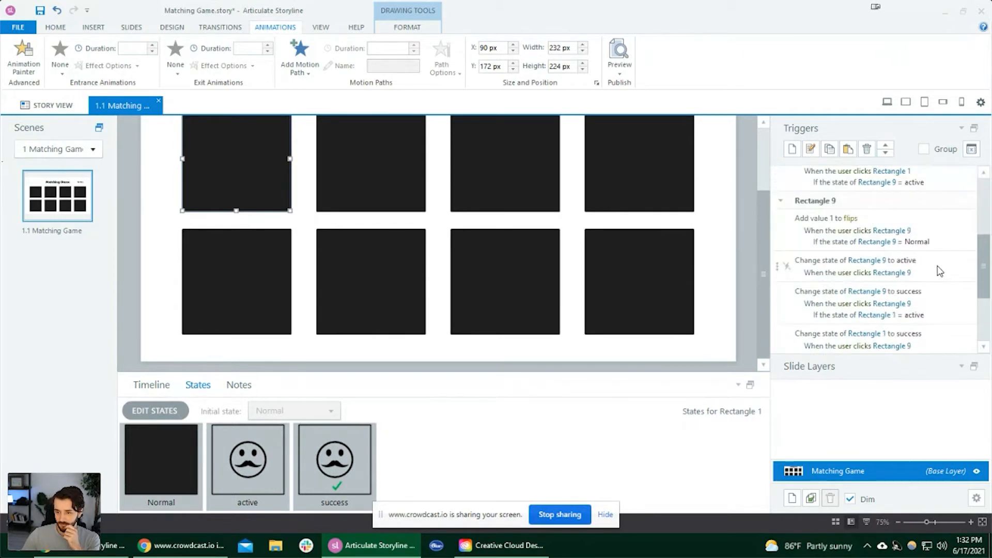
pyautogui.click(886, 103)
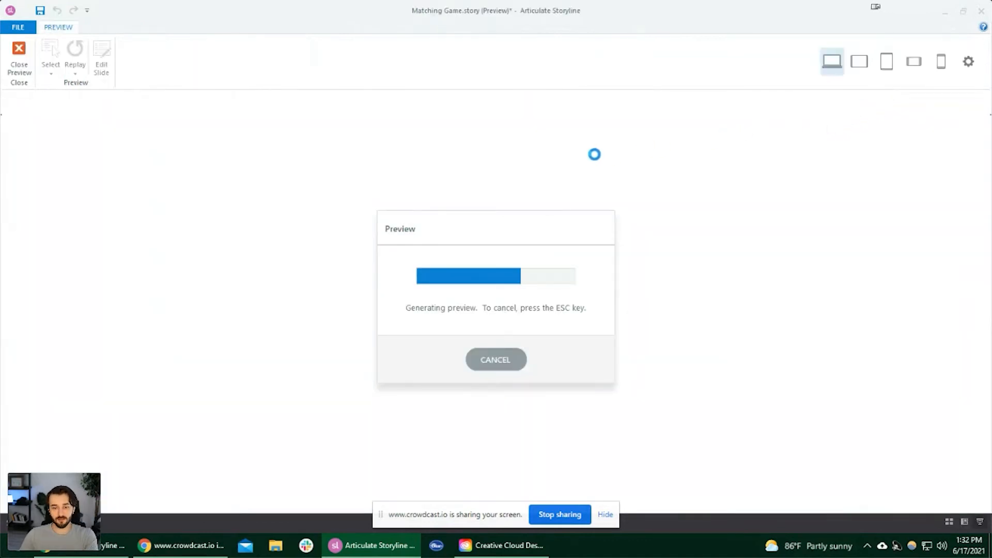
pyautogui.click(261, 225)
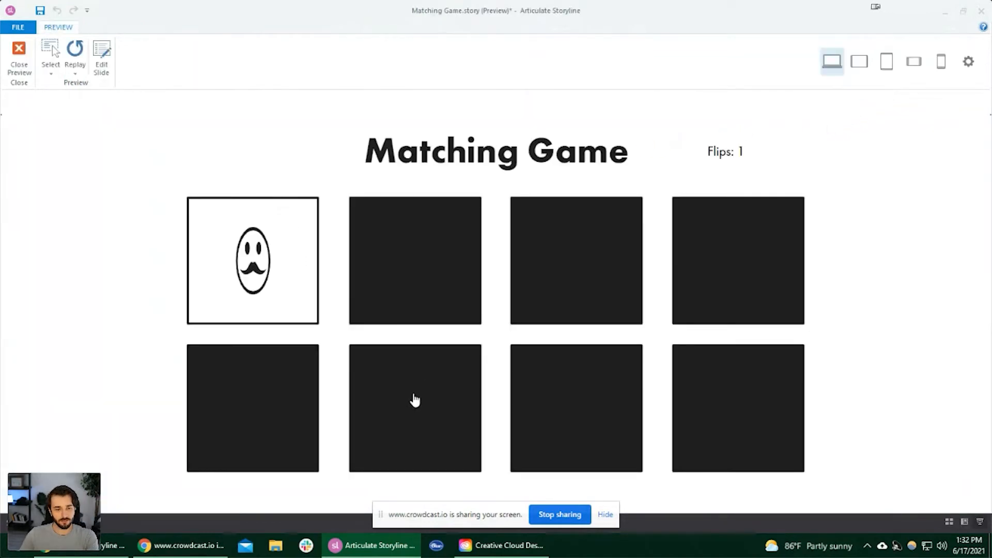
pyautogui.click(438, 428)
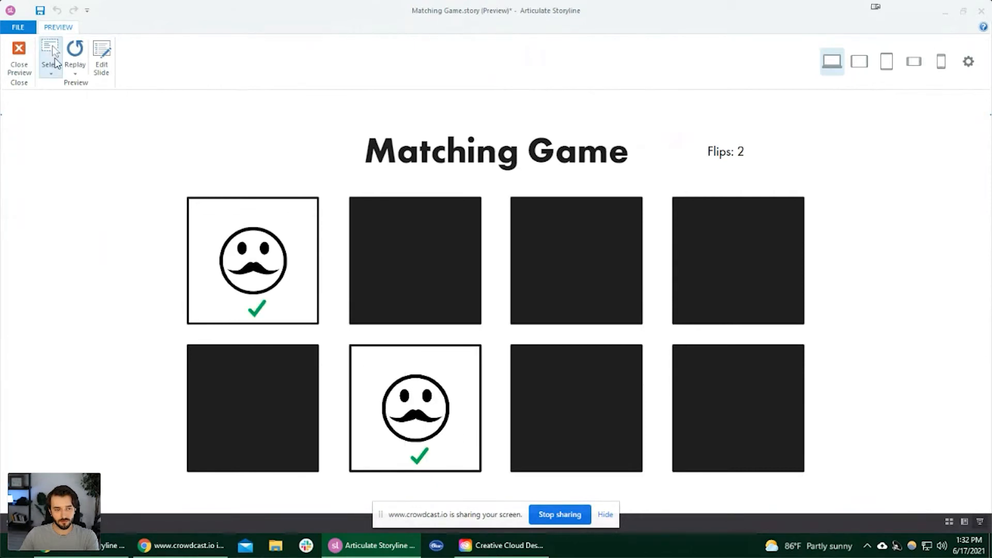
pyautogui.click(74, 52)
pyautogui.click(407, 400)
pyautogui.click(261, 242)
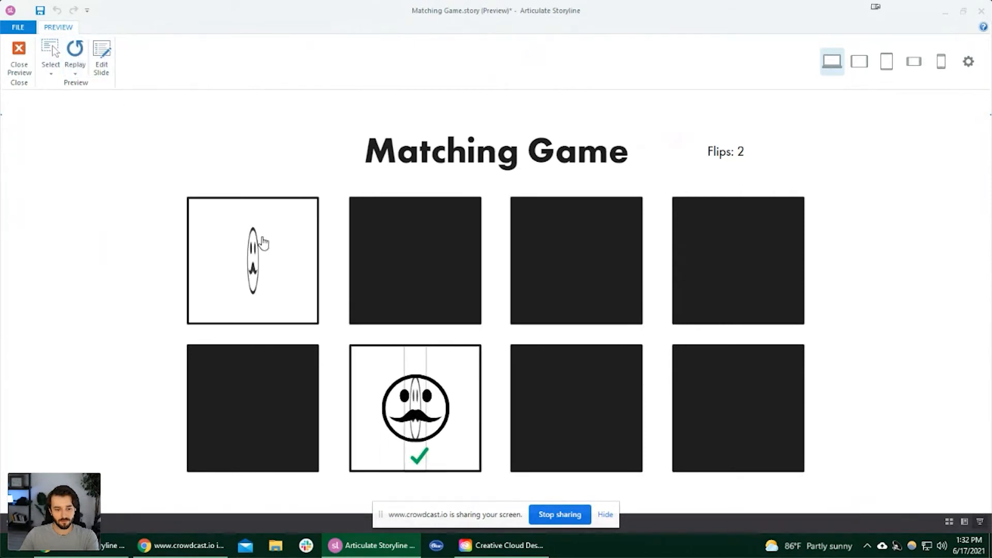
pyautogui.click(19, 58)
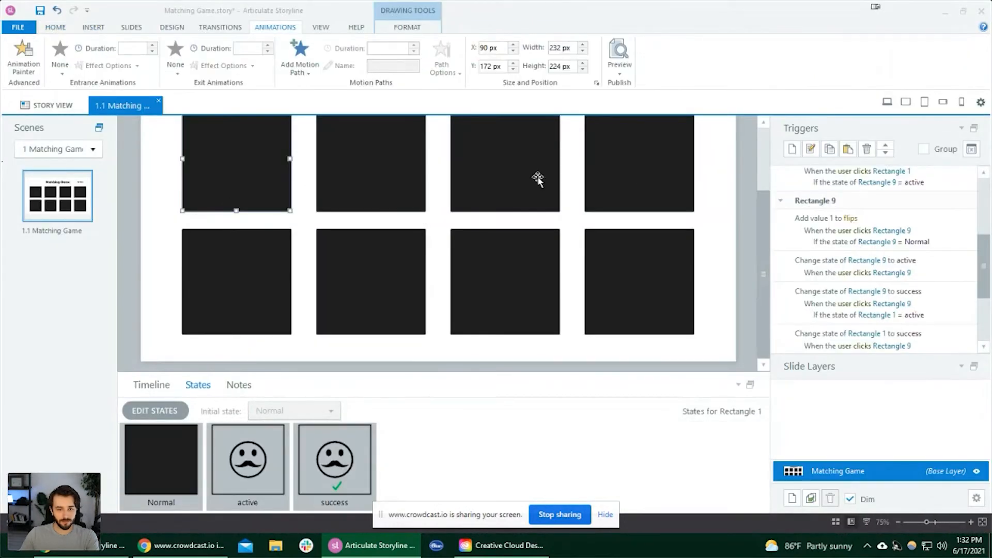
# Compare the click triggers on Rectangle 9 with those on Rectangle 1.
pyautogui.click(947, 274)
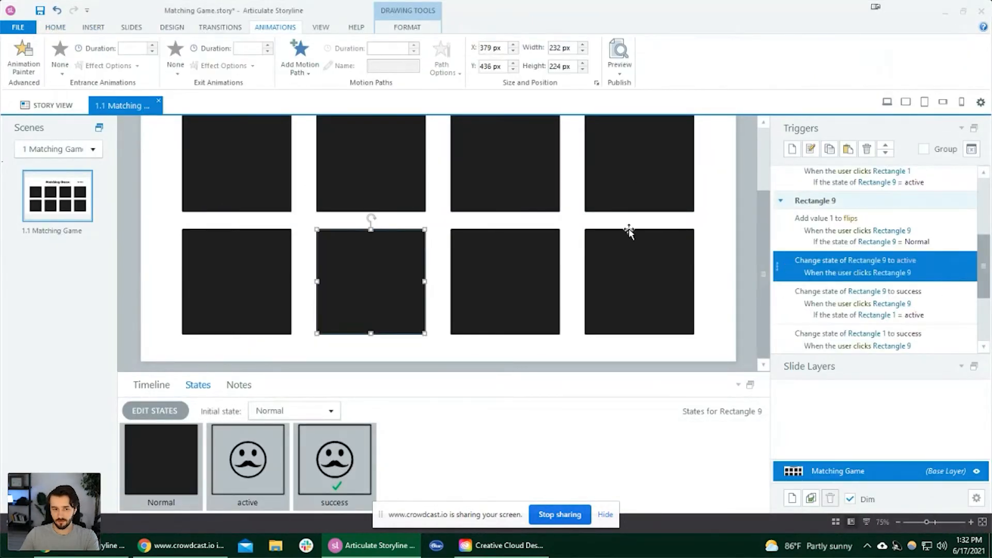
pyautogui.click(251, 178)
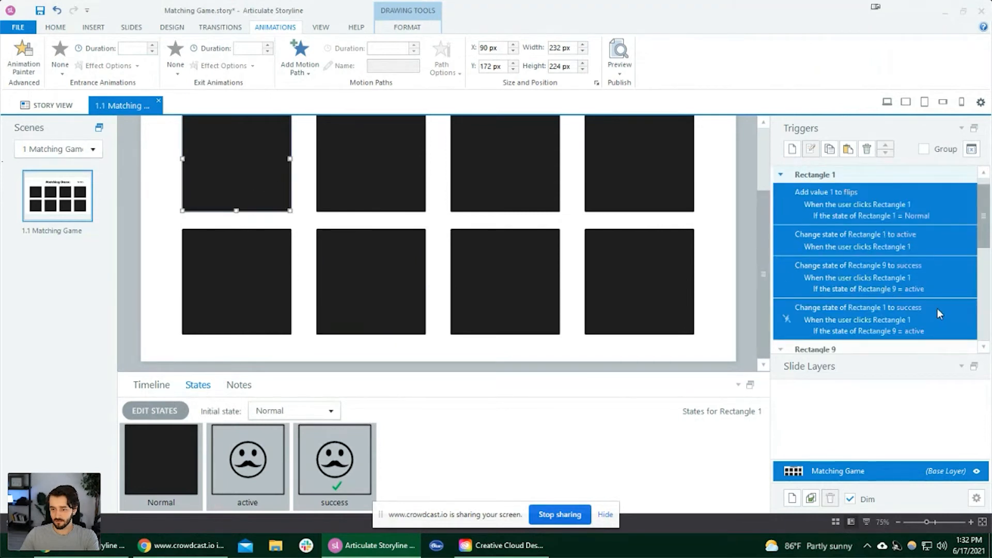
pyautogui.click(957, 292)
pyautogui.click(348, 269)
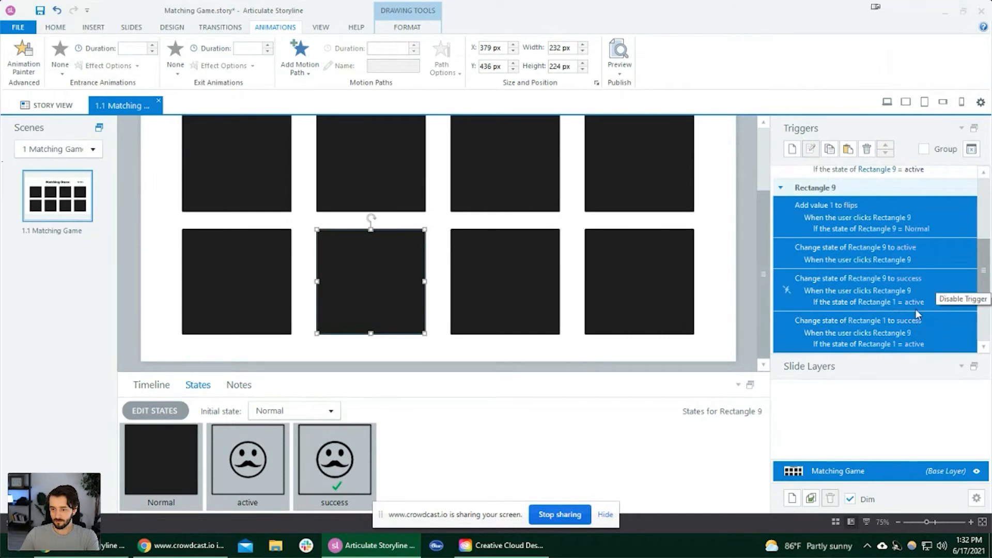
pyautogui.click(259, 167)
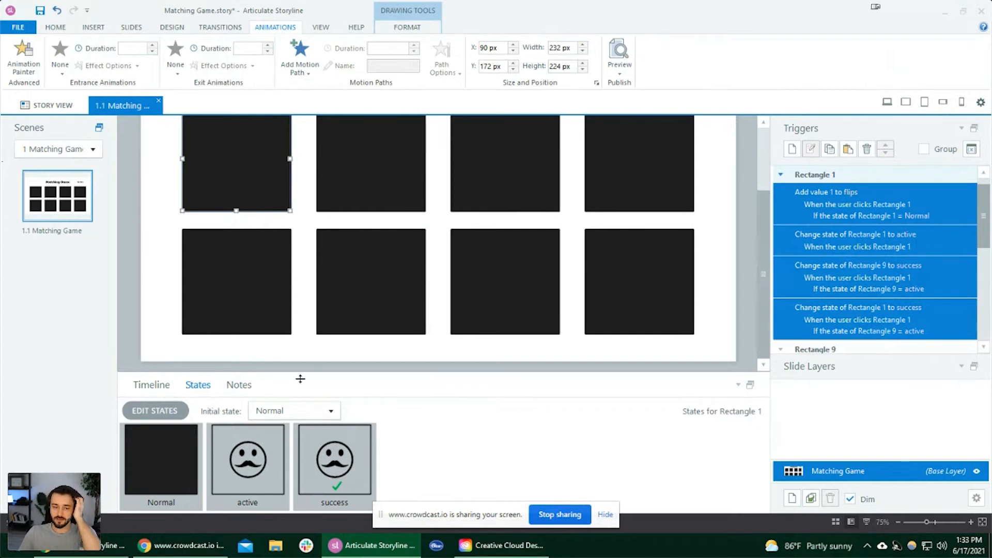
# Check the entrance animation applied to the card in Rectangle 1's active state.
pyautogui.click(176, 410)
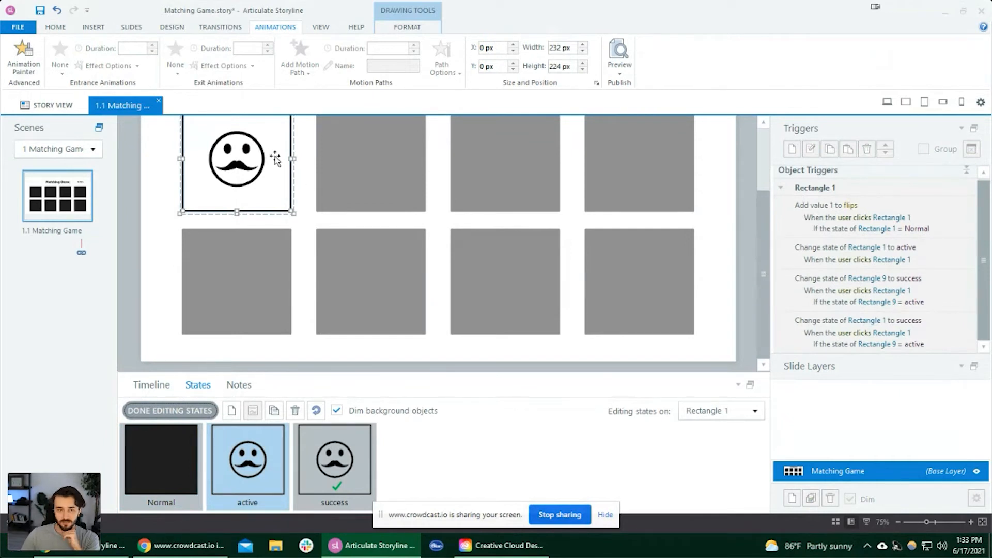
pyautogui.click(139, 207)
pyautogui.click(258, 187)
pyautogui.scroll(3, 250, 202)
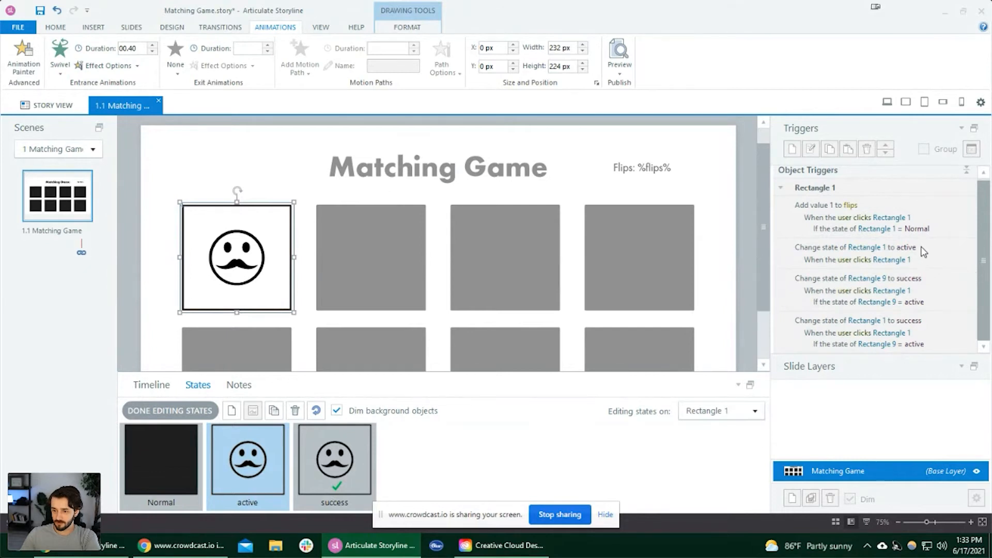
pyautogui.click(163, 411)
# Review Rectangle 1's triggers and disable the one that changes Rectangle 1 to active.
pyautogui.click(954, 223)
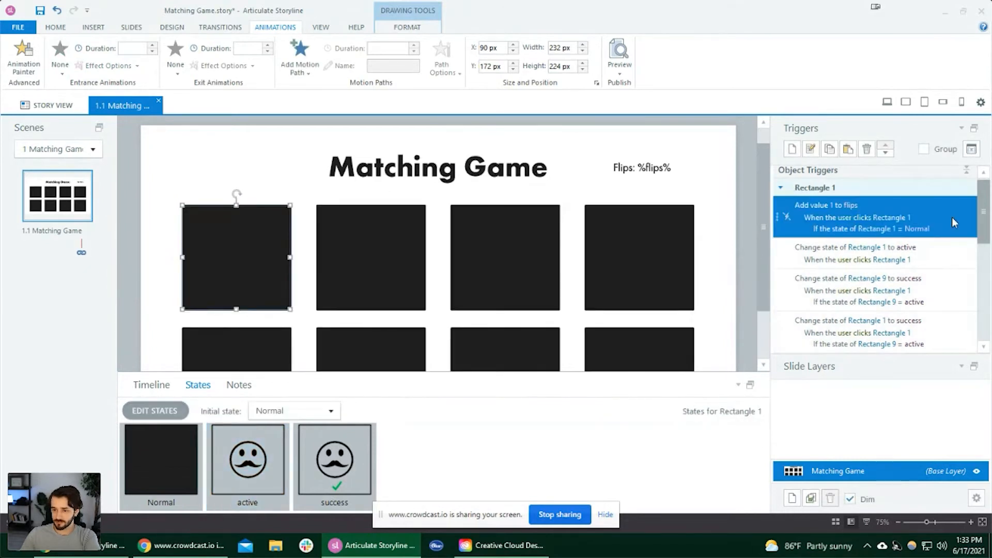
pyautogui.click(948, 261)
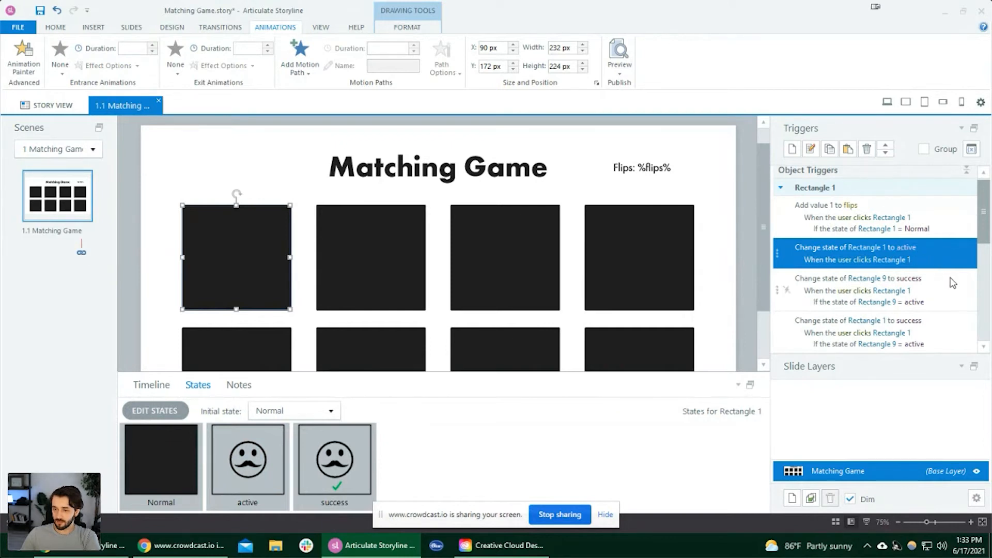
pyautogui.click(938, 321)
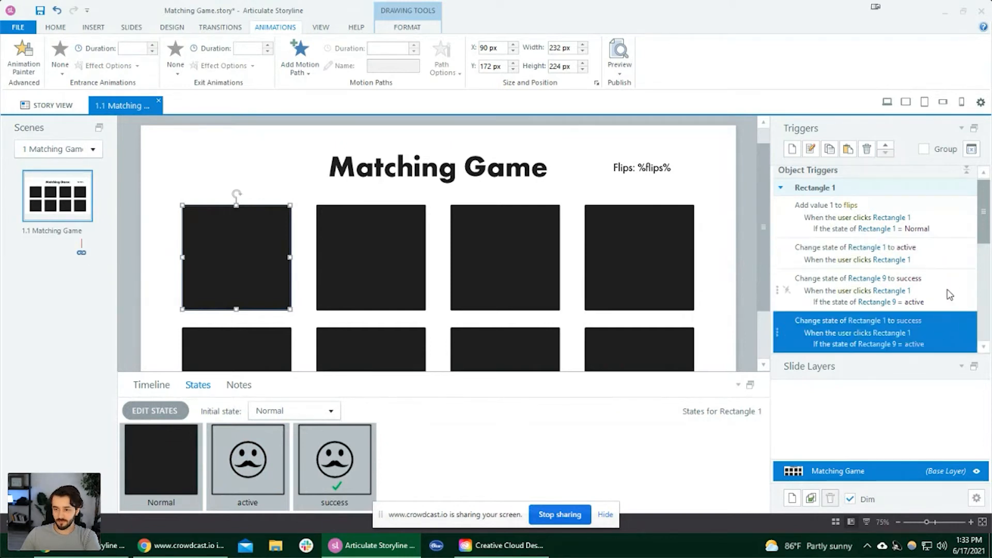
pyautogui.click(918, 289)
pyautogui.click(936, 324)
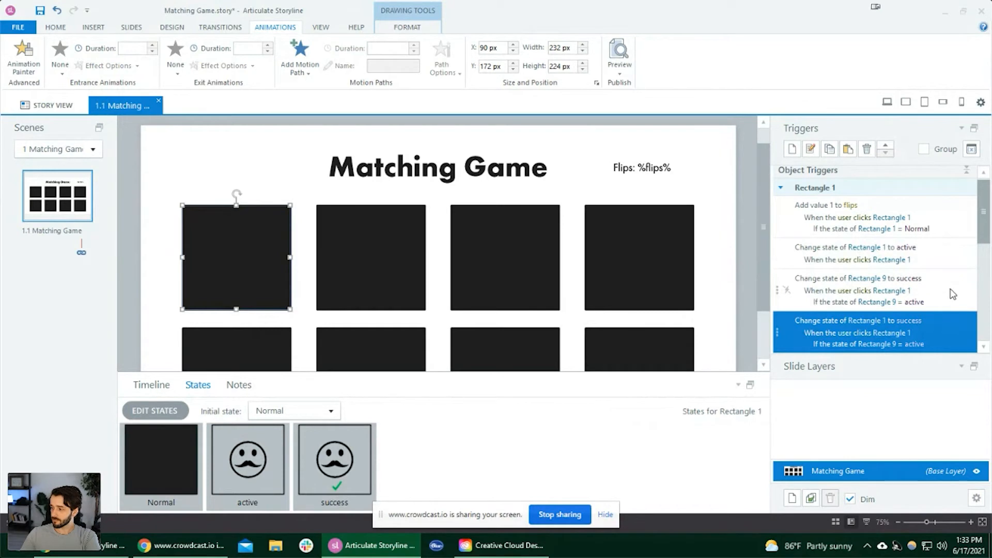
pyautogui.click(950, 289)
pyautogui.click(950, 250)
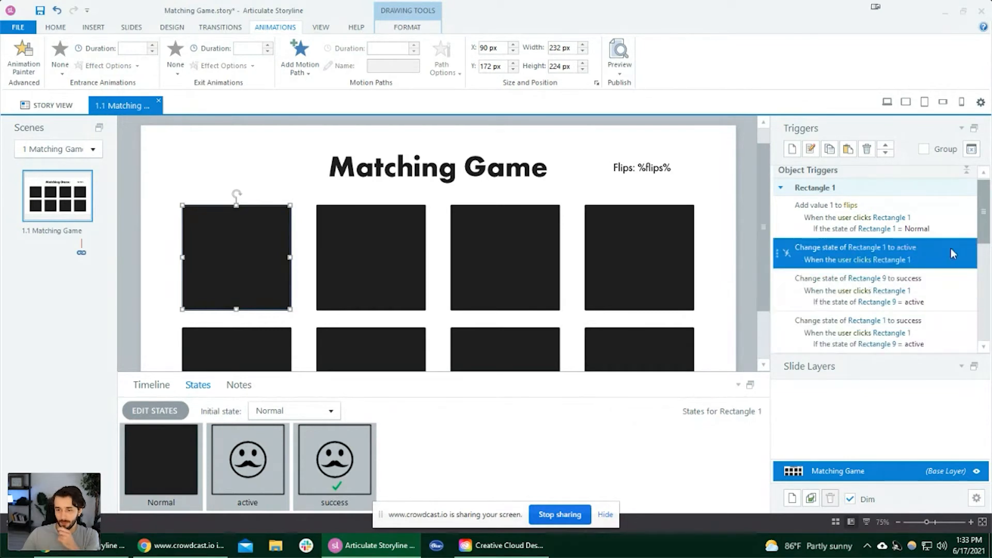
pyautogui.click(786, 252)
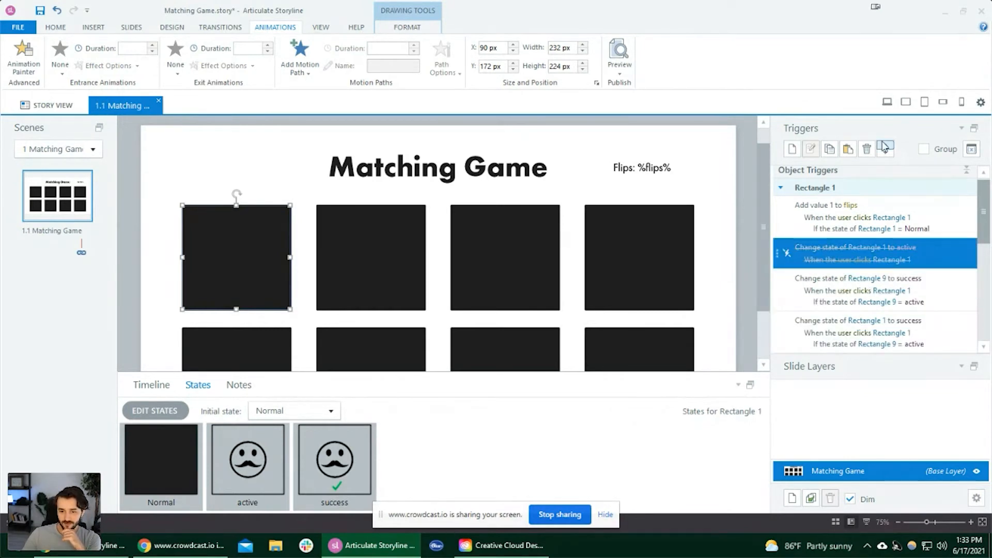
# Test the matching cards in a slide preview, and re-enable Rectangle 1's active state trigger.
pyautogui.click(886, 102)
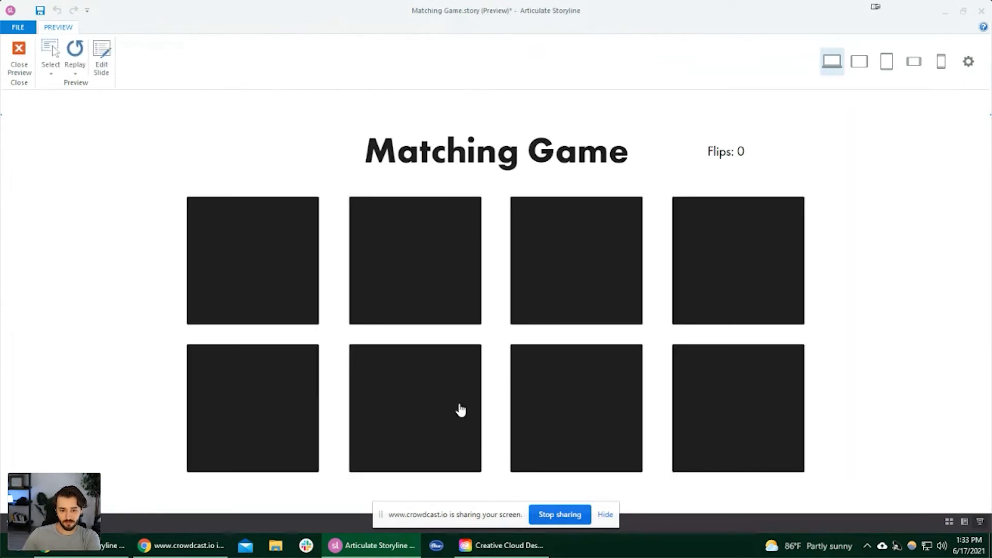
pyautogui.click(460, 410)
pyautogui.click(356, 421)
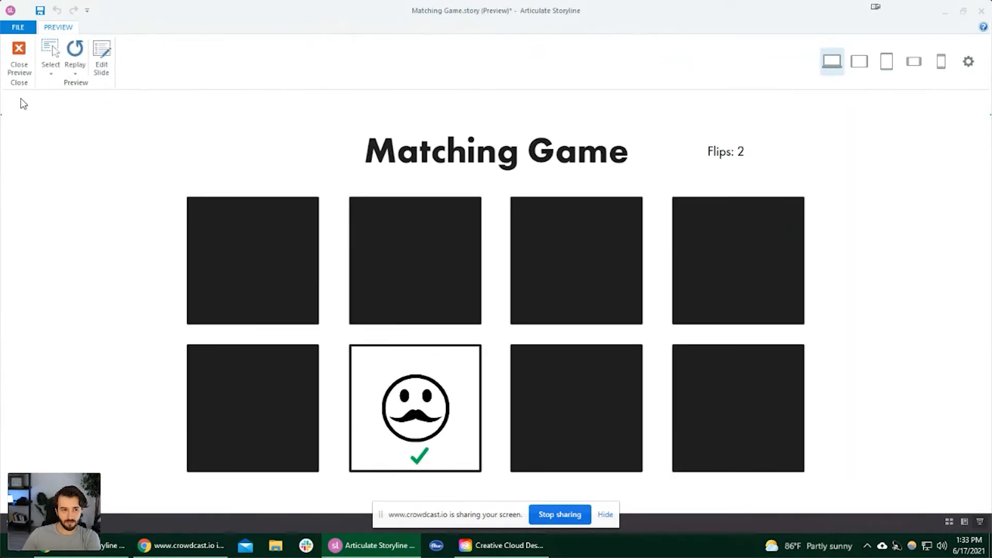
pyautogui.click(19, 58)
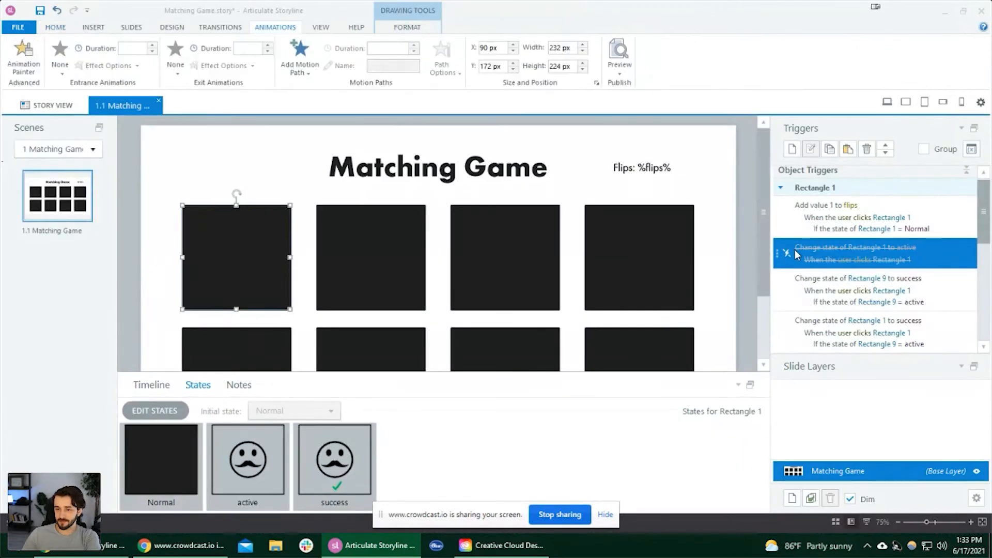
pyautogui.click(788, 251)
# Move the trigger changing Rectangle 1 to success above the one changing Rectangle 9 to success in Rectangle 1's triggers.
pyautogui.click(938, 286)
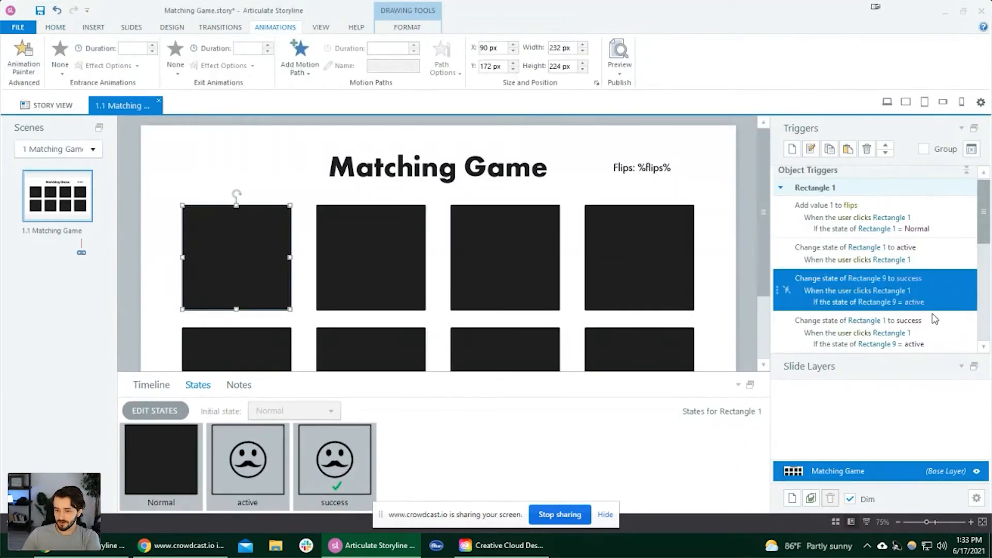
pyautogui.click(950, 335)
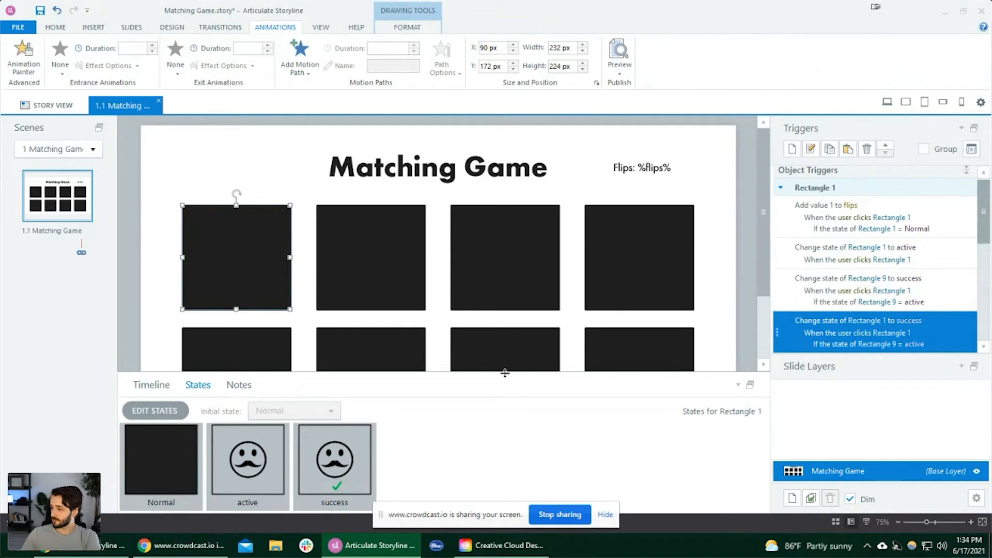
pyautogui.click(885, 145)
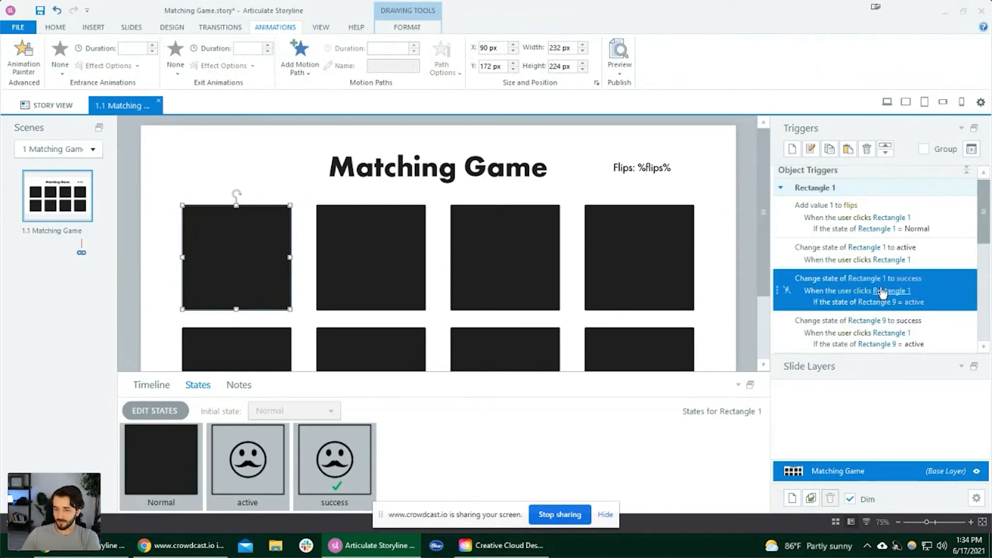
# Preview the slide and flip Rectangle 9 followed by Rectangle 1 to test the new trigger order.
pyautogui.click(887, 101)
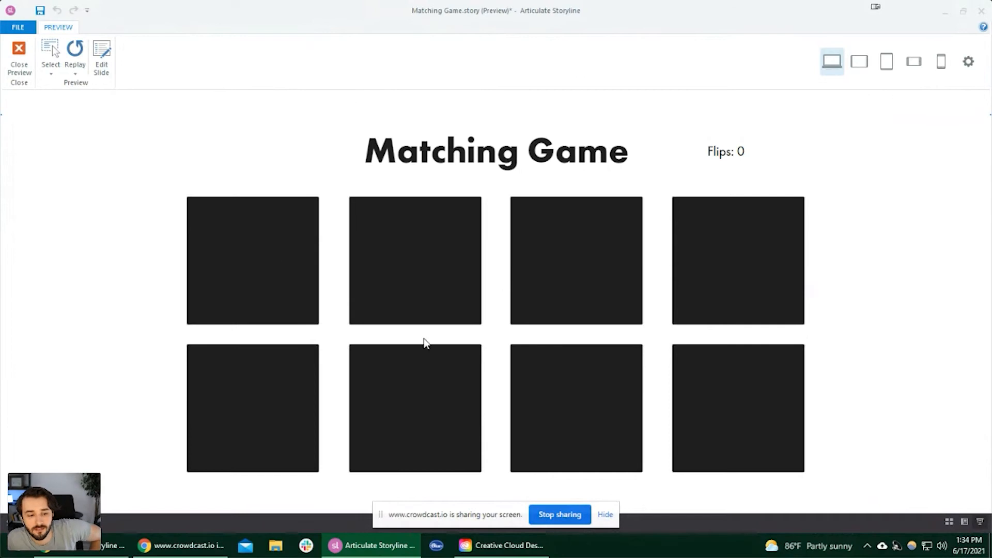
pyautogui.click(427, 373)
pyautogui.click(222, 221)
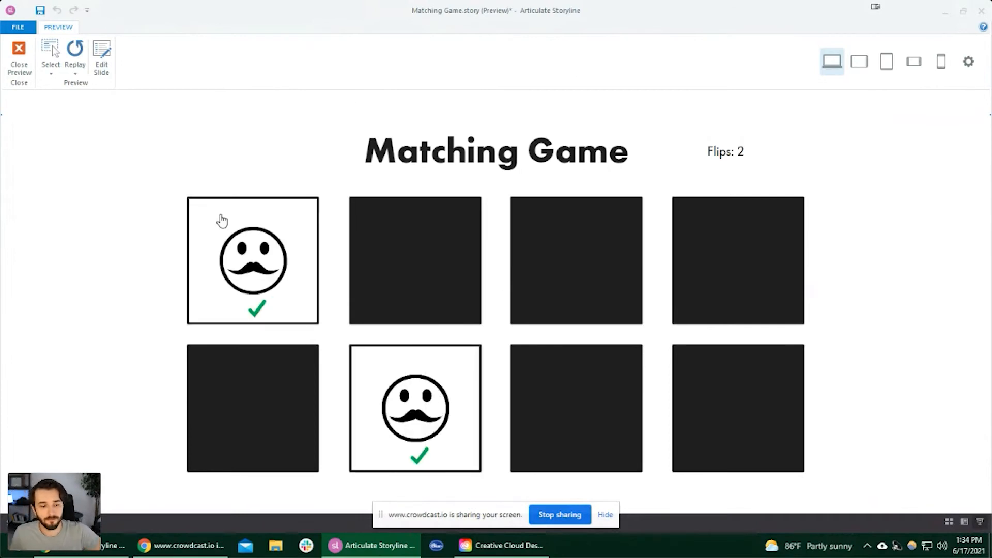
pyautogui.click(19, 59)
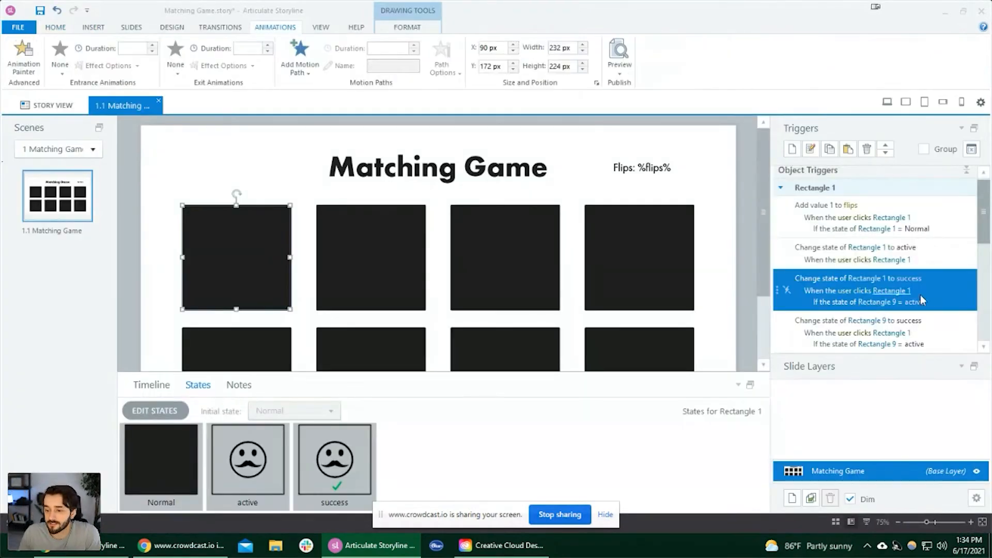
# Move Rectangle 1's own success trigger back below the Rectangle 9 success trigger.
pyautogui.scroll(-3, 878, 266)
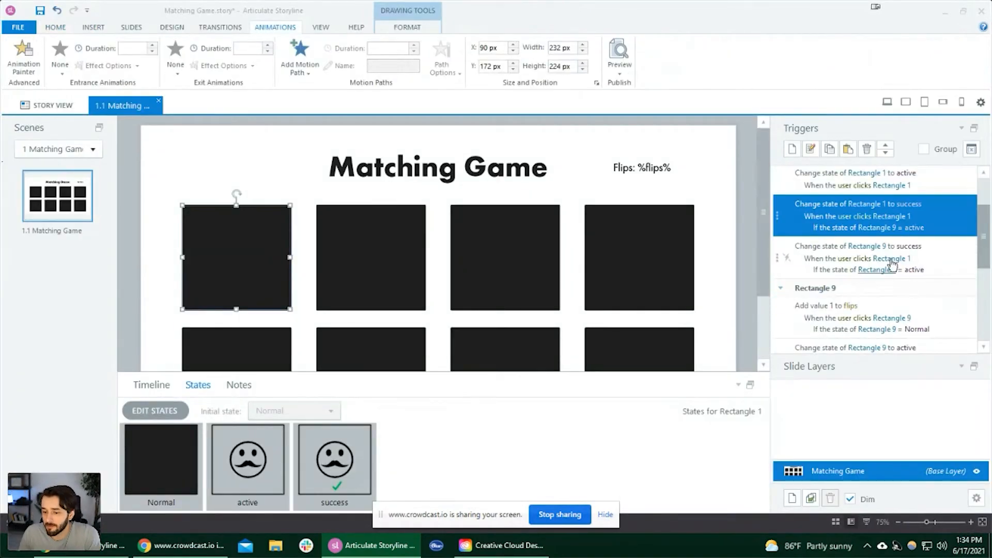
pyautogui.click(886, 154)
pyautogui.scroll(3, 902, 239)
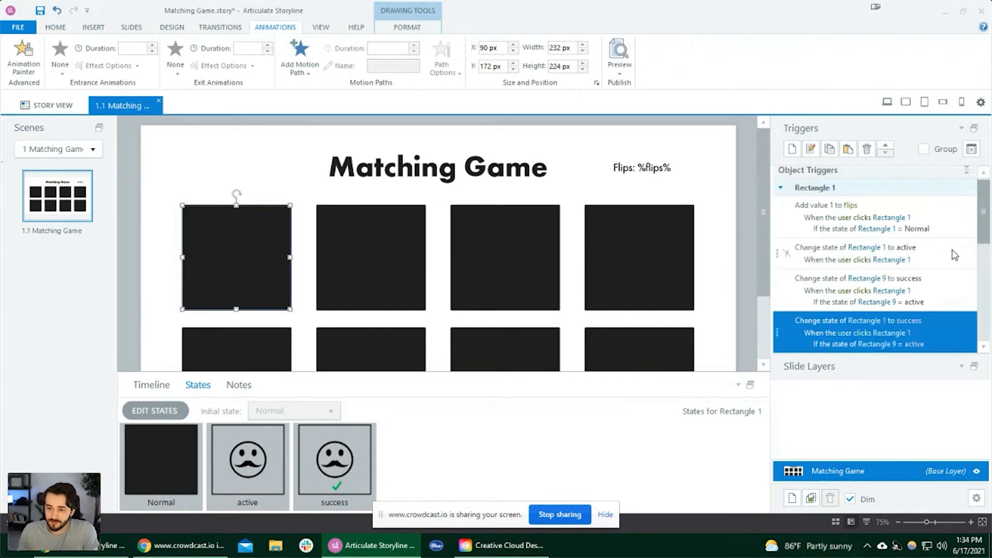
# Place Rectangle 1's own success trigger ahead of the Rectangle 9 success trigger, directly after the active state trigger.
pyautogui.click(956, 291)
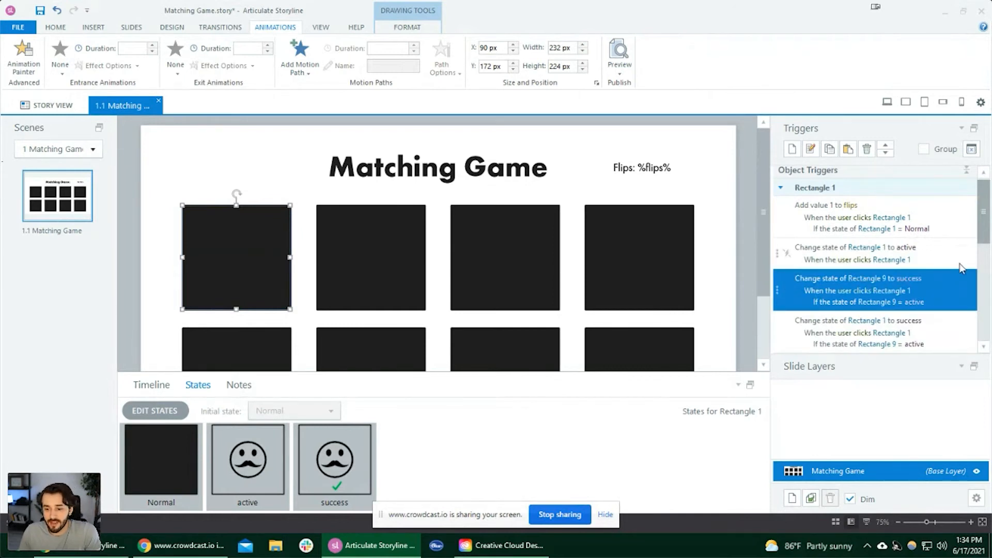
pyautogui.scroll(-1, 878, 295)
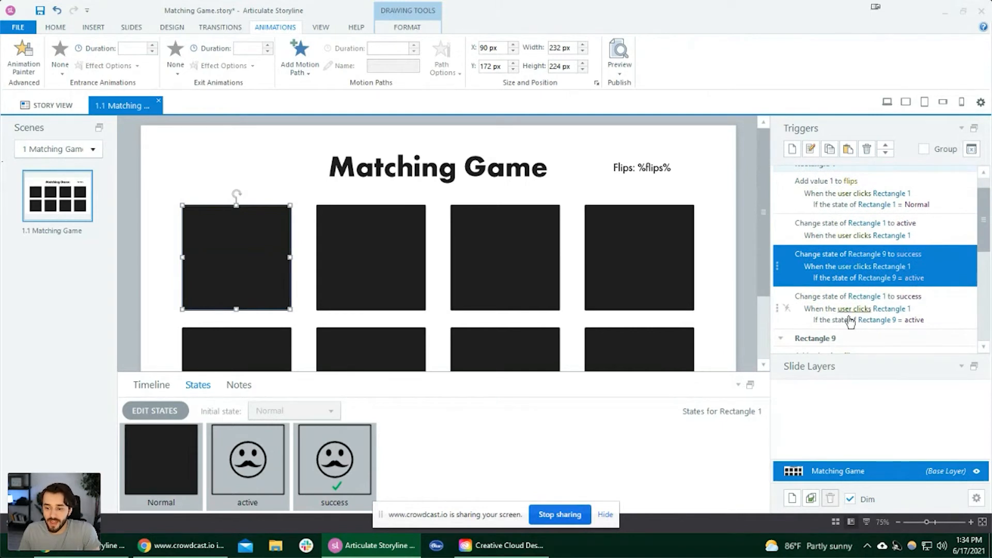
pyautogui.click(930, 306)
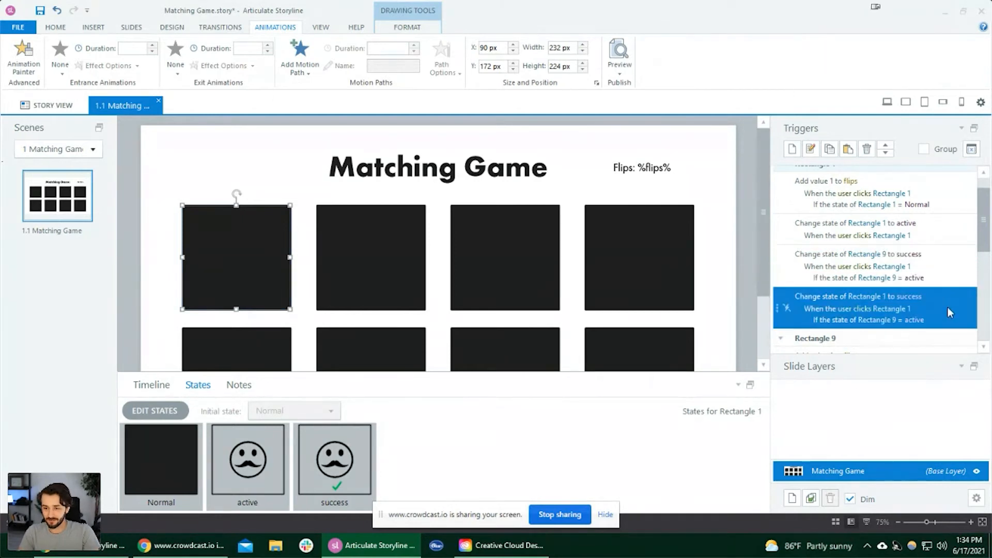
pyautogui.click(885, 146)
# Preview the slide and flip Rectangle 1 followed by Rectangle 9 to test the reverse match order.
pyautogui.press('F12')
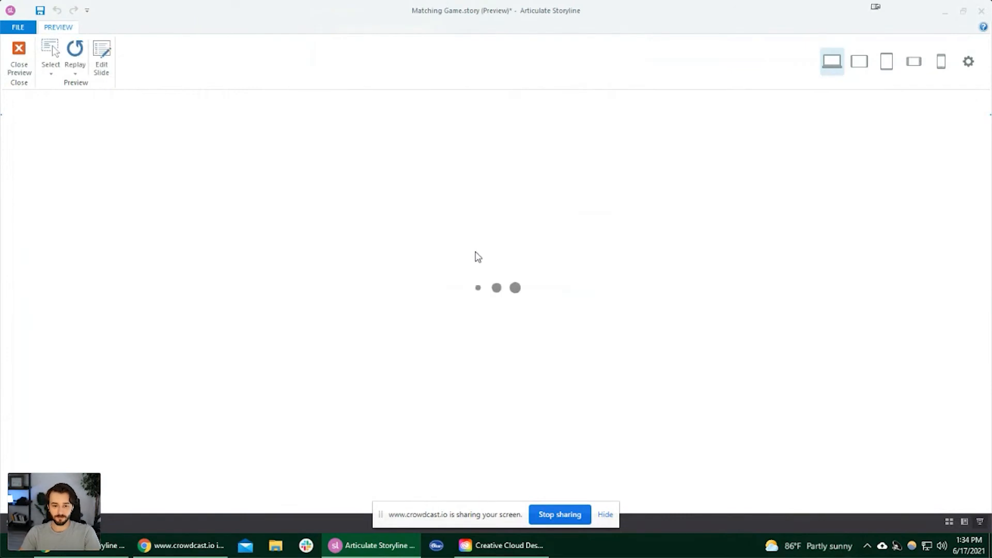
pyautogui.click(276, 268)
pyautogui.click(416, 421)
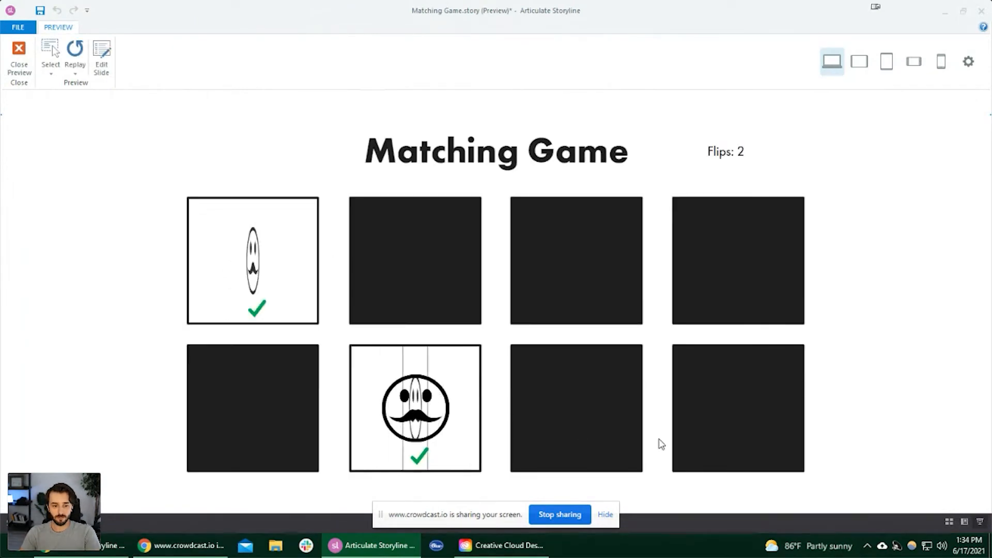
# Replay the preview, flip Rectangle 9 followed by Rectangle 1 to test the match, and close the preview.
pyautogui.click(75, 52)
pyautogui.click(356, 352)
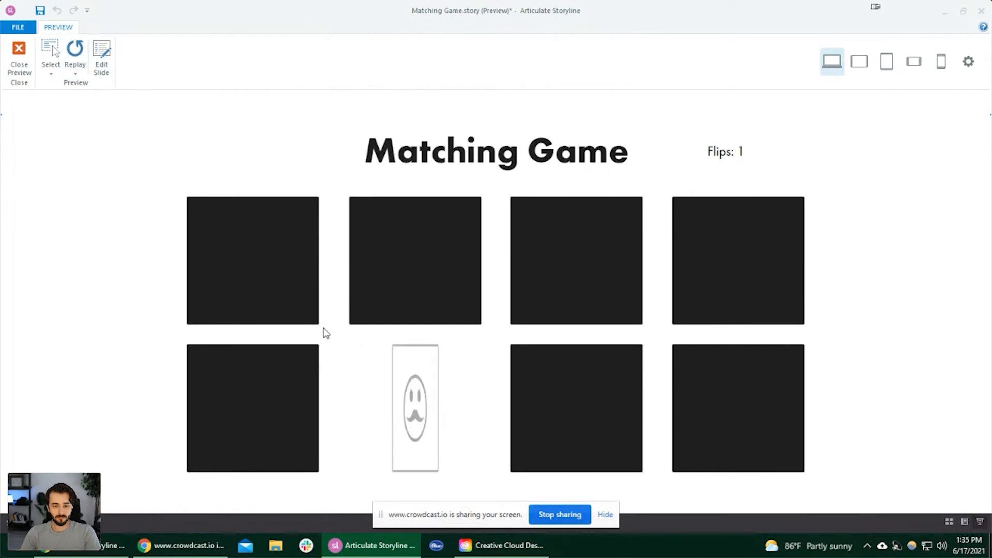
pyautogui.click(234, 217)
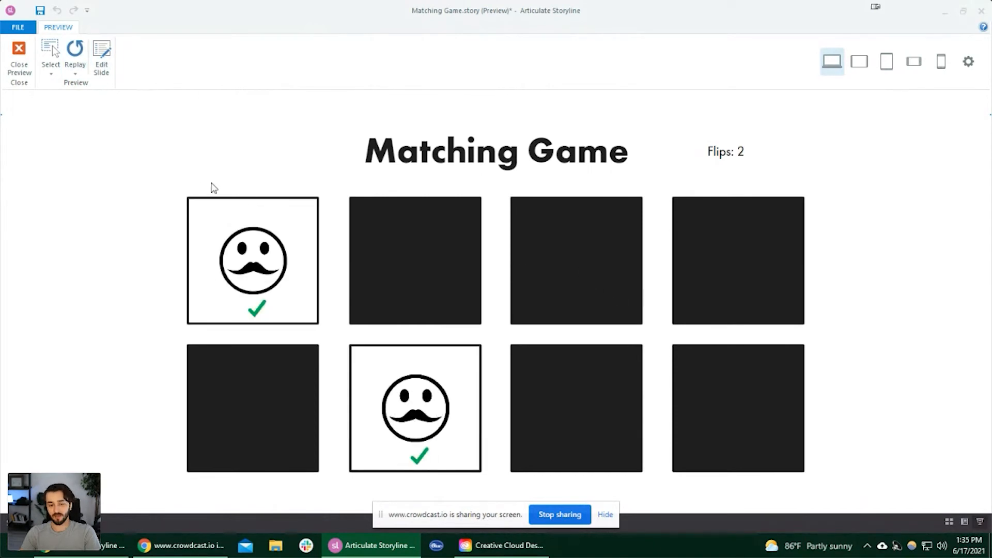
pyautogui.click(18, 70)
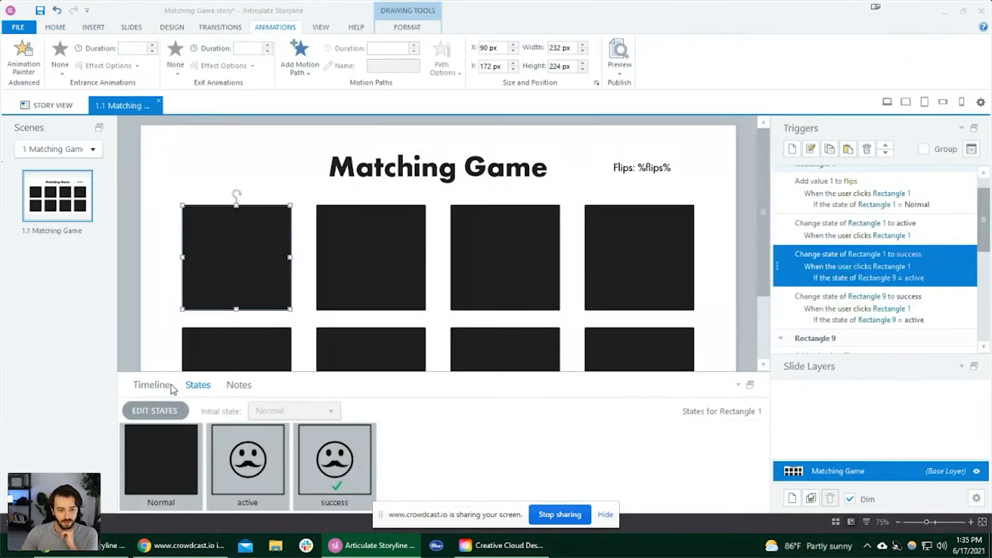
# Rename the first card in the top row, Rectangle 1, as "Mustache 1" in the slide timeline.
pyautogui.click(172, 388)
pyautogui.scroll(-2, 272, 307)
pyautogui.scroll(2, 257, 355)
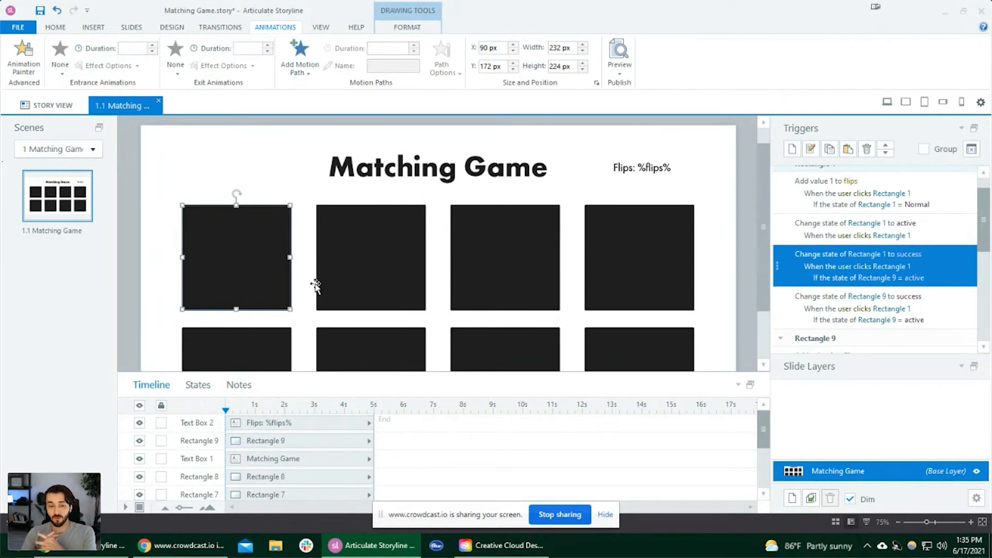
pyautogui.click(348, 289)
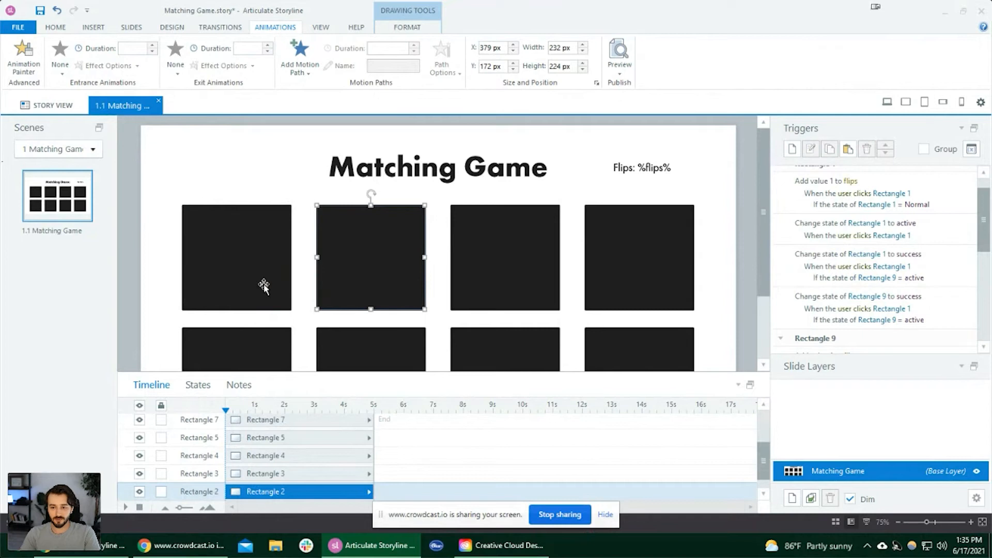
pyautogui.scroll(-2, 912, 250)
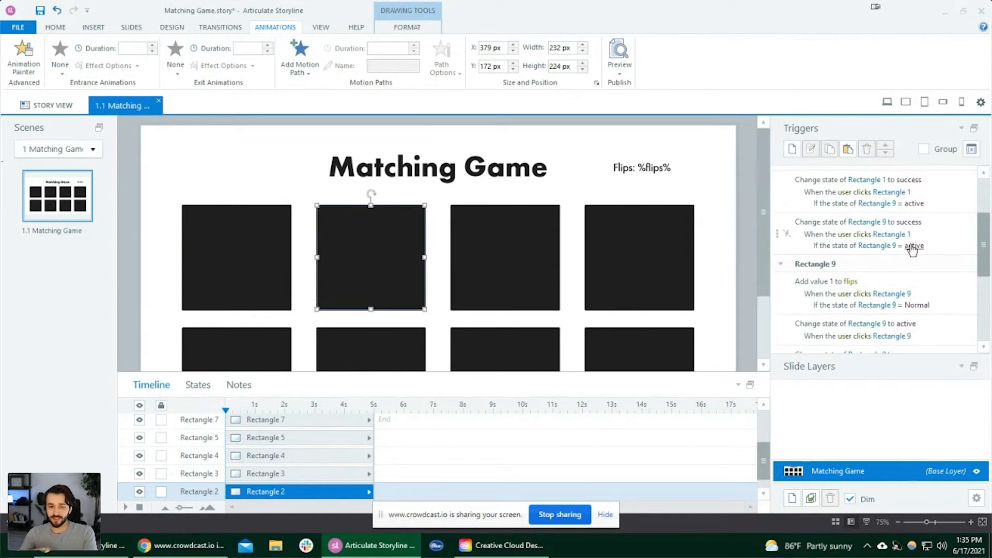
pyautogui.click(244, 233)
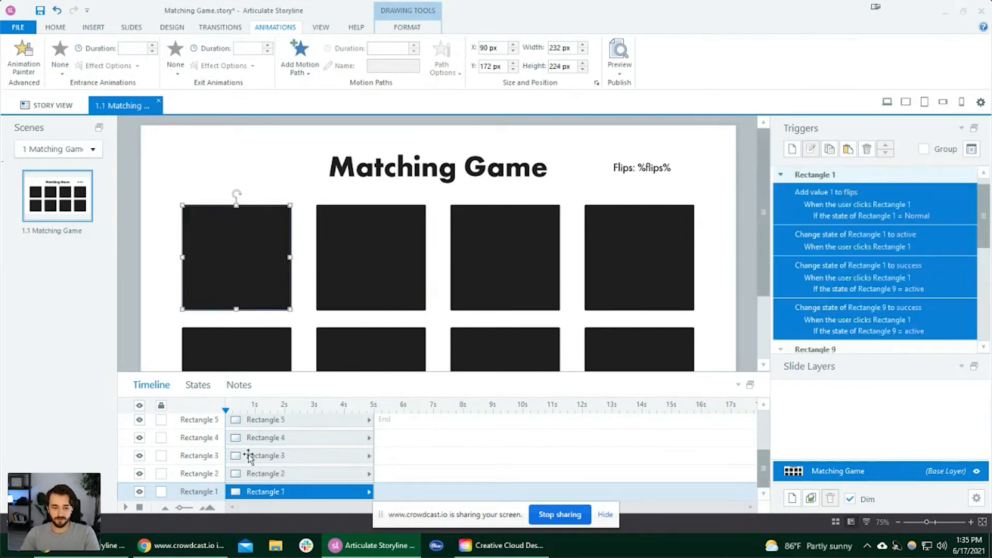
pyautogui.doubleClick(207, 492)
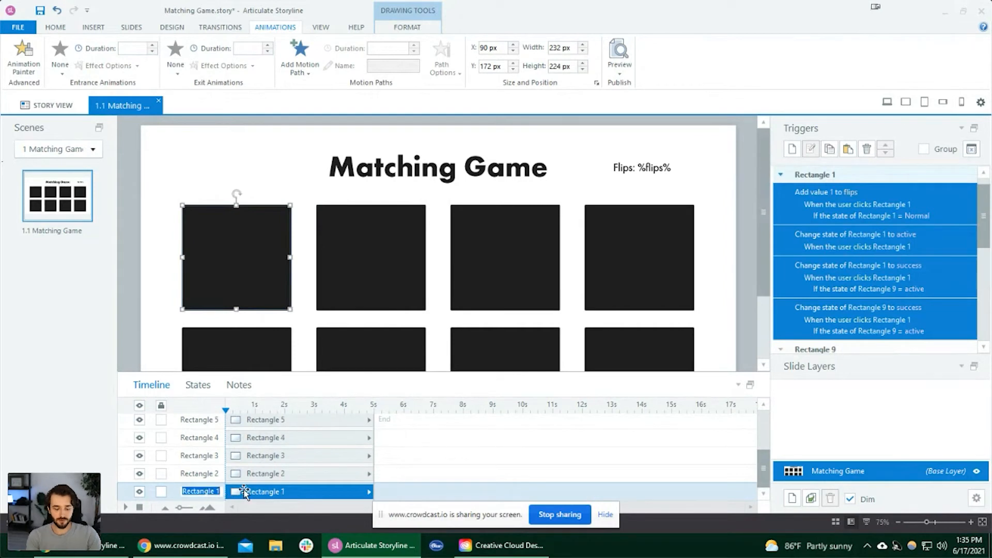
pyautogui.write('Mustache 1')
pyautogui.press('Return')
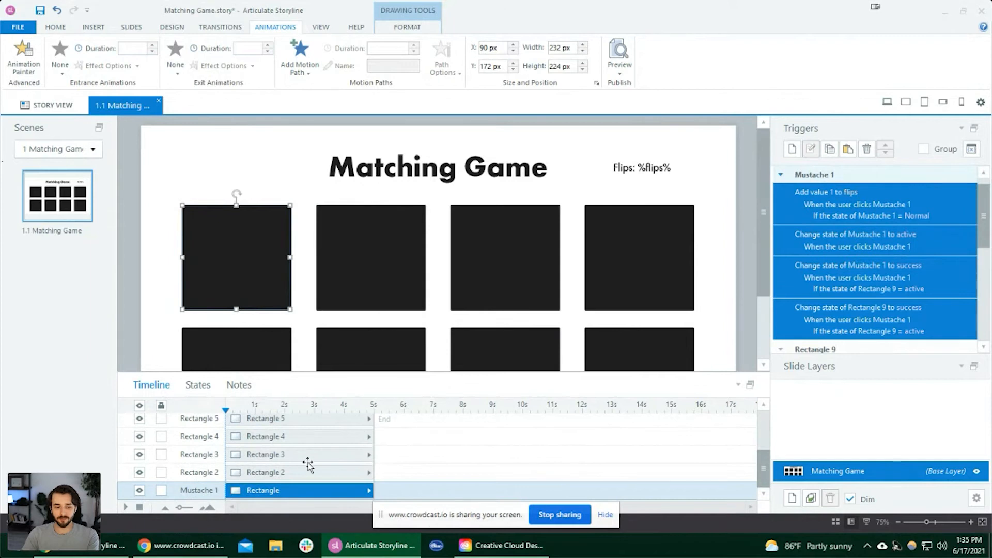
# Rename the second card in the bottom row, Rectangle 9, as "Mustache 2".
pyautogui.scroll(-2, 355, 347)
pyautogui.click(390, 268)
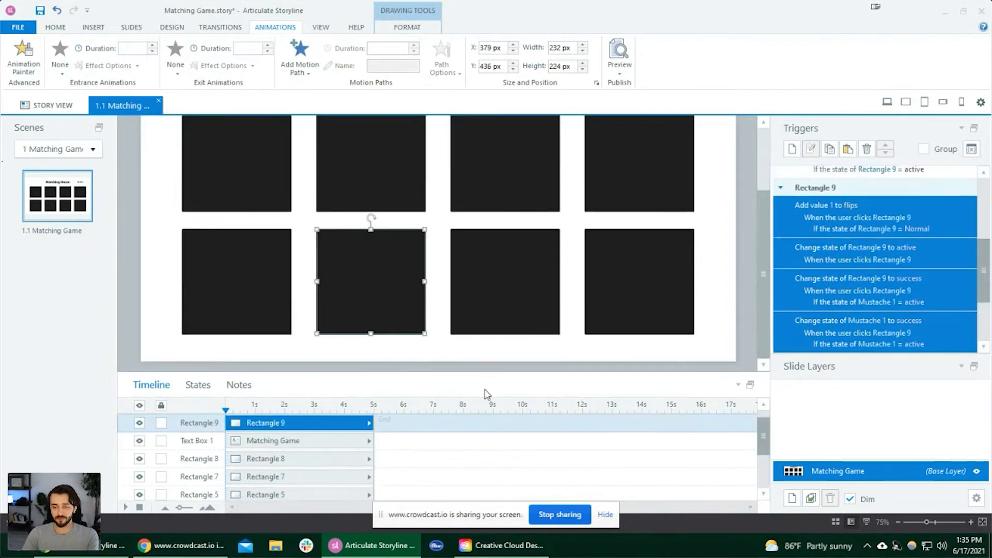
pyautogui.doubleClick(212, 423)
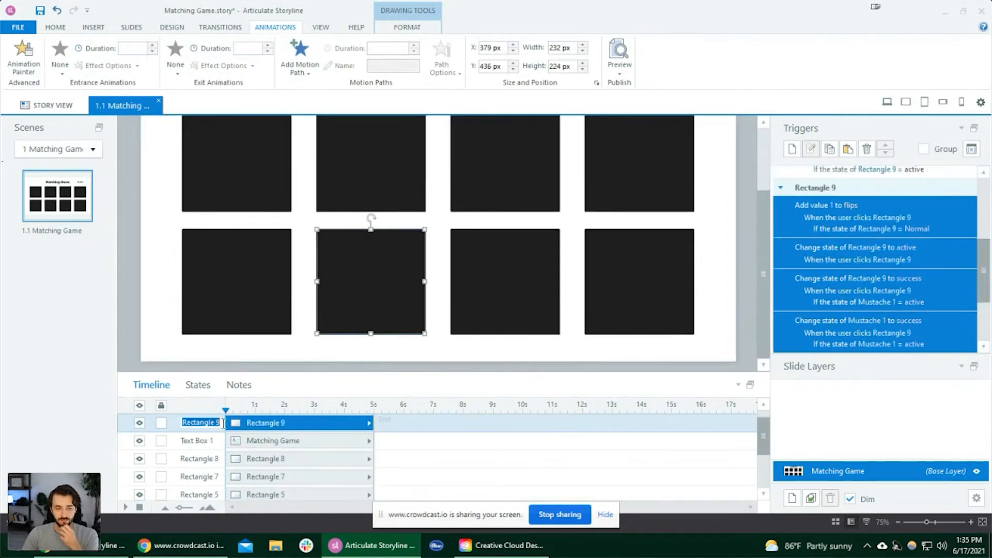
pyautogui.write('Mustache 2')
pyautogui.press('Return')
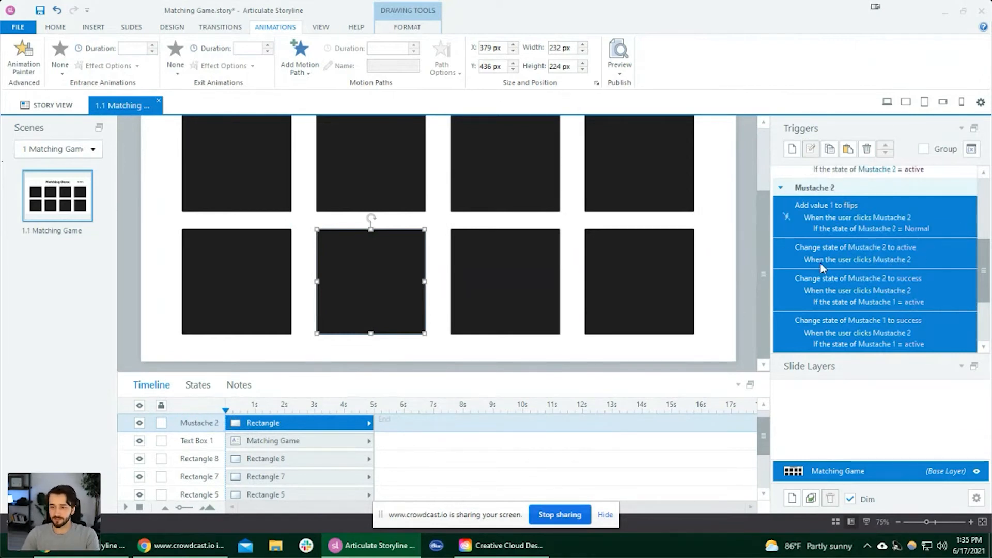
# Duplicate the Mustache 1 card and place the copy over the second card of the top row at X 379 px, Y 172 px.
pyautogui.scroll(2, 415, 262)
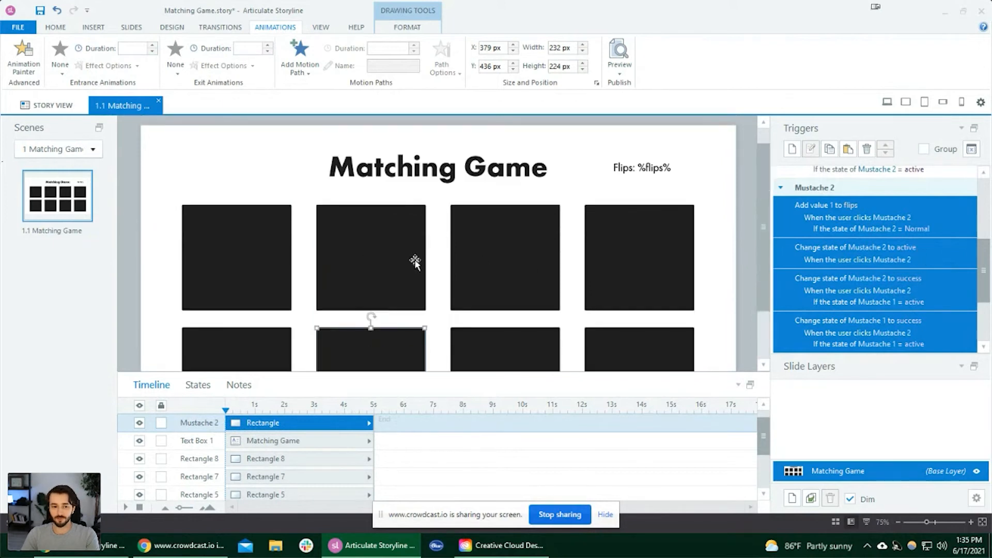
pyautogui.click(361, 261)
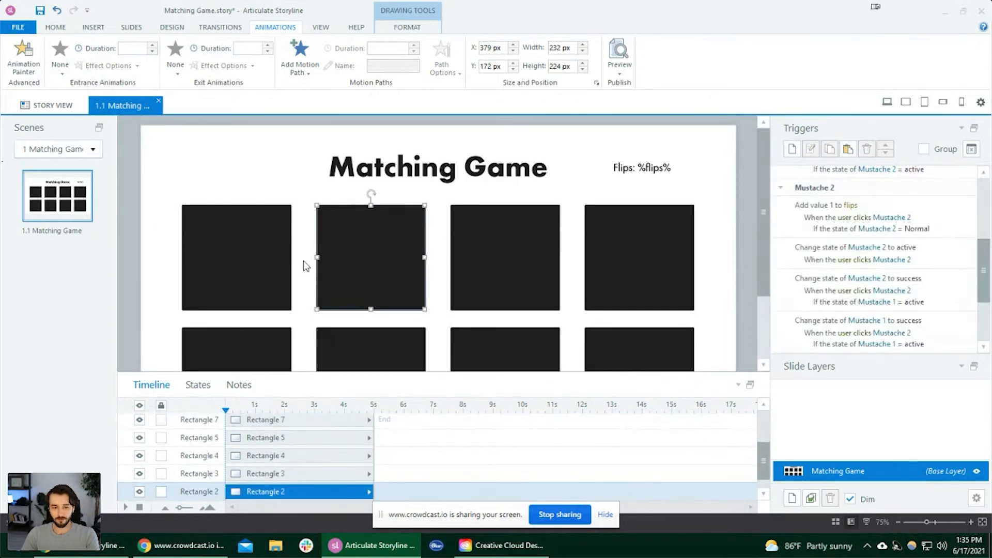
pyautogui.click(258, 254)
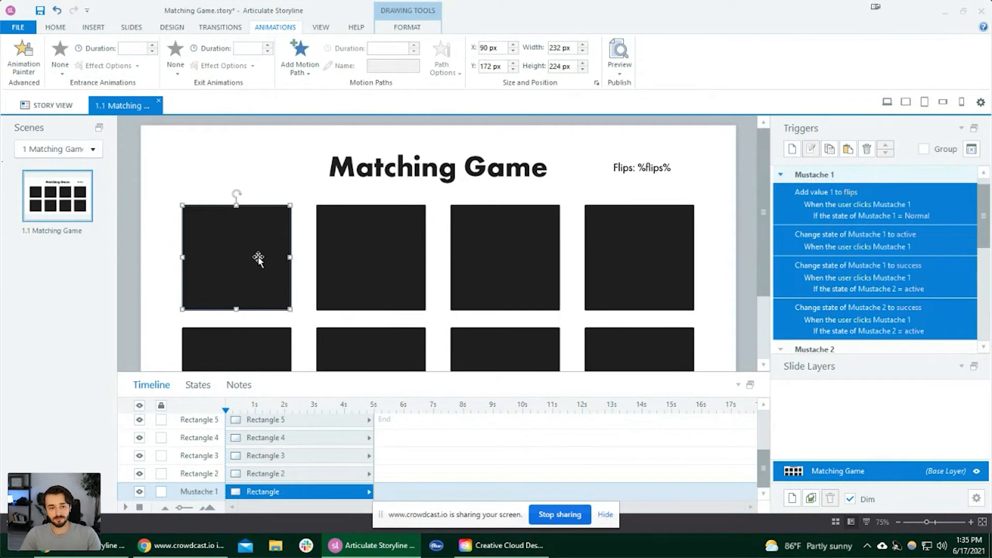
pyautogui.moveTo(246, 263); pyautogui.dragTo(383, 258)
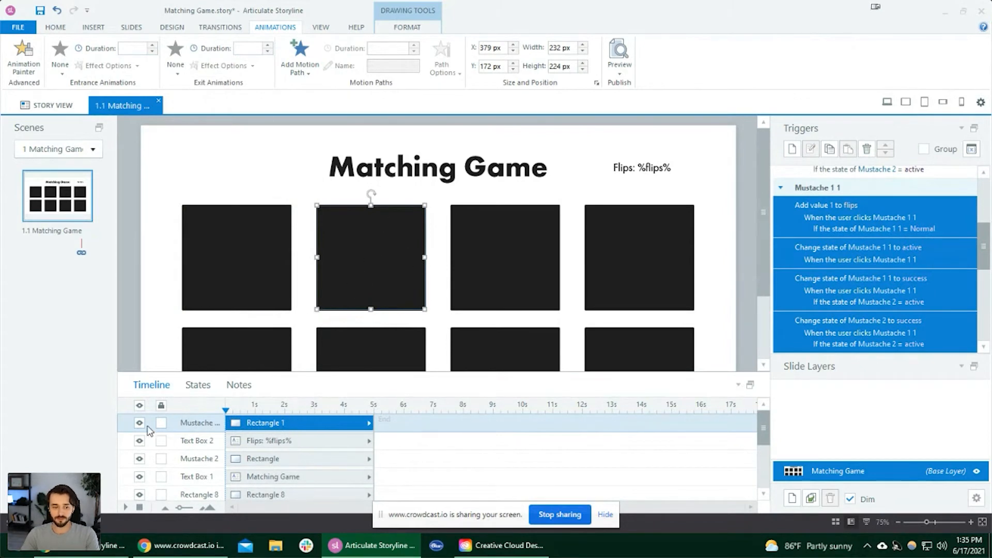
# Delete the original Rectangle 2 lying beneath the hidden card copy, and make the copy visible again.
pyautogui.click(361, 262)
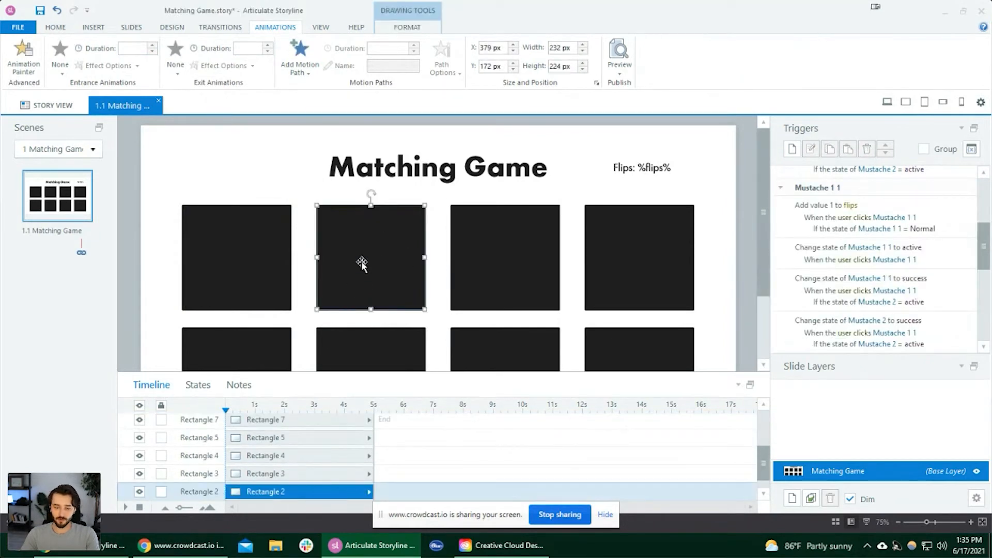
pyautogui.press('Delete')
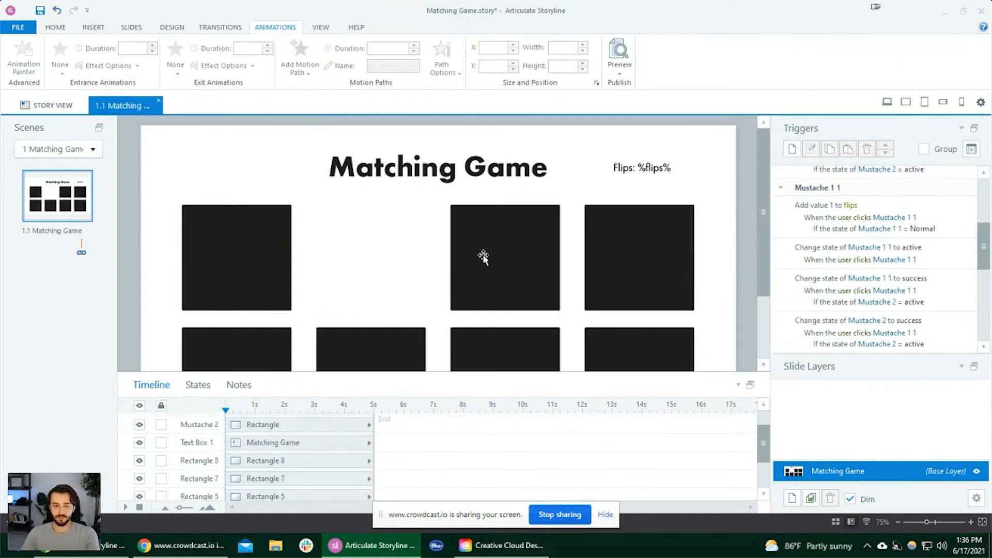
pyautogui.scroll(1, 598, 457)
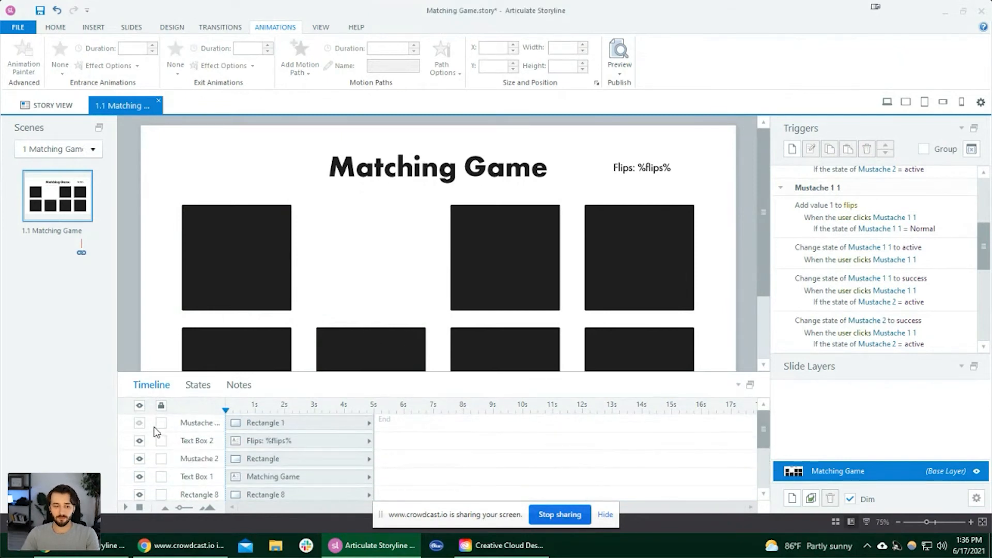
pyautogui.click(139, 422)
# Edit the copied card's active state and insert the open-mouthed outline face found with an icon search for "smiley face".
pyautogui.click(405, 288)
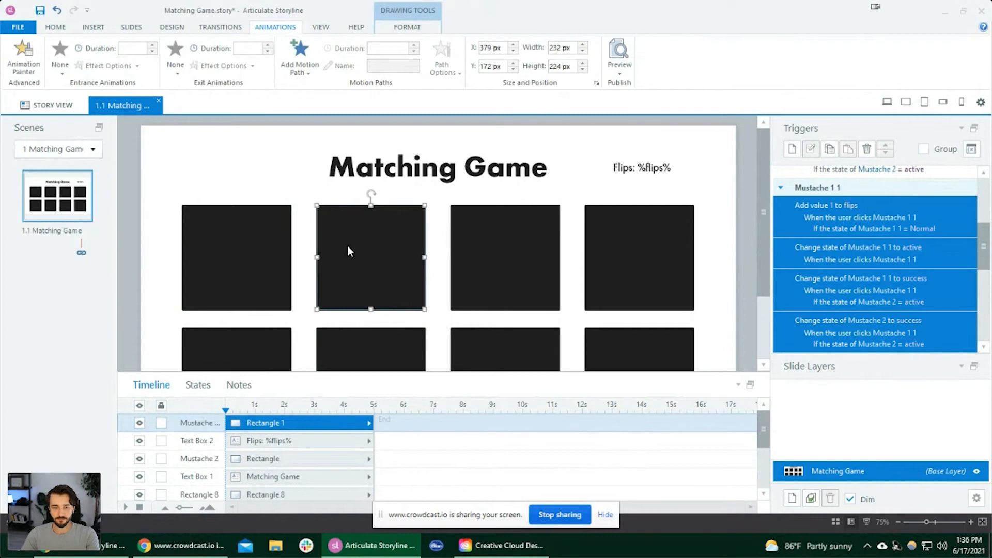
pyautogui.click(198, 385)
pyautogui.click(145, 410)
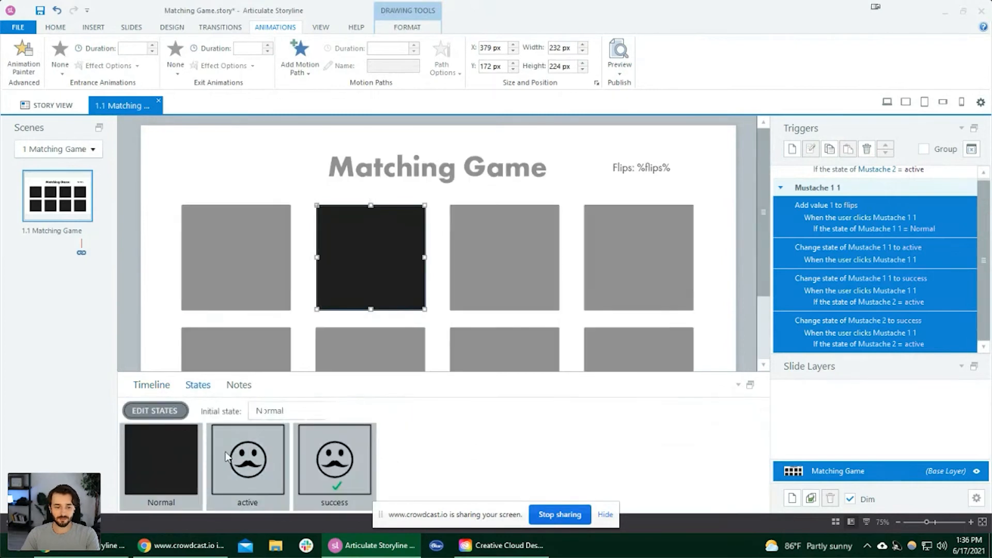
pyautogui.click(283, 451)
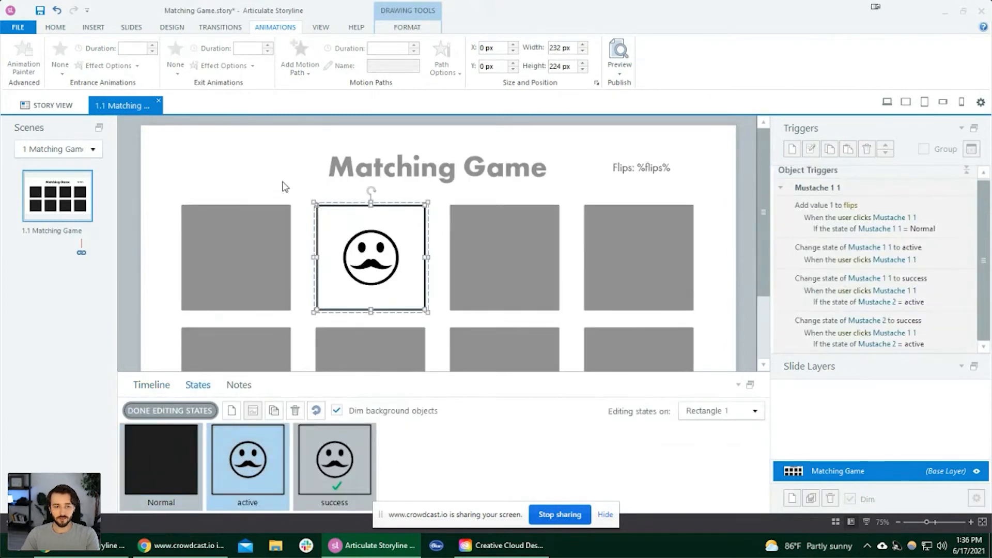
pyautogui.click(94, 29)
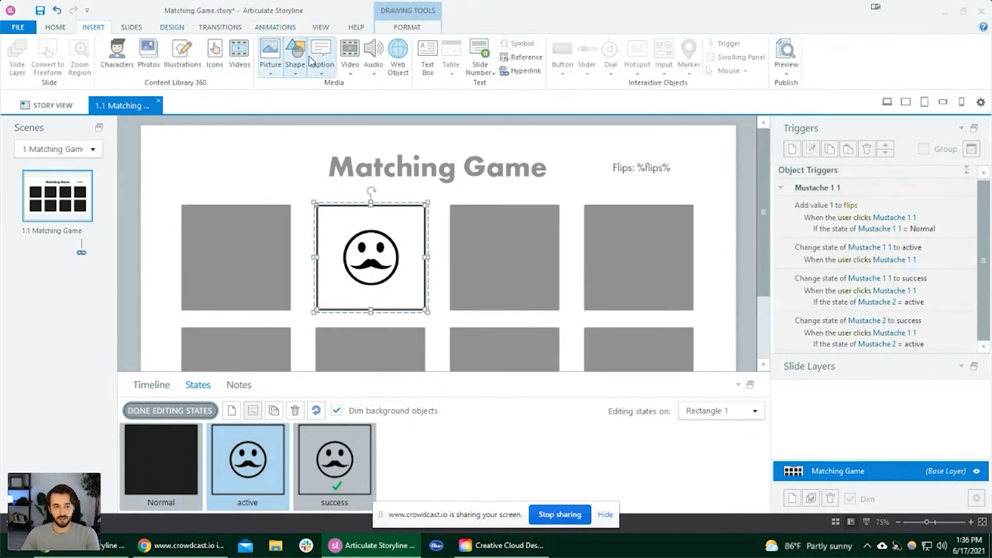
pyautogui.click(215, 52)
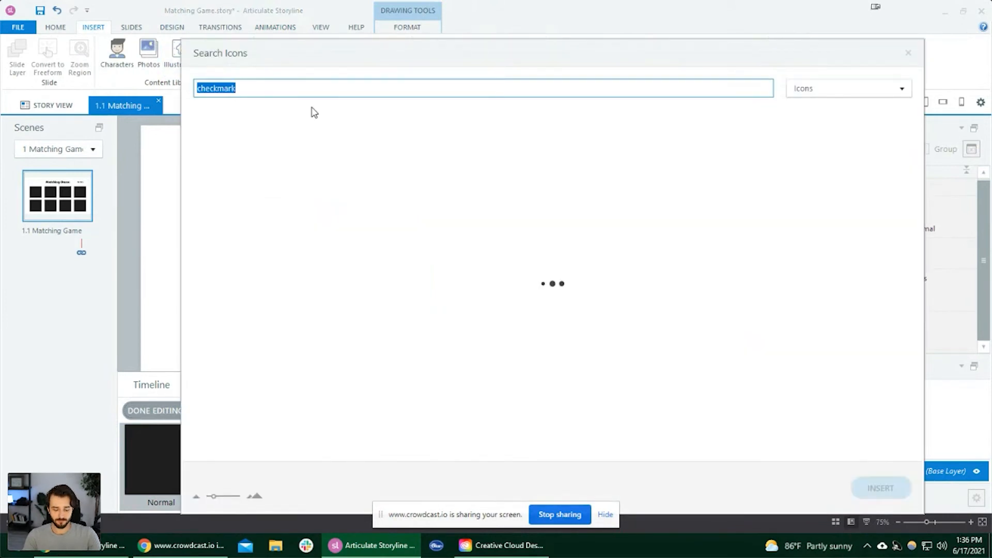
pyautogui.write('smiley face')
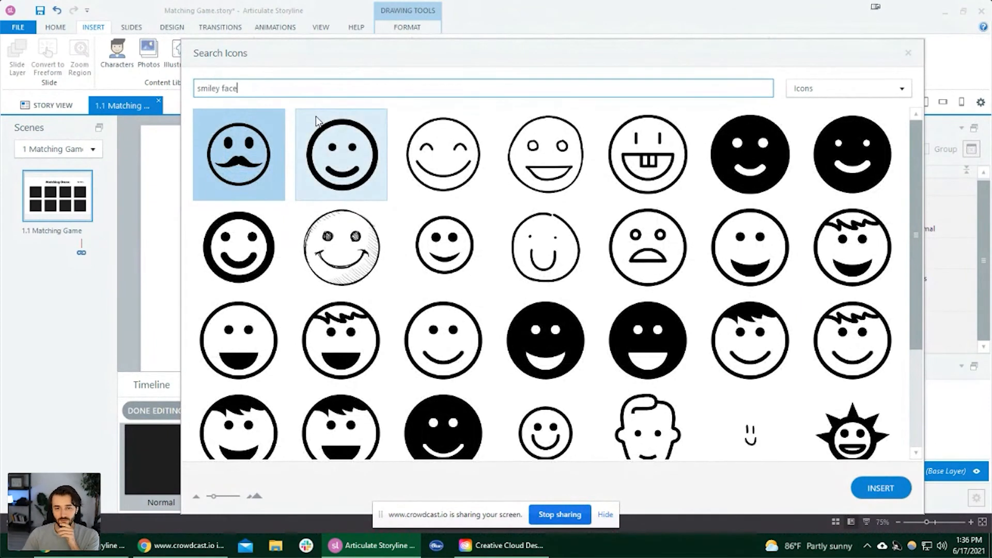
pyautogui.doubleClick(565, 178)
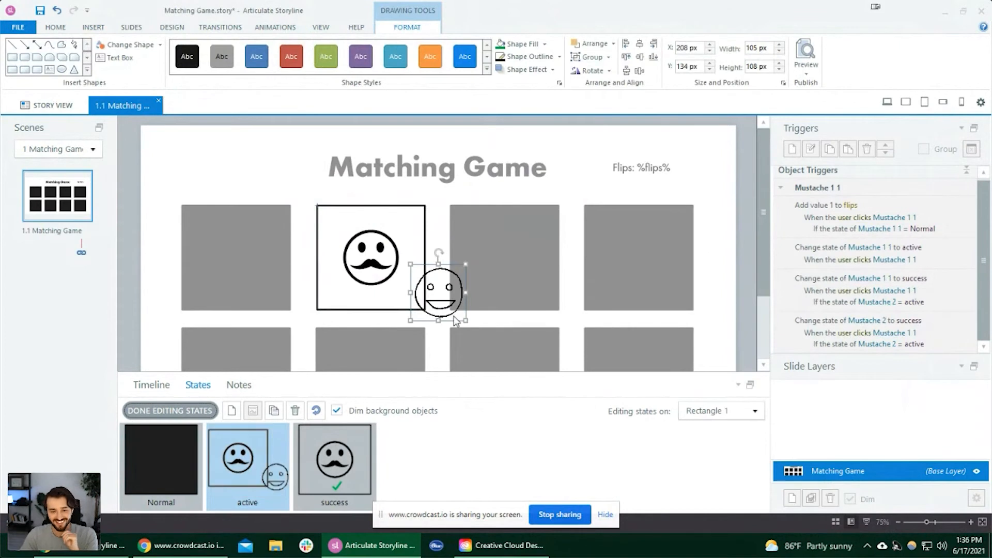
# Scale the new smiley icon to 111 × 114 px and align it over the mustache face at X 58 px, Y 56 px.
pyautogui.moveTo(455, 311); pyautogui.dragTo(409, 287)
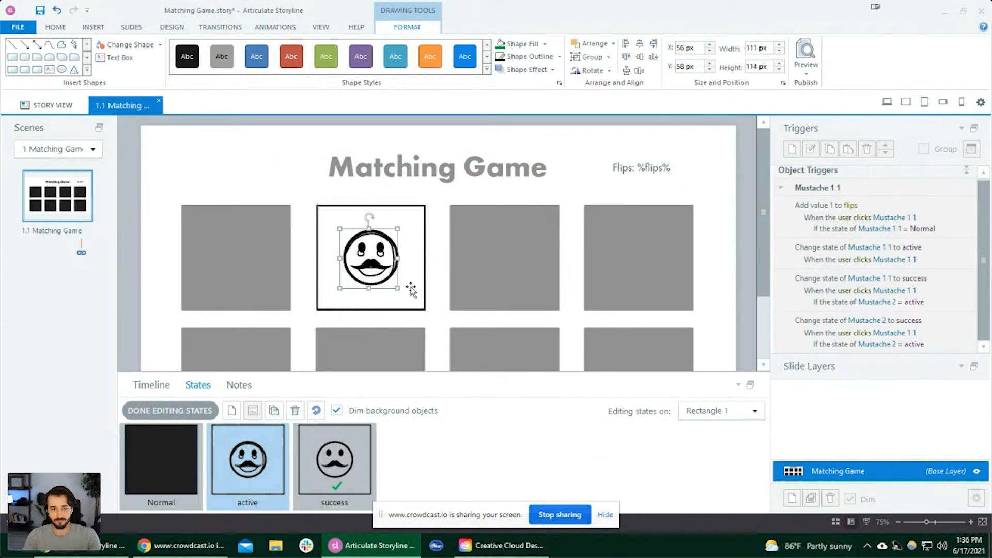
pyautogui.press('Right')
pyautogui.press('Right')
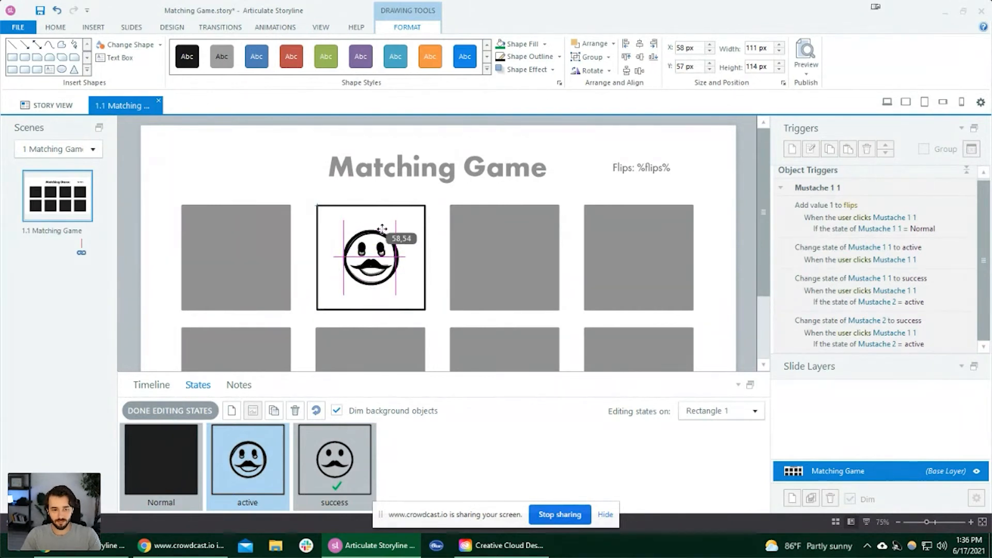
pyautogui.press('Up')
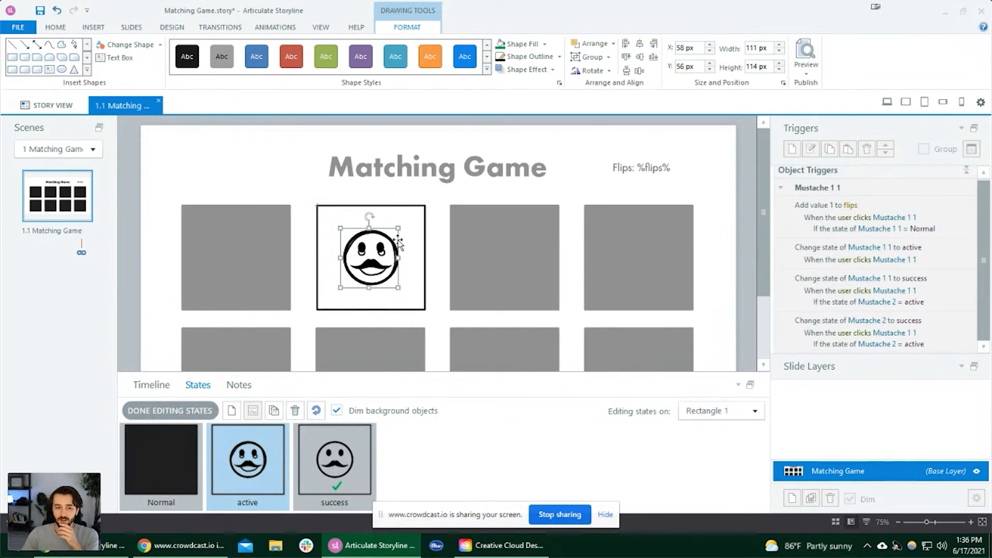
# Send the smiley icon to the back, behind the mustache face in the active state.
pyautogui.rightClick(398, 244)
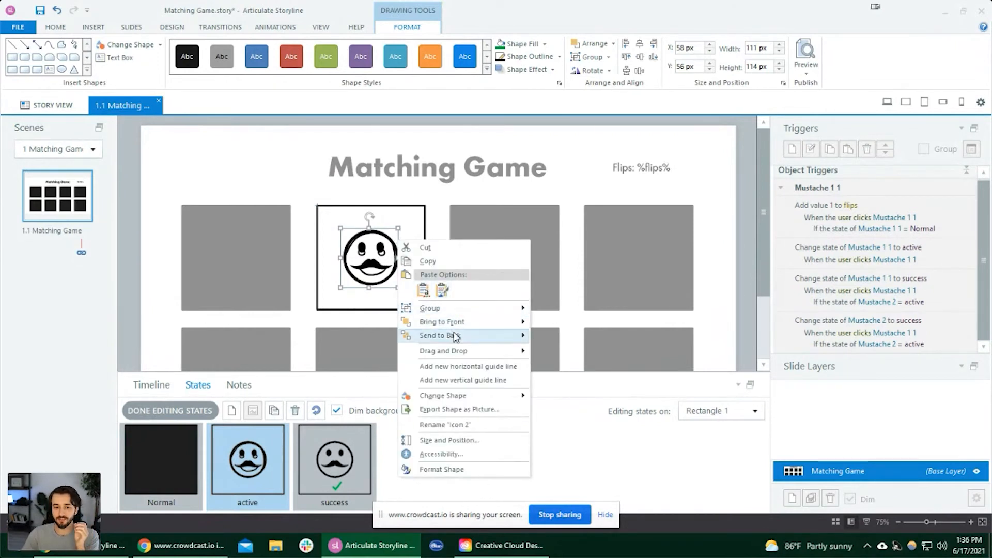
pyautogui.moveTo(454, 336)
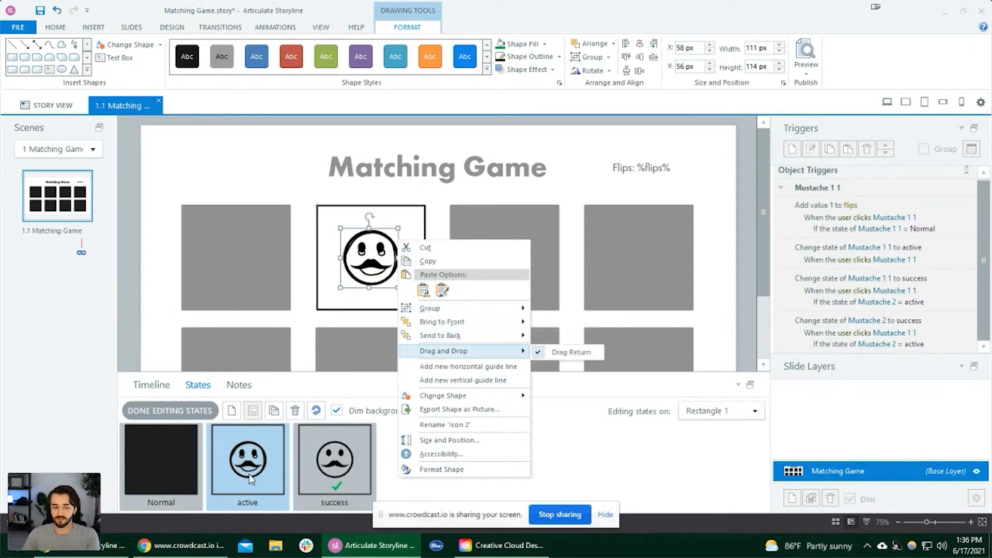
pyautogui.click(449, 336)
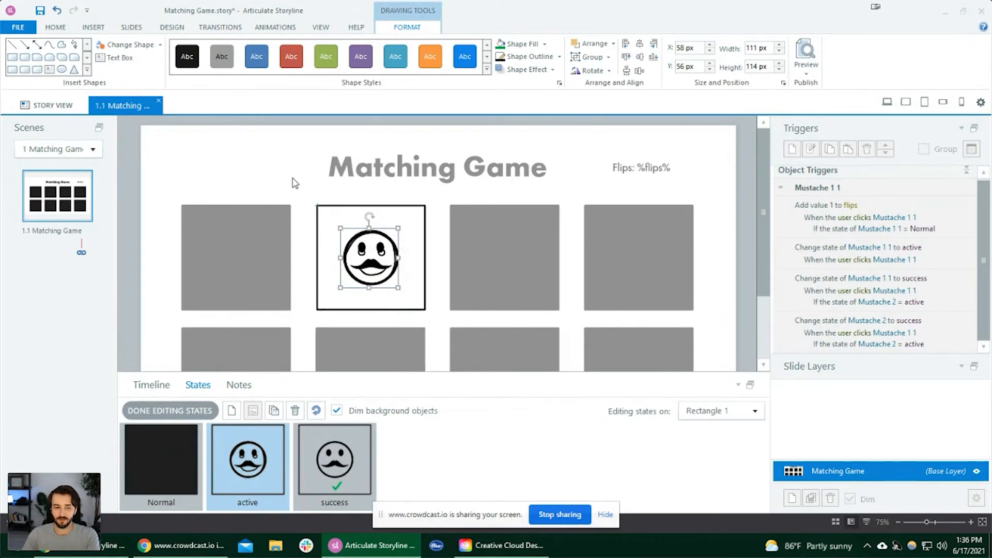
# Delete the original mustache face and its mustache from the card's active state, leaving the smiley icon.
pyautogui.click(405, 216)
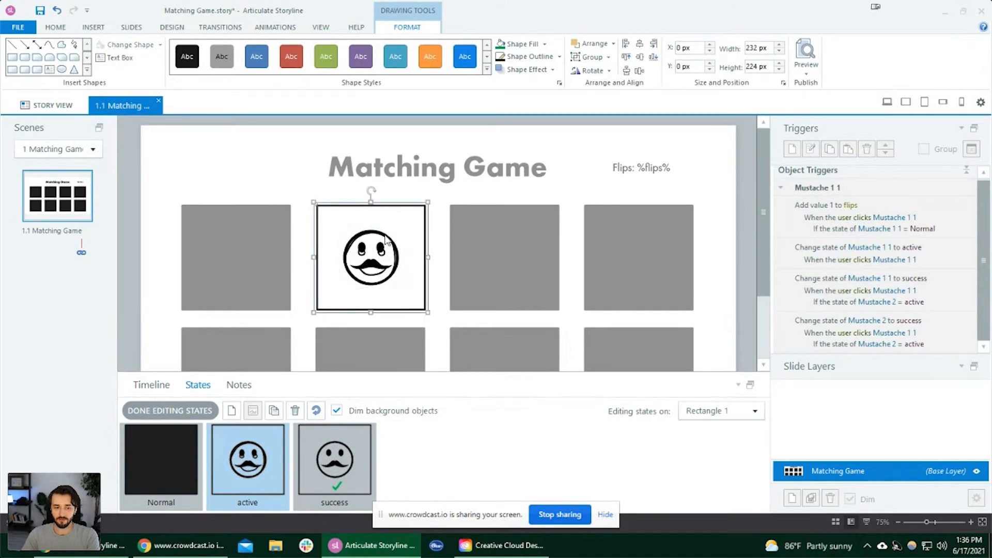
pyautogui.click(384, 237)
pyautogui.click(385, 235)
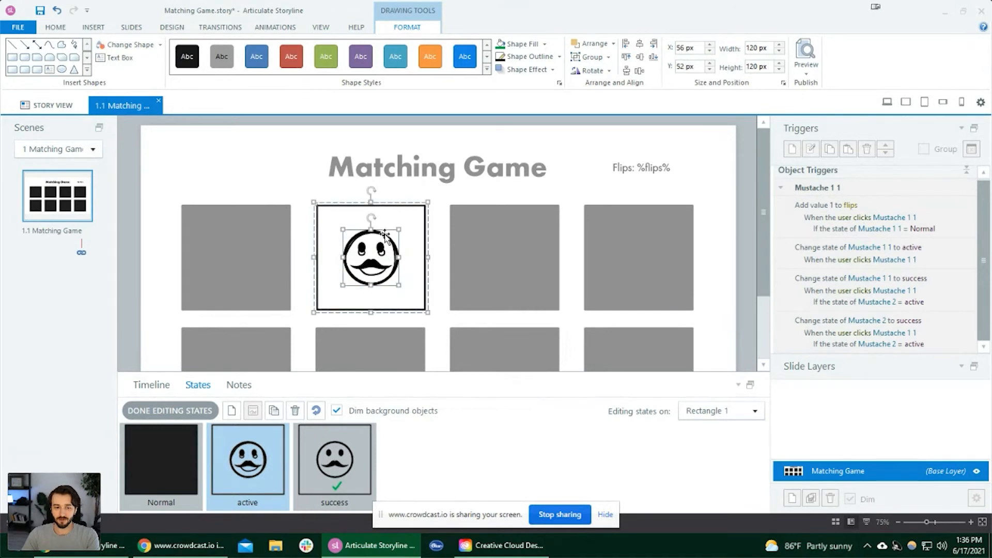
pyautogui.click(385, 237)
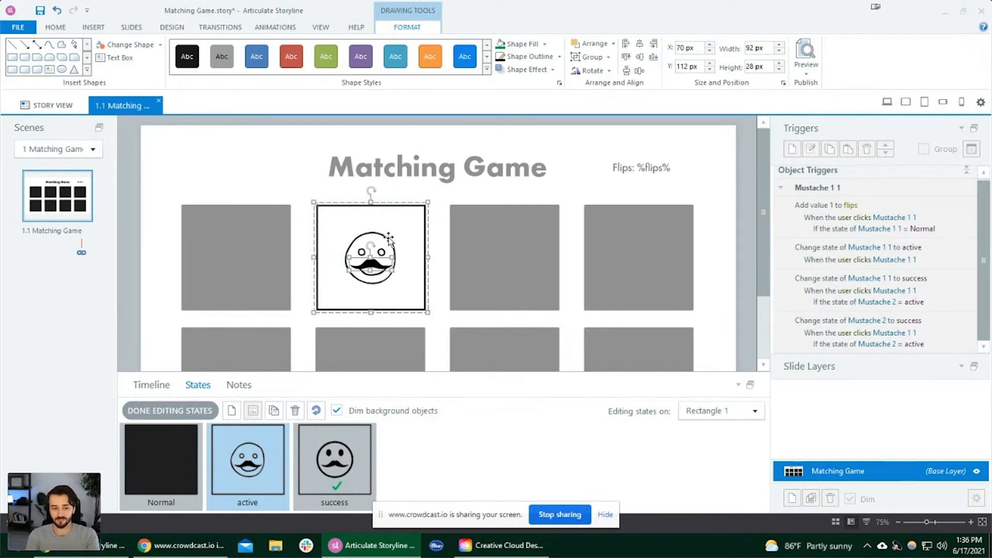
pyautogui.press('Delete')
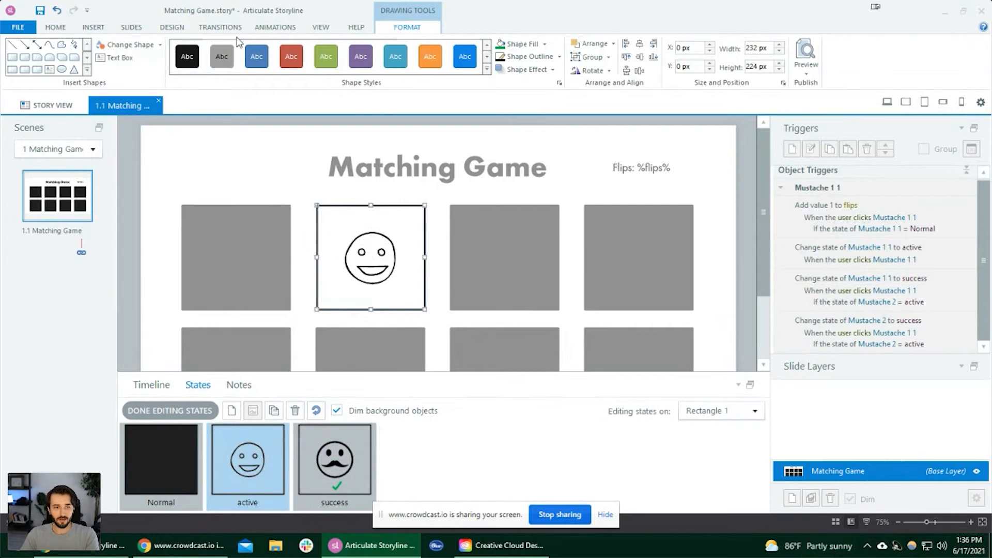
# Group the smiley icon with the bordered white card rectangle in the active state.
pyautogui.click(263, 32)
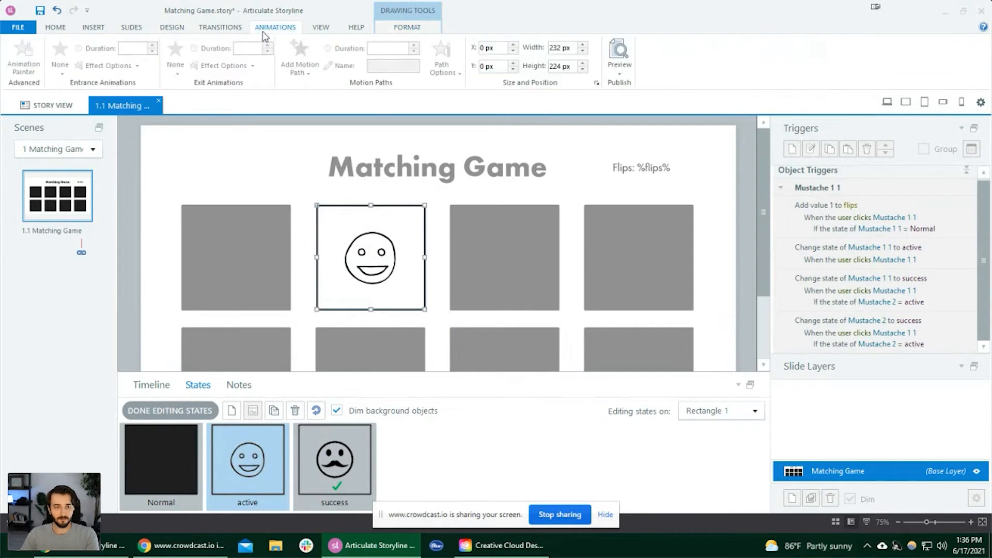
pyautogui.click(381, 233)
pyautogui.click(383, 237)
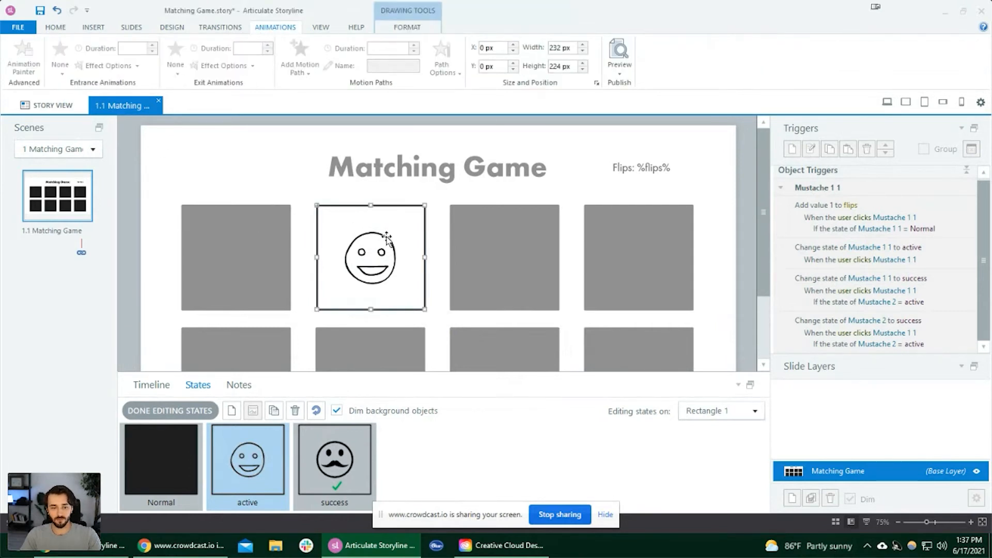
pyautogui.click(389, 240)
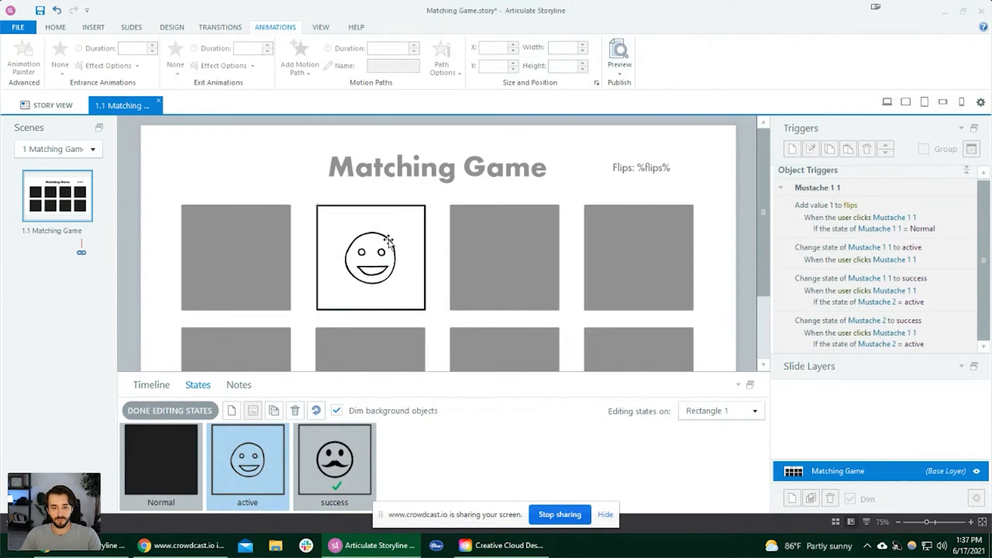
pyautogui.click(389, 240)
pyautogui.rightClick(422, 236)
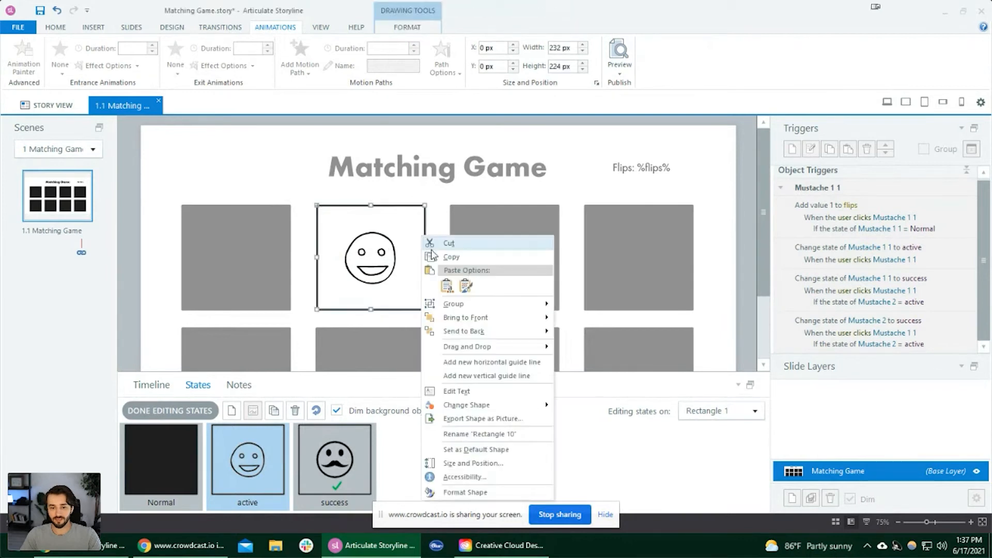
pyautogui.click(478, 339)
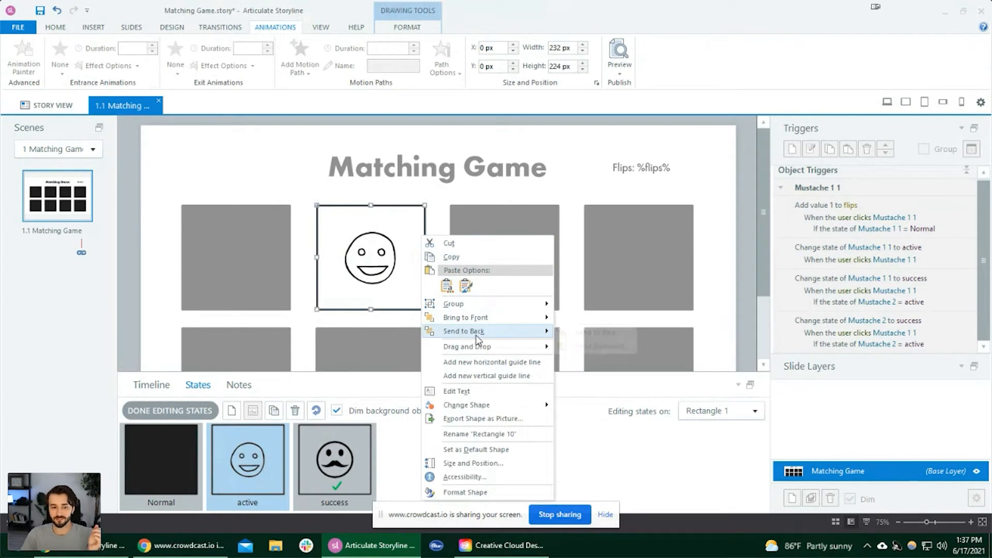
pyautogui.click(388, 238)
pyautogui.click(390, 243)
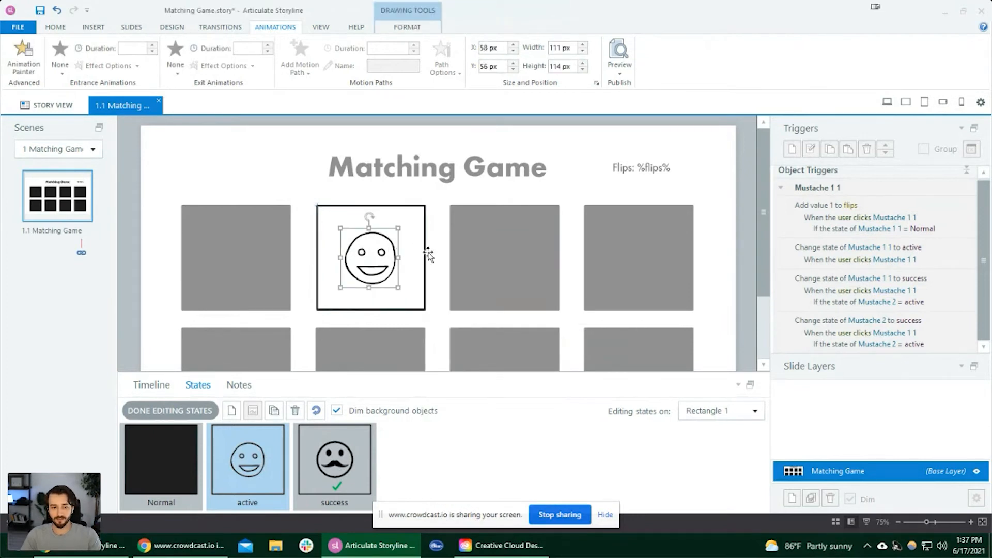
pyautogui.click(424, 253)
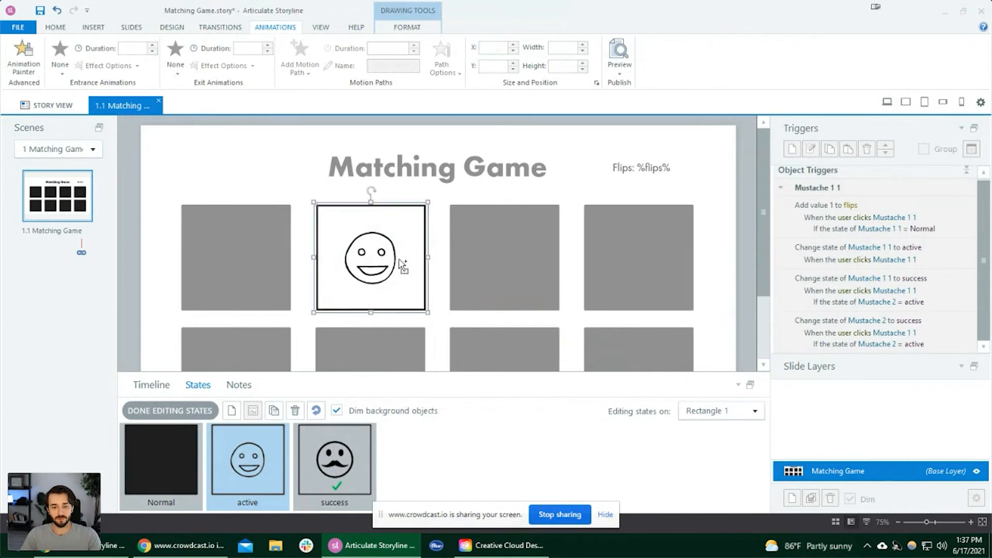
# Apply a Swivel entrance animation with a 0.40-second duration to the active state's grouped card.
pyautogui.click(60, 62)
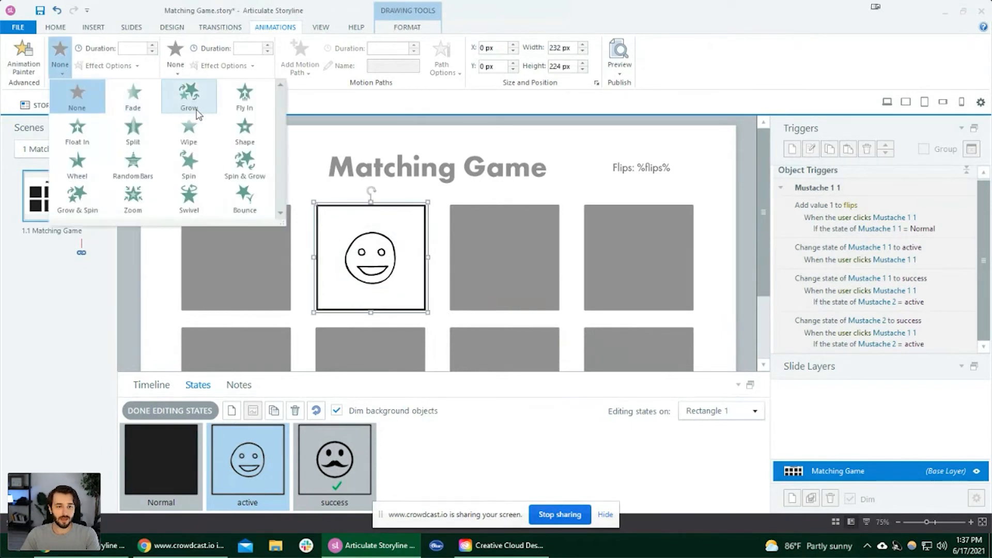
pyautogui.click(189, 197)
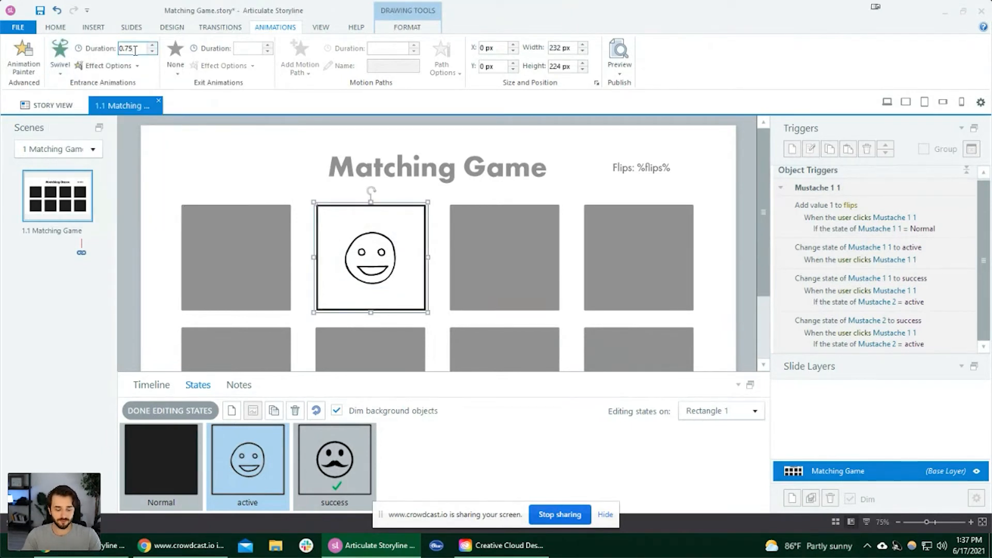
pyautogui.press('BackSpace')
pyautogui.press('BackSpace')
pyautogui.press('Tab')
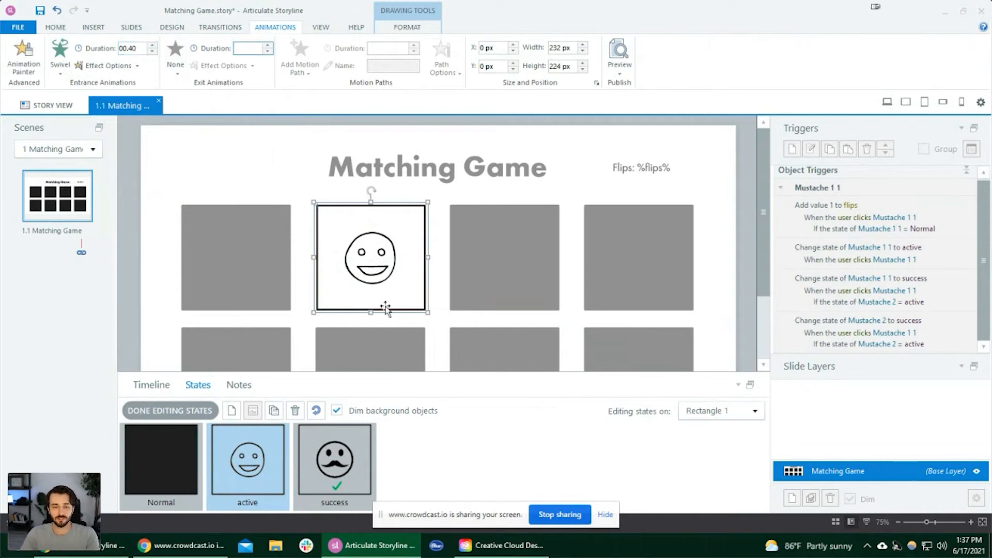
# Review the card's success state and check the entrance animation on the active state's grouped card.
pyautogui.click(336, 475)
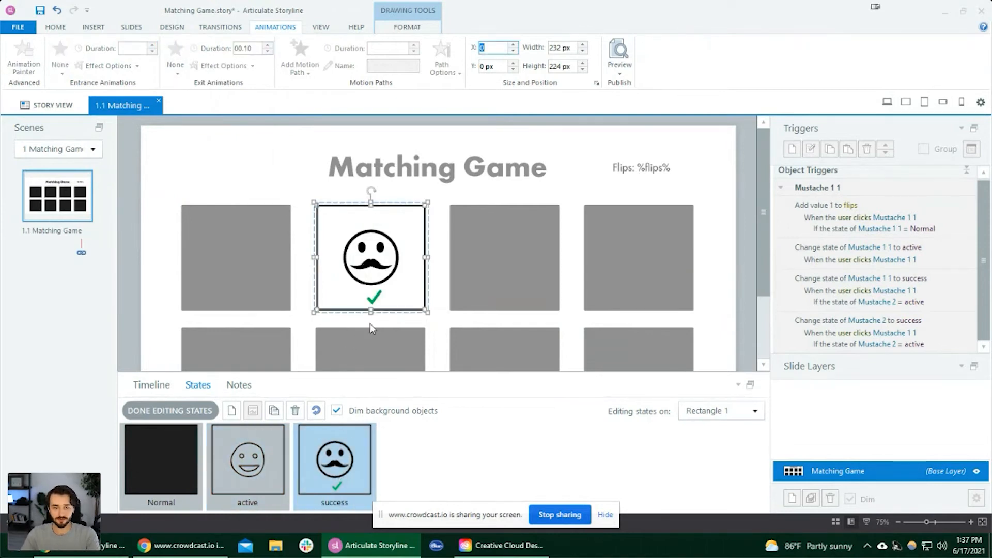
pyautogui.click(271, 460)
pyautogui.click(393, 253)
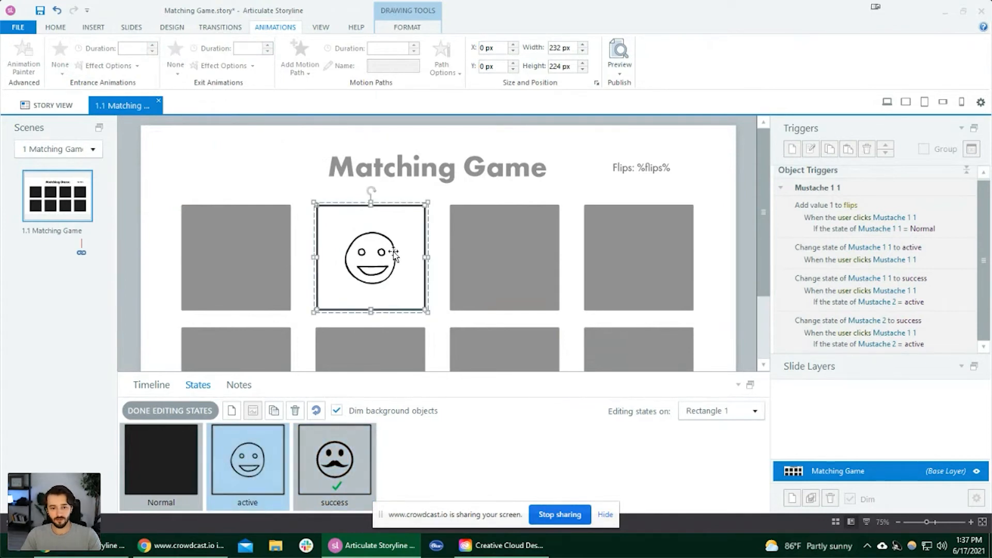
pyautogui.click(392, 252)
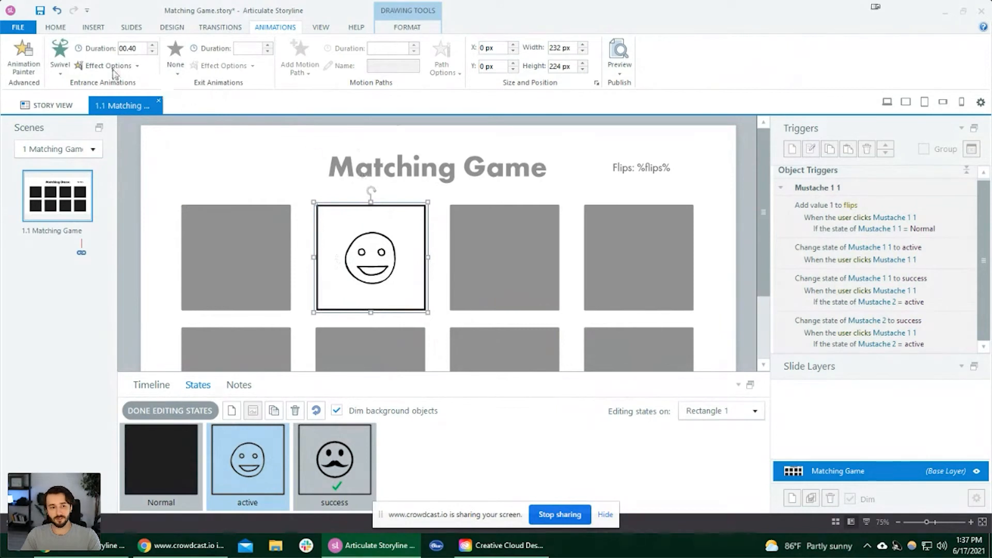
pyautogui.click(60, 65)
pyautogui.click(78, 103)
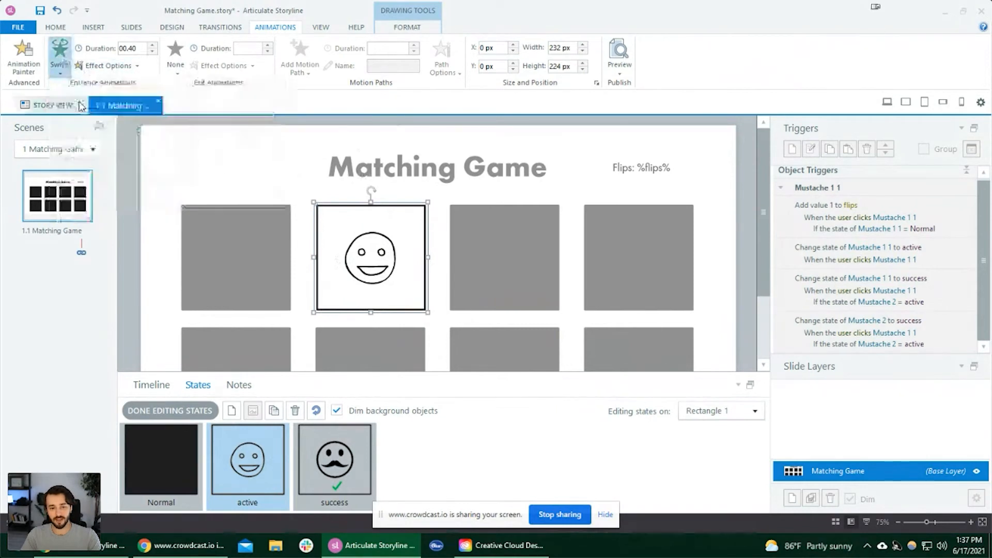
pyautogui.click(391, 242)
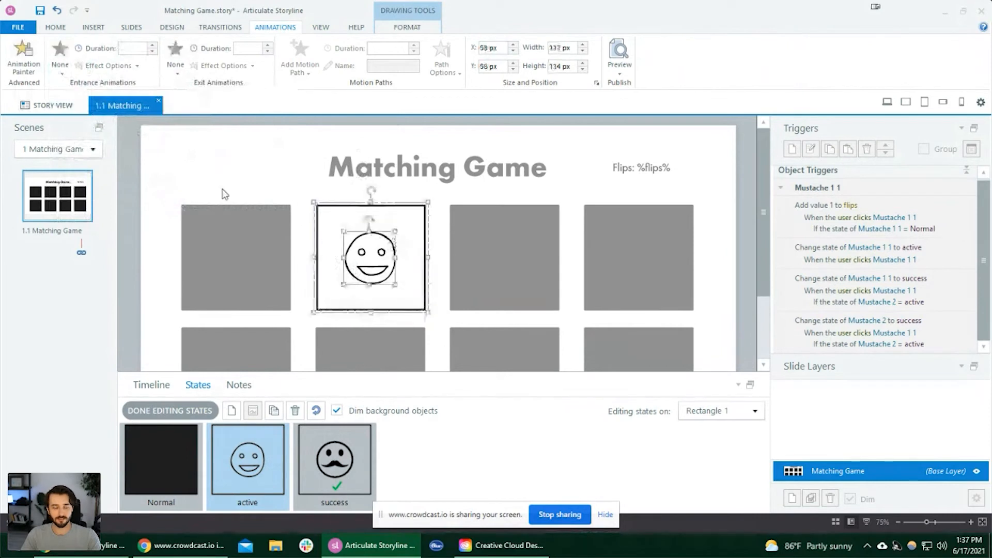
# Delete the mustache face from the card's success state, keeping the bordered rectangle and green check mark.
pyautogui.click(363, 474)
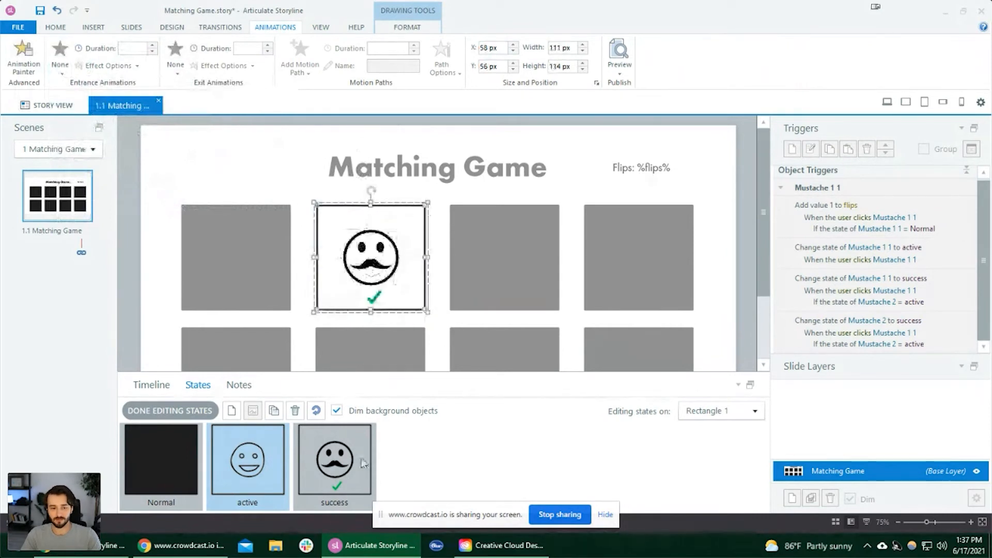
pyautogui.click(400, 251)
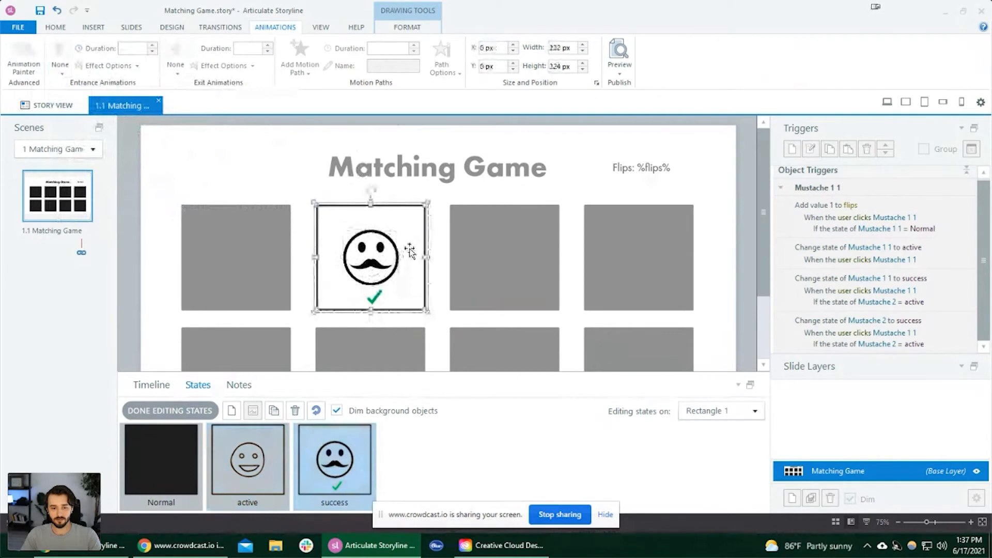
pyautogui.click(410, 248)
pyautogui.keyDown('shift'); pyautogui.click(394, 250); pyautogui.keyUp('shift')
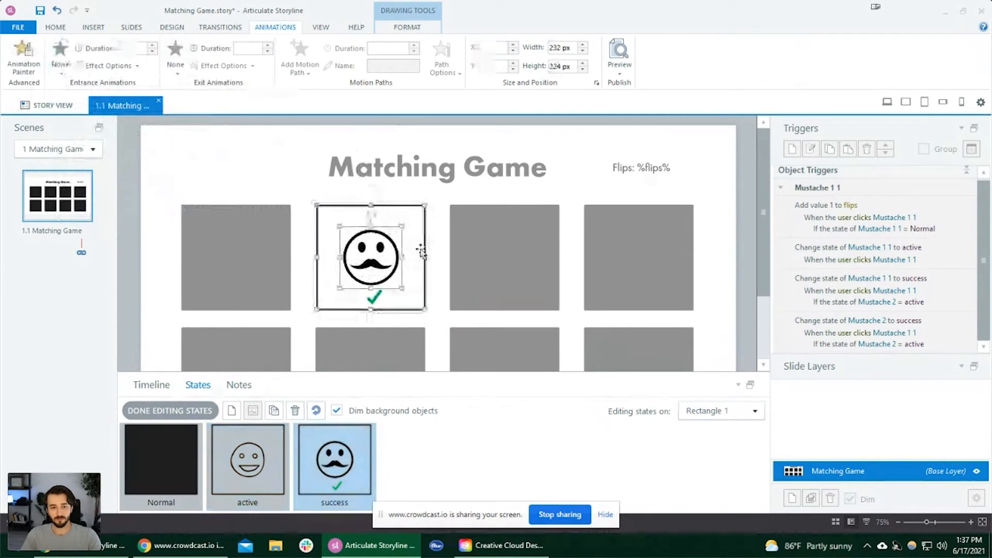
pyautogui.click(395, 181)
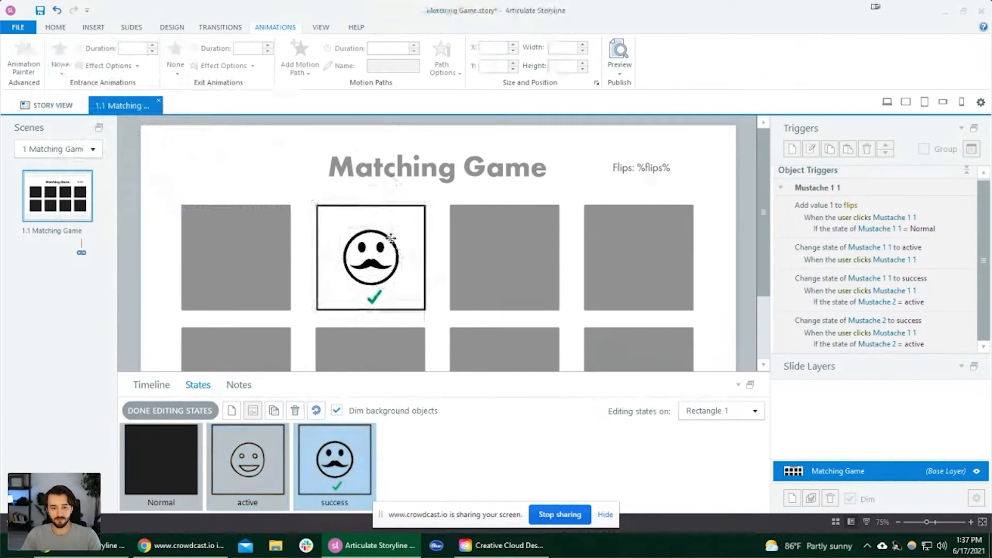
pyautogui.click(394, 243)
pyautogui.press('Delete')
# Try pasting the active state's selected smiley part into the success state, and delete the pasted circle.
pyautogui.click(262, 465)
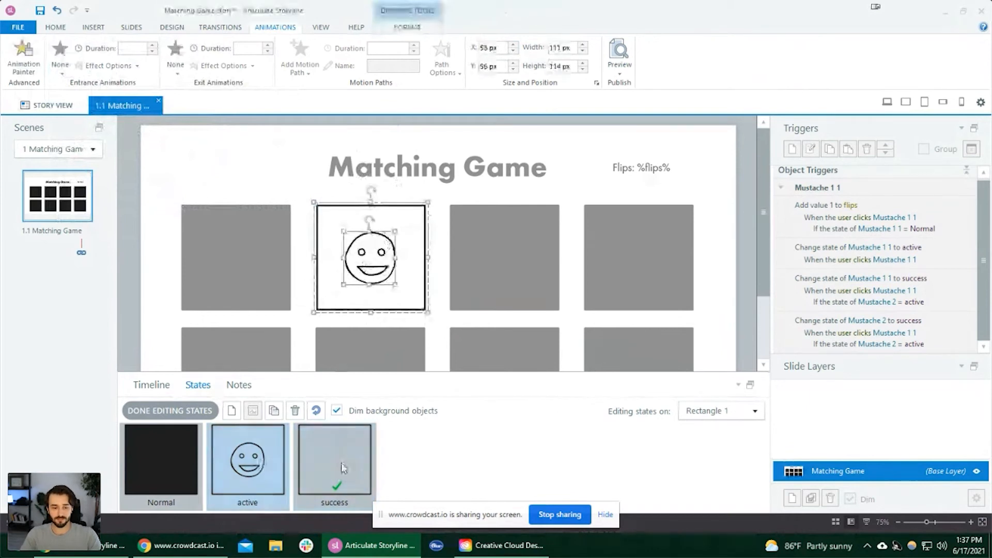
pyautogui.click(360, 430)
pyautogui.hotkey('ctrl', 'v')
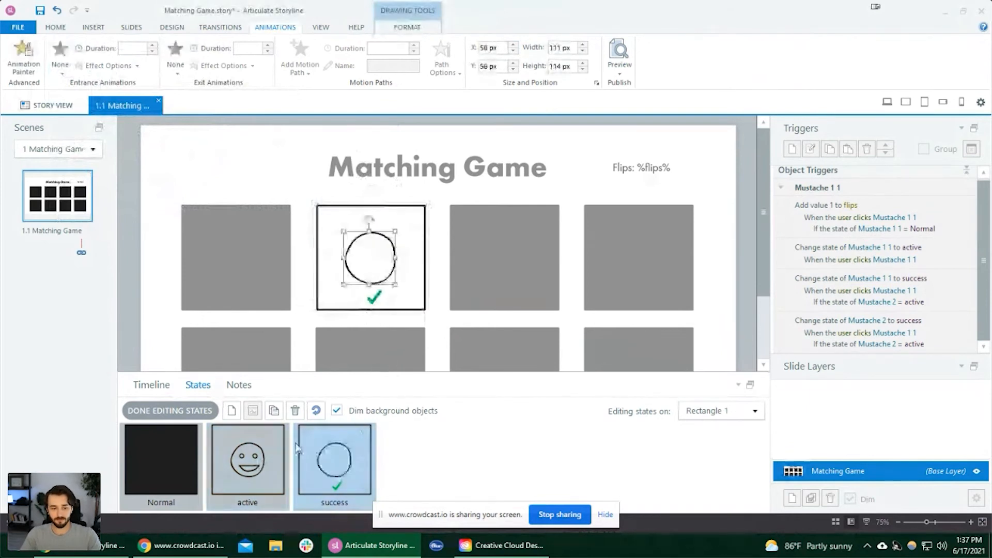
pyautogui.press('Delete')
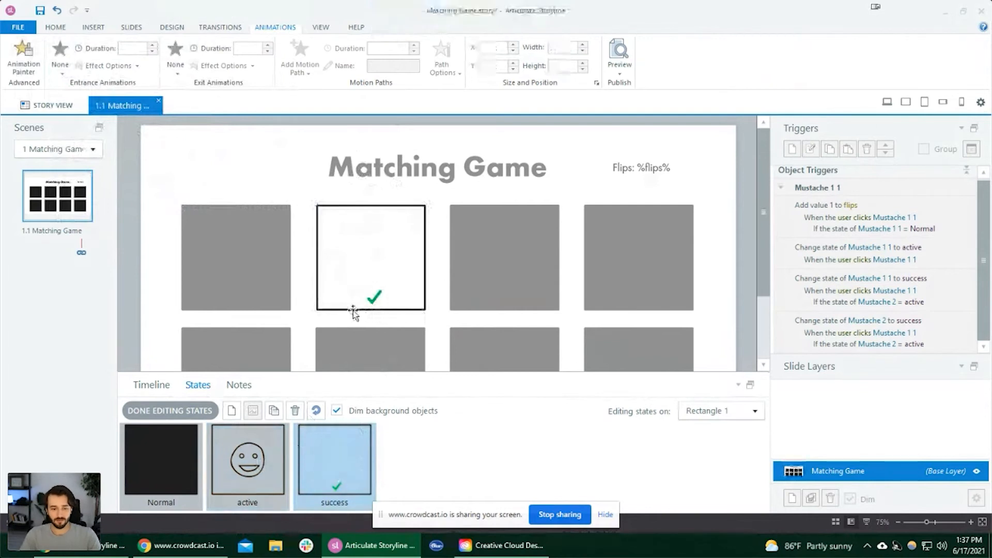
# Copy the complete smiley icon from the active state into the success state above the check mark.
pyautogui.click(260, 466)
pyautogui.click(385, 239)
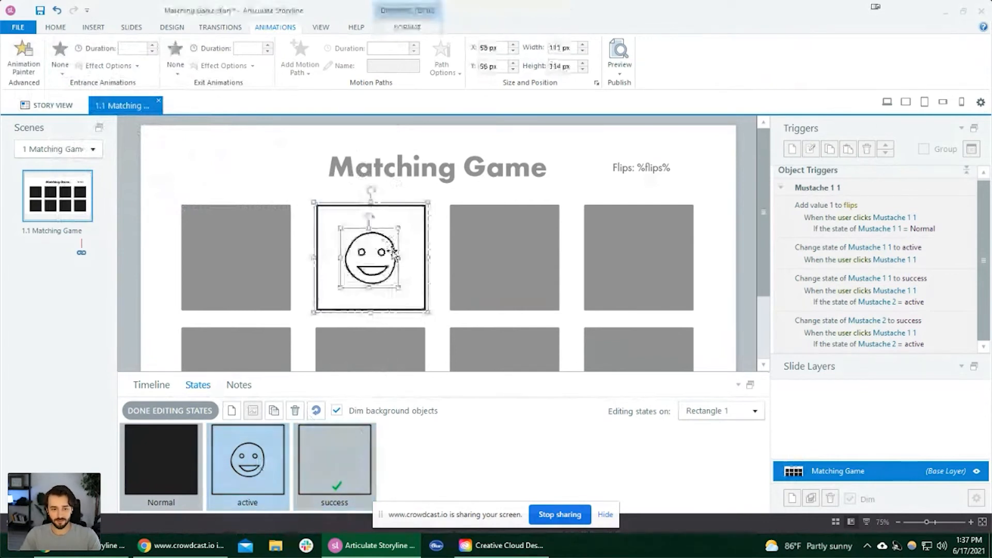
pyautogui.click(365, 443)
pyautogui.hotkey('ctrl', 'v')
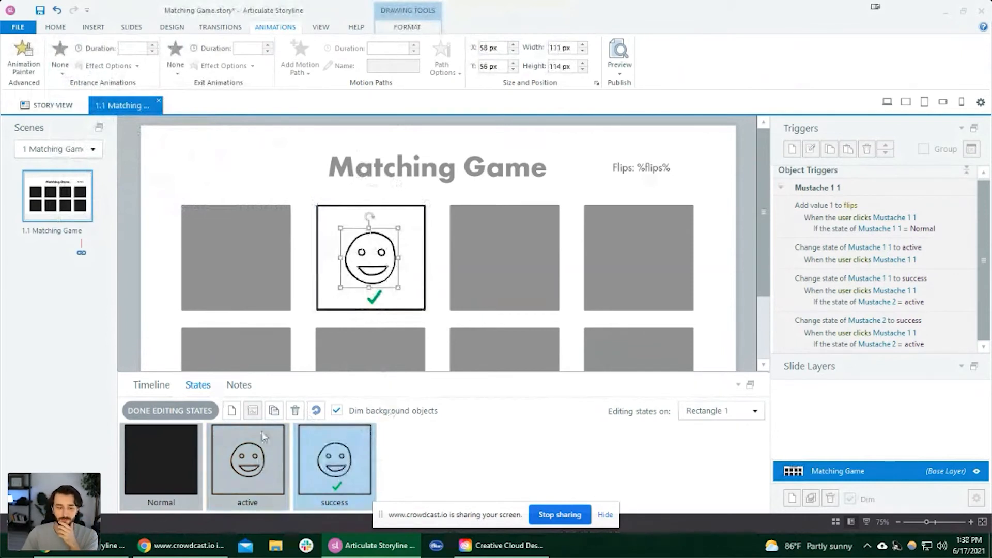
# Compare the smiley card's Normal, active and success states up close for consistent placement, and finish editing the states.
pyautogui.click(251, 472)
pyautogui.click(331, 475)
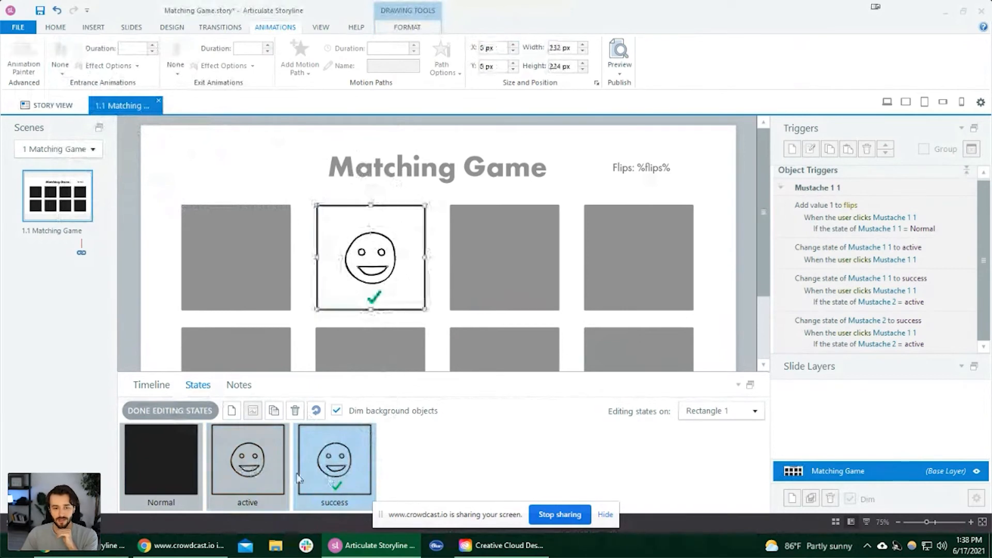
pyautogui.click(253, 473)
pyautogui.click(182, 471)
pyautogui.click(249, 471)
pyautogui.click(321, 470)
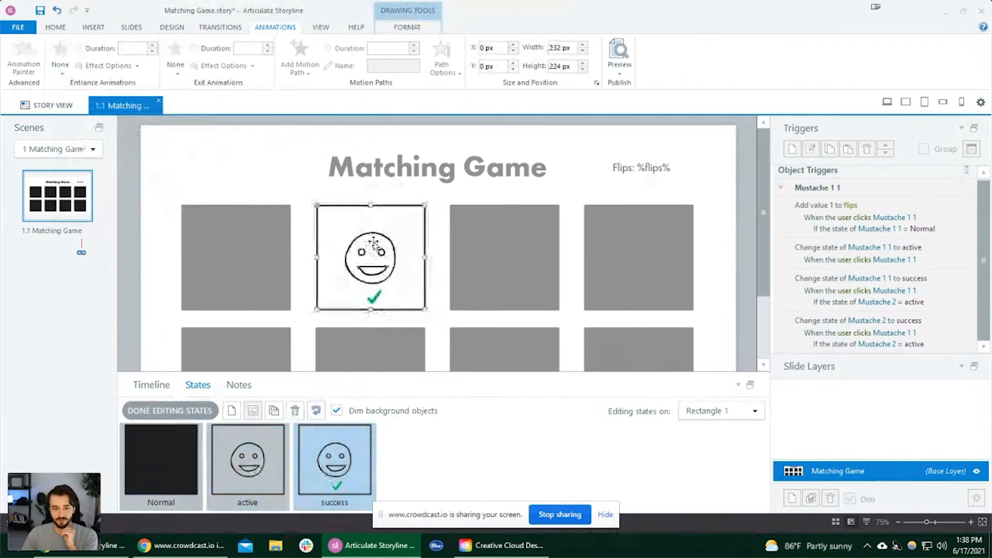
pyautogui.scroll(4, 363, 212)
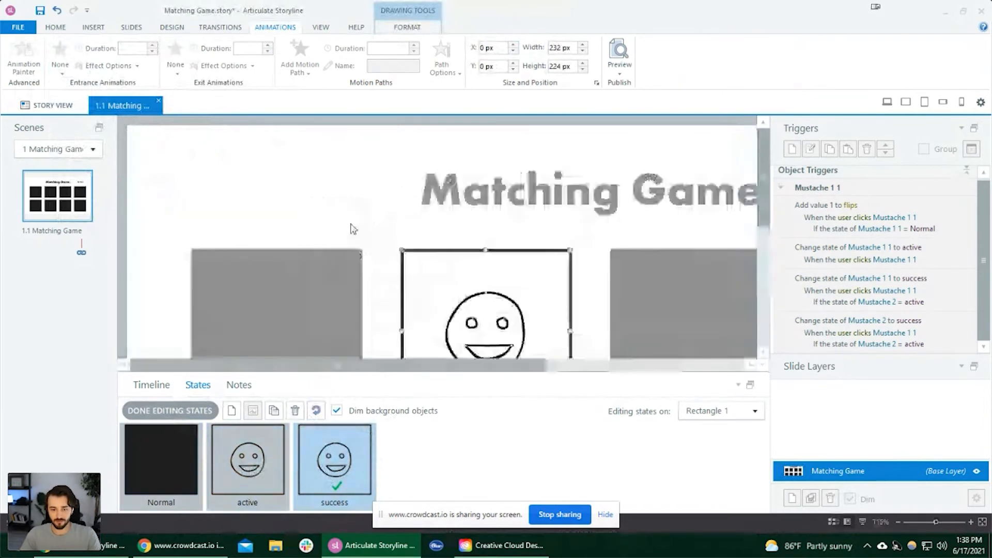
pyautogui.scroll(1, 353, 228)
pyautogui.click(257, 468)
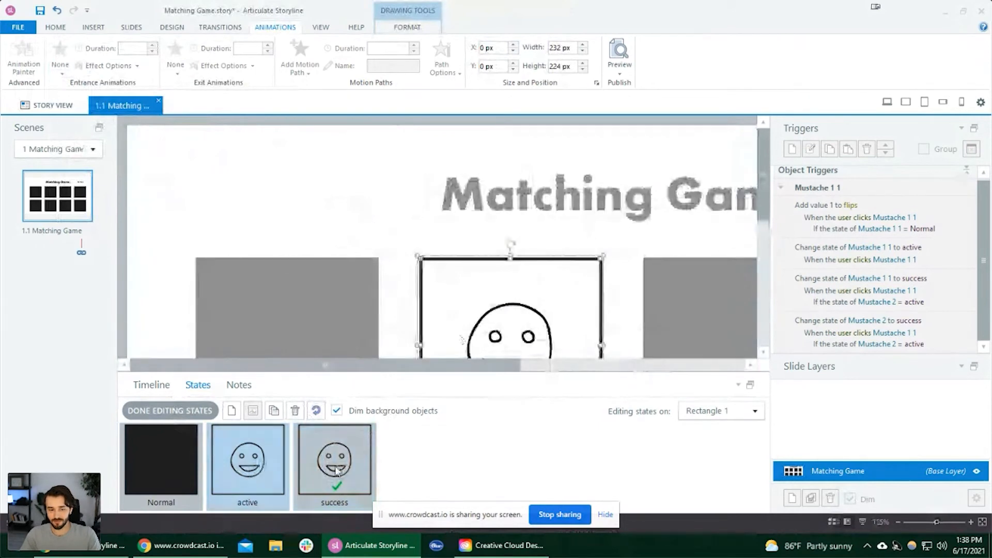
pyautogui.click(336, 470)
pyautogui.scroll(-3, 547, 277)
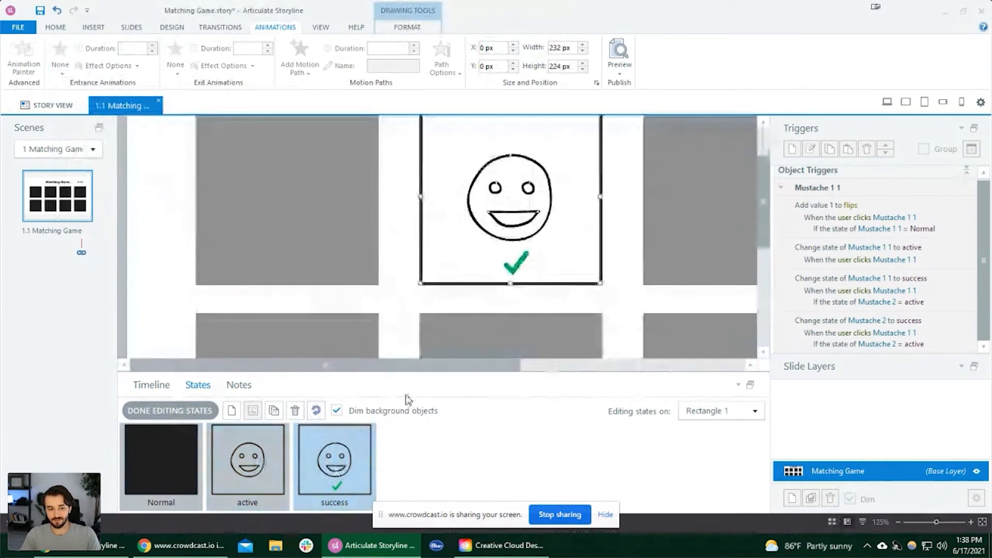
pyautogui.click(279, 454)
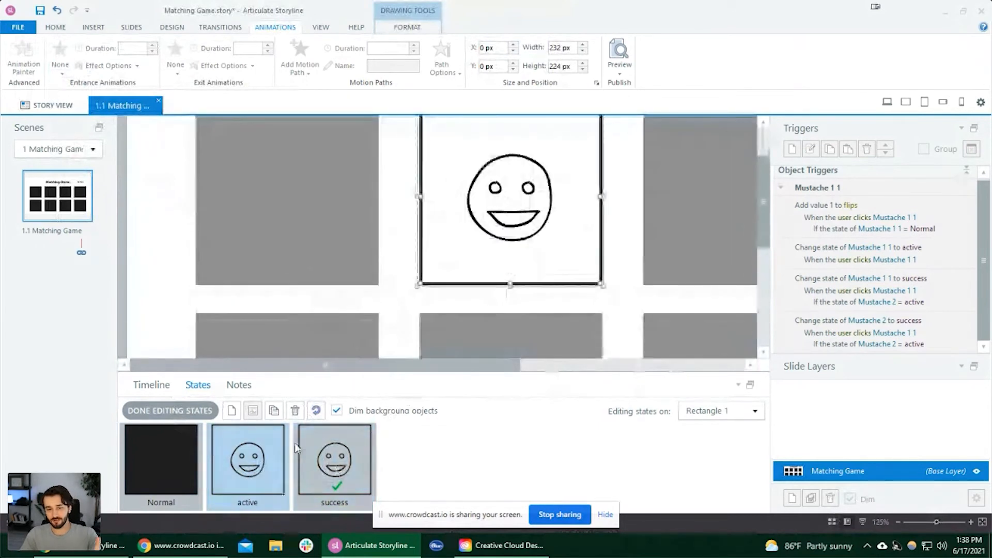
pyautogui.click(161, 410)
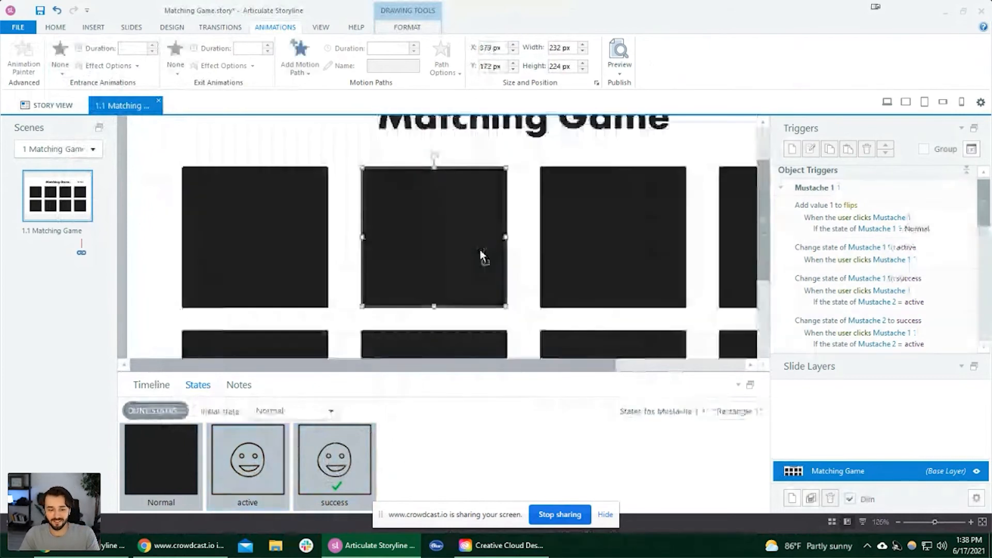
# Place a duplicate of the smiley card Doodle 1 in the bottom row's first slot at X 90, Y 436 px, and name it Doodle 2.
pyautogui.scroll(-3, 480, 249)
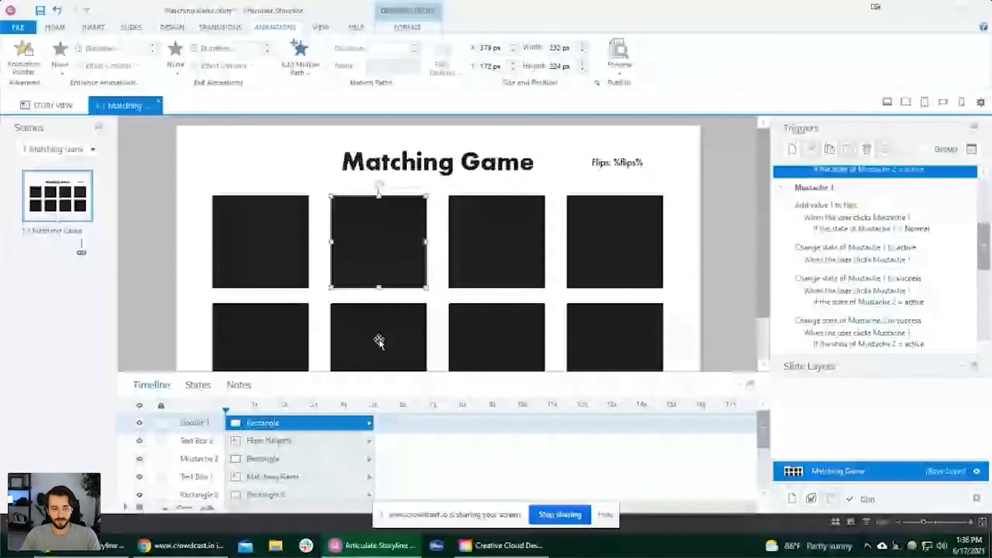
pyautogui.moveTo(378, 341); pyautogui.dragTo(257, 303)
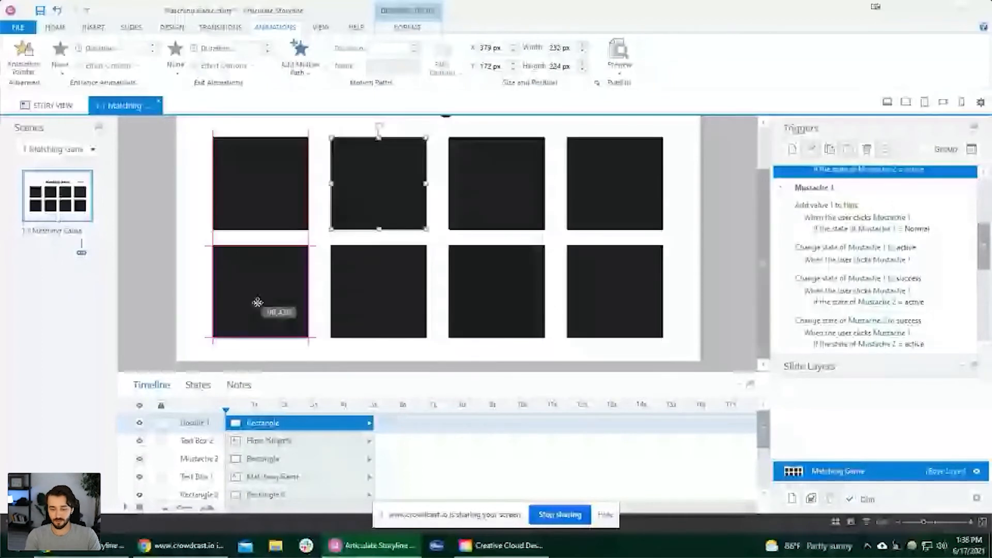
pyautogui.moveTo(257, 303); pyautogui.dragTo(258, 303)
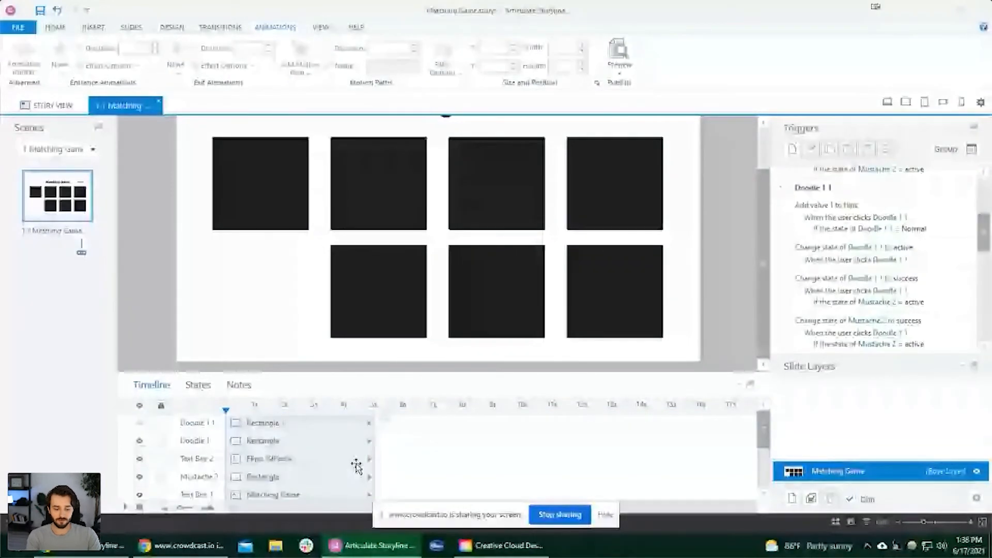
pyautogui.click(279, 422)
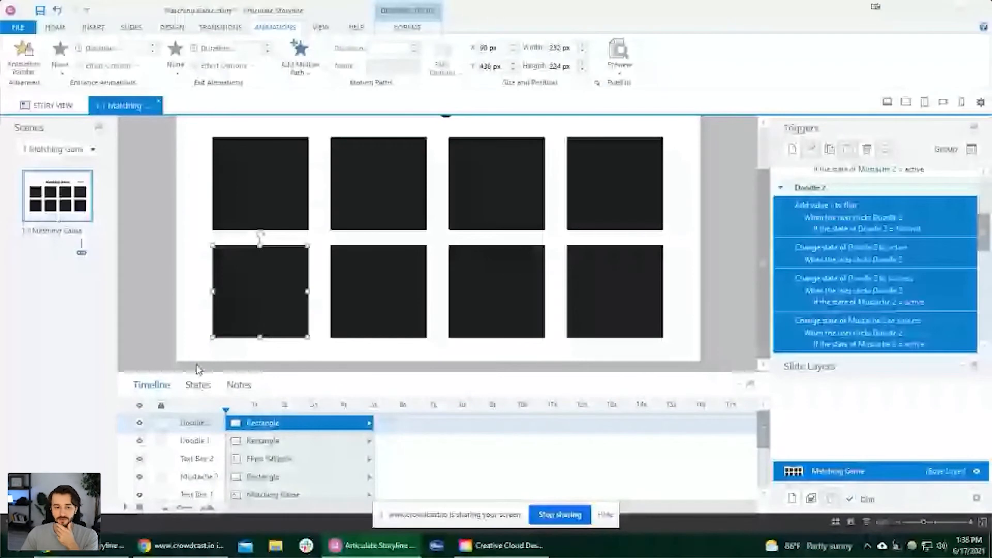
# In Doodle 1's trigger that changes its own state to success, set the condition to Doodle 2 being active.
pyautogui.click(367, 197)
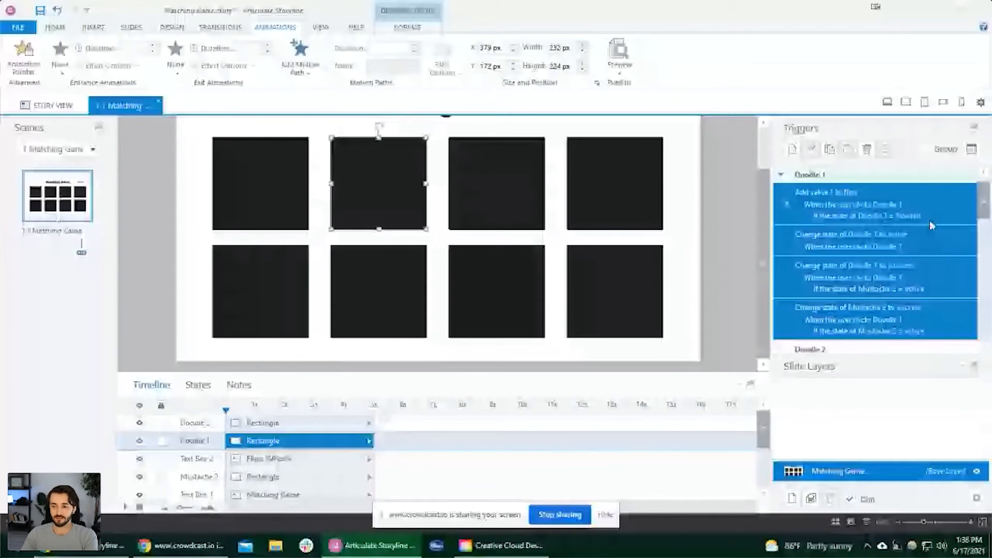
pyautogui.click(953, 253)
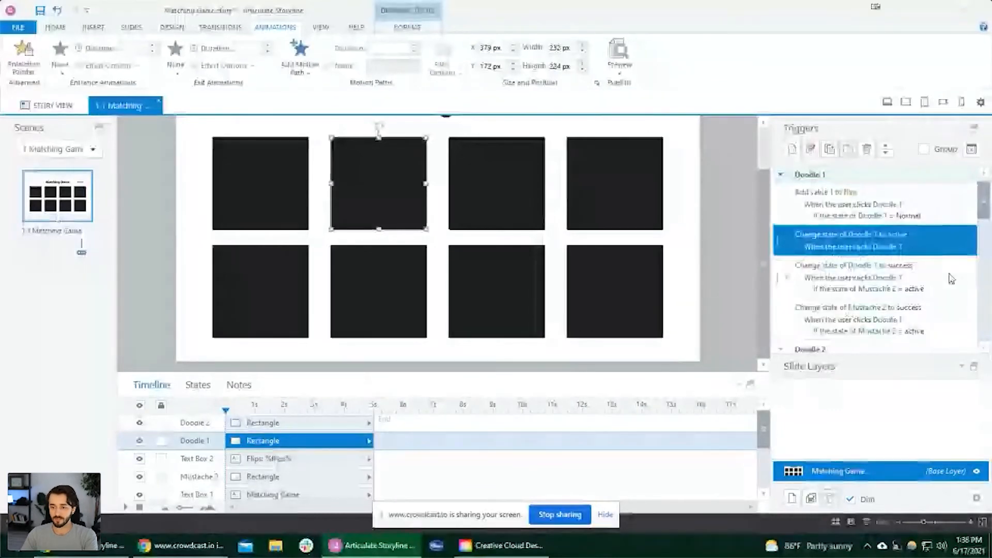
pyautogui.click(879, 283)
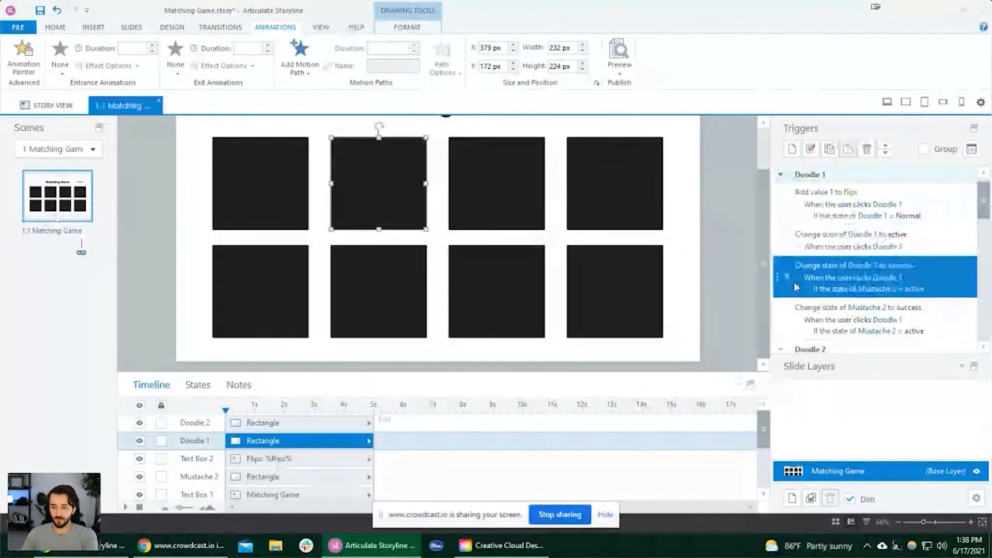
pyautogui.click(878, 290)
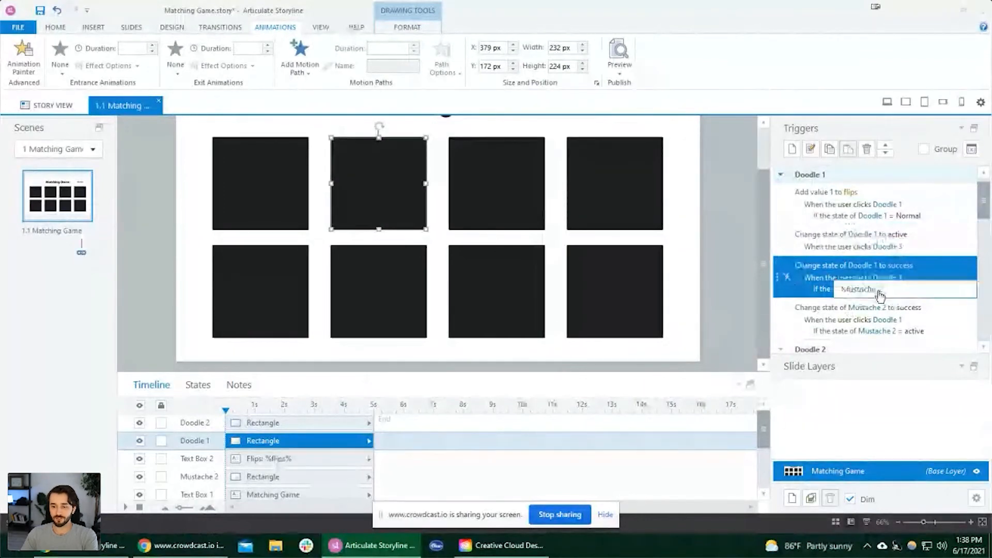
pyautogui.click(880, 295)
pyautogui.click(886, 335)
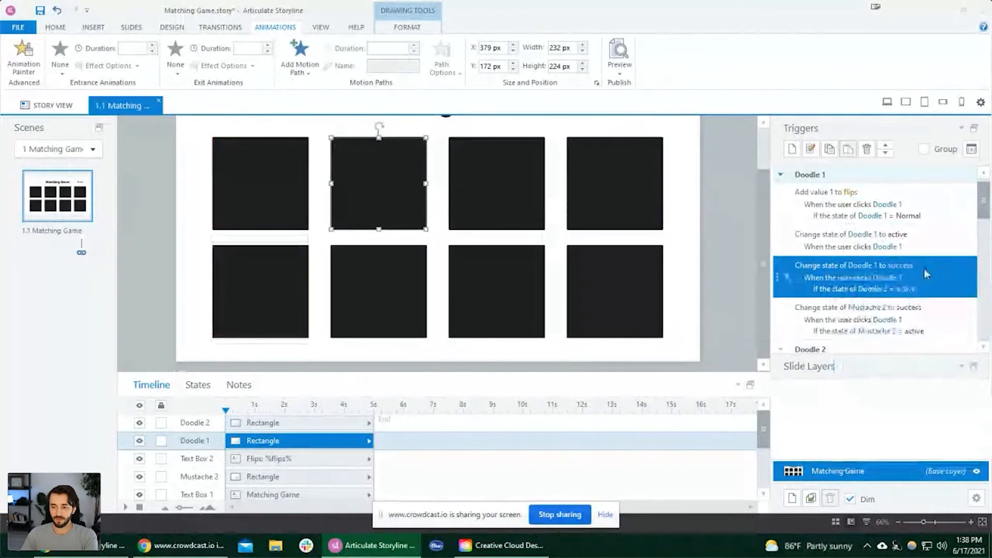
# Retarget Doodle 1's last trigger to change Doodle 2 to success if the state of Doodle 2 is active.
pyautogui.click(870, 308)
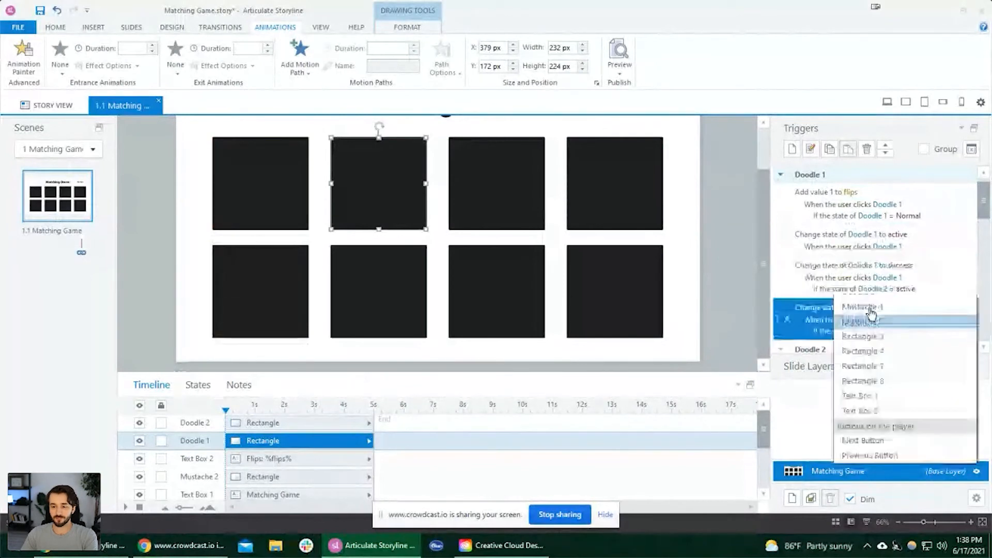
pyautogui.click(878, 342)
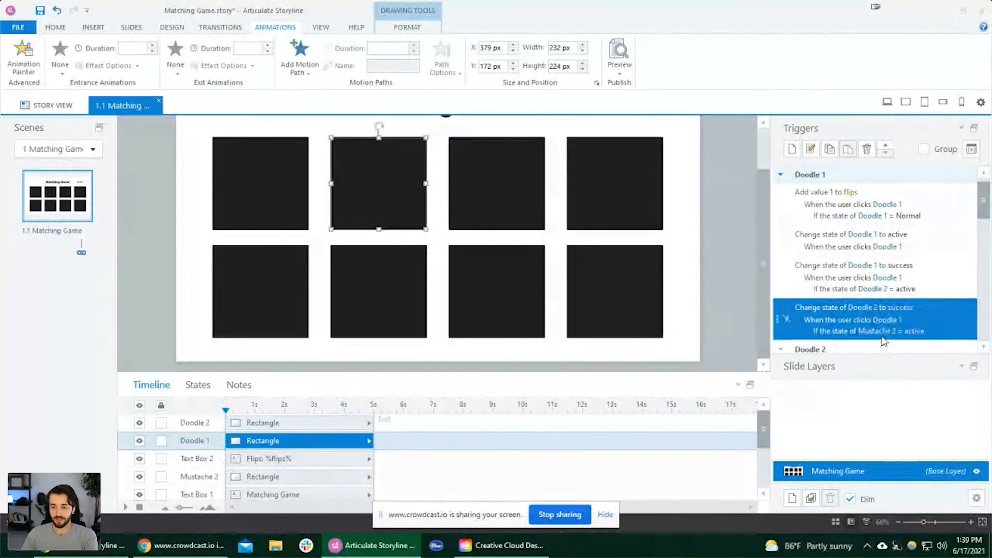
pyautogui.click(884, 332)
pyautogui.click(873, 378)
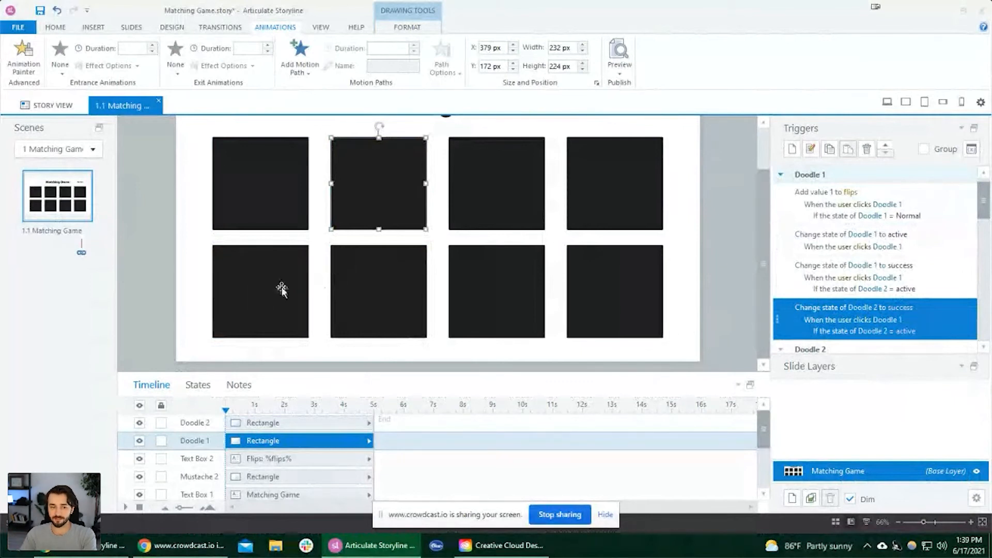
# In Doodle 2's trigger that changes its own state to success, set the condition to Doodle 1 being active.
pyautogui.click(247, 293)
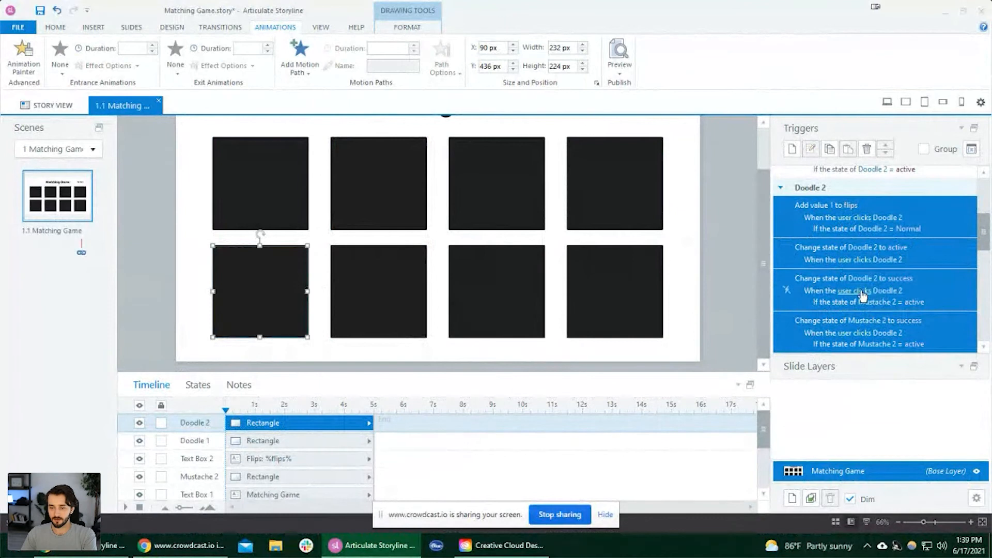
pyautogui.click(879, 302)
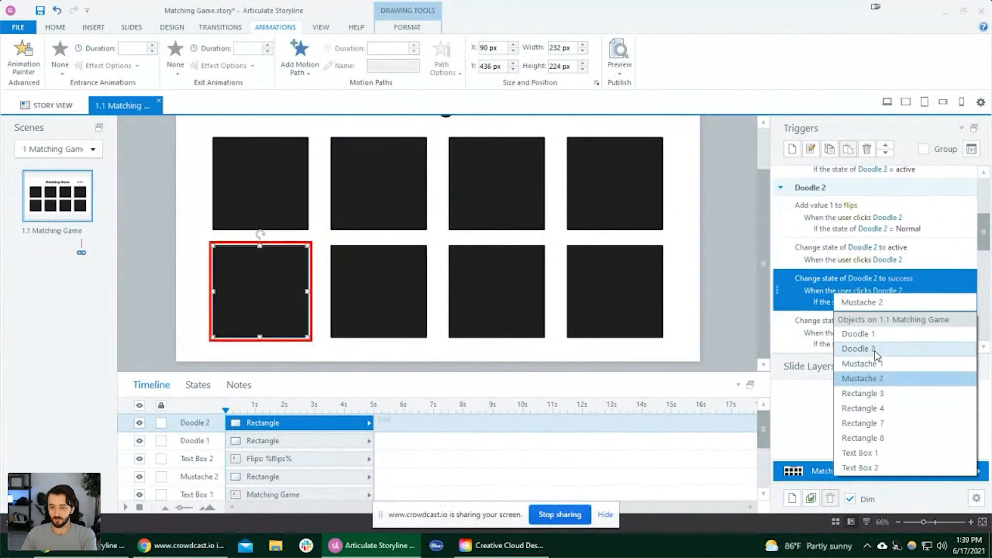
pyautogui.click(876, 334)
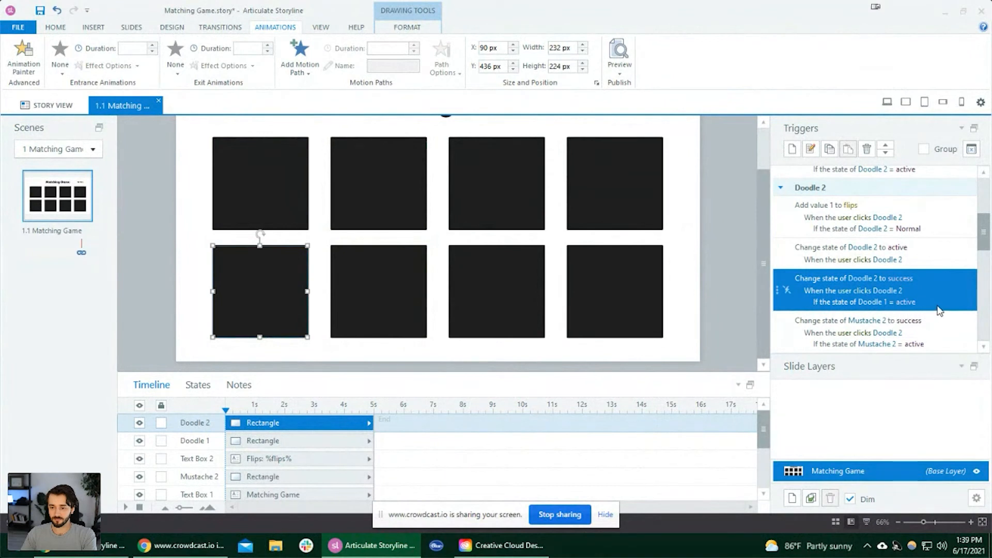
pyautogui.scroll(-3, 936, 310)
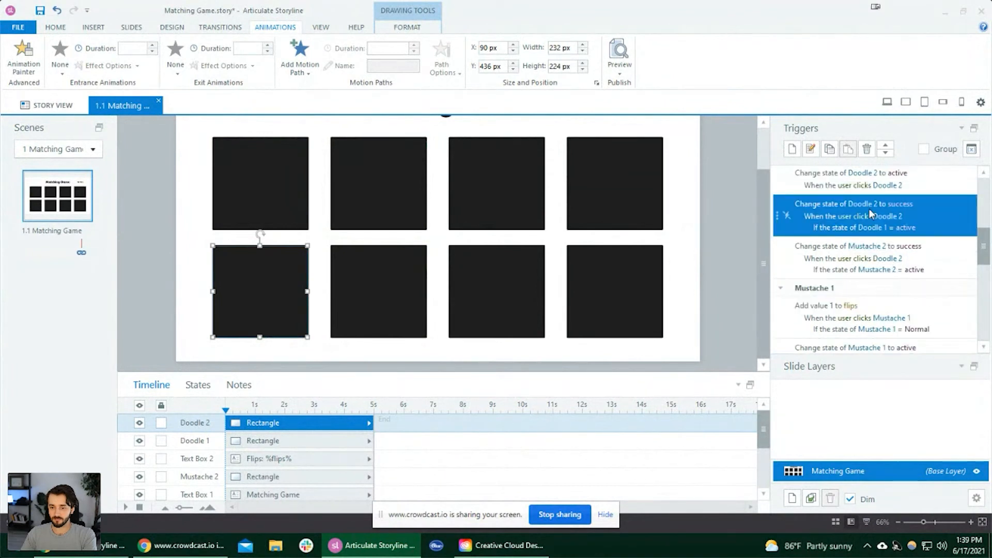
pyautogui.click(875, 248)
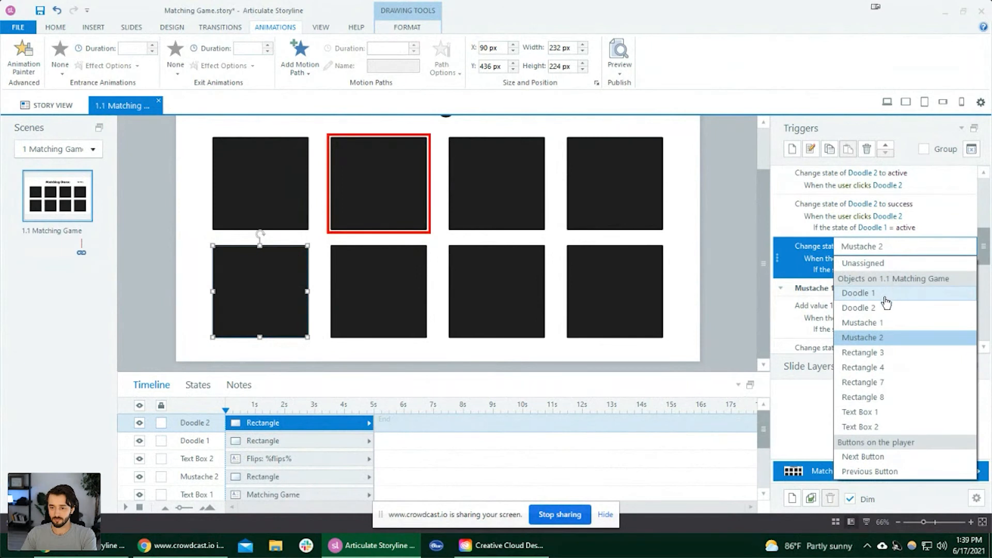
pyautogui.click(868, 307)
pyautogui.click(881, 204)
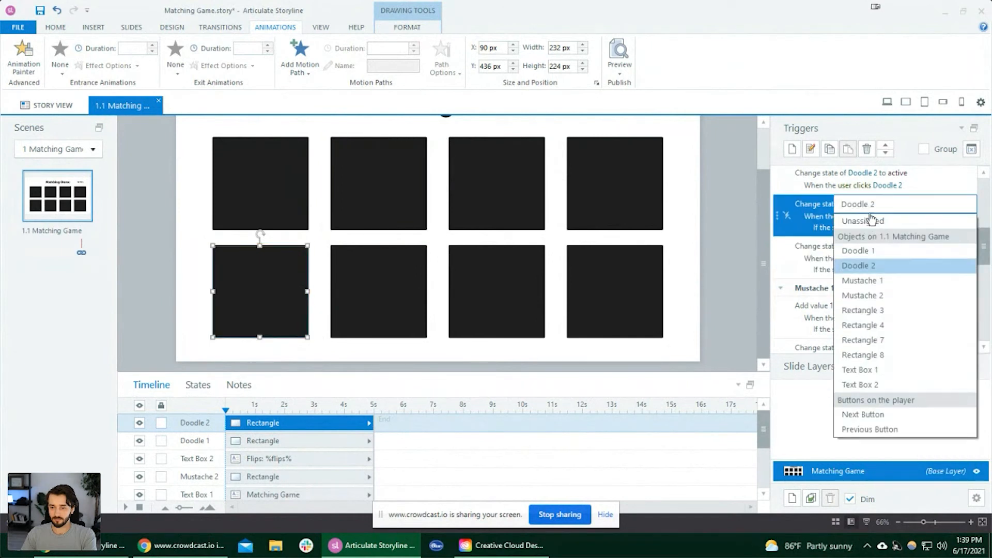
pyautogui.click(876, 251)
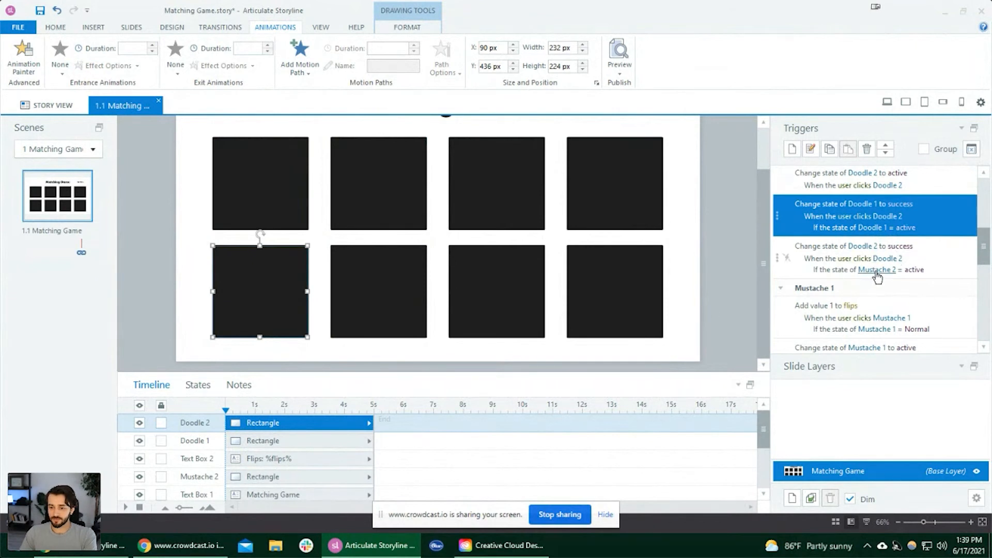
pyautogui.click(861, 204)
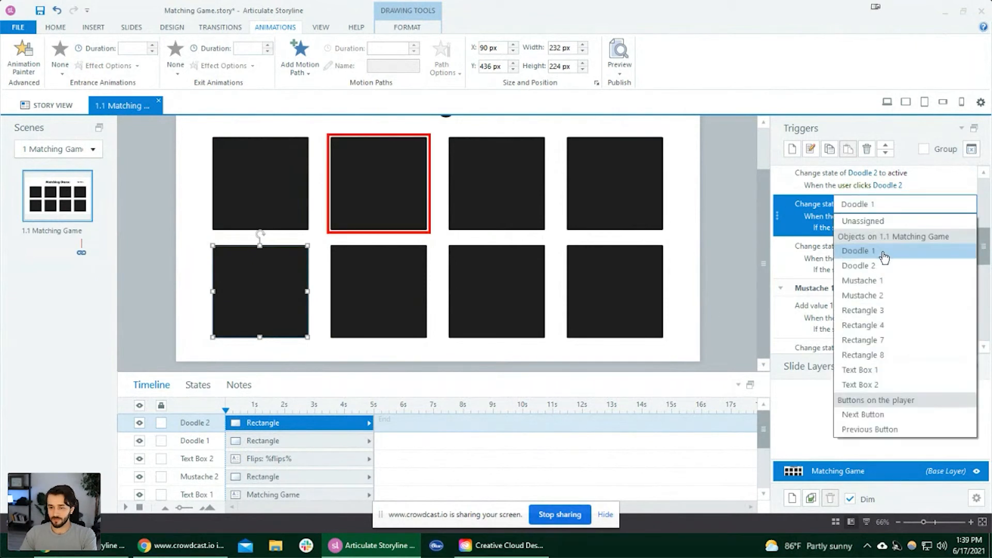
pyautogui.click(884, 255)
# Set Doodle 2's last trigger to change Doodle 1 to success if the state of Doodle 1 is active.
pyautogui.click(886, 246)
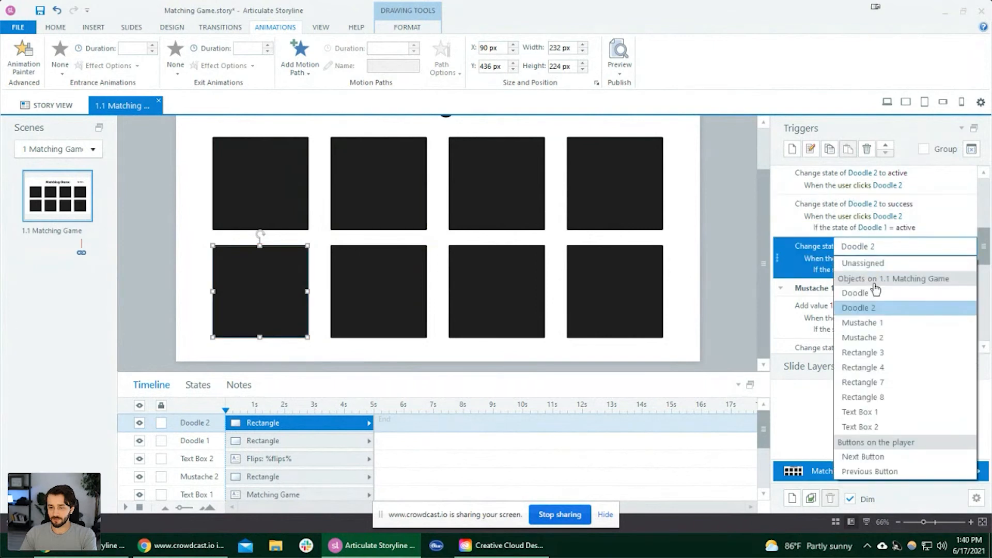
pyautogui.click(877, 290)
pyautogui.click(884, 270)
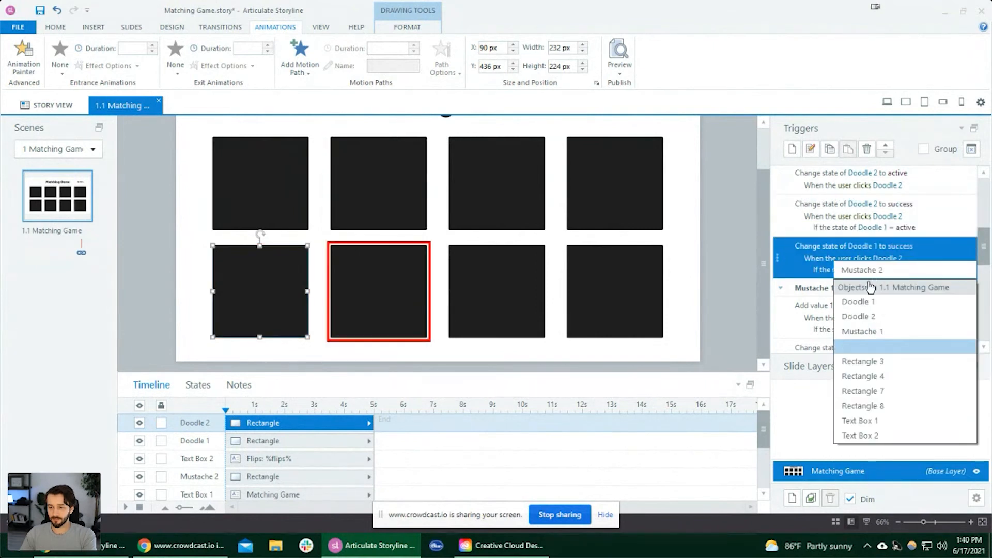
pyautogui.click(871, 302)
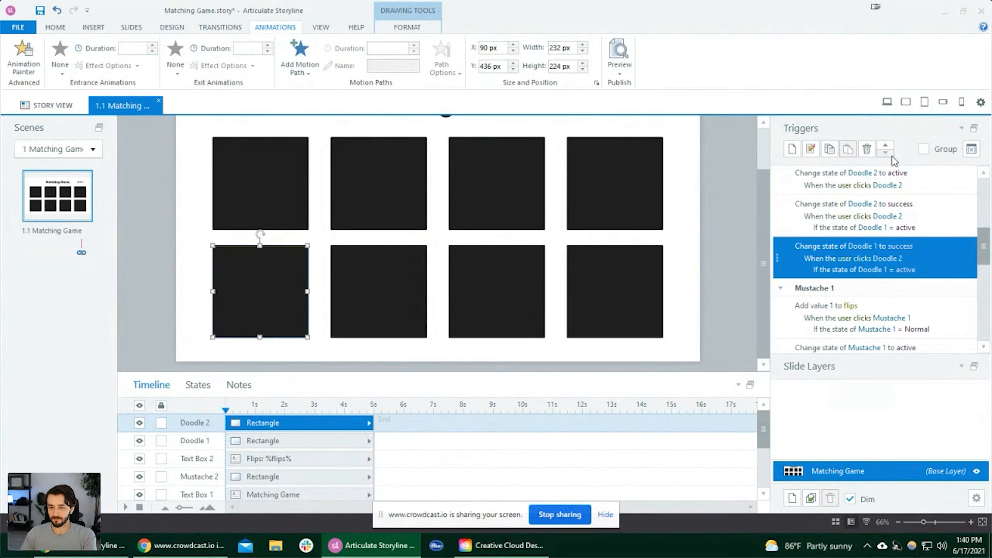
# Preview the slide and test the smiley pair by flipping its two cards, replaying the slide to try the reverse order.
pyautogui.click(887, 102)
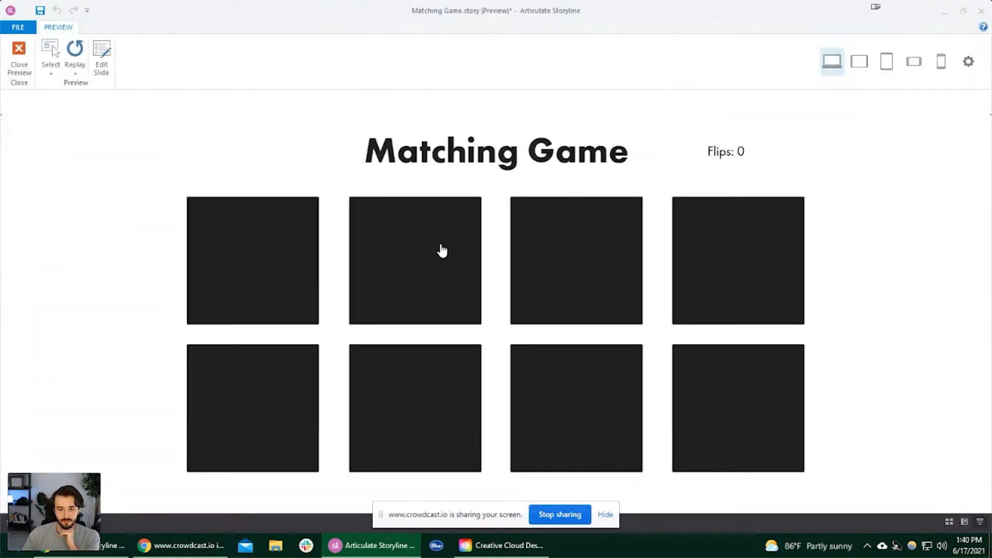
pyautogui.click(440, 252)
pyautogui.click(279, 406)
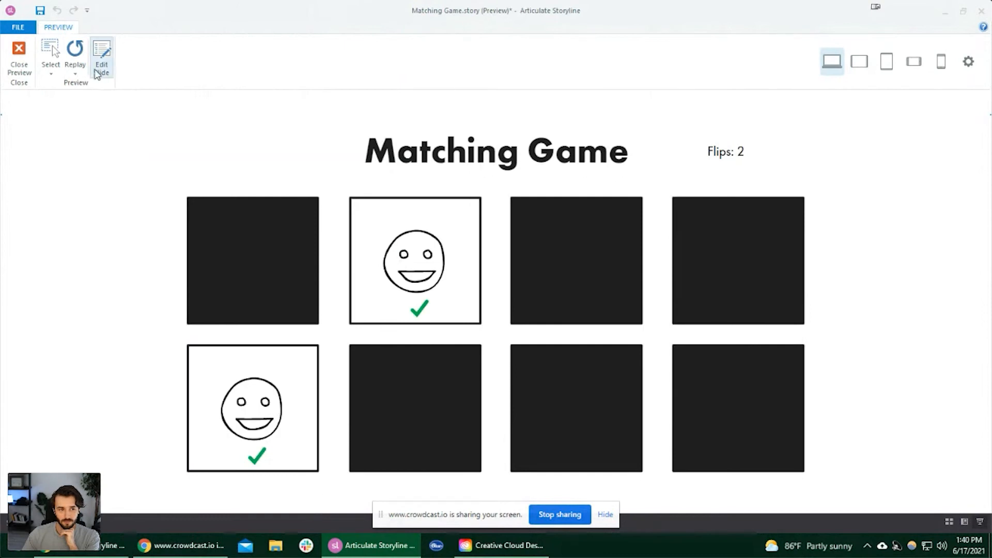
pyautogui.click(75, 54)
pyautogui.click(274, 400)
pyautogui.click(422, 249)
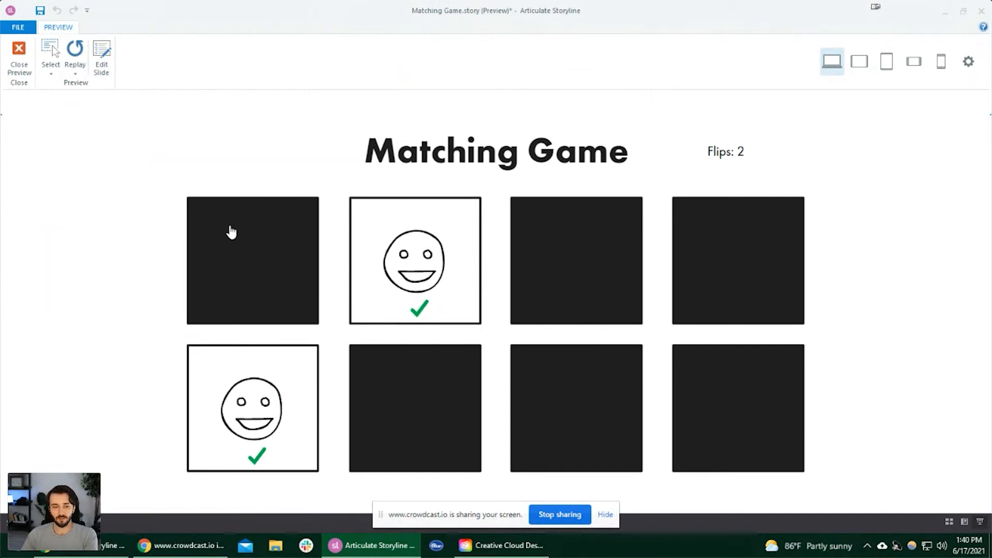
# Flip both mustache cards in the preview to check their reveal animation, and close the preview.
pyautogui.click(261, 273)
pyautogui.click(415, 413)
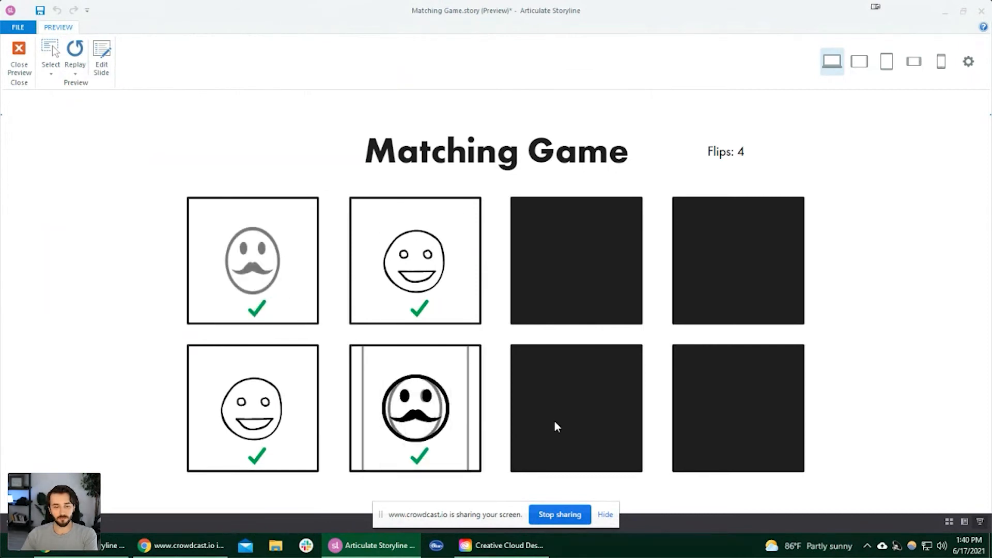
pyautogui.click(19, 62)
# Remove the Swivel entrance animation from the card rectangle in Mustache 1's active state.
pyautogui.click(272, 183)
pyautogui.click(196, 383)
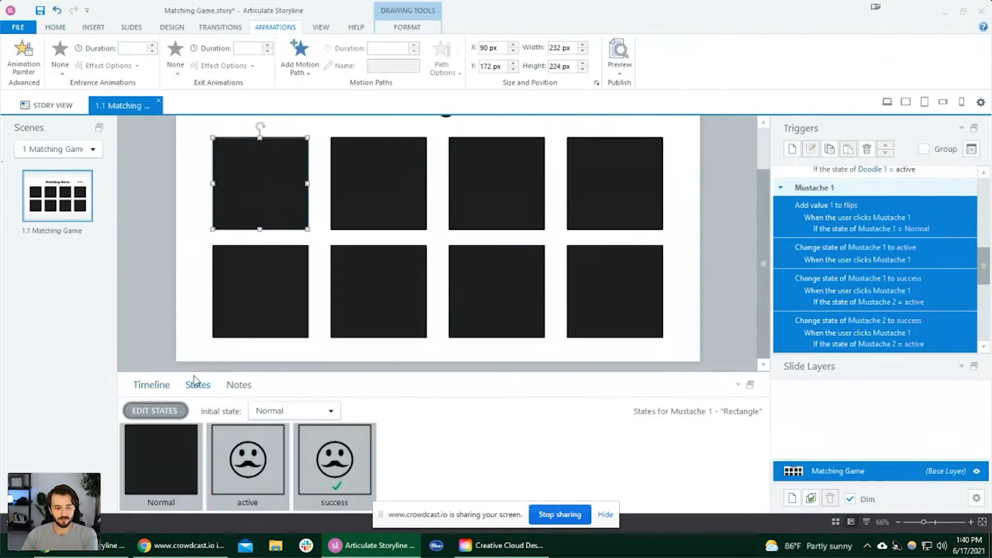
pyautogui.click(155, 410)
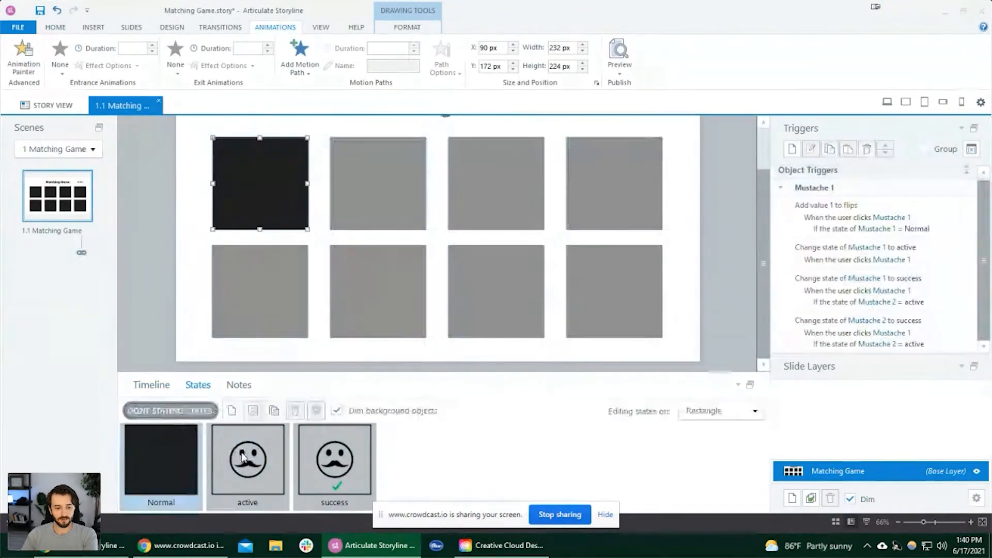
pyautogui.click(243, 457)
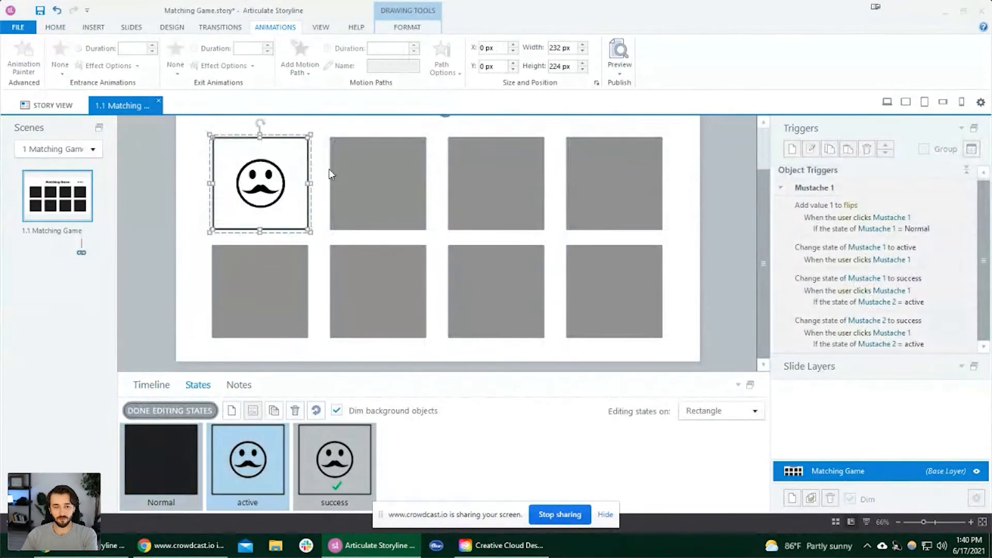
pyautogui.click(279, 150)
pyautogui.click(60, 58)
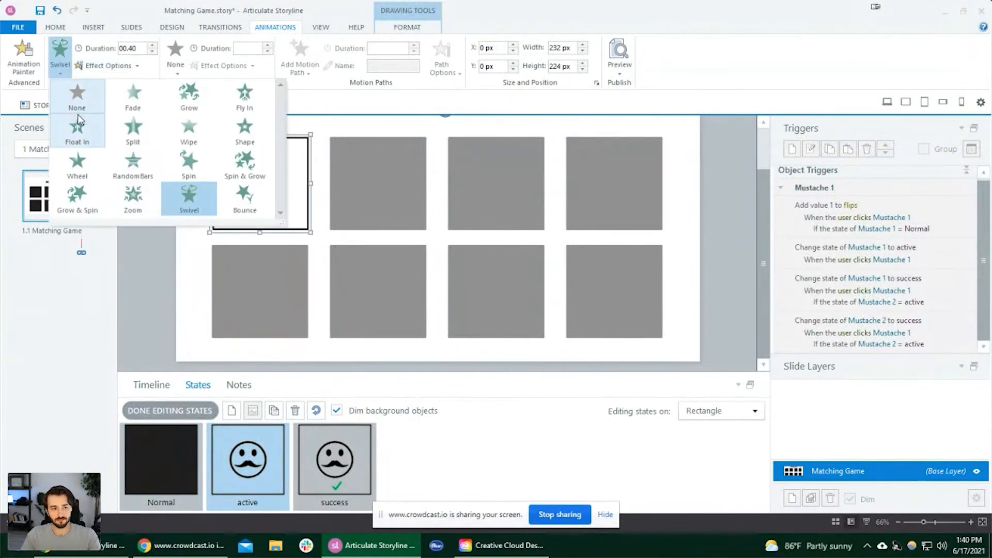
pyautogui.click(77, 99)
# Remove the Swivel entrance animation from Mustache 1's success state and finish editing its states.
pyautogui.click(315, 455)
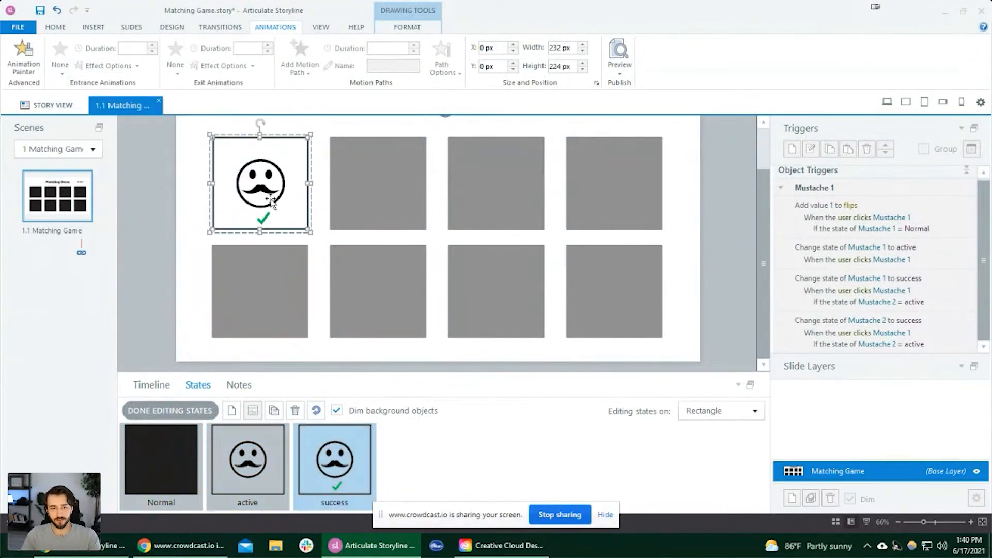
pyautogui.click(60, 58)
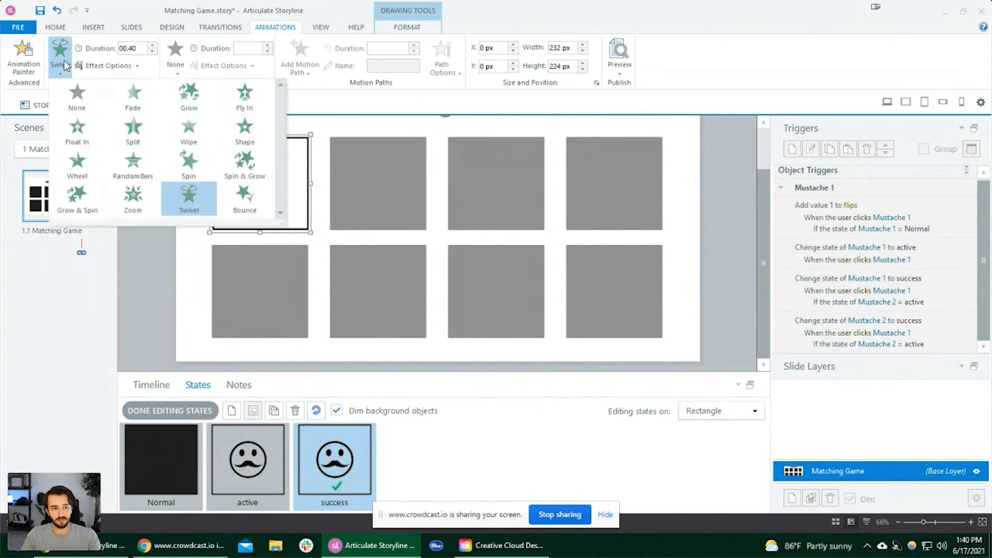
pyautogui.click(85, 107)
pyautogui.click(186, 409)
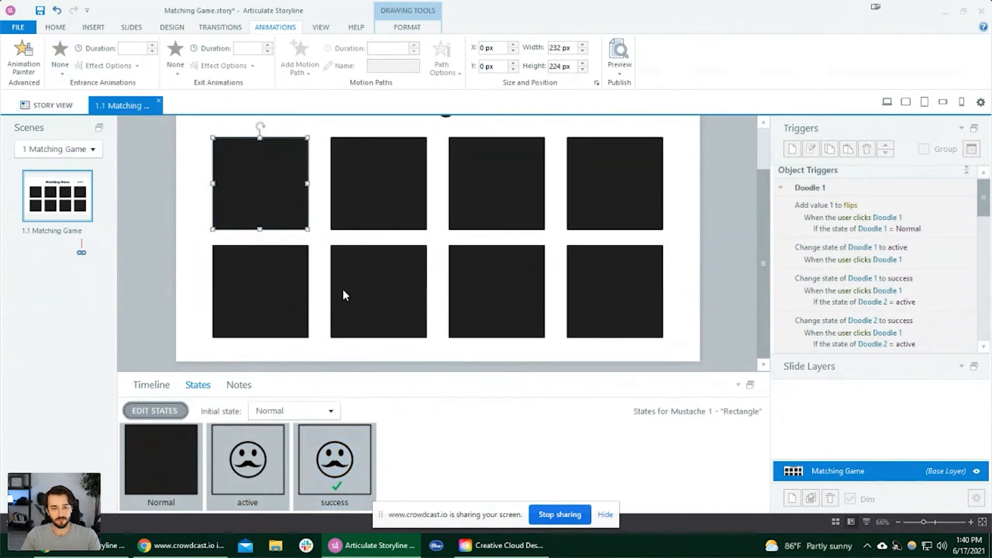
# Remove the Swivel entrance animation from the card rectangle in Mustache 2's active state.
pyautogui.click(342, 290)
pyautogui.click(154, 410)
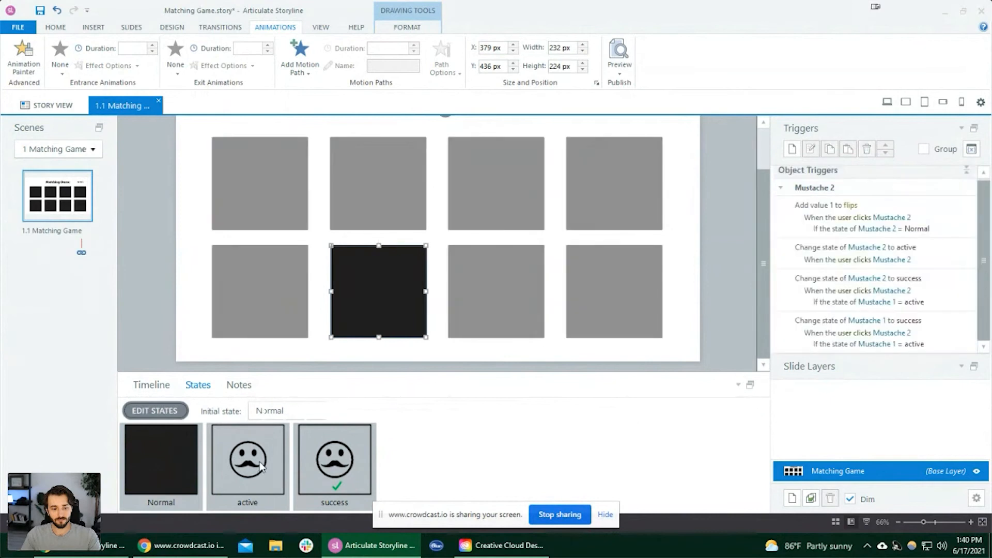
pyautogui.click(248, 460)
pyautogui.click(361, 281)
pyautogui.click(321, 270)
pyautogui.click(362, 280)
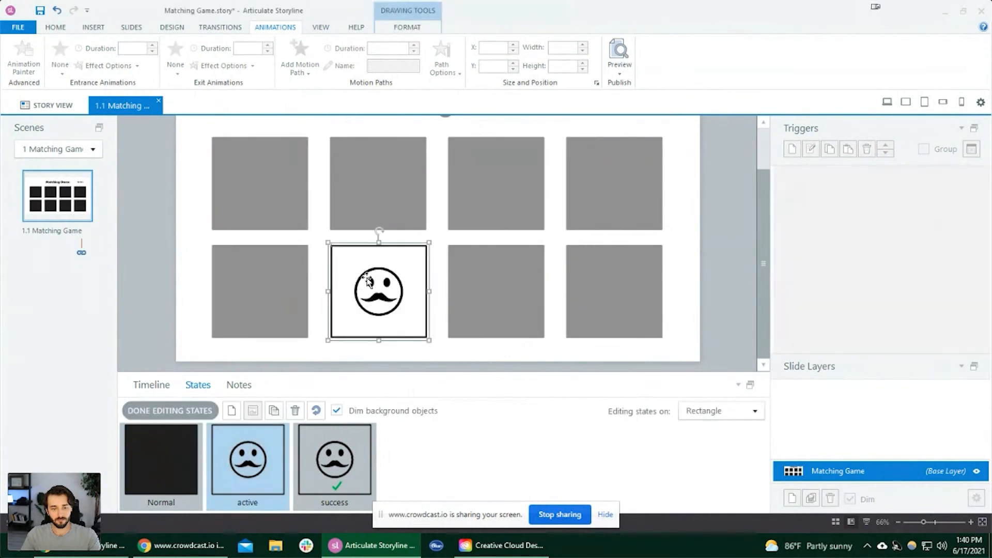
pyautogui.click(321, 268)
pyautogui.click(362, 279)
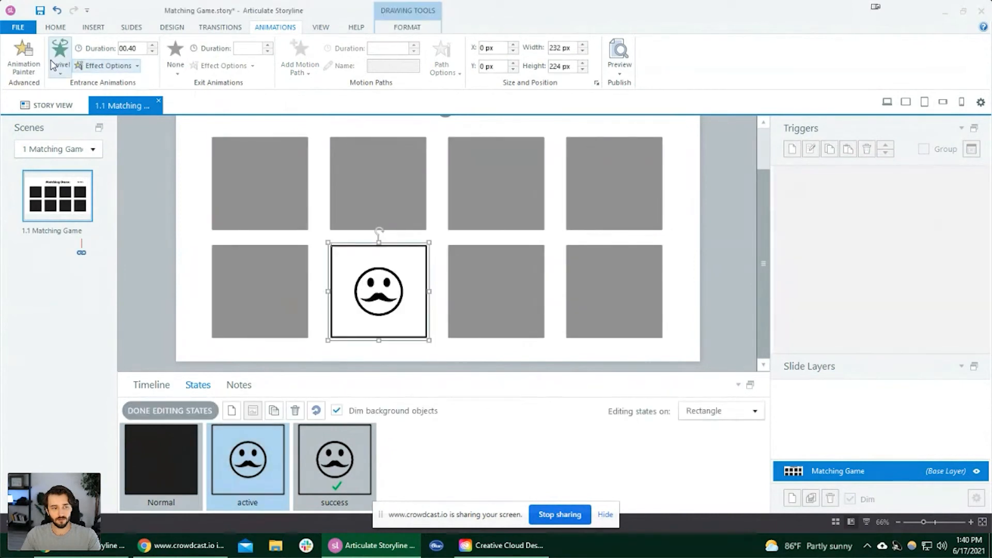
# Remove the Swivel entrance animation from Mustache 2's success state and finish editing its states.
pyautogui.click(330, 453)
pyautogui.click(349, 250)
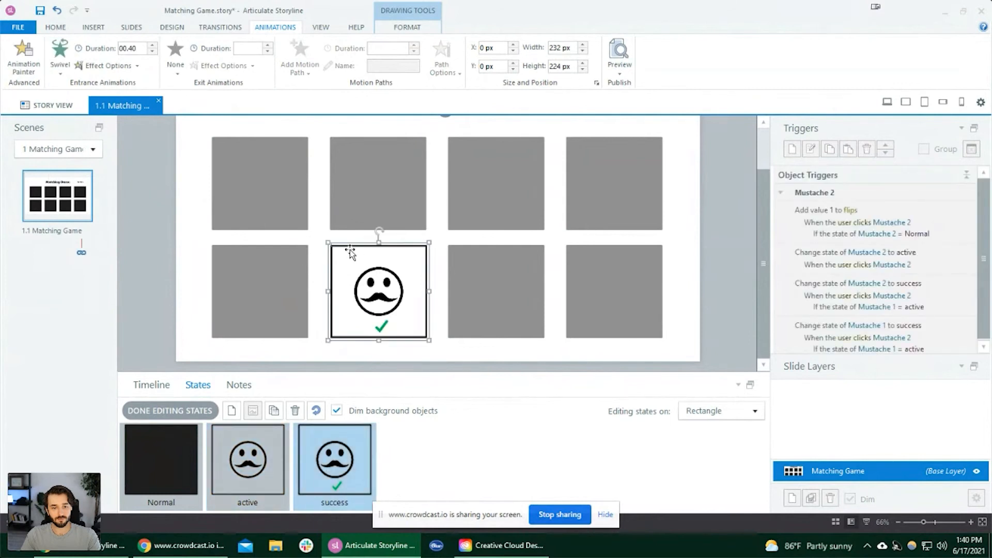
pyautogui.click(60, 55)
pyautogui.click(77, 95)
pyautogui.click(169, 410)
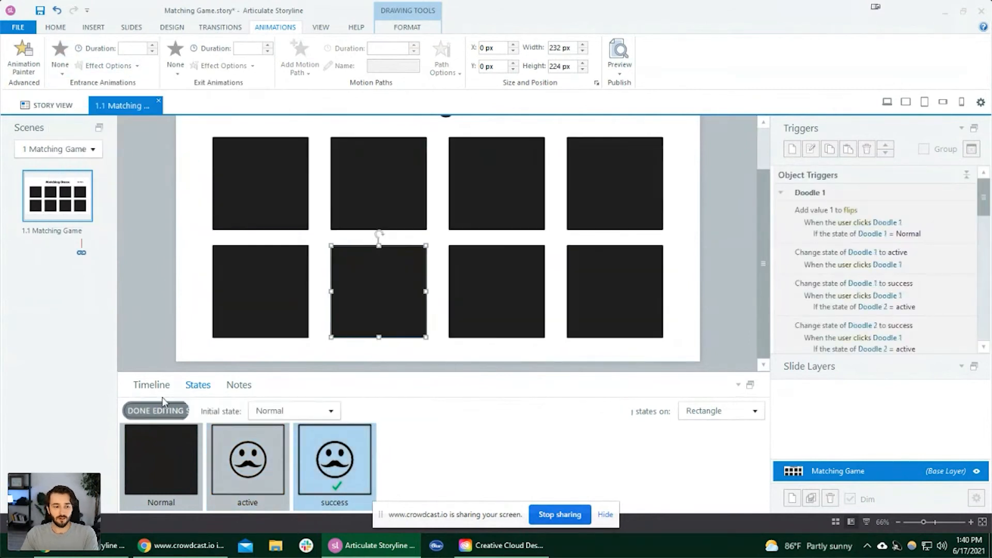
# Preview the slide, flip the first mustache card and the smiley card beside it, and close the preview.
pyautogui.click(151, 384)
pyautogui.click(886, 102)
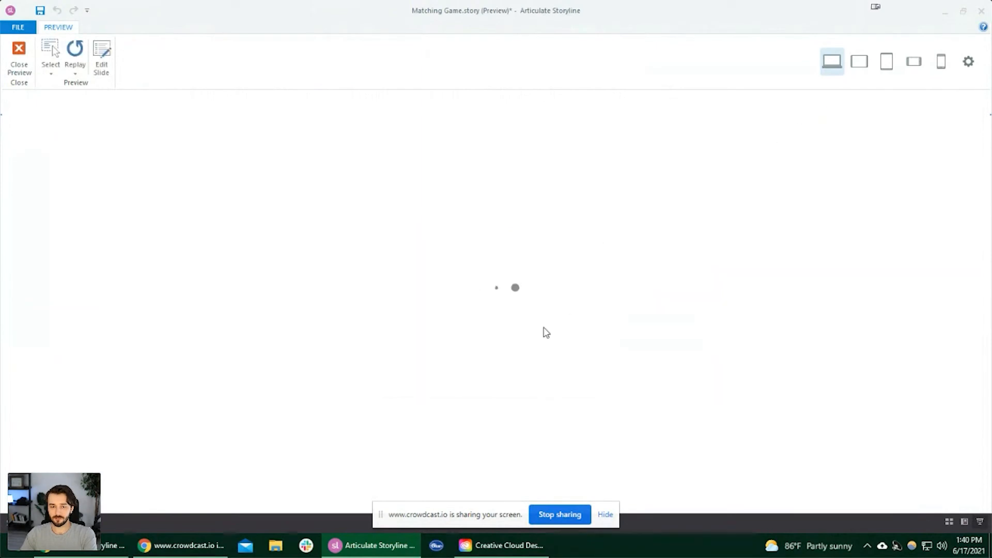
pyautogui.click(253, 268)
pyautogui.click(384, 268)
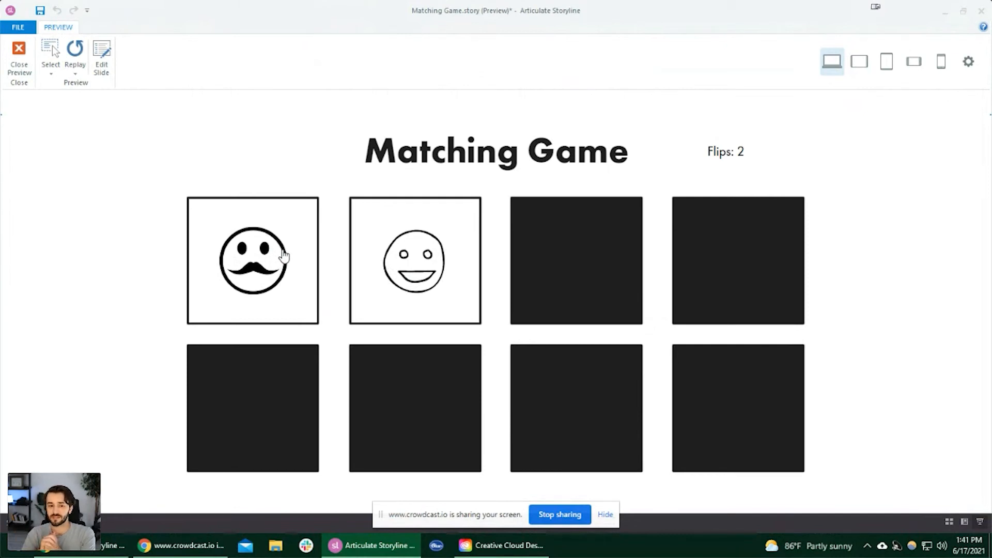
pyautogui.click(21, 66)
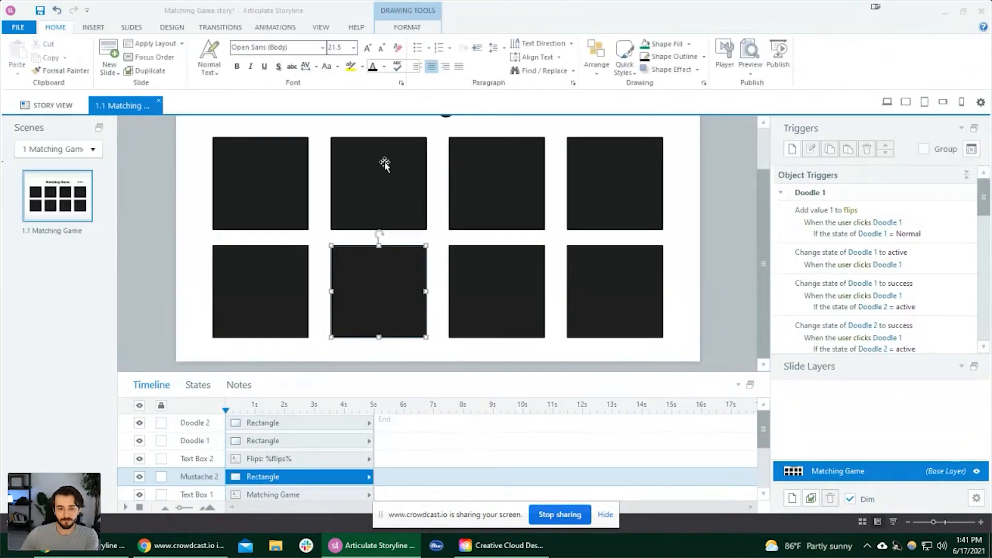
# Preview the slide again, replay it to test flipping the mismatched mustache and smiley cards one after the other, and close the preview.
pyautogui.click(357, 194)
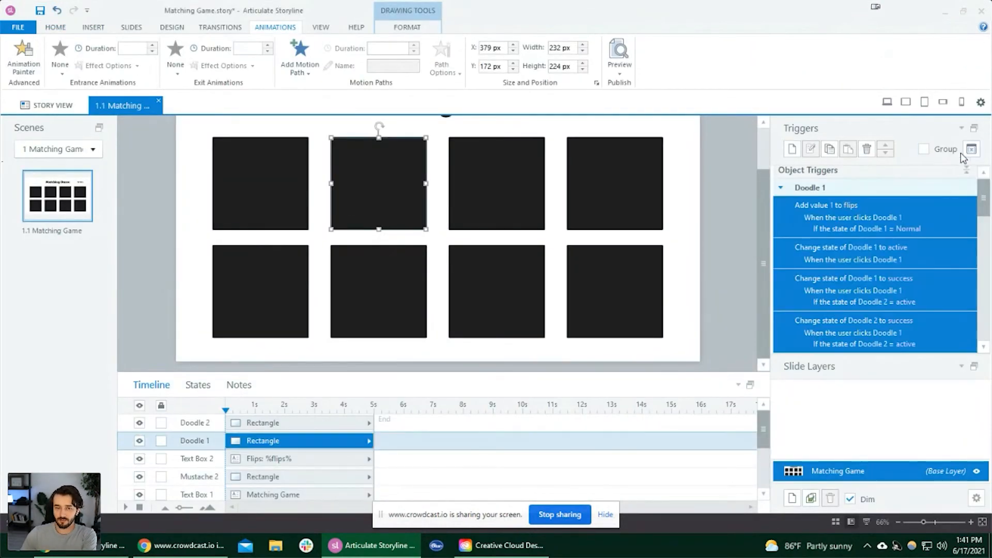
pyautogui.click(887, 101)
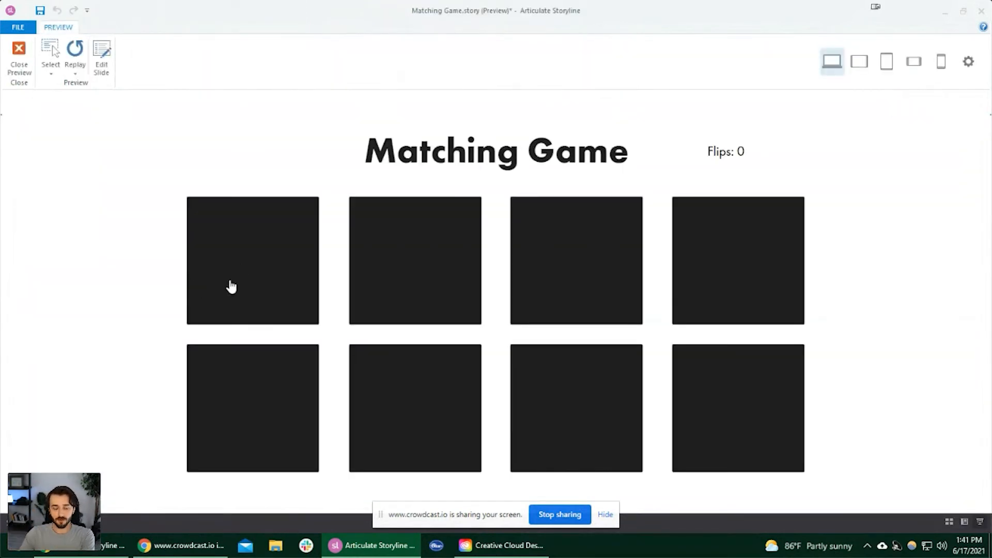
pyautogui.click(230, 287)
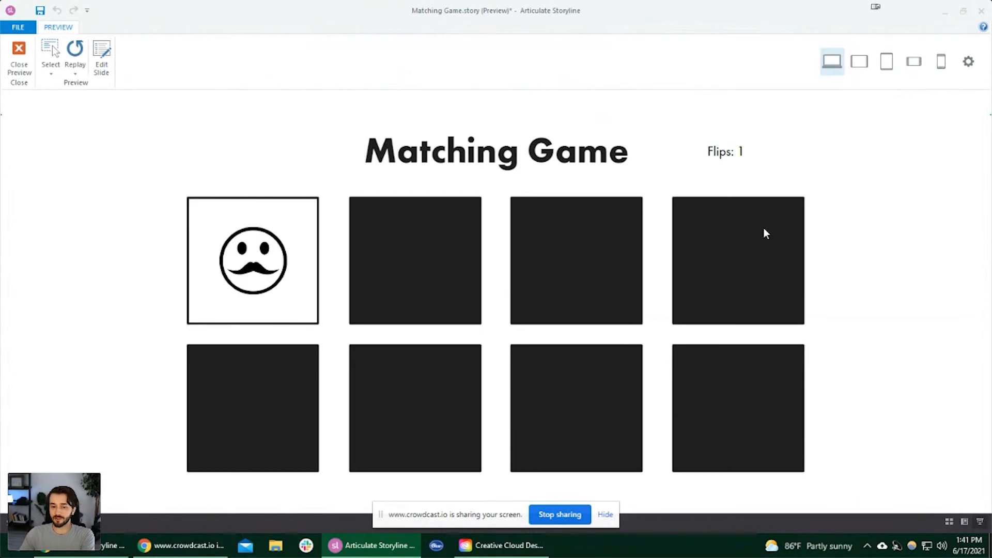
pyautogui.click(75, 52)
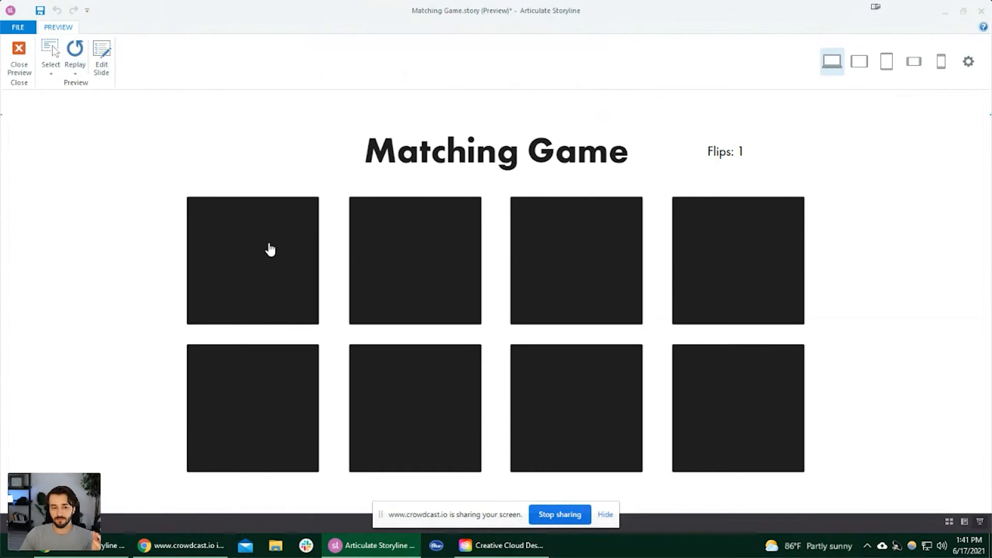
pyautogui.click(253, 268)
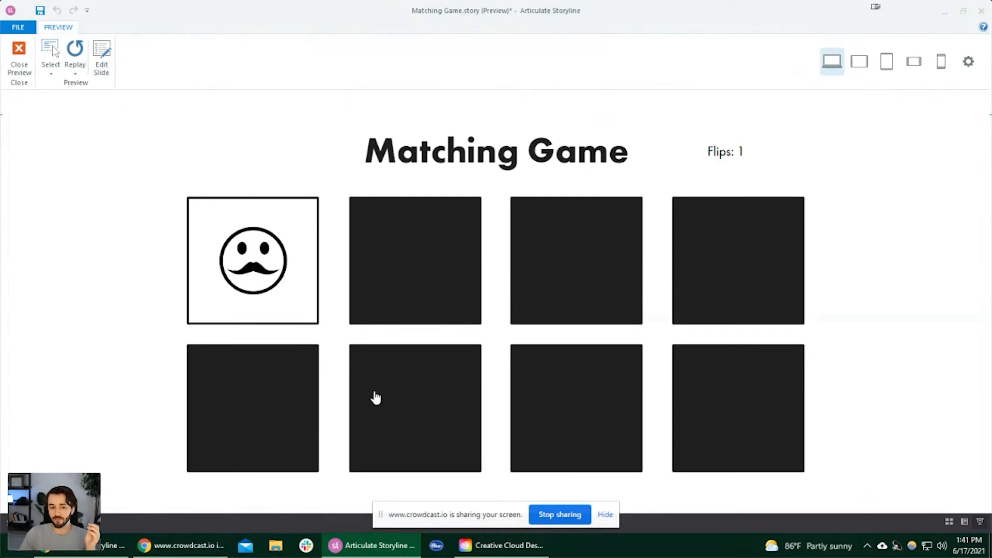
pyautogui.click(420, 282)
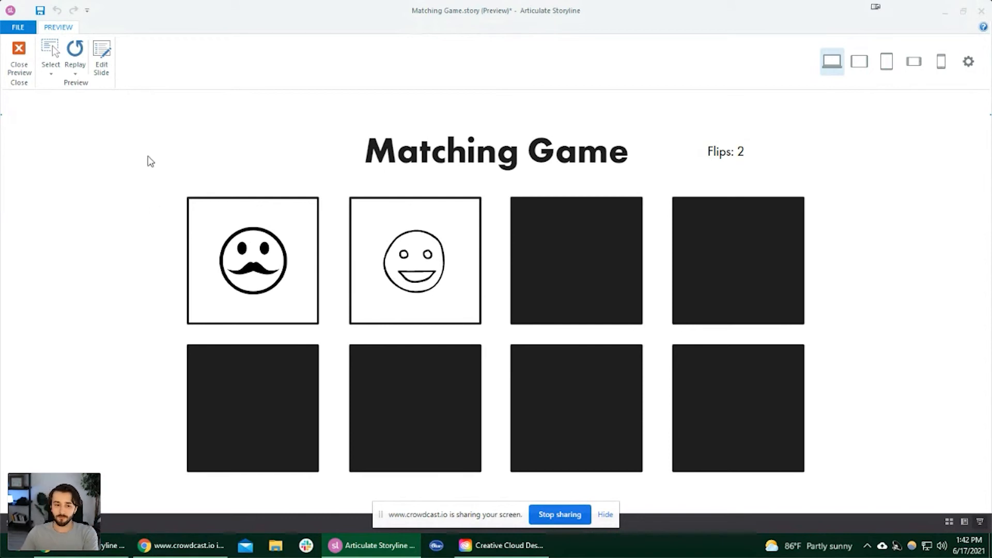
pyautogui.click(26, 61)
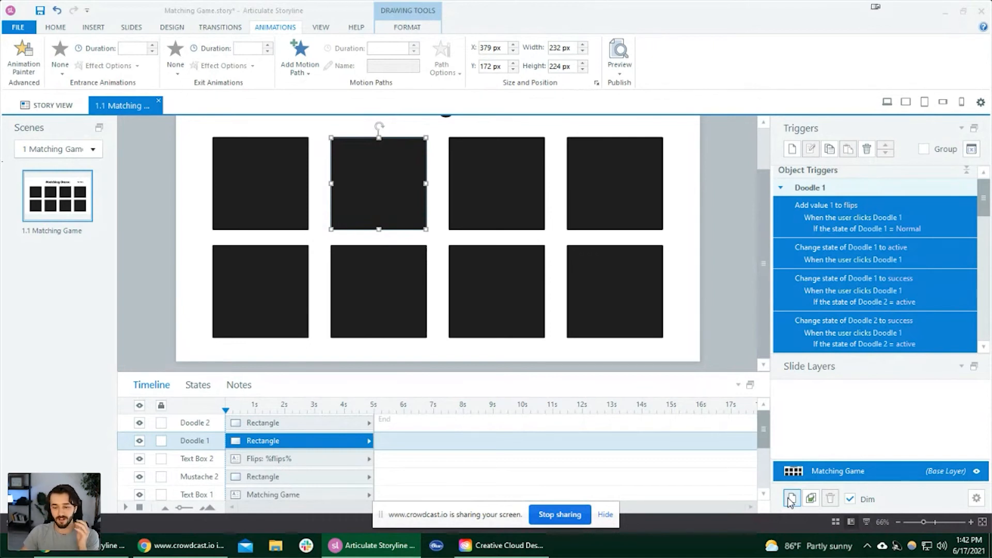
# Add a new slide layer above the base layer and name it Reset Cards.
pyautogui.click(792, 499)
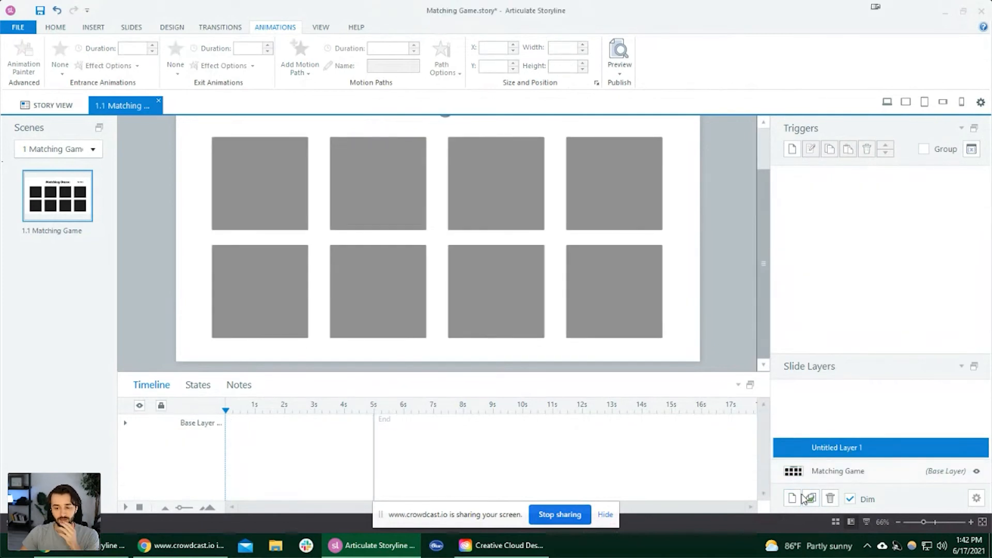
pyautogui.click(829, 471)
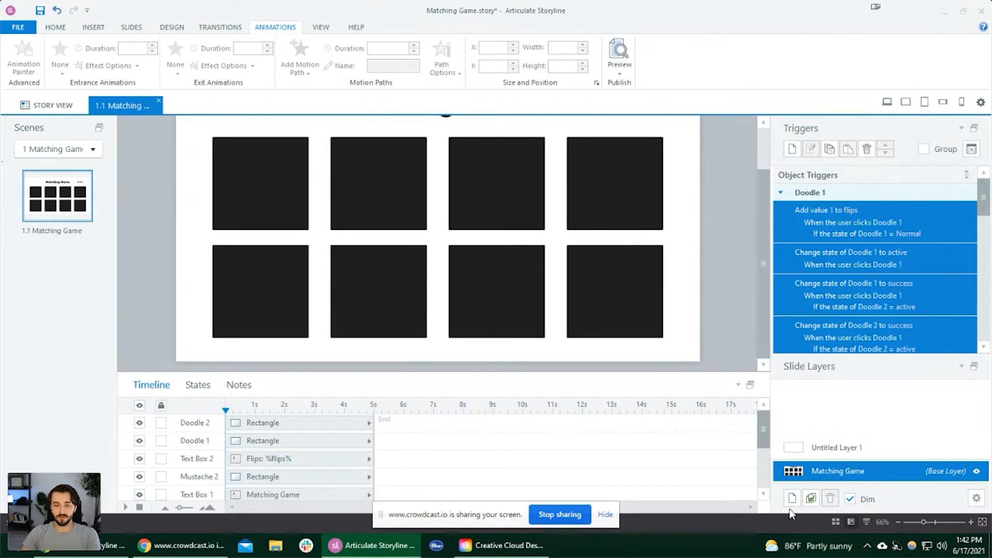
pyautogui.click(841, 449)
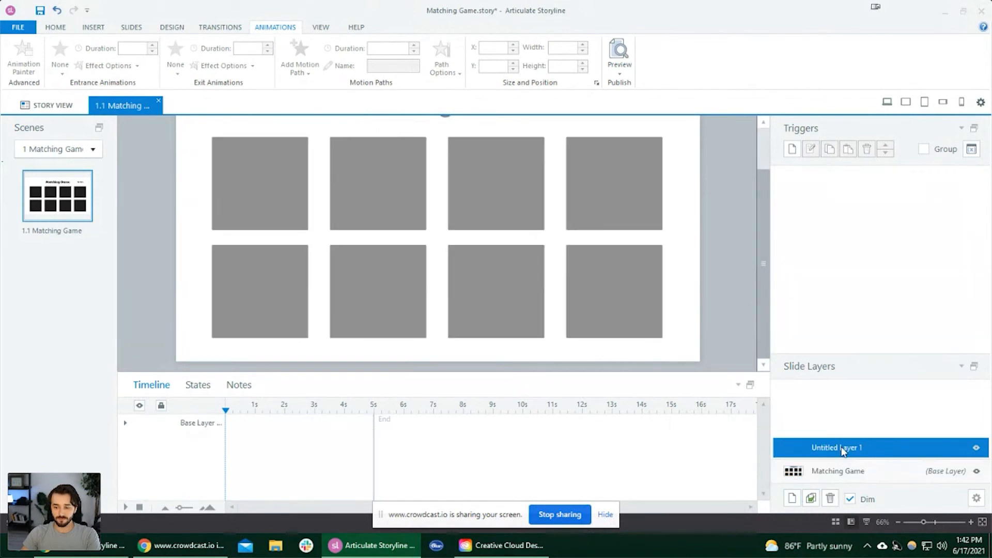
pyautogui.click(846, 447)
pyautogui.write('Reset')
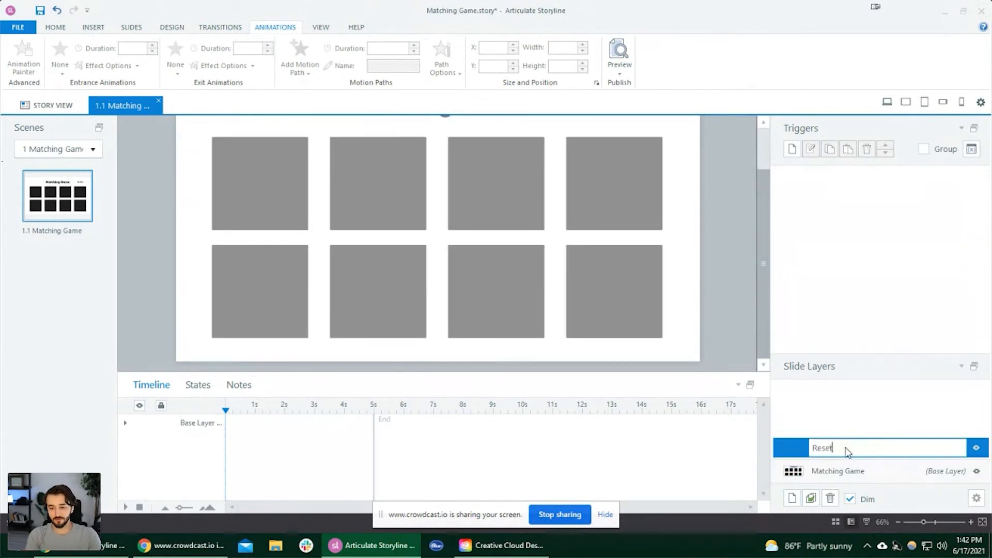
pyautogui.write(' Cards')
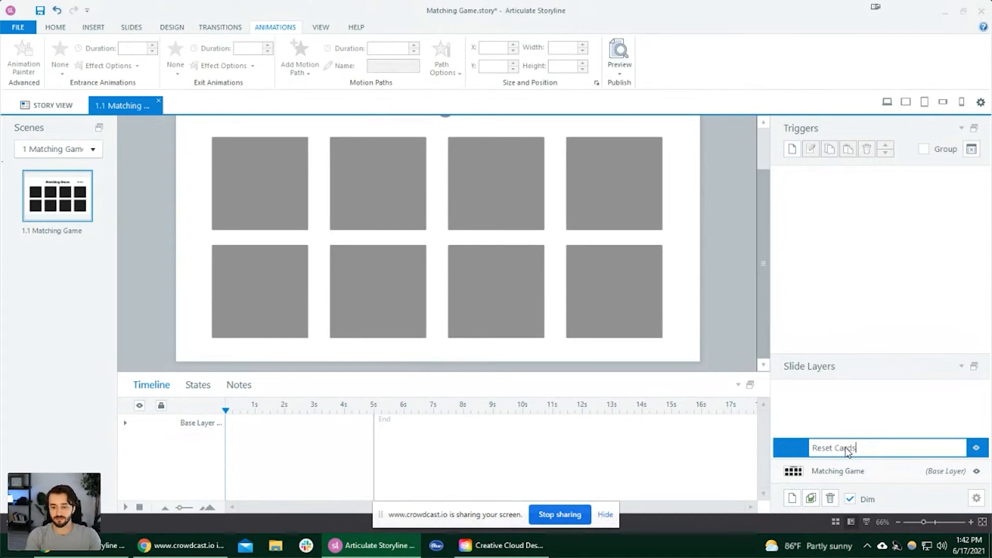
pyautogui.press('Return')
# Set the Reset Cards layer's properties to prevent the user from clicking on the base layer.
pyautogui.scroll(2, 709, 339)
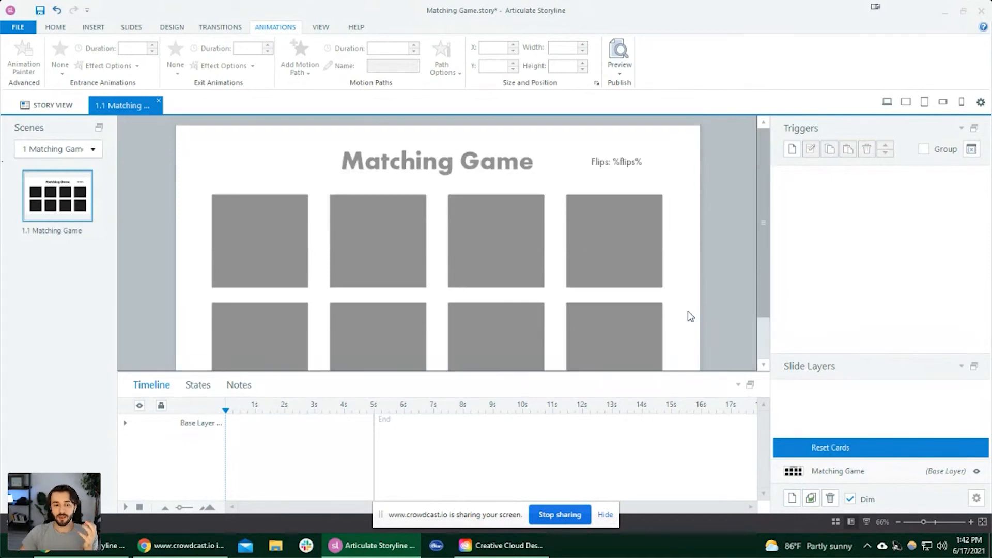
pyautogui.click(975, 497)
pyautogui.click(598, 222)
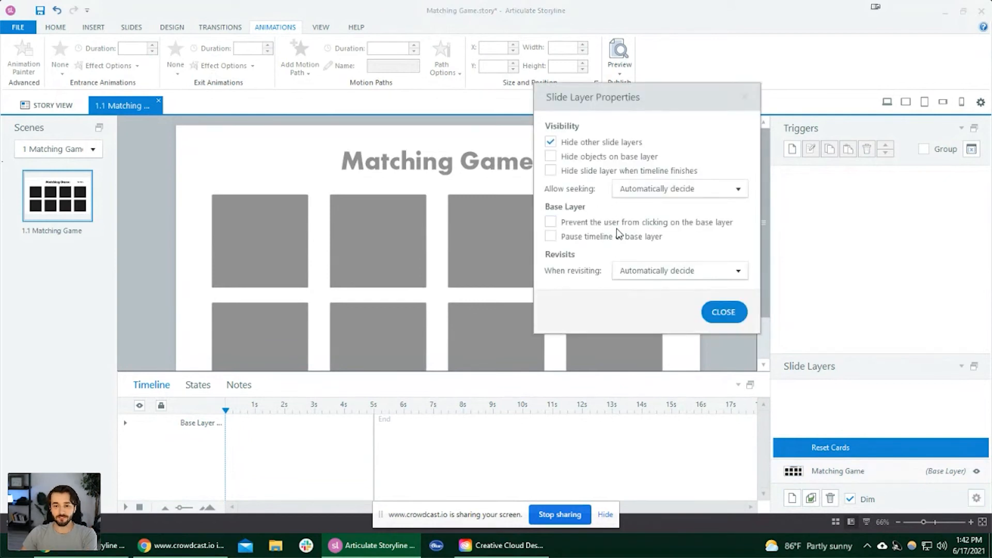
pyautogui.click(723, 312)
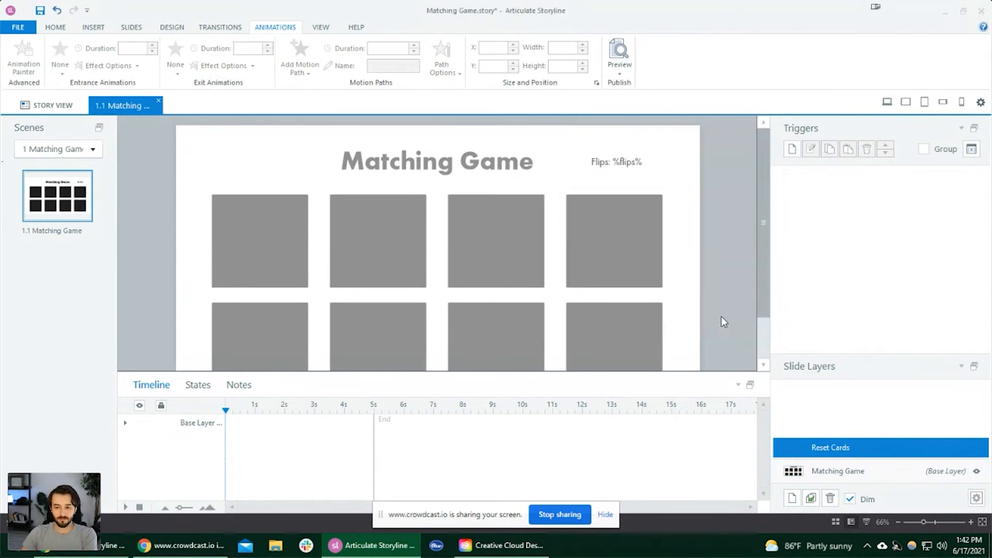
pyautogui.click(974, 498)
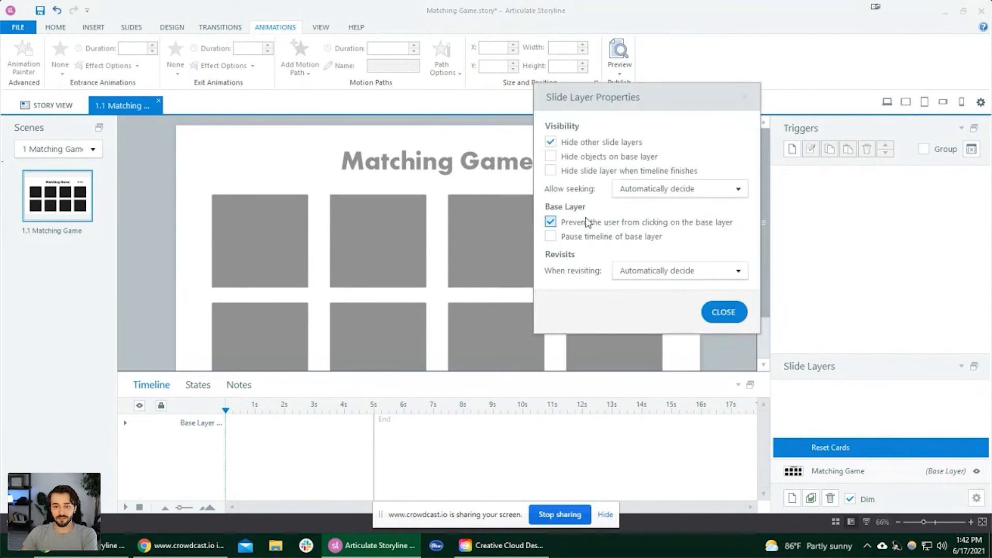
pyautogui.click(736, 312)
# Preview the slide and flip both mismatched upper cards, followed by the smiley and mustache cards below them.
pyautogui.press('F12')
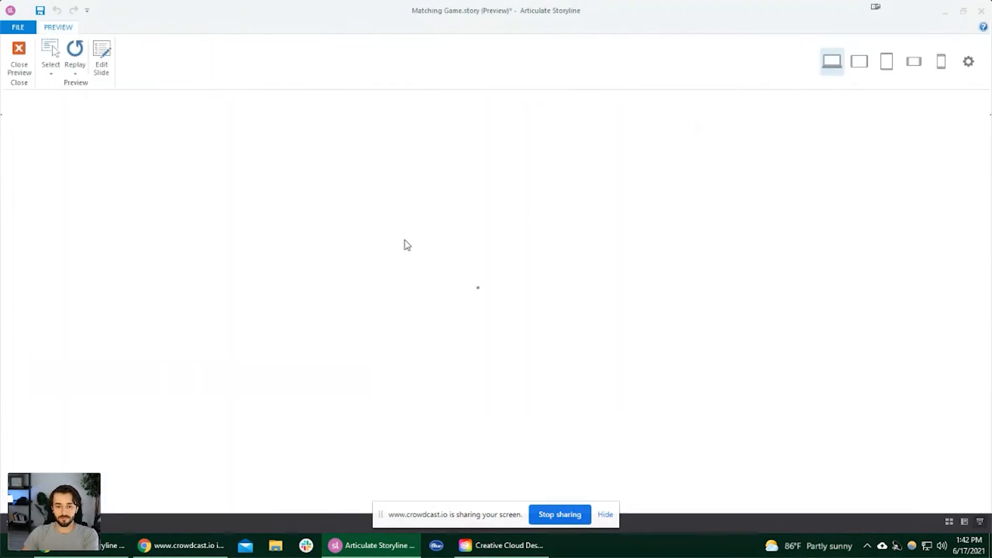
pyautogui.click(312, 257)
pyautogui.click(392, 274)
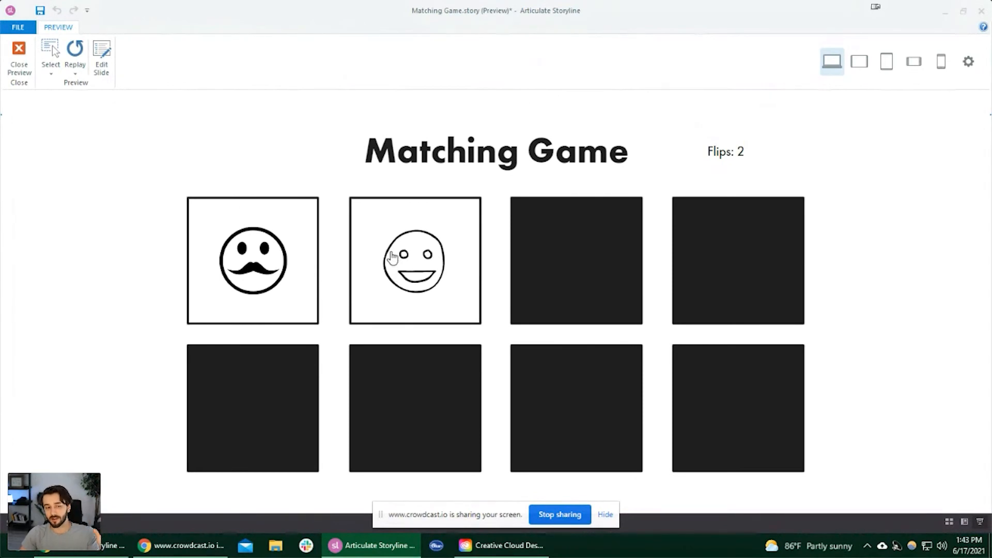
pyautogui.click(251, 397)
pyautogui.click(423, 377)
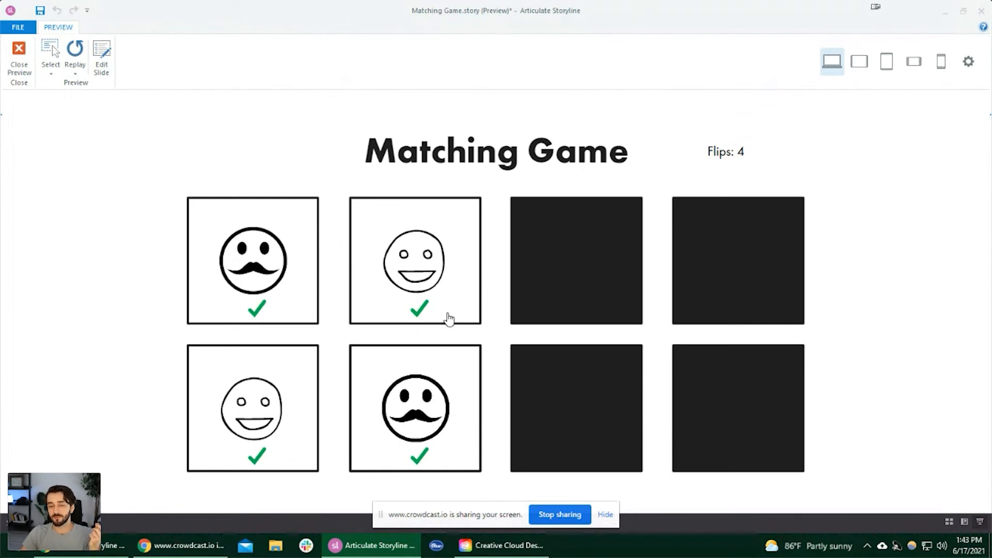
# Replay the slide, flip the same four cards with the lower mustache card before the lower smiley card, and close the preview.
pyautogui.click(75, 52)
pyautogui.click(294, 261)
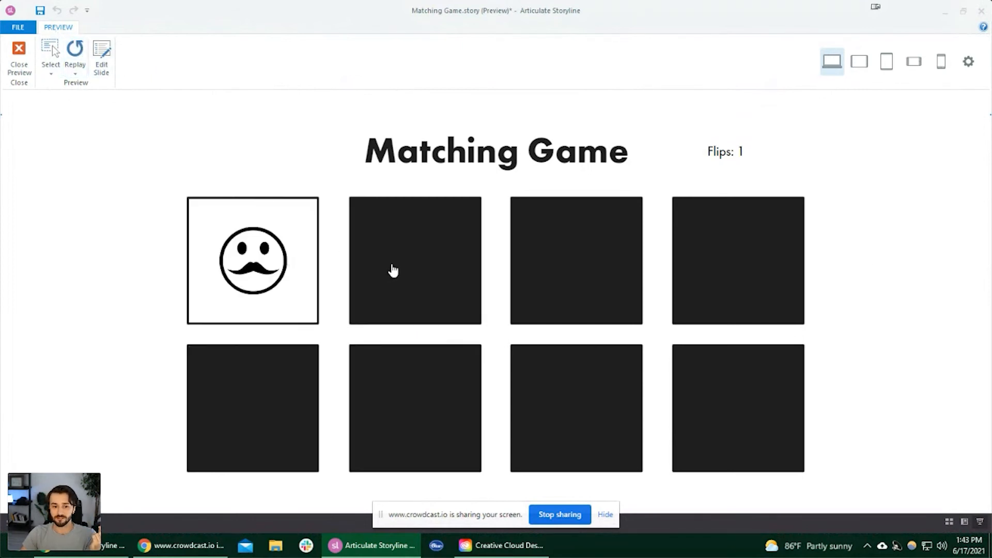
pyautogui.click(393, 270)
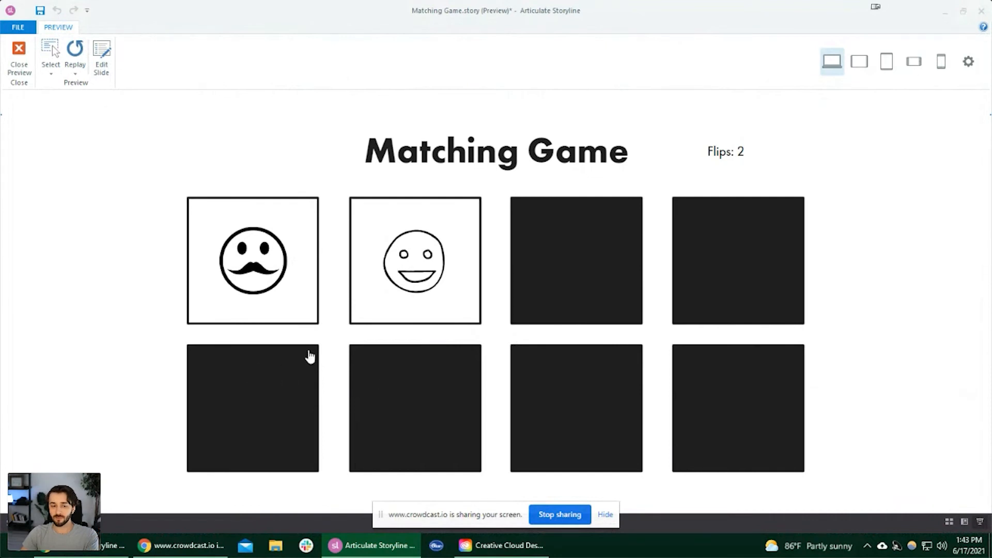
pyautogui.click(401, 405)
pyautogui.click(265, 405)
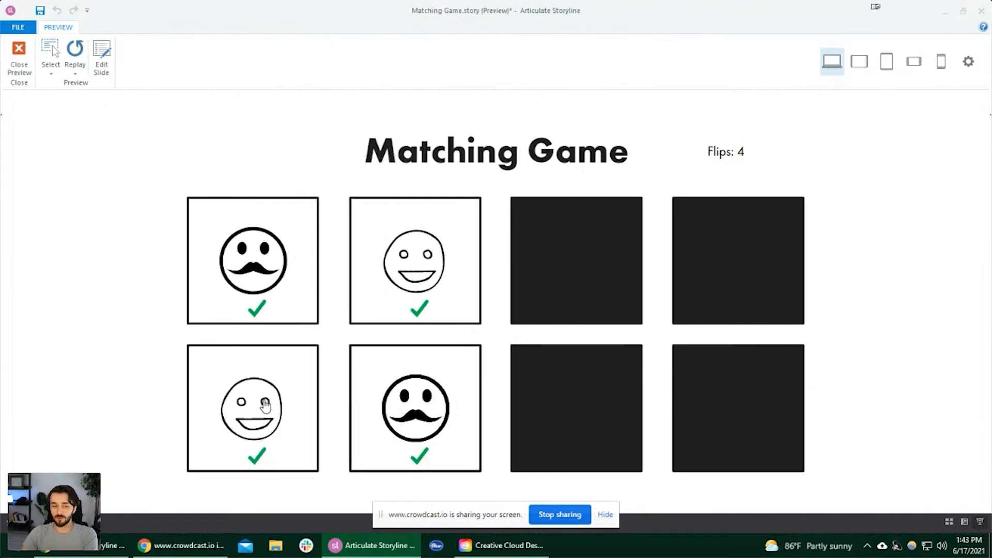
pyautogui.click(19, 61)
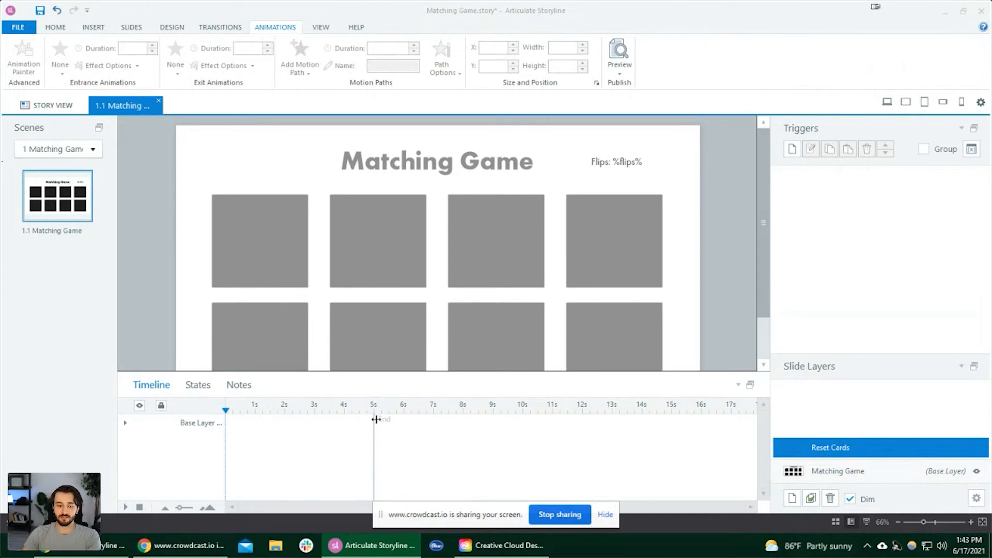
# Shorten the Reset Cards layer's timeline to end at 2 seconds.
pyautogui.moveTo(376, 425); pyautogui.dragTo(286, 428)
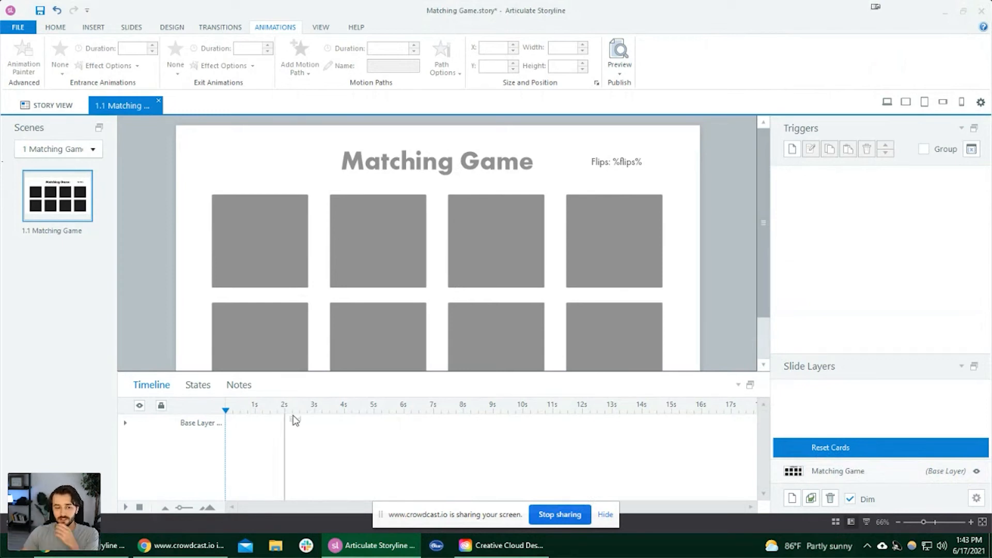
# Add a trigger to the Reset Cards layer that hides this layer when its timeline ends.
pyautogui.click(792, 149)
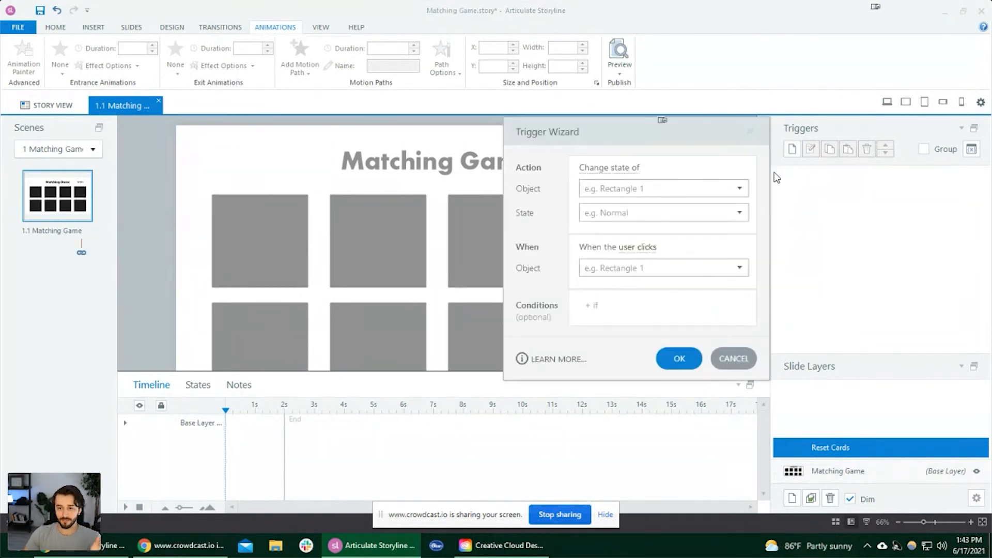
pyautogui.click(732, 356)
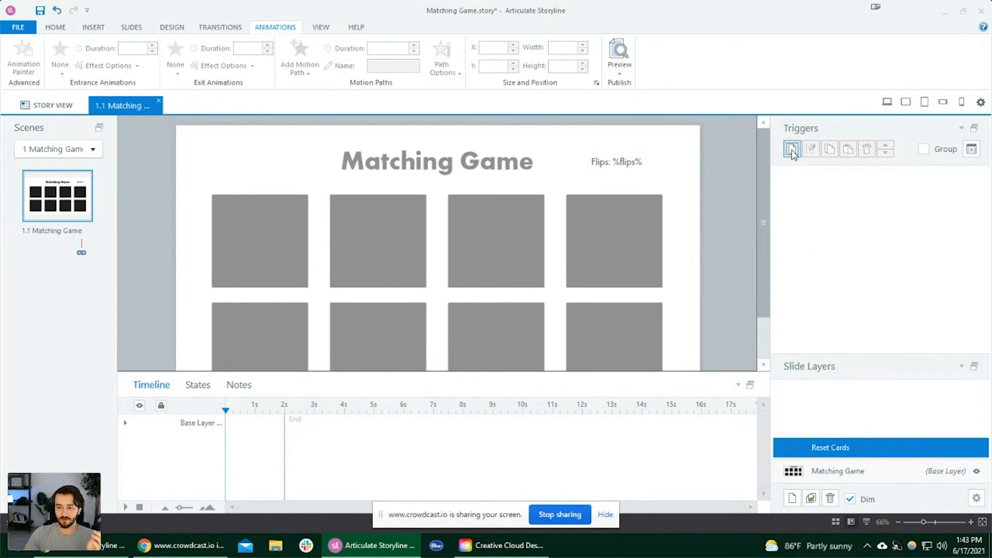
pyautogui.click(792, 149)
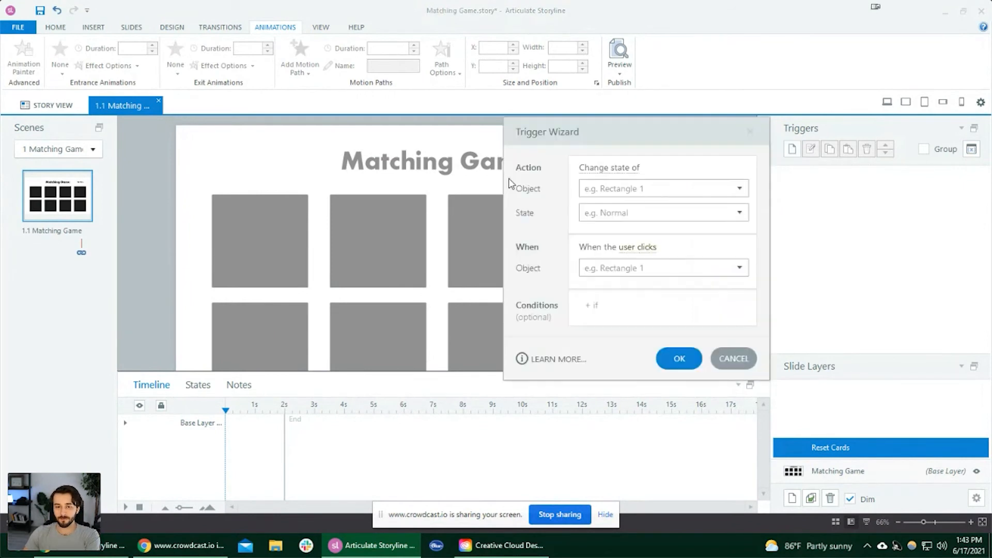
pyautogui.click(614, 167)
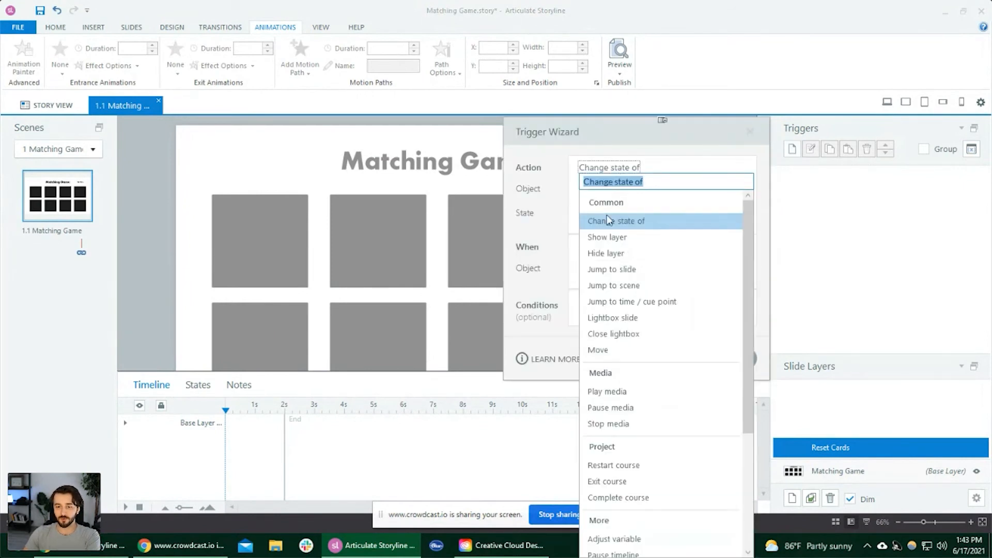
pyautogui.click(625, 253)
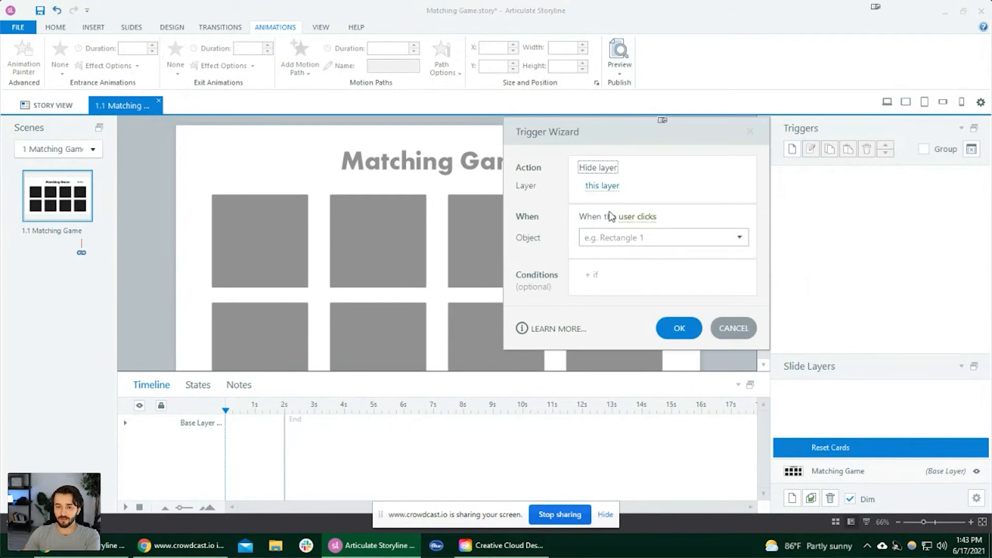
pyautogui.click(644, 217)
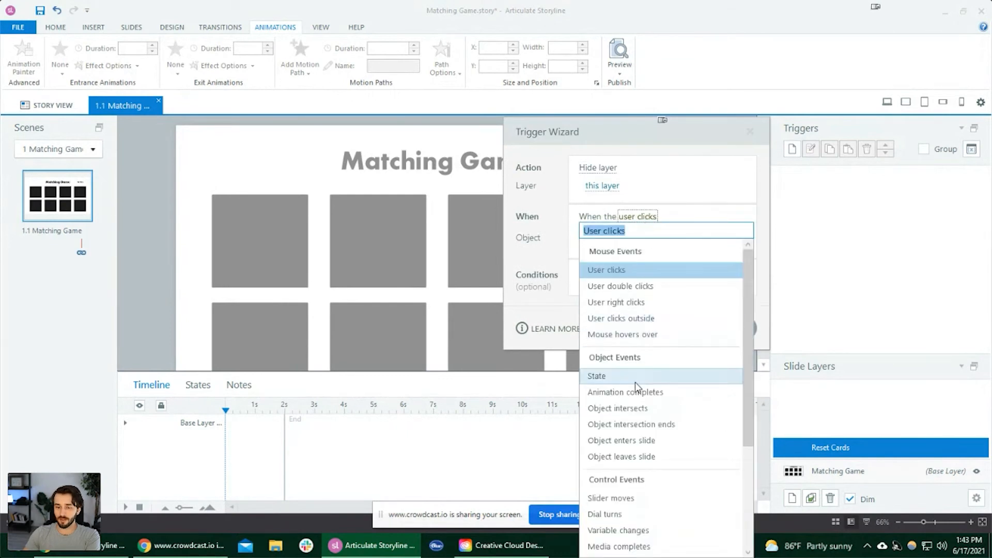
pyautogui.scroll(-3, 658, 511)
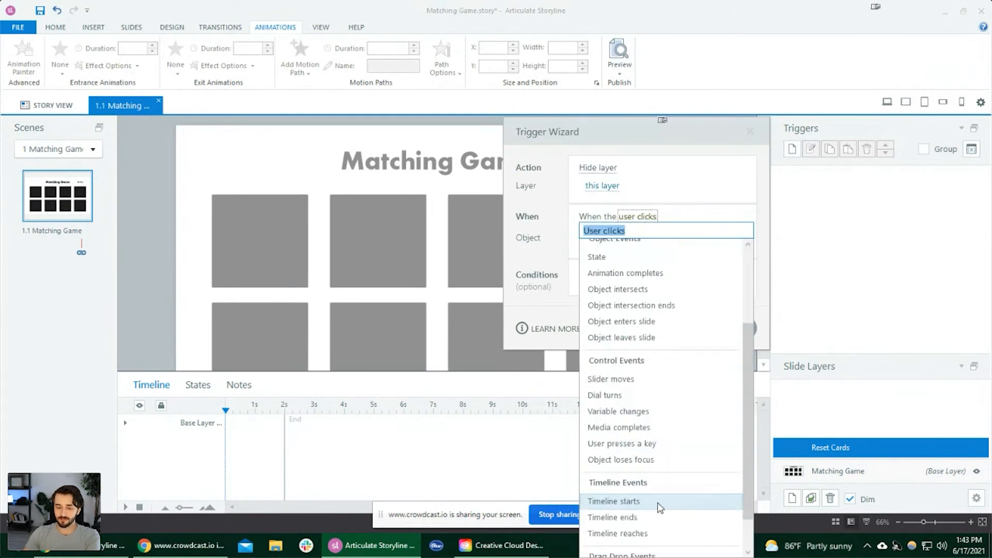
pyautogui.click(635, 515)
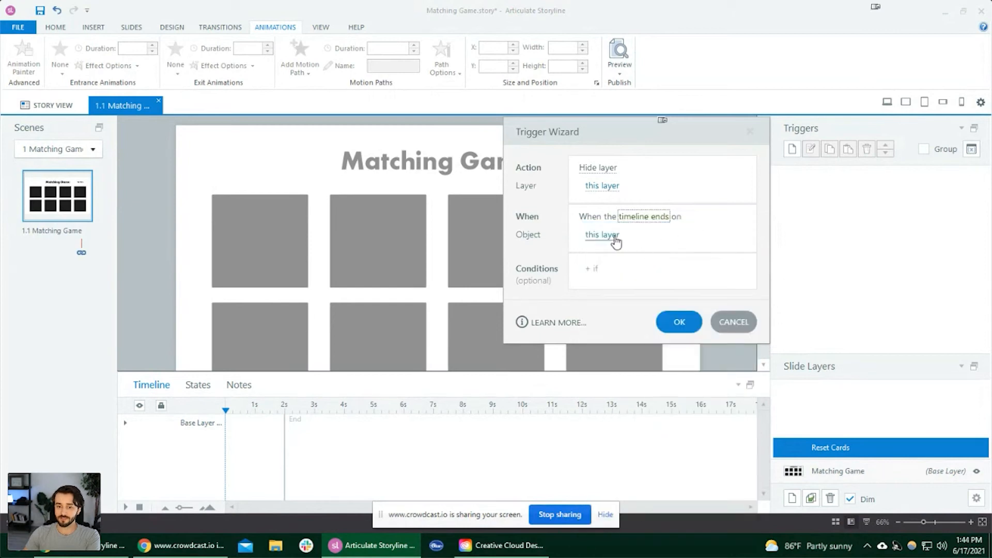
pyautogui.click(682, 321)
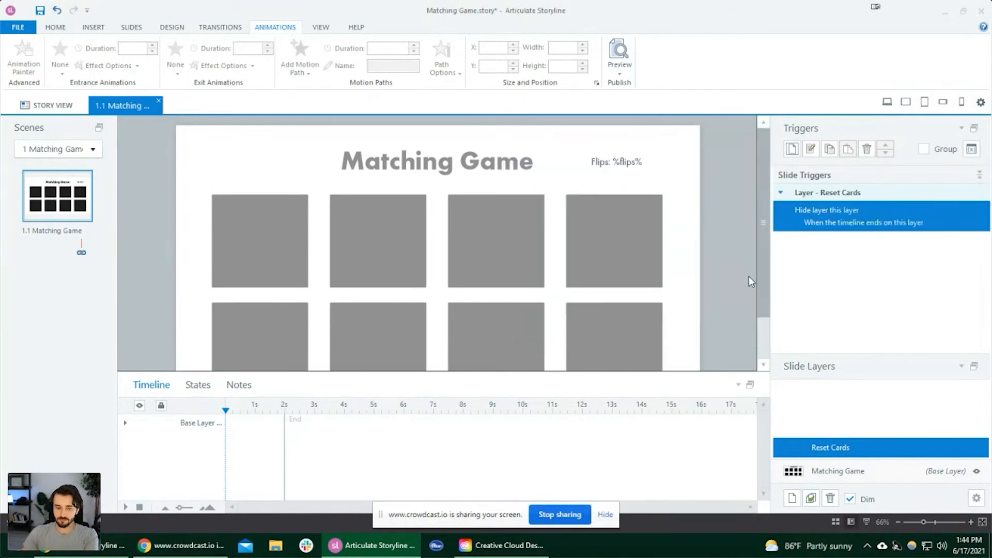
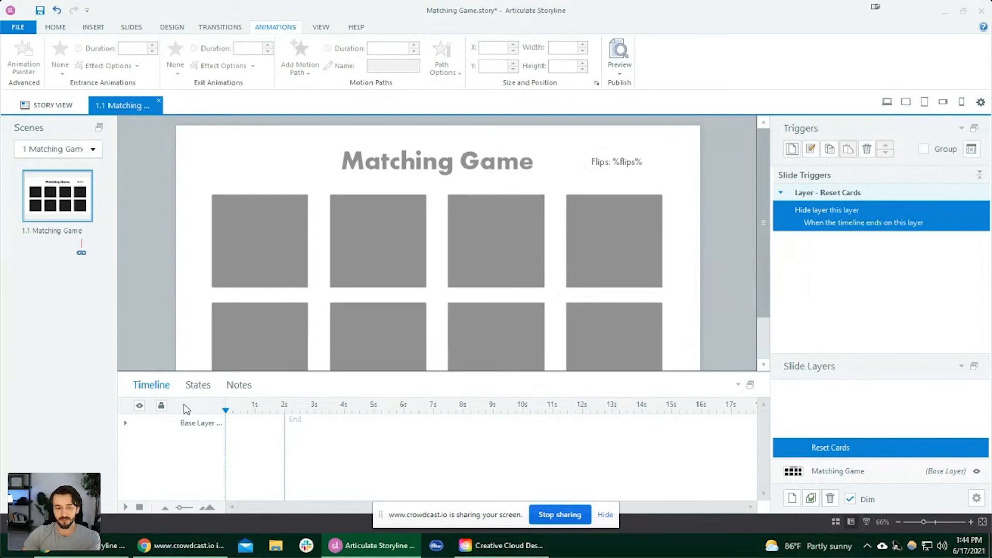
# Examine the active state of the Mustache 1 card on the base layer without changing it.
pyautogui.click(855, 470)
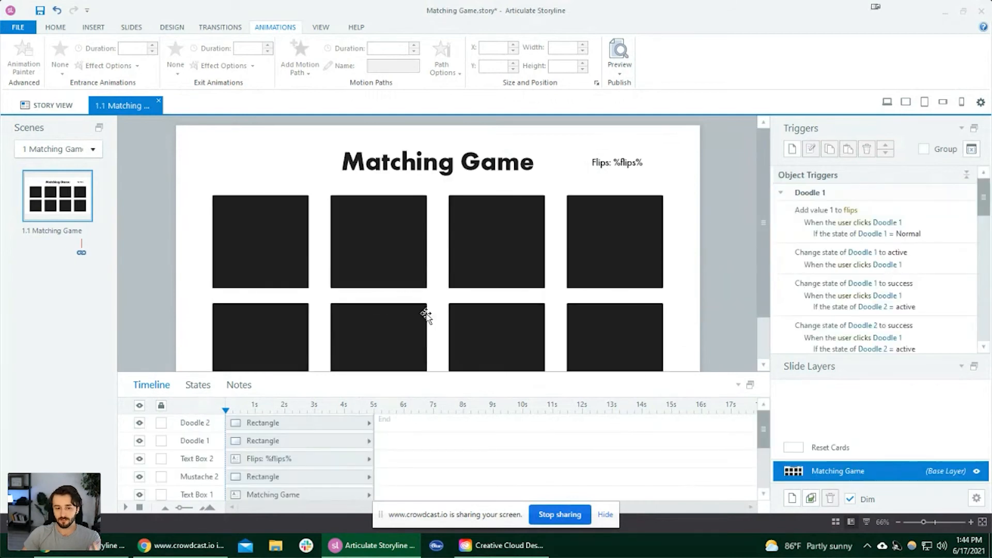
pyautogui.click(266, 270)
pyautogui.click(197, 384)
pyautogui.click(183, 412)
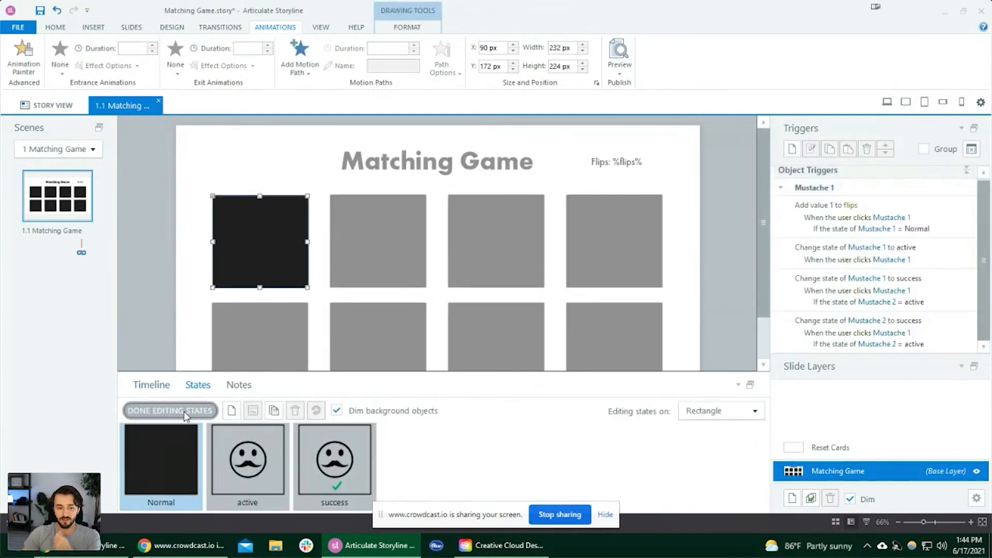
pyautogui.click(247, 459)
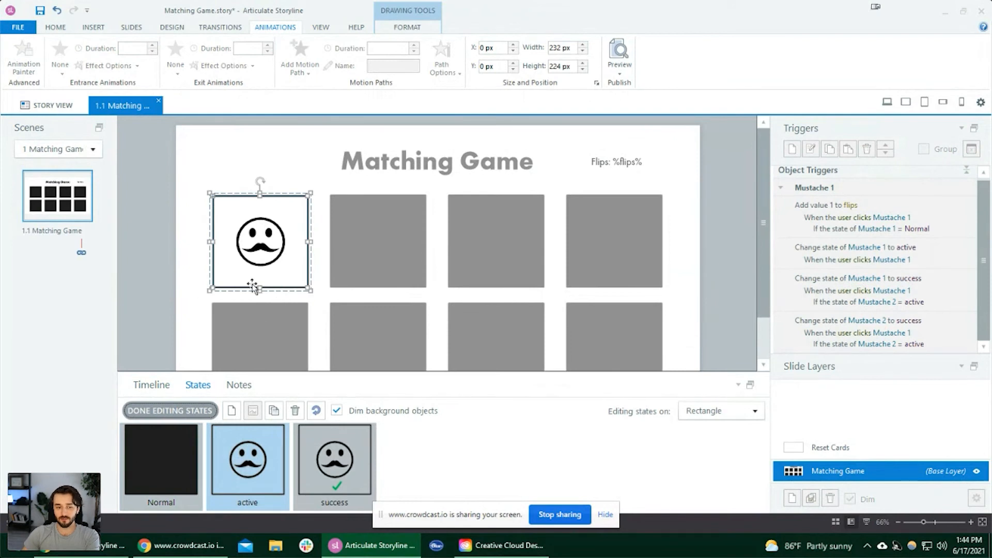
pyautogui.click(93, 29)
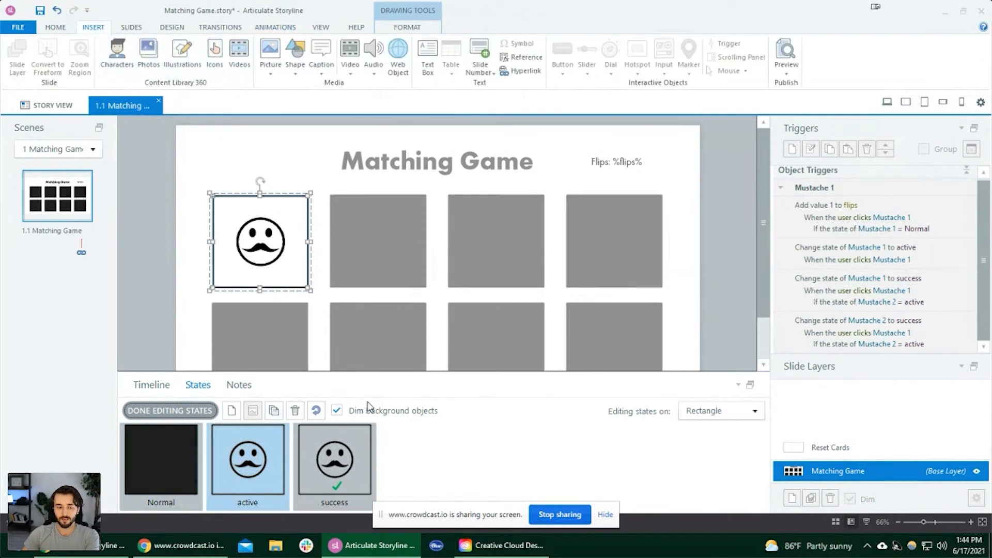
pyautogui.click(203, 410)
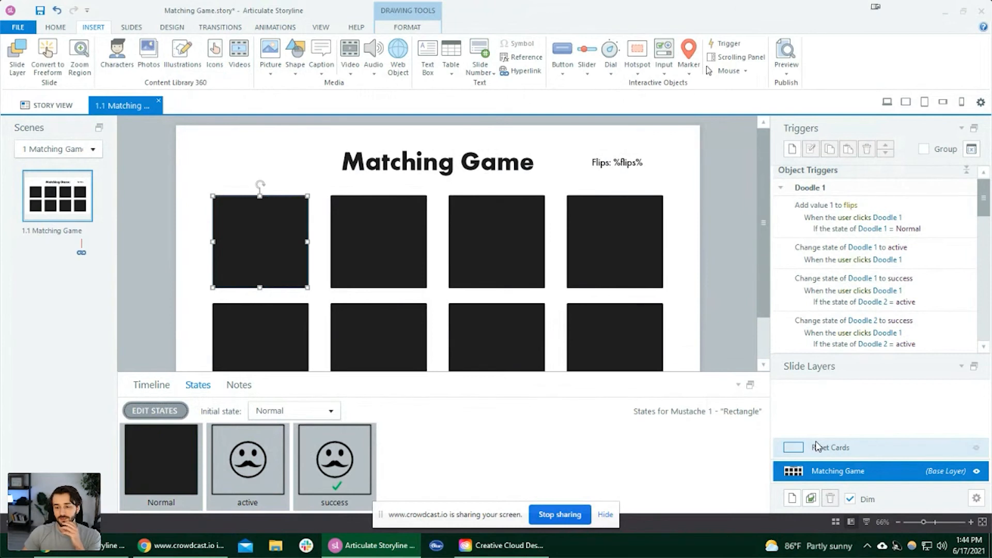
# Add a trigger to the Reset Cards layer that changes Doodle 1 to its Normal state when the layer's timeline ends.
pyautogui.click(815, 441)
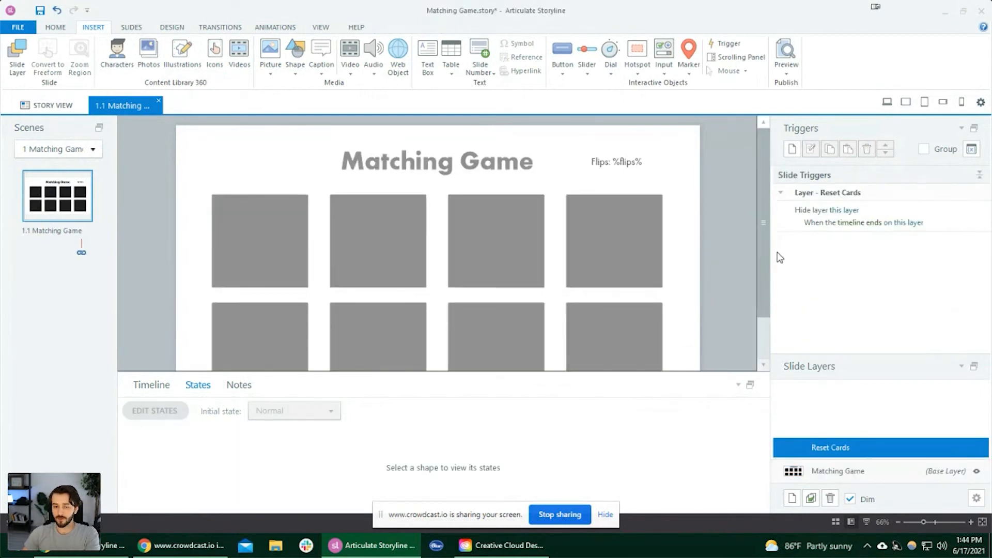
pyautogui.moveTo(761, 253); pyautogui.dragTo(757, 274)
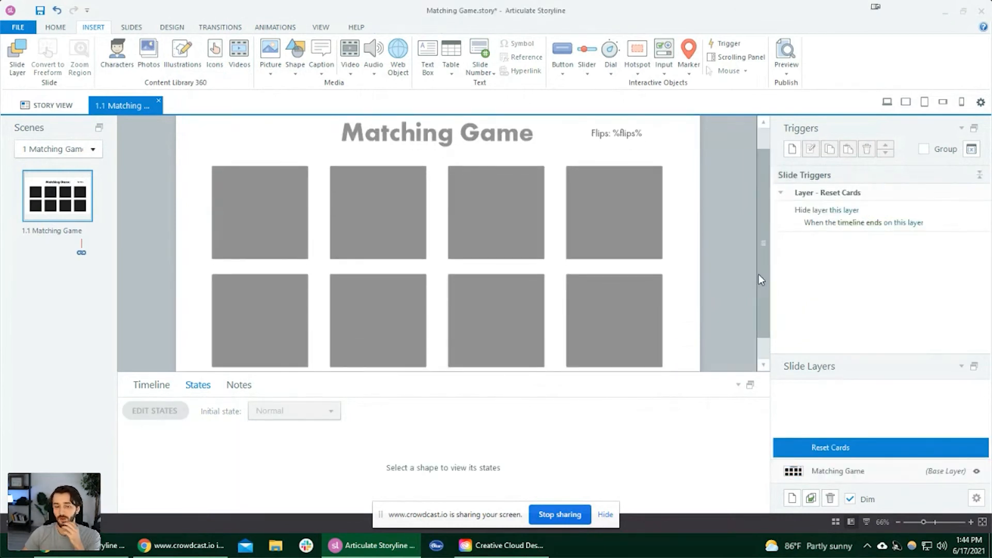
pyautogui.click(790, 150)
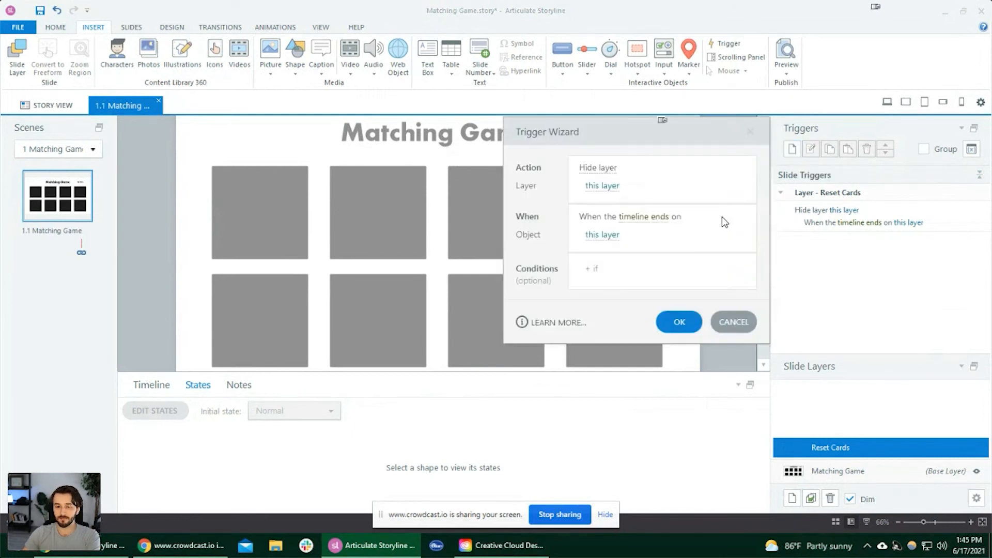
pyautogui.click(743, 321)
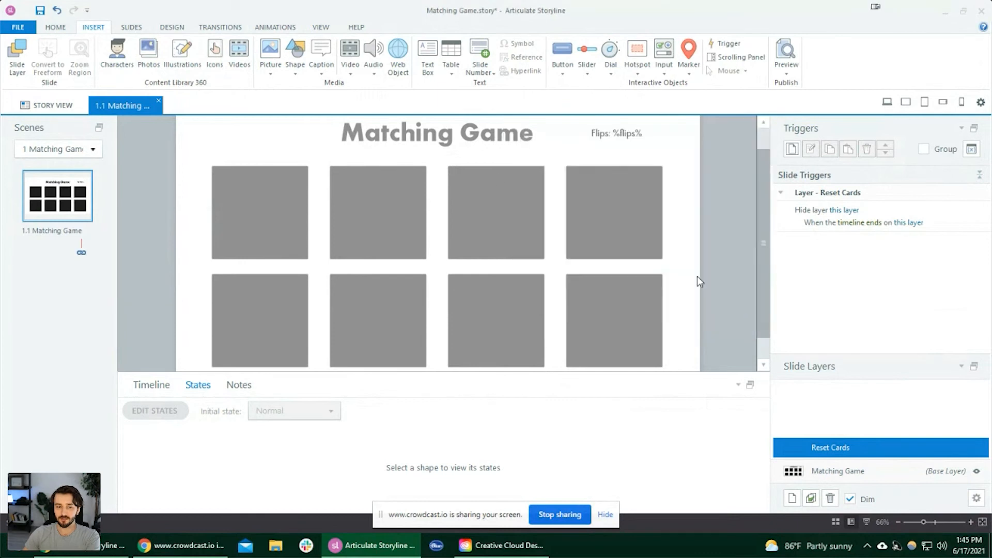
pyautogui.click(790, 149)
pyautogui.click(609, 168)
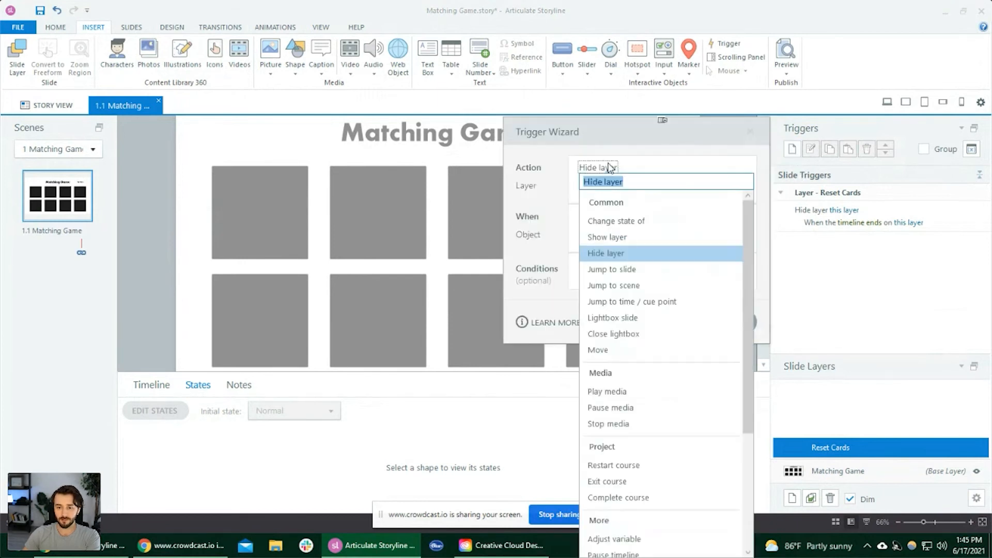
pyautogui.click(625, 221)
pyautogui.click(624, 186)
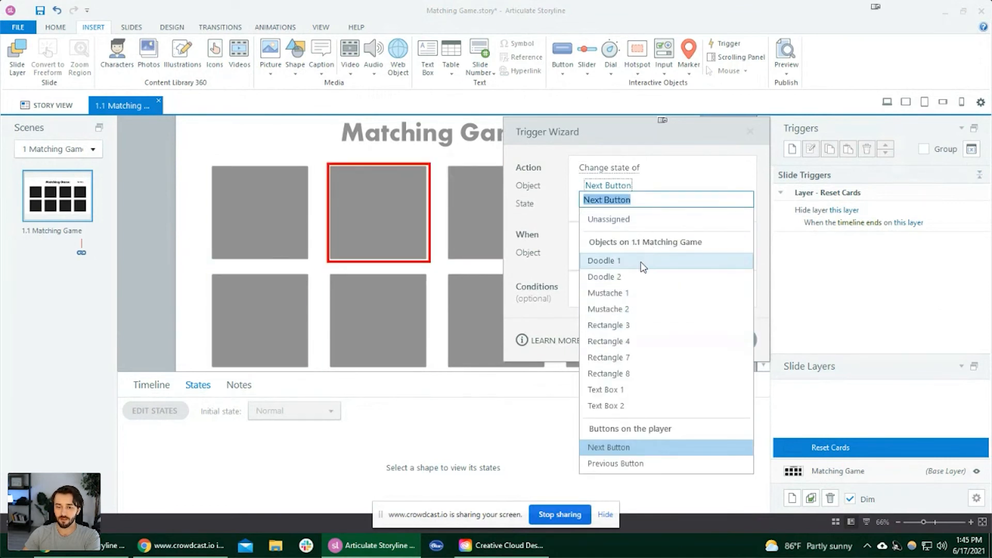
pyautogui.click(642, 267)
pyautogui.click(615, 205)
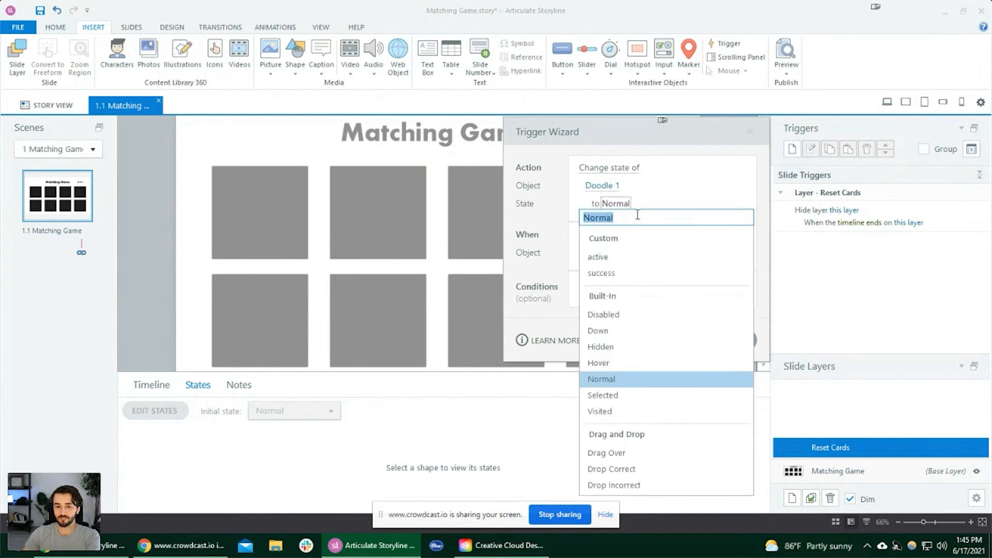
pyautogui.click(637, 215)
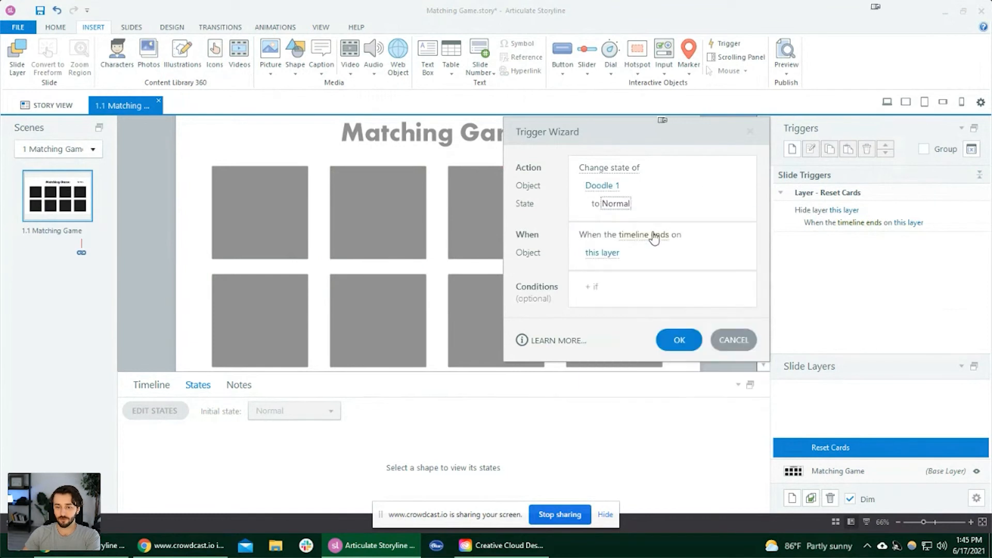
pyautogui.click(678, 338)
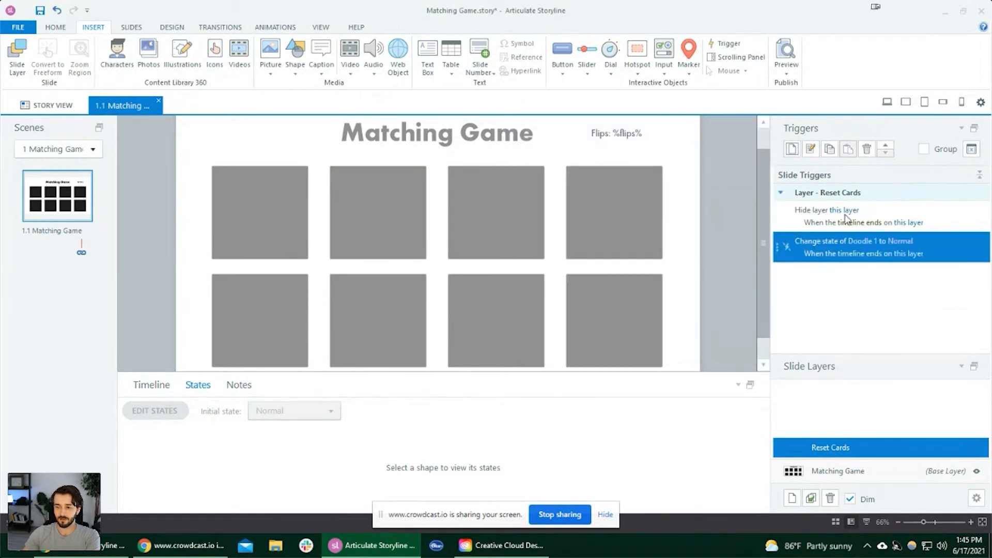
# Duplicate the Doodle 1 reset trigger three times and reassign the copies to Doodle 2, Mustache 1 and Mustache 2.
pyautogui.click(829, 149)
pyautogui.click(848, 148)
pyautogui.click(862, 271)
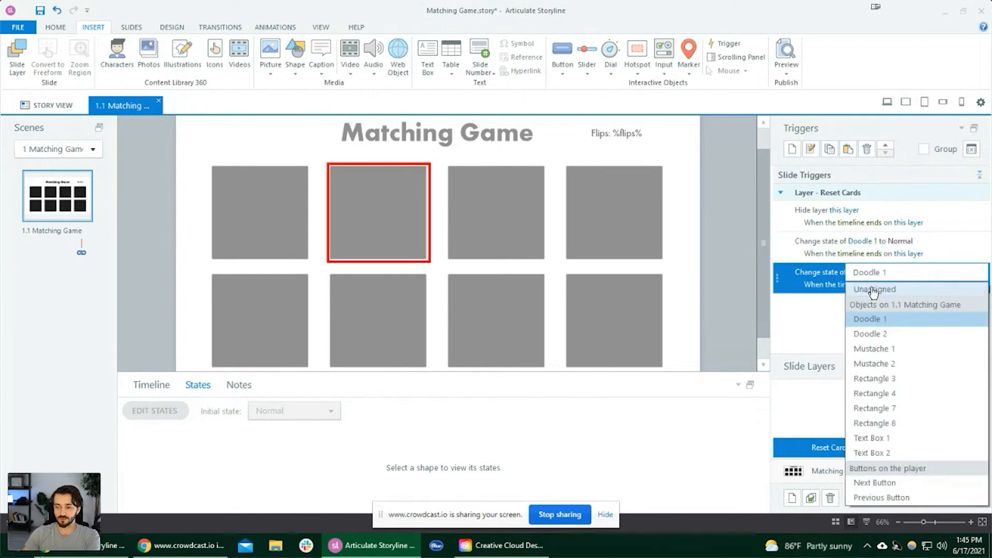
pyautogui.click(886, 334)
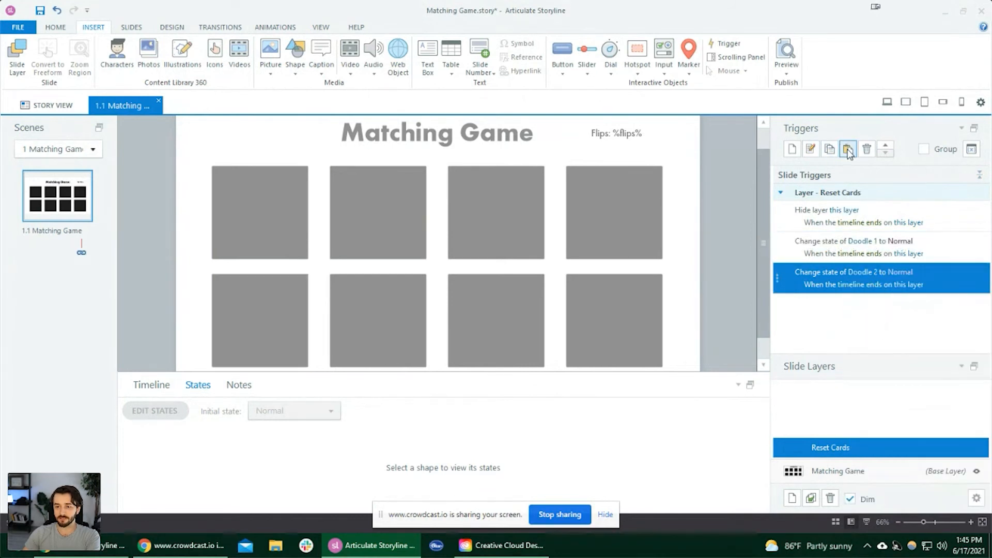
pyautogui.click(848, 149)
pyautogui.click(861, 303)
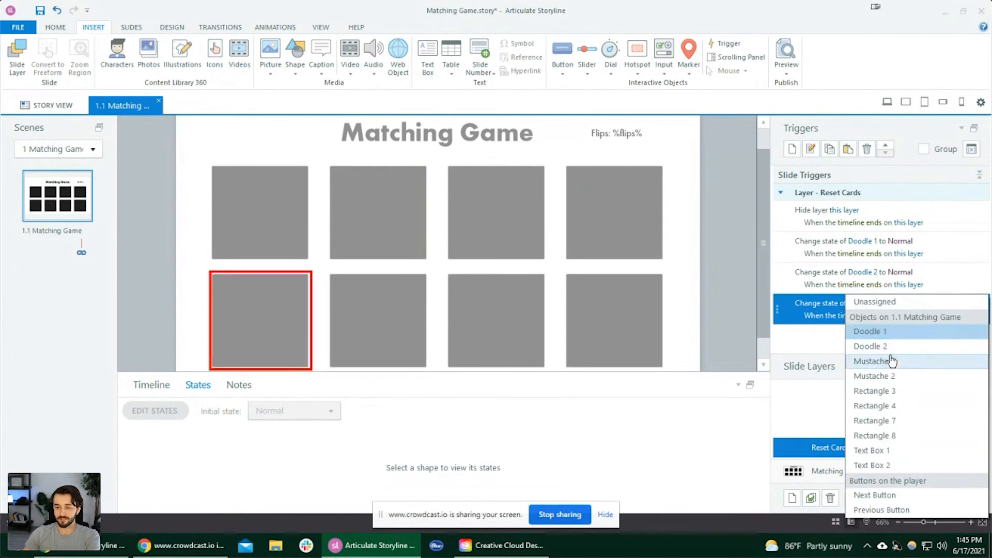
pyautogui.click(889, 360)
pyautogui.click(847, 149)
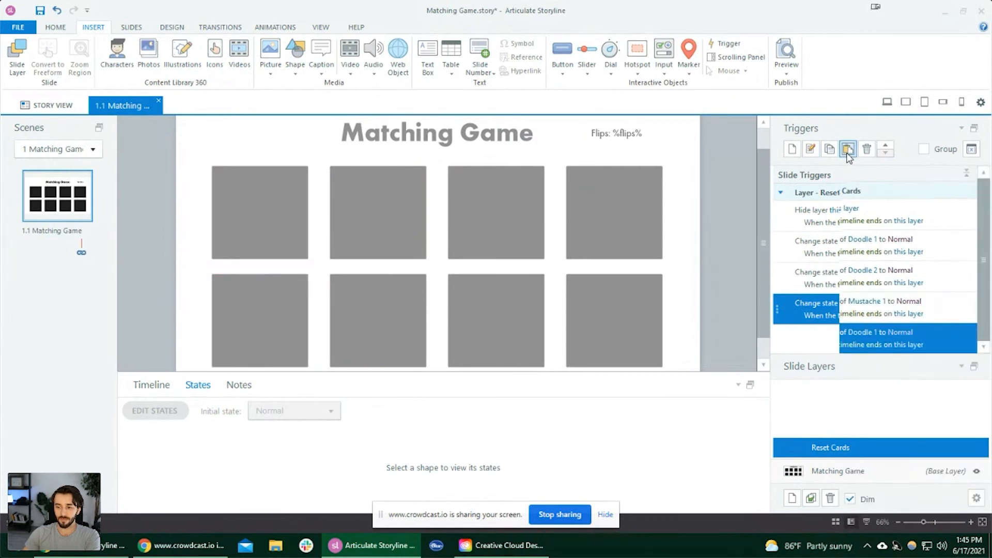
pyautogui.click(866, 333)
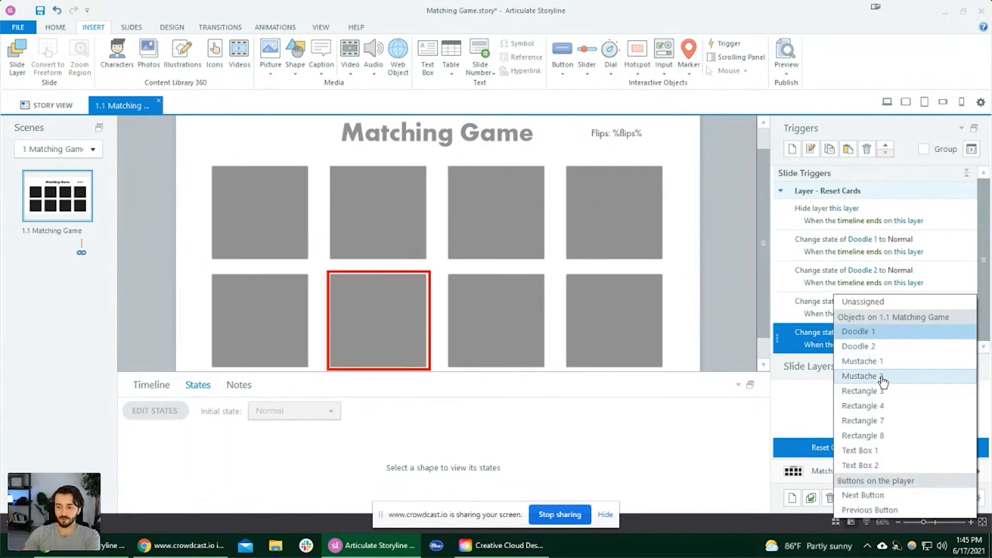
pyautogui.click(882, 381)
# Reorder the Reset Cards triggers so that the hide-layer trigger comes after all four card state changes.
pyautogui.click(935, 217)
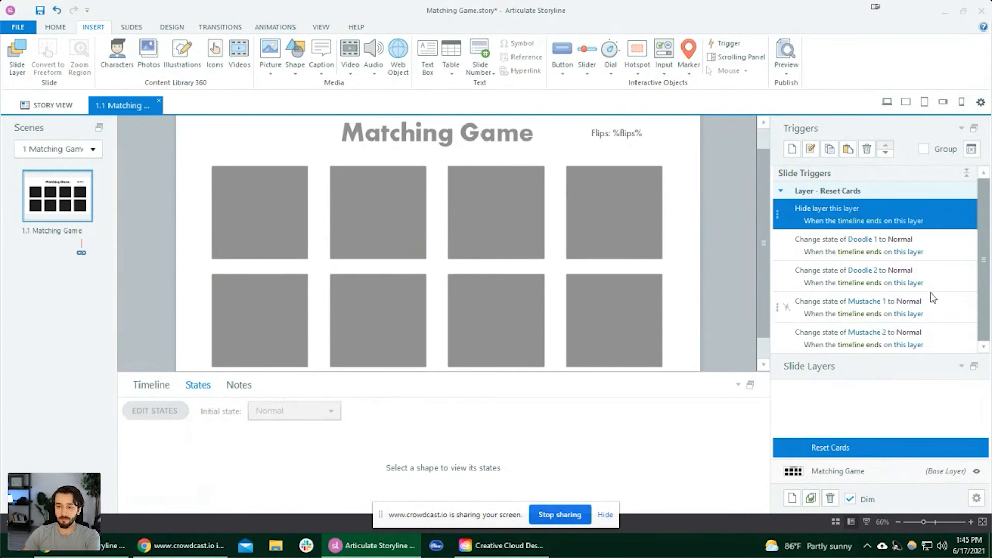
pyautogui.click(885, 153)
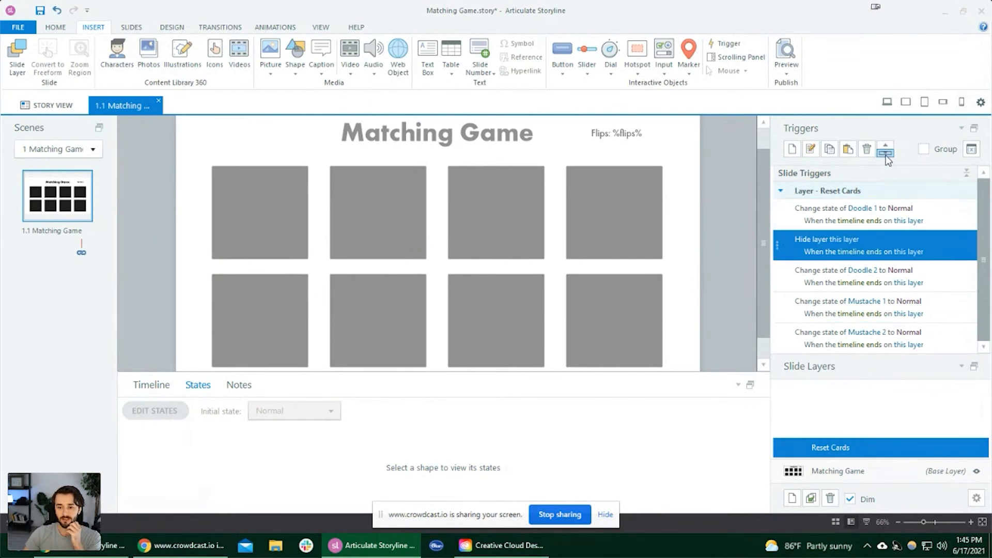
pyautogui.click(885, 153)
pyautogui.click(885, 153)
pyautogui.click(884, 153)
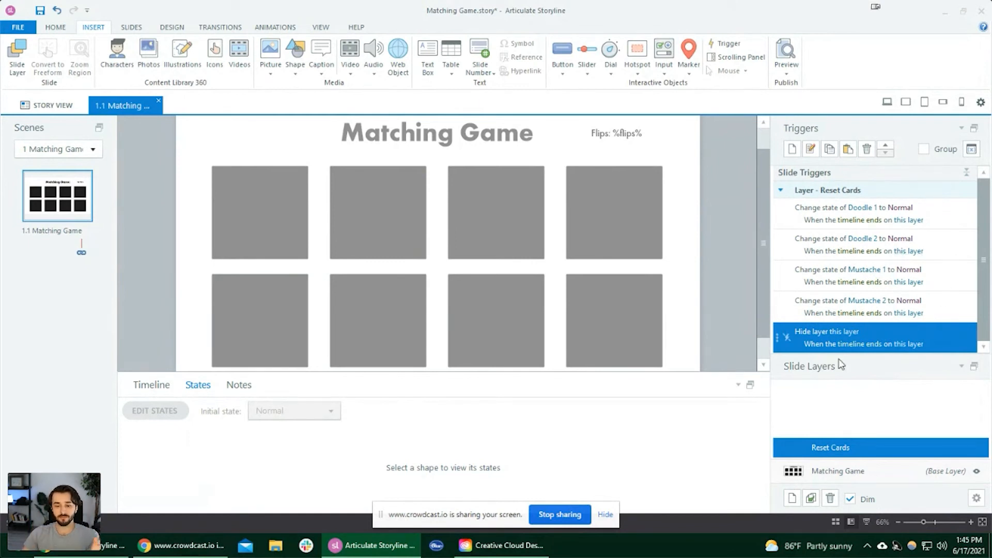
# Check the Reset Cards layer's timeline and return to the Matching Game base layer with the whole slide in view.
pyautogui.click(155, 385)
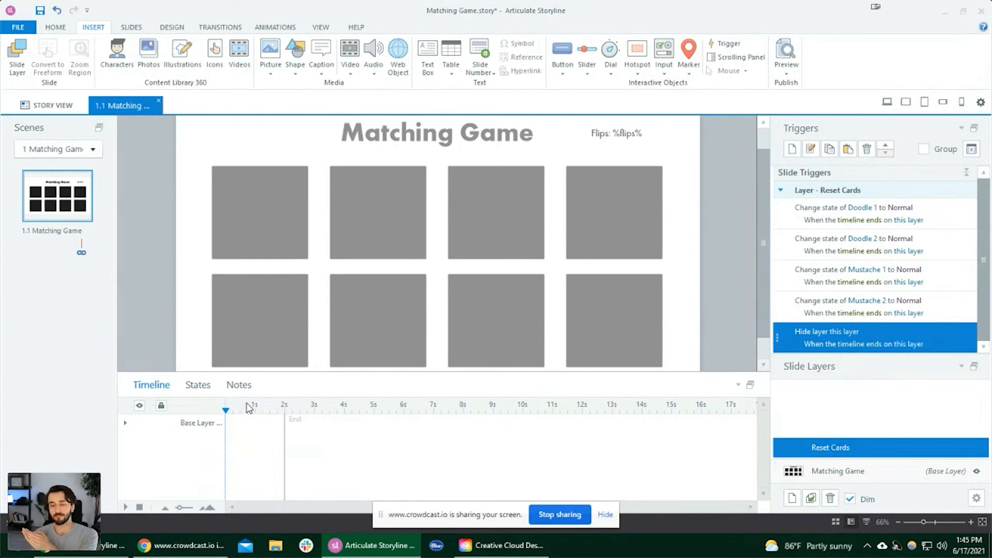
pyautogui.click(836, 470)
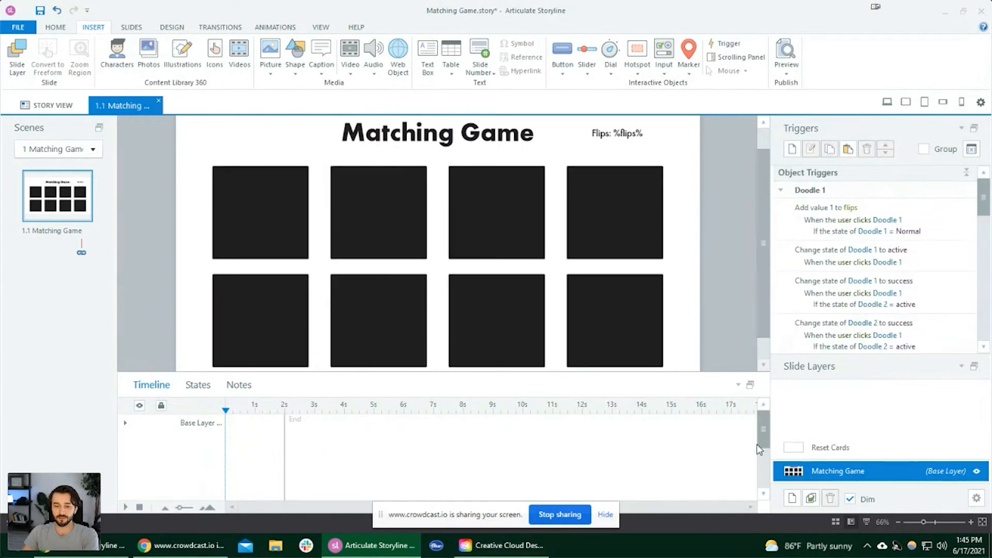
pyautogui.scroll(-1, 615, 231)
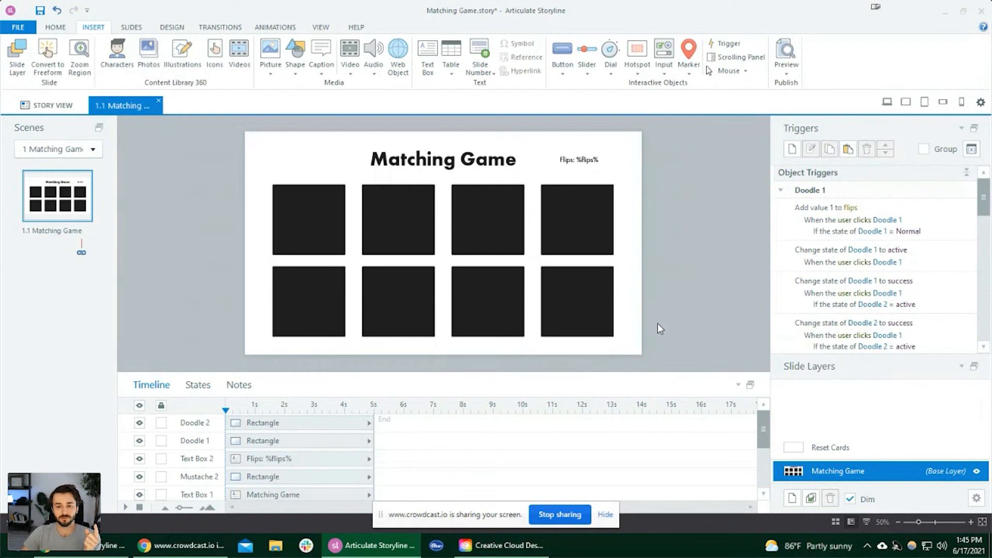
# Review the Reset Cards layer's triggers and the card triggers on the Matching Game base layer, focusing on Doodle 1's flip-count trigger.
pyautogui.click(837, 453)
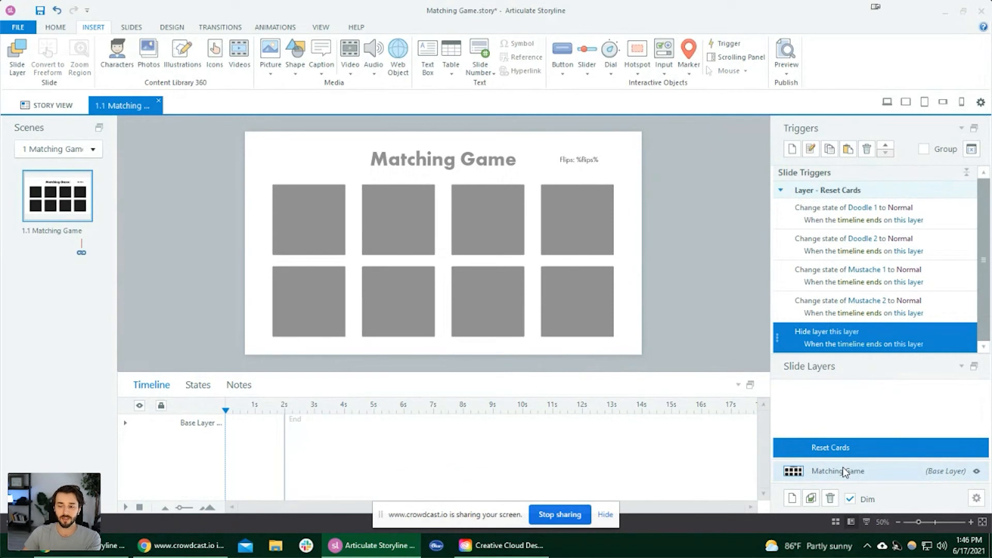
pyautogui.click(847, 469)
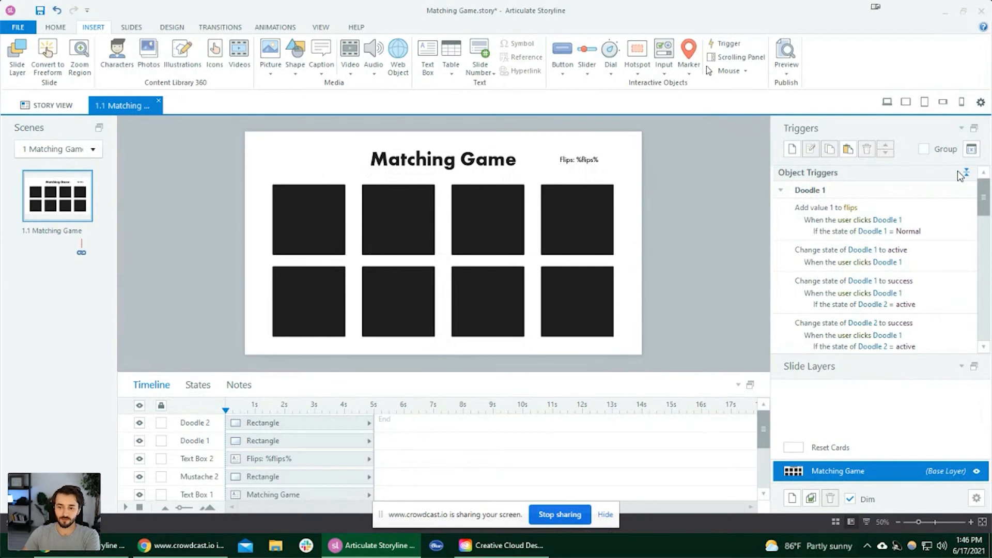
pyautogui.scroll(-3, 929, 247)
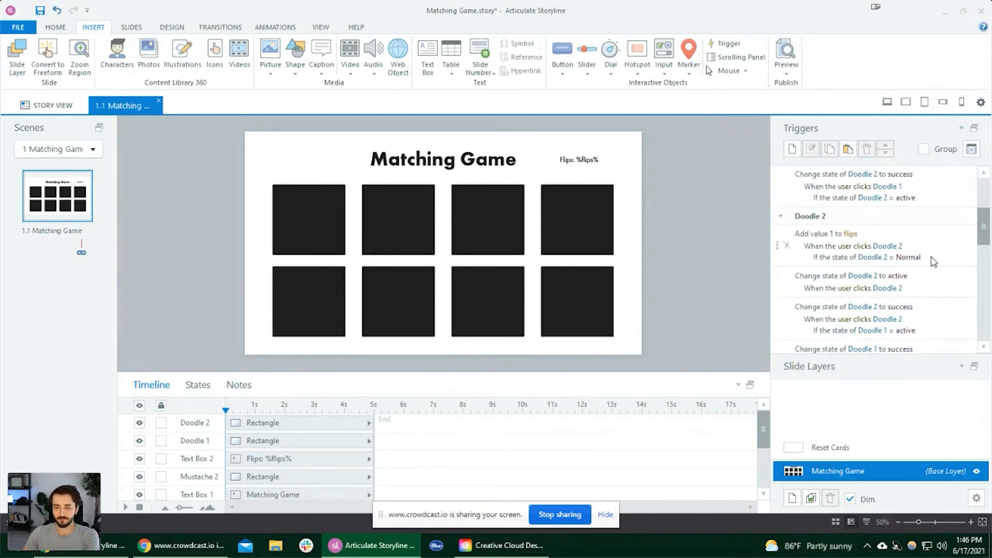
pyautogui.moveTo(983, 237)
pyautogui.mouseDown()
pyautogui.moveTo(983, 248)
pyautogui.moveTo(984, 191)
pyautogui.mouseUp()
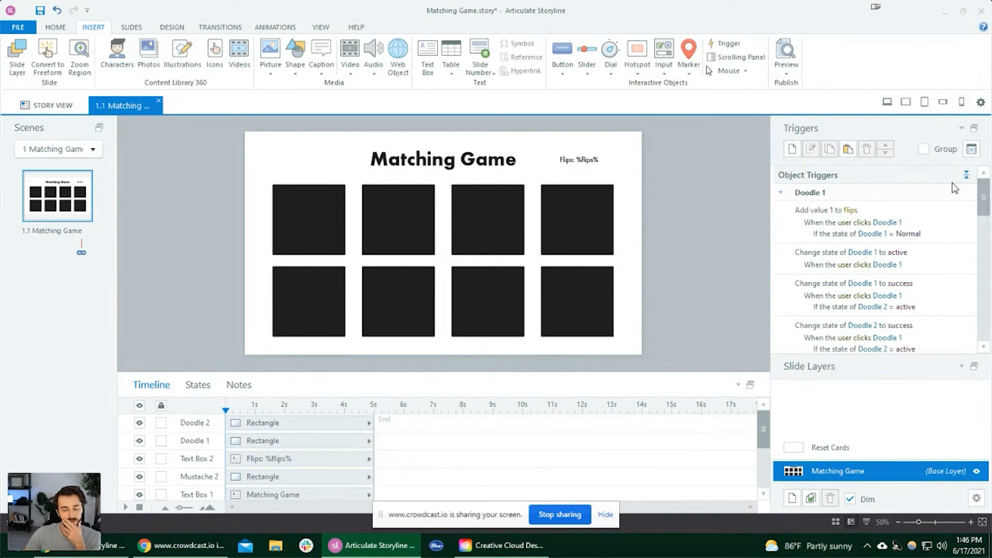
pyautogui.click(400, 237)
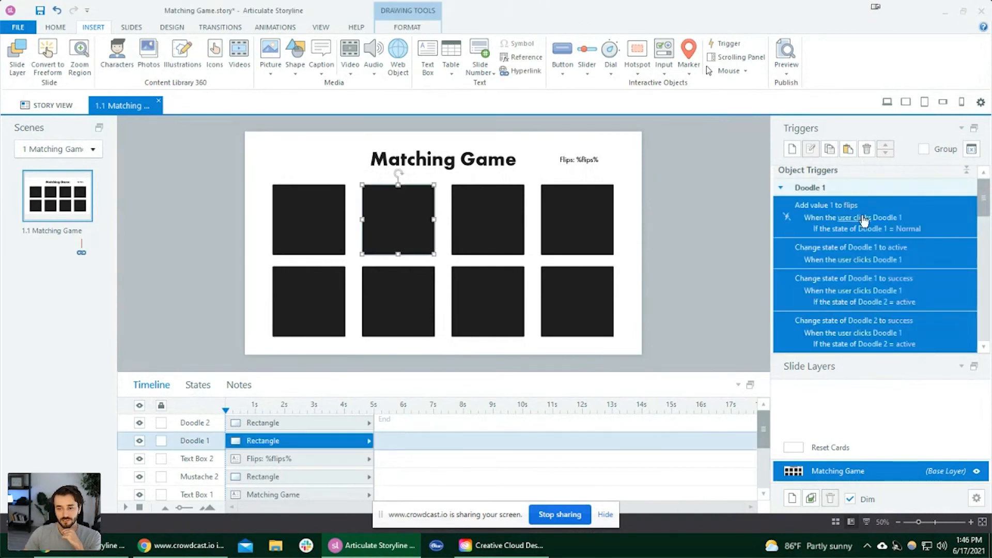
pyautogui.click(942, 283)
pyautogui.click(944, 219)
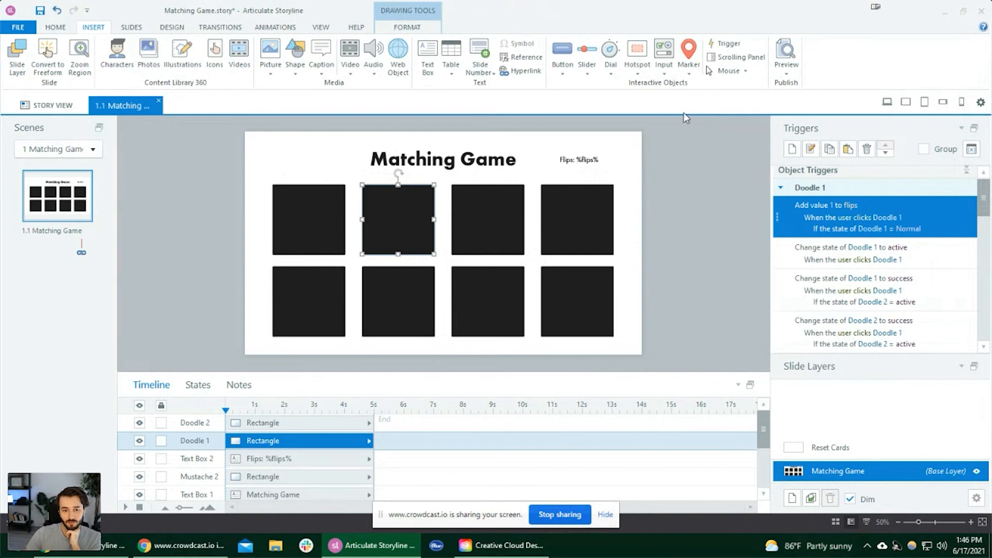
# Preview the game, flip the first card in the upper row, and close the preview.
pyautogui.click(888, 103)
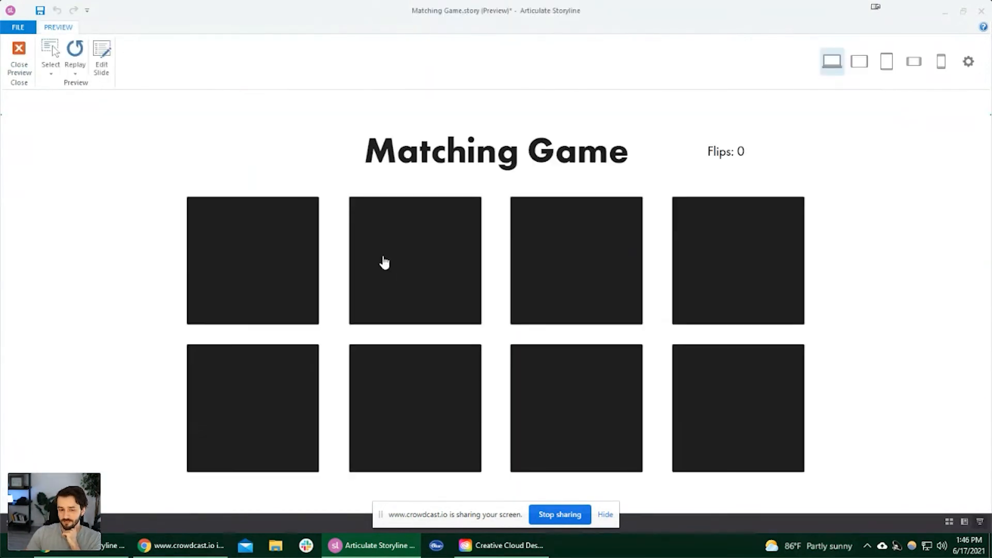
pyautogui.click(270, 259)
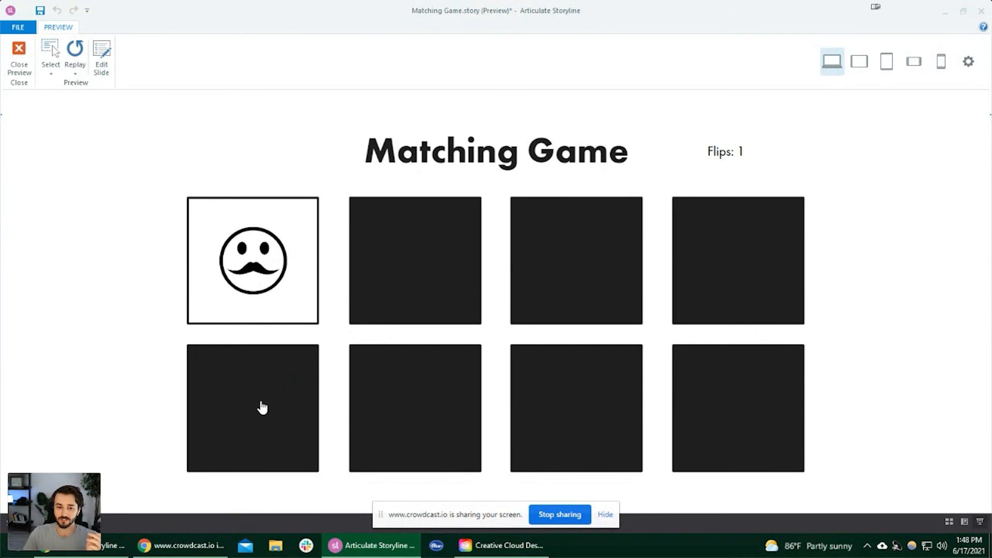
pyautogui.click(15, 66)
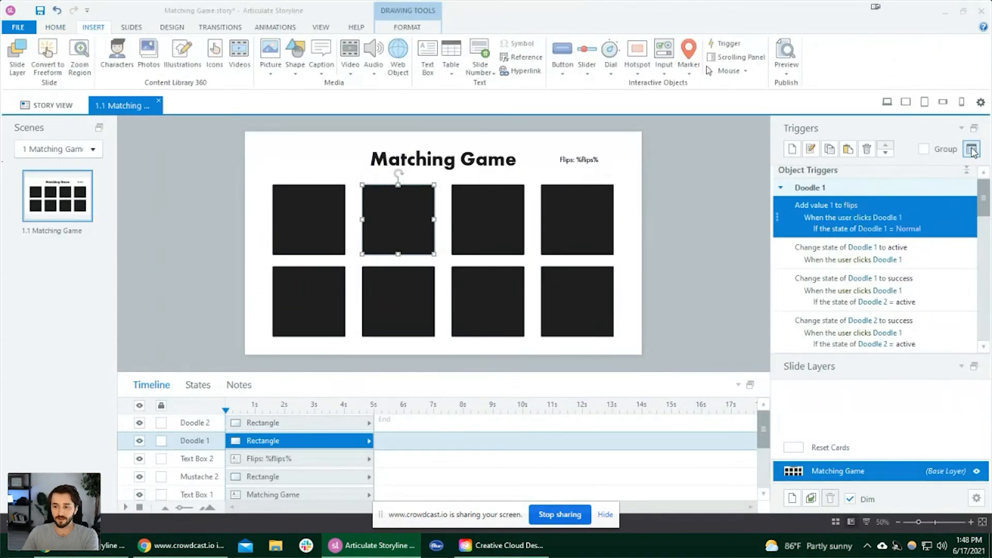
# Create a True/False project variable named isCardActive with a default value of False.
pyautogui.click(972, 150)
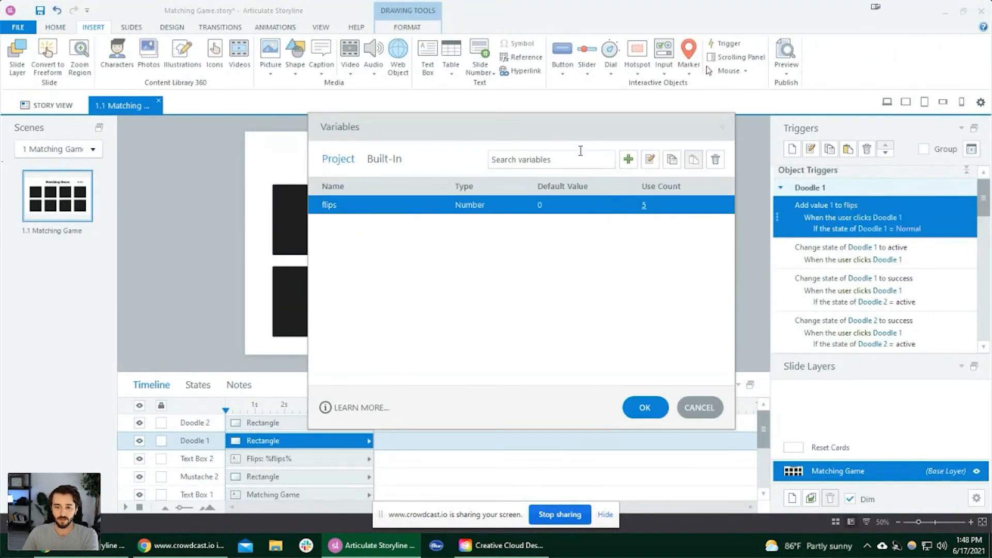
pyautogui.click(628, 159)
pyautogui.write('isCardActive')
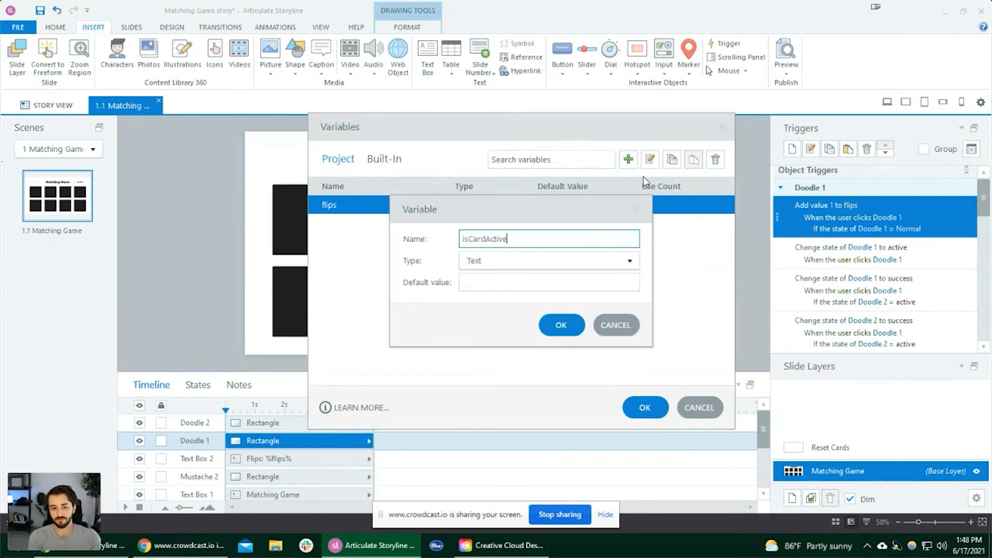
pyautogui.click(493, 267)
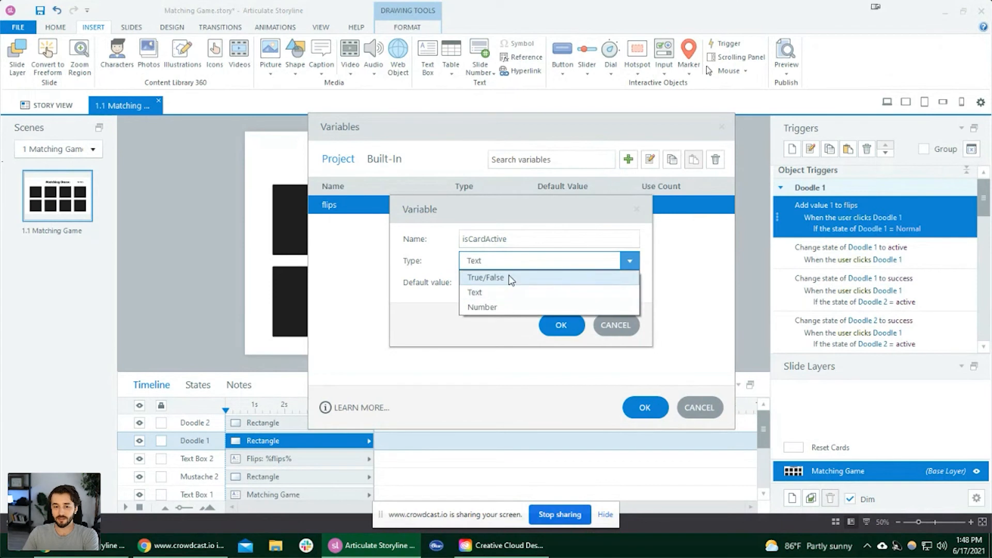
pyautogui.click(508, 279)
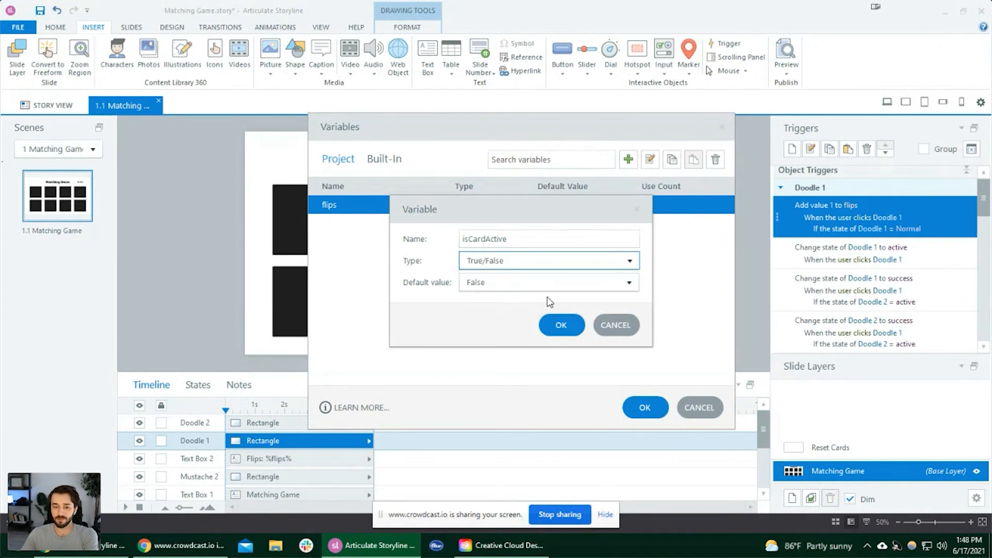
pyautogui.click(560, 326)
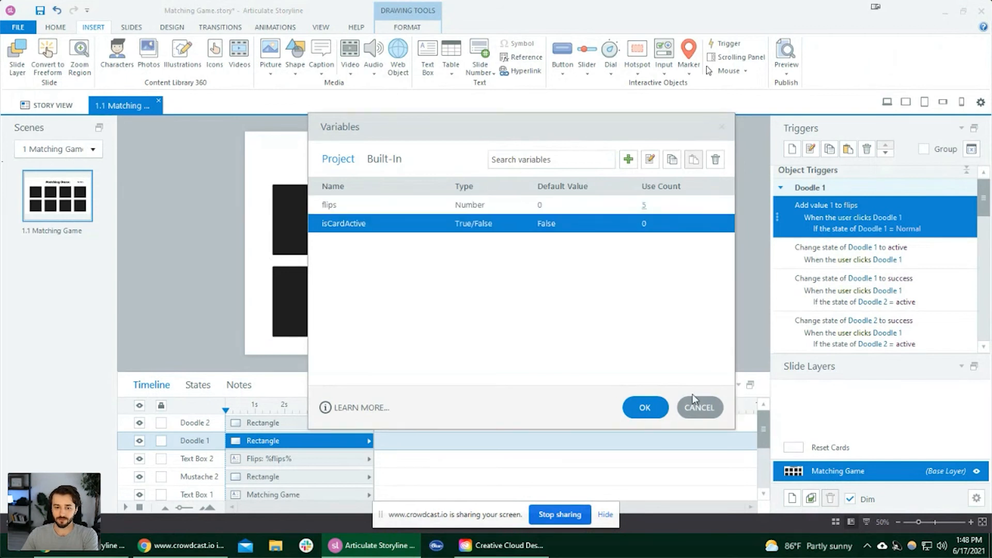
pyautogui.click(644, 408)
# Start a new trigger on the Mustache 1 card that adjusts the isCardActive variable to True.
pyautogui.click(312, 225)
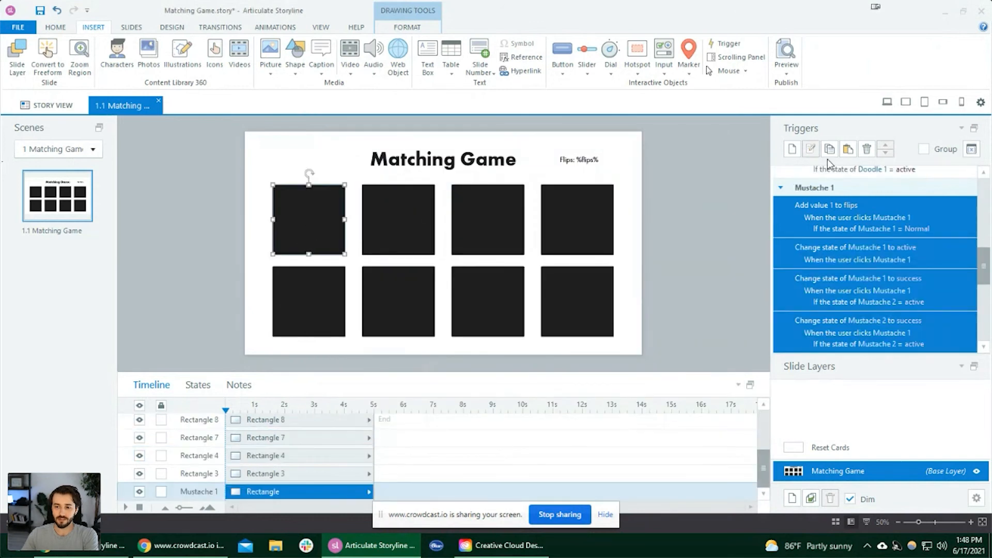
pyautogui.click(792, 149)
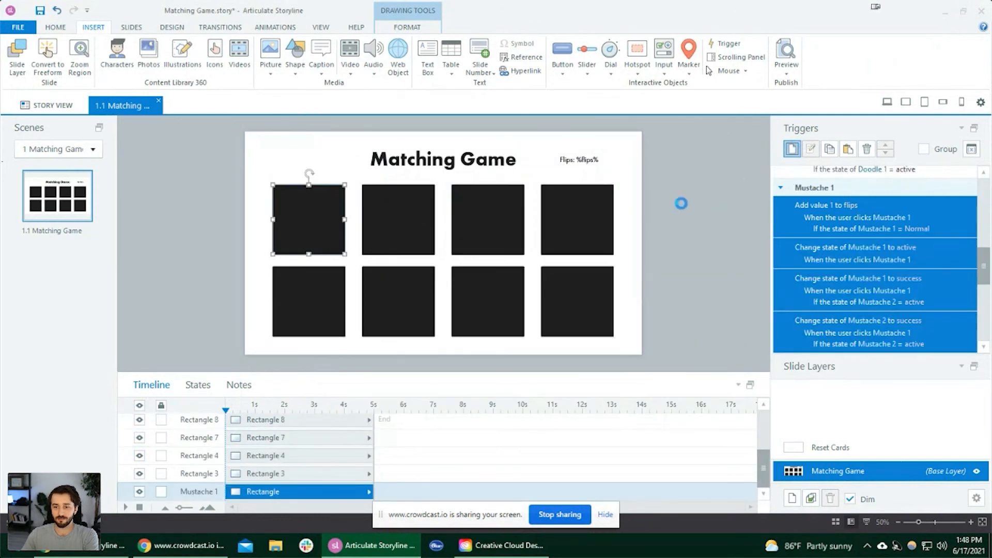
pyautogui.click(605, 168)
pyautogui.write('adjus')
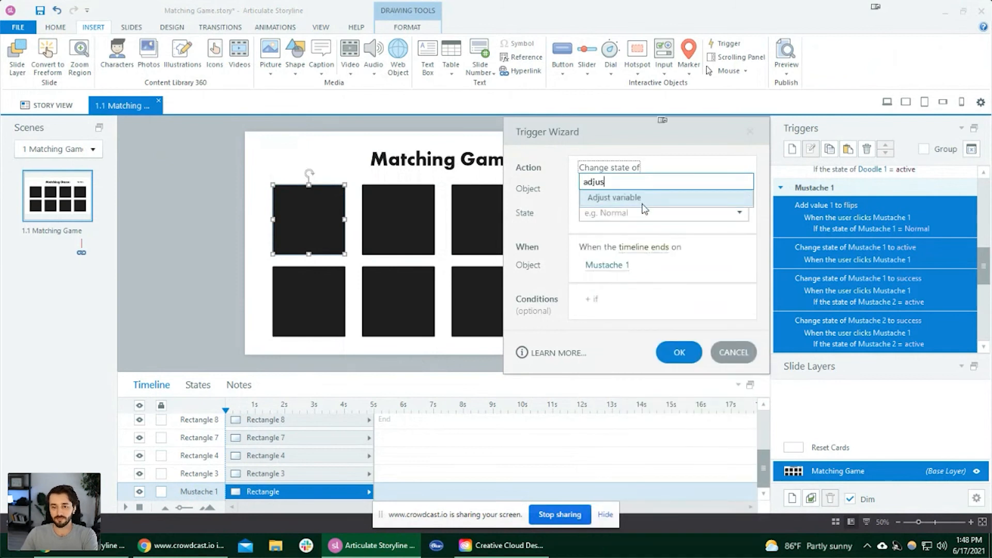
pyautogui.click(614, 197)
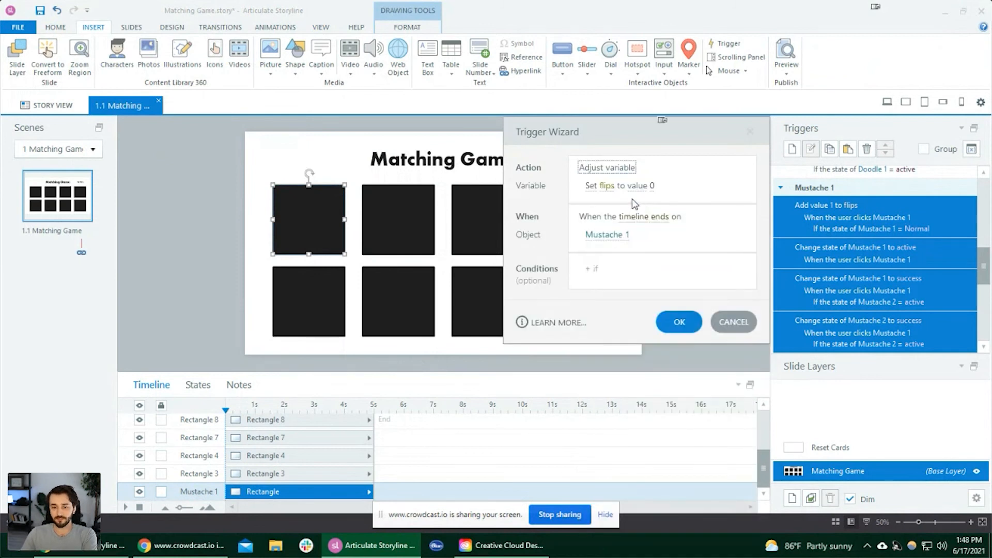
pyautogui.click(608, 187)
pyautogui.write('isc')
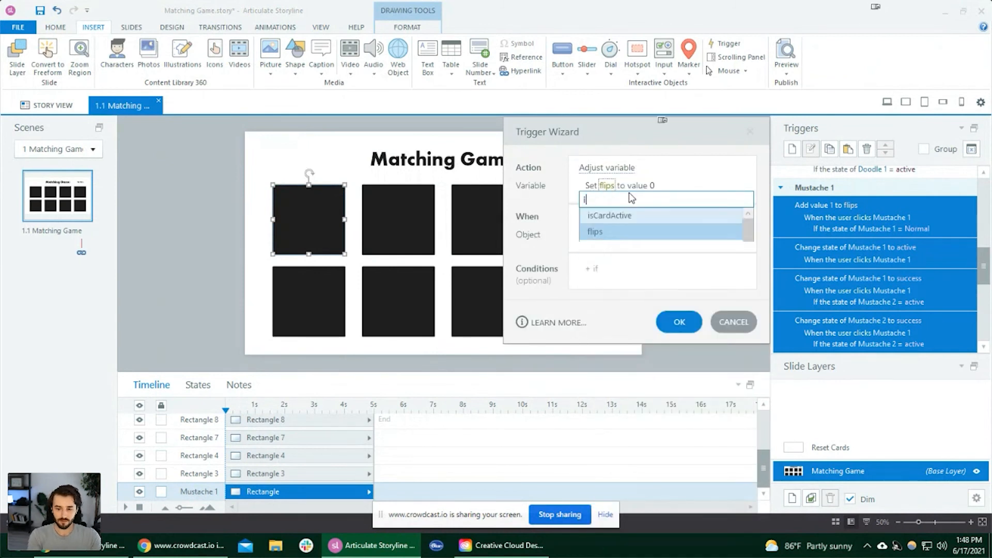
pyautogui.click(641, 215)
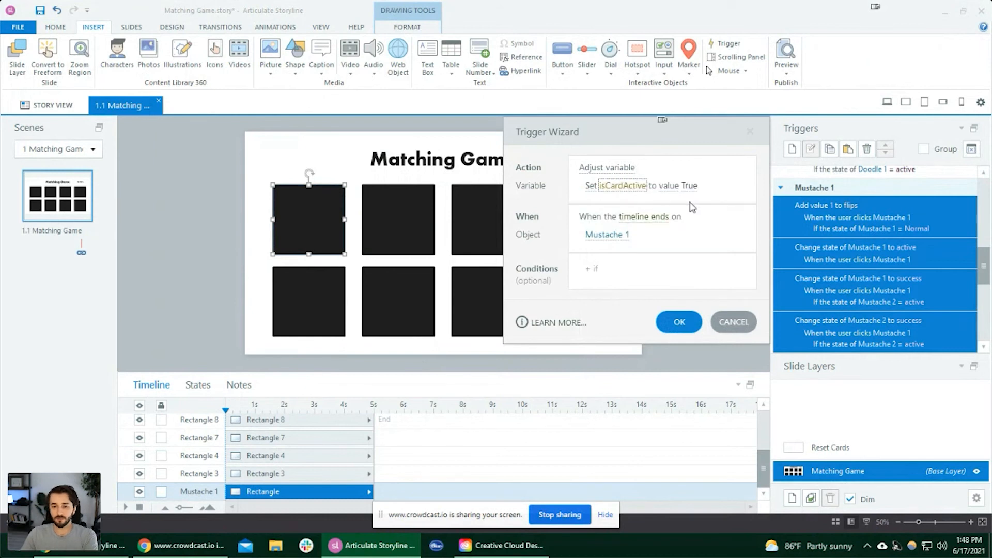
# Set the new isCardActive trigger to run when the user clicks Mustache 1 and save it.
pyautogui.click(654, 219)
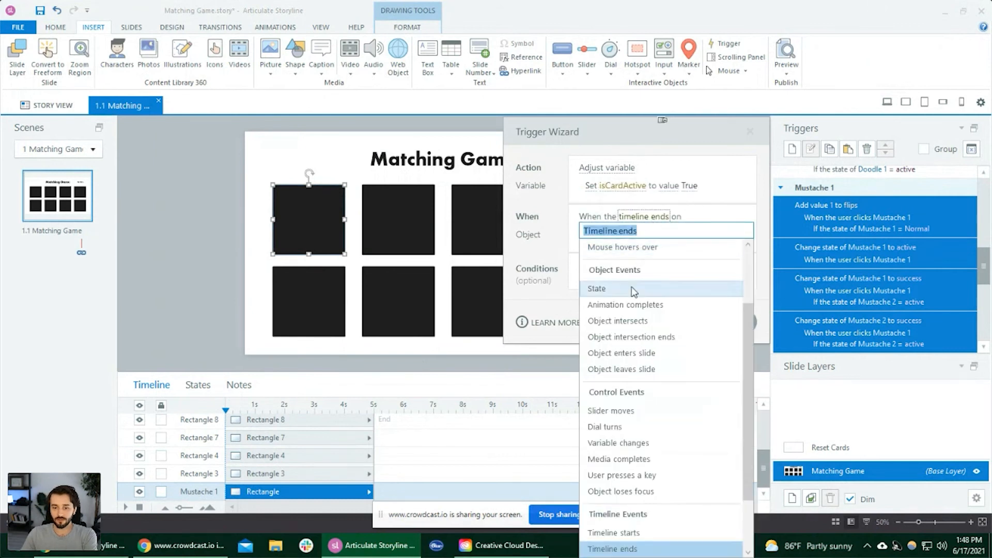
pyautogui.scroll(5, 641, 331)
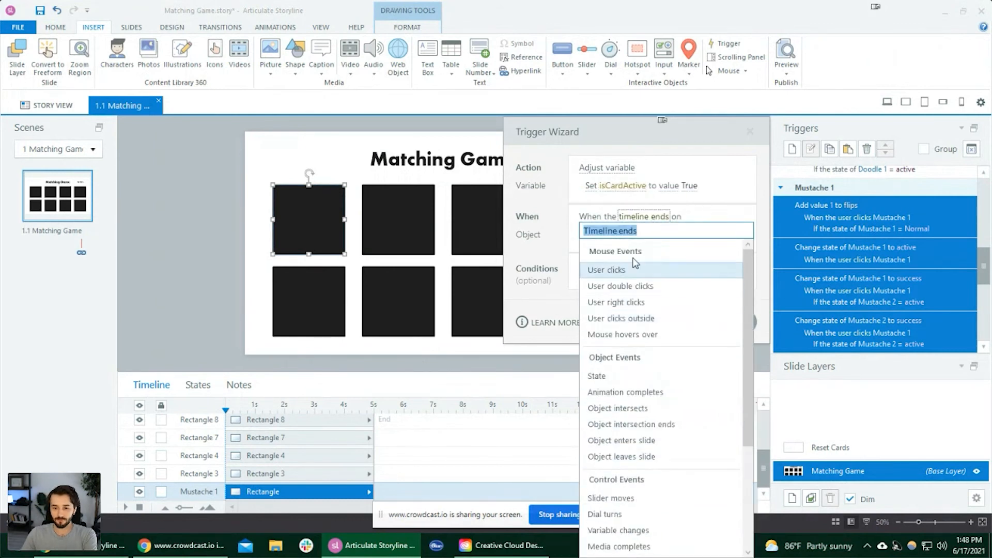
pyautogui.click(635, 267)
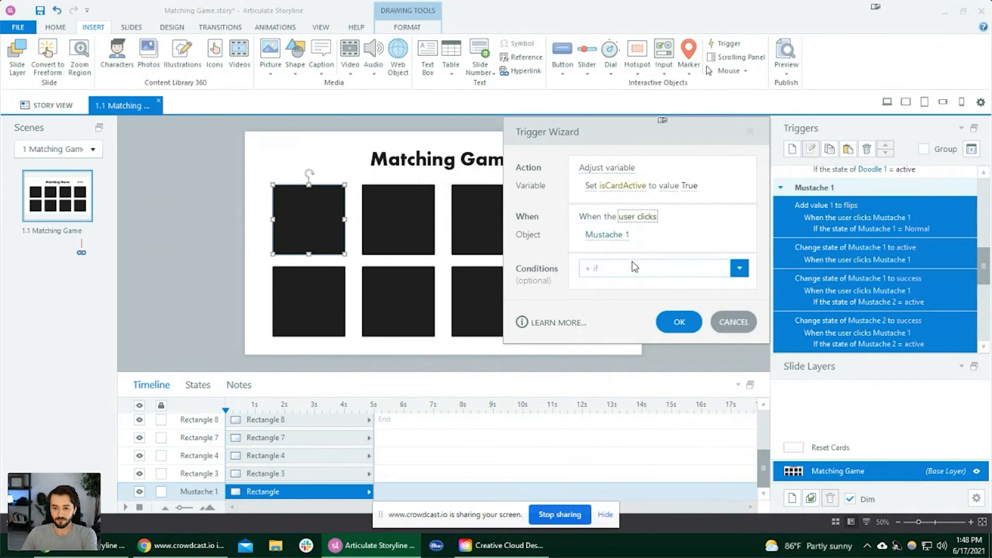
pyautogui.click(676, 321)
pyautogui.moveTo(981, 268); pyautogui.dragTo(981, 275)
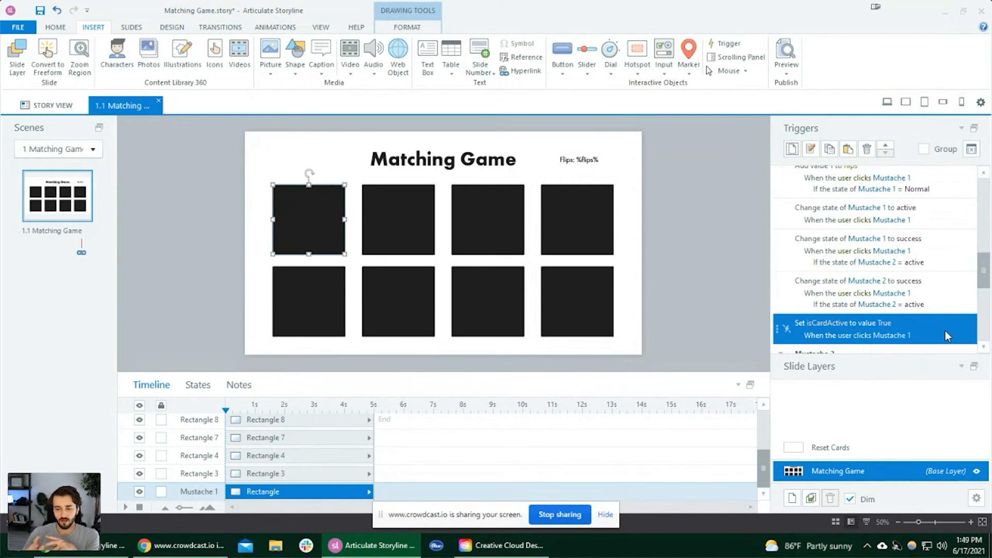
# Review the Reset Cards layer's triggers against Mustache 1's triggers on the base layer, and select Mustache 1's isCardActive trigger.
pyautogui.click(868, 453)
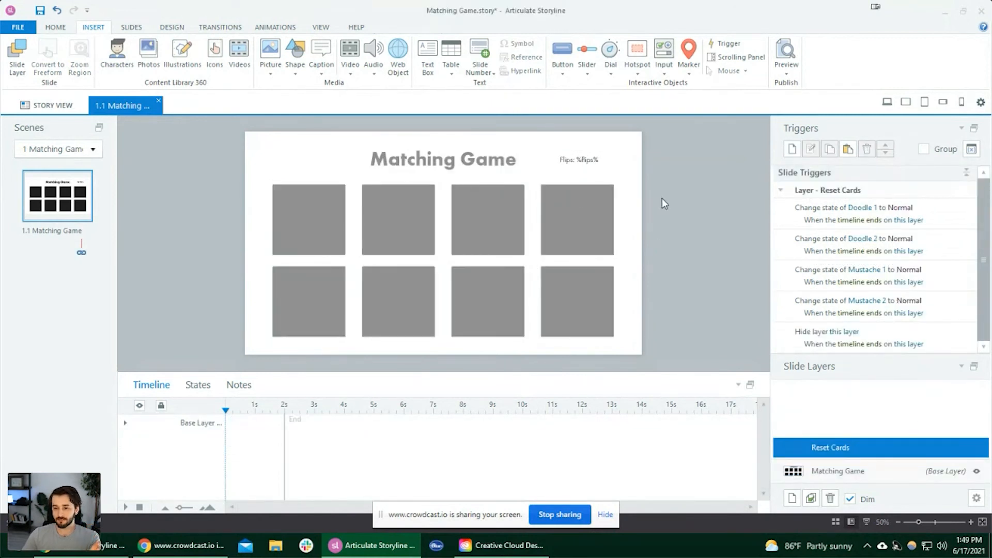
pyautogui.click(835, 472)
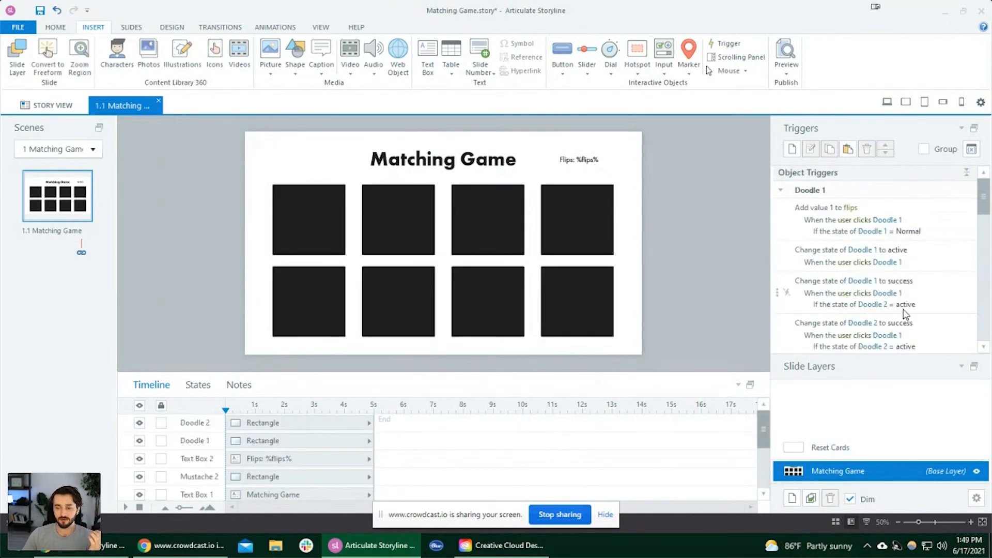
pyautogui.scroll(-10, 904, 313)
pyautogui.scroll(3, 916, 297)
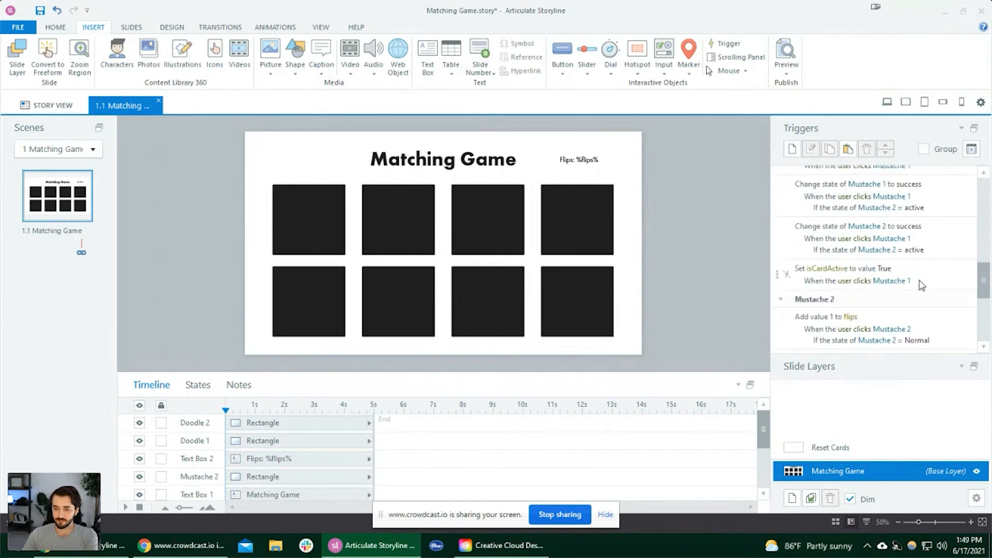
pyautogui.scroll(1, 988, 268)
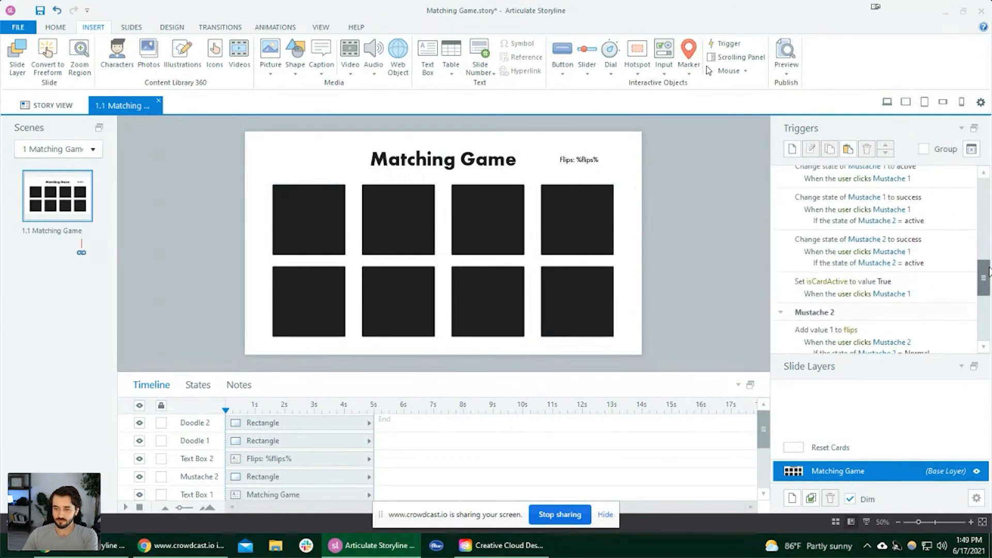
pyautogui.scroll(1, 971, 268)
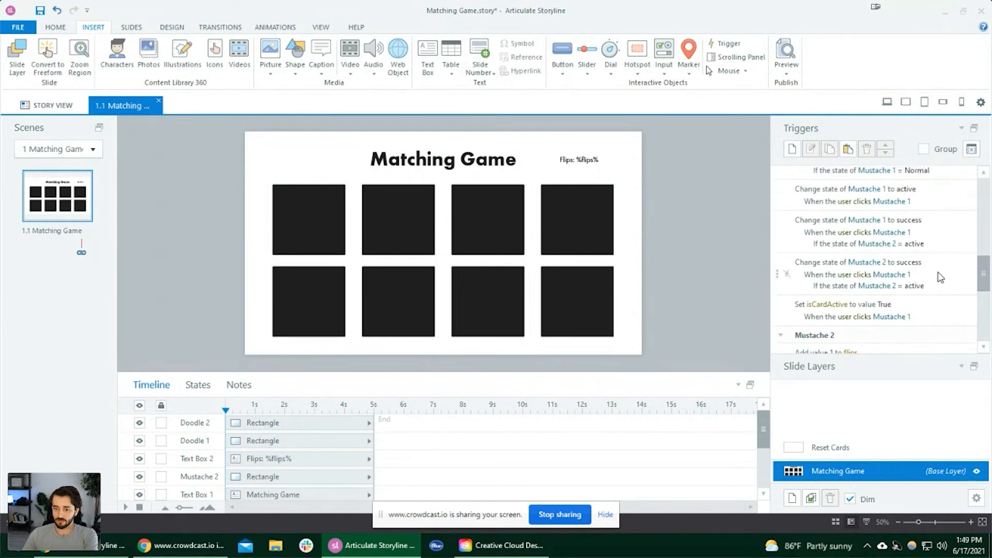
pyautogui.click(939, 277)
pyautogui.click(929, 307)
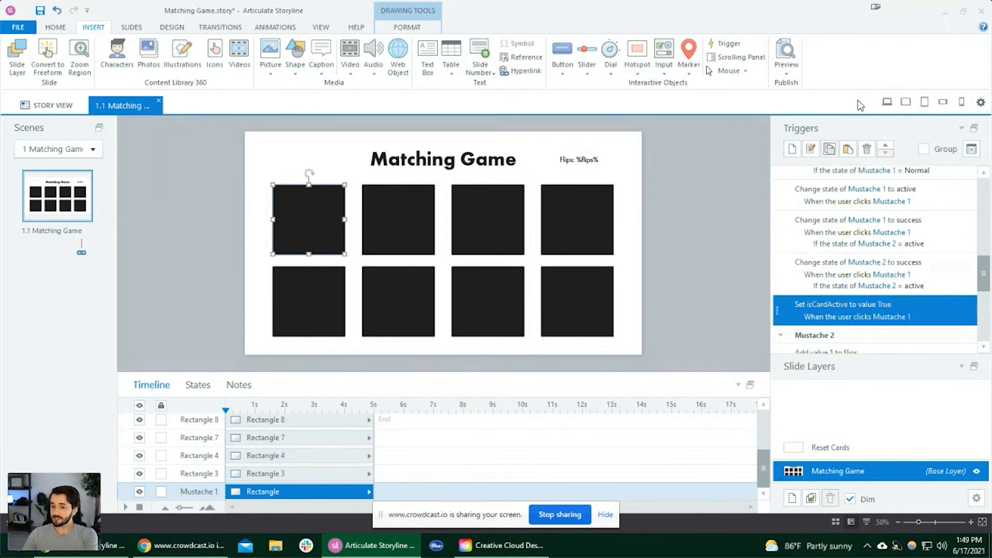
# Preview the game, match the two mustache cards, replay it, match them once more, and close the preview.
pyautogui.click(886, 101)
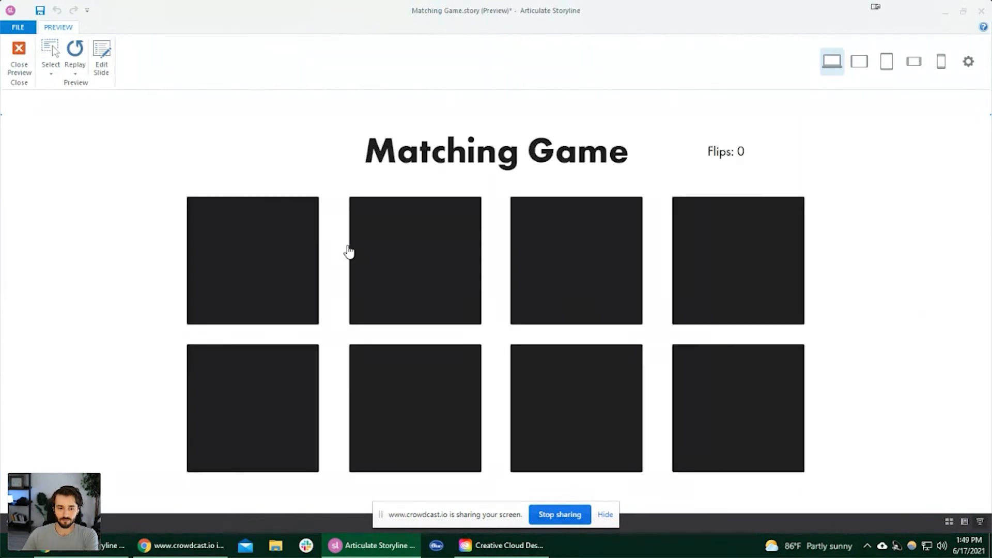
pyautogui.click(308, 256)
pyautogui.click(412, 407)
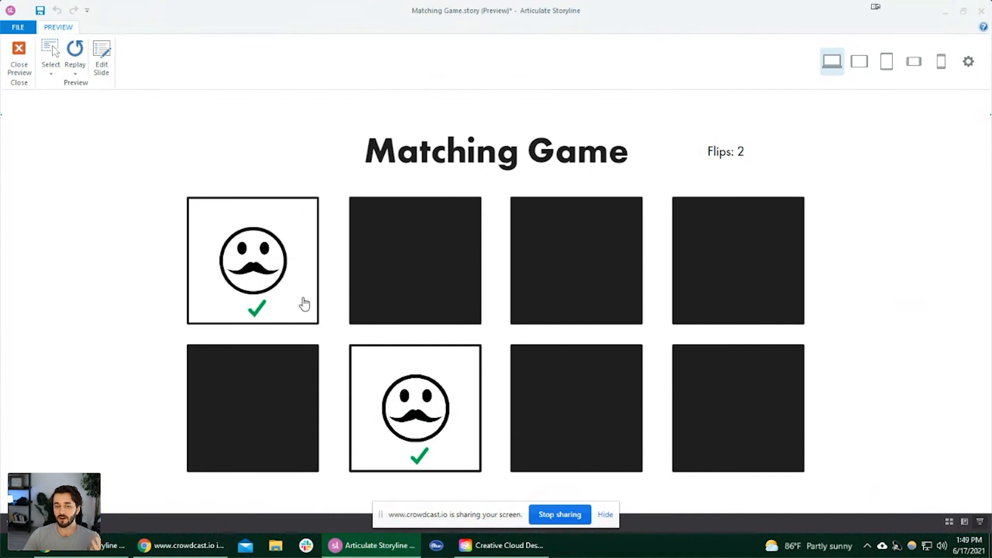
pyautogui.click(75, 52)
pyautogui.click(259, 264)
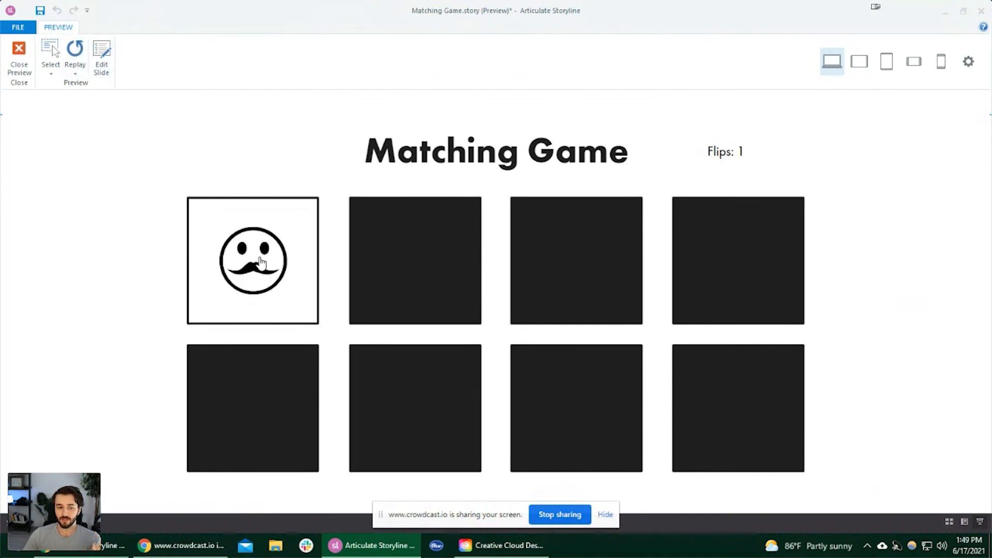
pyautogui.click(414, 424)
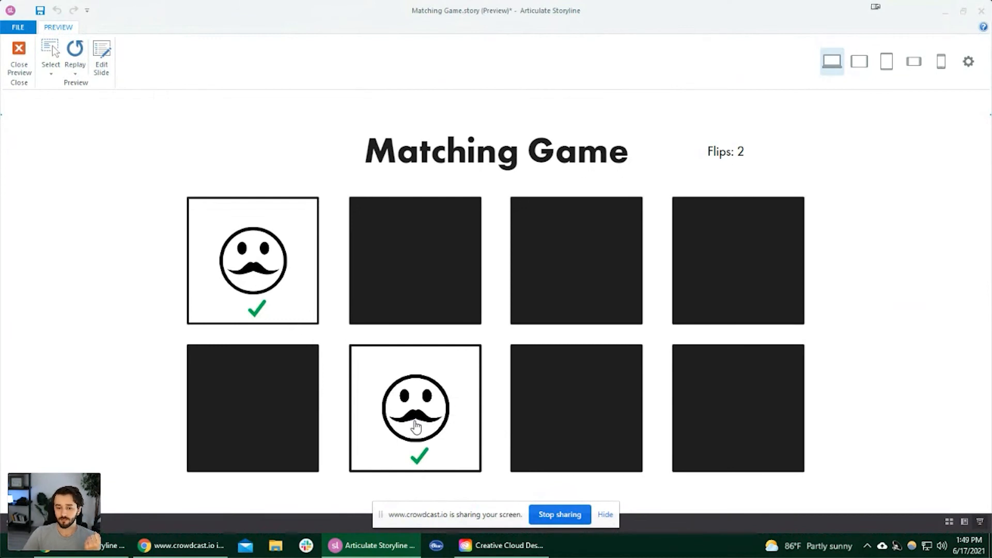
pyautogui.click(19, 58)
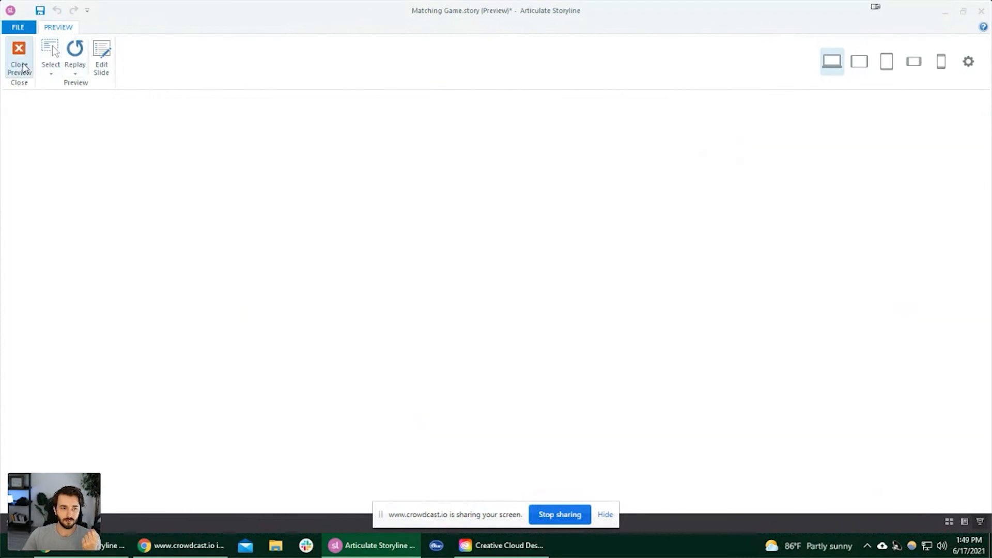
# Duplicate Mustache 1's trigger that changes Mustache 2 to success, and switch the copy's action to Adjust variable.
pyautogui.click(950, 280)
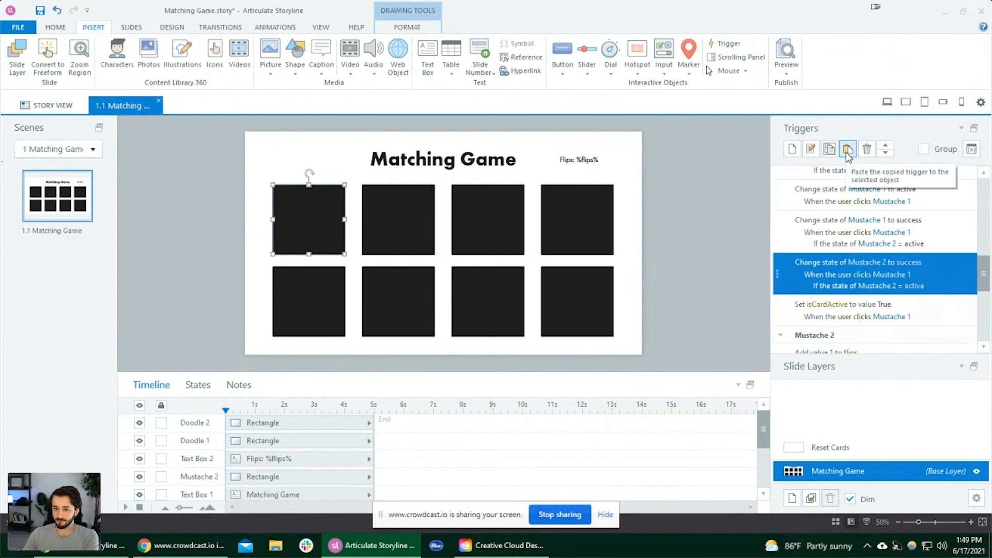
pyautogui.click(847, 150)
pyautogui.doubleClick(953, 330)
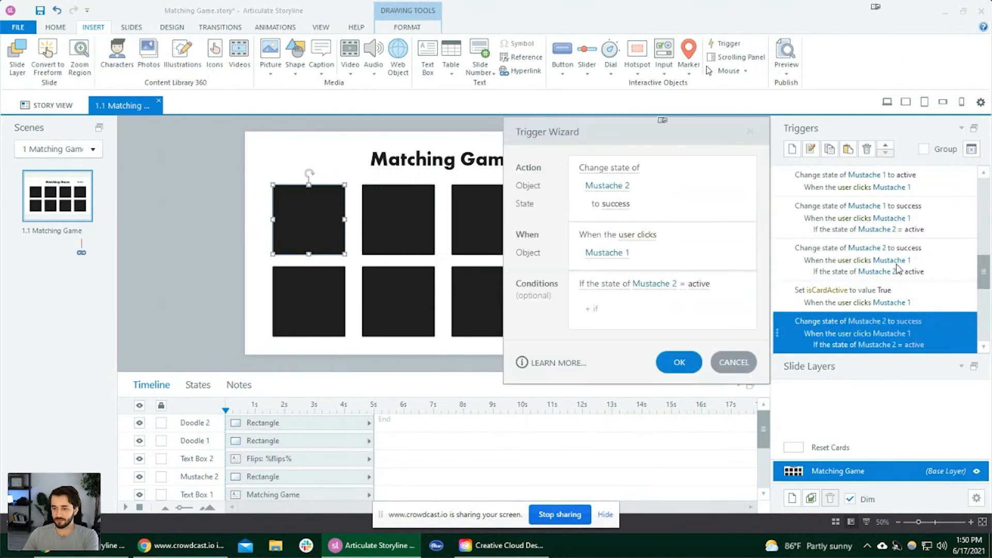
pyautogui.click(621, 175)
pyautogui.write('adju')
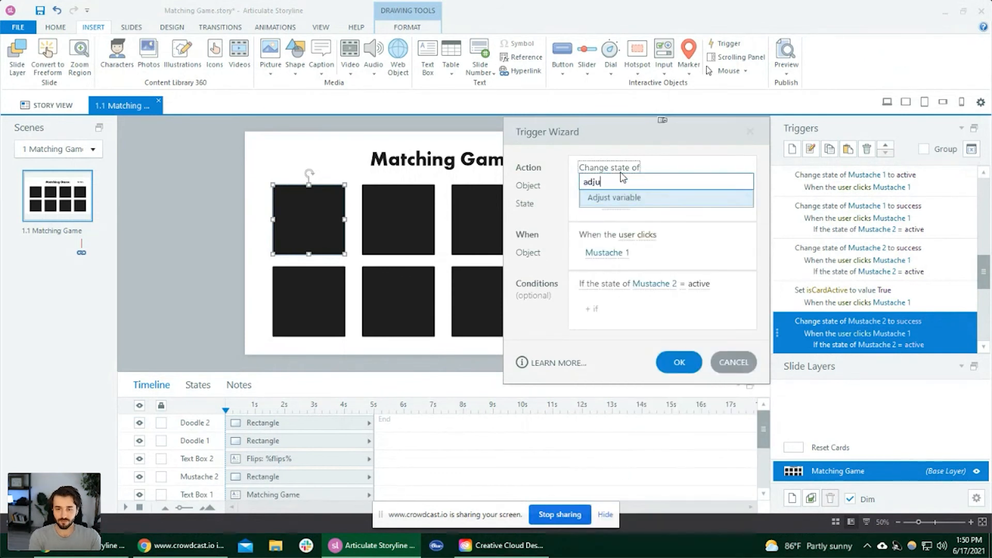
pyautogui.click(643, 198)
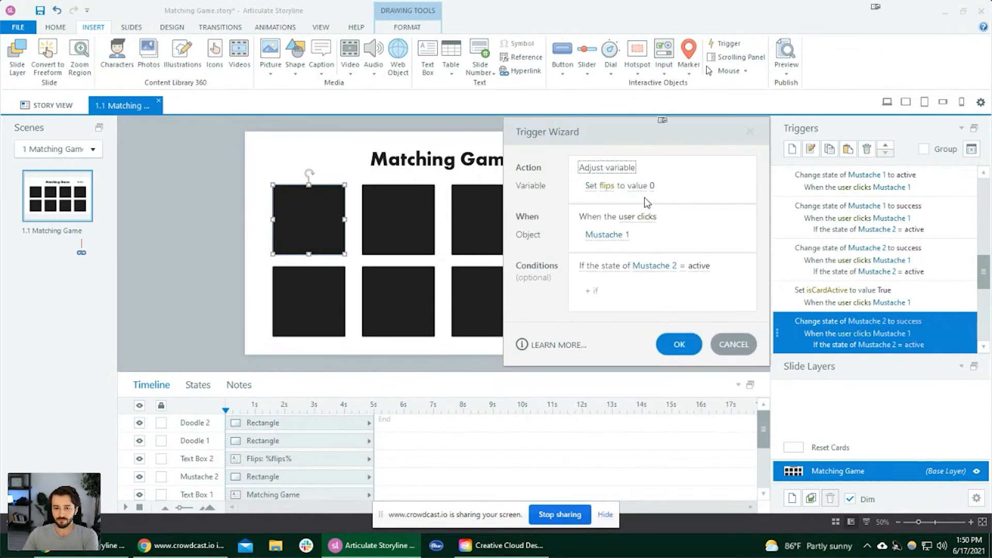
# Make the copied trigger set isCardActive to False under the existing Mustache 2 = active condition, and save it.
pyautogui.click(607, 186)
pyautogui.click(629, 276)
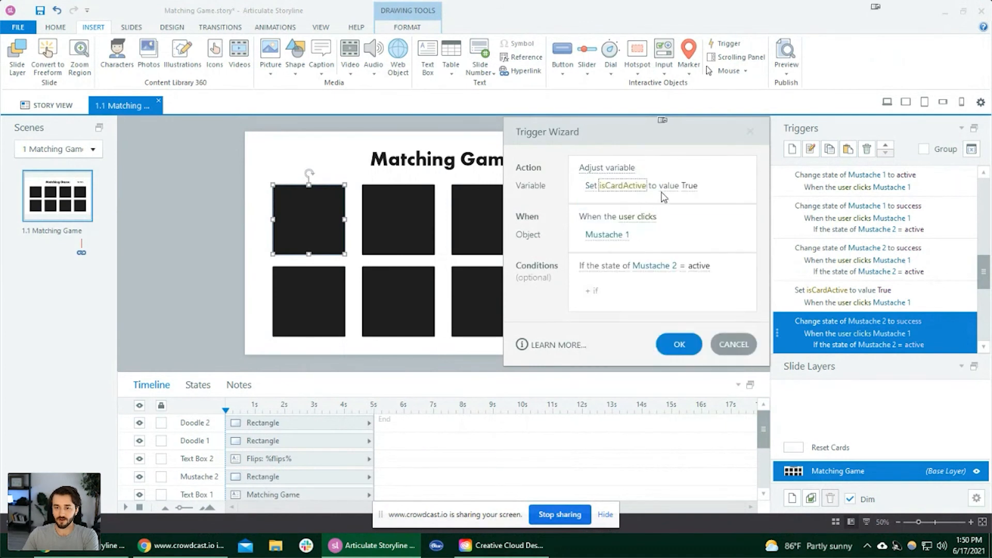
pyautogui.click(692, 186)
pyautogui.click(644, 231)
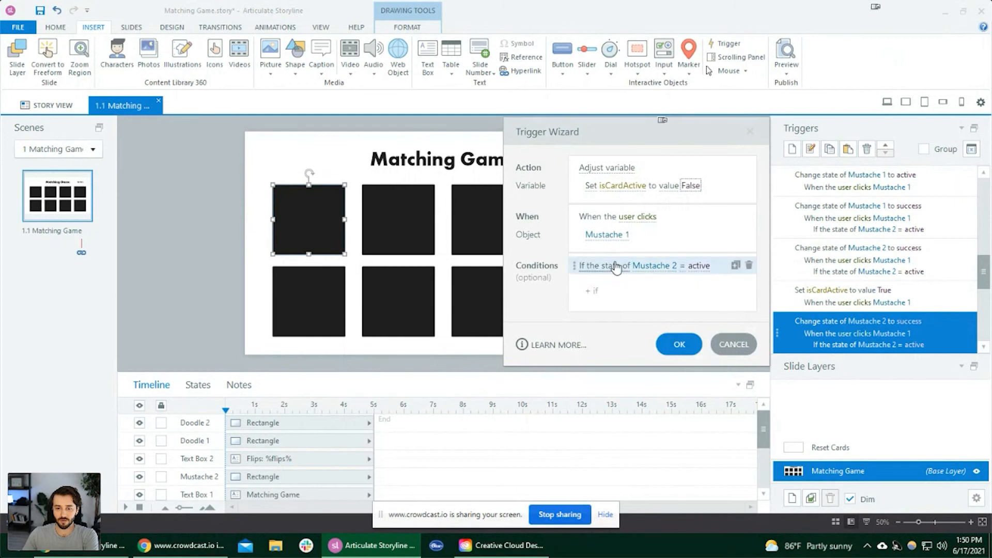
pyautogui.click(676, 344)
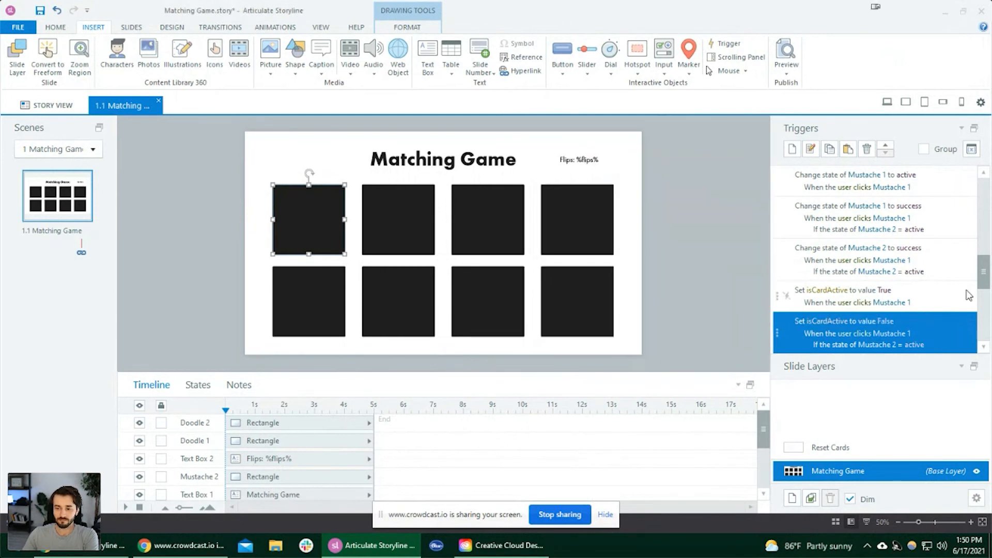
# Copy Mustache 1's trigger that sets isCardActive to False onto Mustache 2, and make its condition check Mustache 1's state.
pyautogui.moveTo(984, 285); pyautogui.dragTo(984, 290)
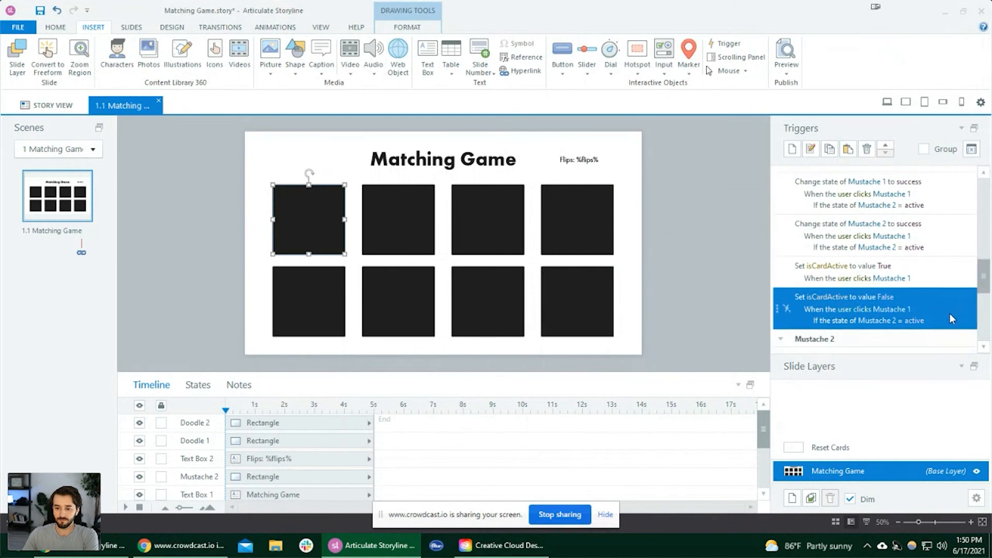
pyautogui.click(403, 306)
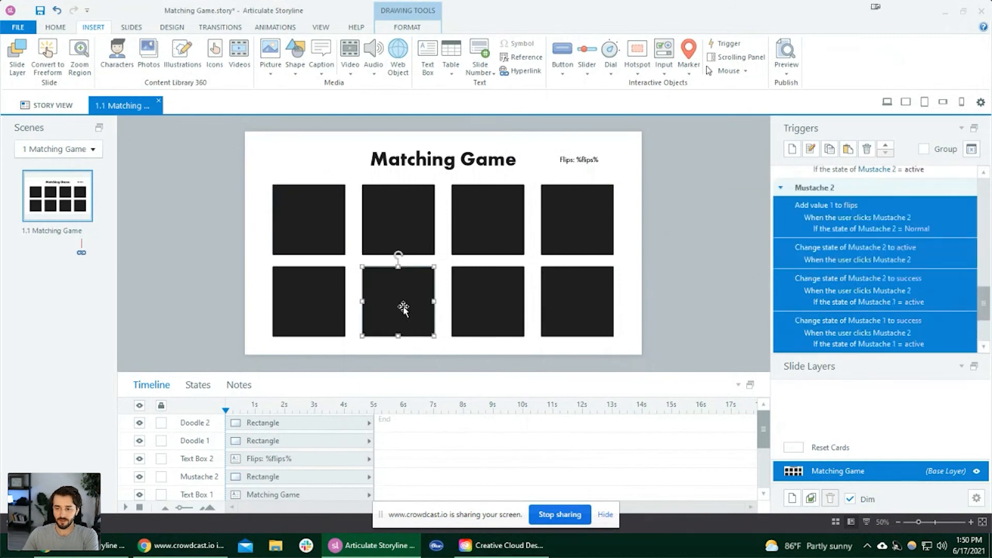
pyautogui.click(311, 213)
pyautogui.scroll(-3, 941, 316)
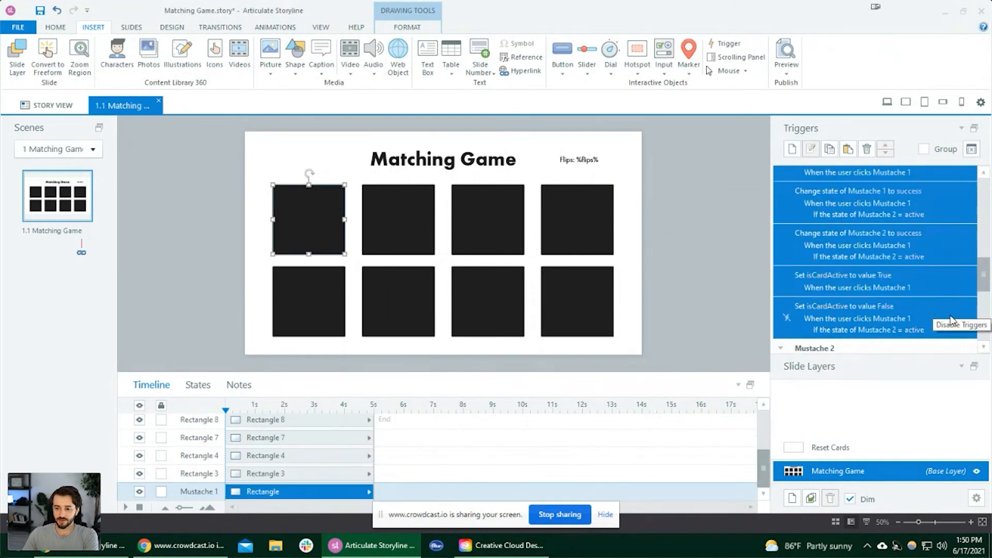
pyautogui.click(948, 317)
pyautogui.click(402, 297)
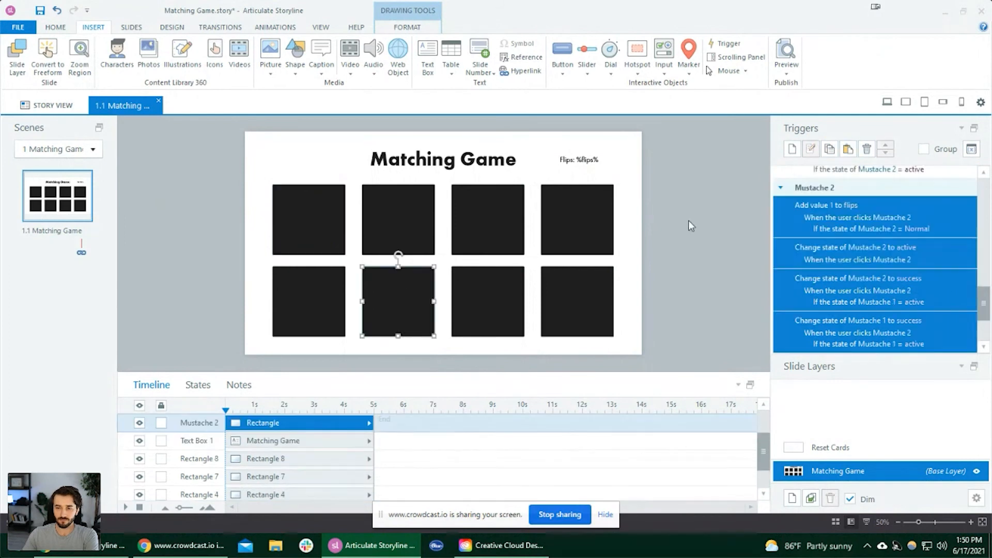
pyautogui.scroll(-3, 940, 268)
pyautogui.click(940, 327)
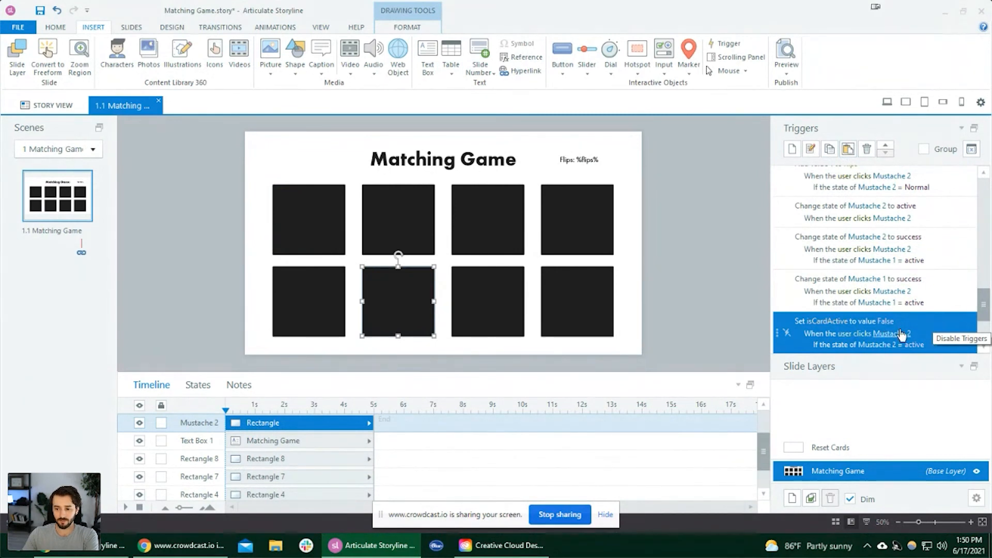
pyautogui.click(880, 344)
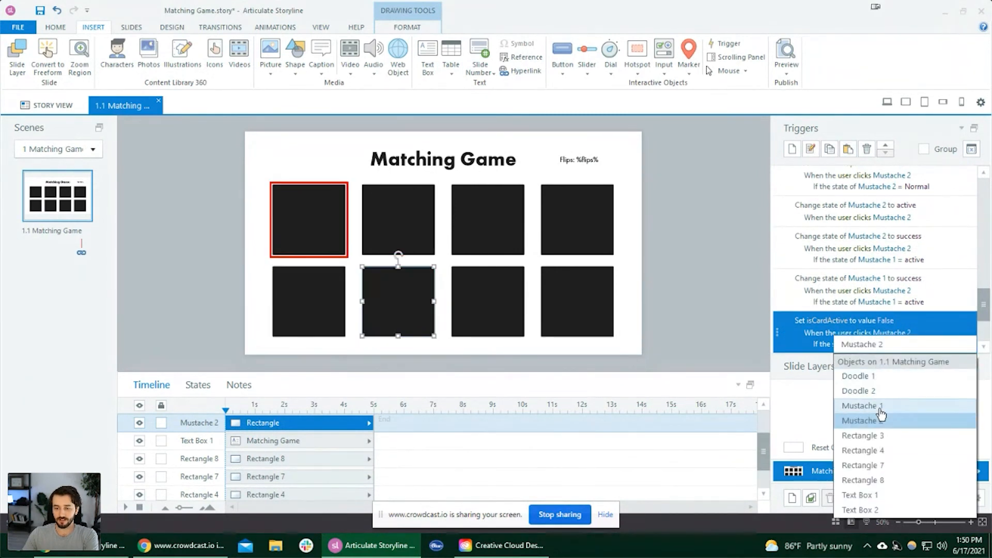
pyautogui.click(879, 407)
# Add a text box reading %isCardActive% above the Mustache 1 card, beside the slide title.
pyautogui.click(278, 157)
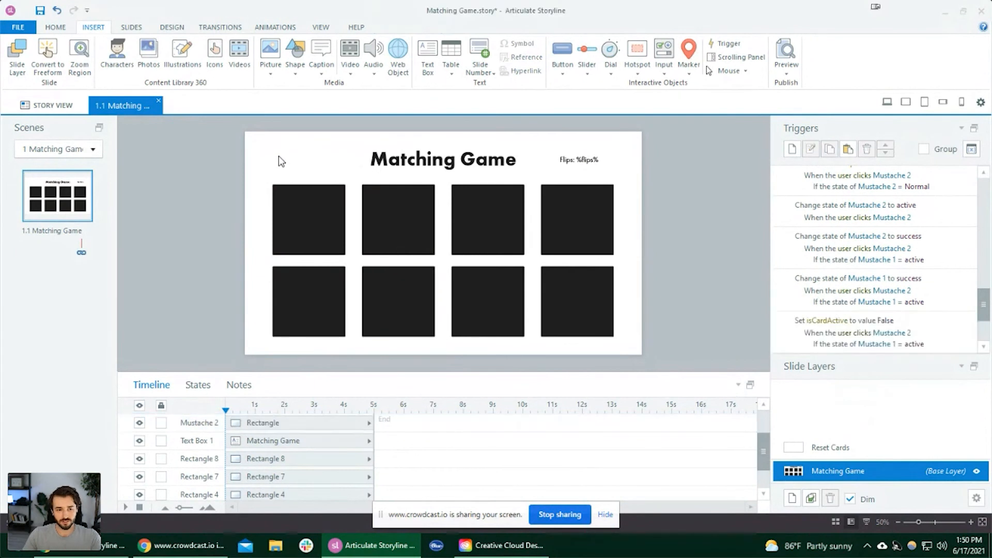
pyautogui.write('%')
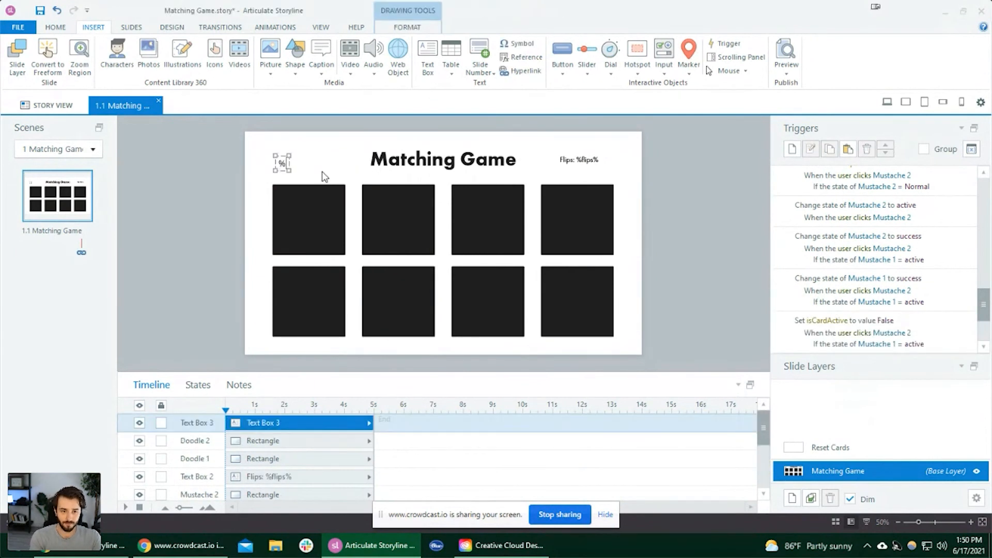
pyautogui.write('isCardActive%')
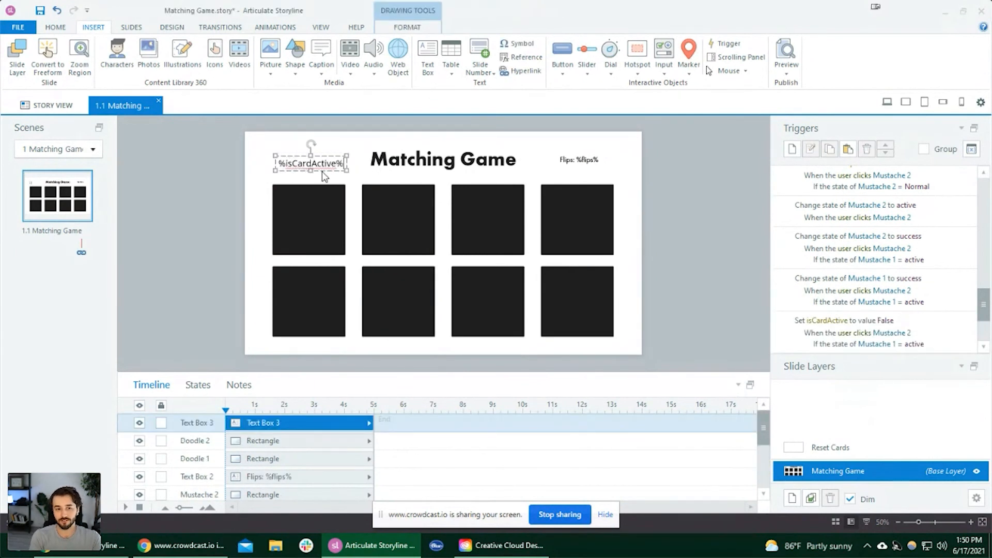
pyautogui.moveTo(326, 171); pyautogui.dragTo(320, 171)
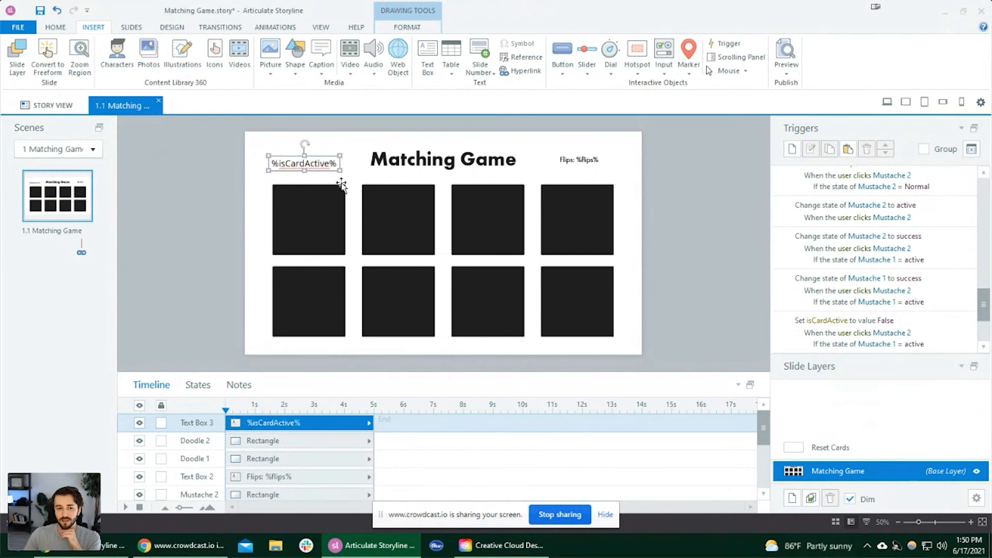
# Preview the game, flip Mustache 1 and Mustache 2 while checking the displayed isCardActive value, and close the preview.
pyautogui.click(887, 102)
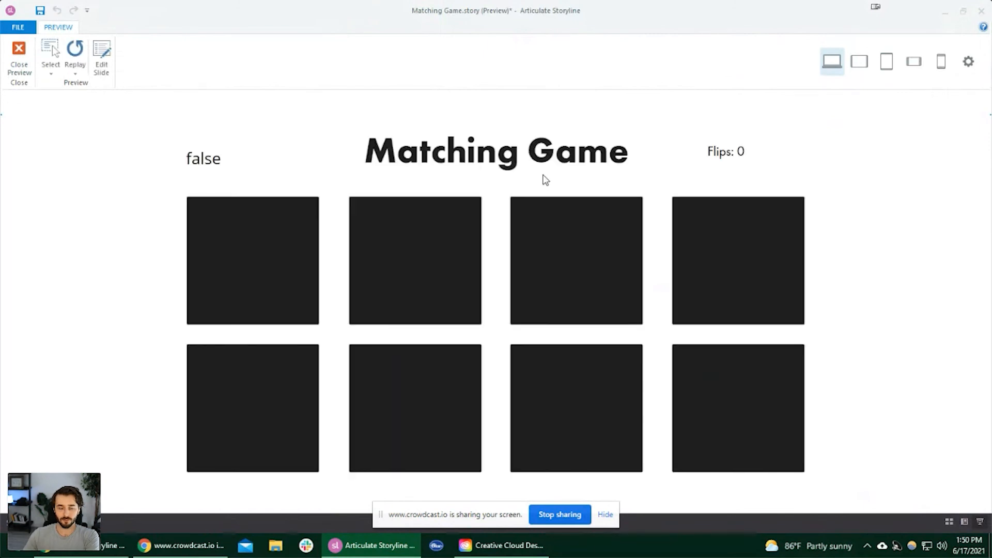
pyautogui.click(241, 254)
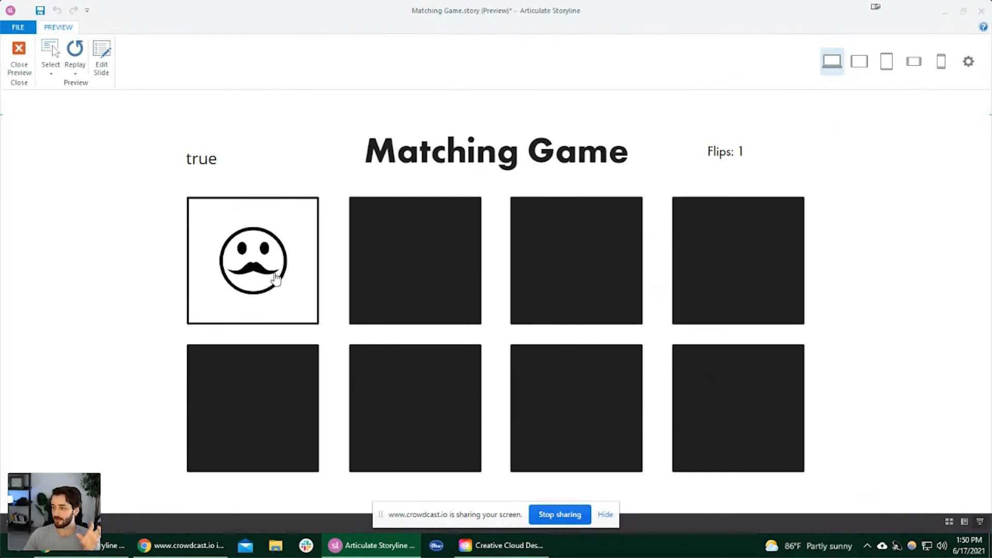
pyautogui.click(406, 405)
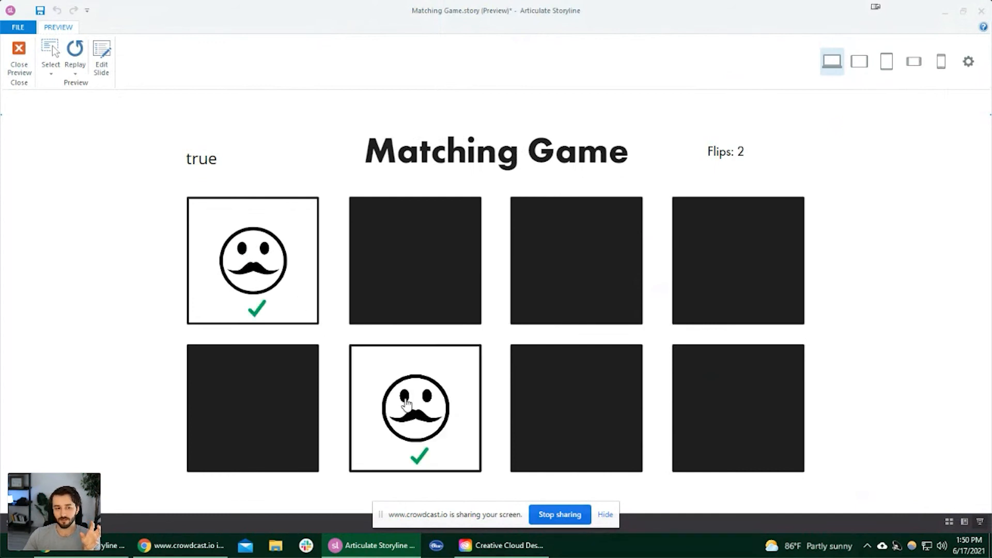
pyautogui.click(20, 51)
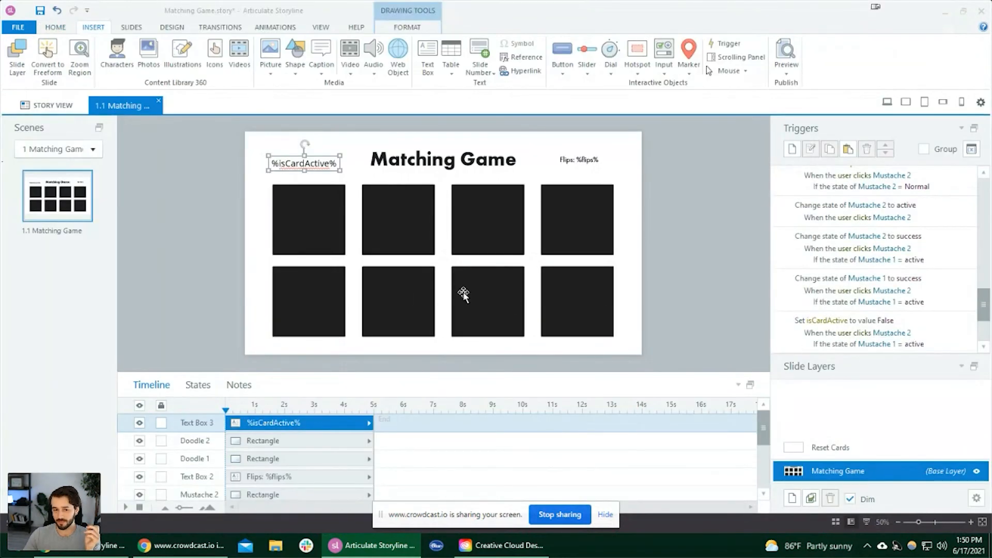
# Move Mustache 2's trigger that sets isCardActive to False above its two change-to-success triggers.
pyautogui.click(401, 293)
pyautogui.scroll(-1, 958, 311)
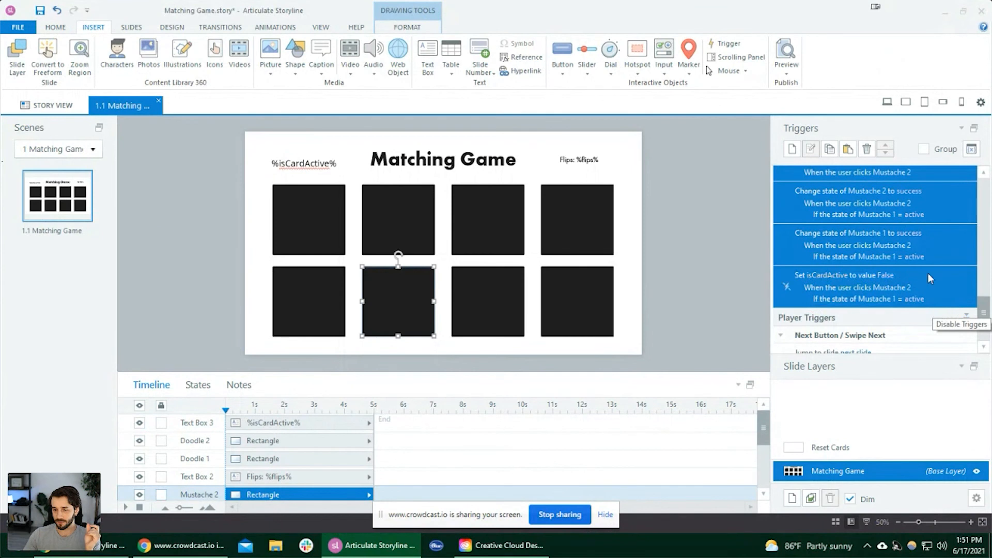
pyautogui.click(944, 272)
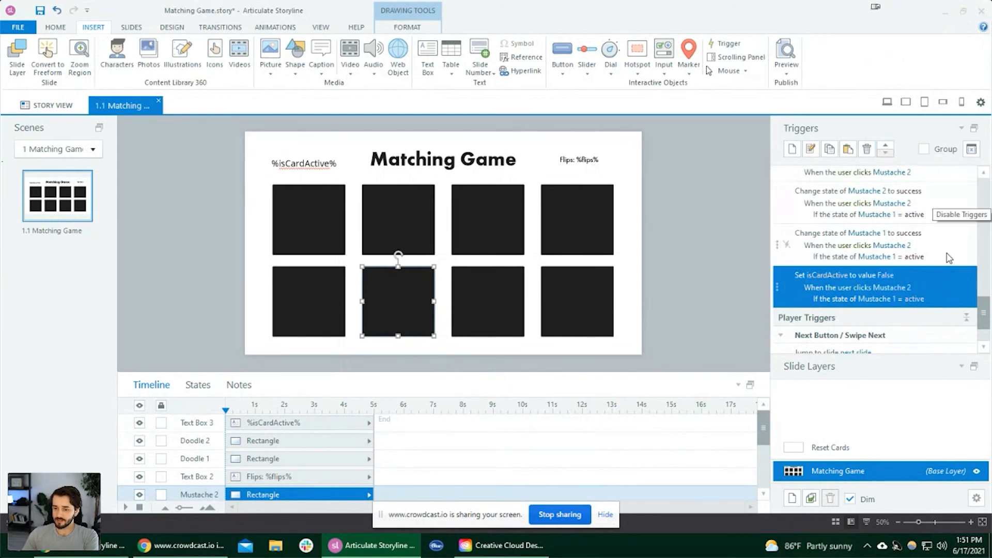
pyautogui.click(885, 145)
pyautogui.click(885, 145)
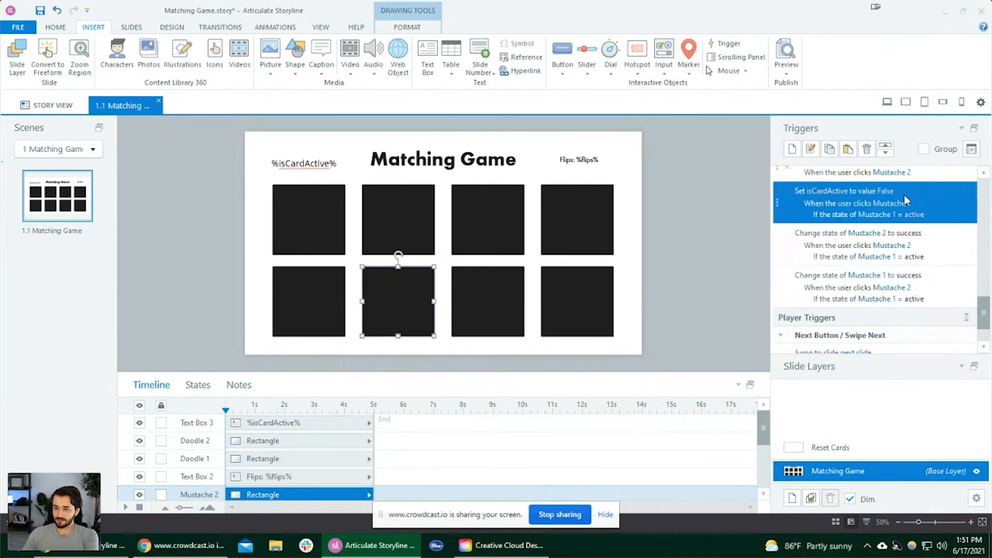
# Move Mustache 1's trigger that sets isCardActive to True directly below its trigger that adds 1 to flips.
pyautogui.click(303, 222)
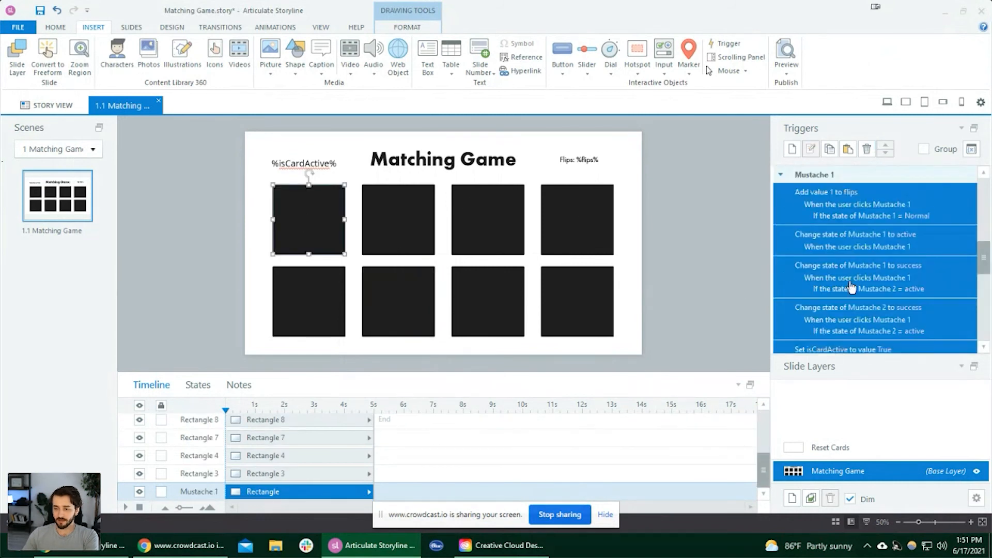
pyautogui.scroll(-2, 858, 289)
pyautogui.click(943, 312)
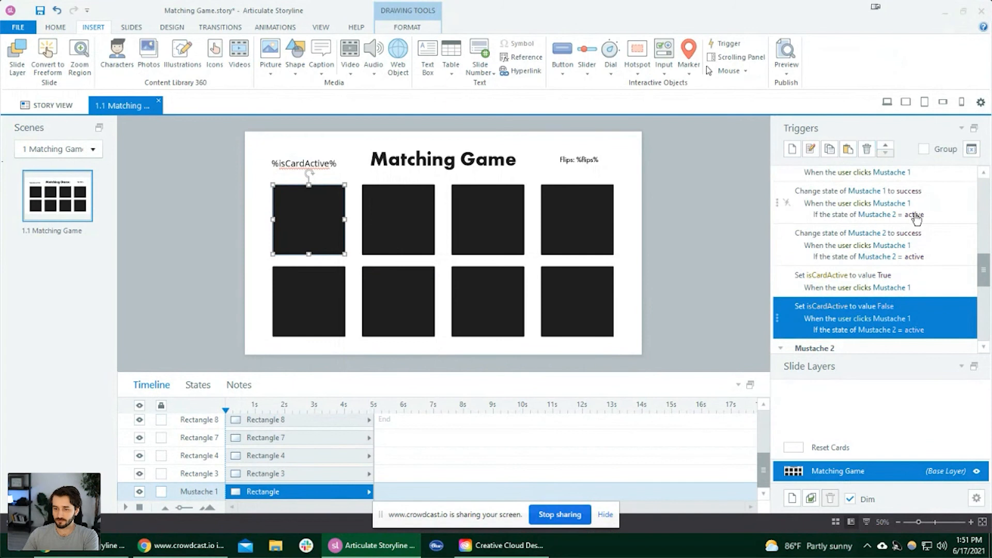
pyautogui.click(943, 284)
pyautogui.scroll(2, 945, 287)
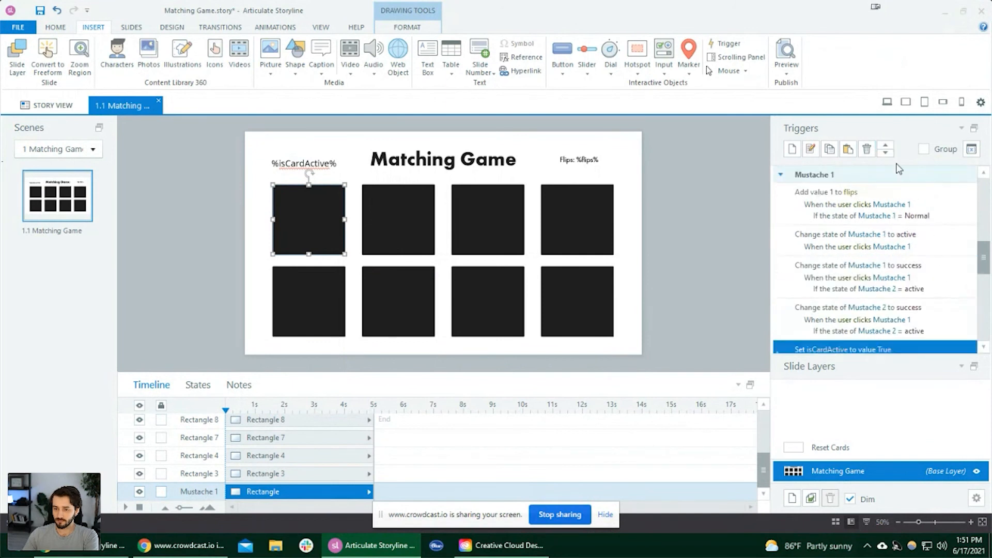
pyautogui.click(885, 145)
pyautogui.click(884, 145)
pyautogui.click(884, 146)
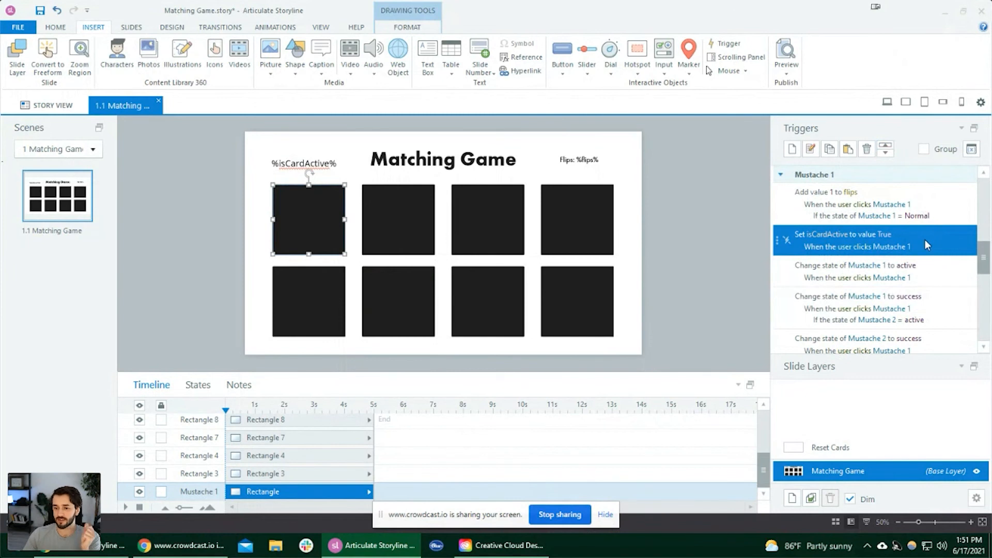
# Move Mustache 1's trigger that sets isCardActive to False directly below the one that sets it to True.
pyautogui.scroll(-3, 929, 273)
pyautogui.click(937, 306)
pyautogui.click(885, 148)
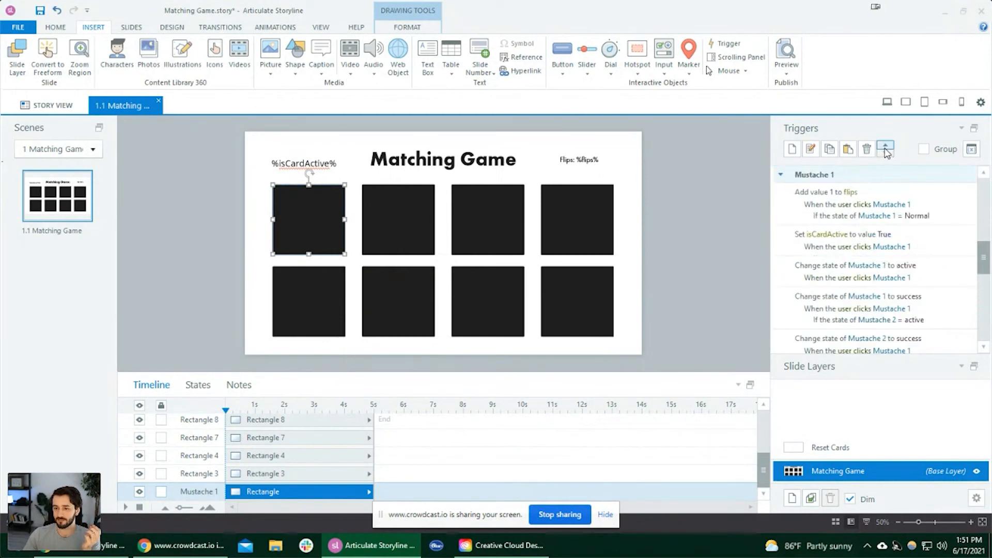
pyautogui.click(885, 148)
pyautogui.click(884, 149)
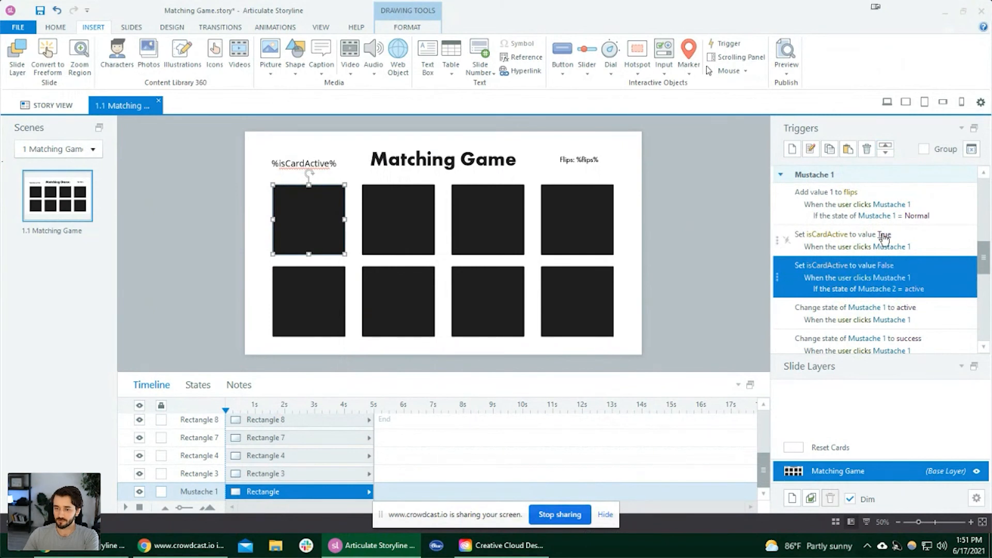
# Retest the mustache pair in preview with the reordered triggers, check the isCardActive value, and leave the preview.
pyautogui.click(886, 101)
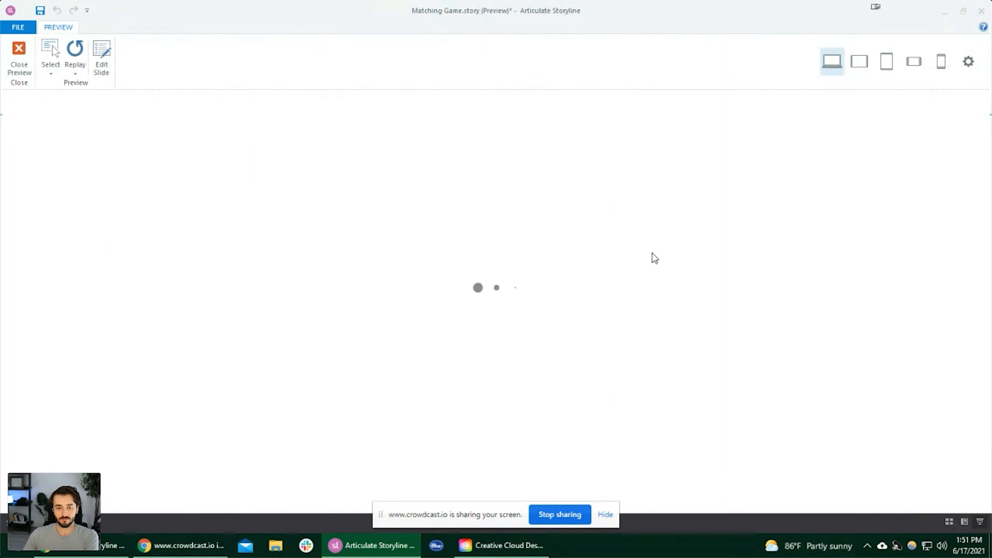
pyautogui.click(271, 260)
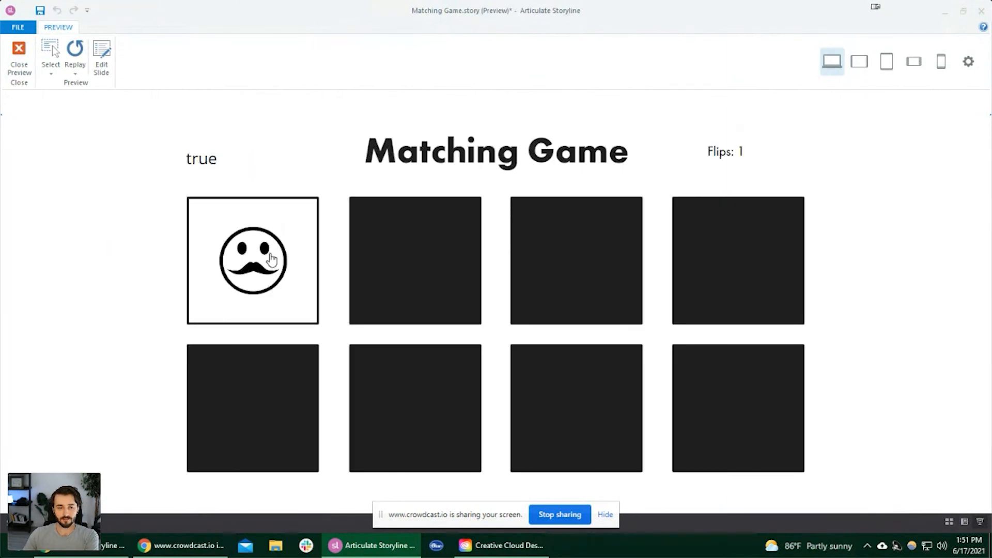
pyautogui.click(434, 421)
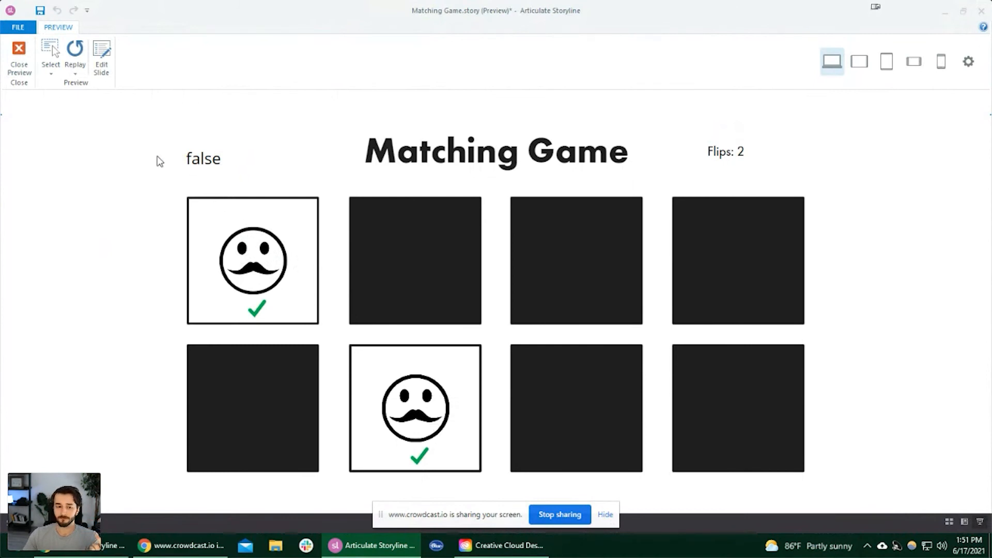
pyautogui.click(21, 79)
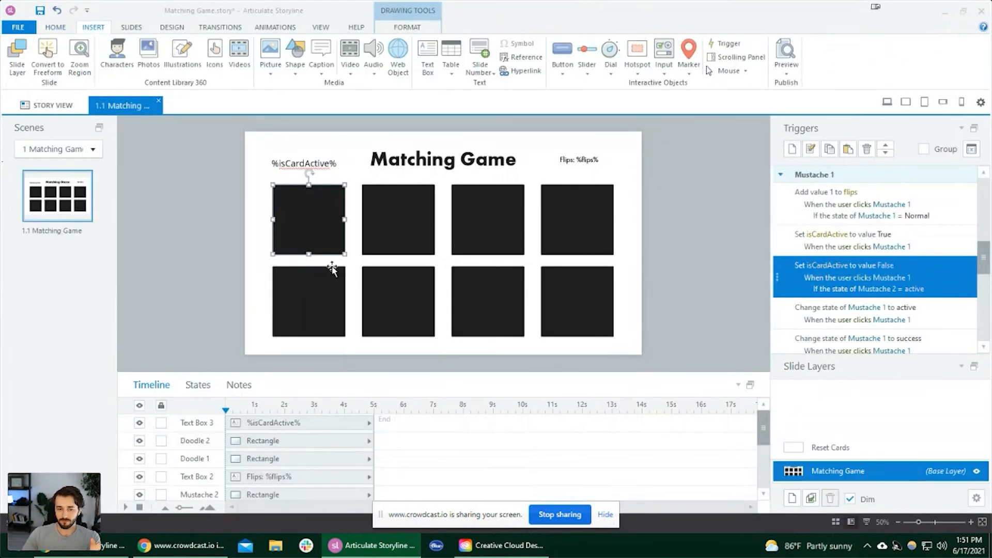
# Copy Mustache 1's trigger that sets isCardActive to True onto Mustache 2, placing it directly above the one that sets it to False.
pyautogui.click(331, 275)
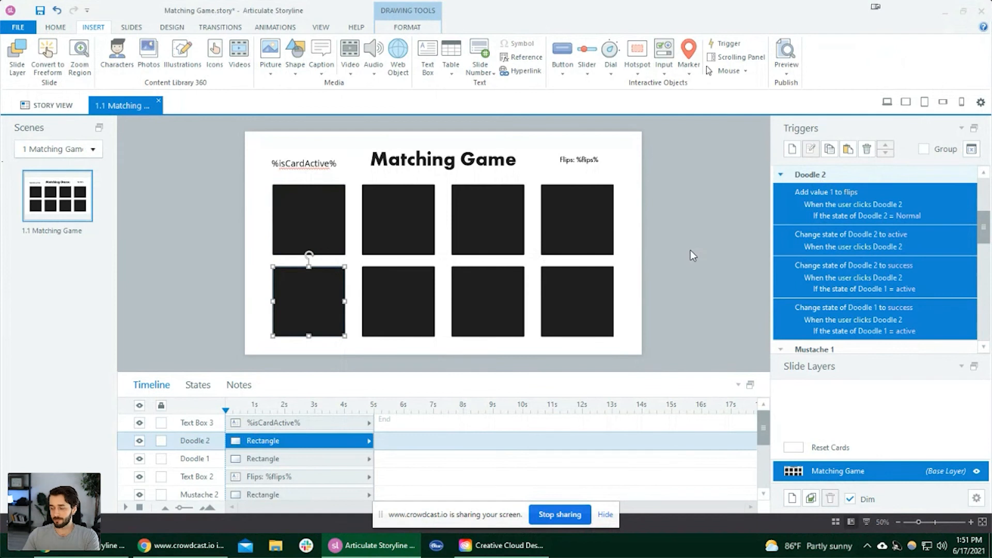
pyautogui.click(312, 222)
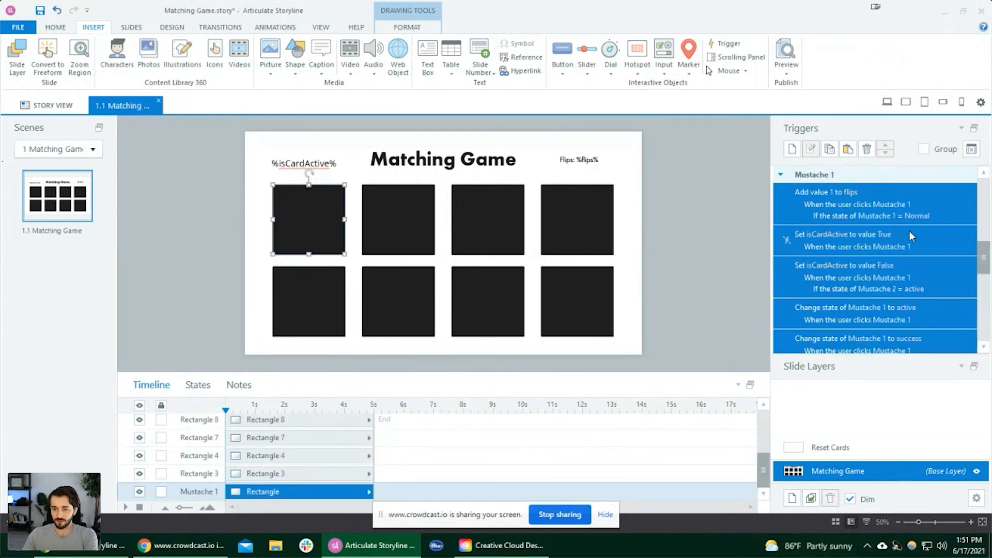
pyautogui.click(939, 245)
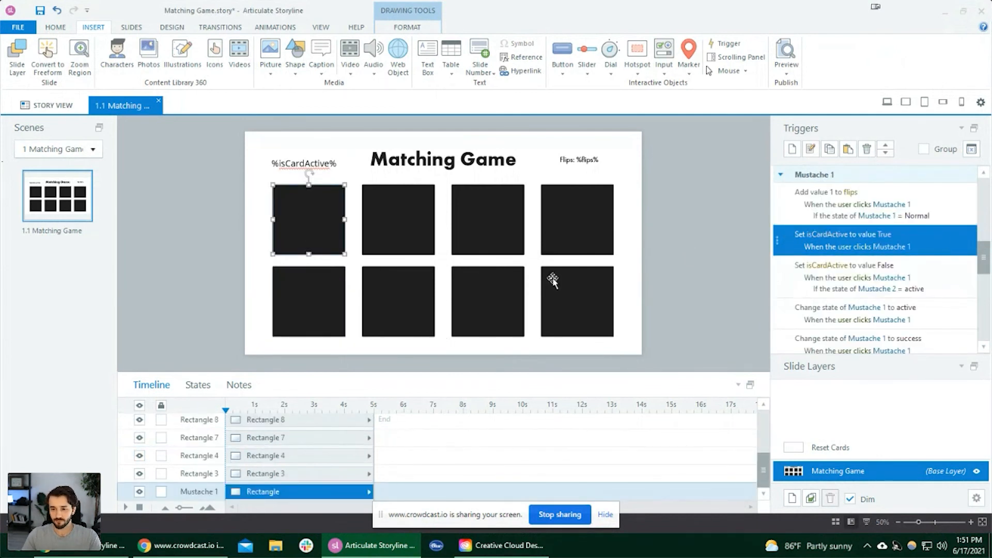
pyautogui.click(378, 320)
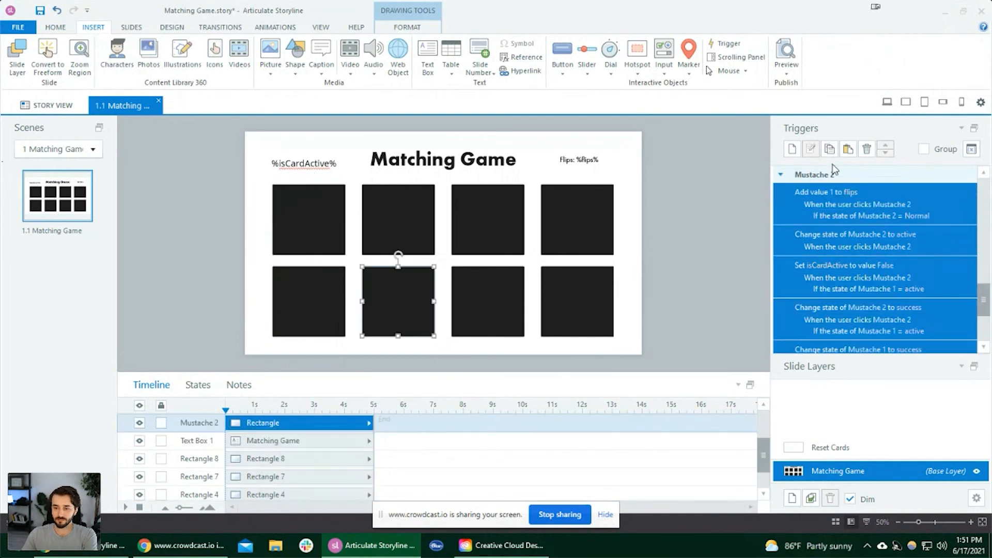
pyautogui.click(848, 149)
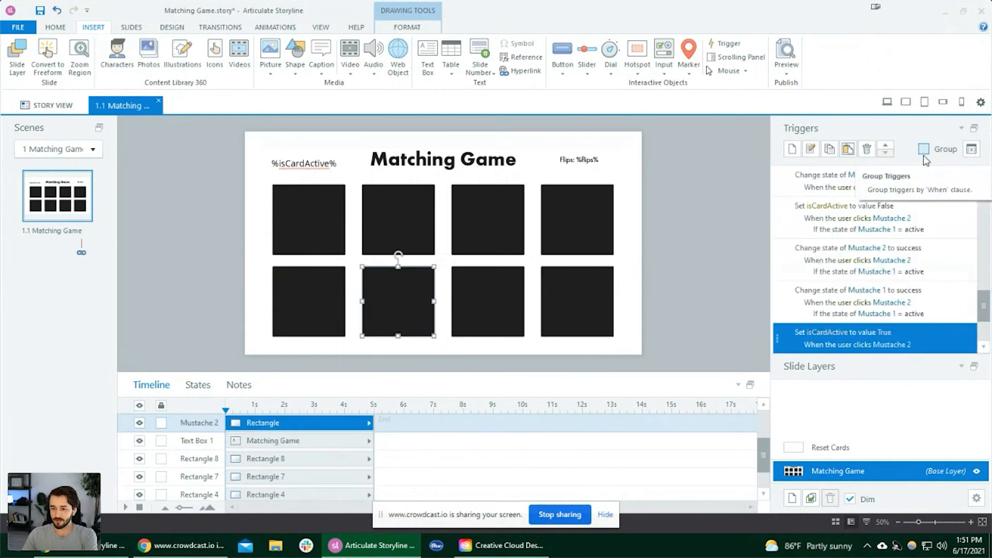
pyautogui.tripleClick(885, 147)
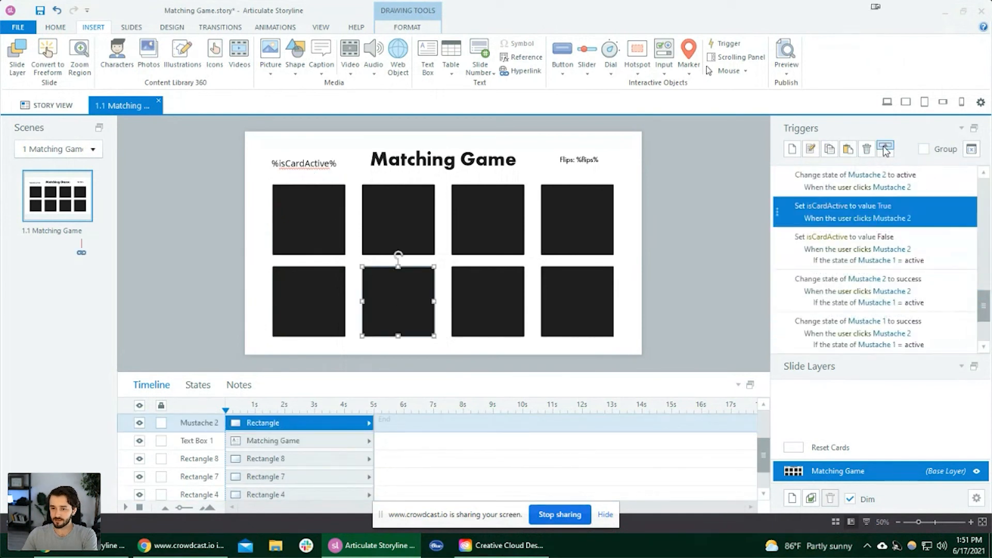
pyautogui.scroll(2, 906, 207)
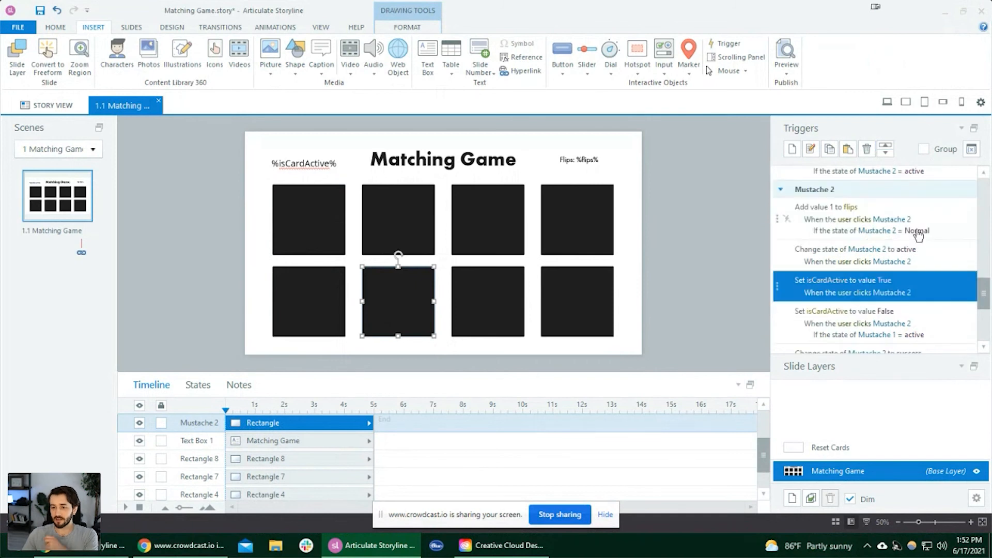
# Copy Mustache 2's trigger that sets isCardActive to True onto Doodle 2, directly below its trigger that adds 1 to flips.
pyautogui.click(323, 226)
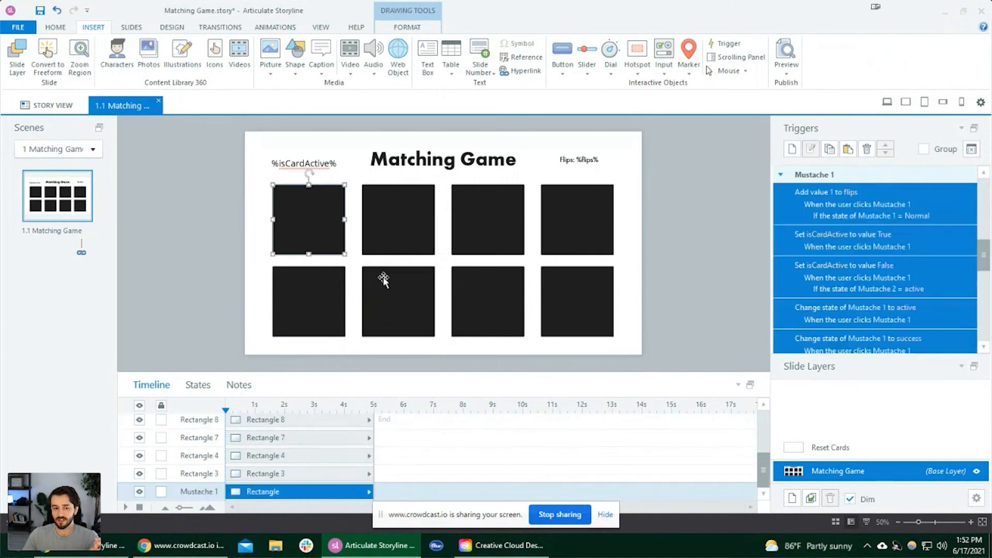
pyautogui.click(383, 277)
pyautogui.click(943, 240)
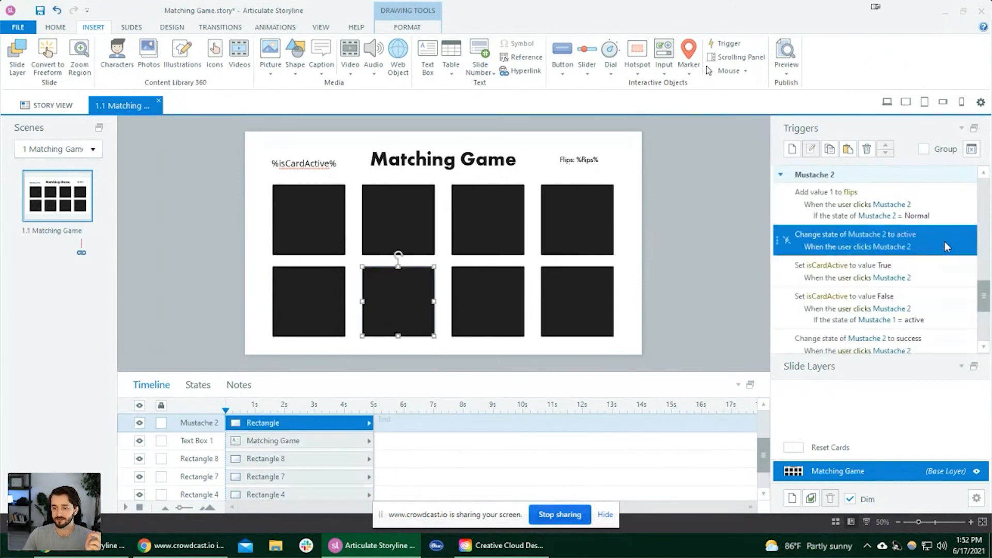
pyautogui.click(932, 269)
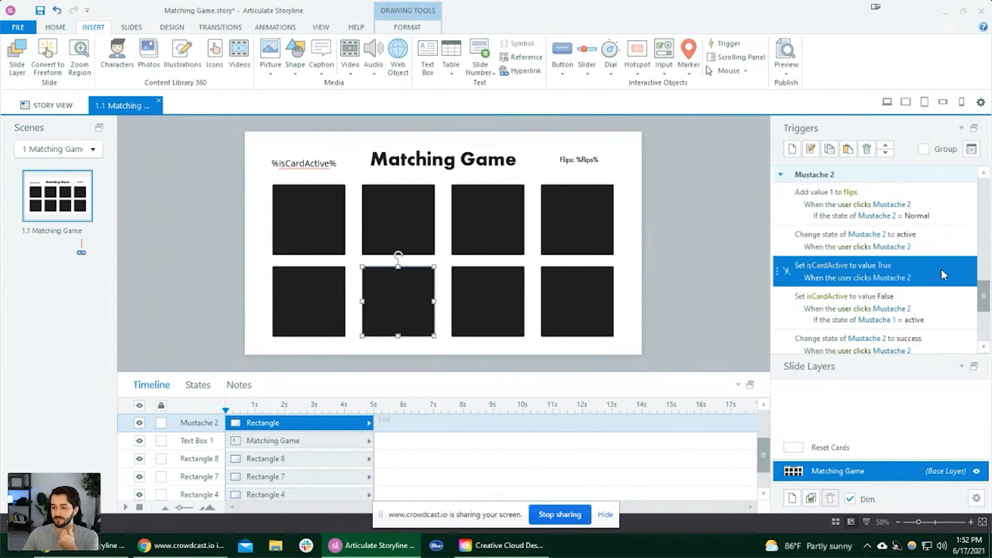
pyautogui.click(938, 307)
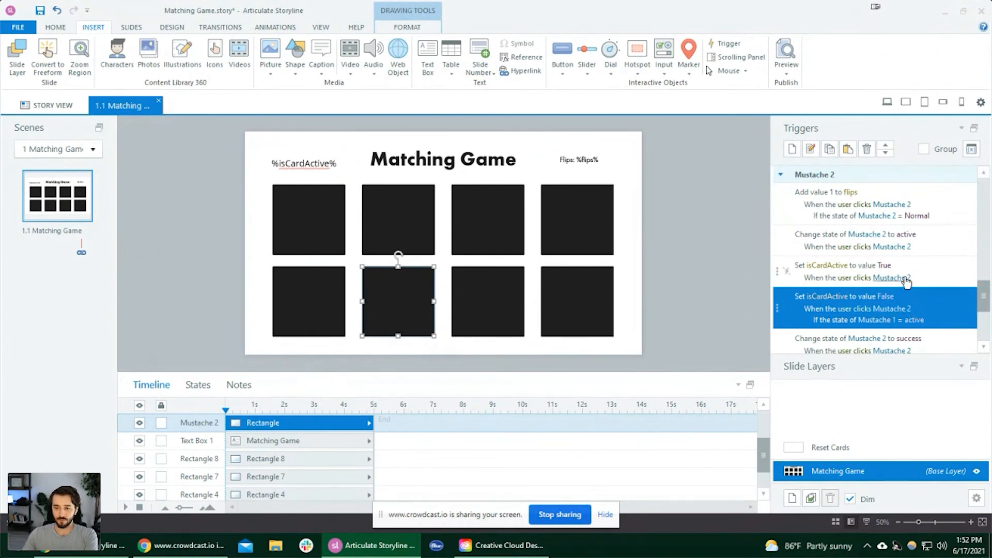
pyautogui.click(922, 267)
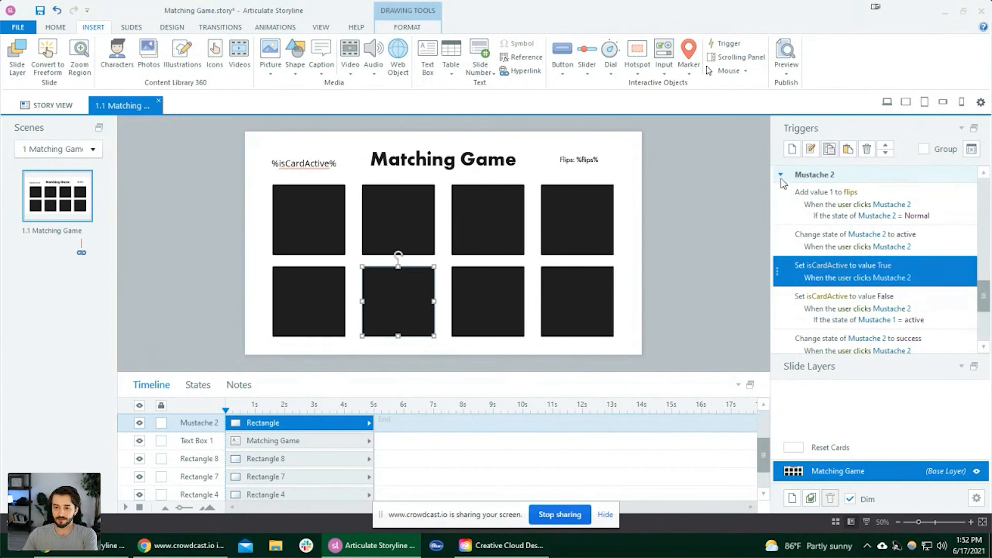
pyautogui.click(314, 309)
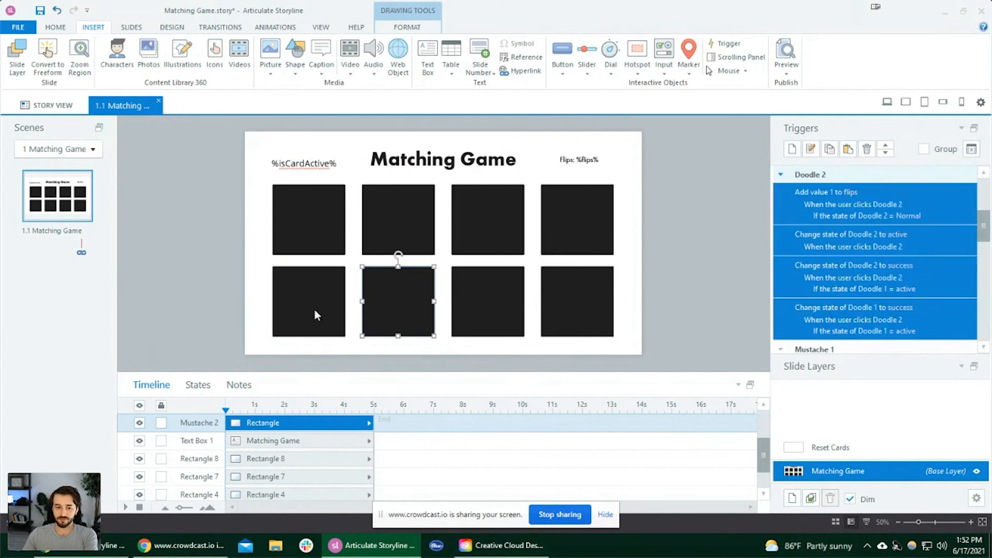
pyautogui.click(847, 150)
pyautogui.click(885, 150)
pyautogui.click(885, 150)
pyautogui.click(885, 150)
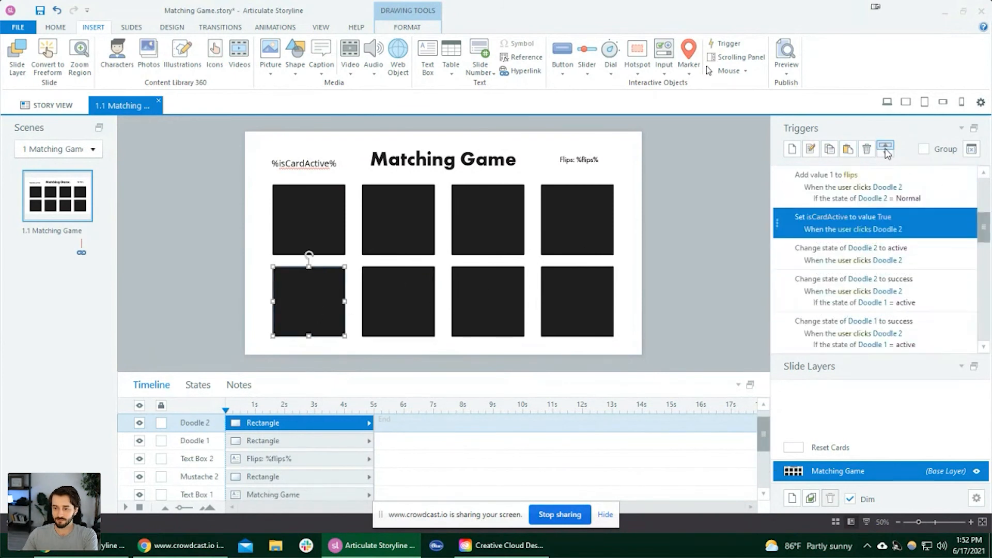
# Paste the same isCardActive True trigger onto Doodle 1, directly below its trigger that adds 1 to flips.
pyautogui.click(411, 219)
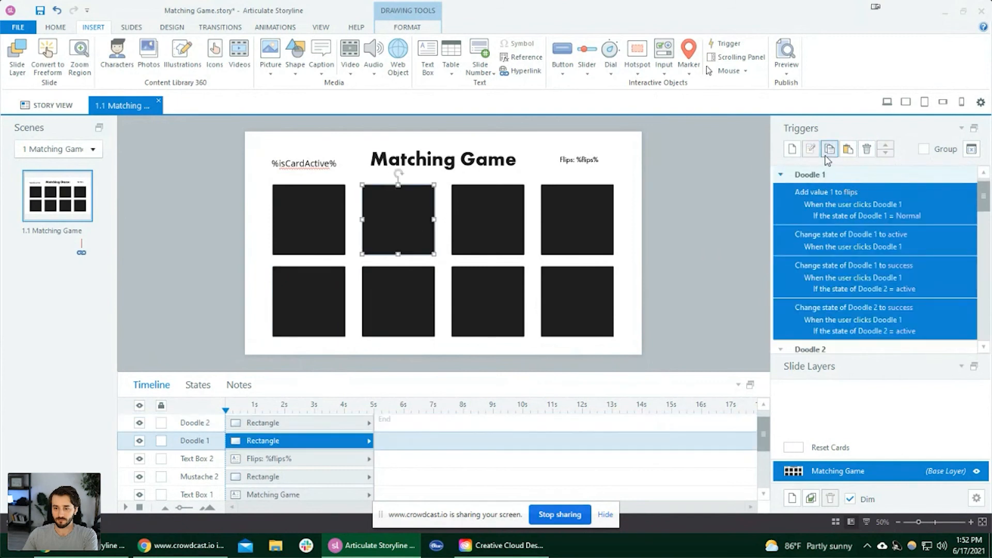
pyautogui.click(847, 150)
pyautogui.click(885, 146)
pyautogui.click(885, 146)
pyautogui.click(885, 146)
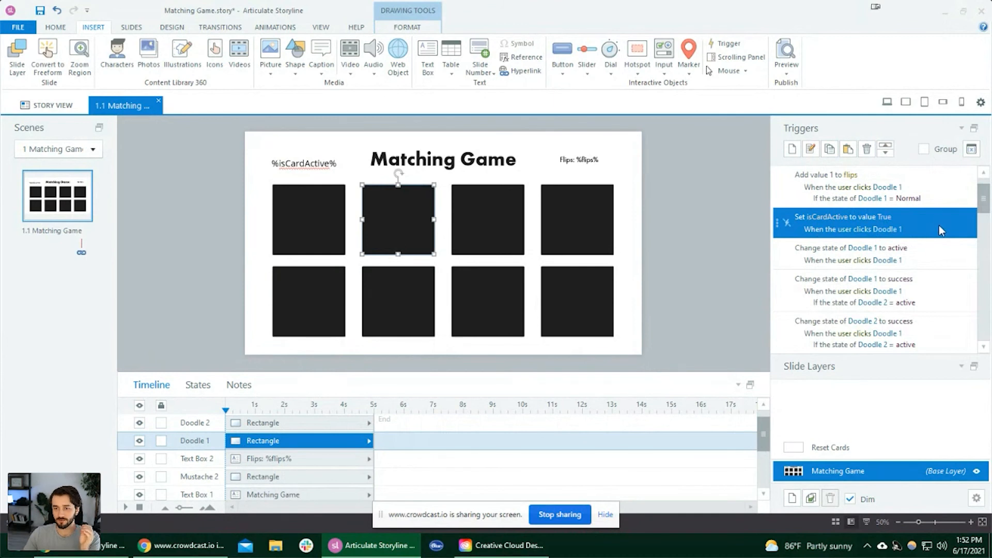
# Copy Mustache 1's isCardActive False trigger onto Doodle 1 below its True trigger, and set the condition's object to Doodle 2.
pyautogui.click(332, 235)
pyautogui.scroll(-3, 940, 279)
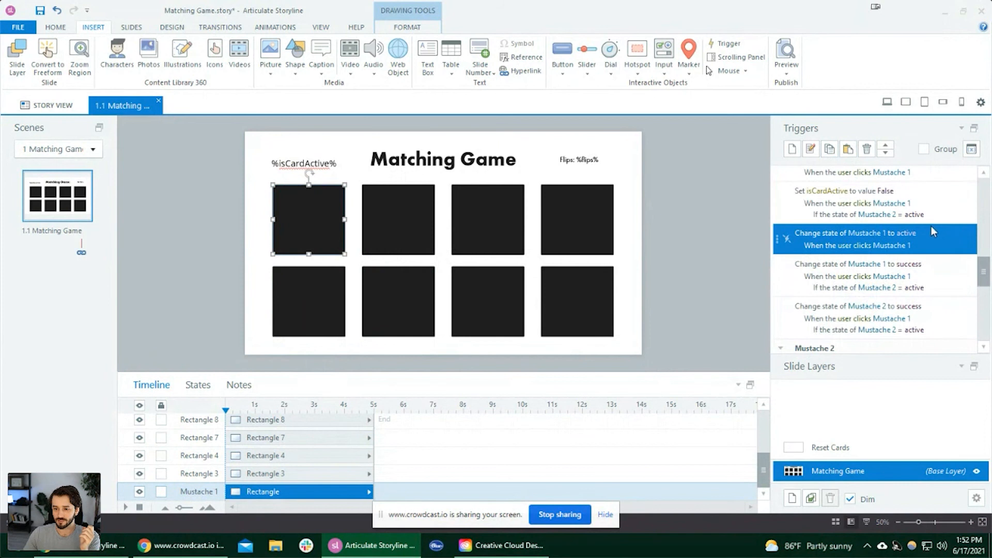
pyautogui.click(953, 205)
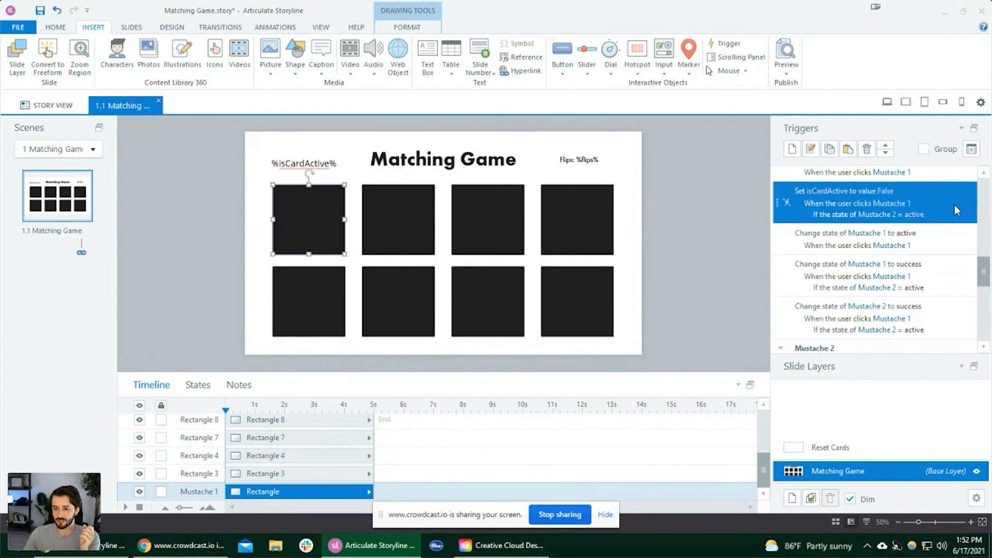
pyautogui.click(829, 150)
pyautogui.click(403, 233)
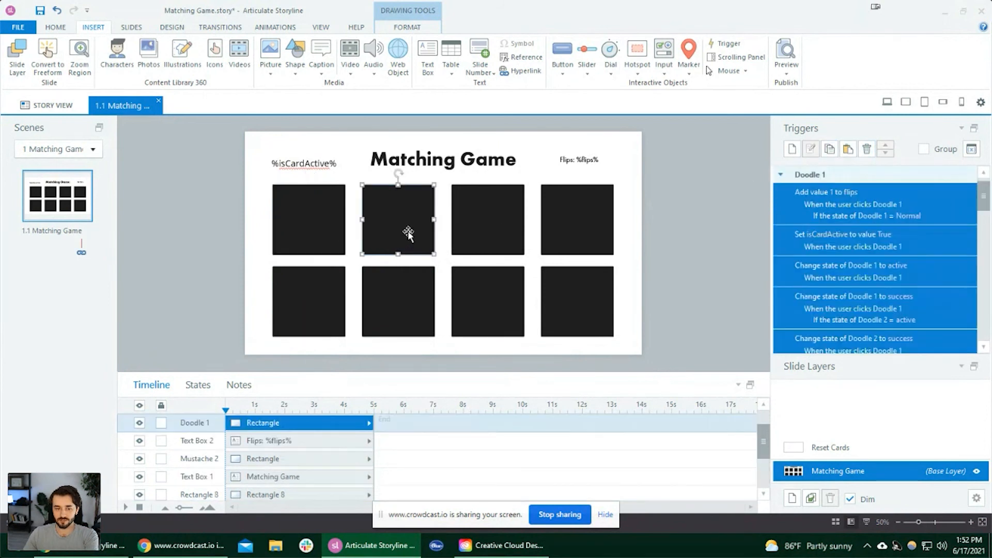
pyautogui.click(848, 150)
pyautogui.click(885, 145)
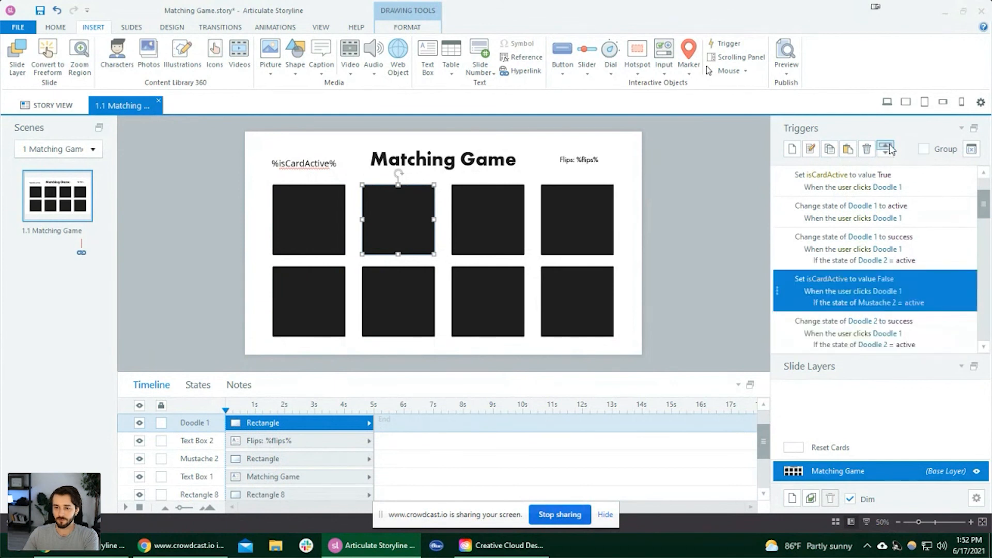
pyautogui.click(885, 145)
pyautogui.click(885, 146)
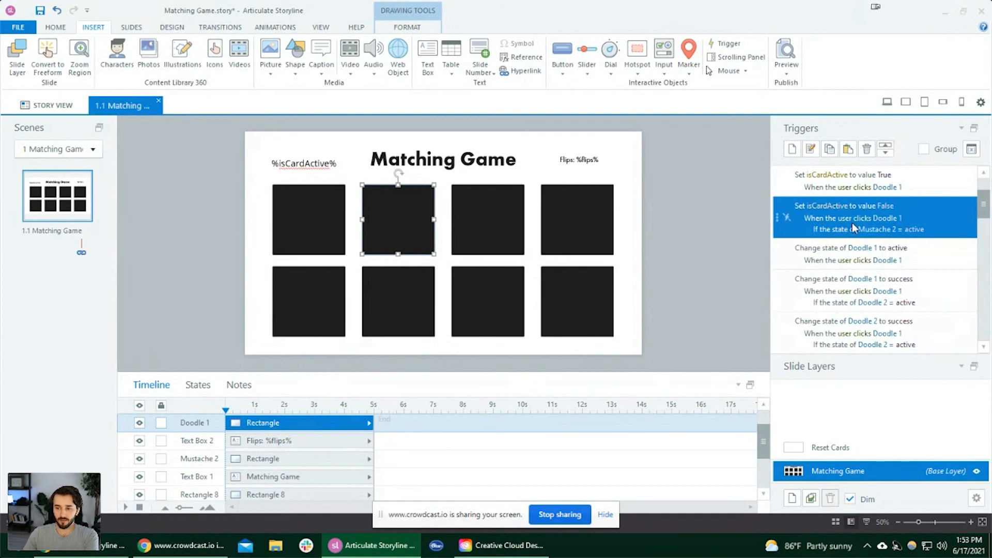
pyautogui.click(888, 229)
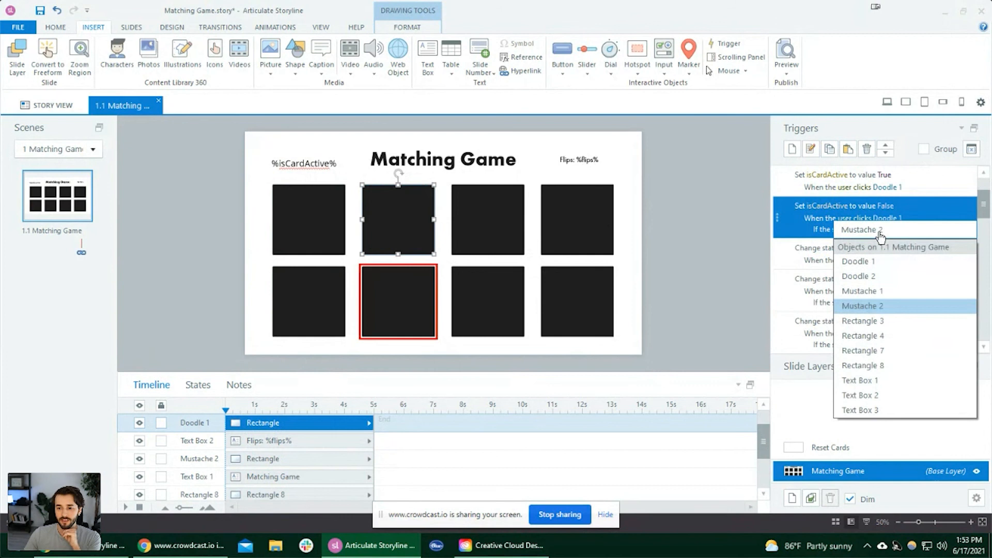
pyautogui.click(884, 276)
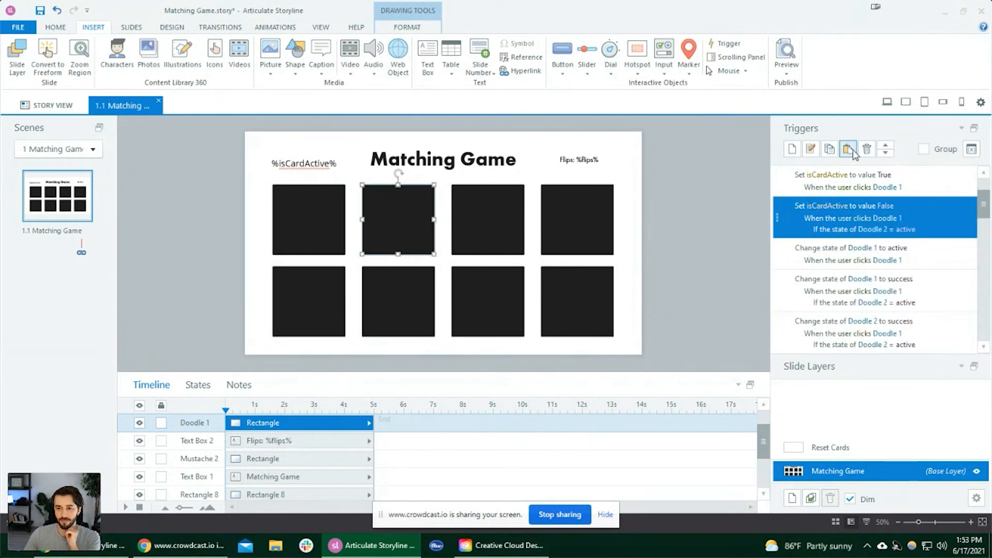
# Copy Doodle 1's isCardActive False trigger onto Doodle 2 below its True trigger, and set the condition's object to Doodle 1.
pyautogui.click(829, 149)
pyautogui.click(316, 318)
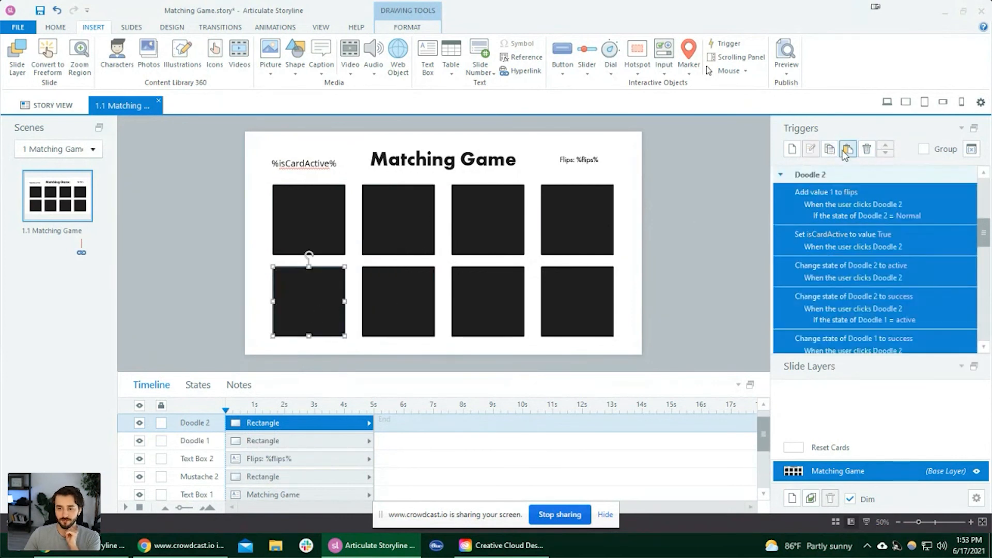
pyautogui.click(846, 149)
pyautogui.click(886, 146)
pyautogui.click(887, 146)
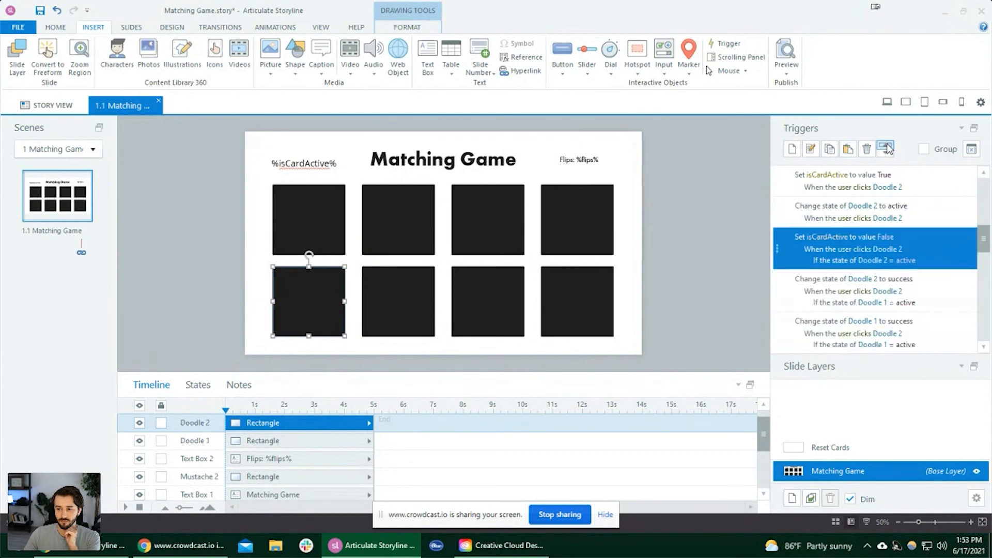
pyautogui.click(886, 148)
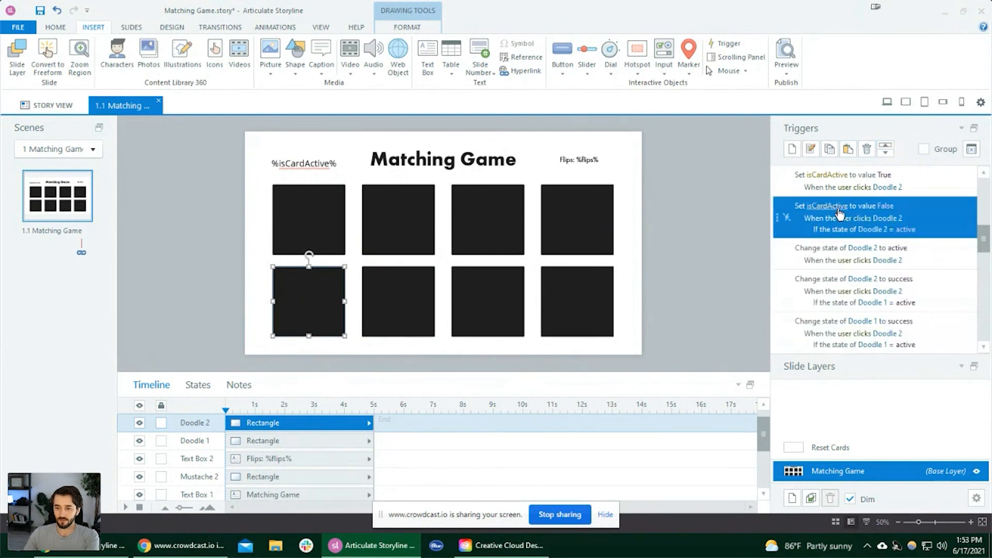
pyautogui.click(876, 230)
pyautogui.click(888, 262)
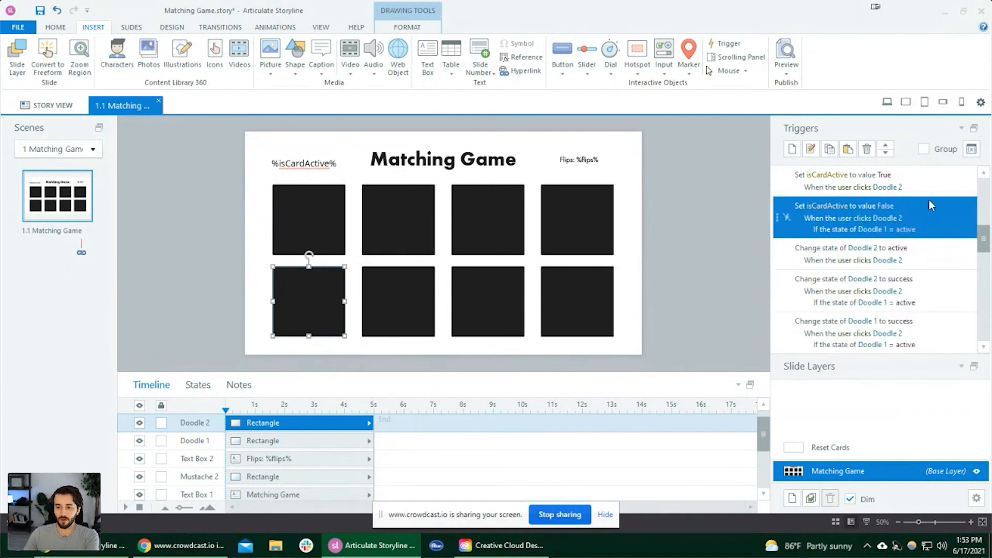
# Preview the slide, flip the doodle pair and the mustache pair to check the isCardActive value, and leave the preview.
pyautogui.click(887, 103)
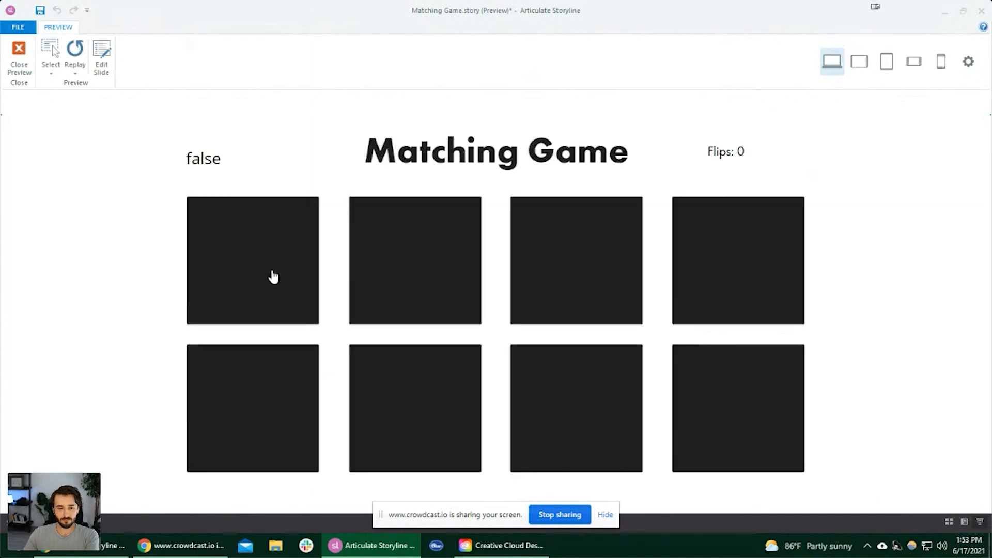
pyautogui.click(392, 277)
pyautogui.click(285, 394)
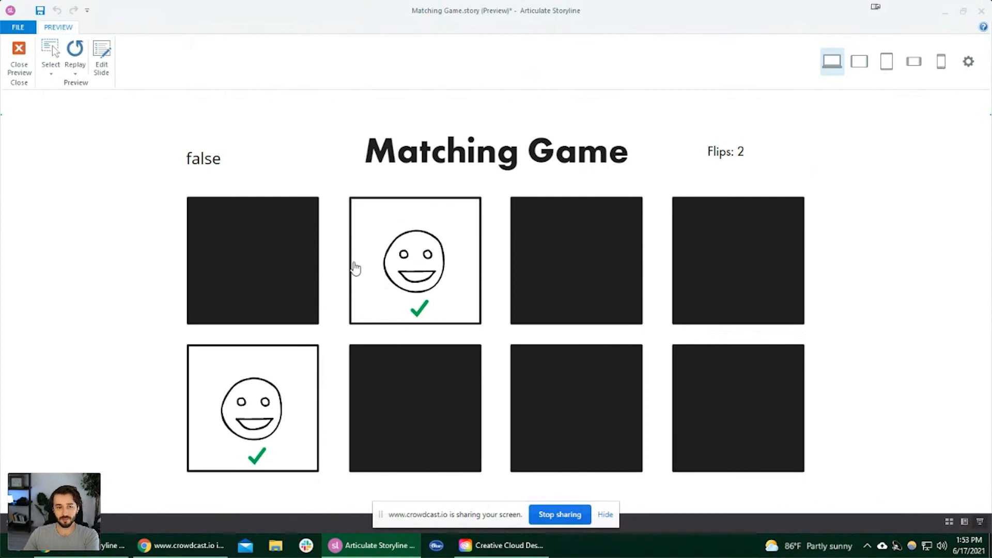
pyautogui.click(391, 399)
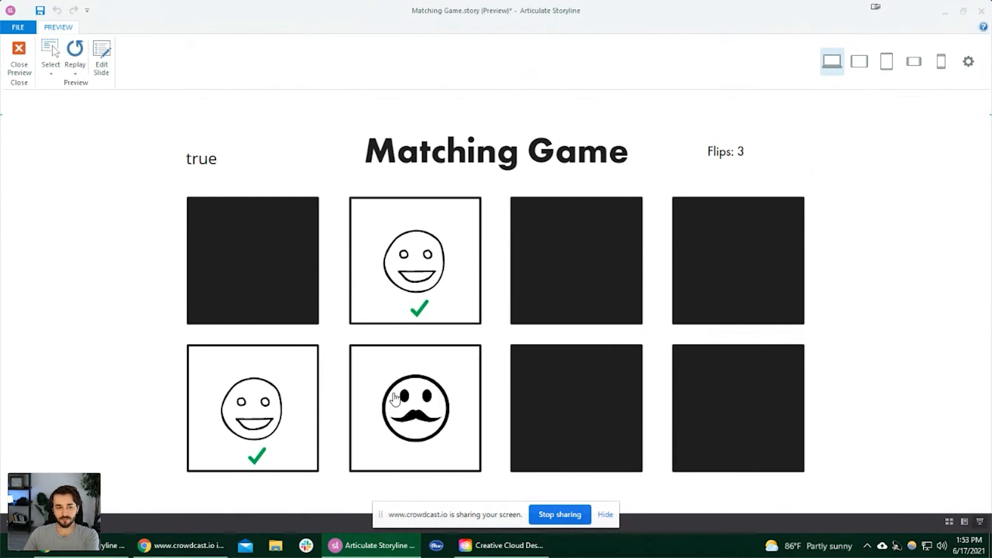
pyautogui.click(266, 272)
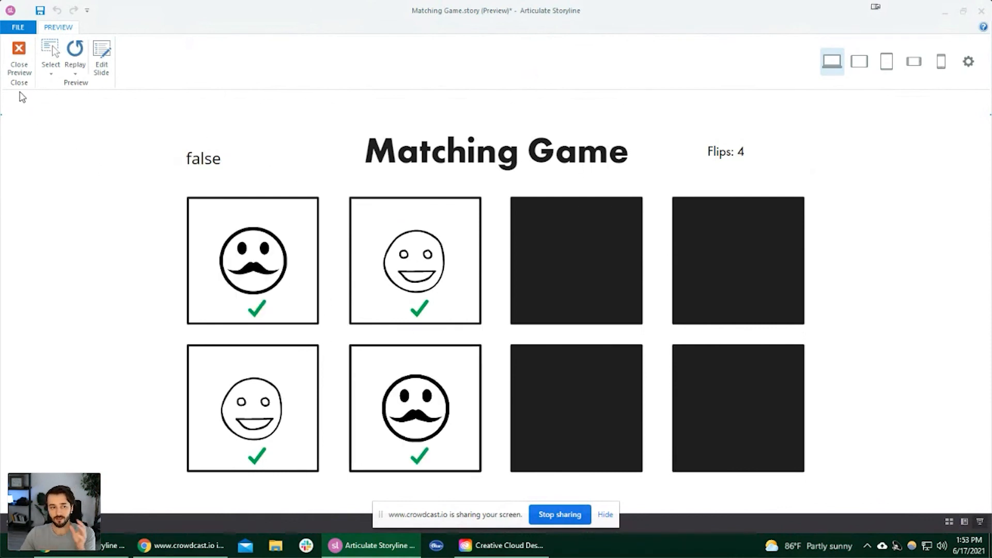
pyautogui.click(19, 61)
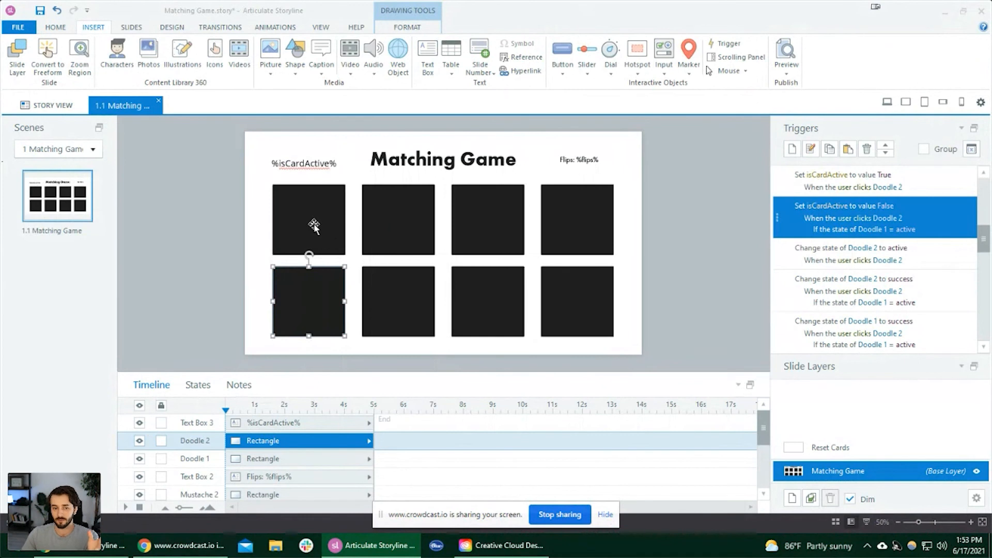
# Start a Doodle 1 click trigger that shows the Reset Cards layer, with the condition isCardActive = value True.
pyautogui.click(313, 225)
pyautogui.click(380, 219)
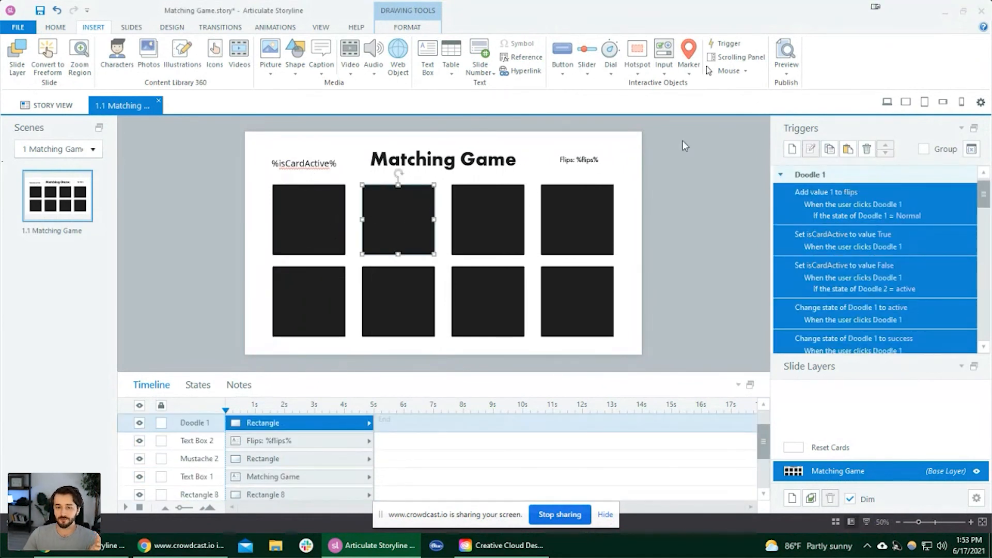
pyautogui.click(787, 149)
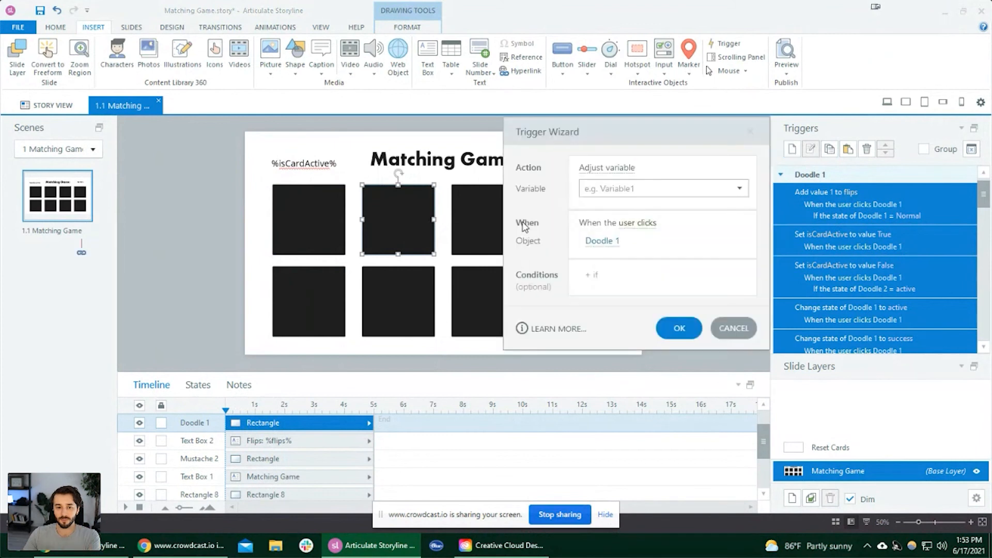
pyautogui.click(609, 168)
pyautogui.click(627, 237)
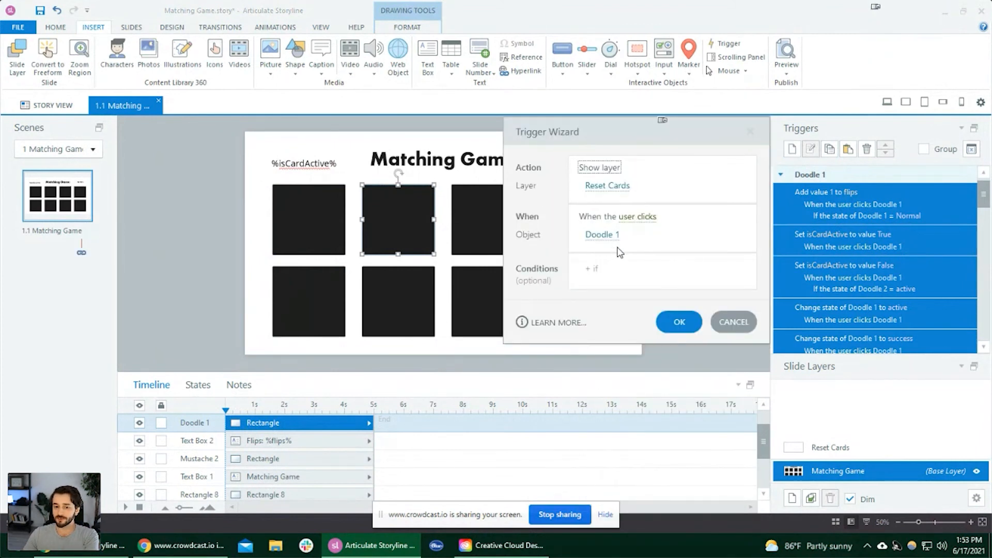
pyautogui.click(609, 268)
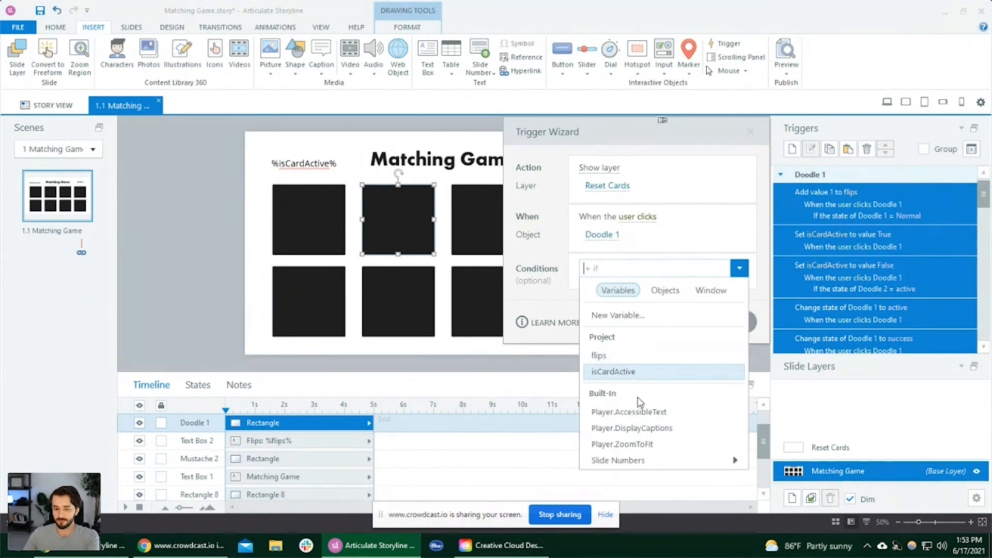
pyautogui.click(626, 372)
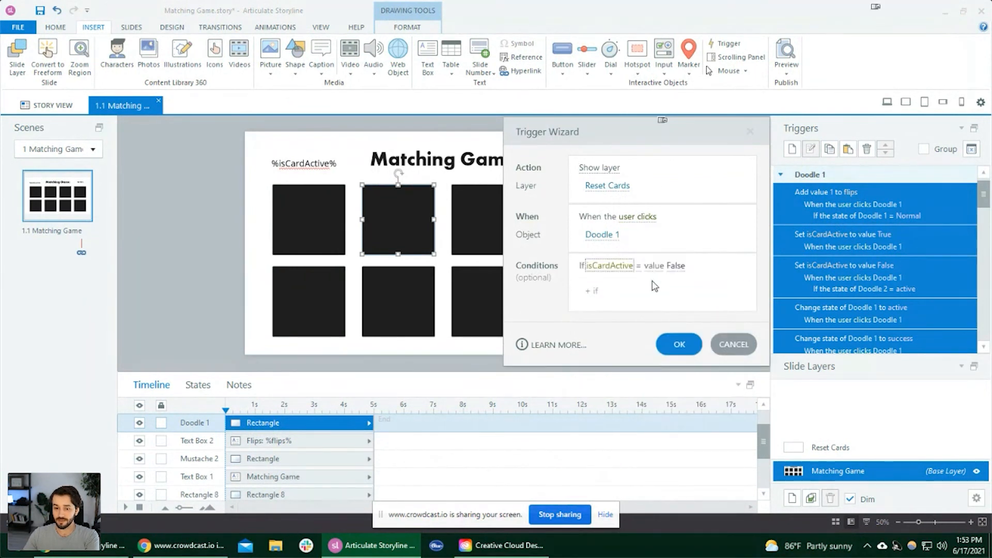
pyautogui.click(675, 266)
pyautogui.click(647, 301)
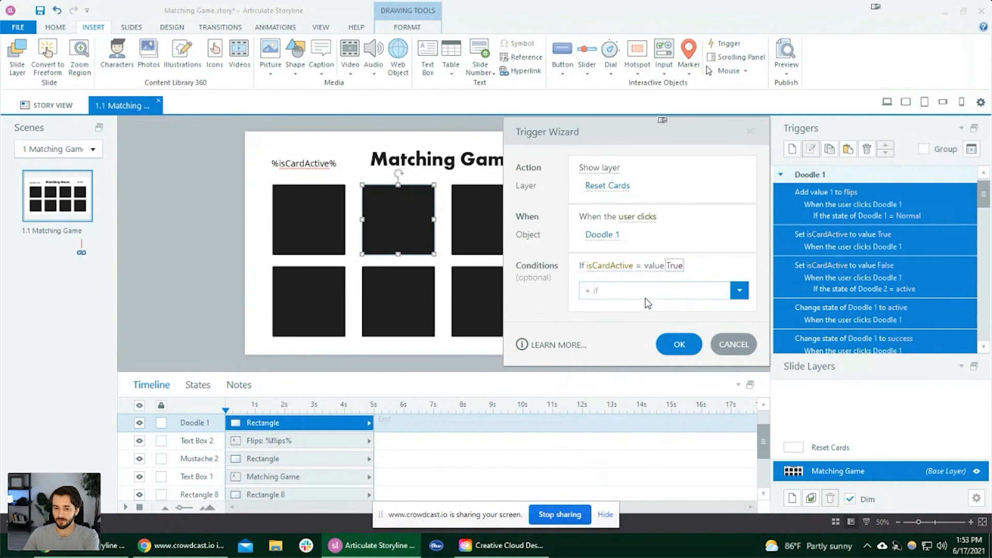
# Add a second condition to the Reset Cards trigger requiring the state of Doodle 2 = Normal, and save the trigger.
pyautogui.click(610, 290)
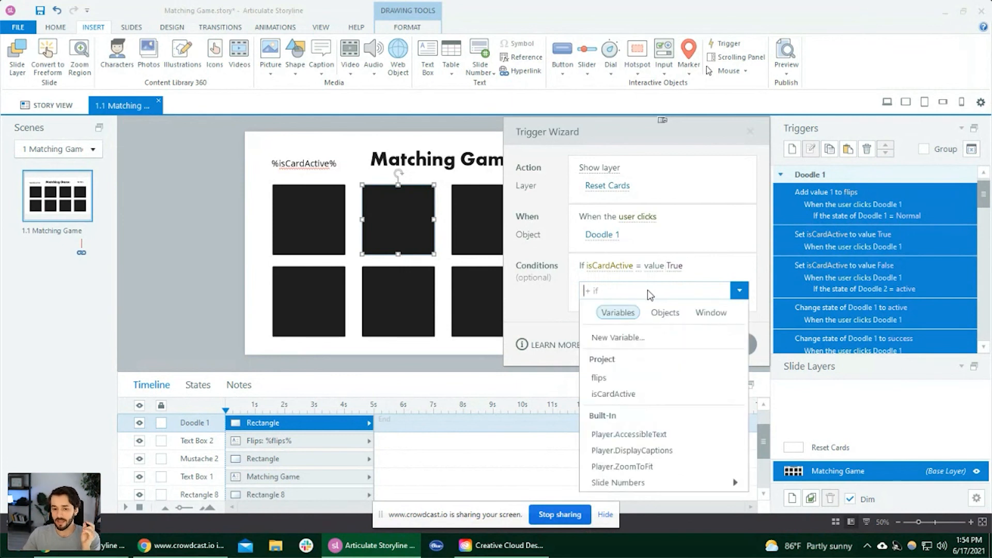
pyautogui.click(666, 312)
pyautogui.click(634, 373)
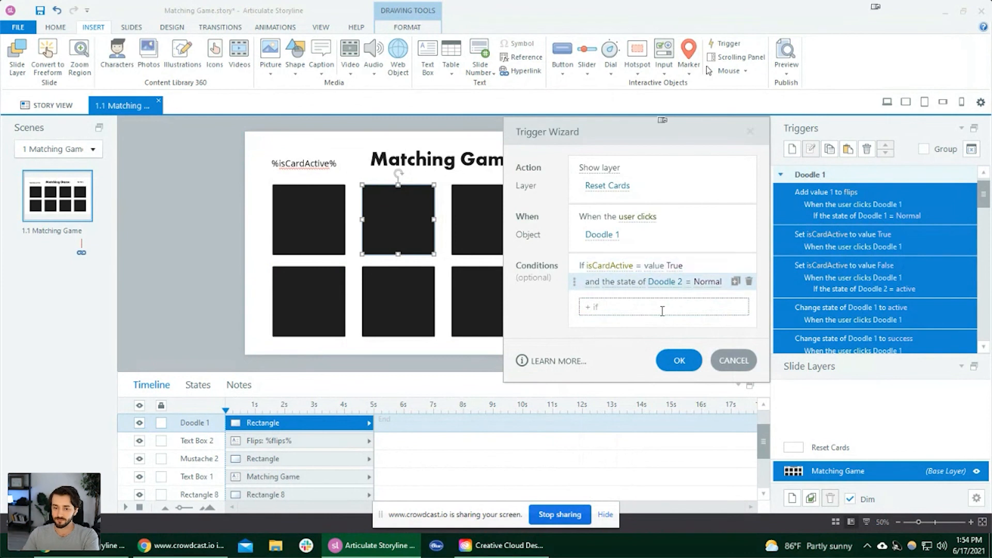
pyautogui.click(679, 360)
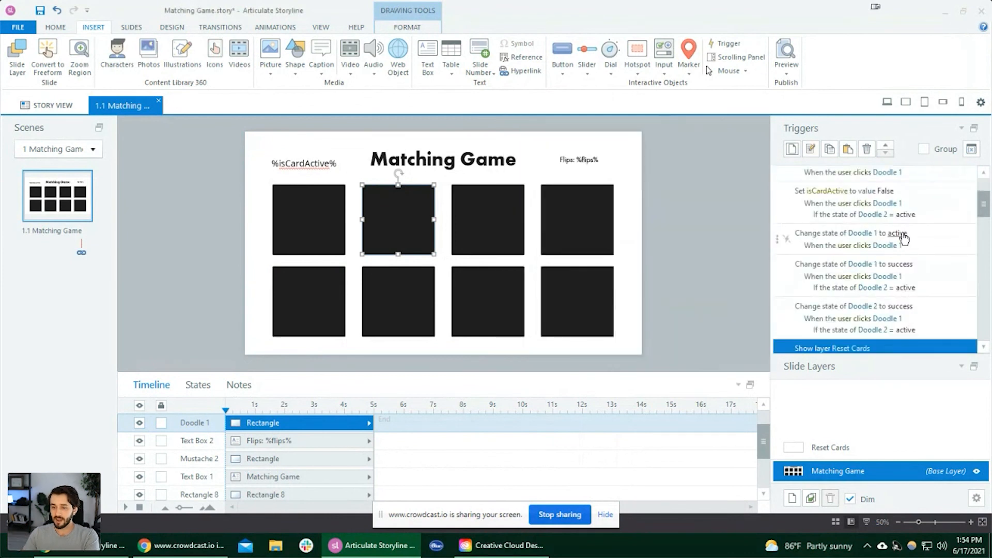
# Move Doodle 1's Show layer Reset Cards trigger up, directly below its trigger that adds 1 to flips.
pyautogui.click(886, 146)
pyautogui.click(886, 146)
pyautogui.click(885, 145)
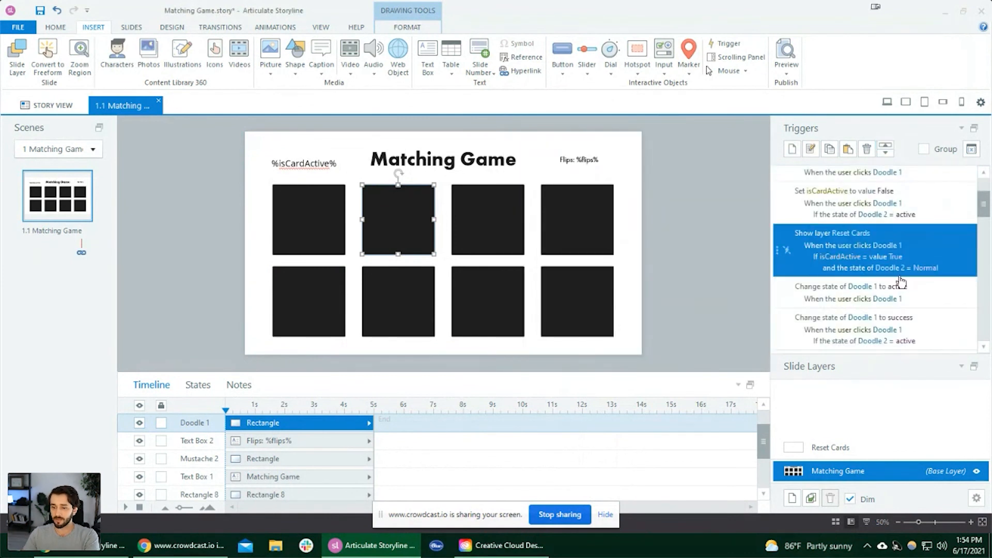
pyautogui.click(886, 147)
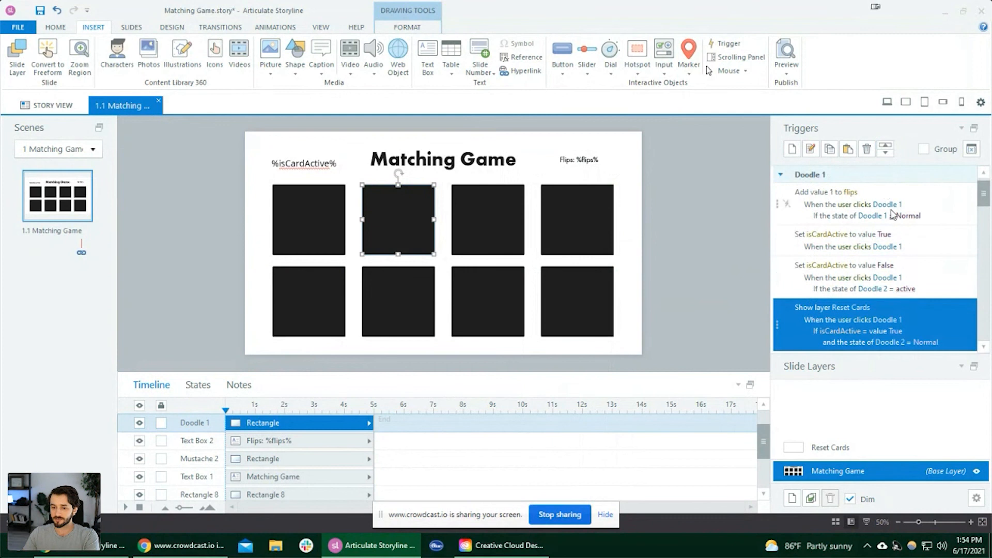
pyautogui.click(886, 148)
pyautogui.click(886, 148)
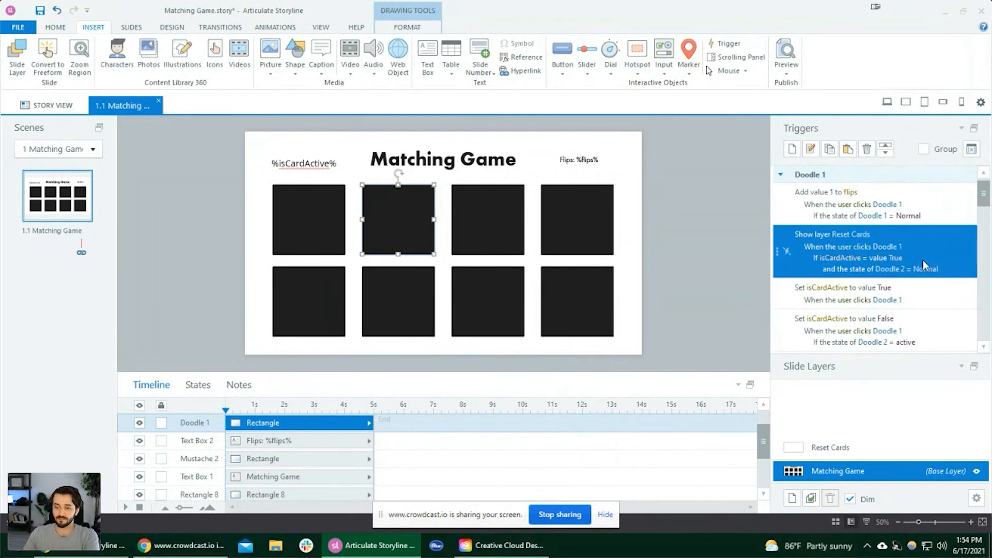
# Preview the slide, flip Mustache 1 and the mismatched Doodle 1 to check the card reset, and leave the preview.
pyautogui.click(887, 104)
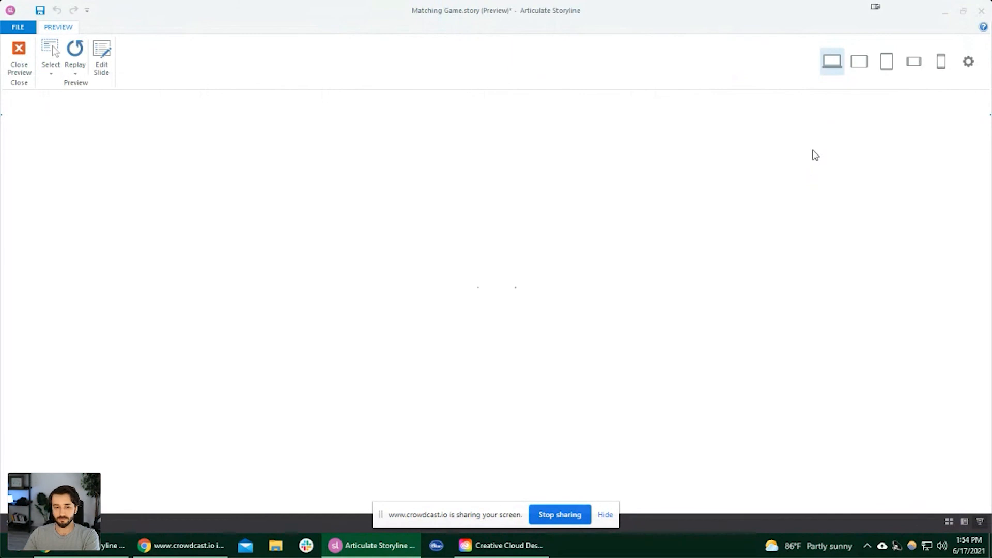
pyautogui.click(247, 239)
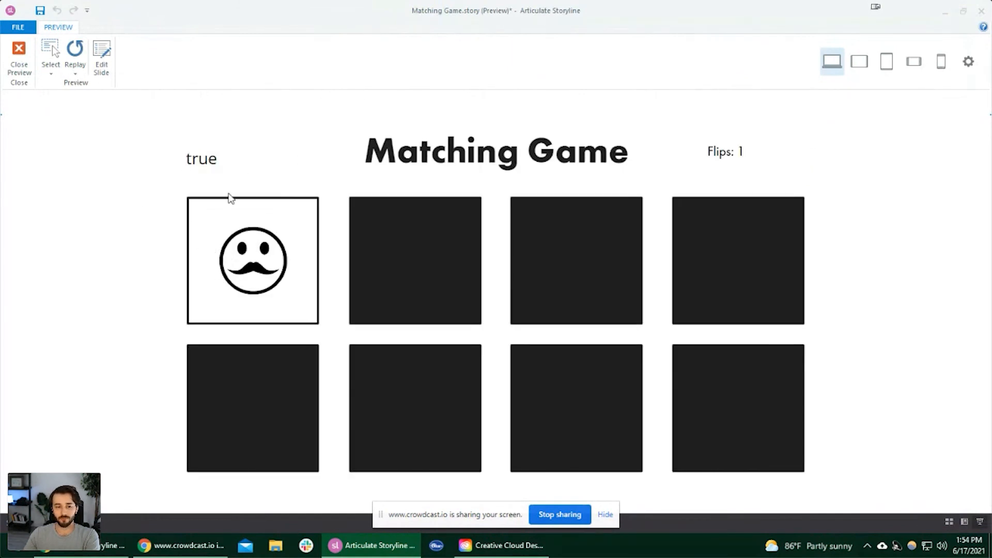
pyautogui.click(414, 267)
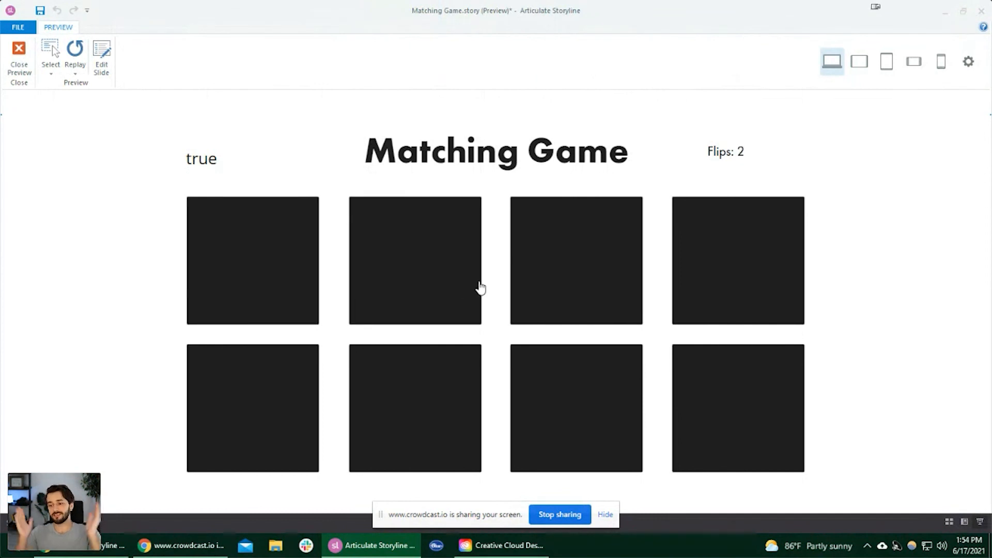
pyautogui.click(17, 73)
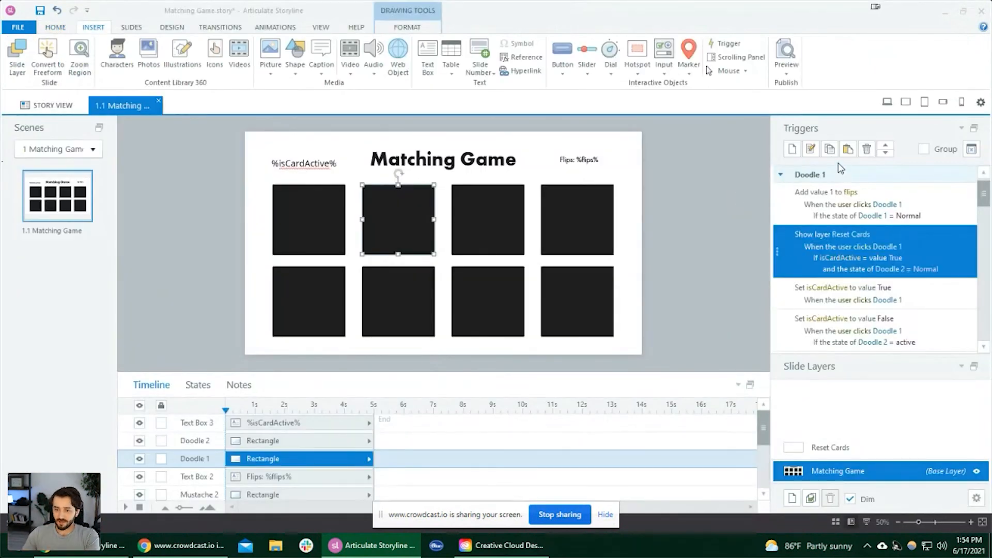
# Copy Doodle 1's Reset Cards trigger onto Mustache 2, directly above its isCardActive True trigger, and set the state condition's object to Mustache 1.
pyautogui.click(402, 305)
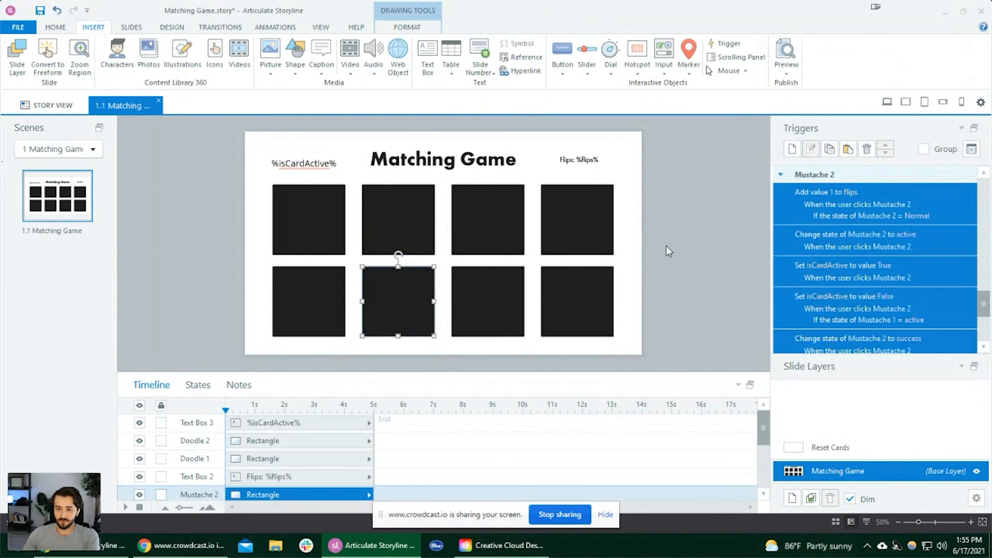
pyautogui.click(849, 149)
pyautogui.click(885, 146)
pyautogui.click(885, 145)
pyautogui.click(885, 145)
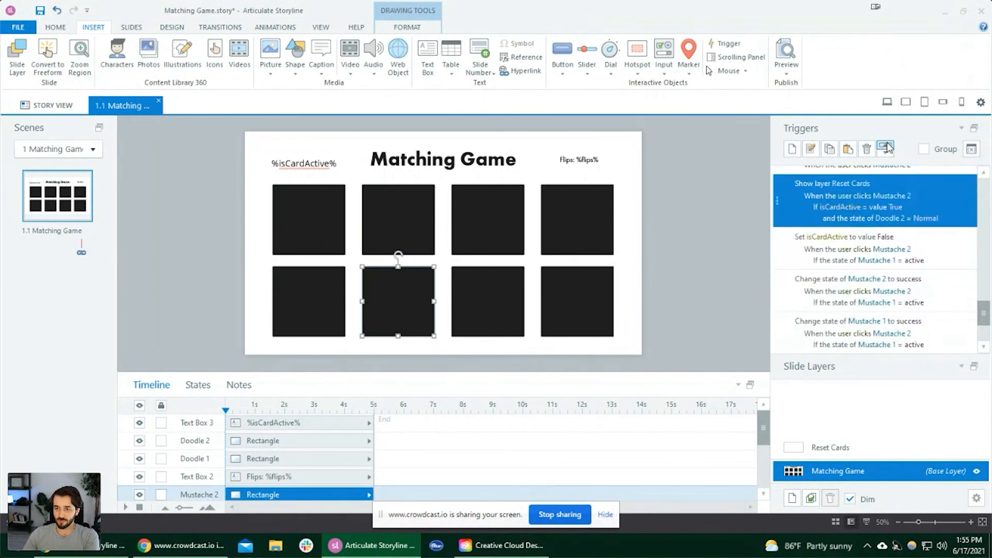
pyautogui.scroll(2, 874, 240)
pyautogui.click(885, 146)
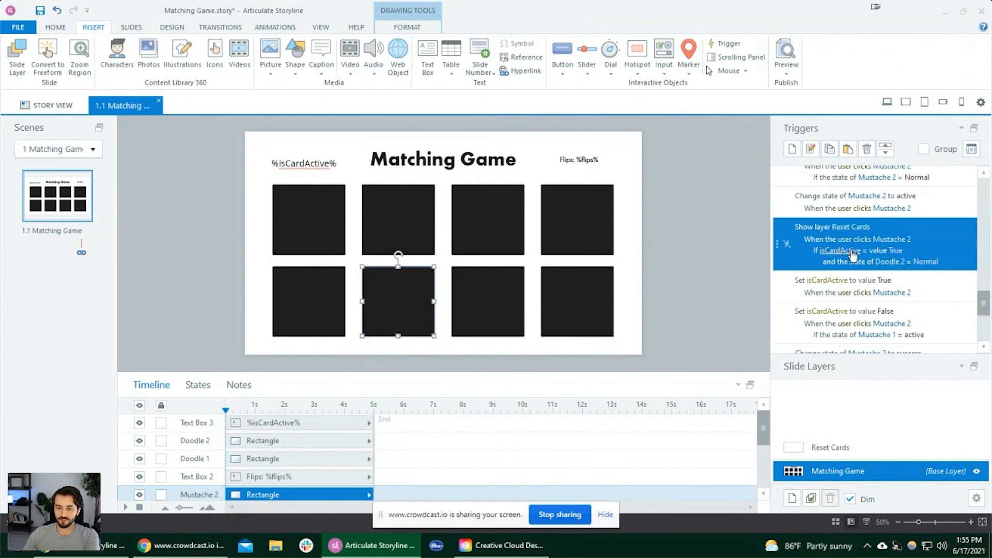
pyautogui.click(895, 264)
pyautogui.click(888, 323)
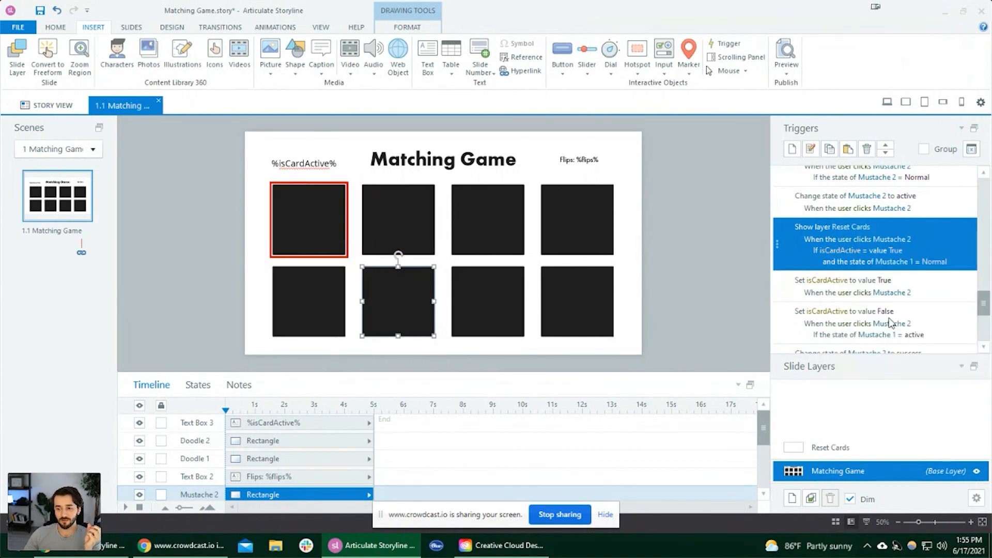
# Paste the Reset Cards trigger onto Doodle 2, directly below its add-to-flips trigger, and set the state condition's object to Doodle 1.
pyautogui.click(316, 218)
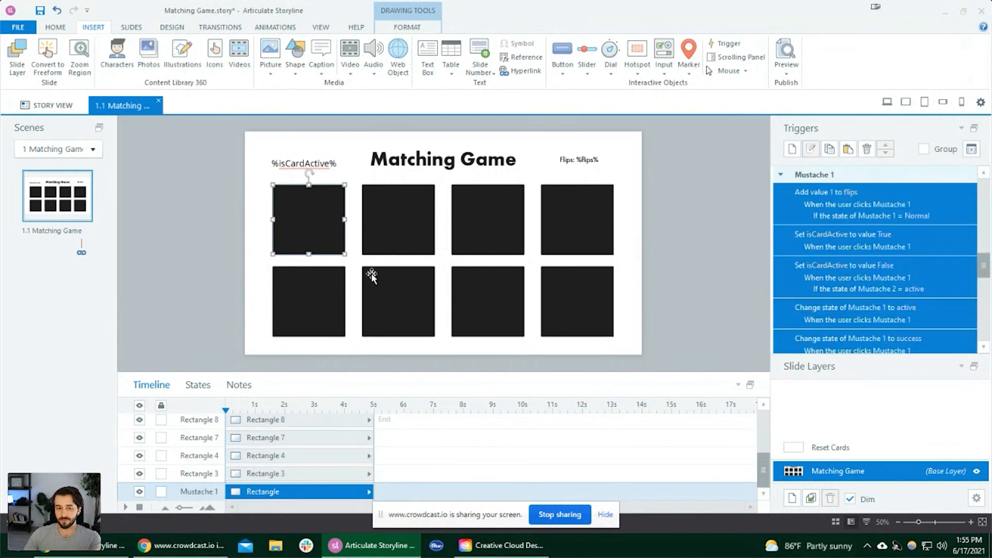
pyautogui.click(324, 299)
pyautogui.click(848, 149)
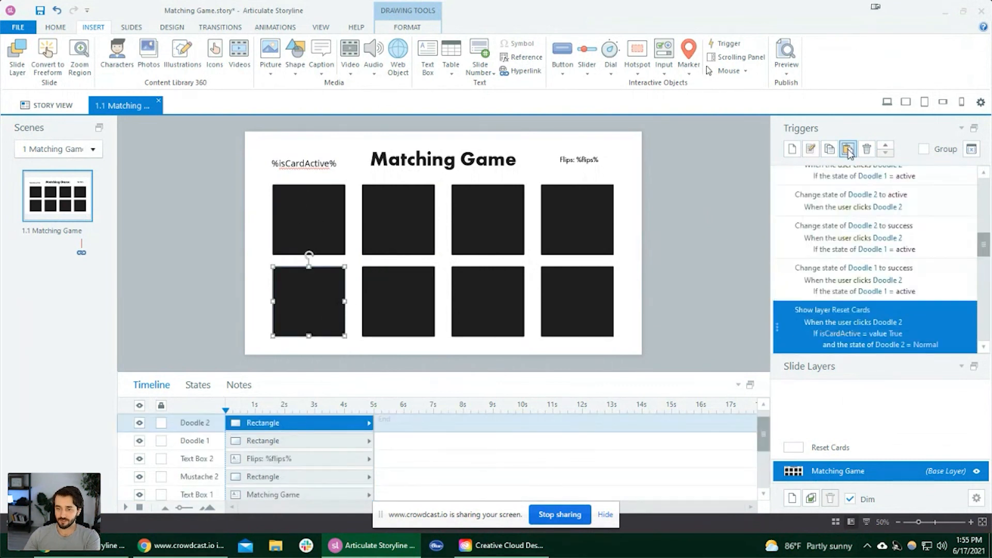
pyautogui.click(885, 146)
pyautogui.scroll(1, 899, 254)
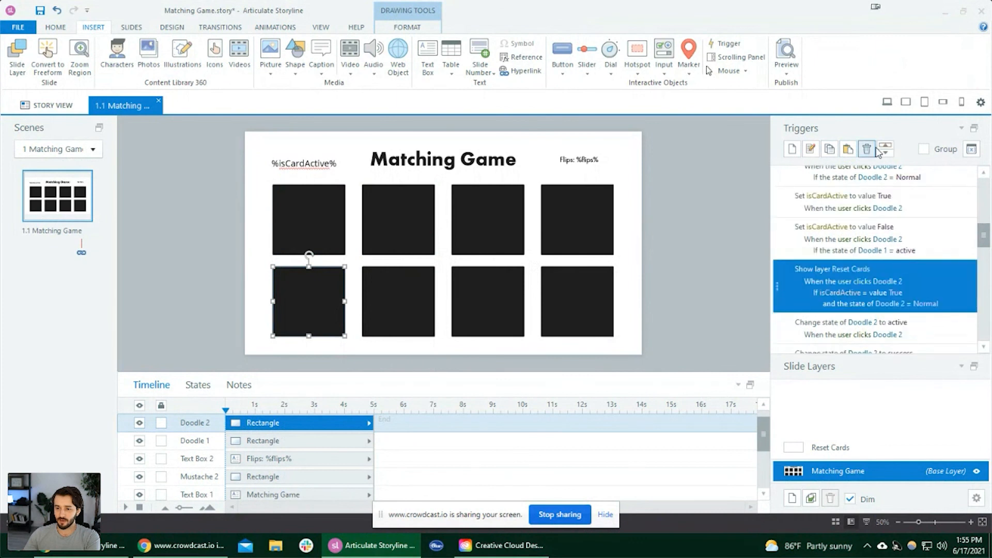
pyautogui.click(886, 146)
pyautogui.click(885, 146)
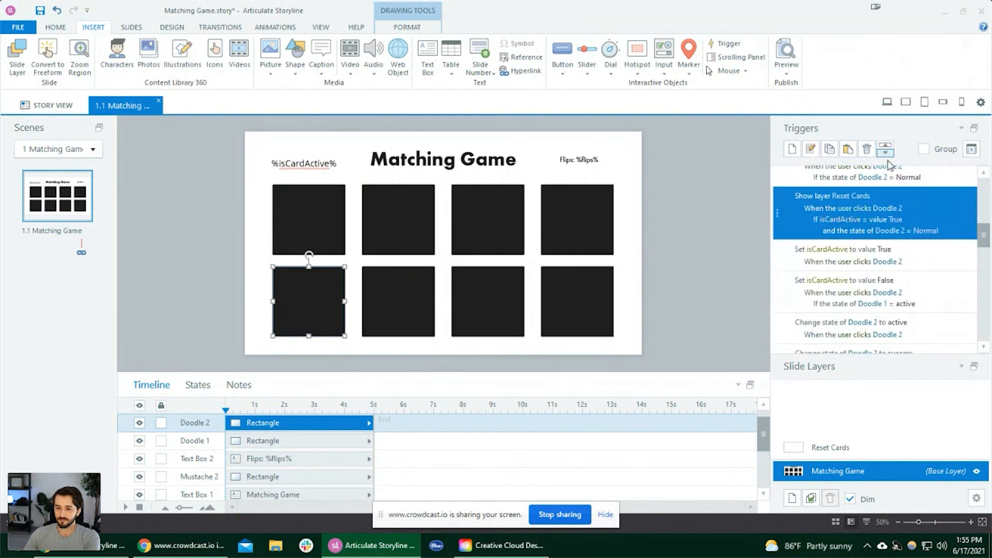
pyautogui.click(891, 230)
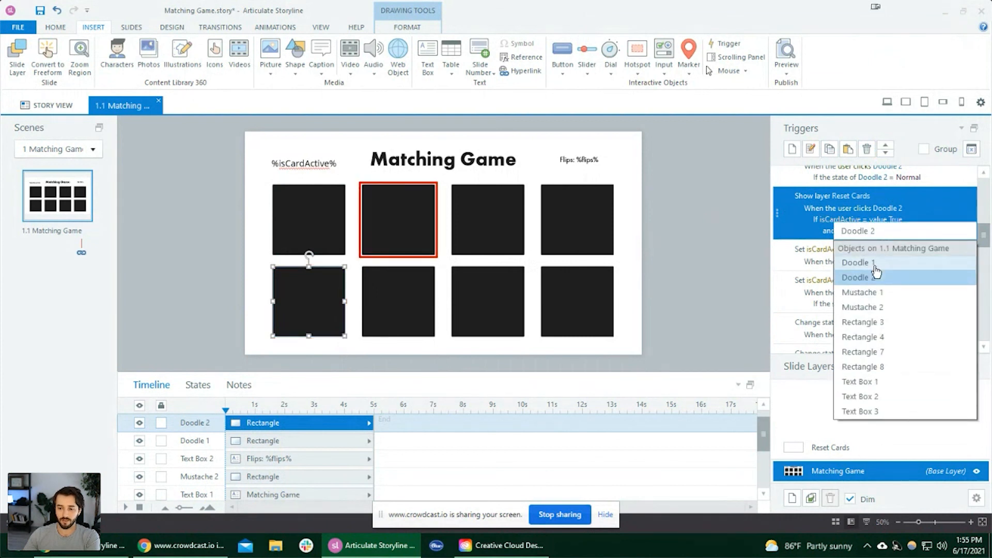
pyautogui.click(873, 264)
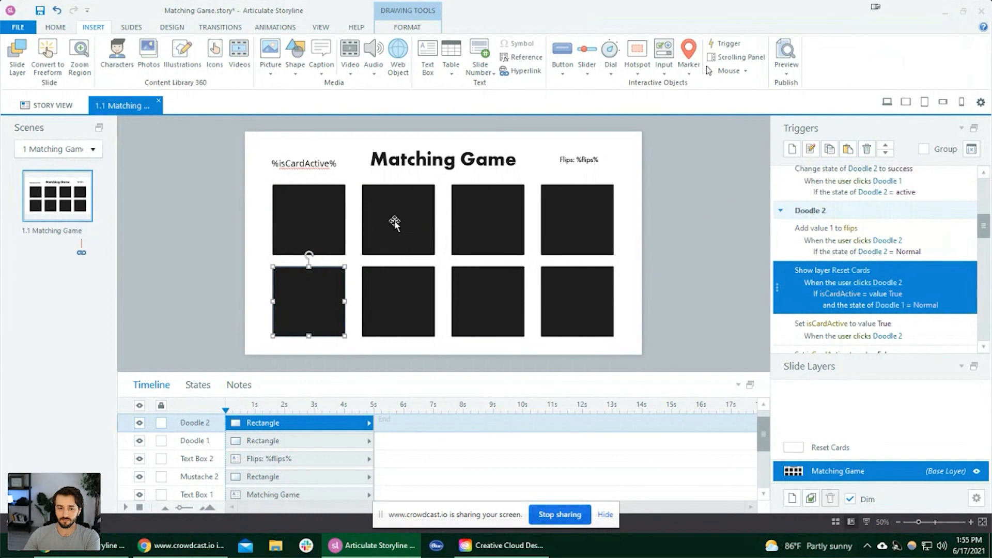
# Paste the Reset Cards trigger onto Mustache 1, directly below its add-to-flips trigger, and set the state condition's object to Mustache 2.
pyautogui.click(327, 229)
pyautogui.click(848, 150)
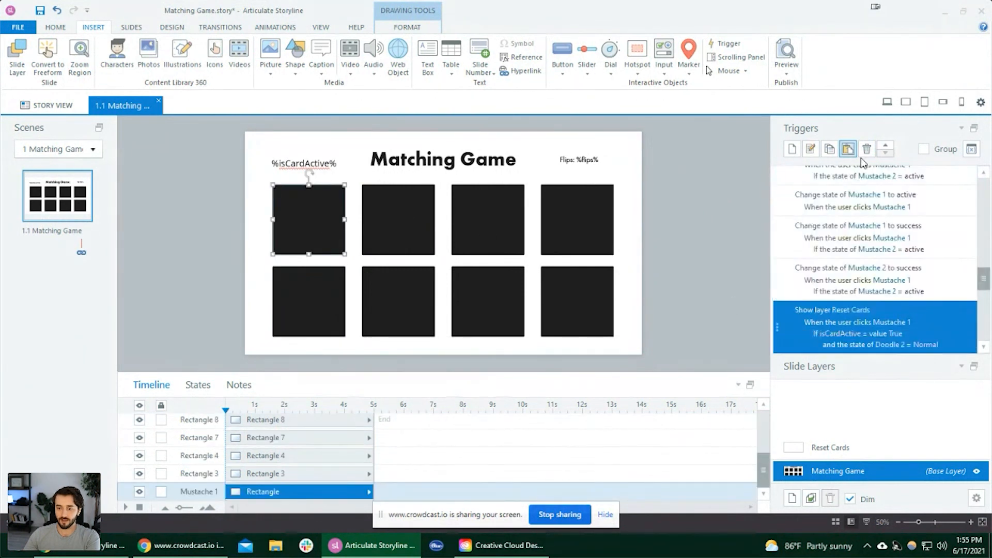
pyautogui.click(885, 145)
pyautogui.click(884, 145)
pyautogui.click(885, 145)
pyautogui.click(885, 145)
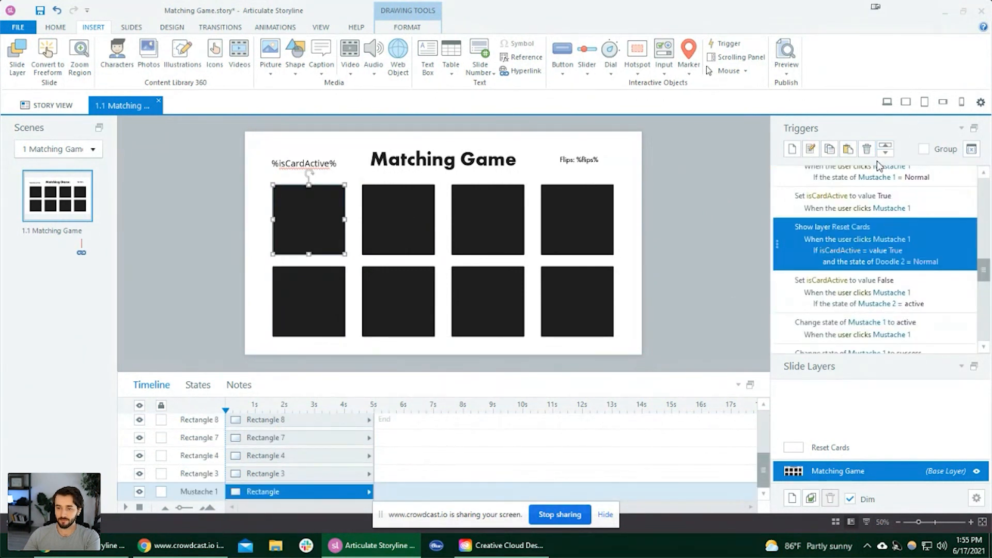
pyautogui.click(885, 145)
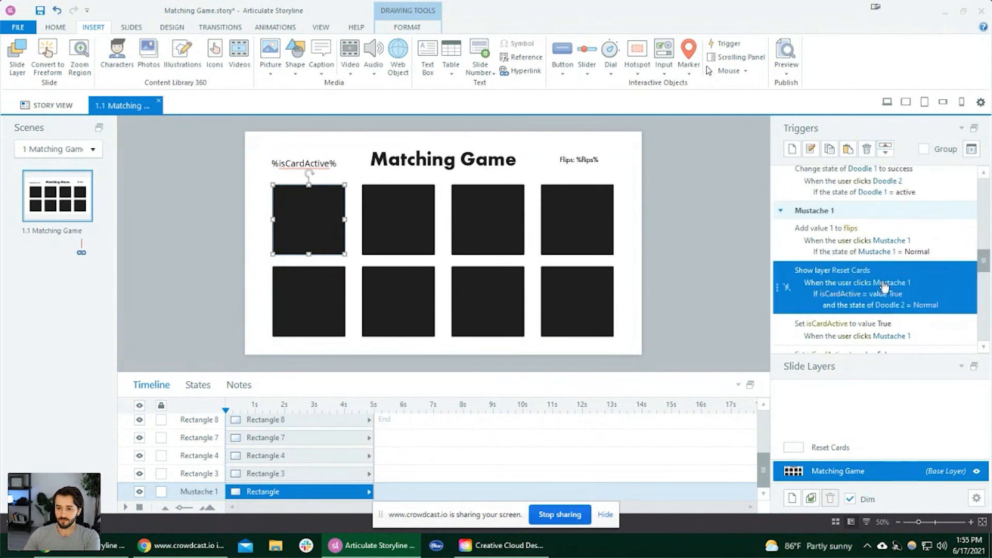
pyautogui.click(893, 310)
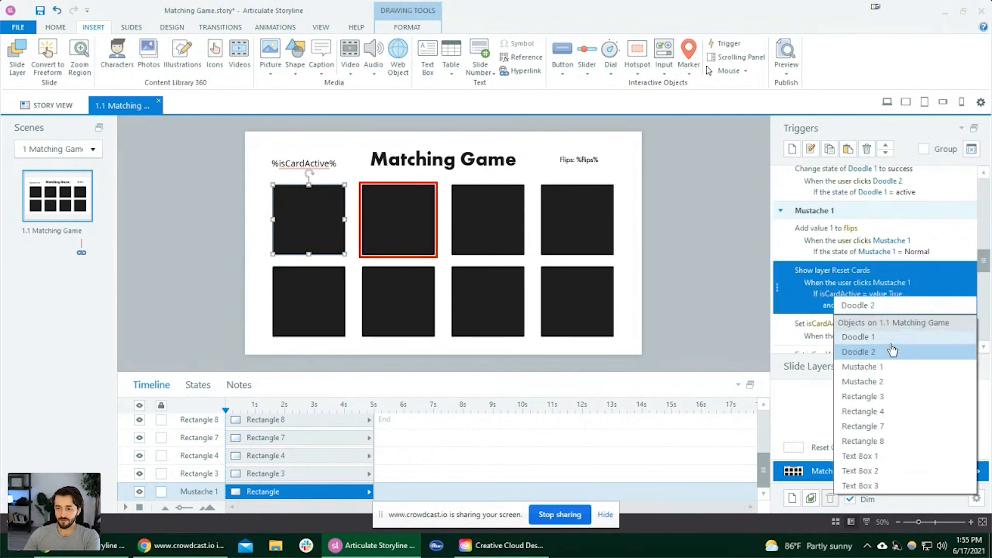
pyautogui.click(886, 382)
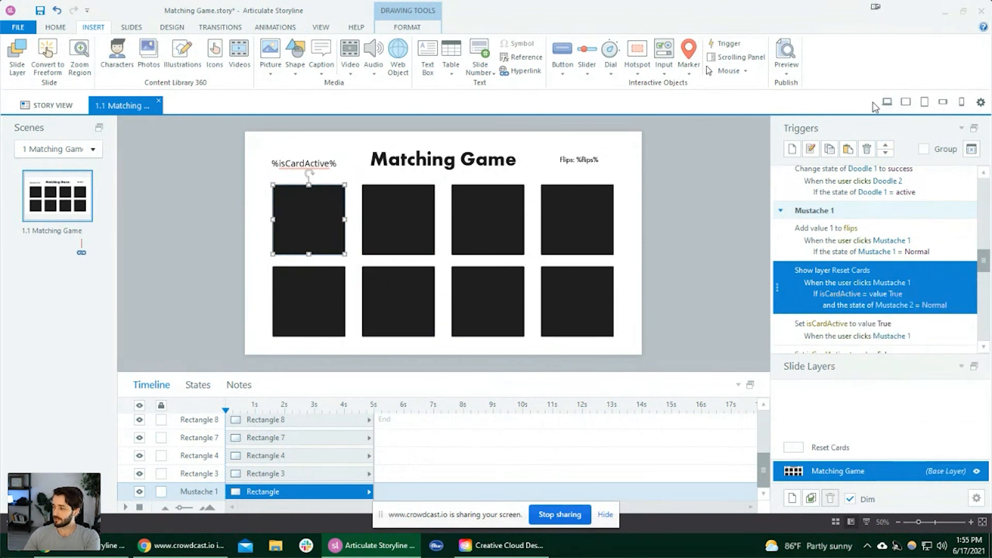
# Preview the slide, flip mismatched mustache and doodle cards, replay and repeat with another mismatched pair, and leave the preview.
pyautogui.click(888, 101)
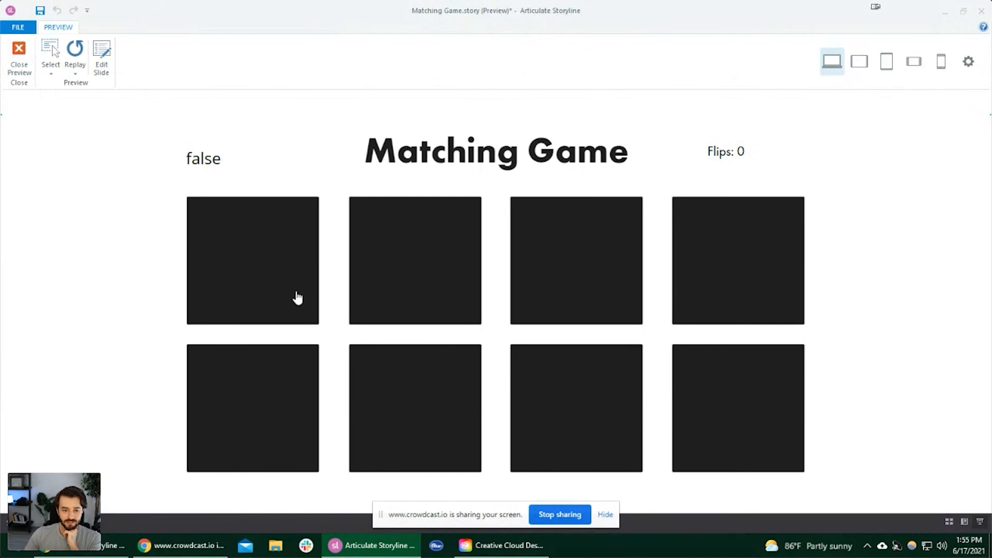
pyautogui.click(418, 430)
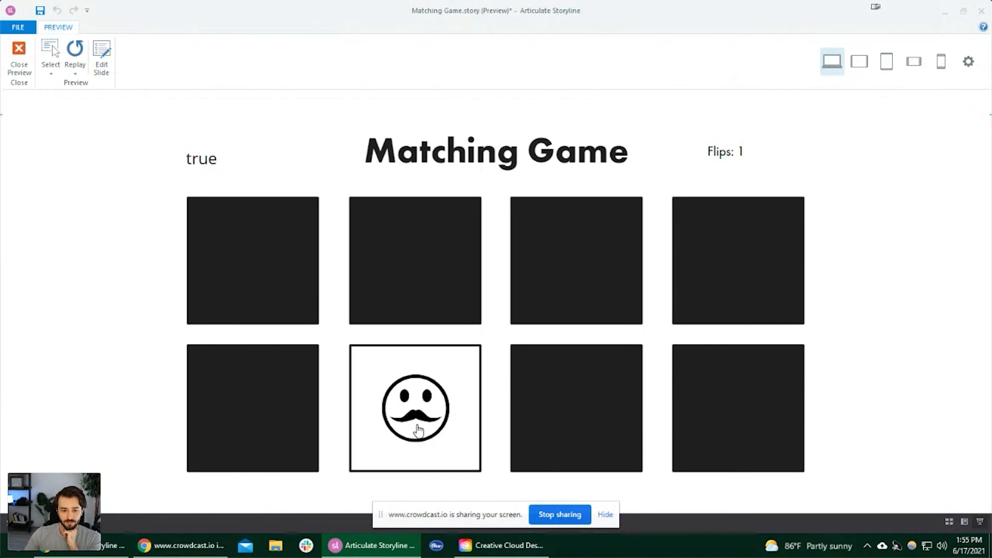
pyautogui.click(271, 432)
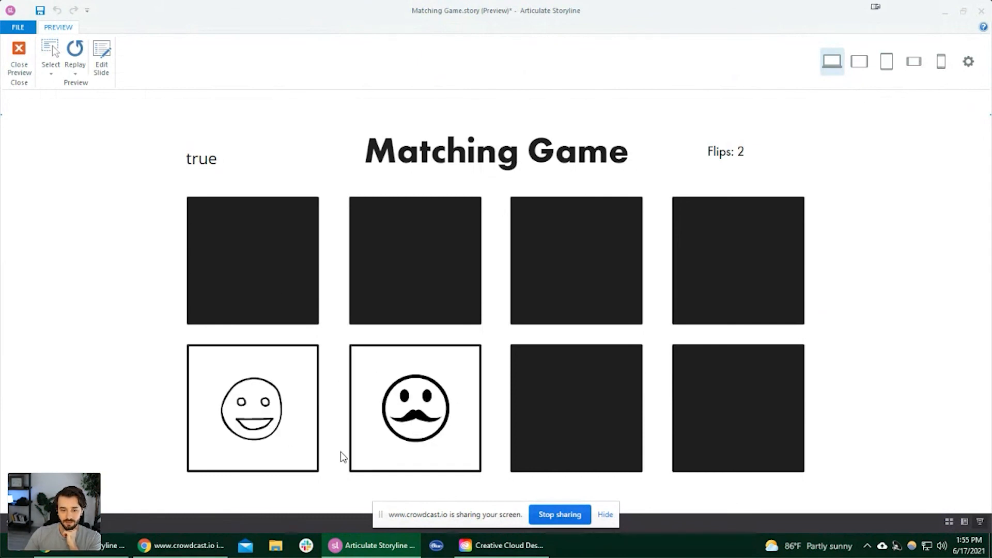
pyautogui.click(401, 425)
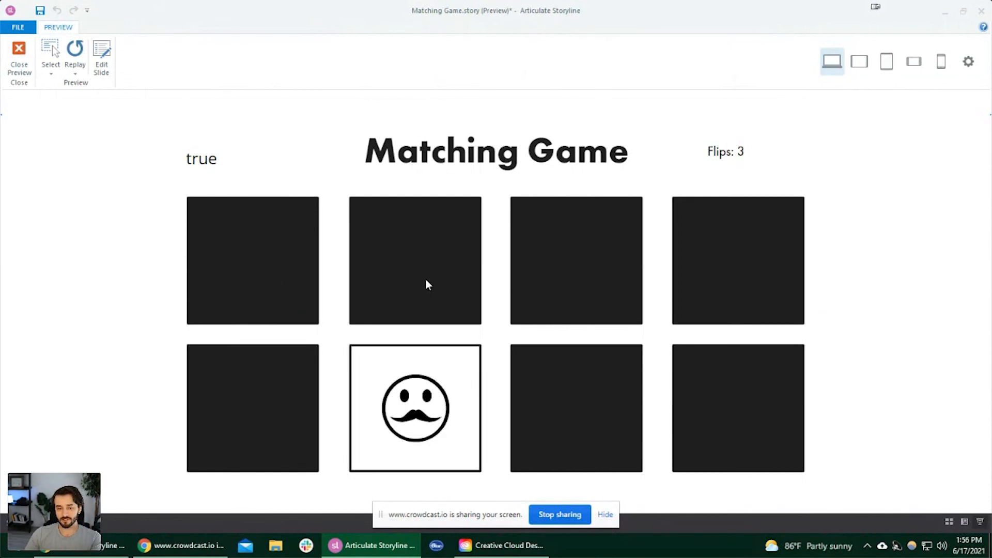
pyautogui.click(427, 279)
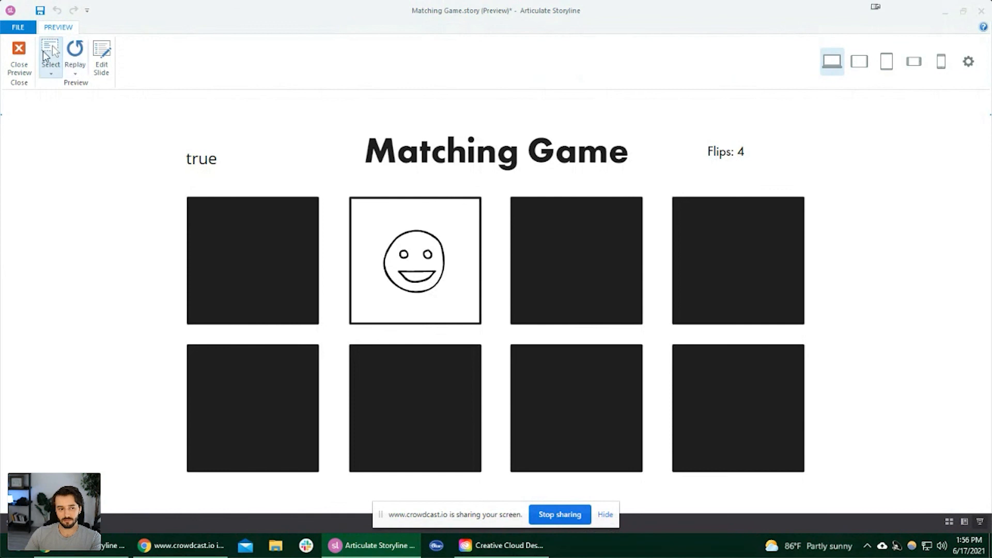
pyautogui.click(412, 416)
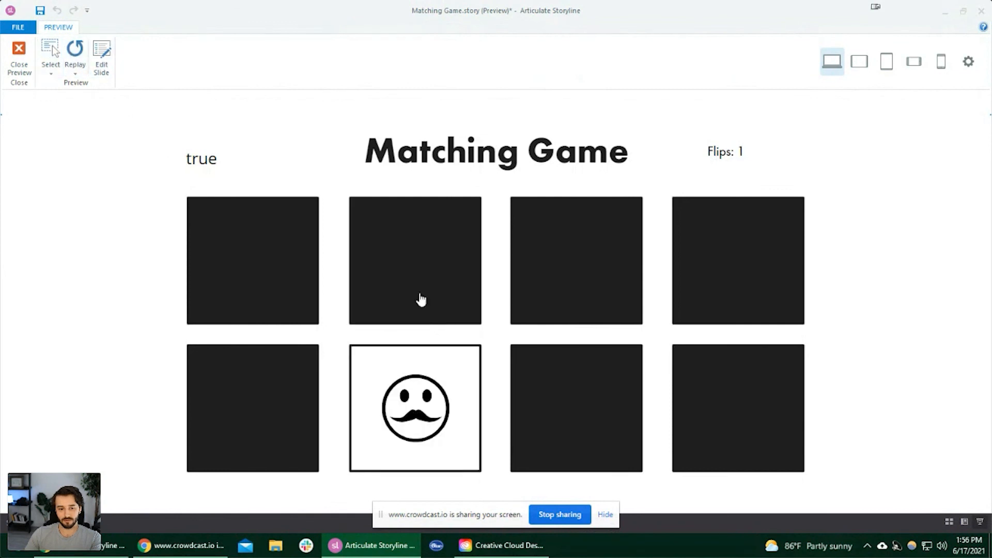
pyautogui.click(427, 261)
pyautogui.click(78, 56)
pyautogui.click(401, 384)
pyautogui.click(234, 379)
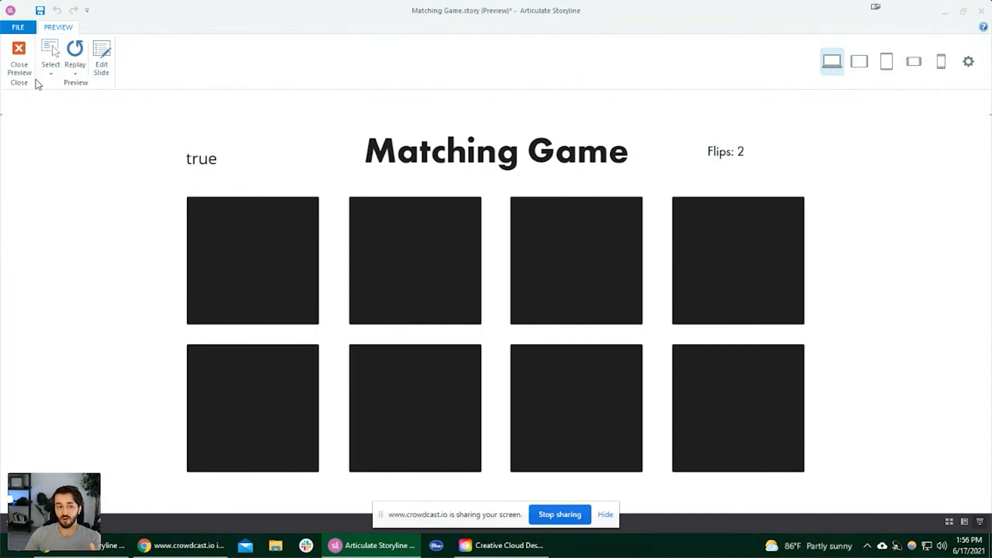
pyautogui.click(19, 61)
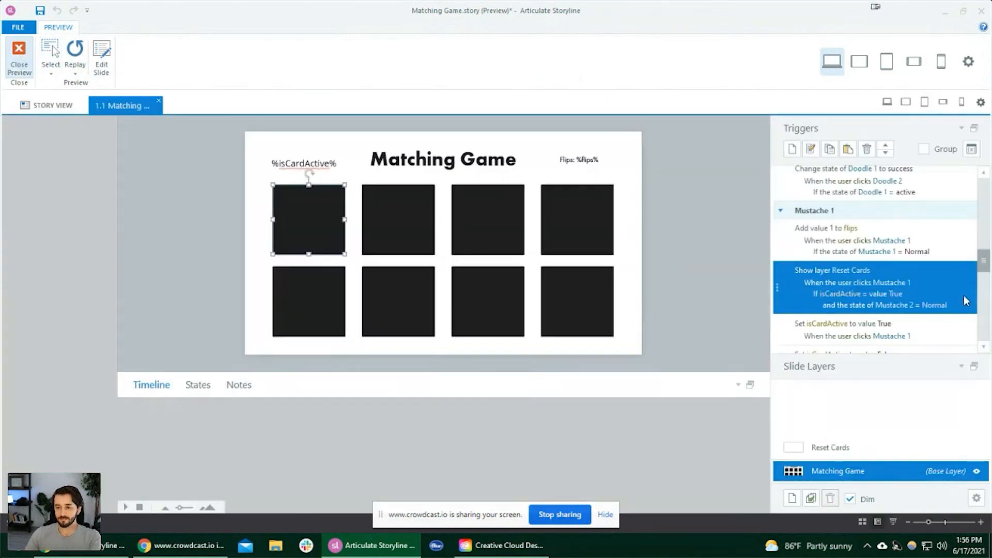
# On the Reset Cards layer, start a new trigger that adjusts the isCardActive variable to value False.
pyautogui.click(868, 445)
pyautogui.click(791, 150)
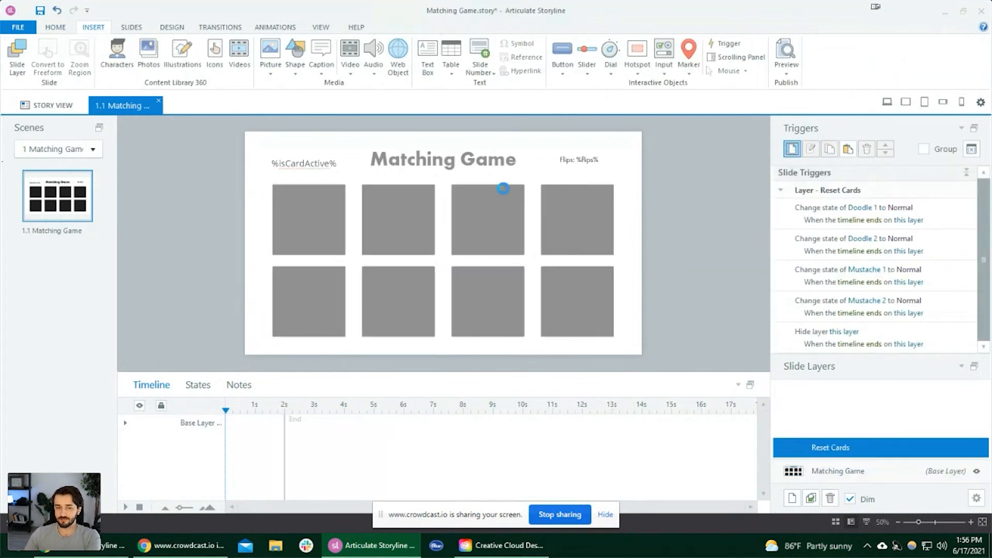
pyautogui.click(588, 171)
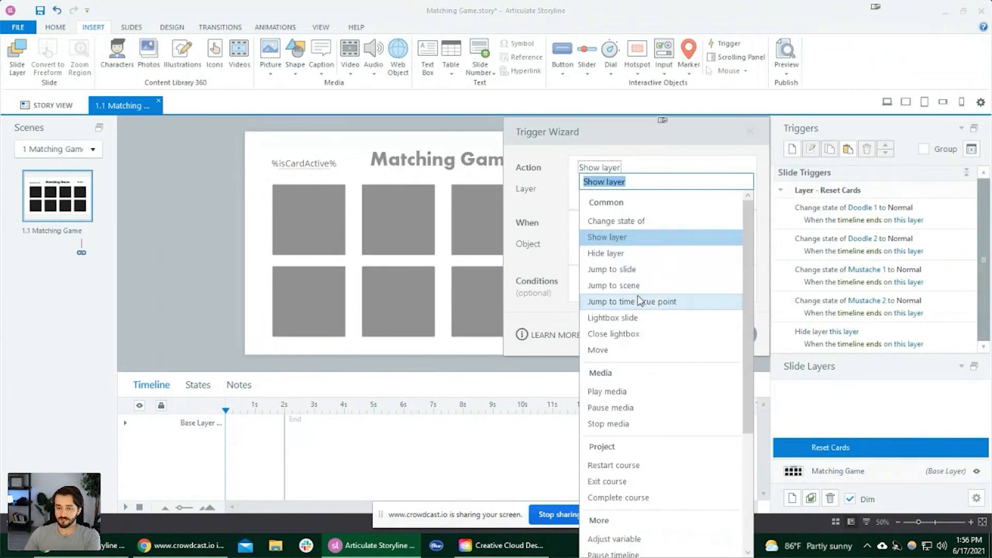
pyautogui.click(628, 538)
pyautogui.click(608, 187)
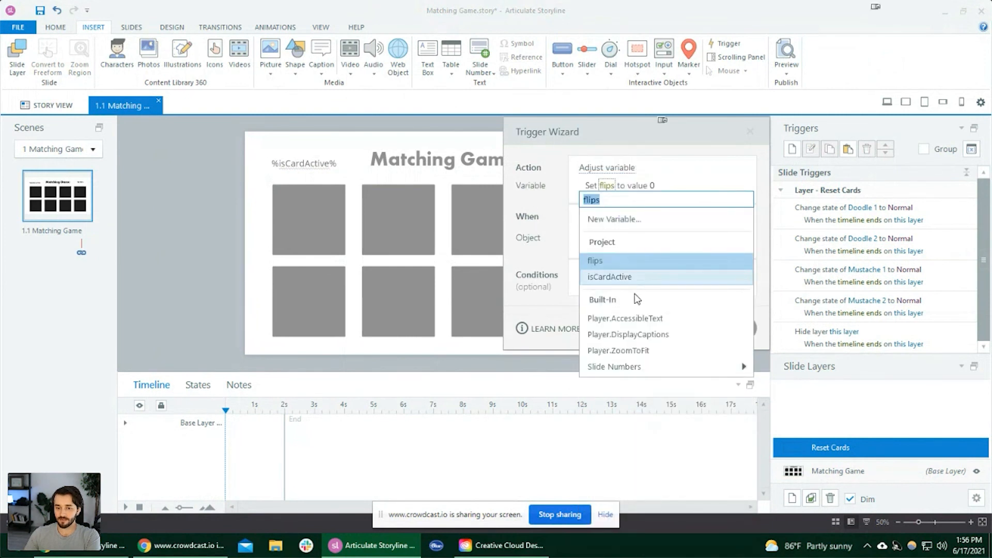
pyautogui.click(625, 277)
pyautogui.click(686, 186)
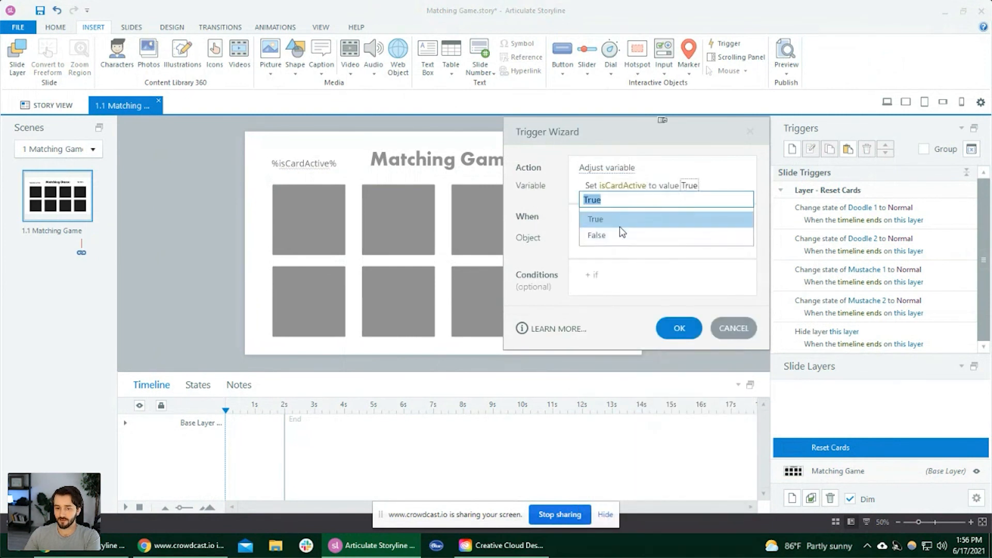
pyautogui.click(619, 226)
pyautogui.click(689, 187)
pyautogui.click(642, 237)
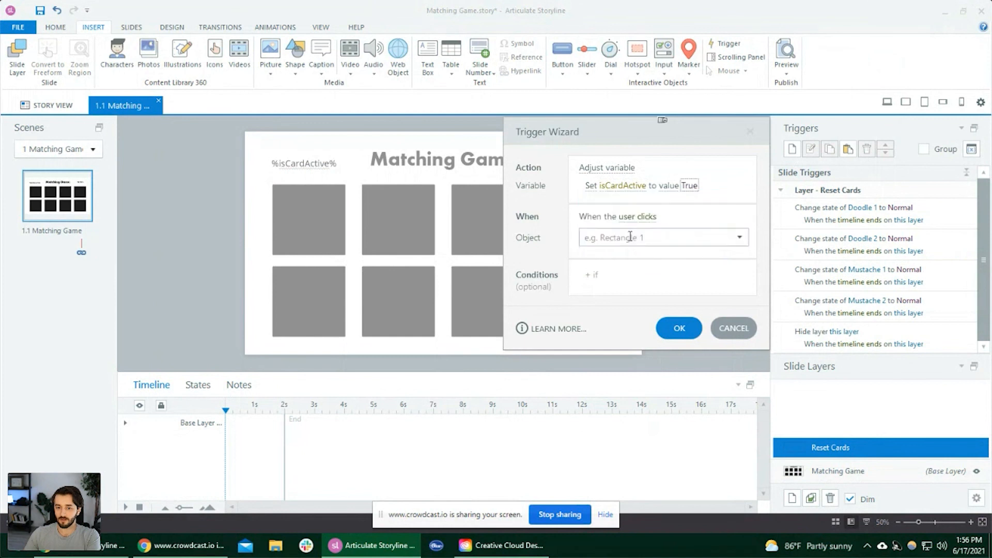
# Make the new isCardActive trigger run when the timeline starts on this layer, and save it.
pyautogui.click(636, 217)
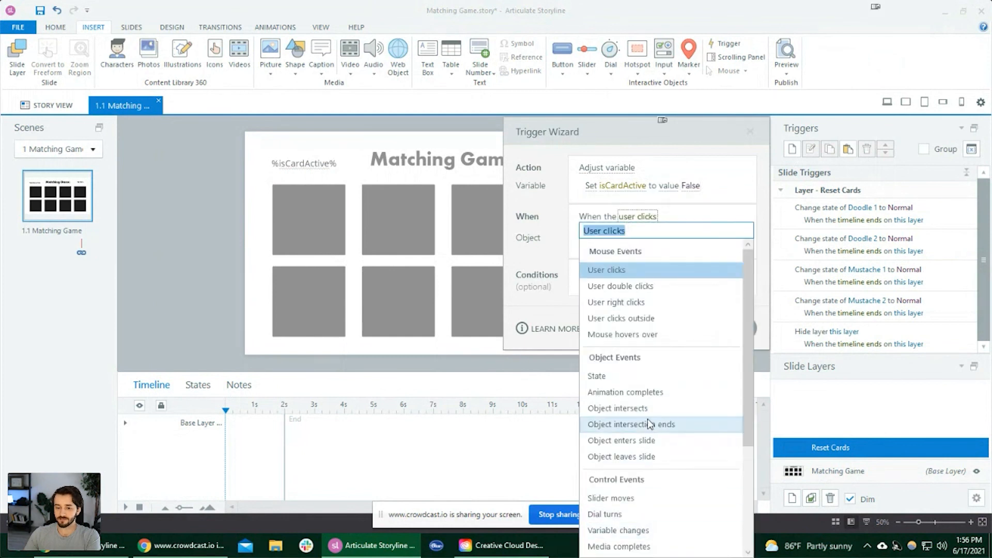
pyautogui.scroll(-3, 656, 411)
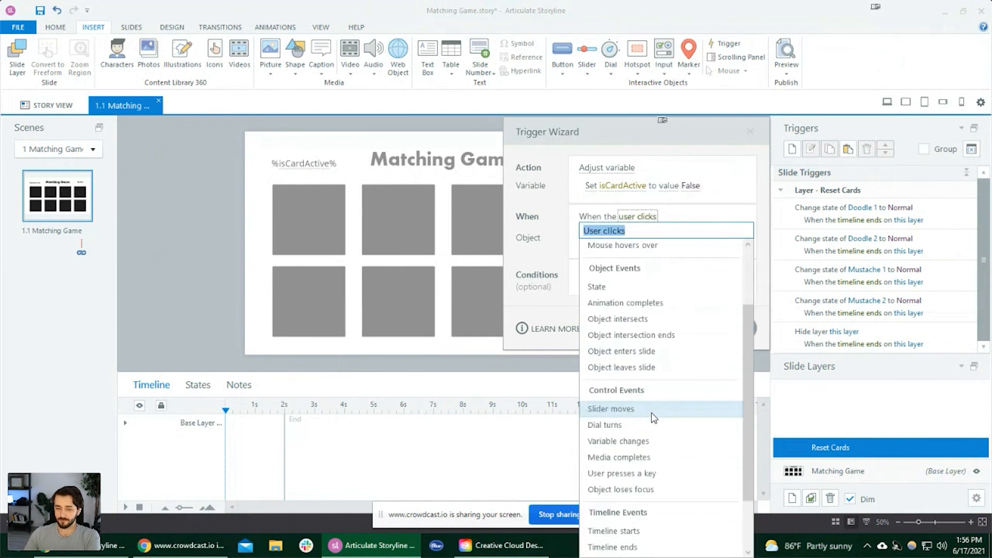
pyautogui.click(637, 530)
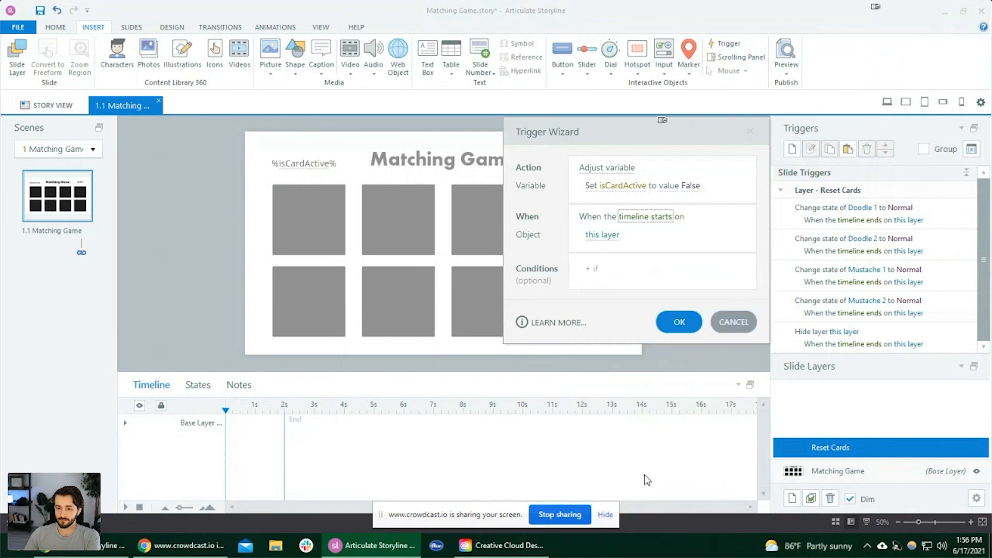
pyautogui.click(679, 319)
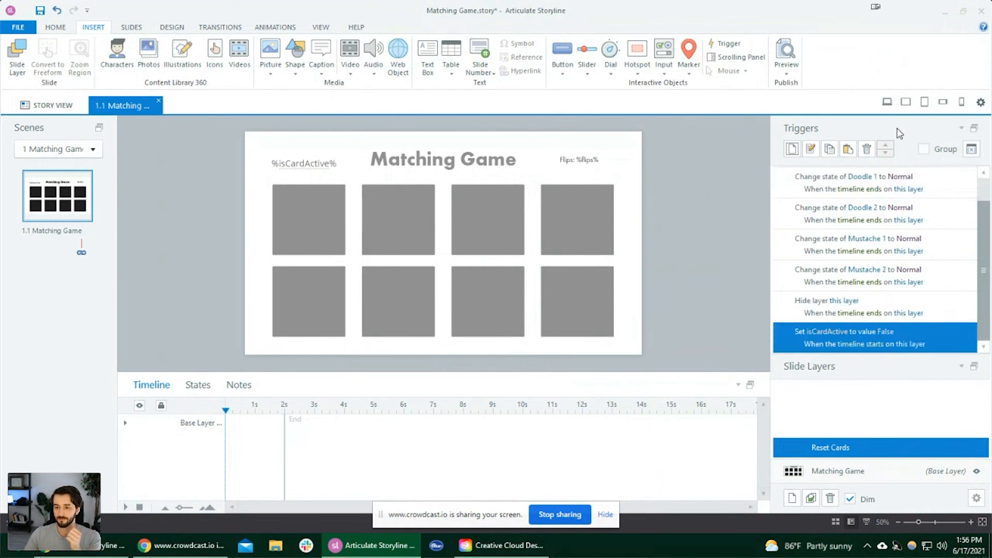
# Preview the slide, flip the mismatched doodle and mustache cards in the lower row to check isCardActive, and leave the preview.
pyautogui.click(886, 102)
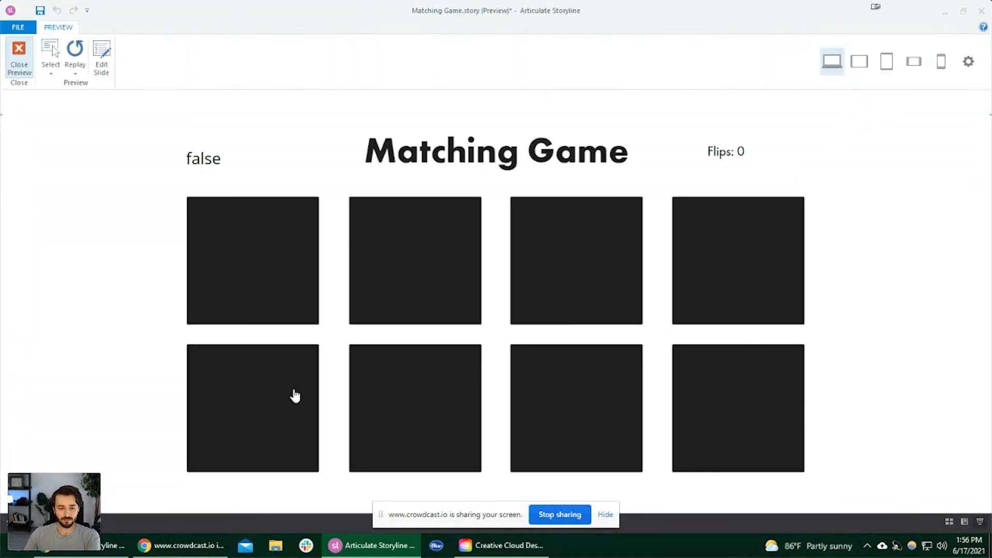
pyautogui.click(295, 395)
pyautogui.click(409, 408)
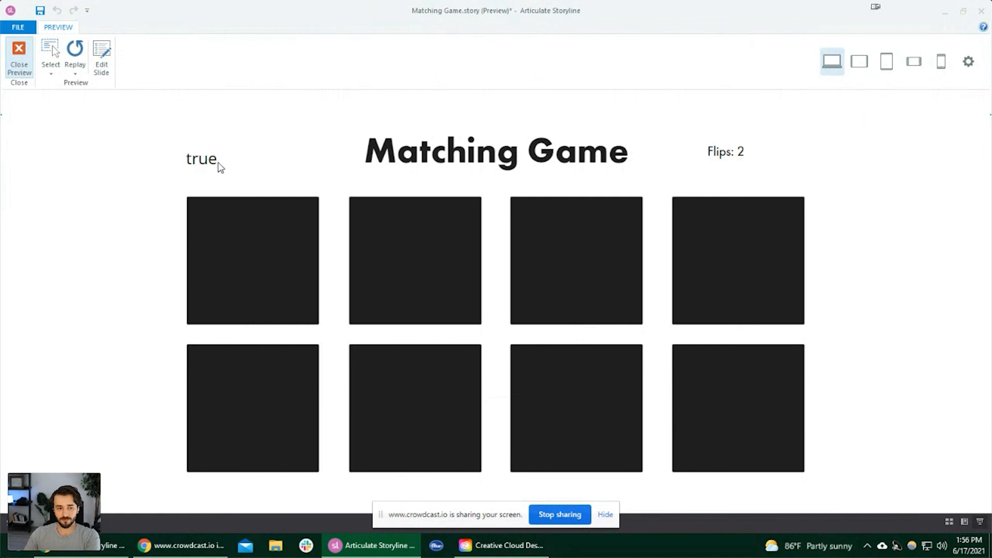
pyautogui.click(21, 69)
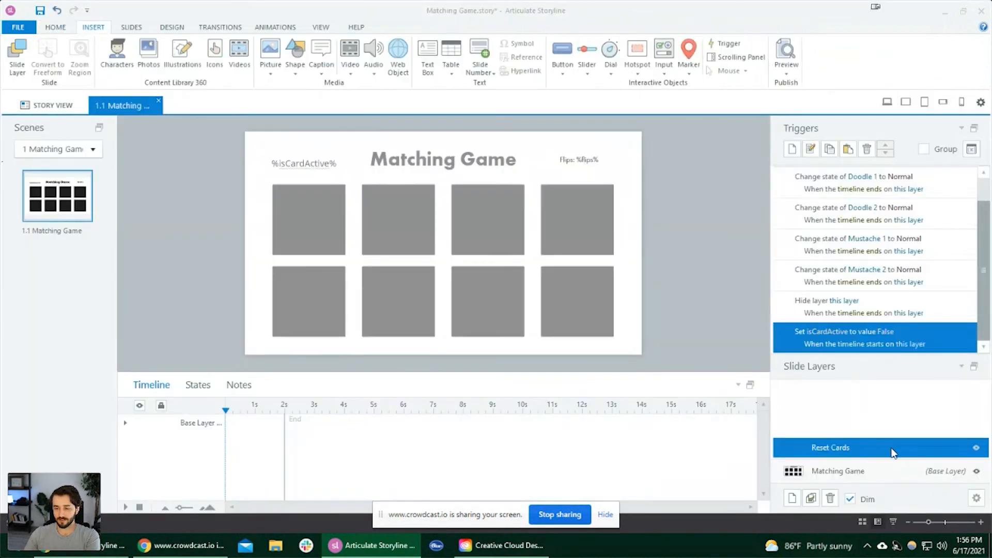
# Change the layer's isCardActive False trigger to run when the timeline ends, and move it above the Doodle 1 state trigger.
pyautogui.click(872, 344)
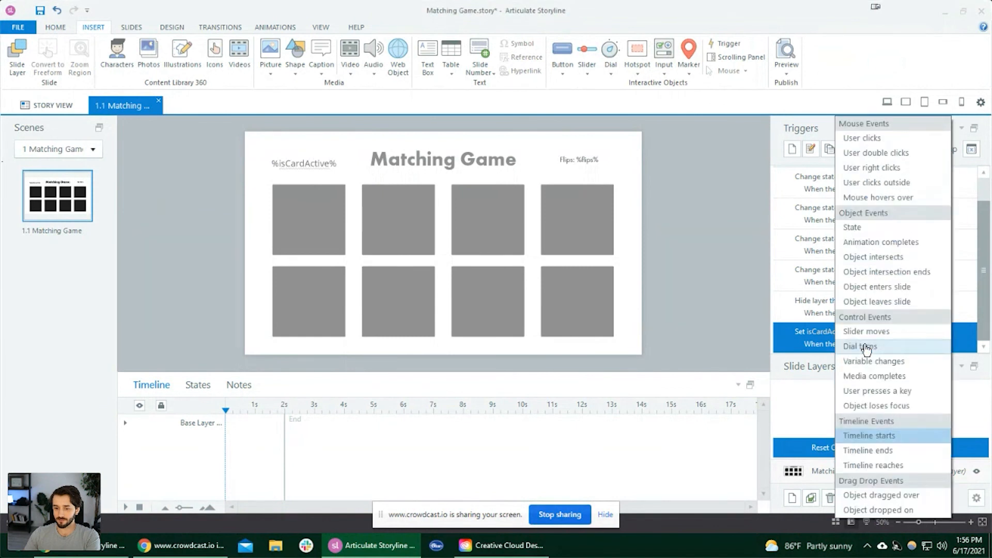
pyautogui.click(892, 434)
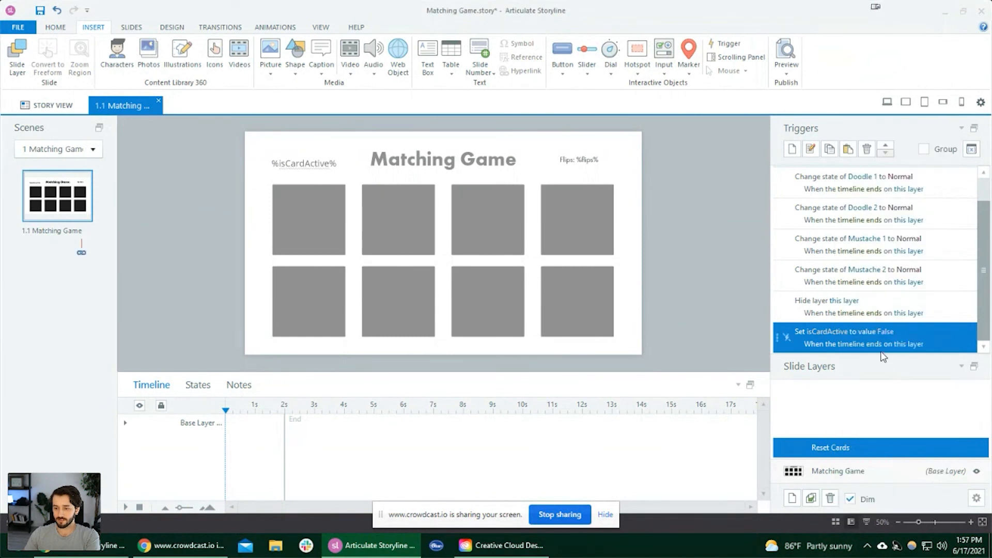
pyautogui.click(885, 146)
pyautogui.click(885, 146)
pyautogui.click(885, 145)
pyautogui.click(885, 145)
pyautogui.click(885, 146)
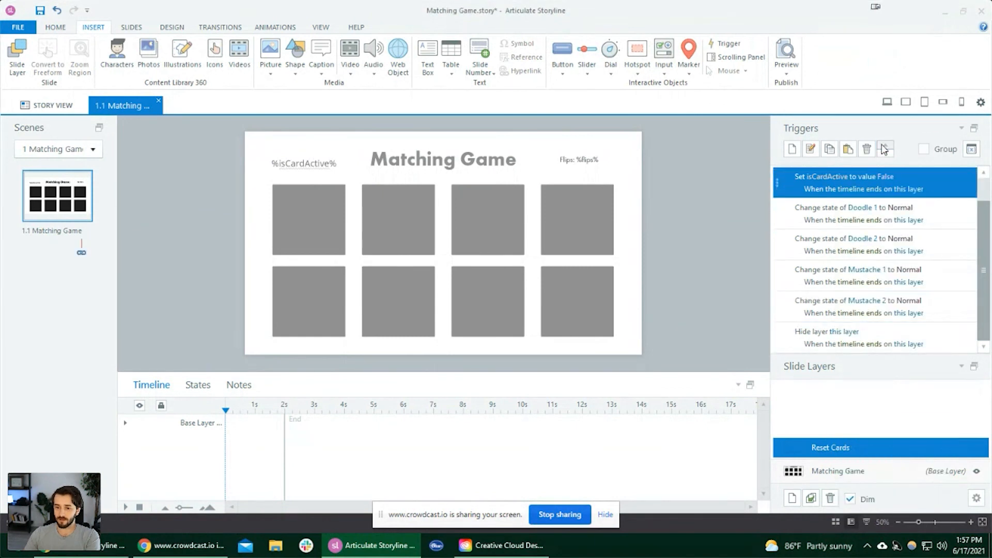
# Preview the slide and flip several mismatched mustache and doodle pairs to check that isCardActive and the cards reset.
pyautogui.click(886, 101)
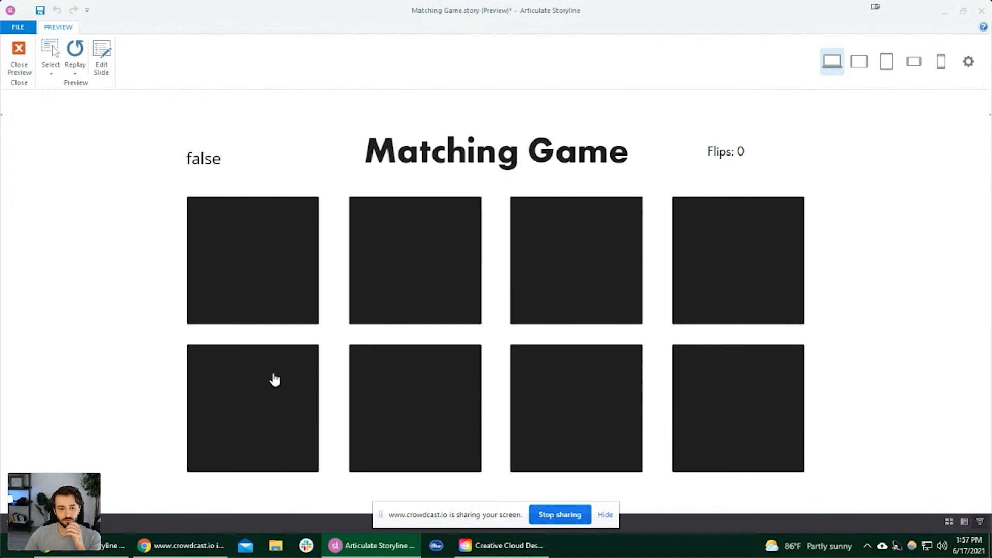
pyautogui.click(266, 414)
pyautogui.click(404, 417)
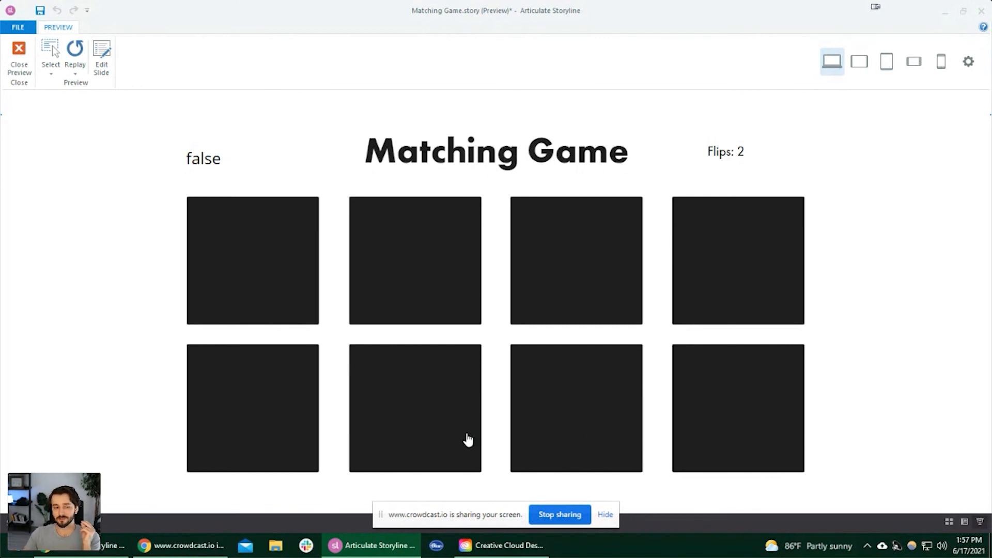
pyautogui.click(262, 287)
pyautogui.click(423, 290)
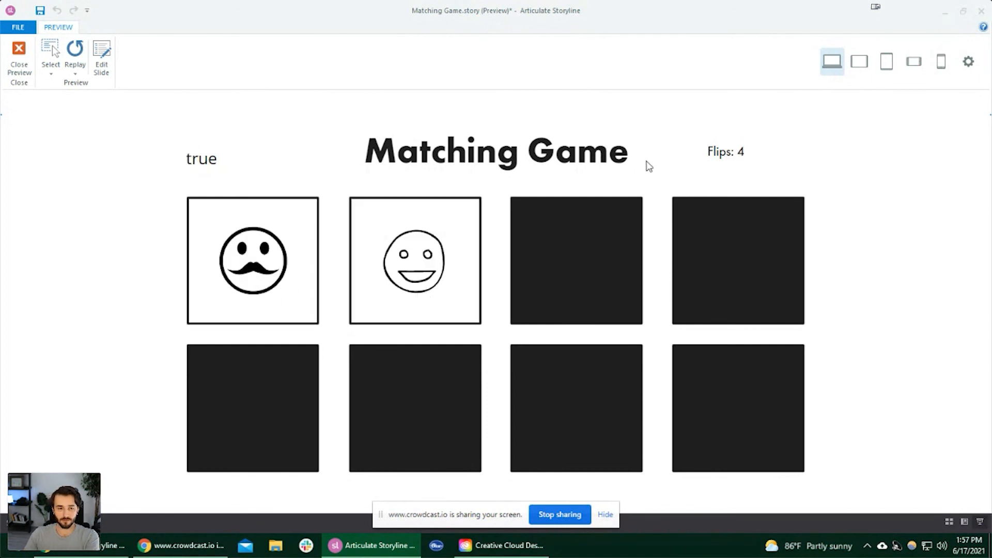
pyautogui.click(316, 207)
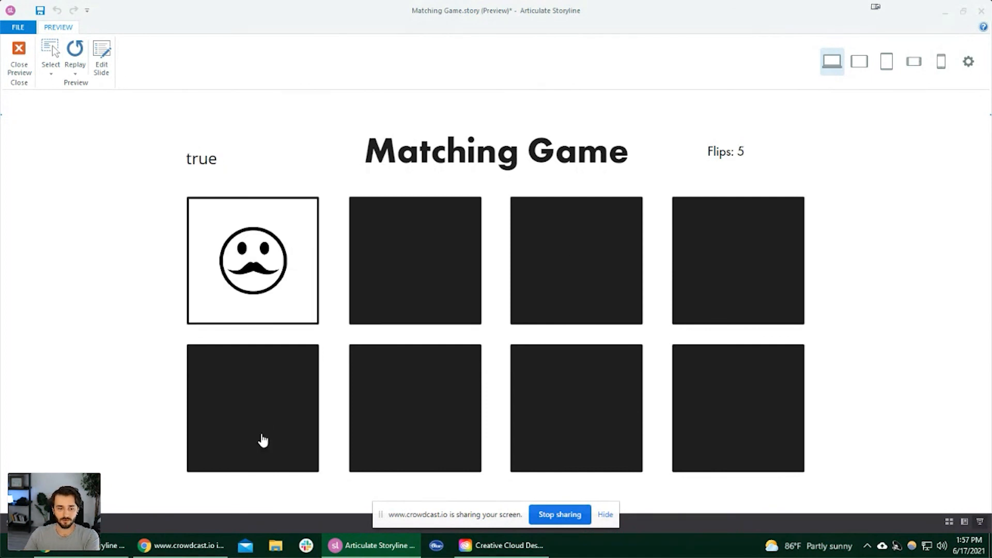
pyautogui.click(261, 439)
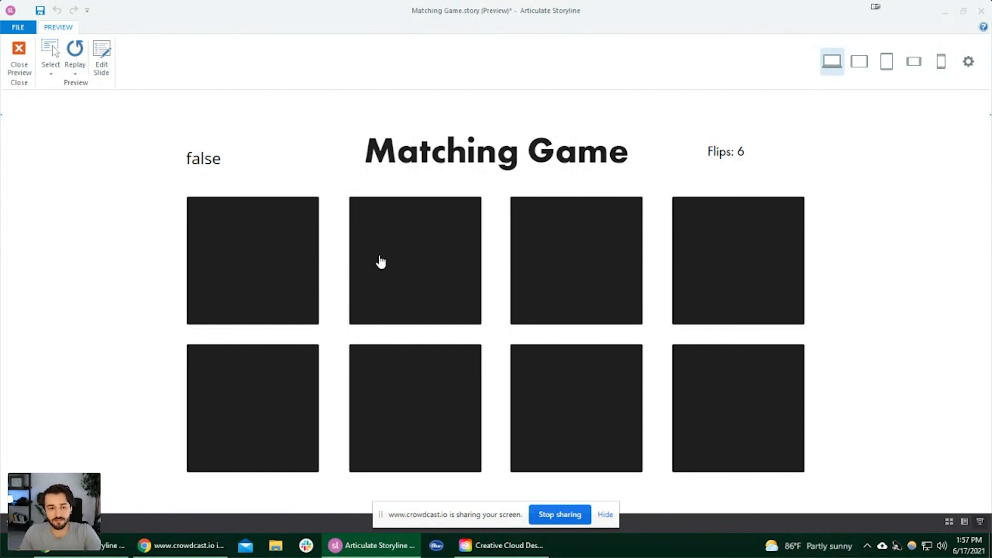
# Flip both matching mustache cards and both matching doodle cards to check the success states, and leave the preview.
pyautogui.click(216, 316)
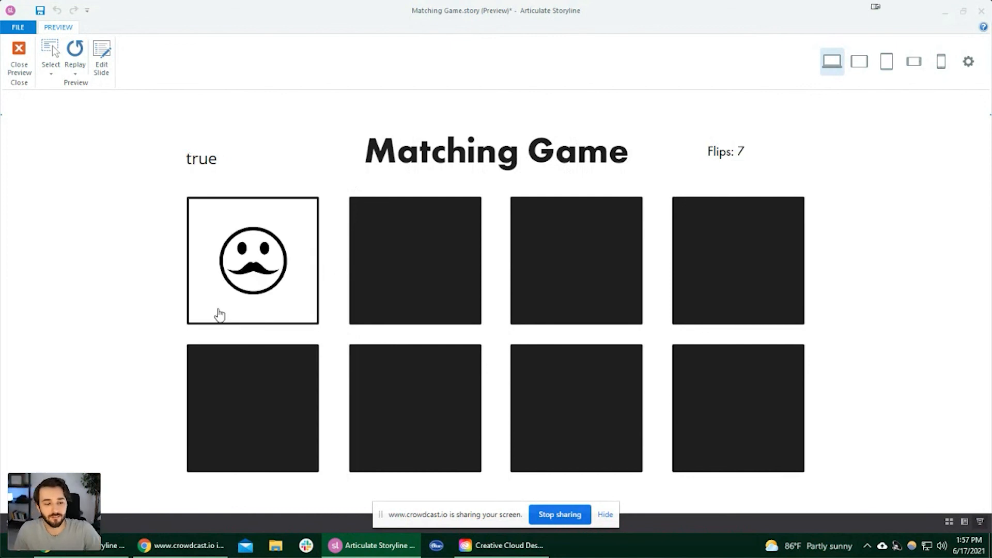
pyautogui.click(380, 363)
pyautogui.click(301, 351)
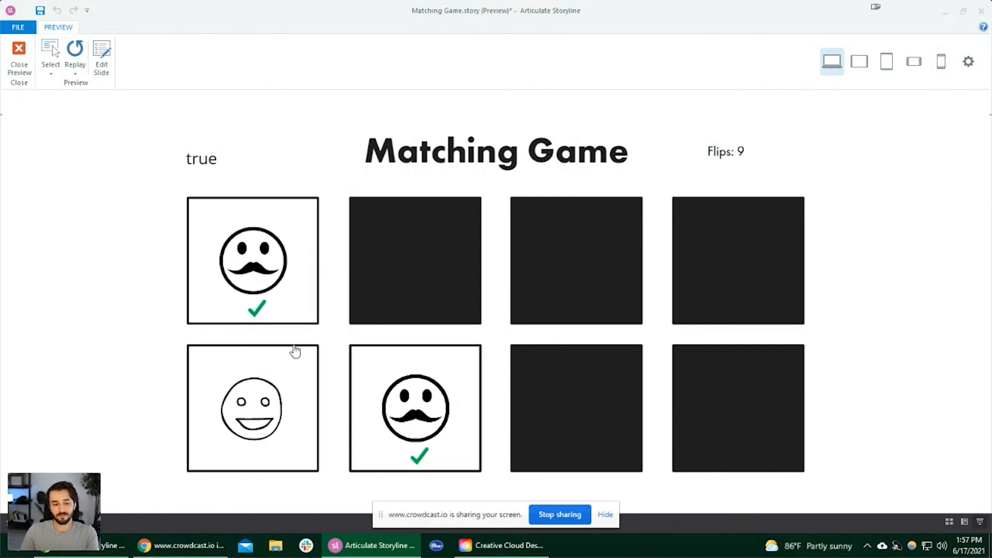
pyautogui.click(409, 263)
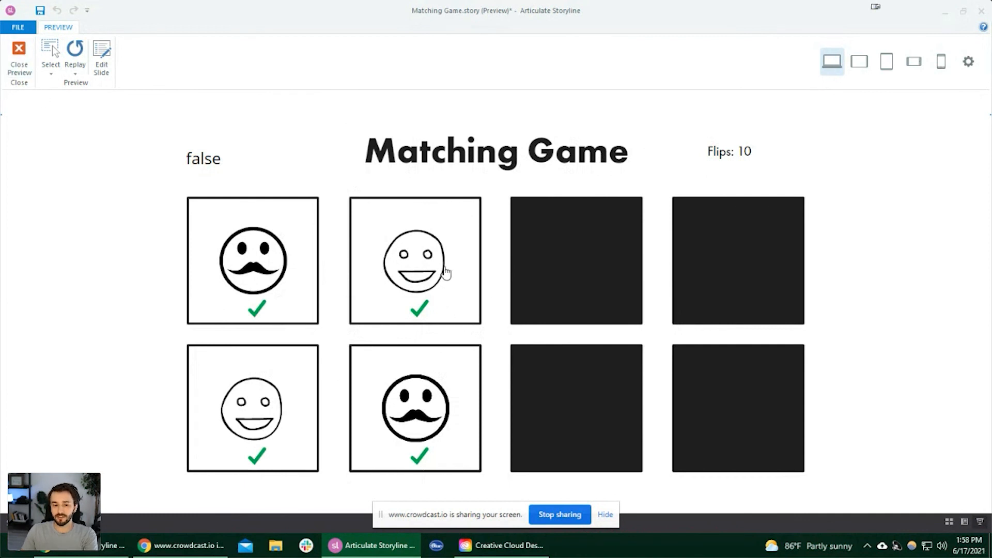
pyautogui.click(20, 67)
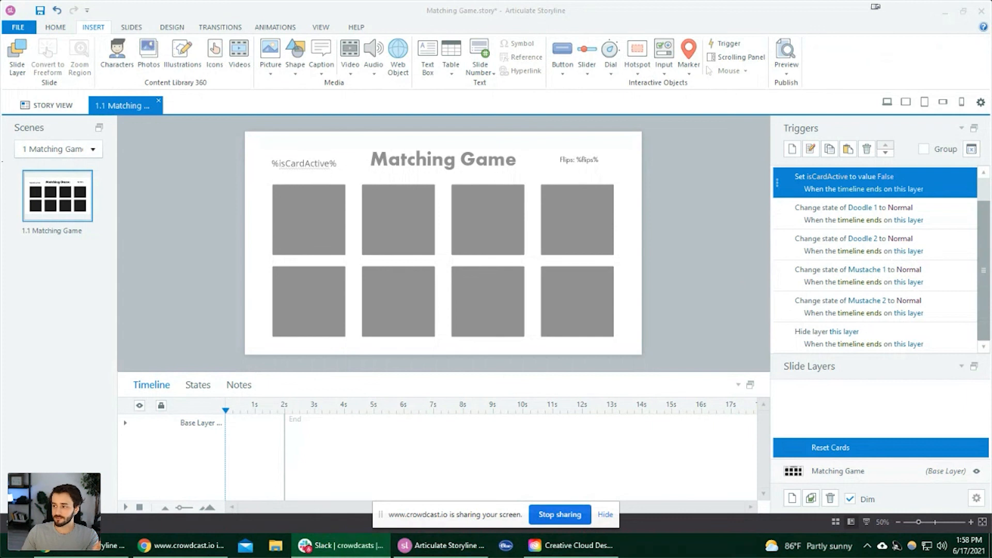
pyautogui.moveTo(991, 104); pyautogui.dragTo(652, 32)
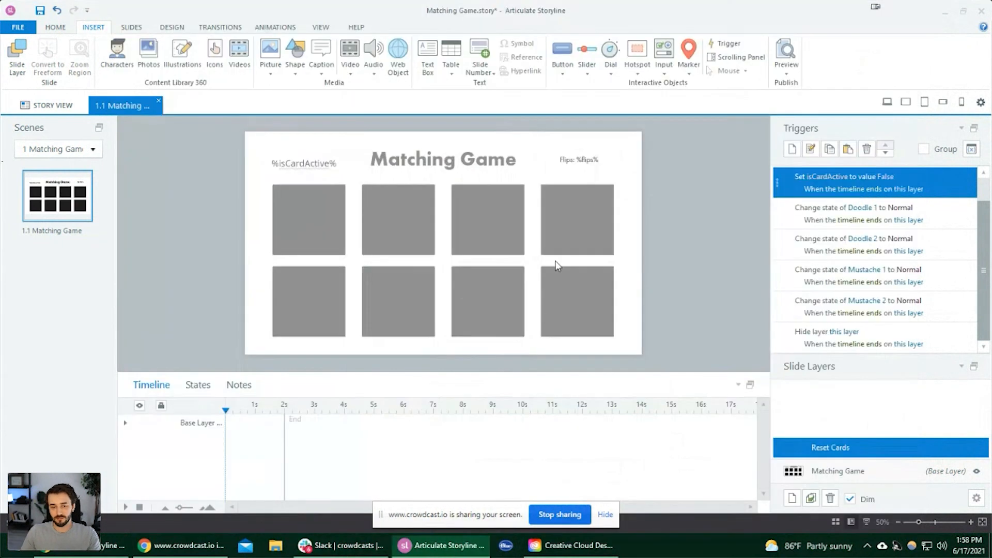
pyautogui.hotkey('alt', 'Tab')
# On the Matching Game base layer, move the %isCardActive% text box slightly up, level with the slide title.
pyautogui.click(821, 469)
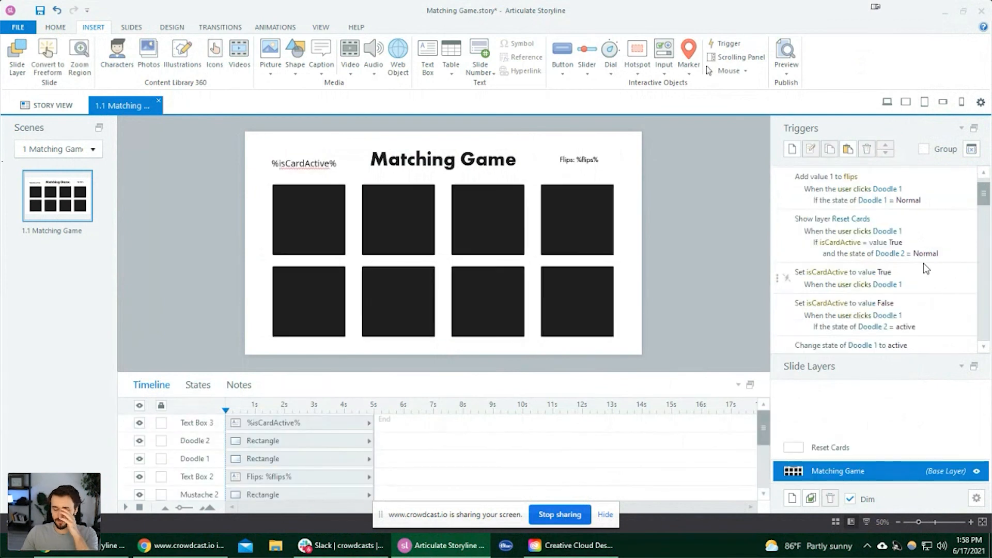
pyautogui.scroll(-1, 920, 240)
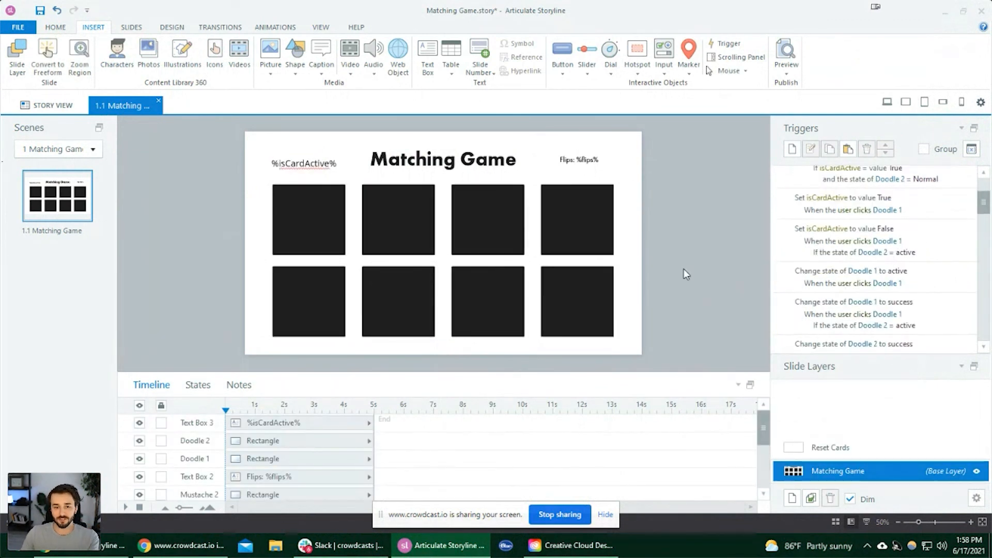
pyautogui.click(308, 164)
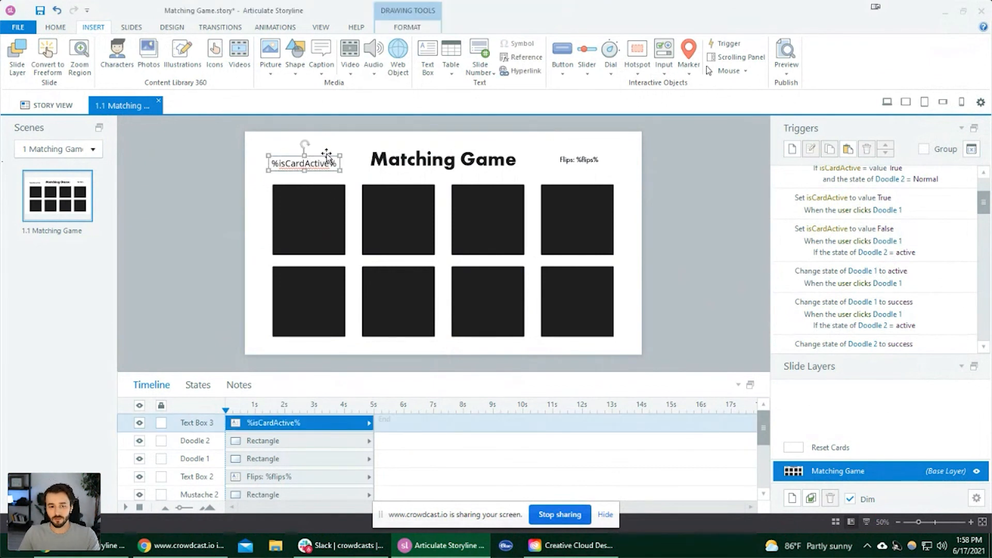
pyautogui.moveTo(326, 155); pyautogui.dragTo(320, 150)
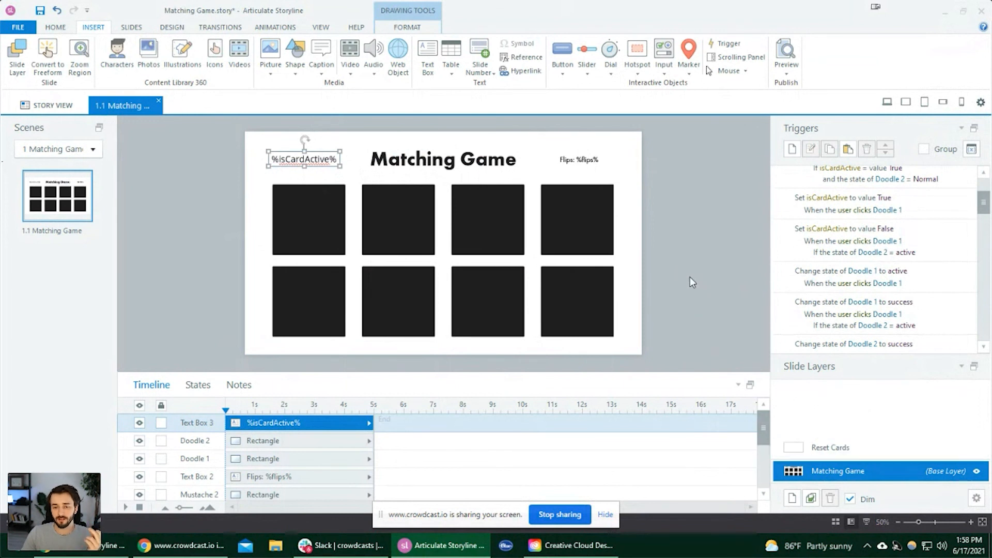
pyautogui.click(680, 262)
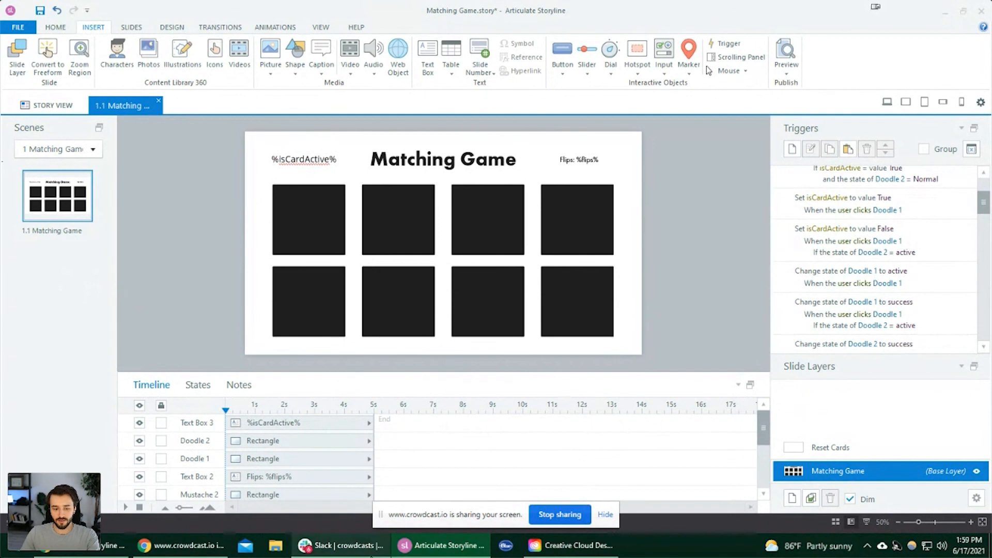
pyautogui.click(340, 545)
pyautogui.moveTo(714, 31); pyautogui.dragTo(991, 49)
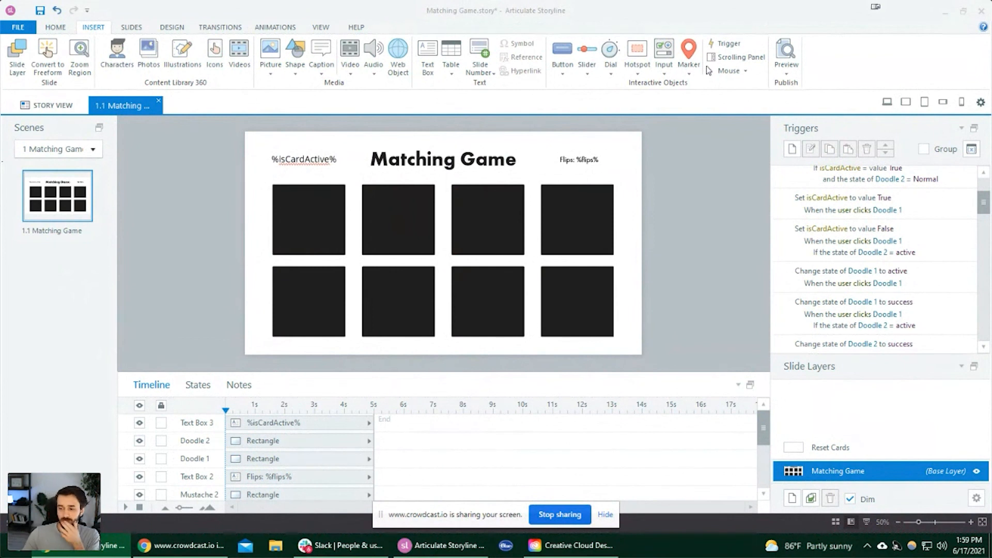
pyautogui.click(564, 514)
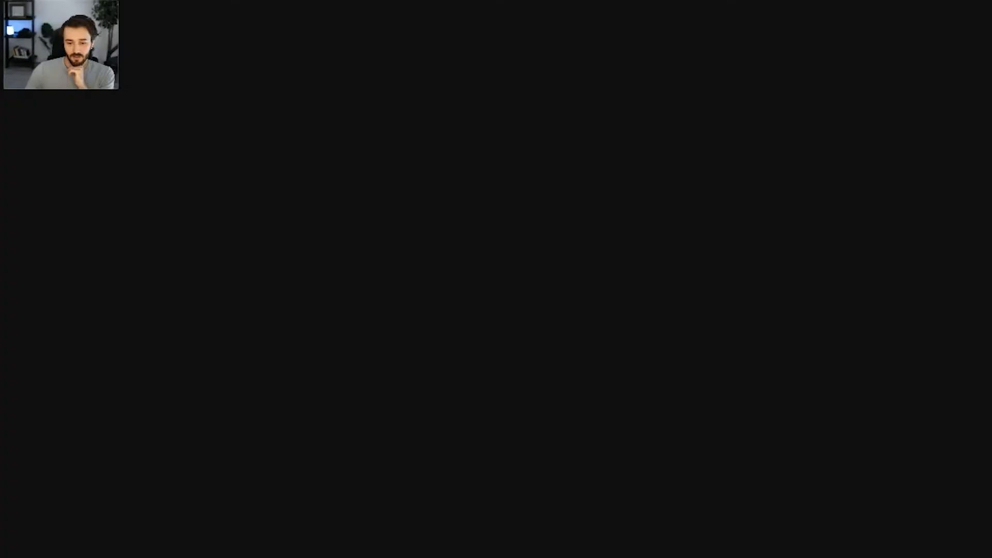